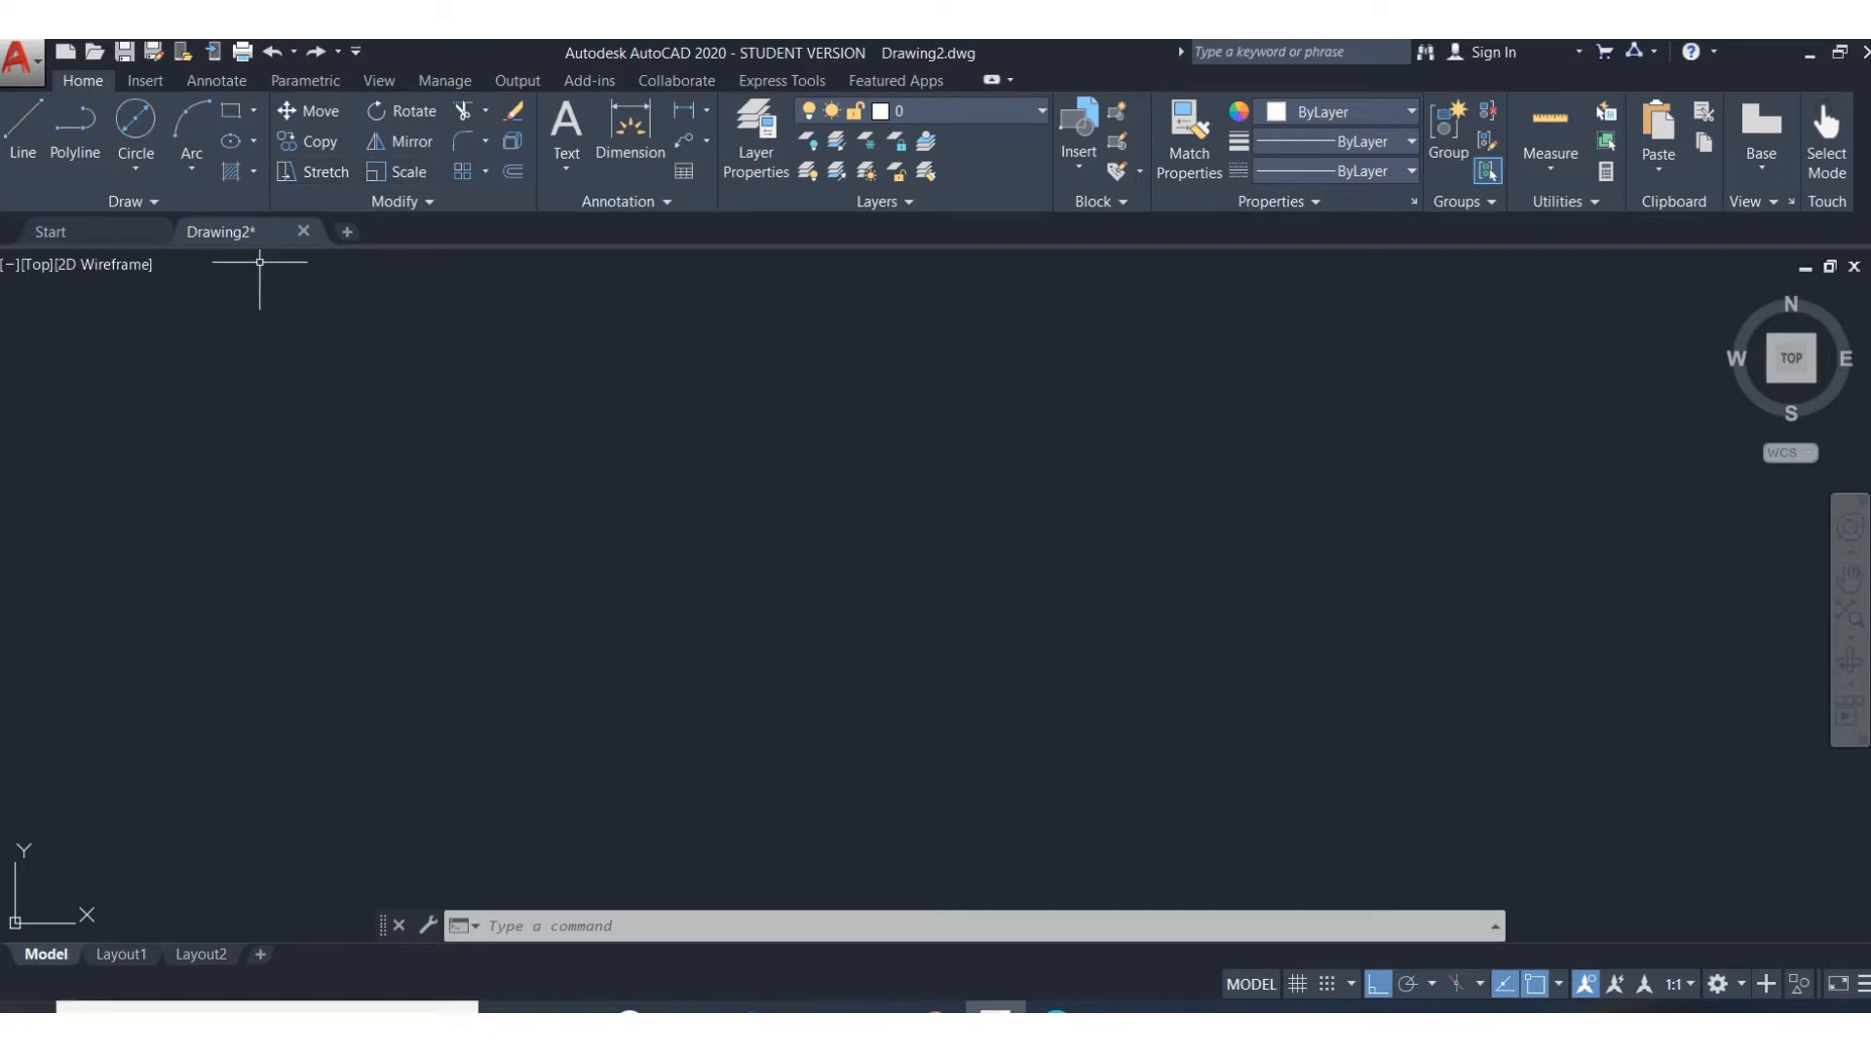
Draw a closed rectangle from connected lines, 6 units wide and 7 units high
click(30, 131)
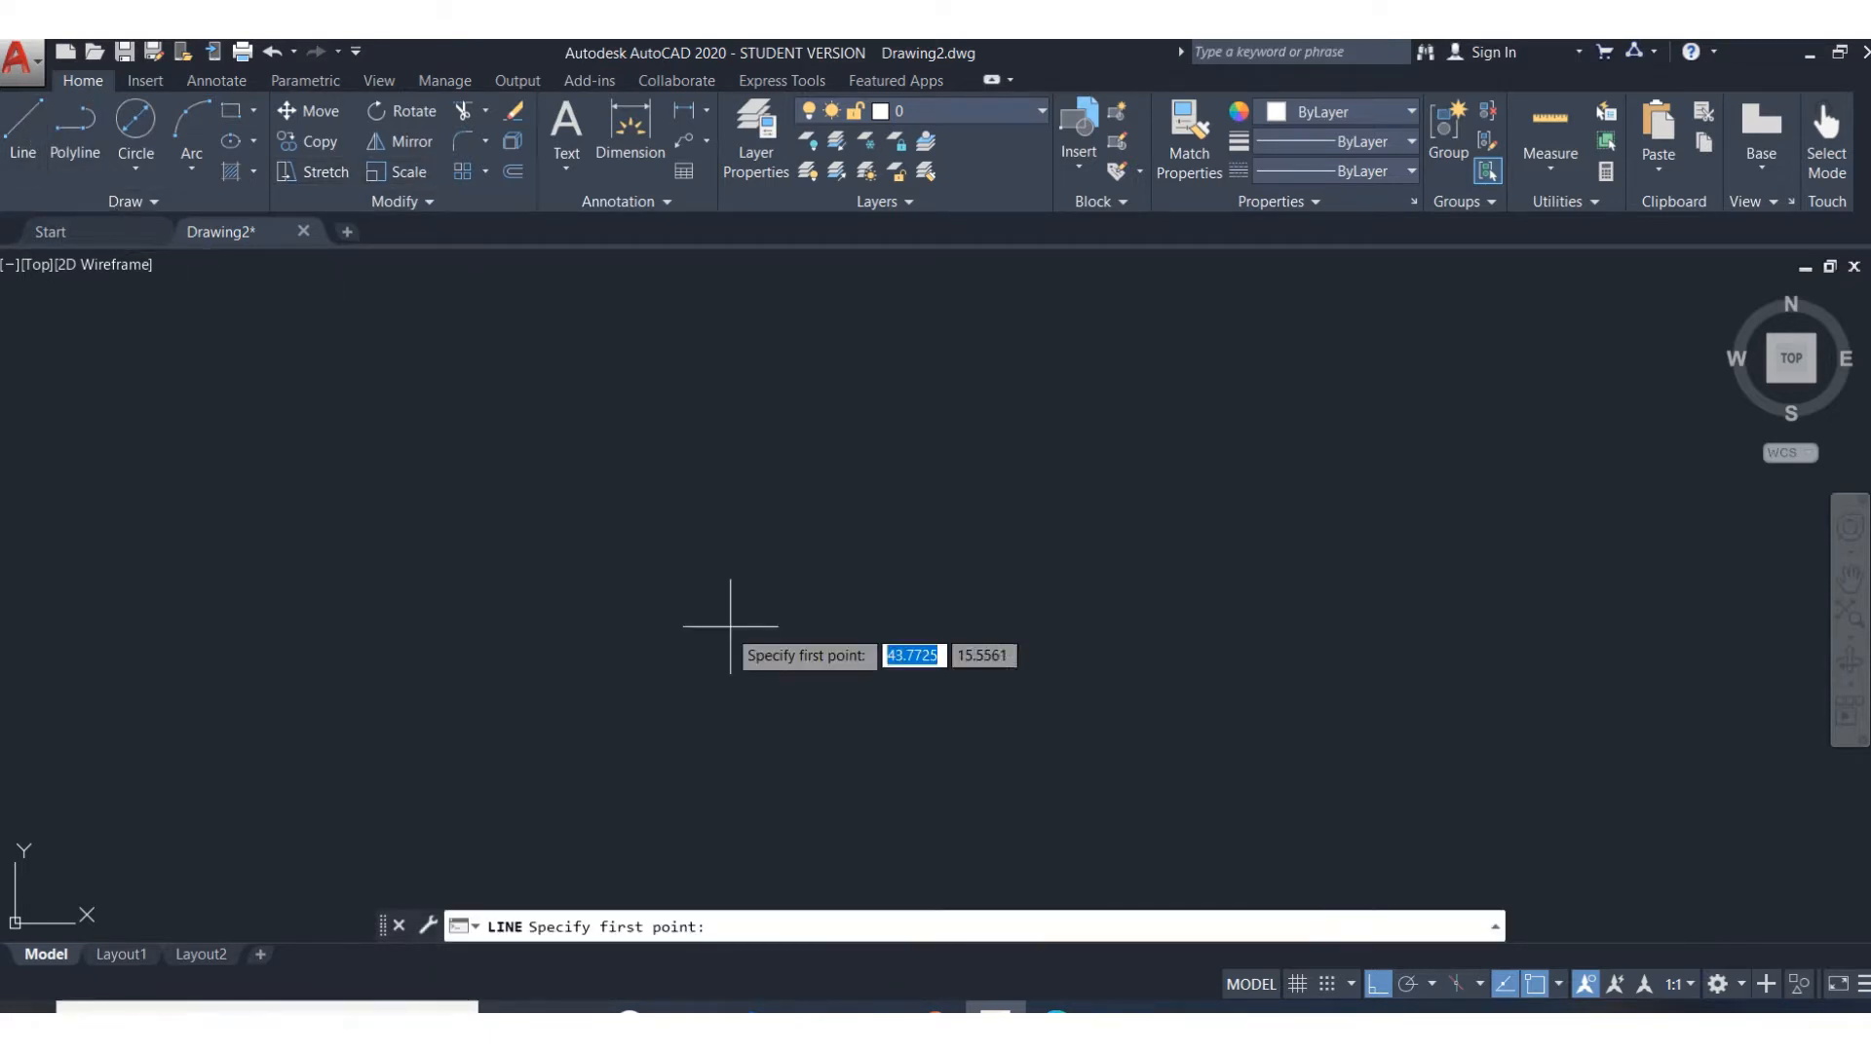
click(685, 711)
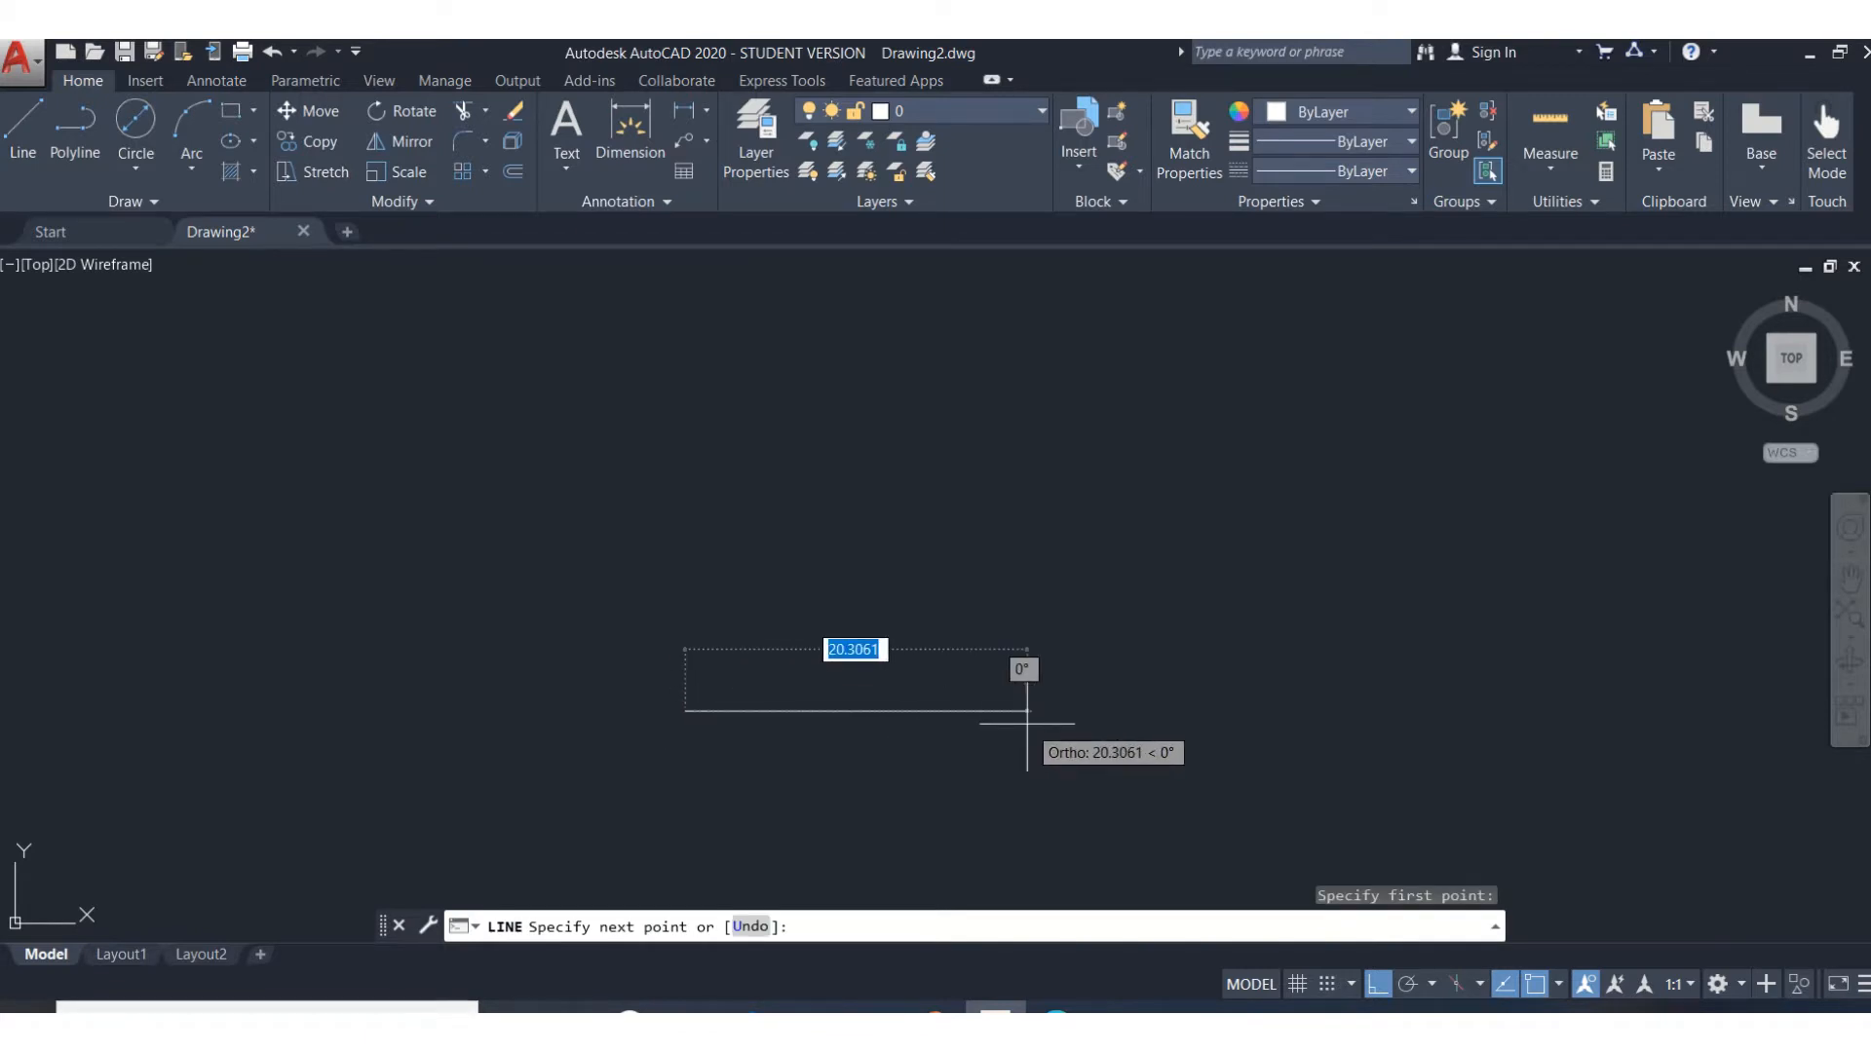
text(6)
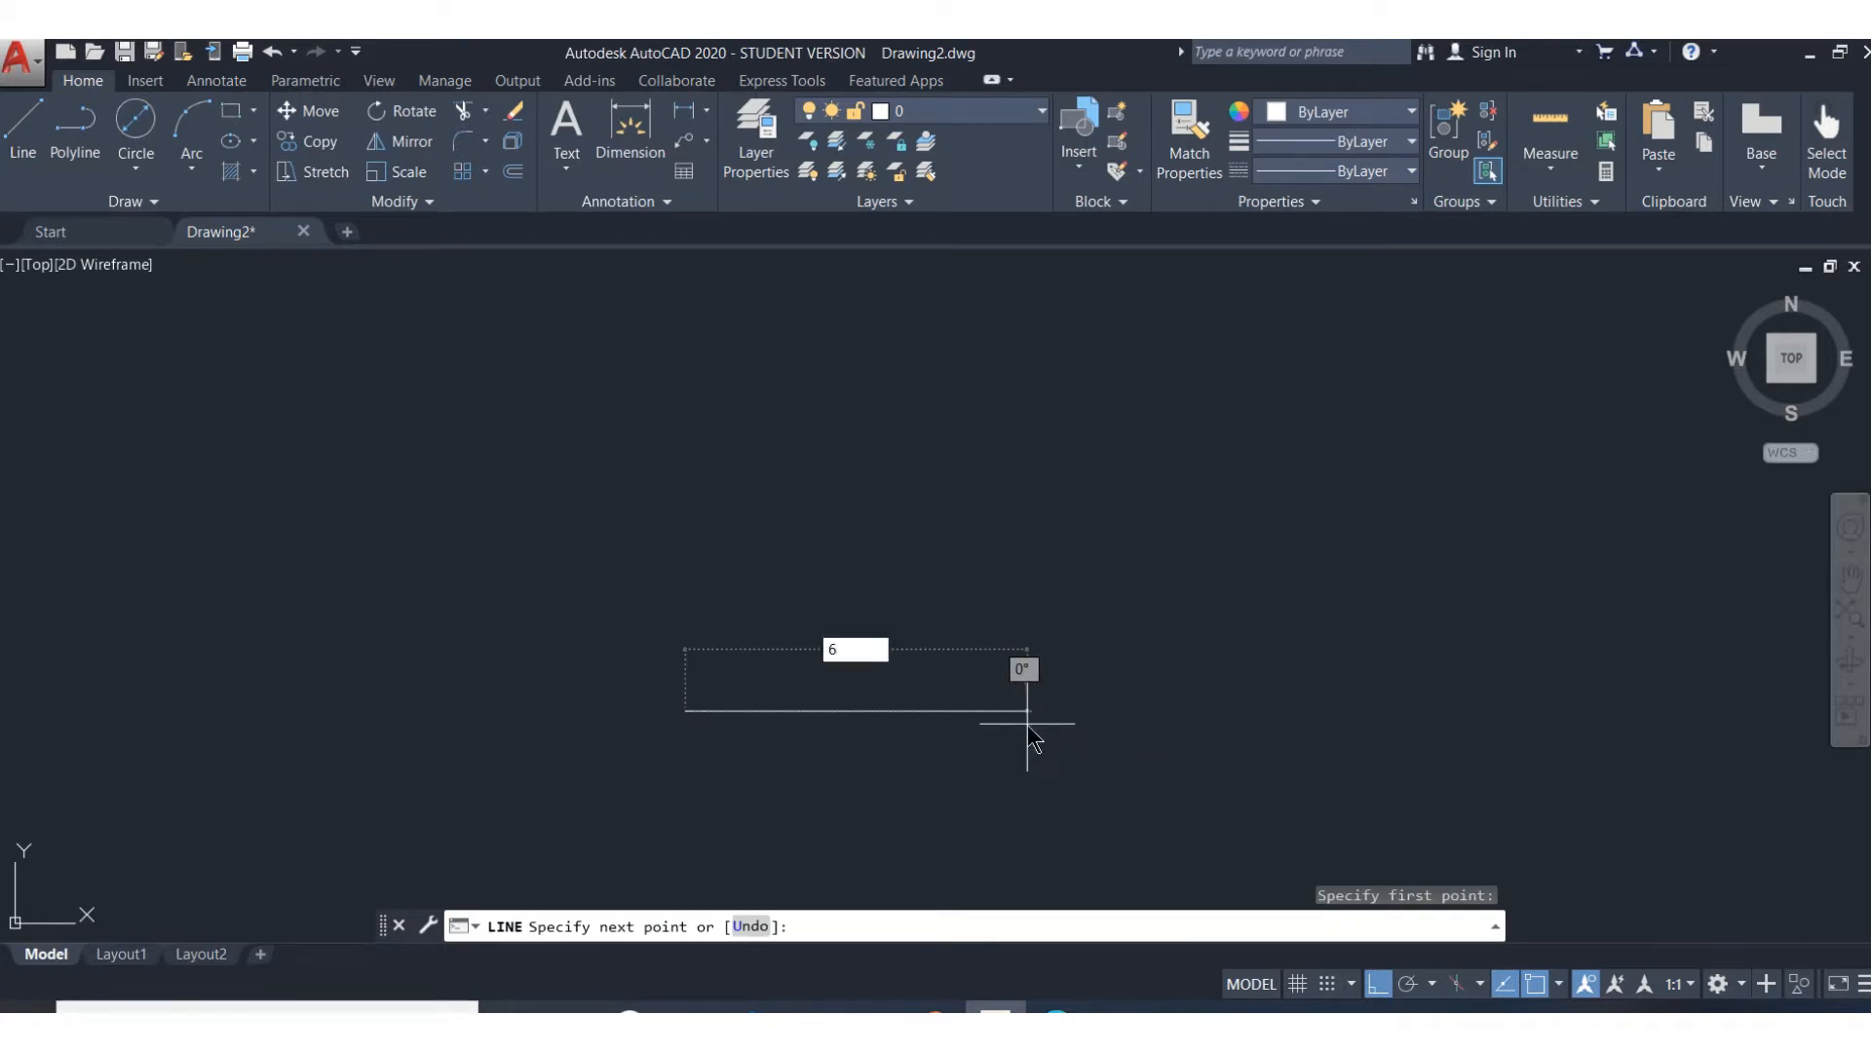
key(Return)
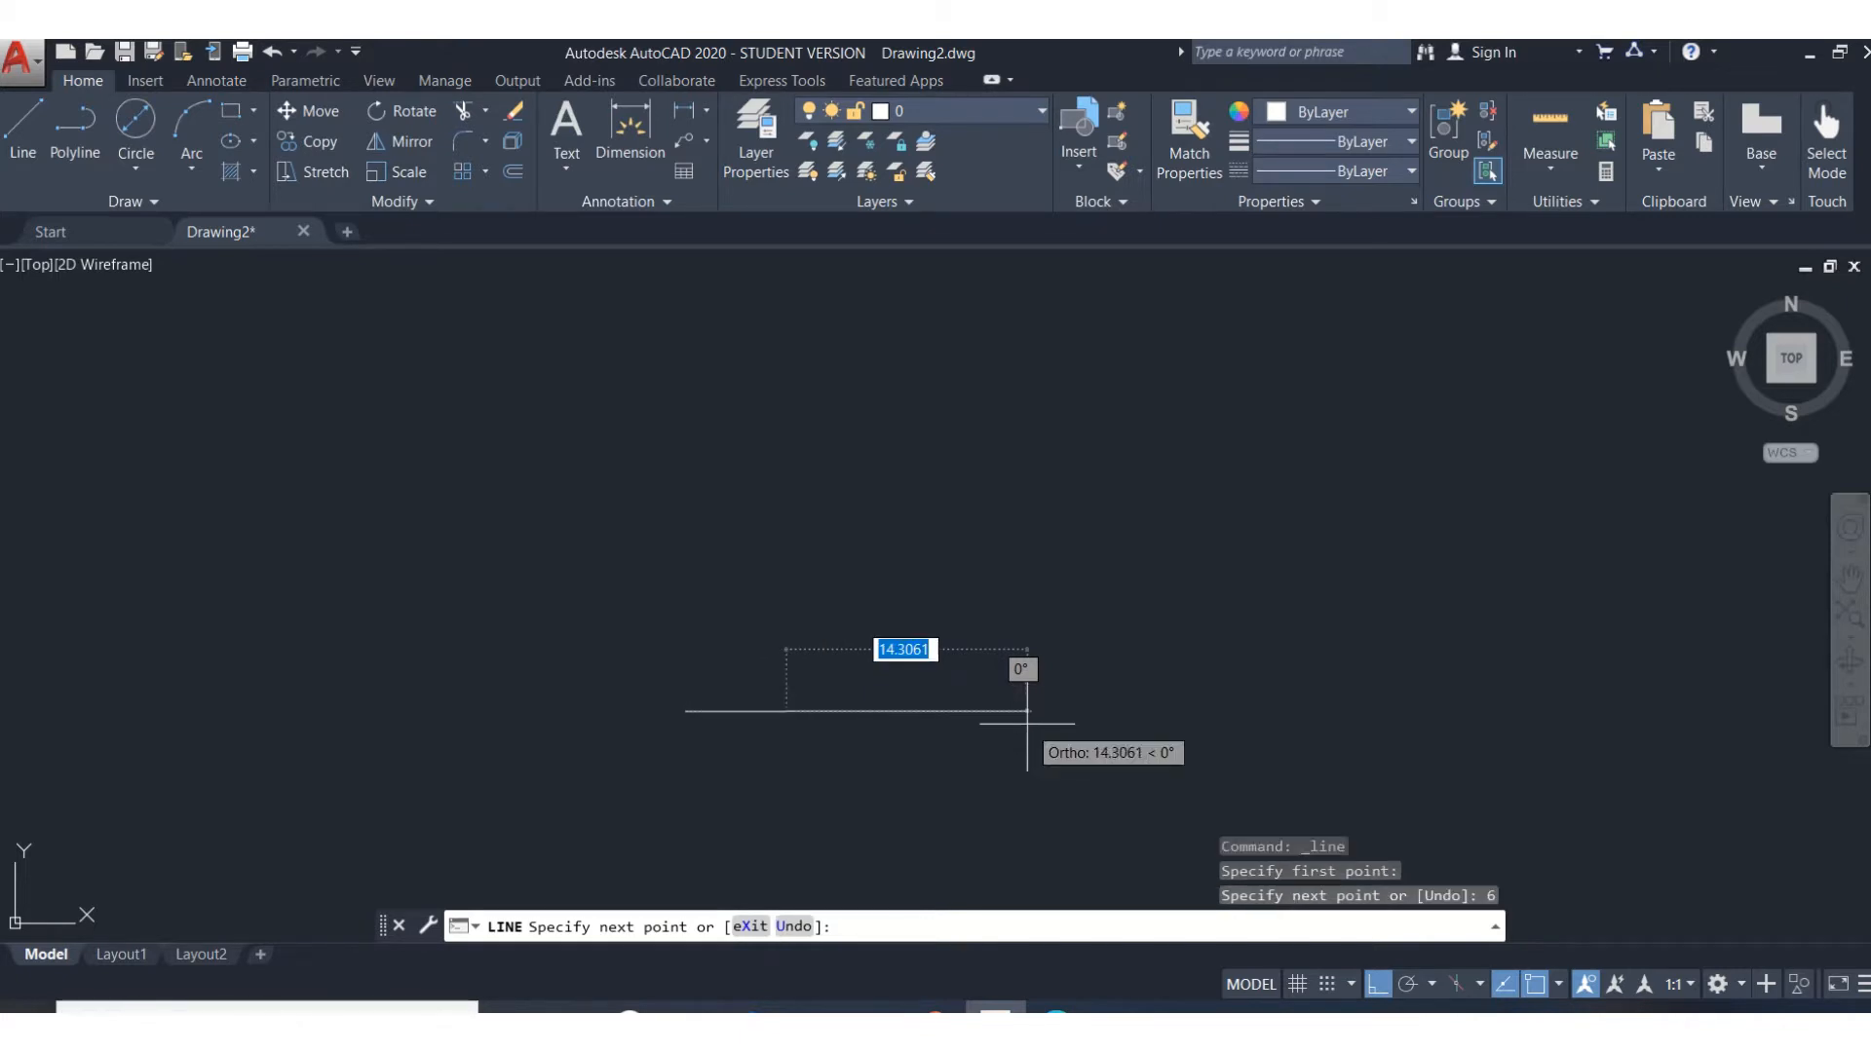
text(7)
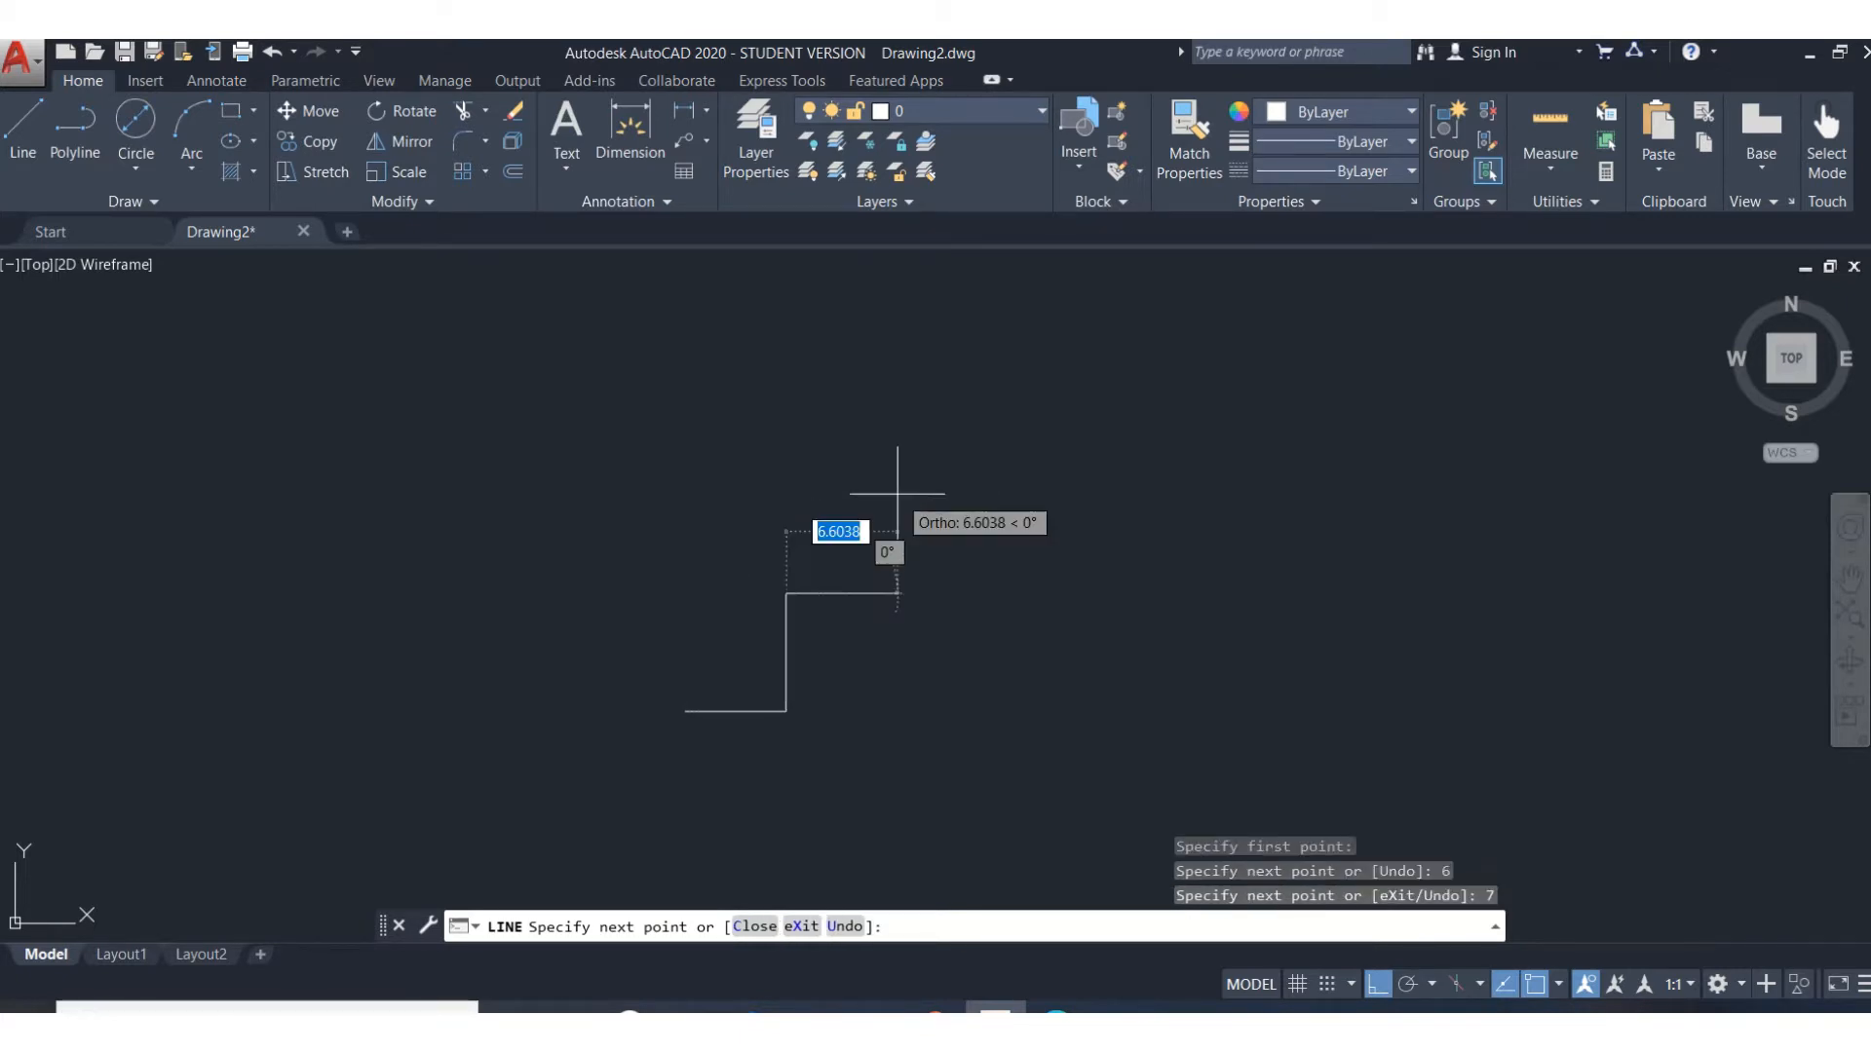
key(Return)
text(6)
key(Return)
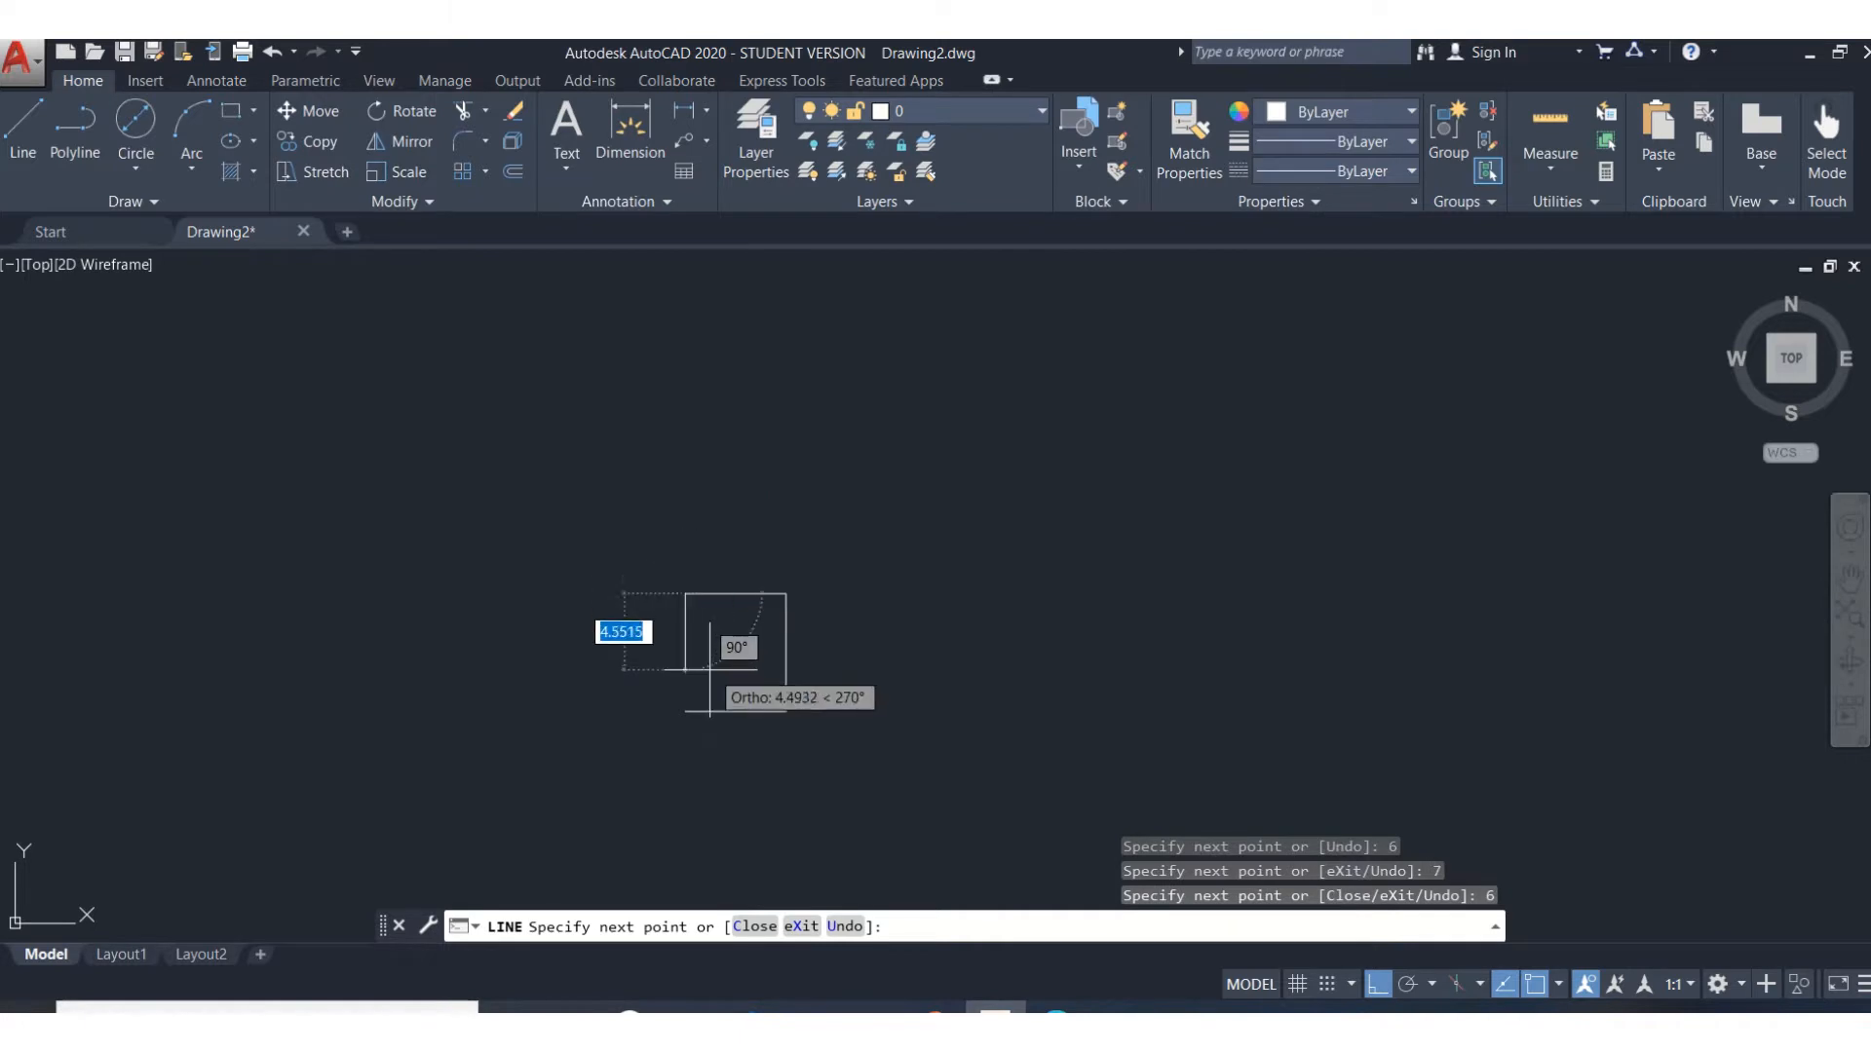
click(685, 711)
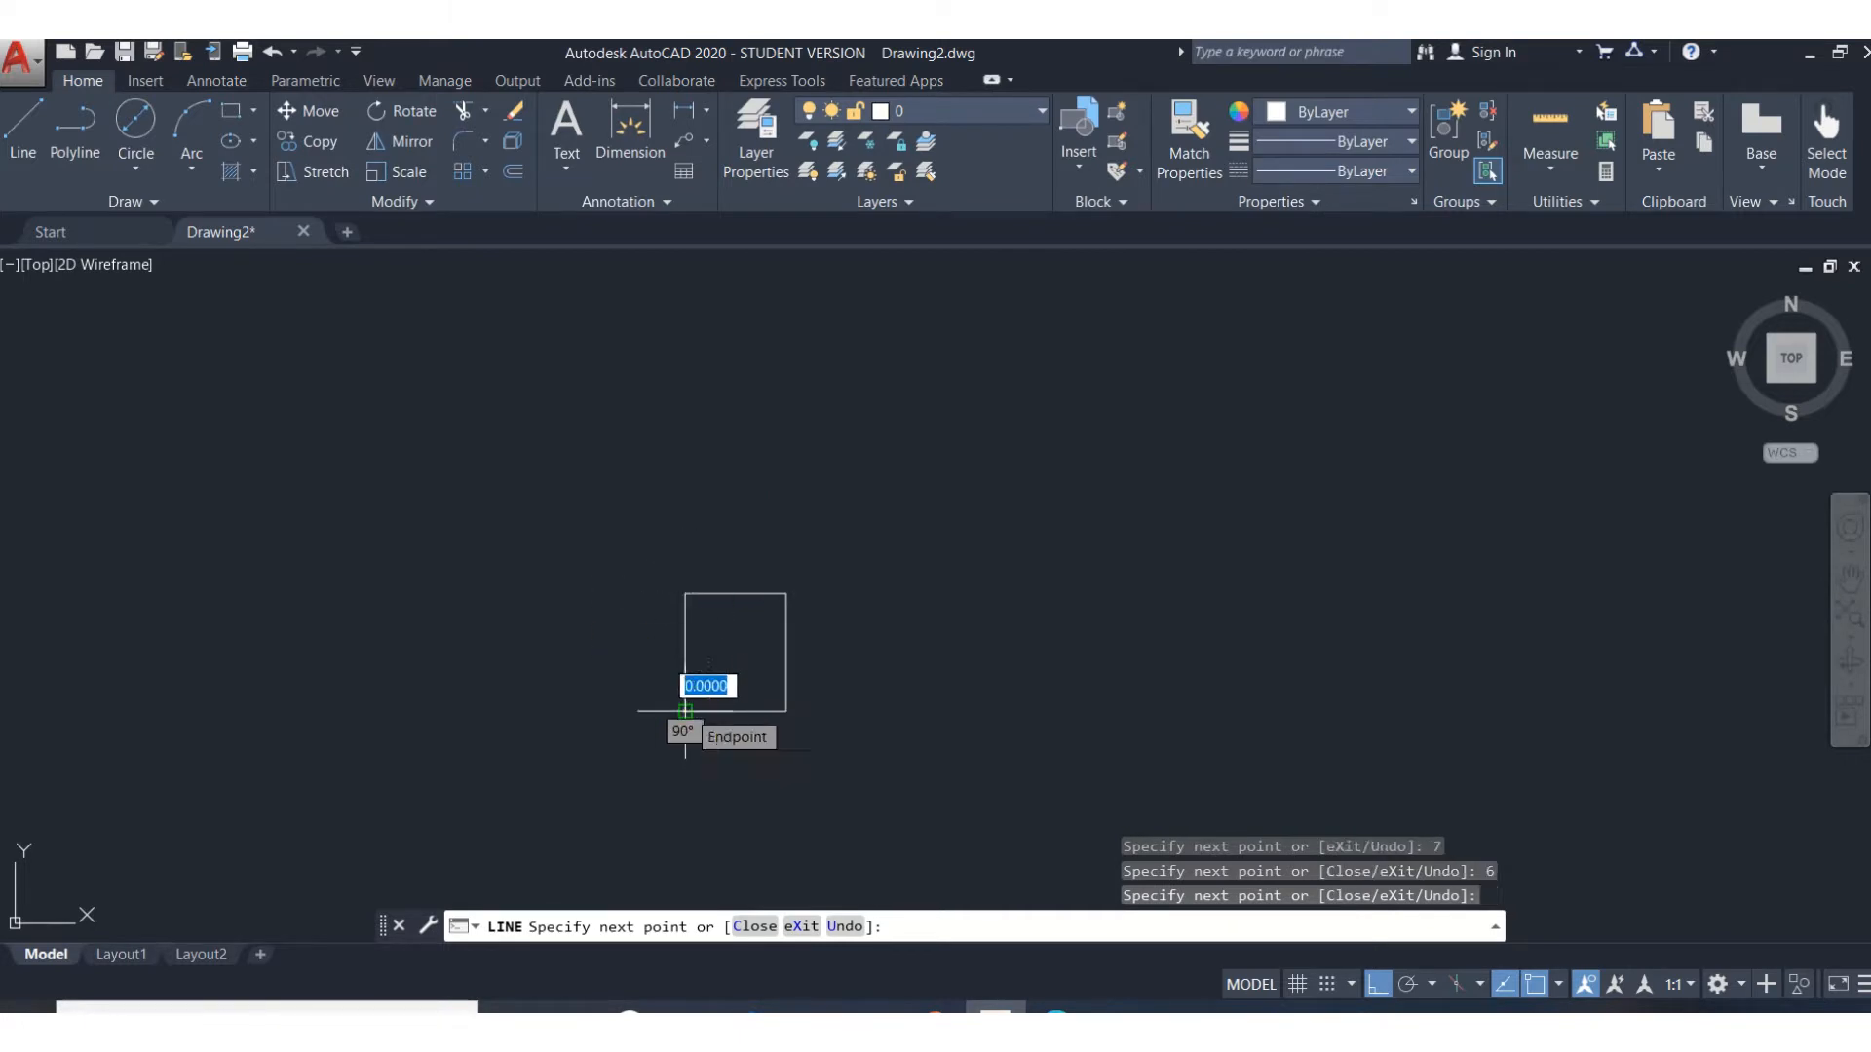
key(Return)
scroll(844, 681, down, 1)
scroll(786, 657, up, 1)
scroll(786, 656, up, 3)
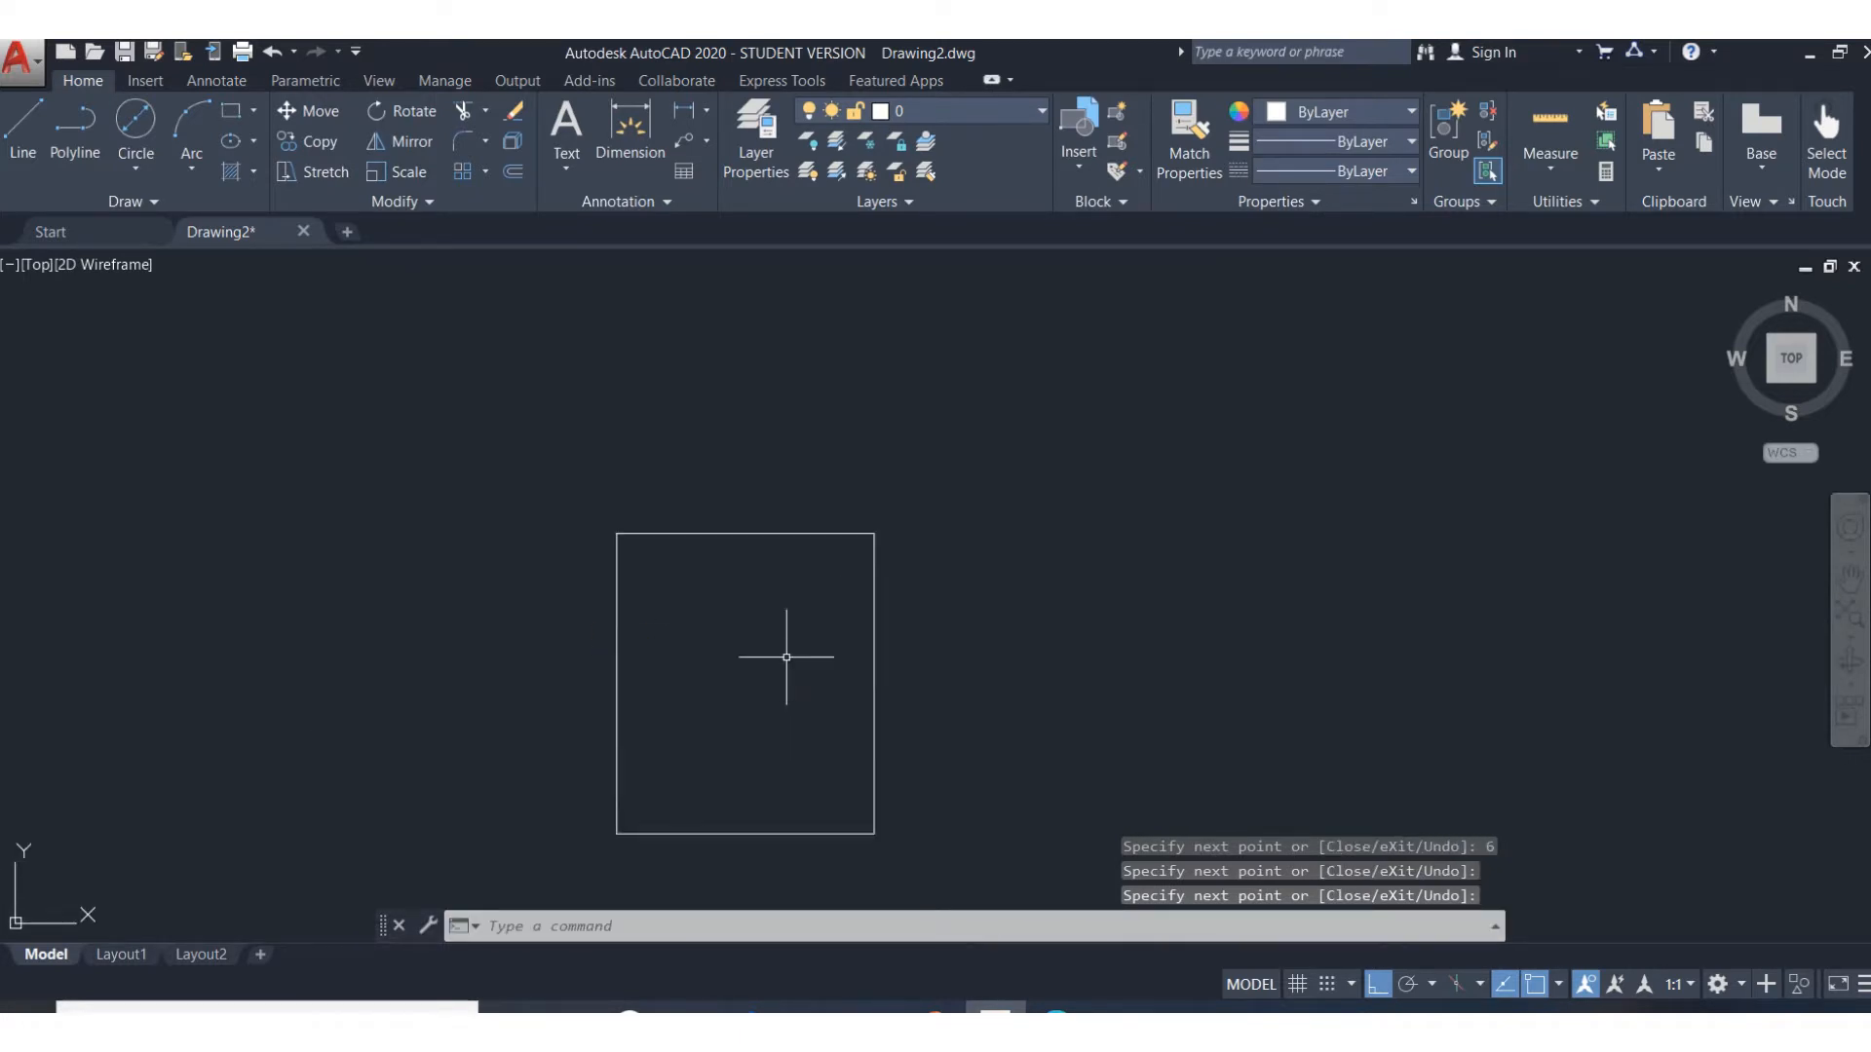
scroll(785, 655, down, 1)
middle_drag(785, 656, 904, 535)
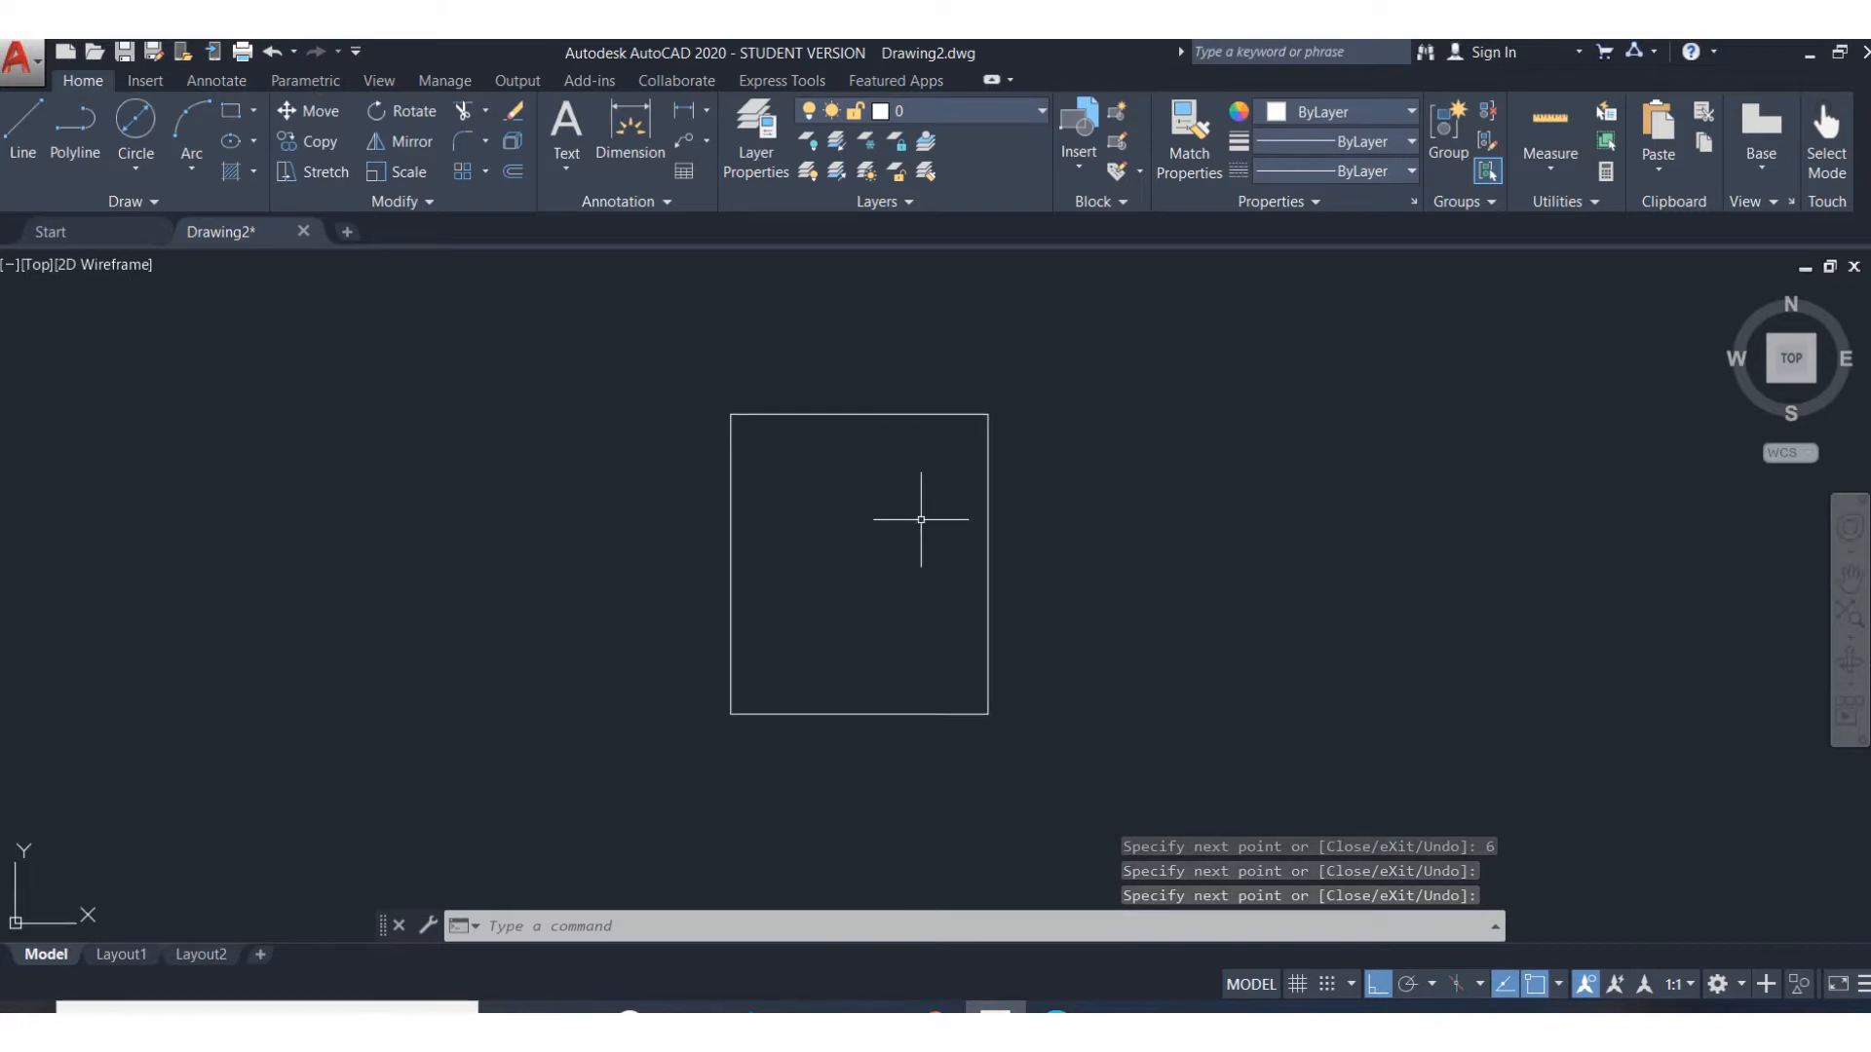
scroll(891, 551, up, 2)
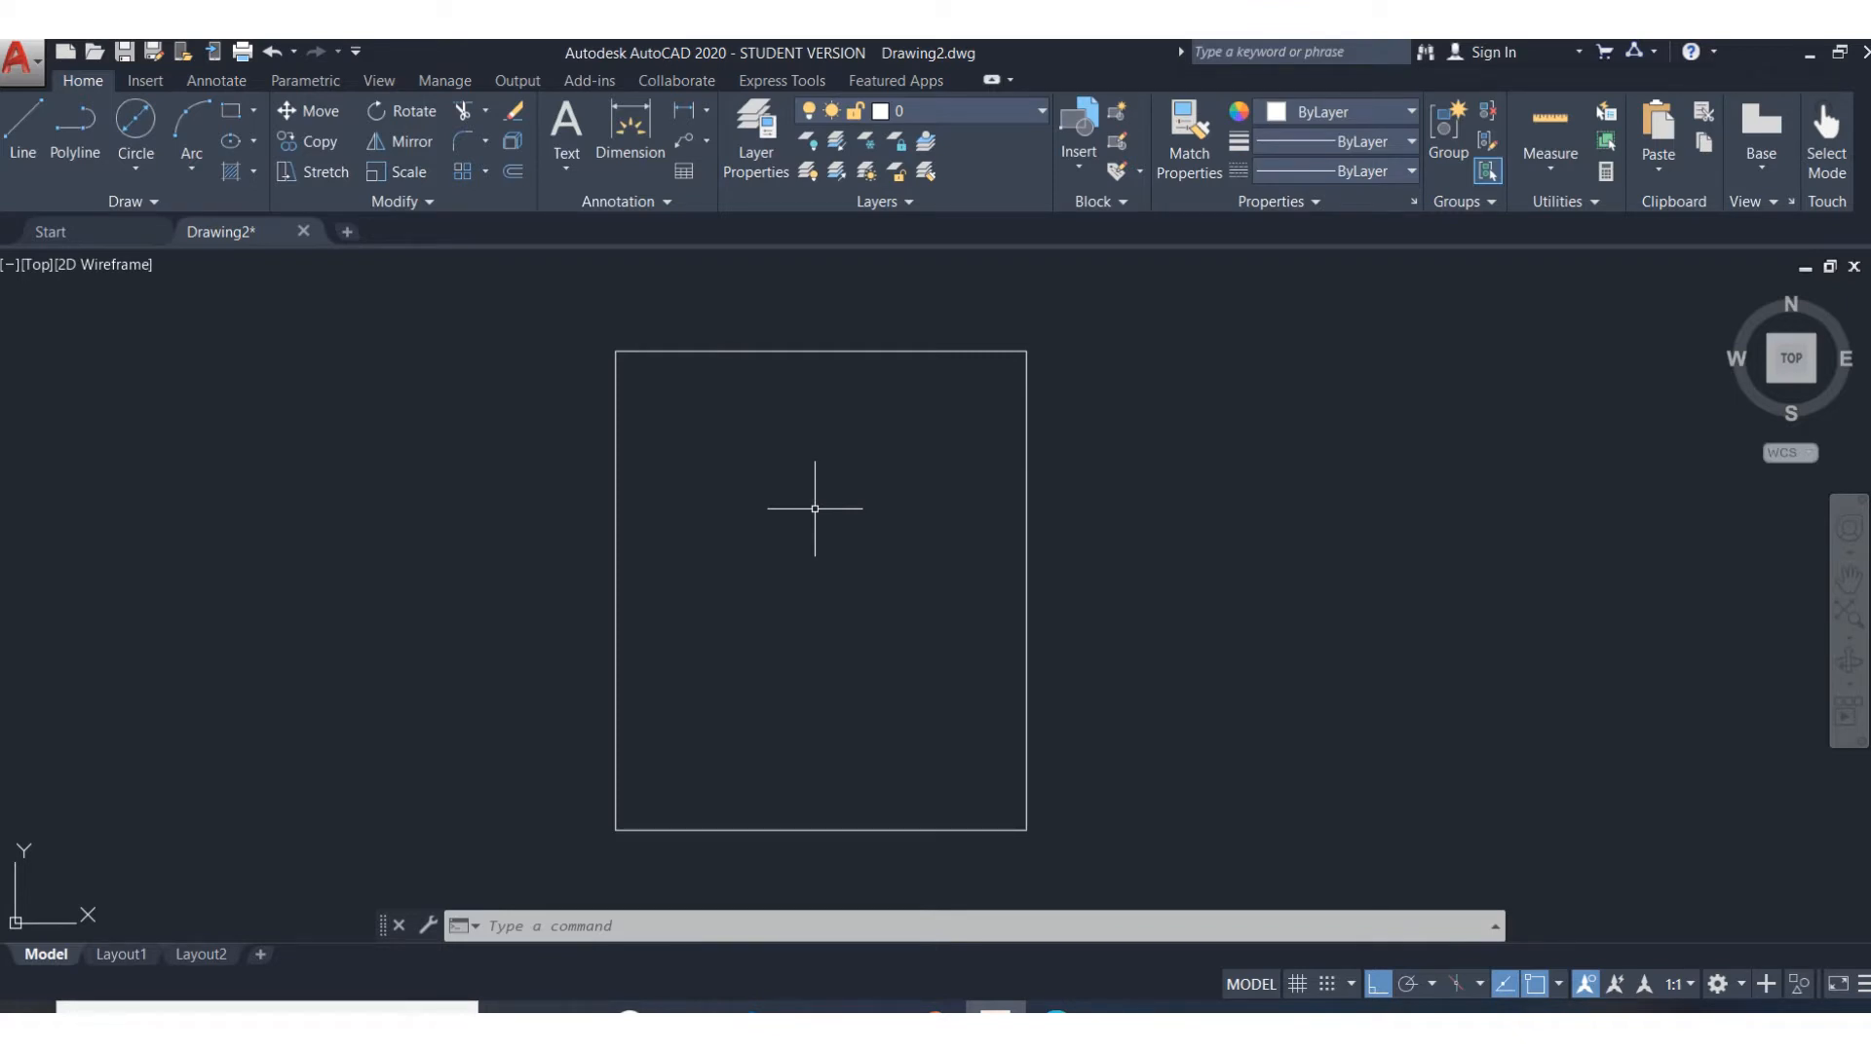
Draw two narrow horizontal rectangles, each about 4 units wide and 1 unit high, one above the other inside the large rectangle
click(250, 110)
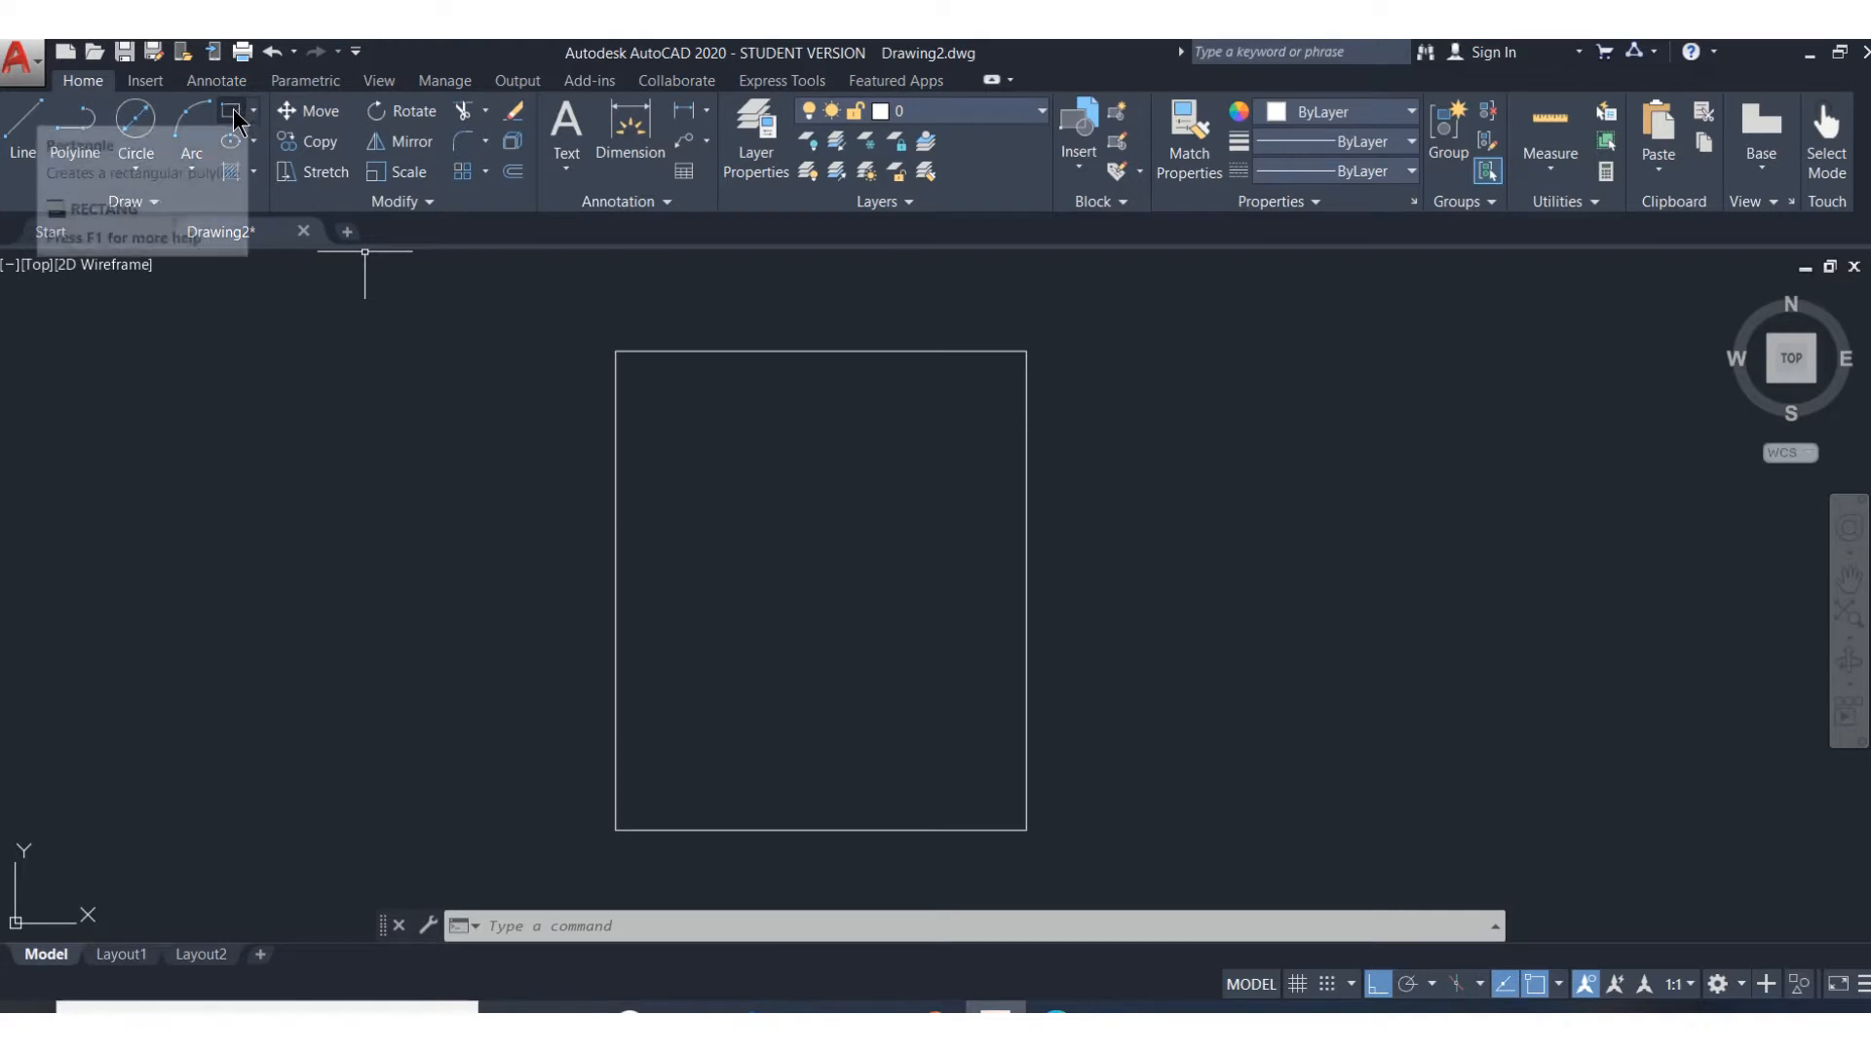
click(117, 142)
click(665, 395)
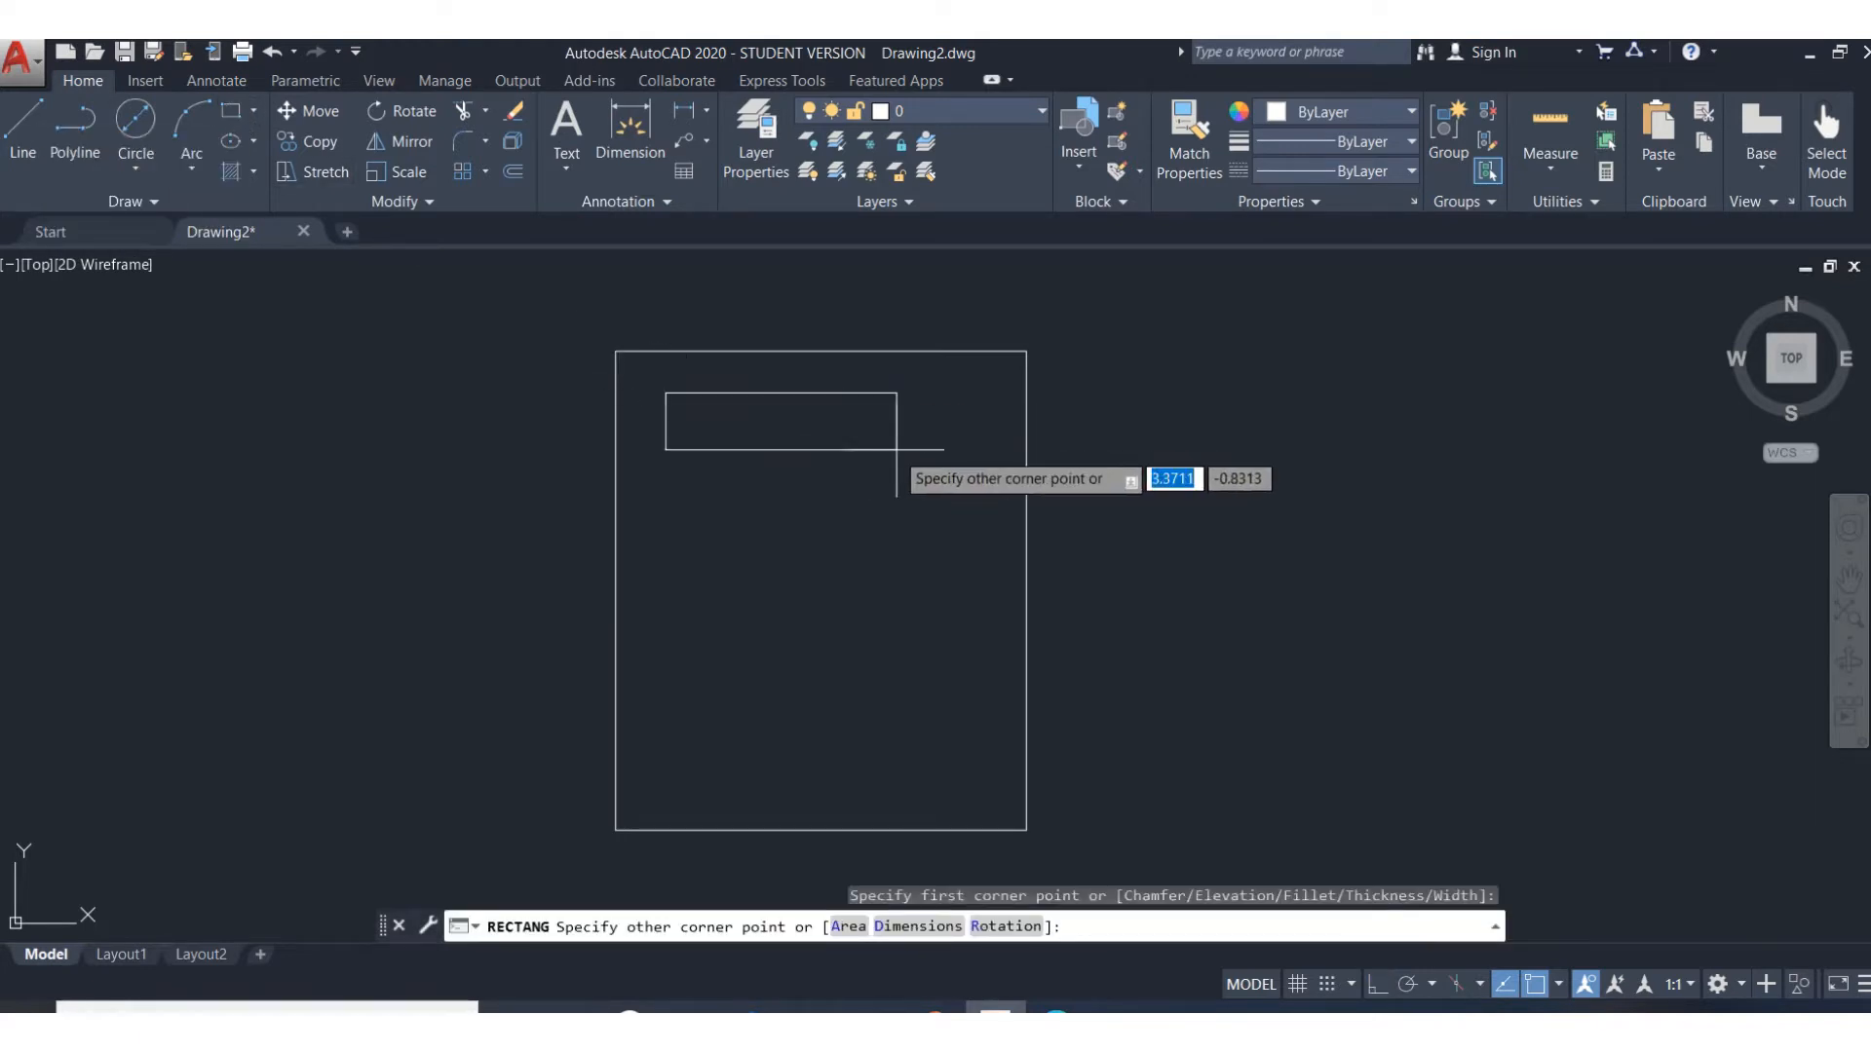
click(962, 453)
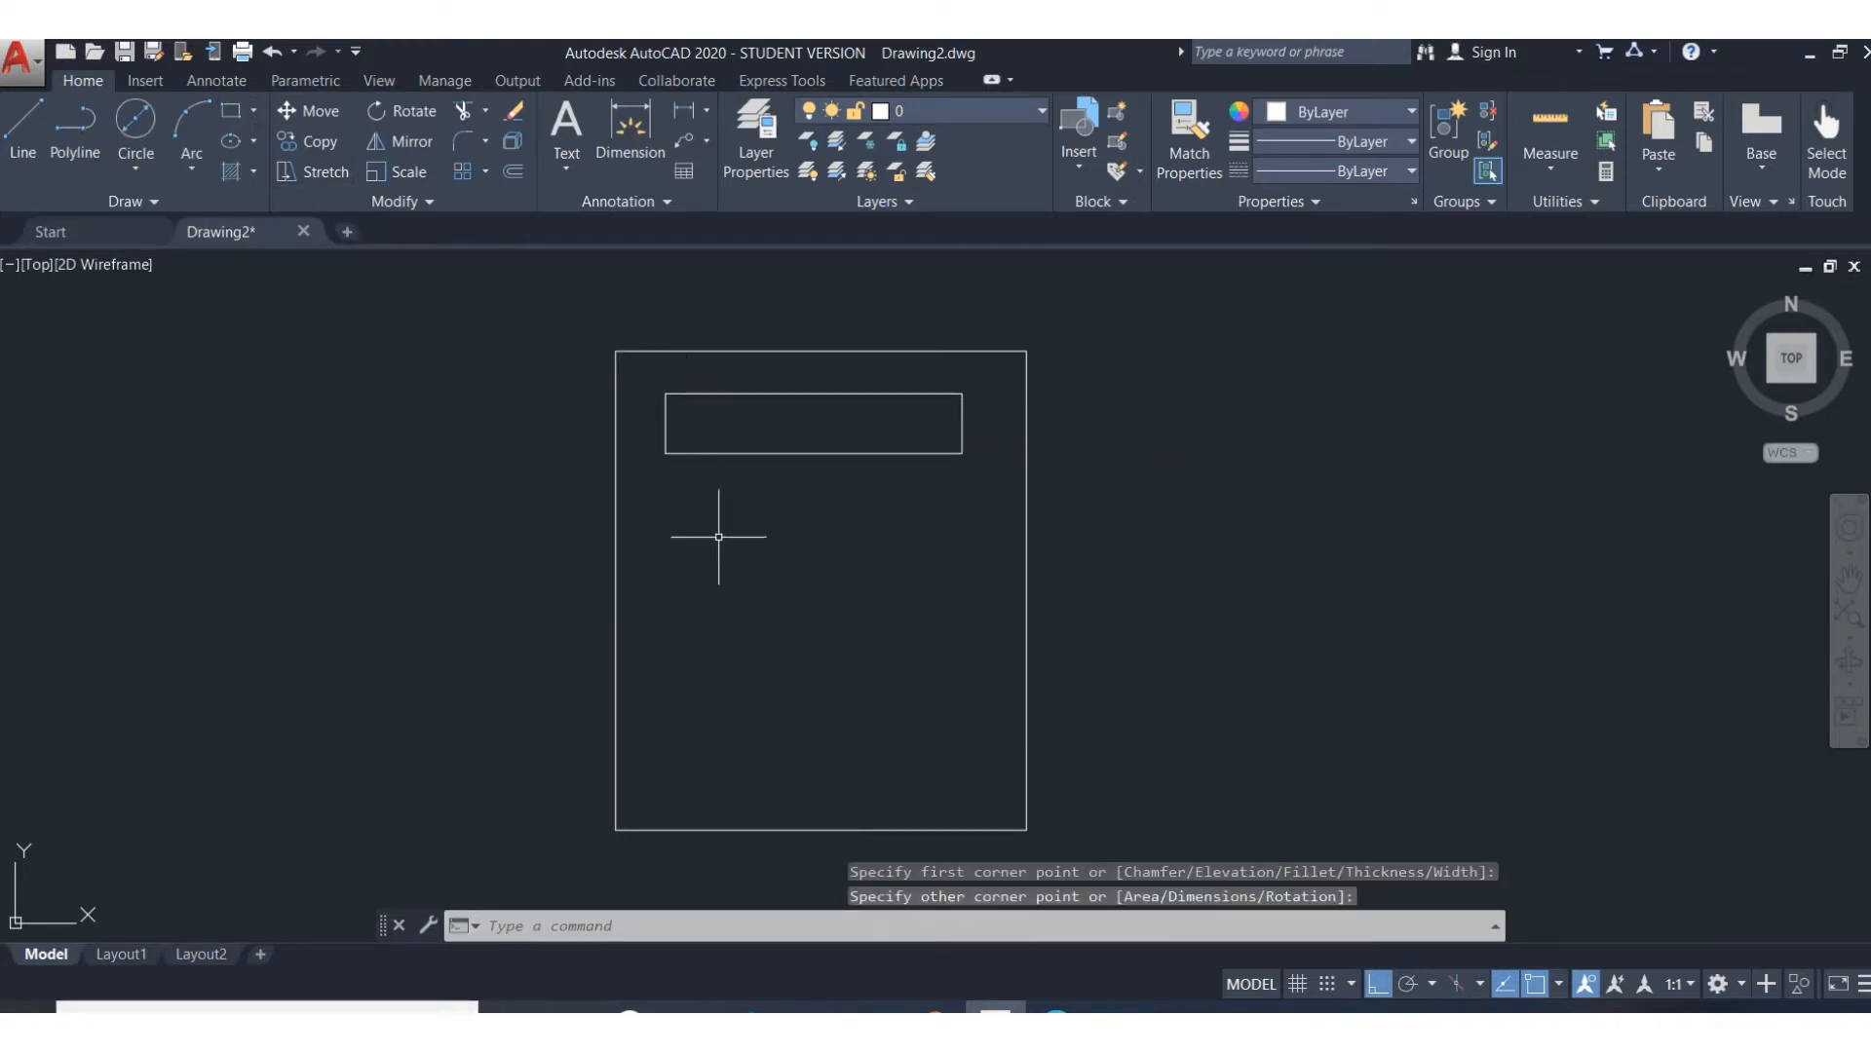
key(Return)
key(Return)
click(671, 534)
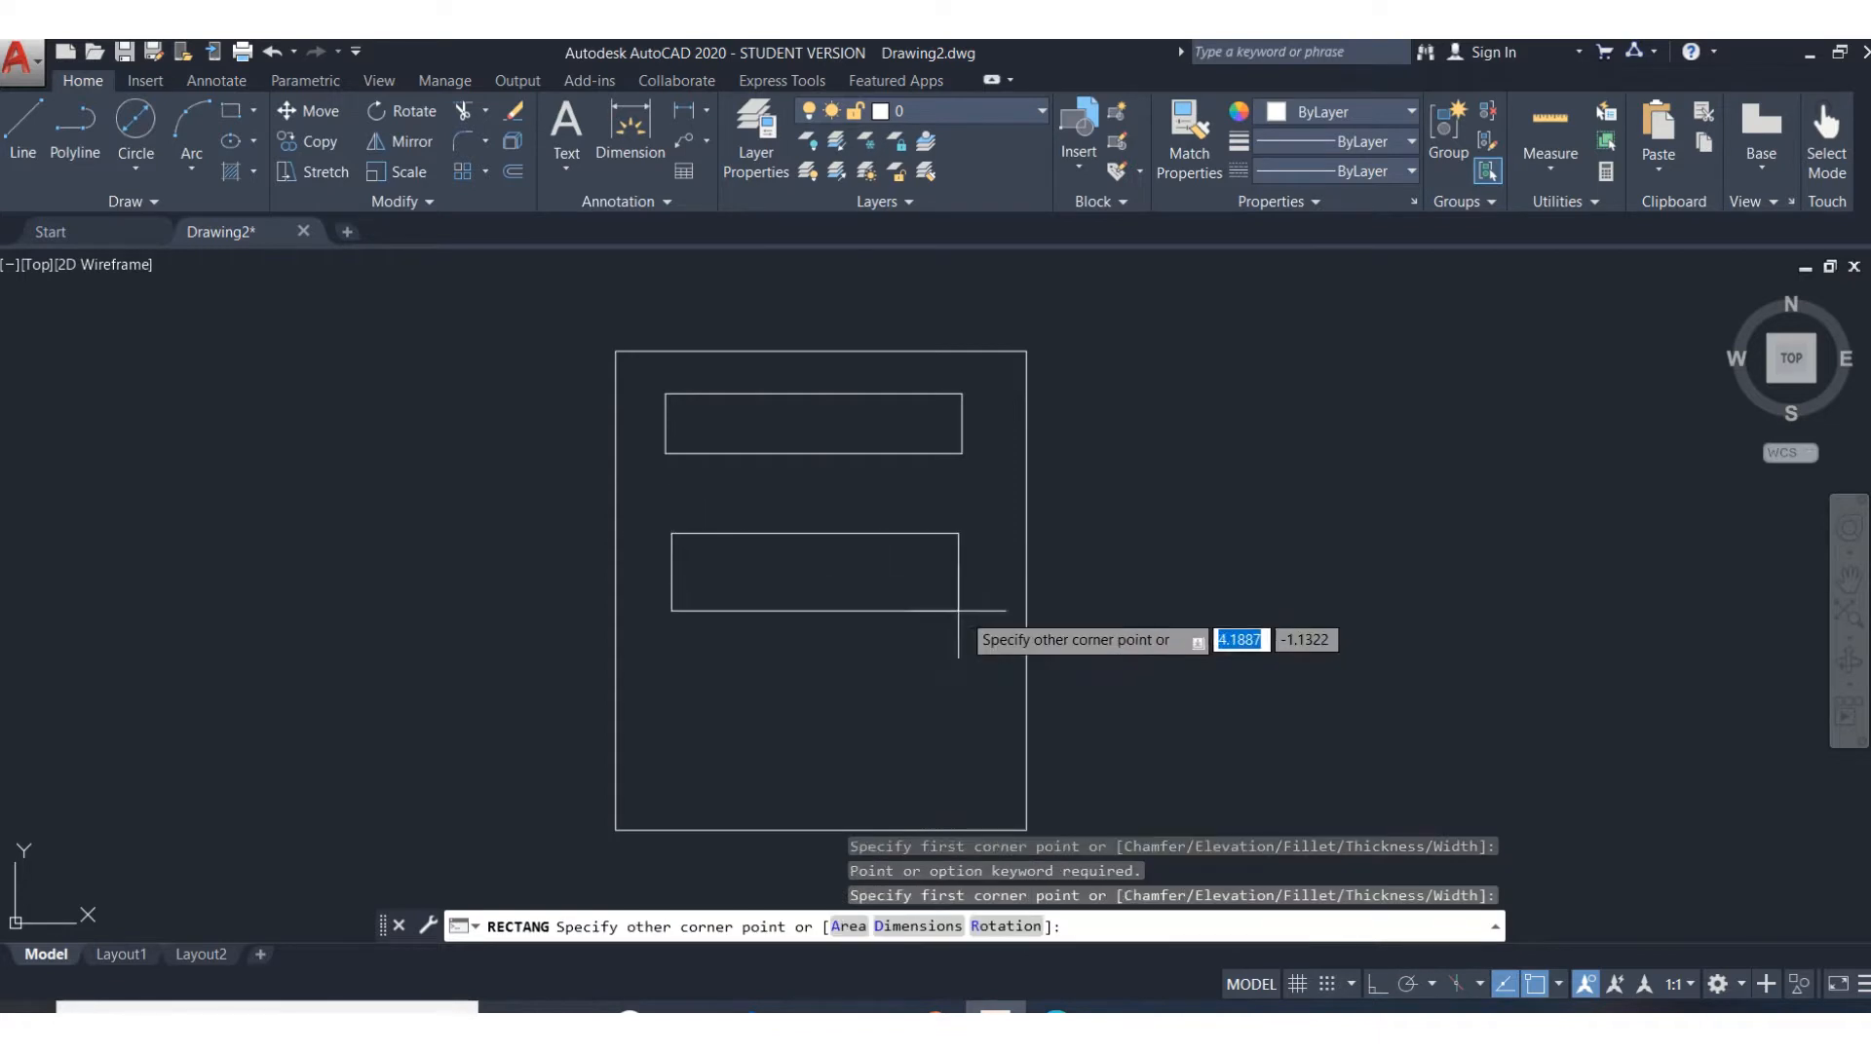
click(966, 612)
click(683, 695)
click(769, 697)
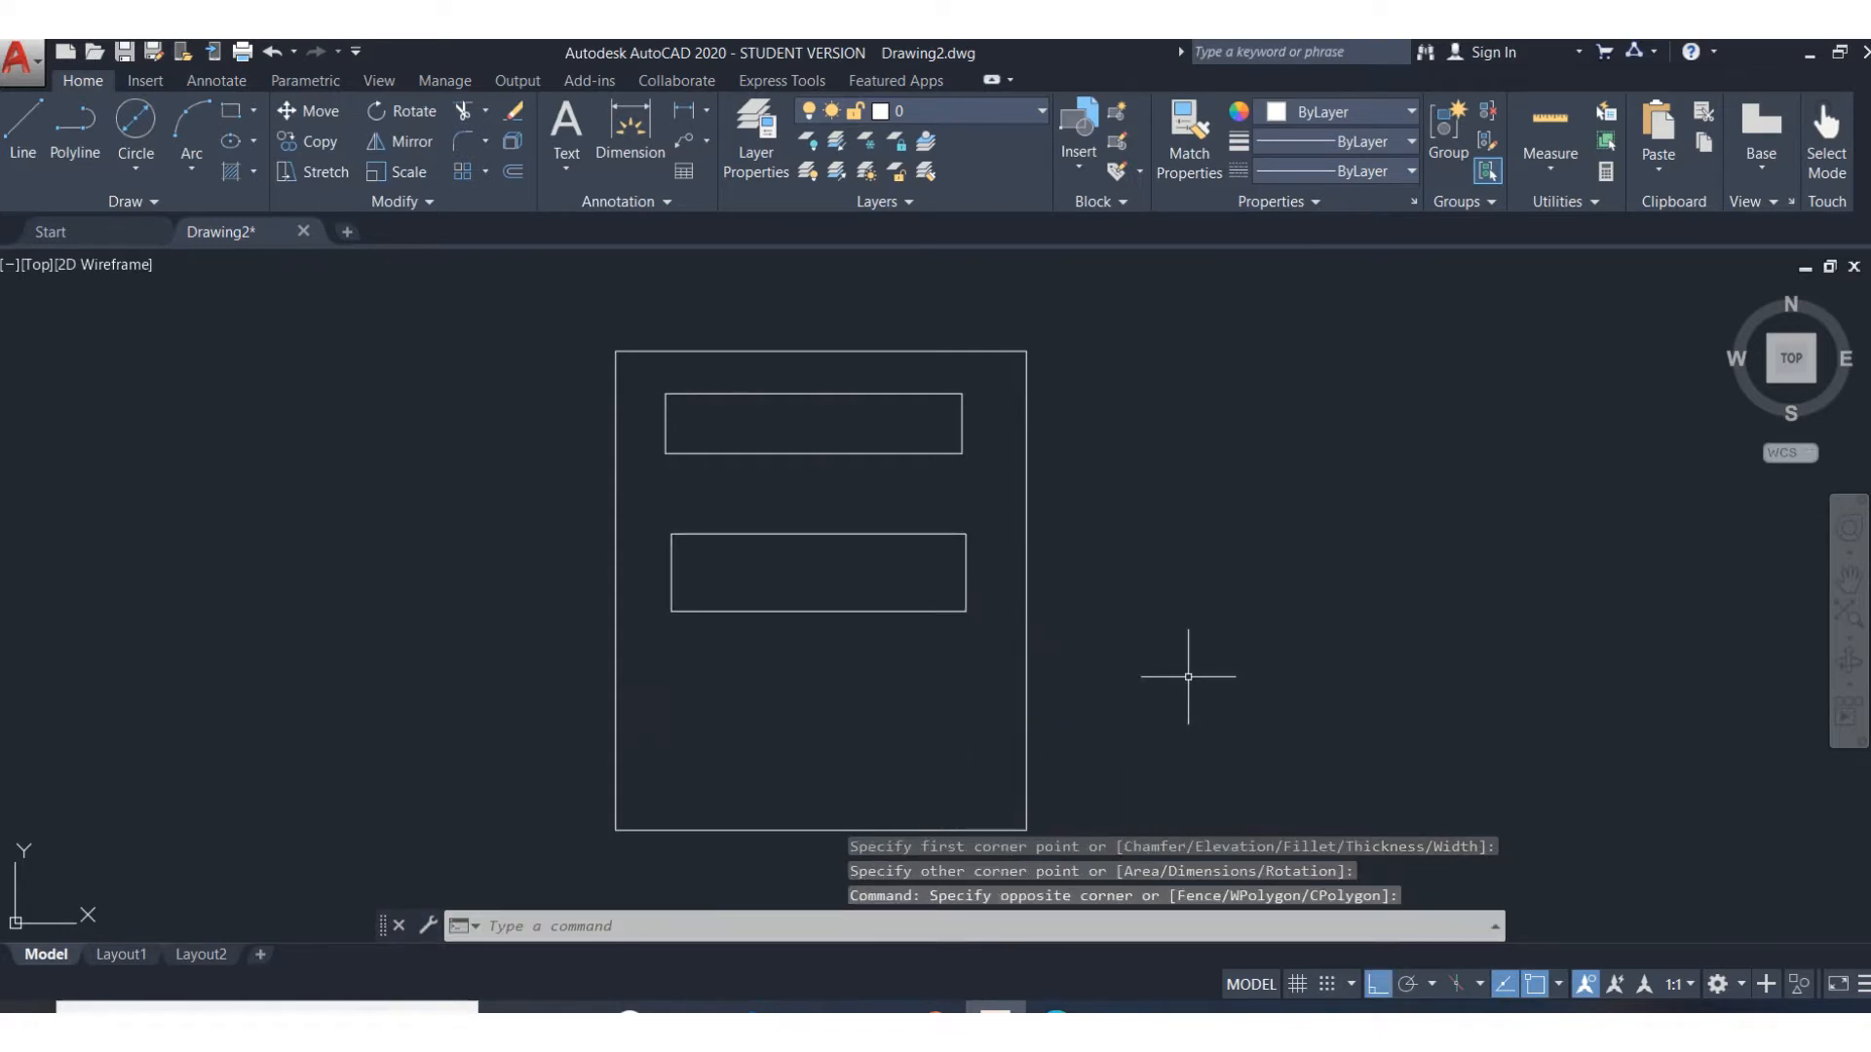
Undo both narrow rectangles inside the large one
click(271, 54)
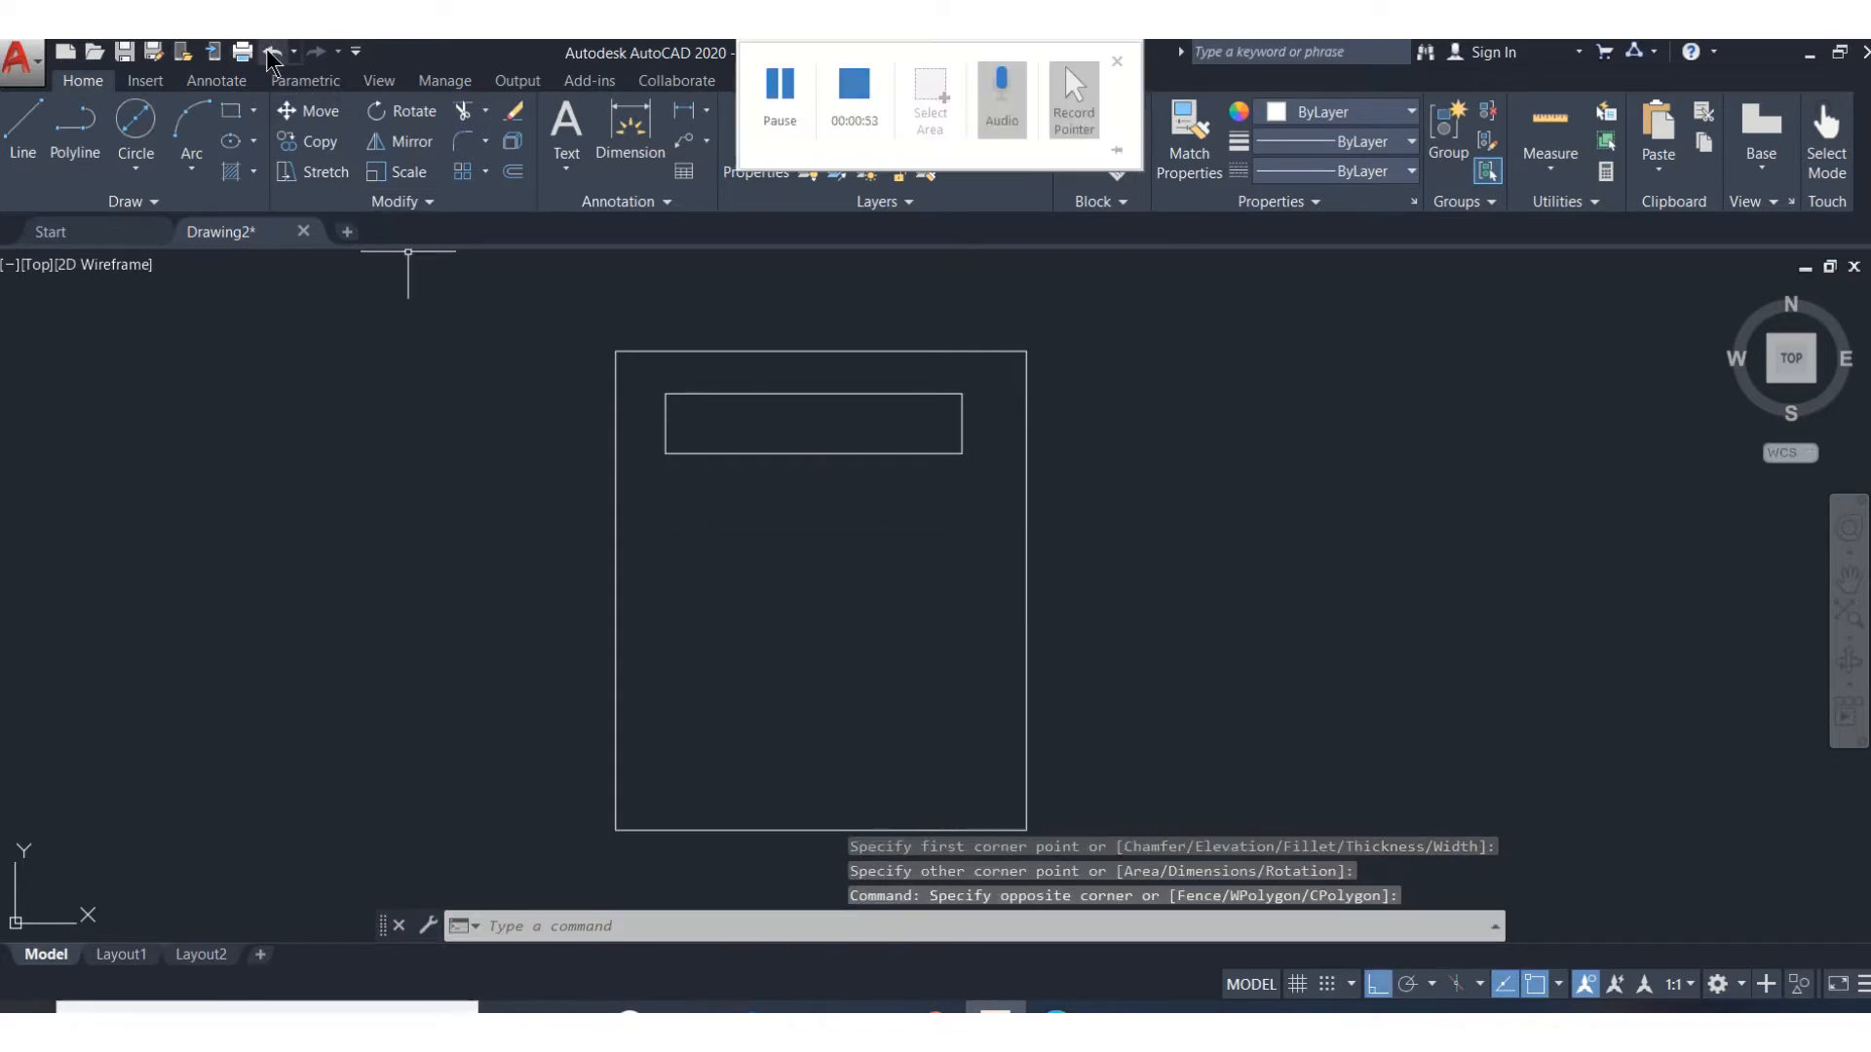
click(271, 53)
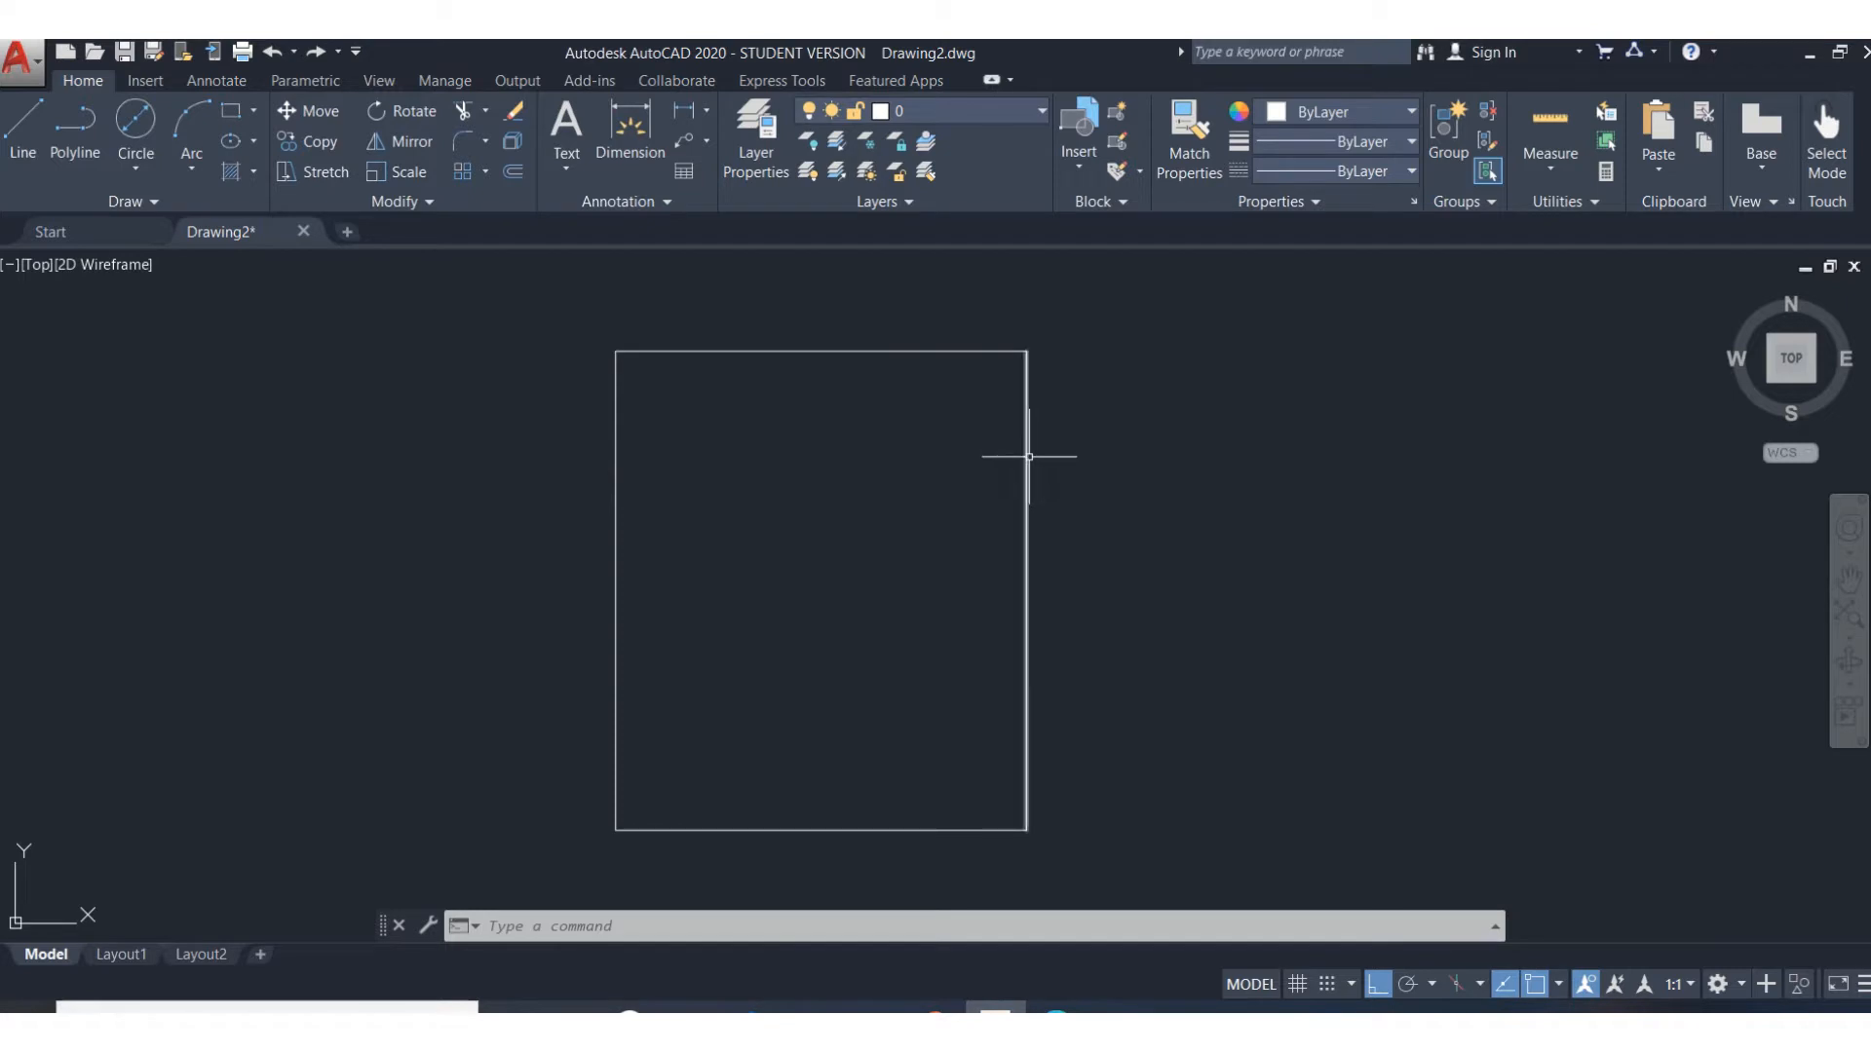
Offset all four sides of the 6 by 7 rectangle inward by 1 unit
click(512, 172)
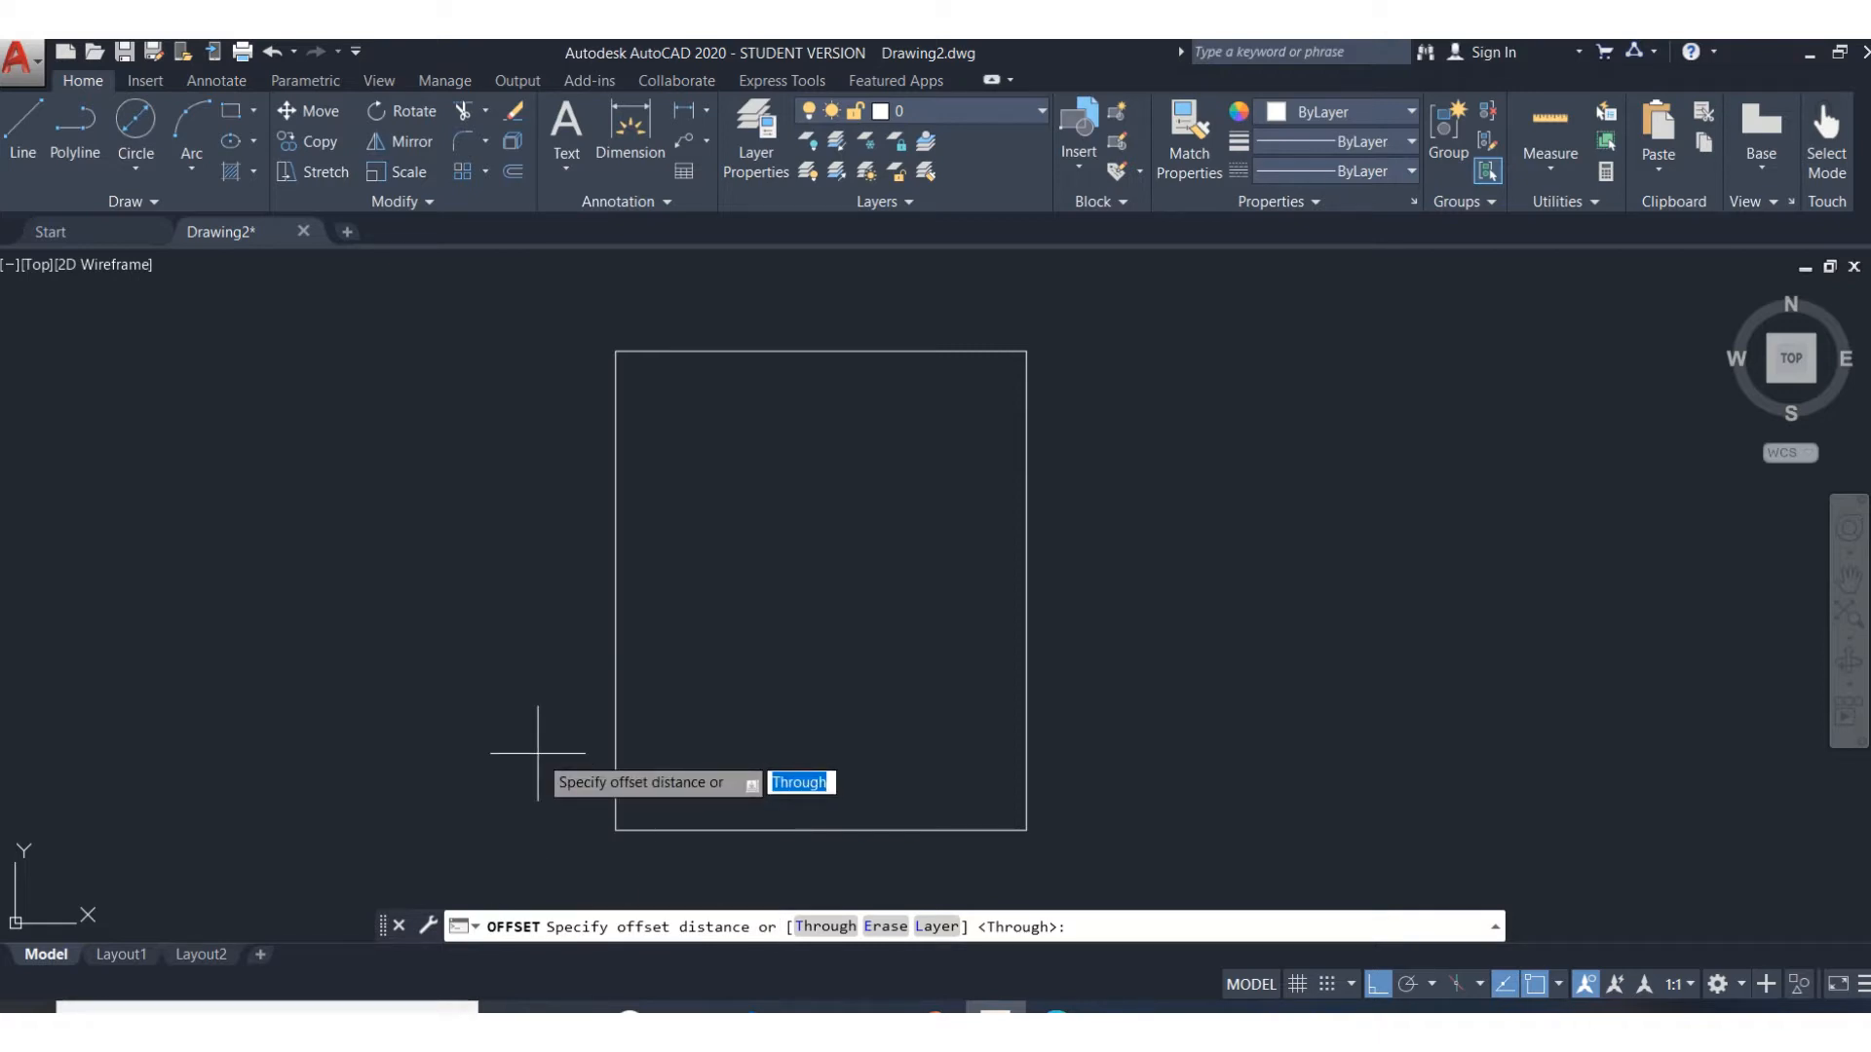
text(1)
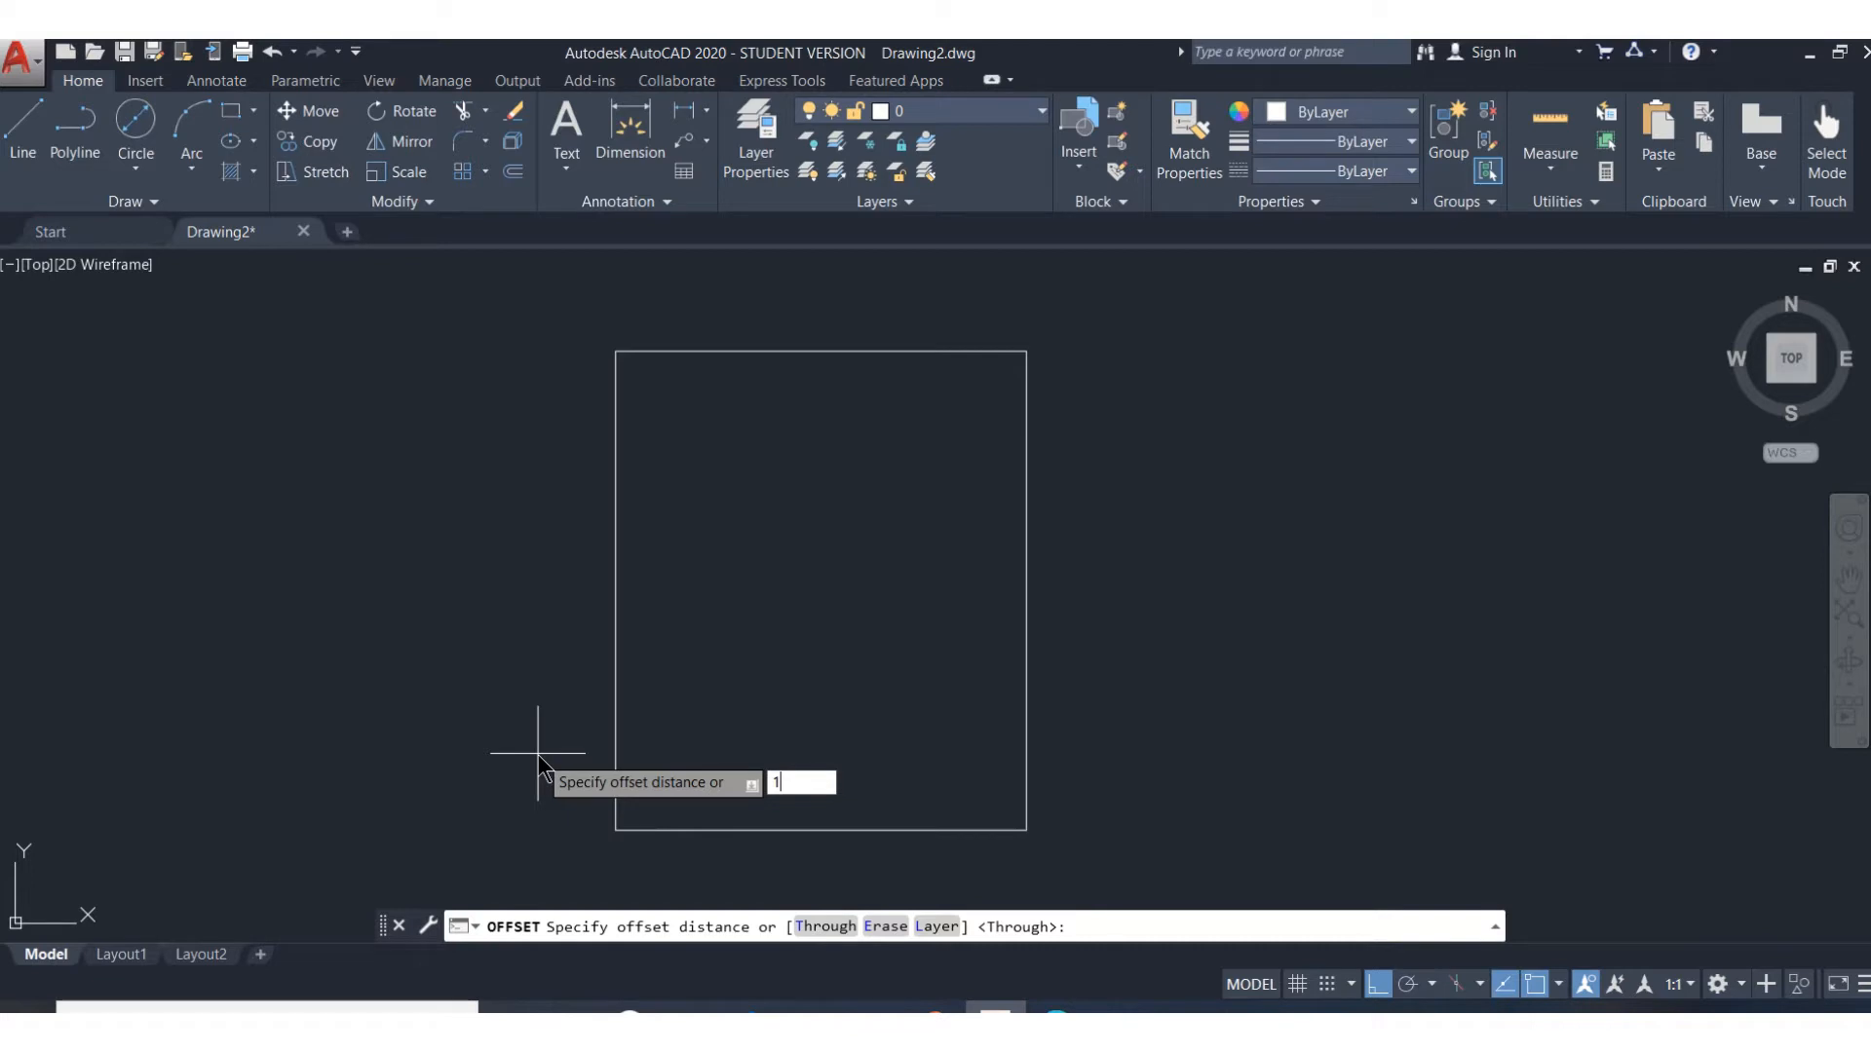
key(Return)
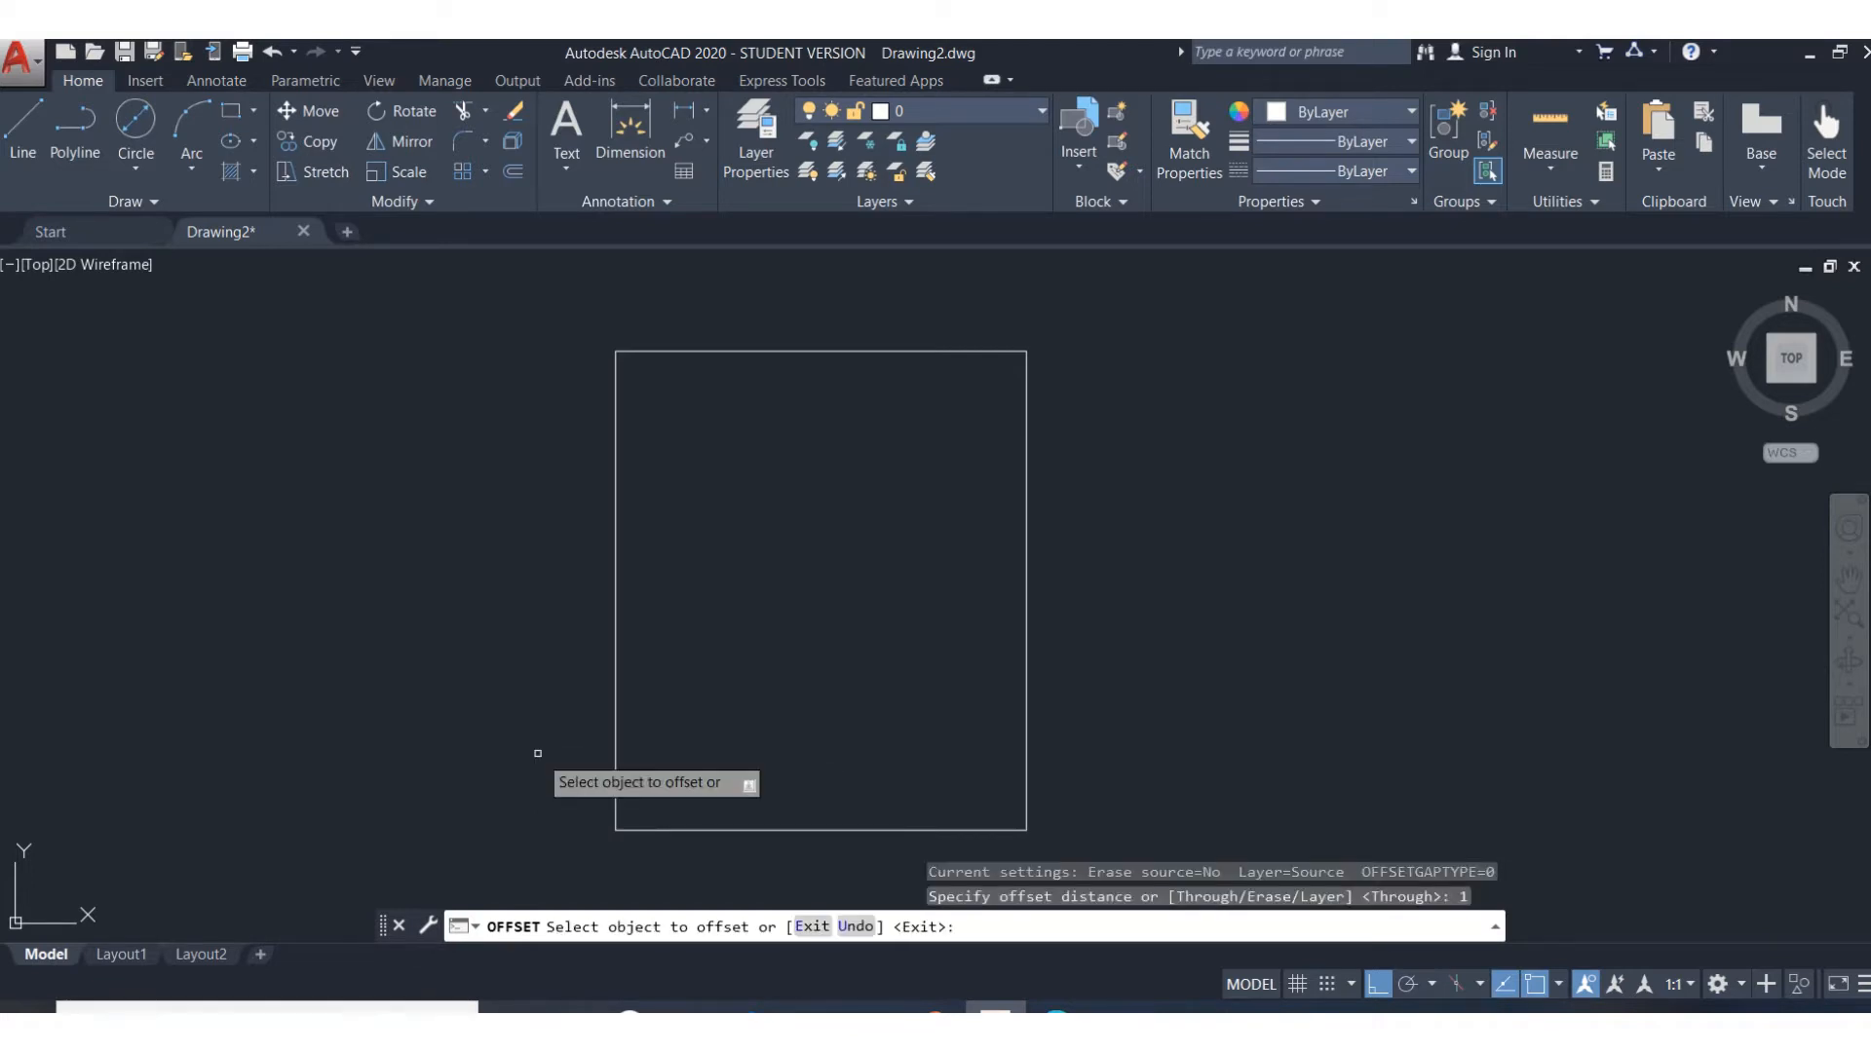
click(616, 693)
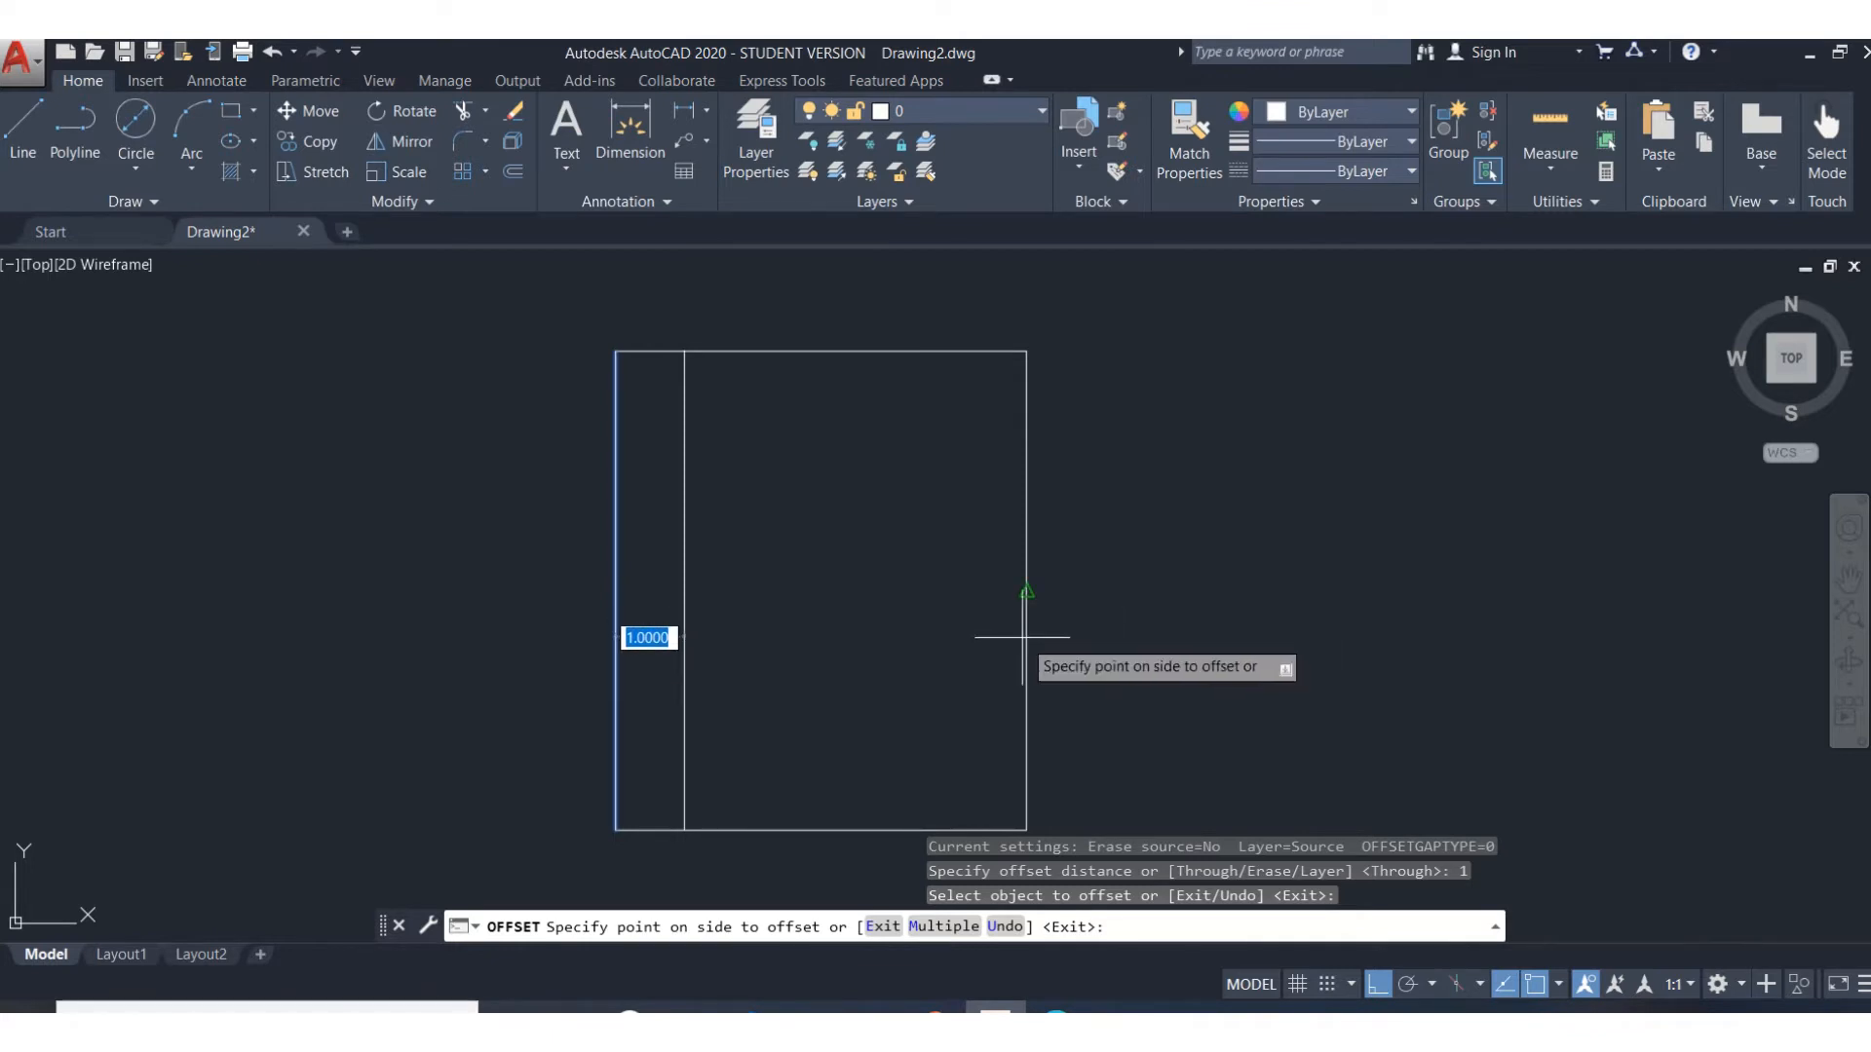
click(807, 629)
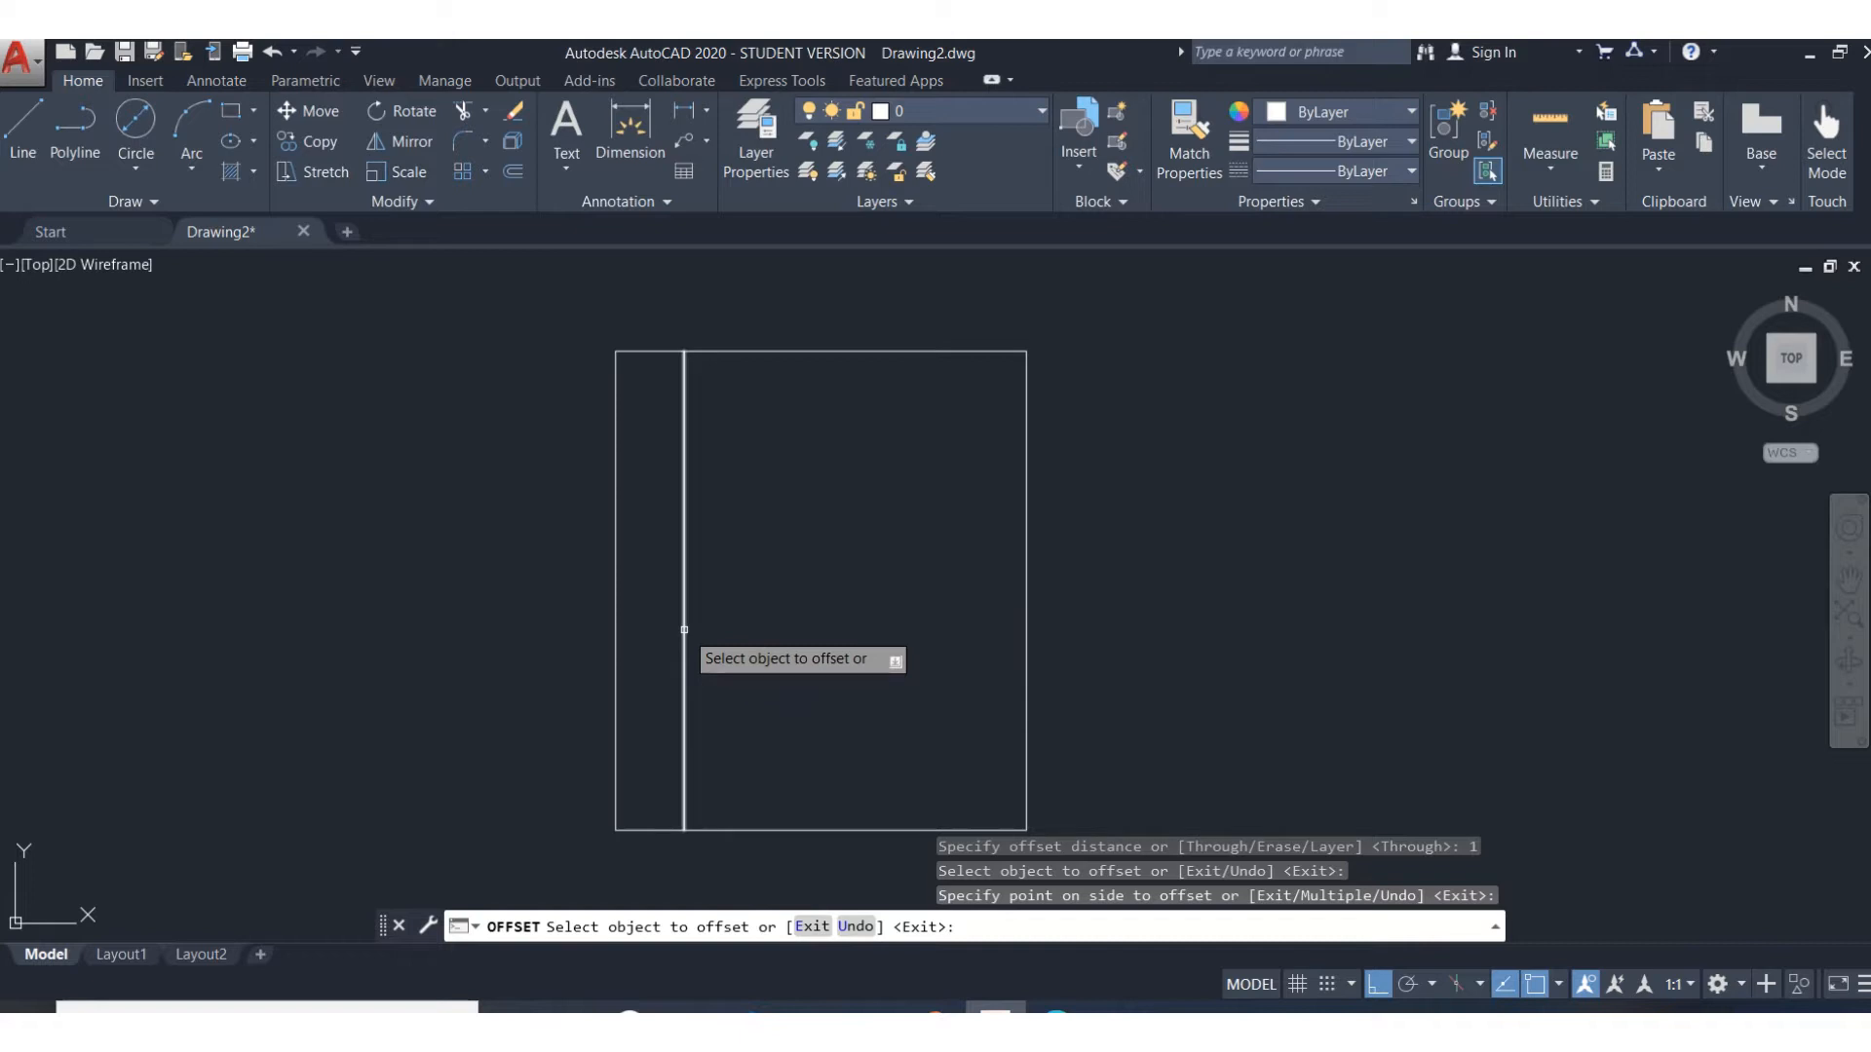
click(735, 827)
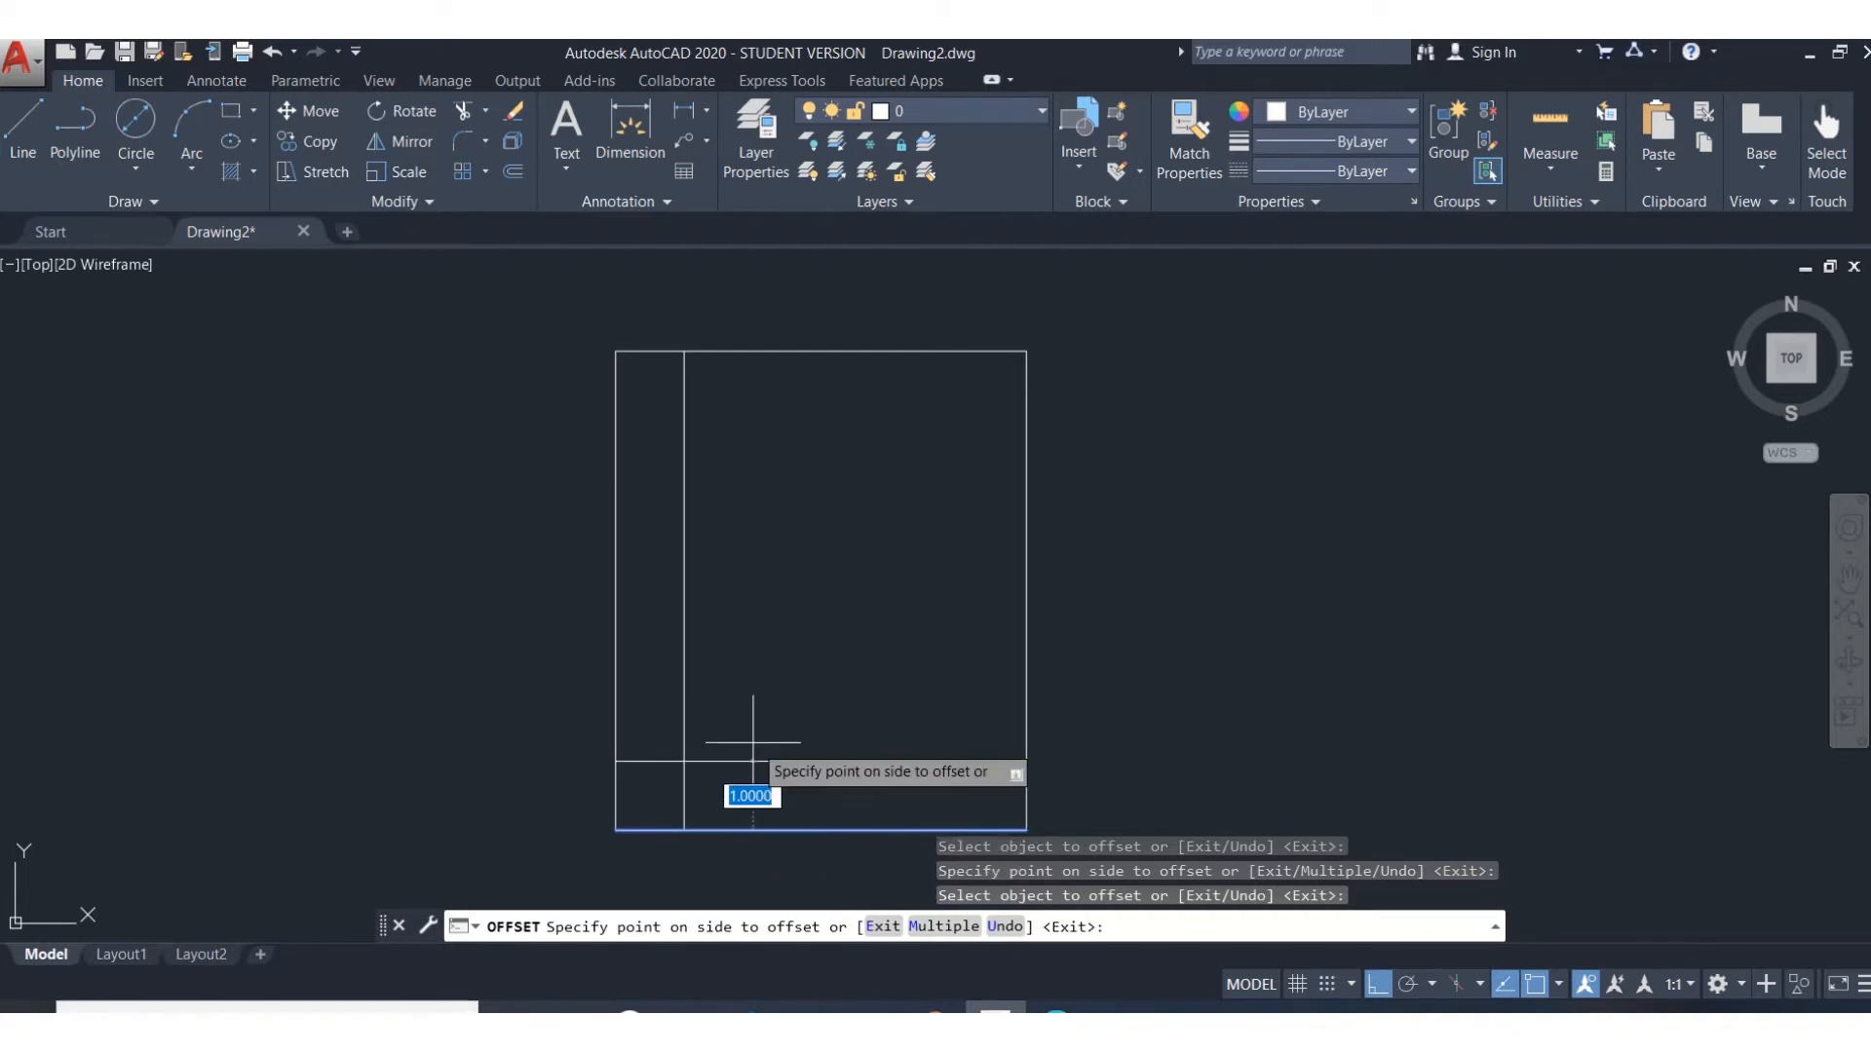
click(754, 616)
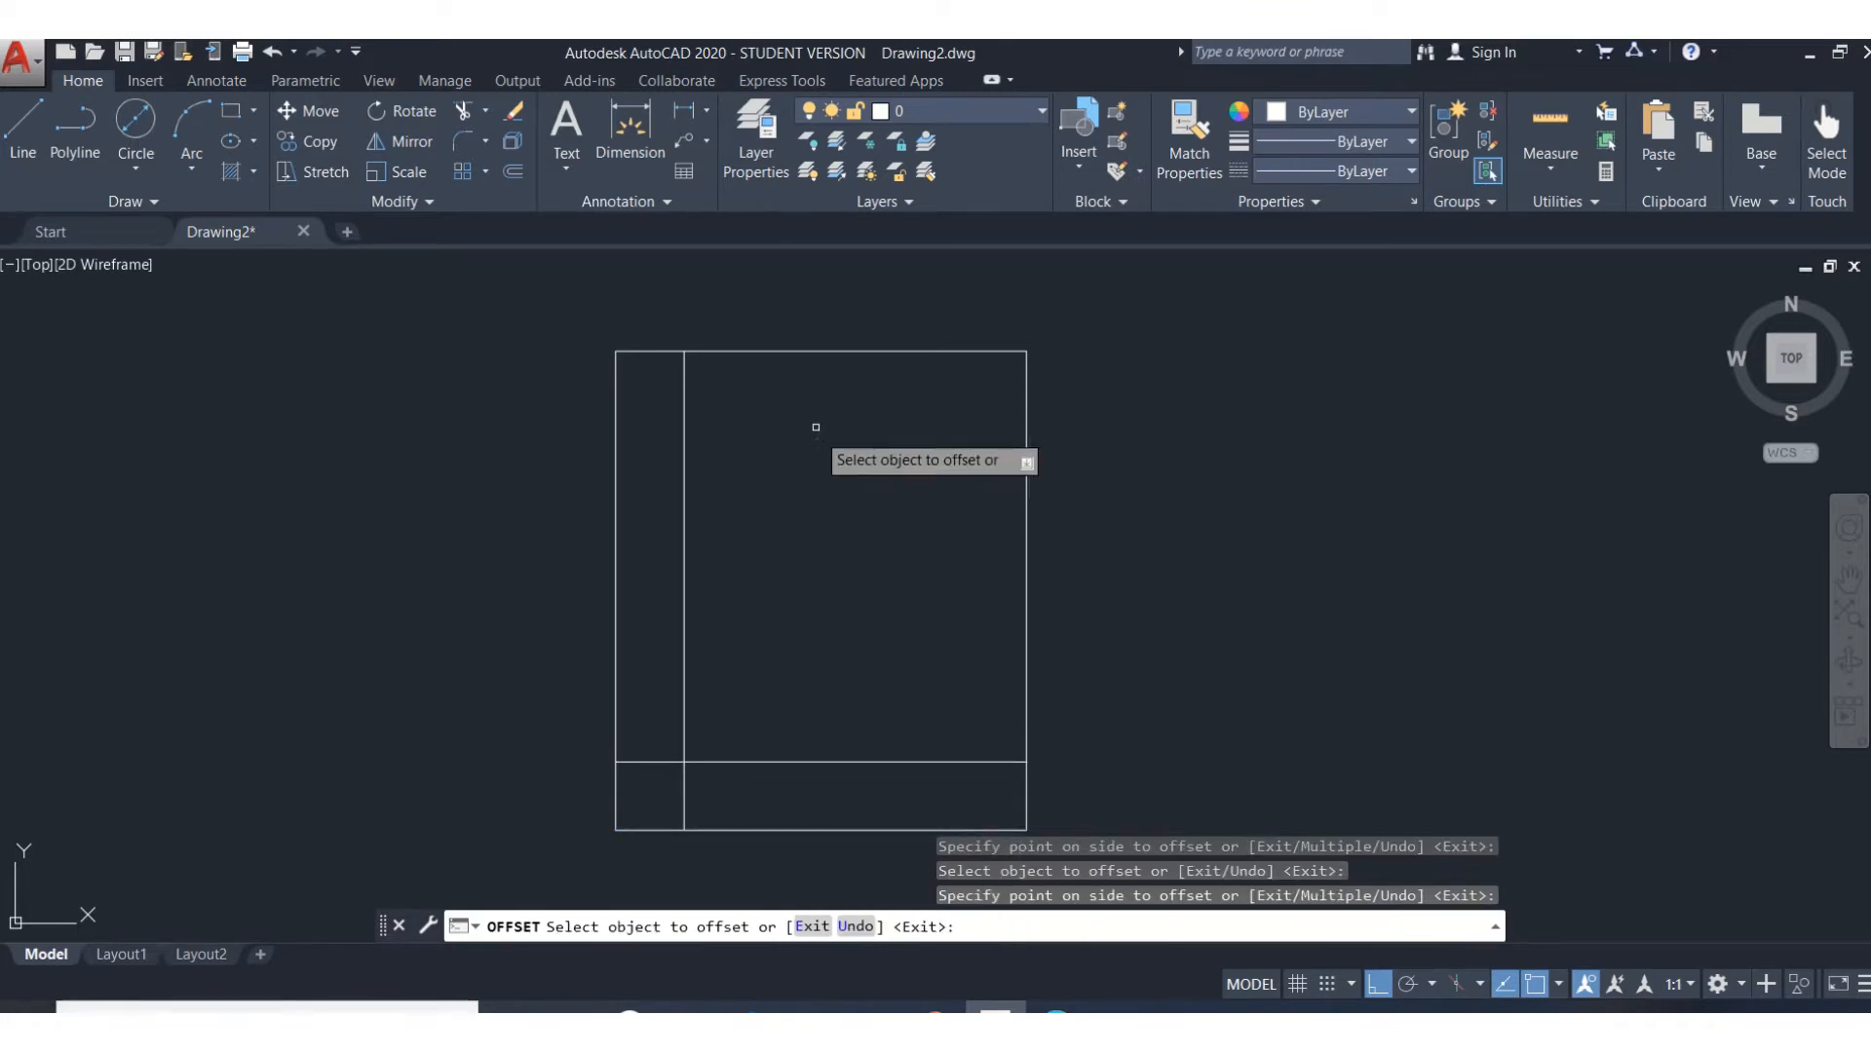
click(803, 350)
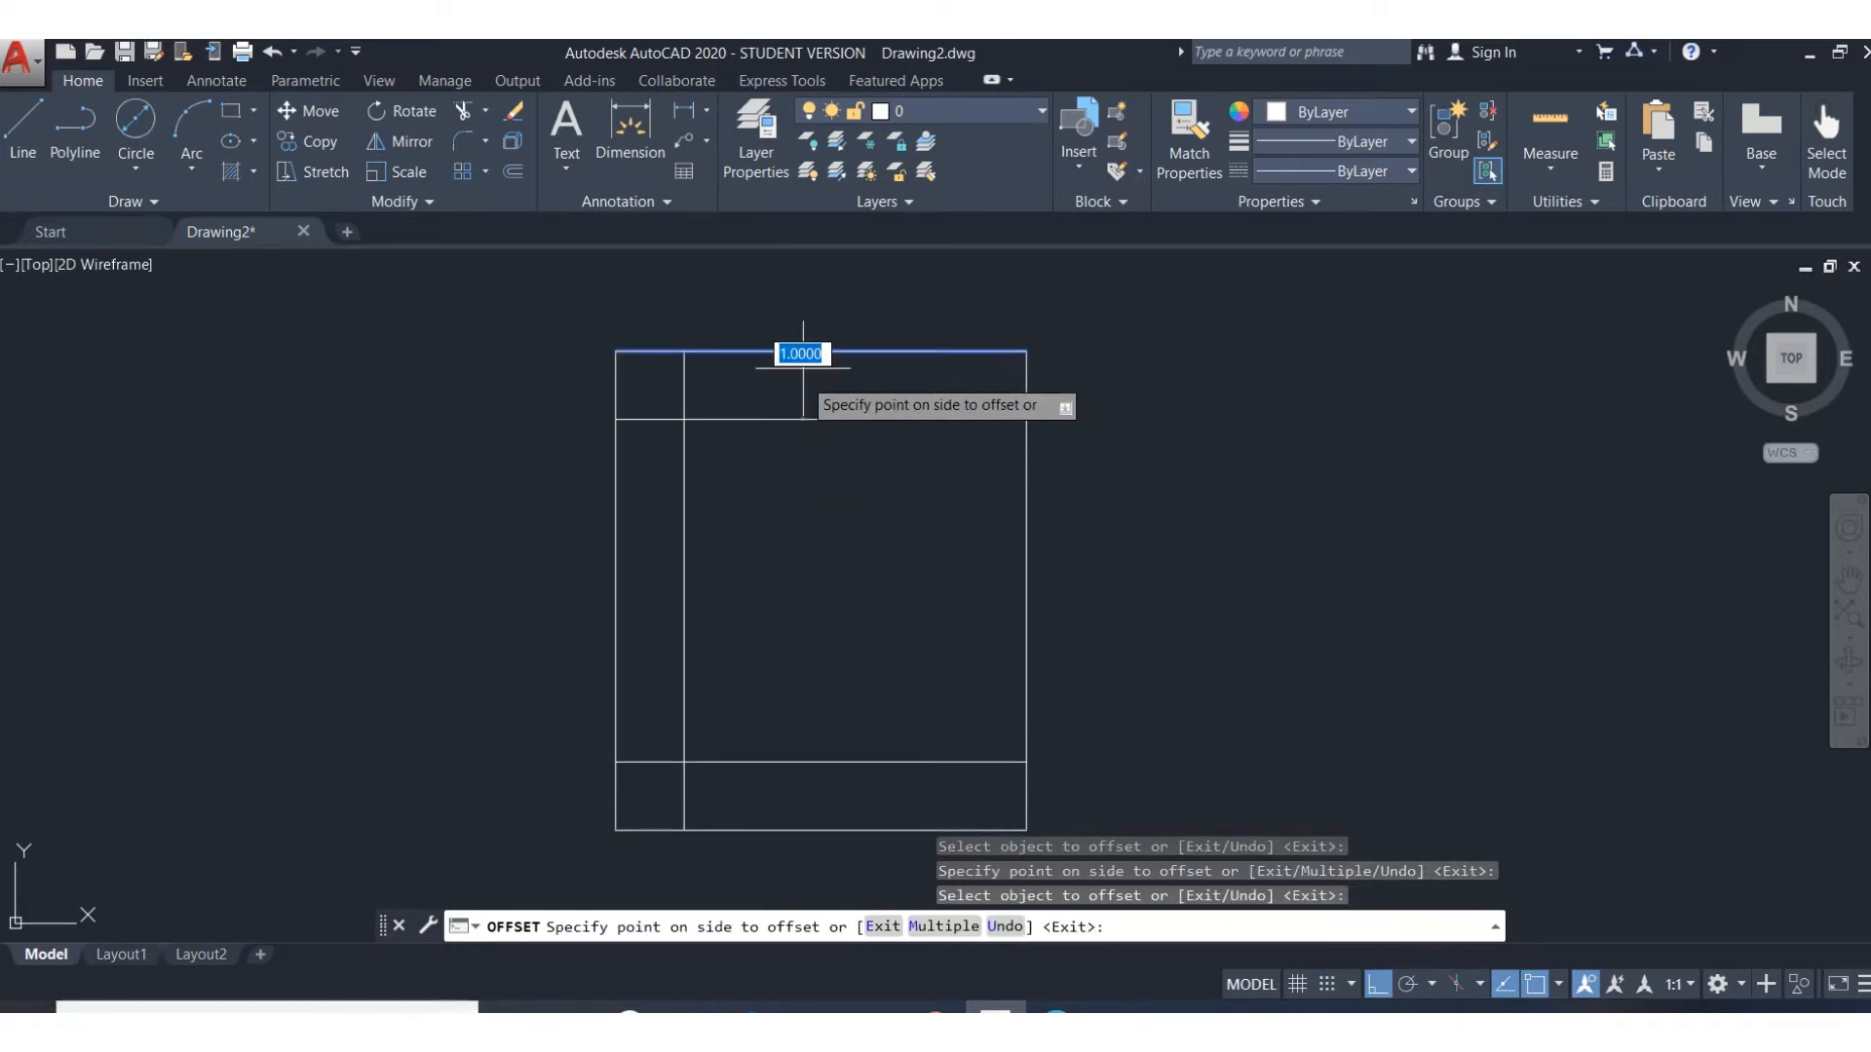
click(802, 444)
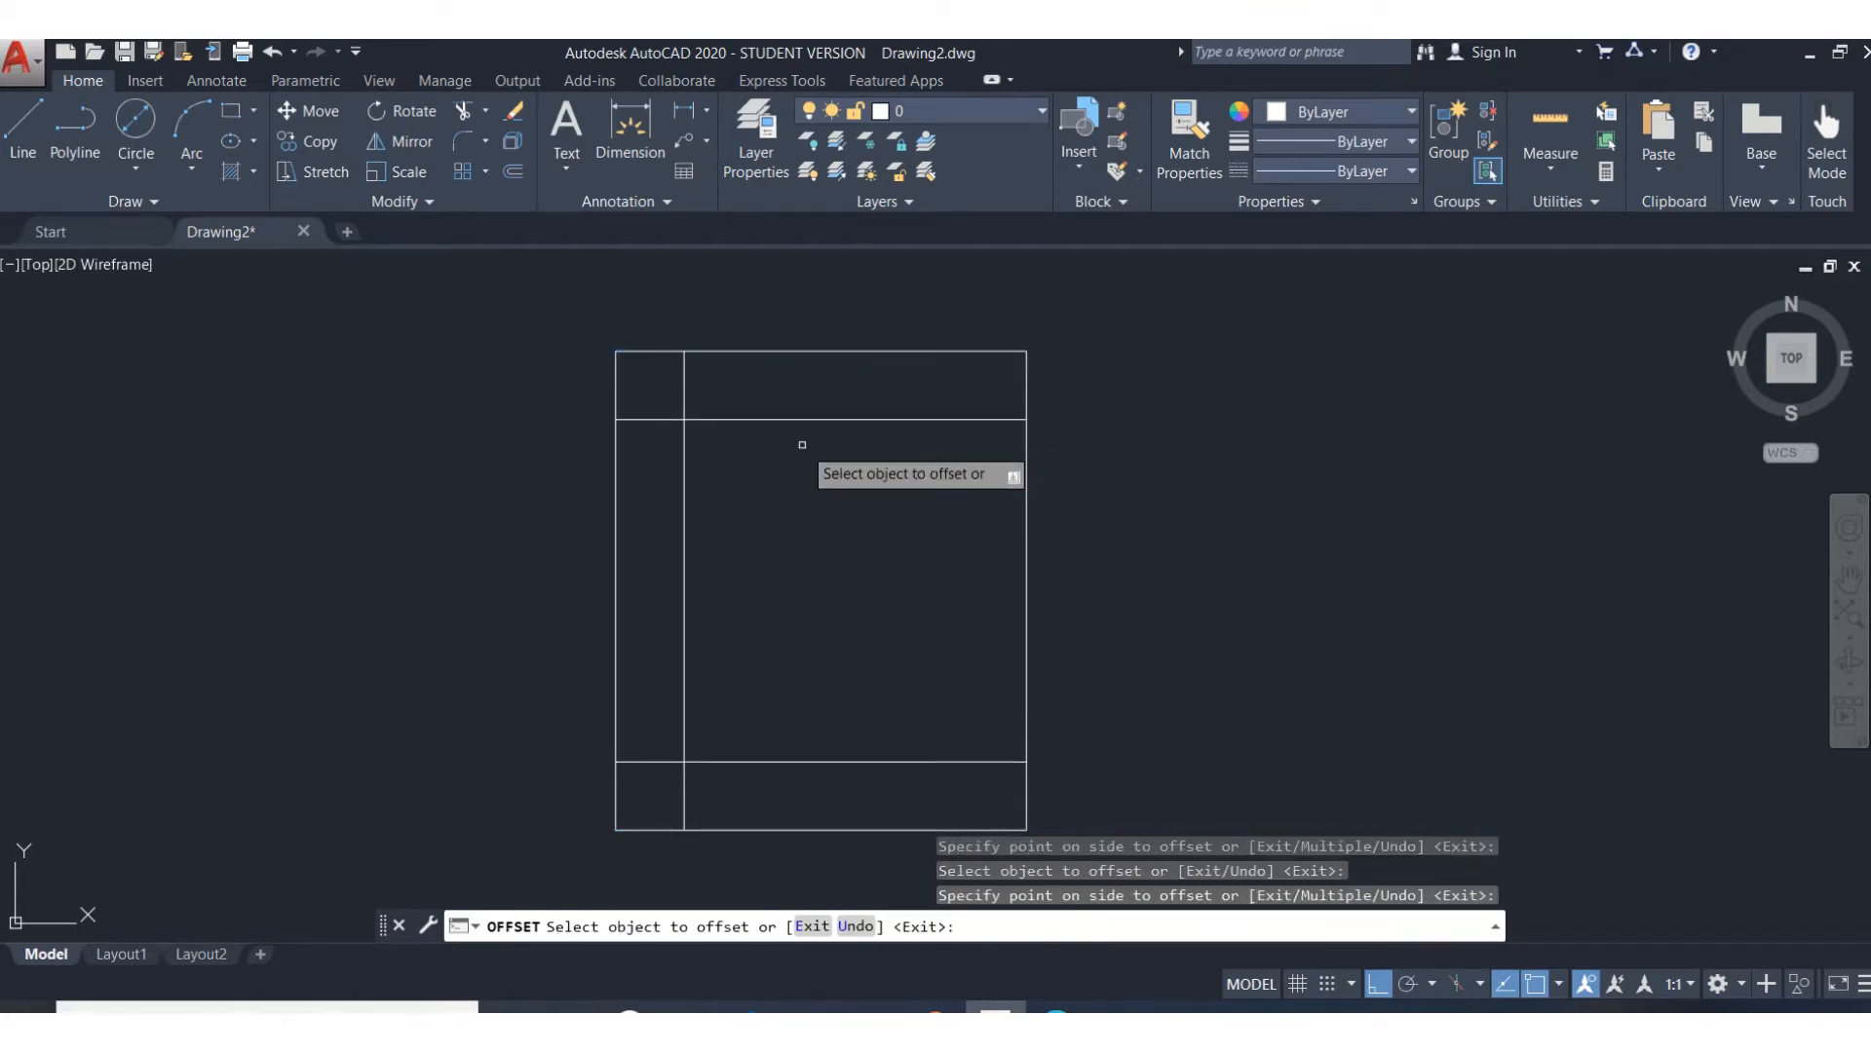
click(1023, 523)
click(926, 526)
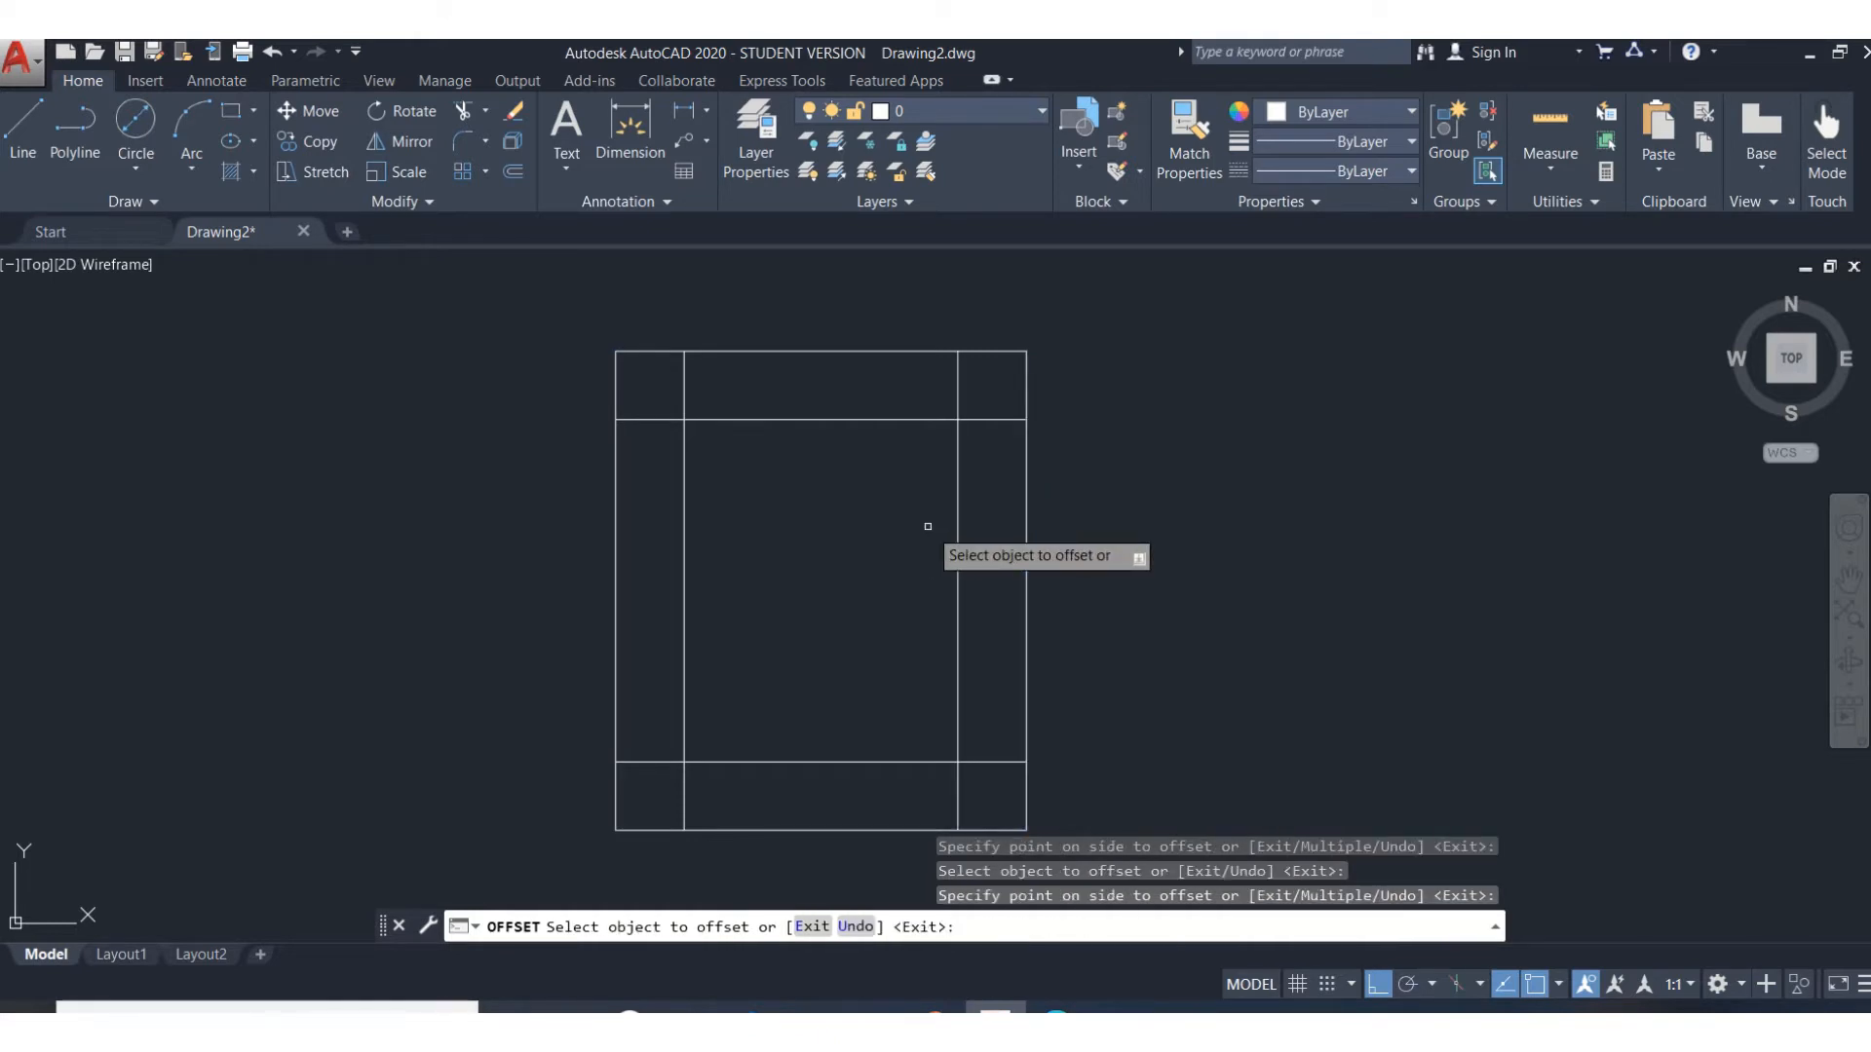
Offset the upper inner horizontal line downward four times in succession at 1-unit spacing, down to the lower inner line
click(833, 420)
click(832, 482)
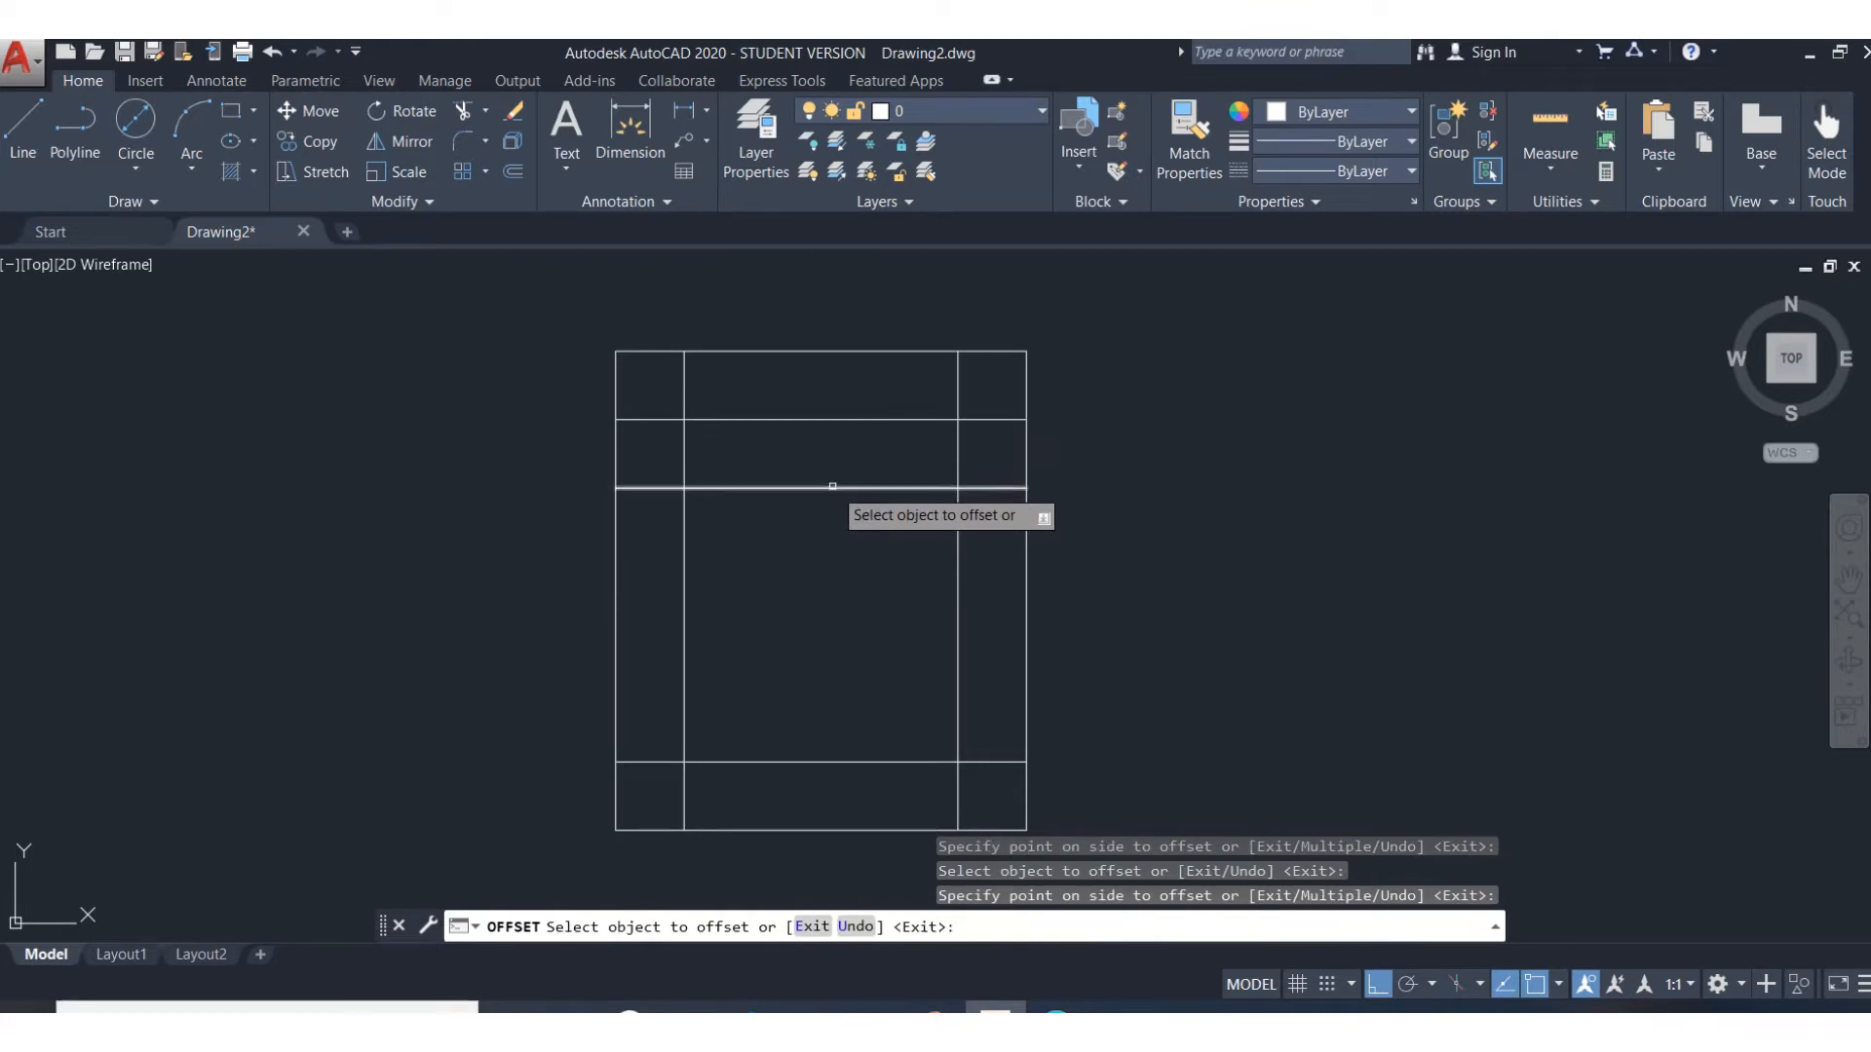
click(832, 485)
click(834, 548)
click(826, 557)
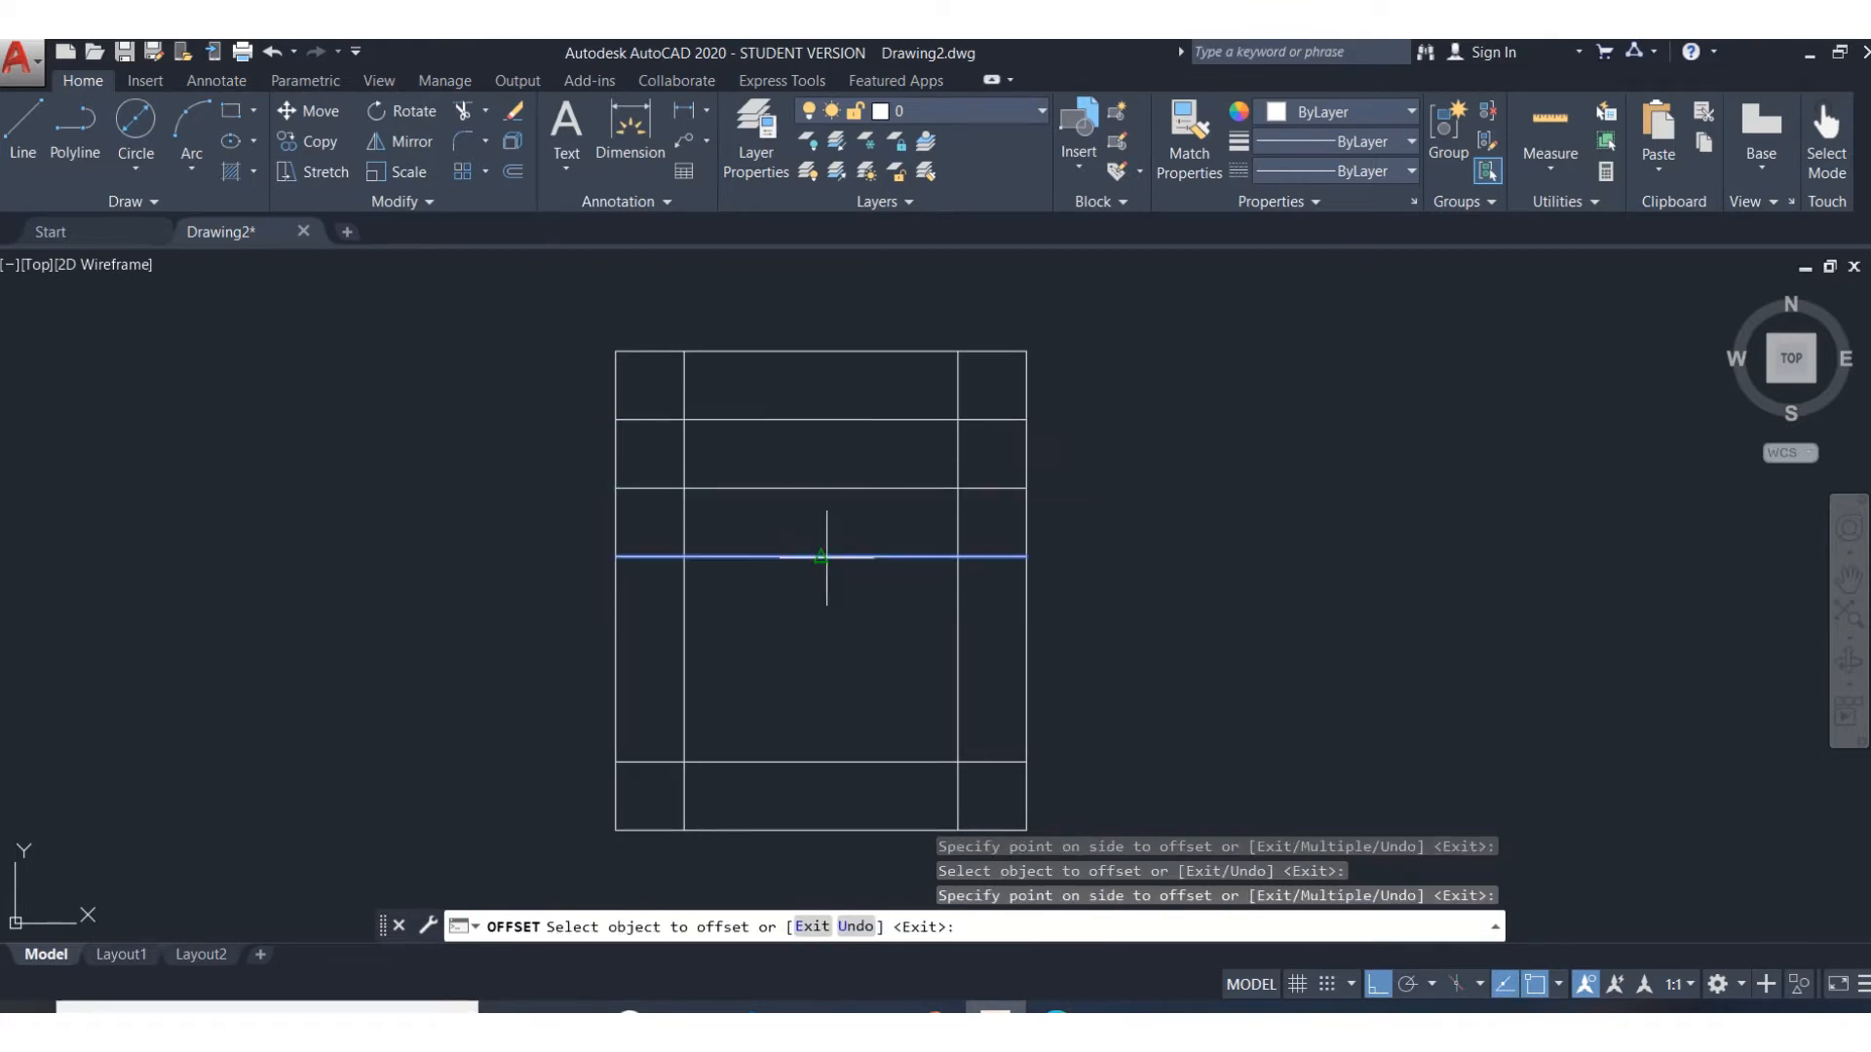
click(834, 616)
click(828, 625)
click(826, 682)
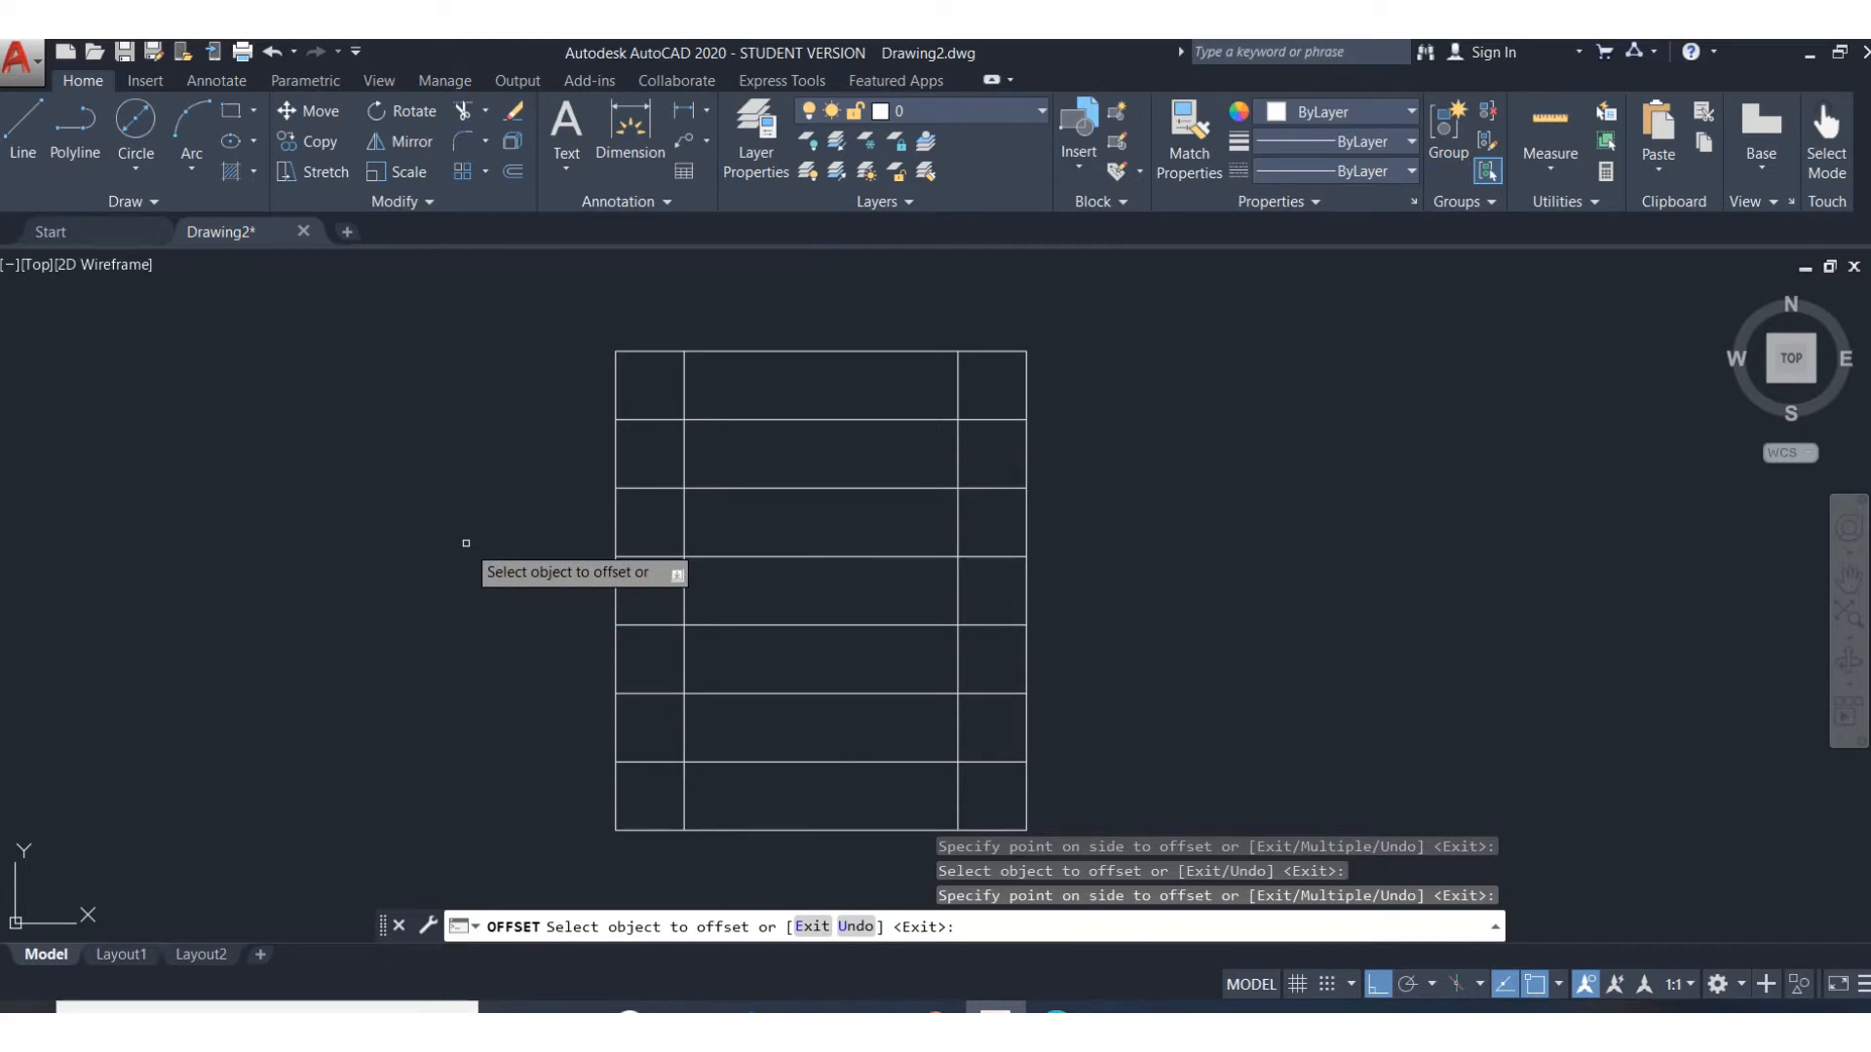
key(Escape)
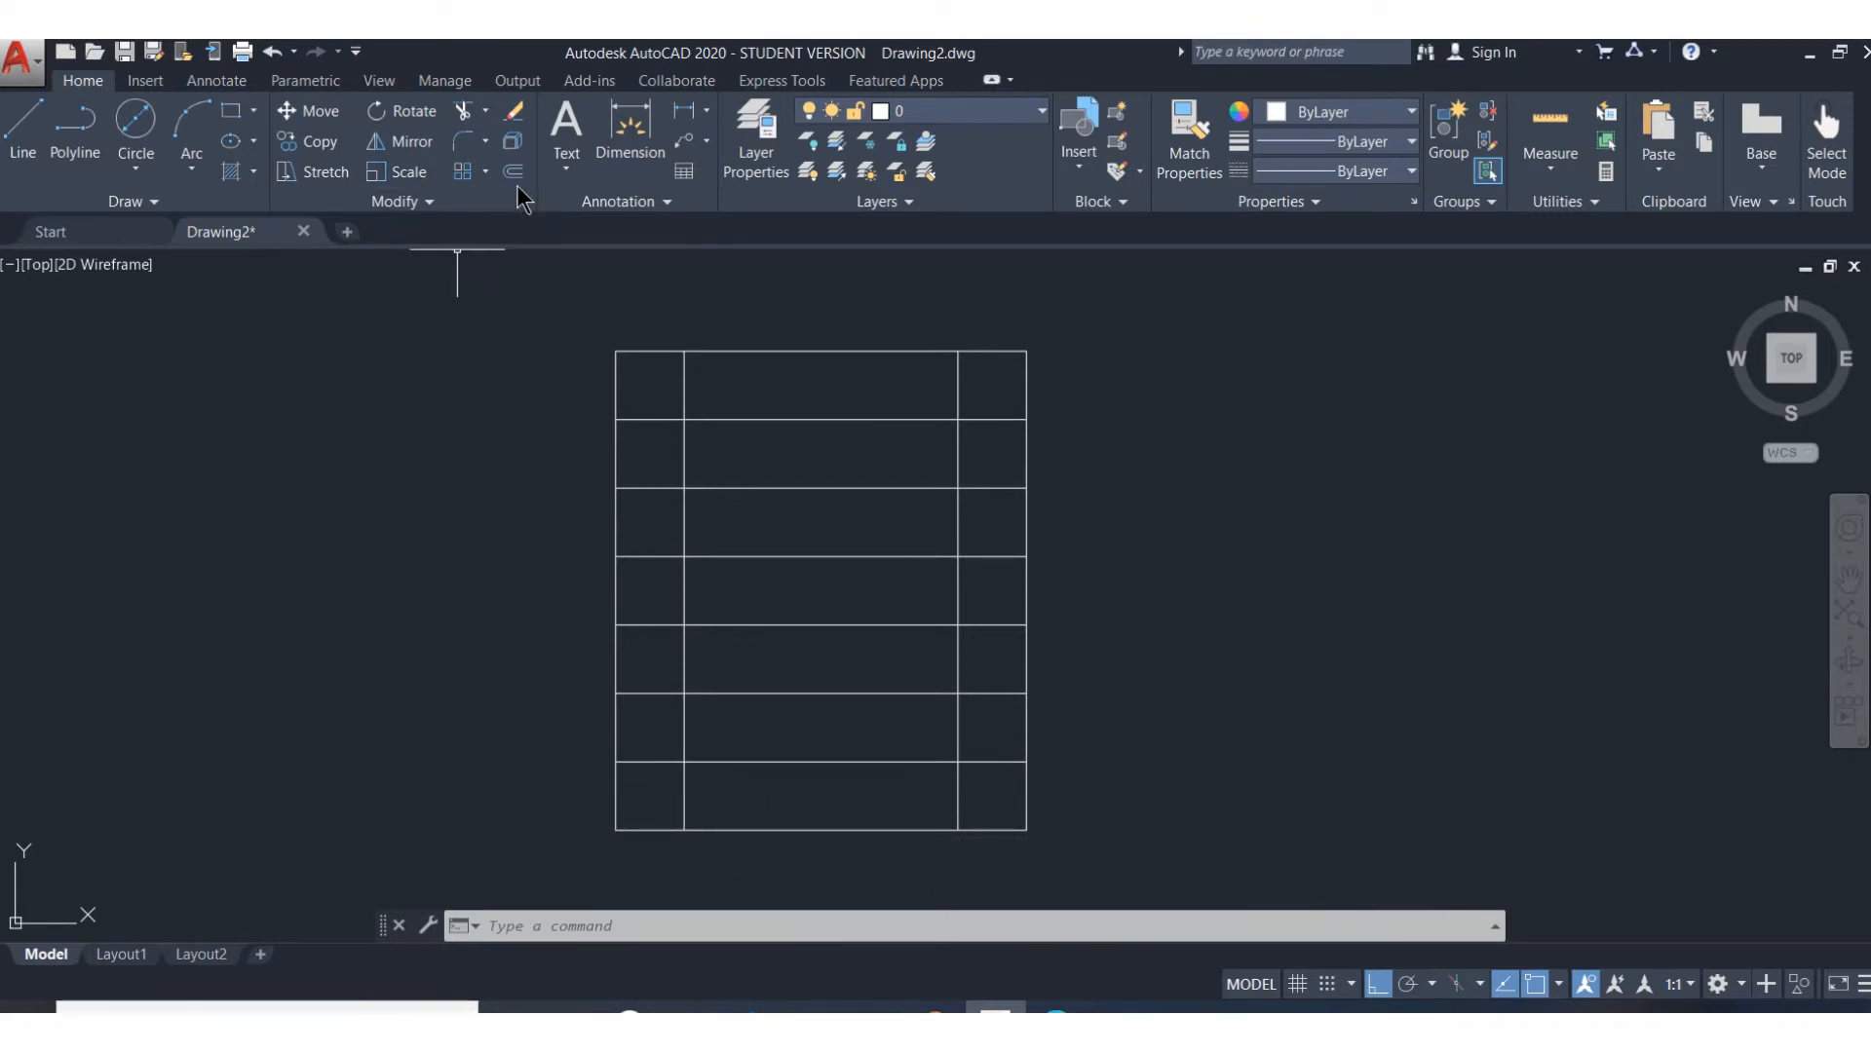
Draw a circle with a diameter of 5 units in the empty area left of the rectangle
click(141, 123)
click(228, 558)
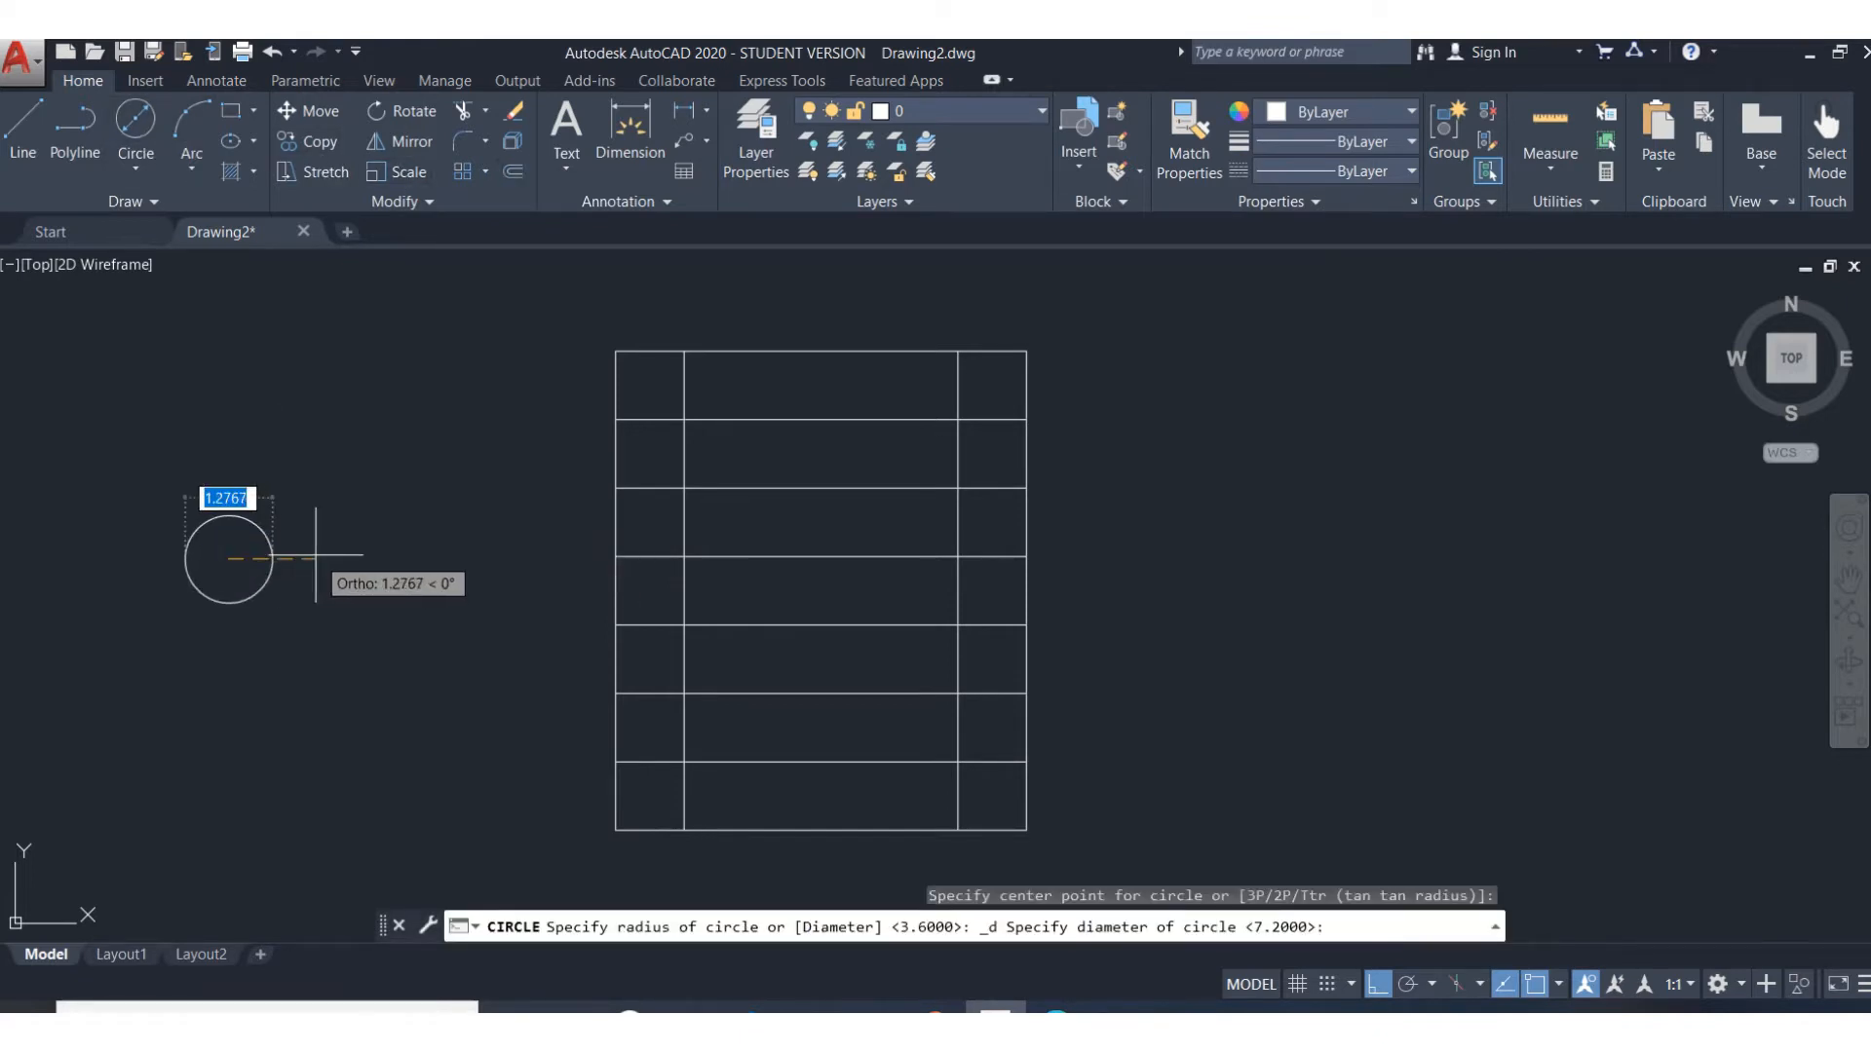
text(5)
key(Return)
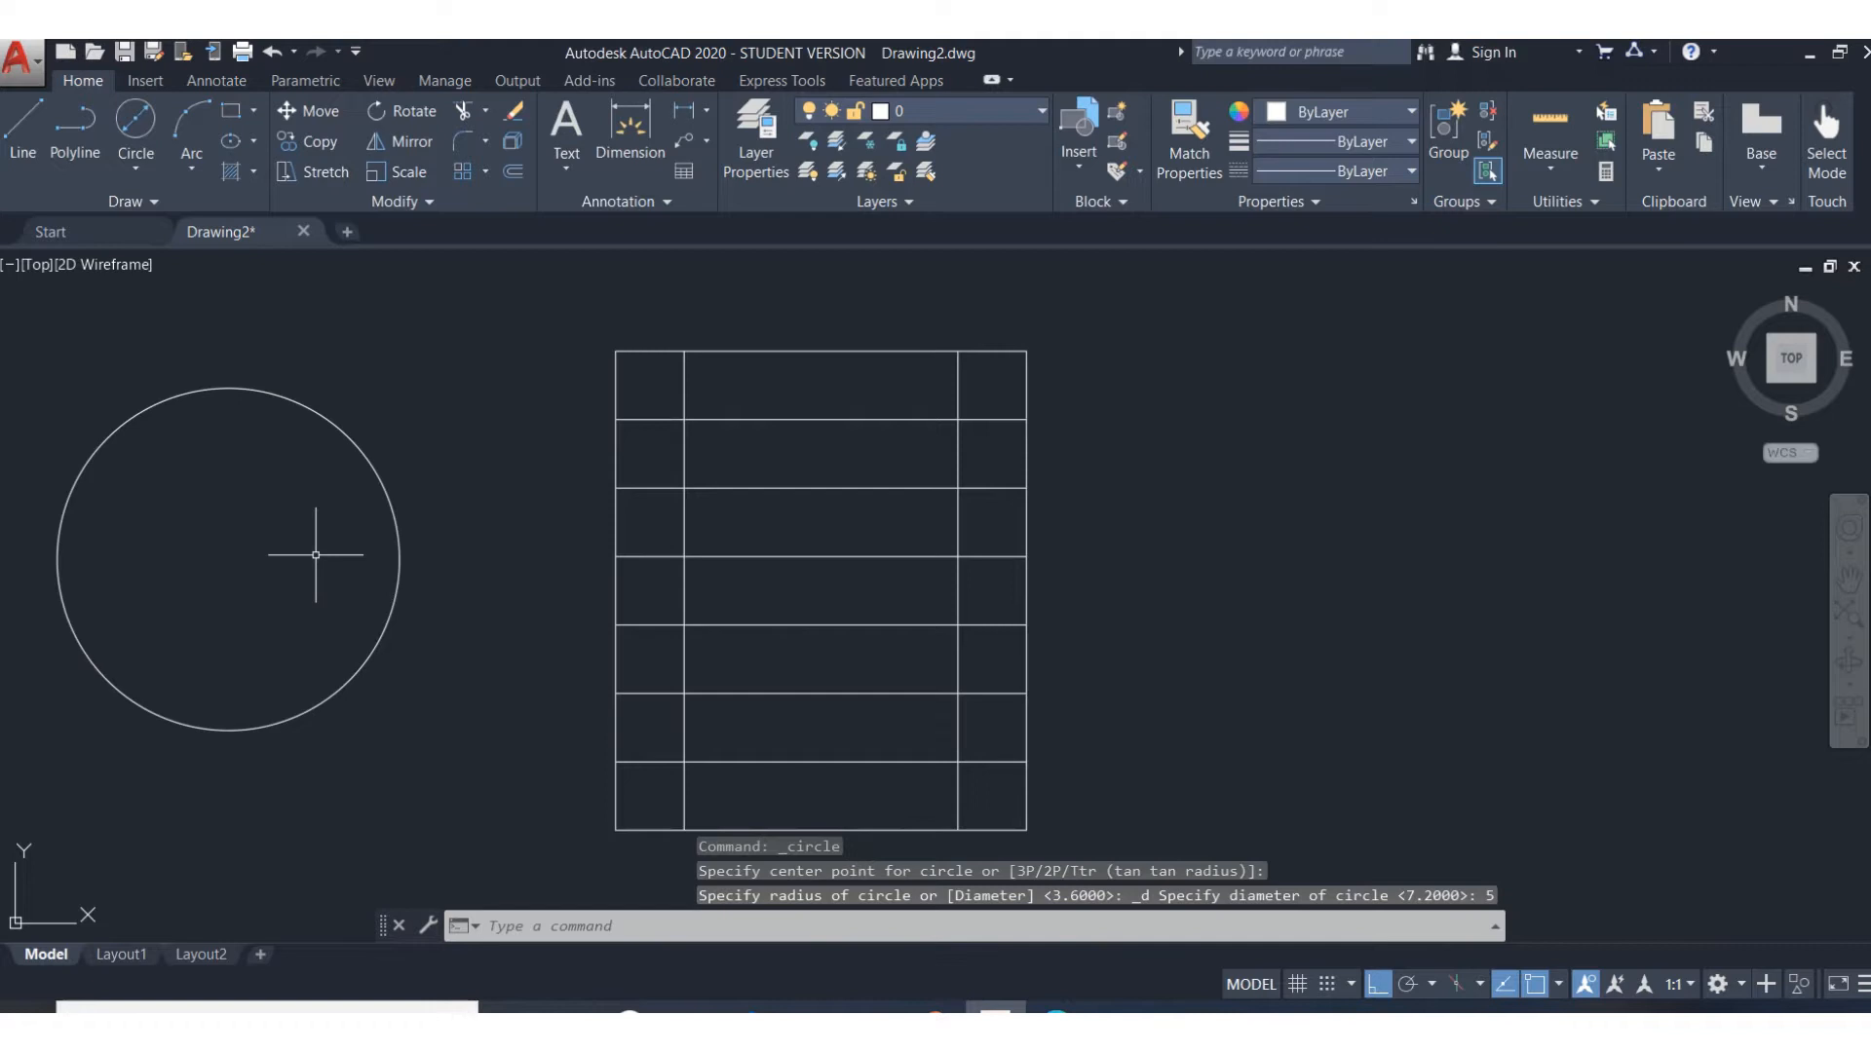
Offset the 5-unit-diameter circle outward by 1.25 units
click(510, 176)
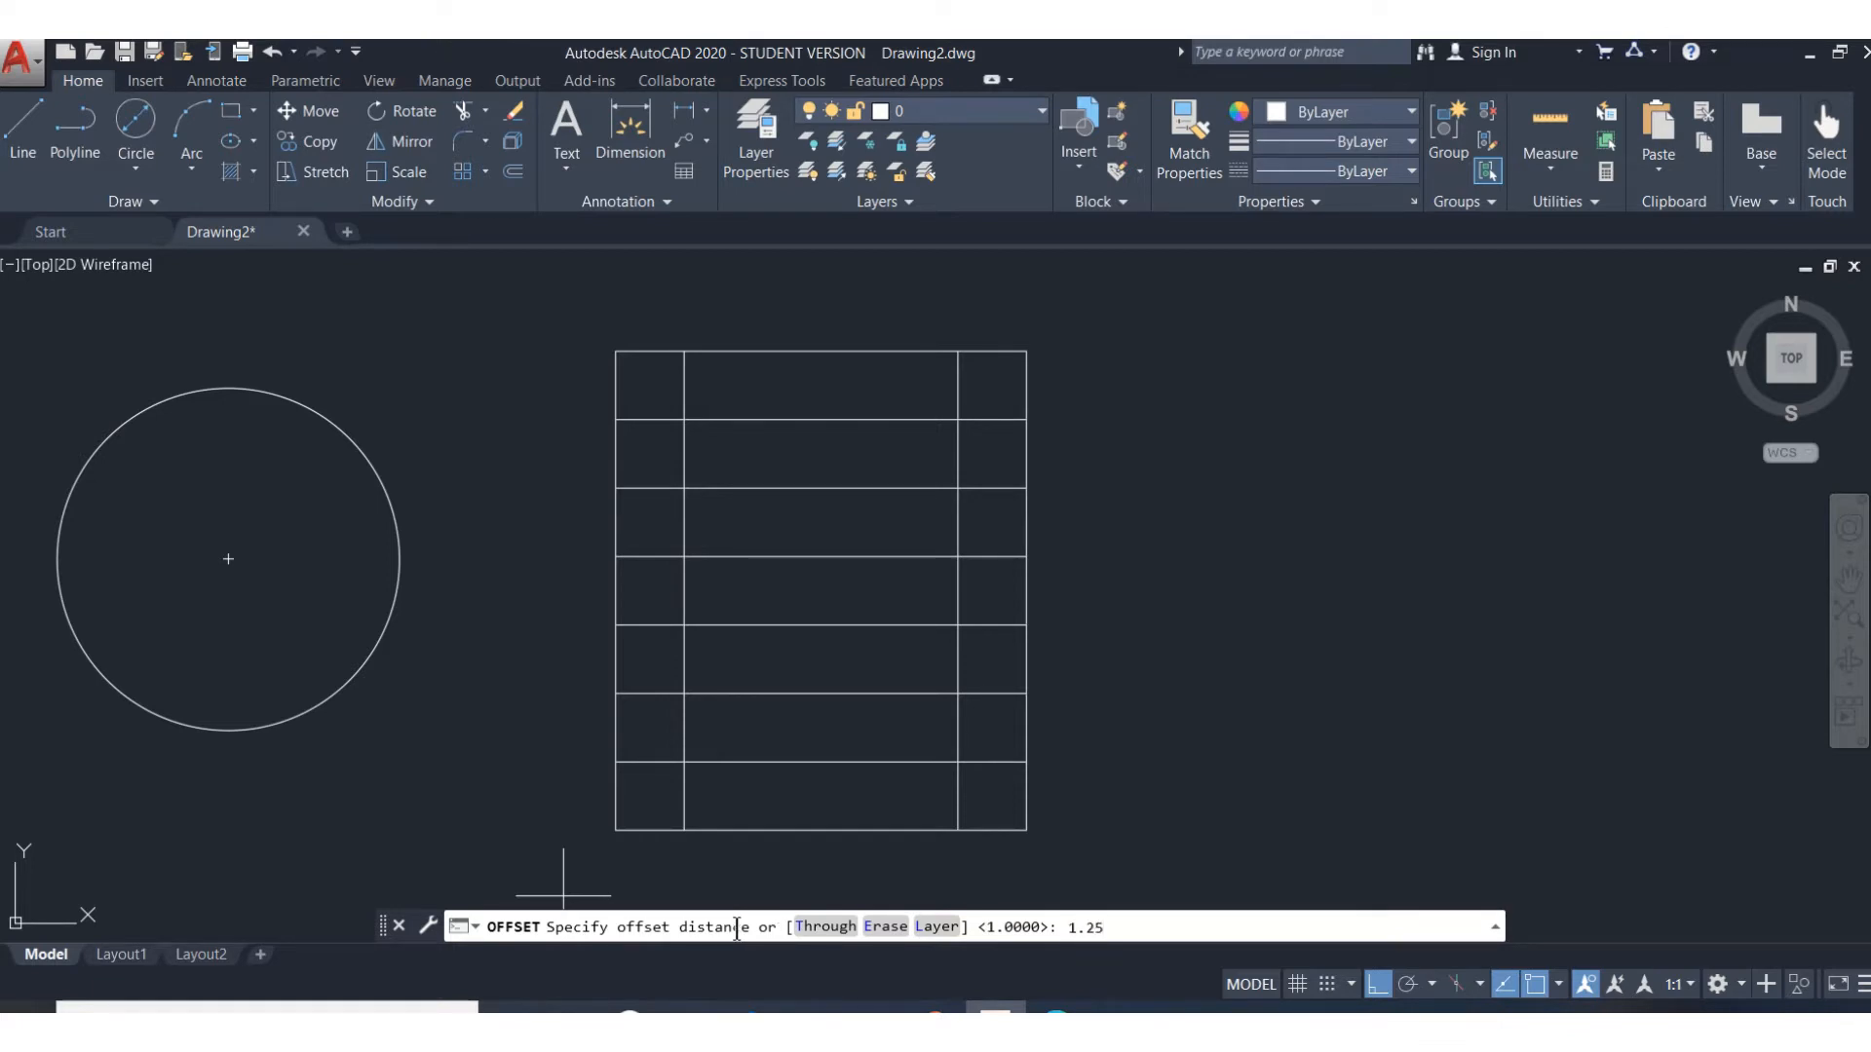
key(Return)
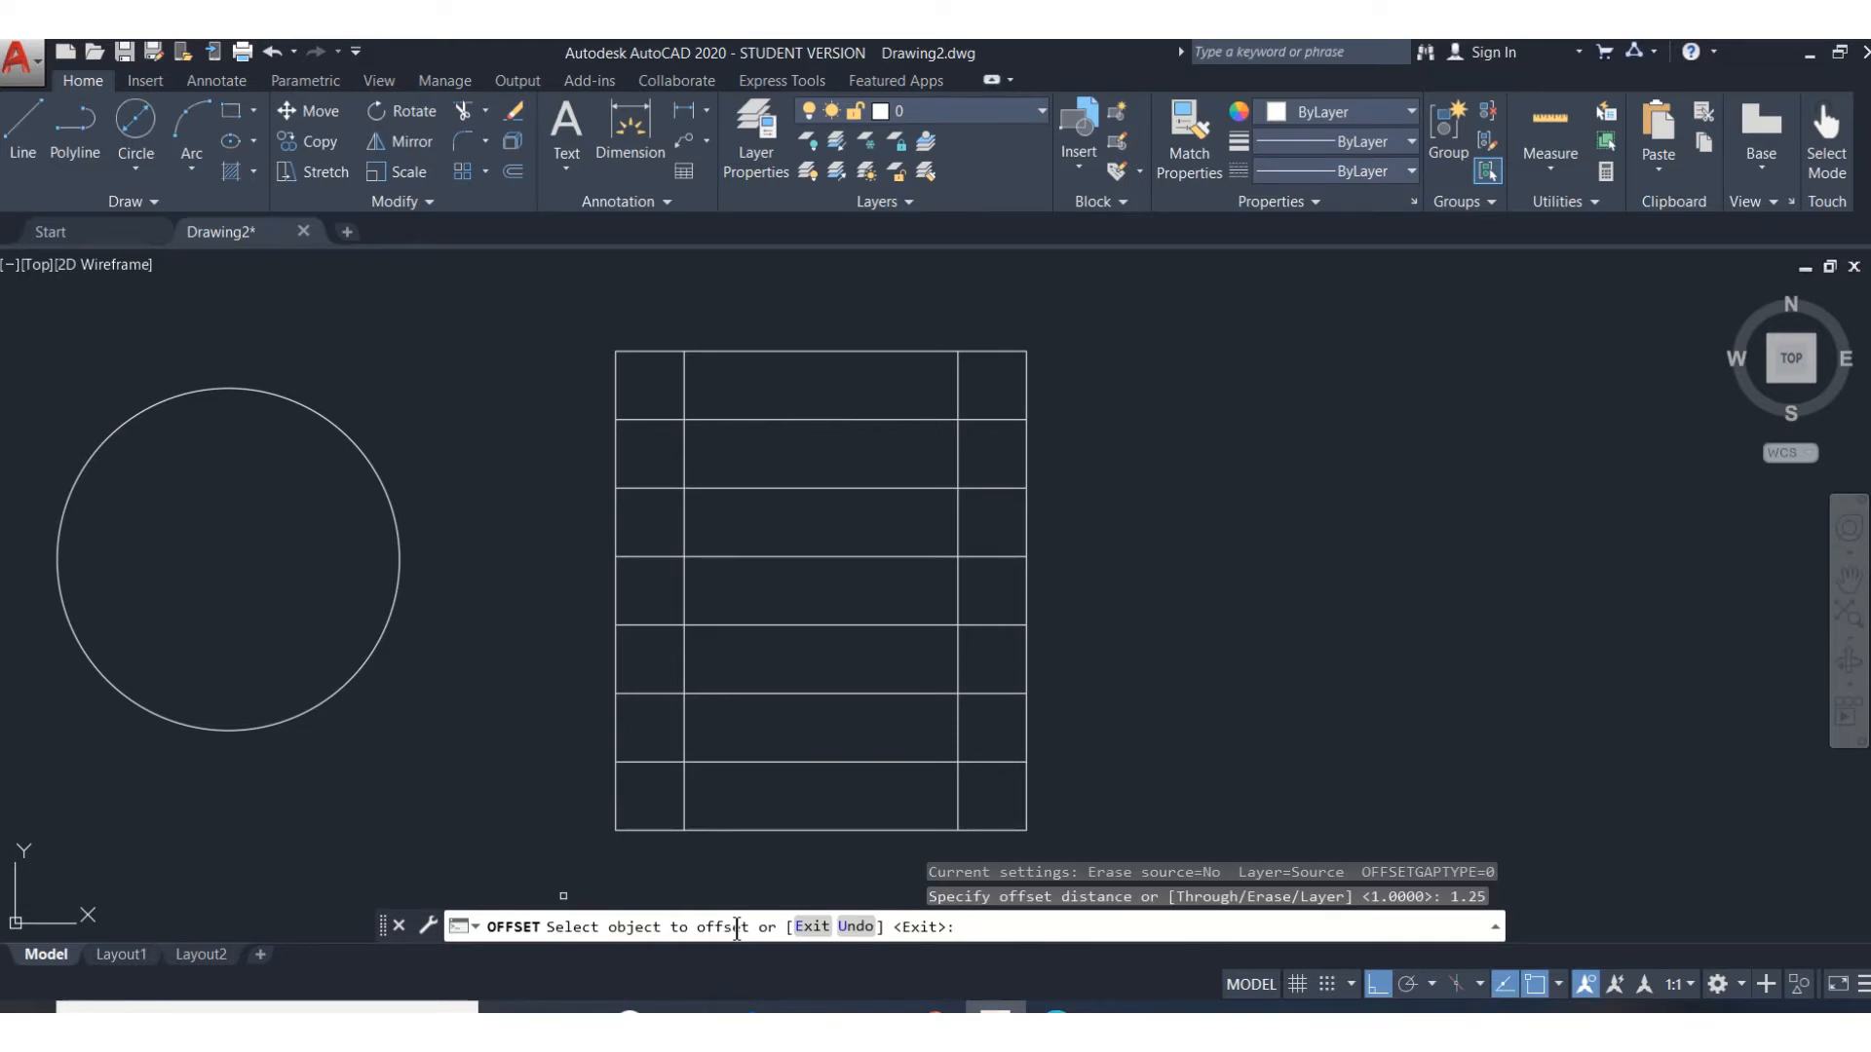
click(383, 483)
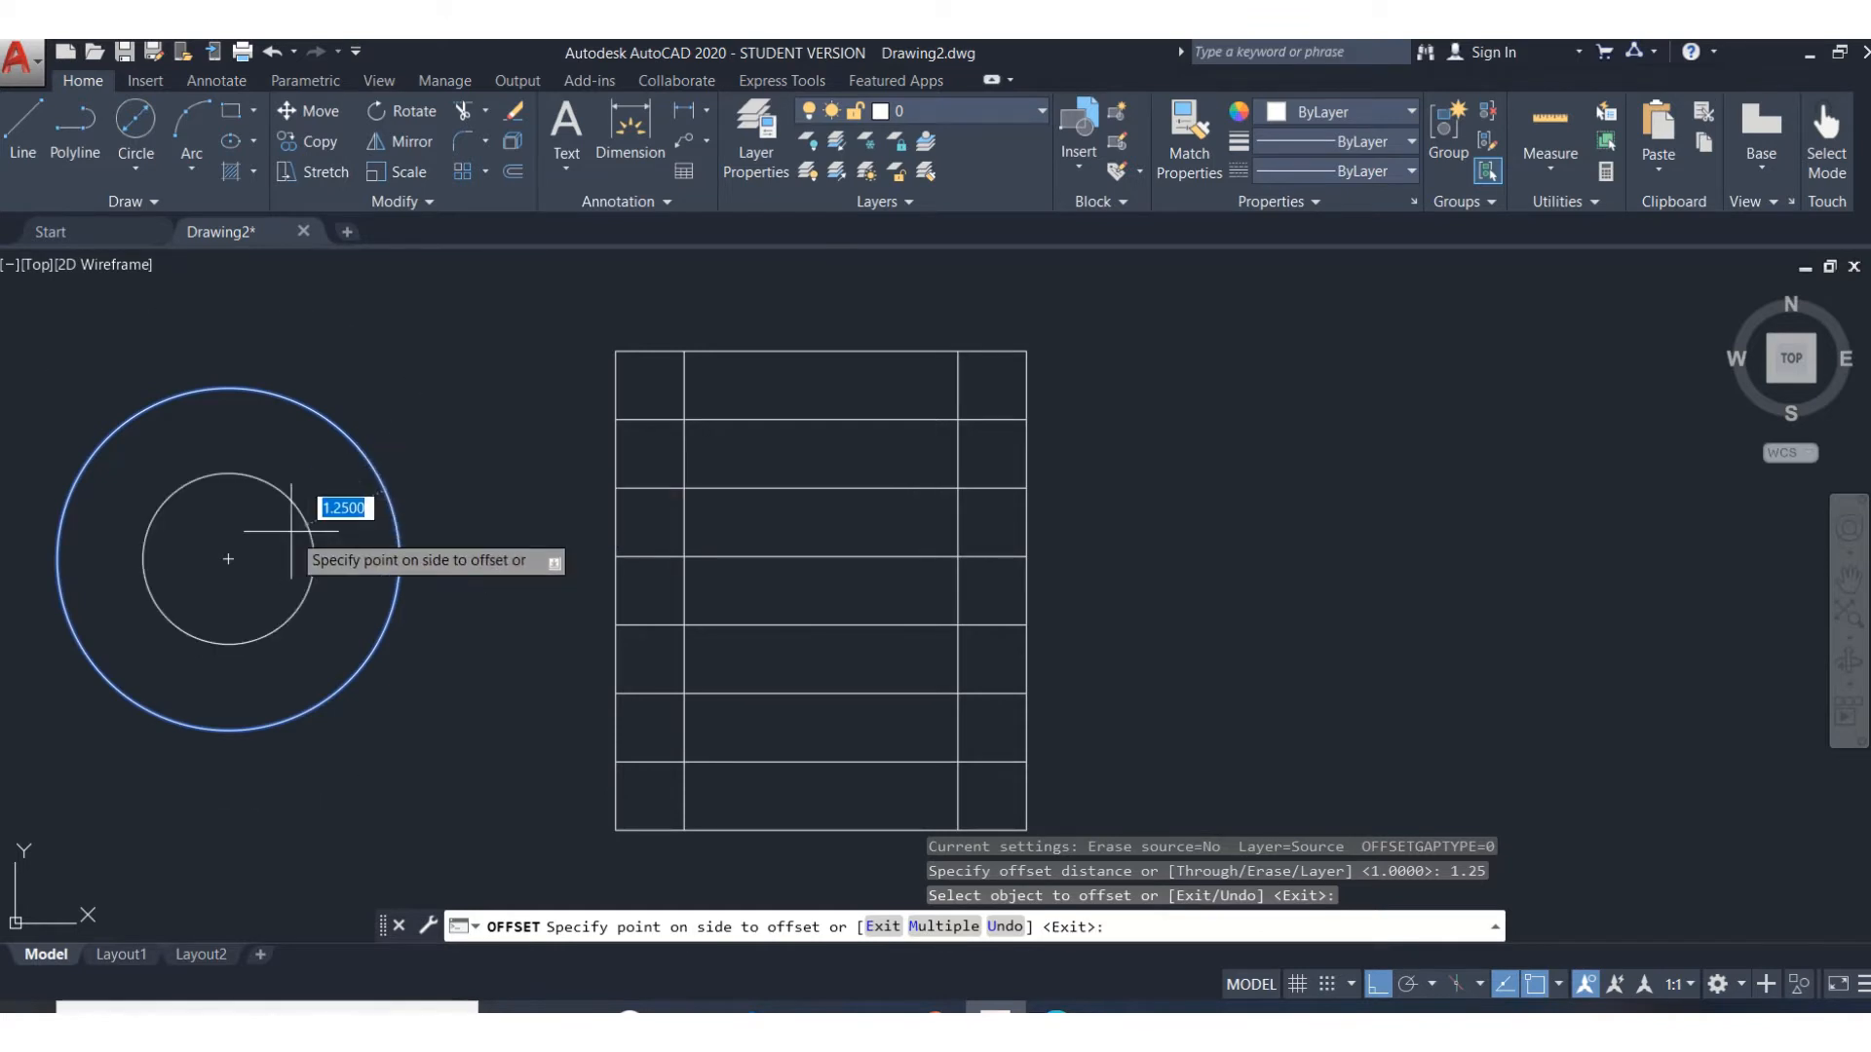
click(399, 453)
scroll(519, 650, up, 2)
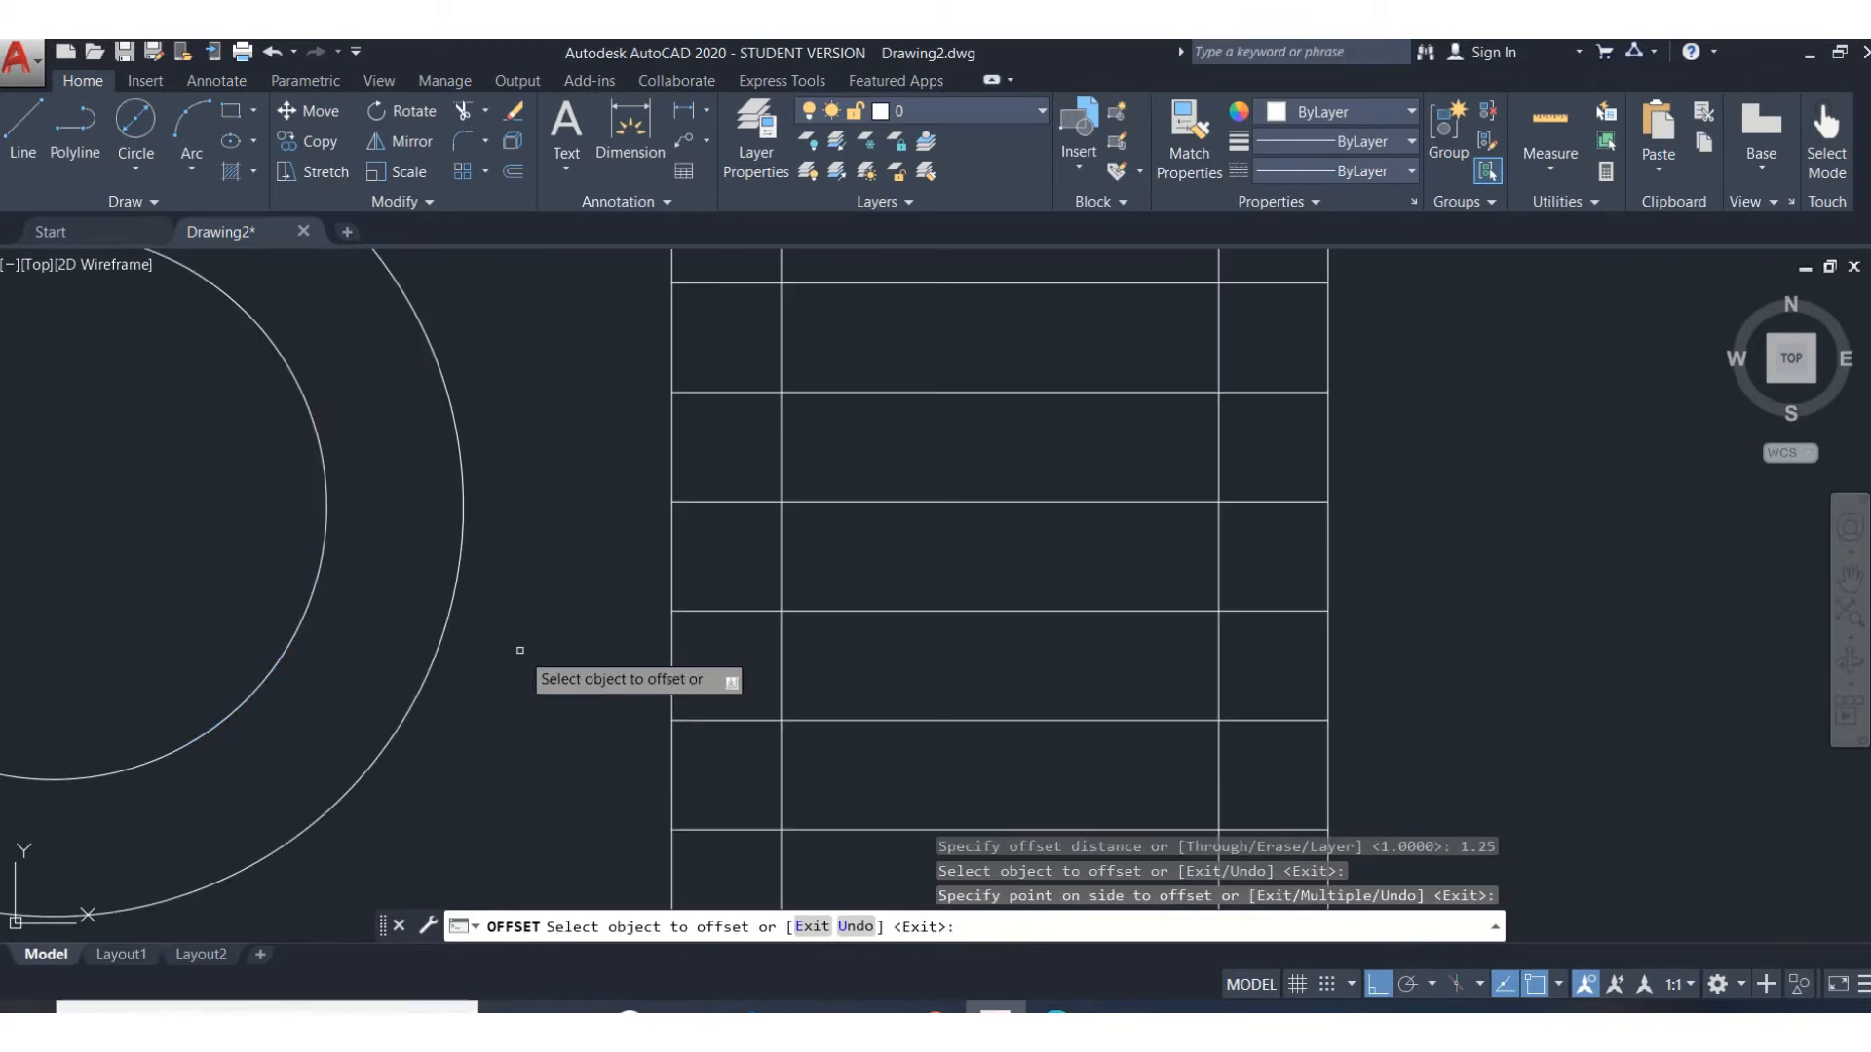
scroll(519, 650, down, 4)
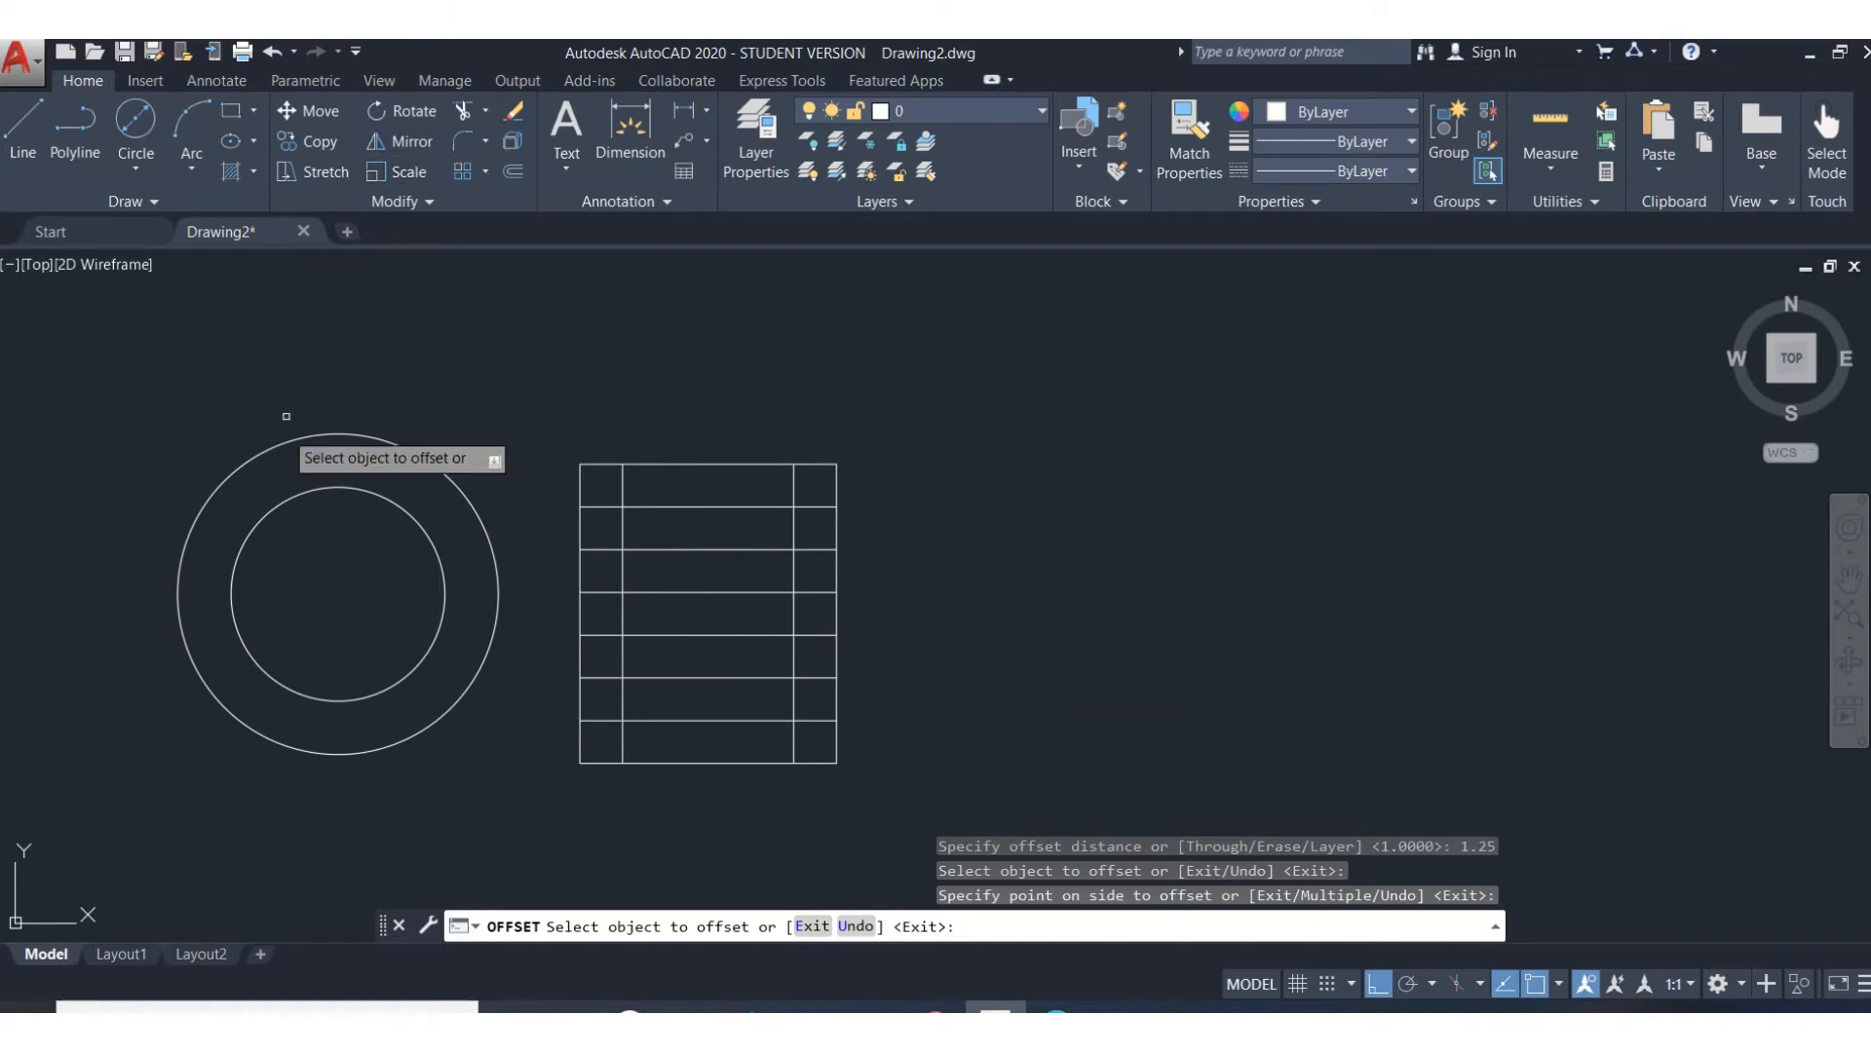
Erase both concentric circles beside the rectangle
click(514, 113)
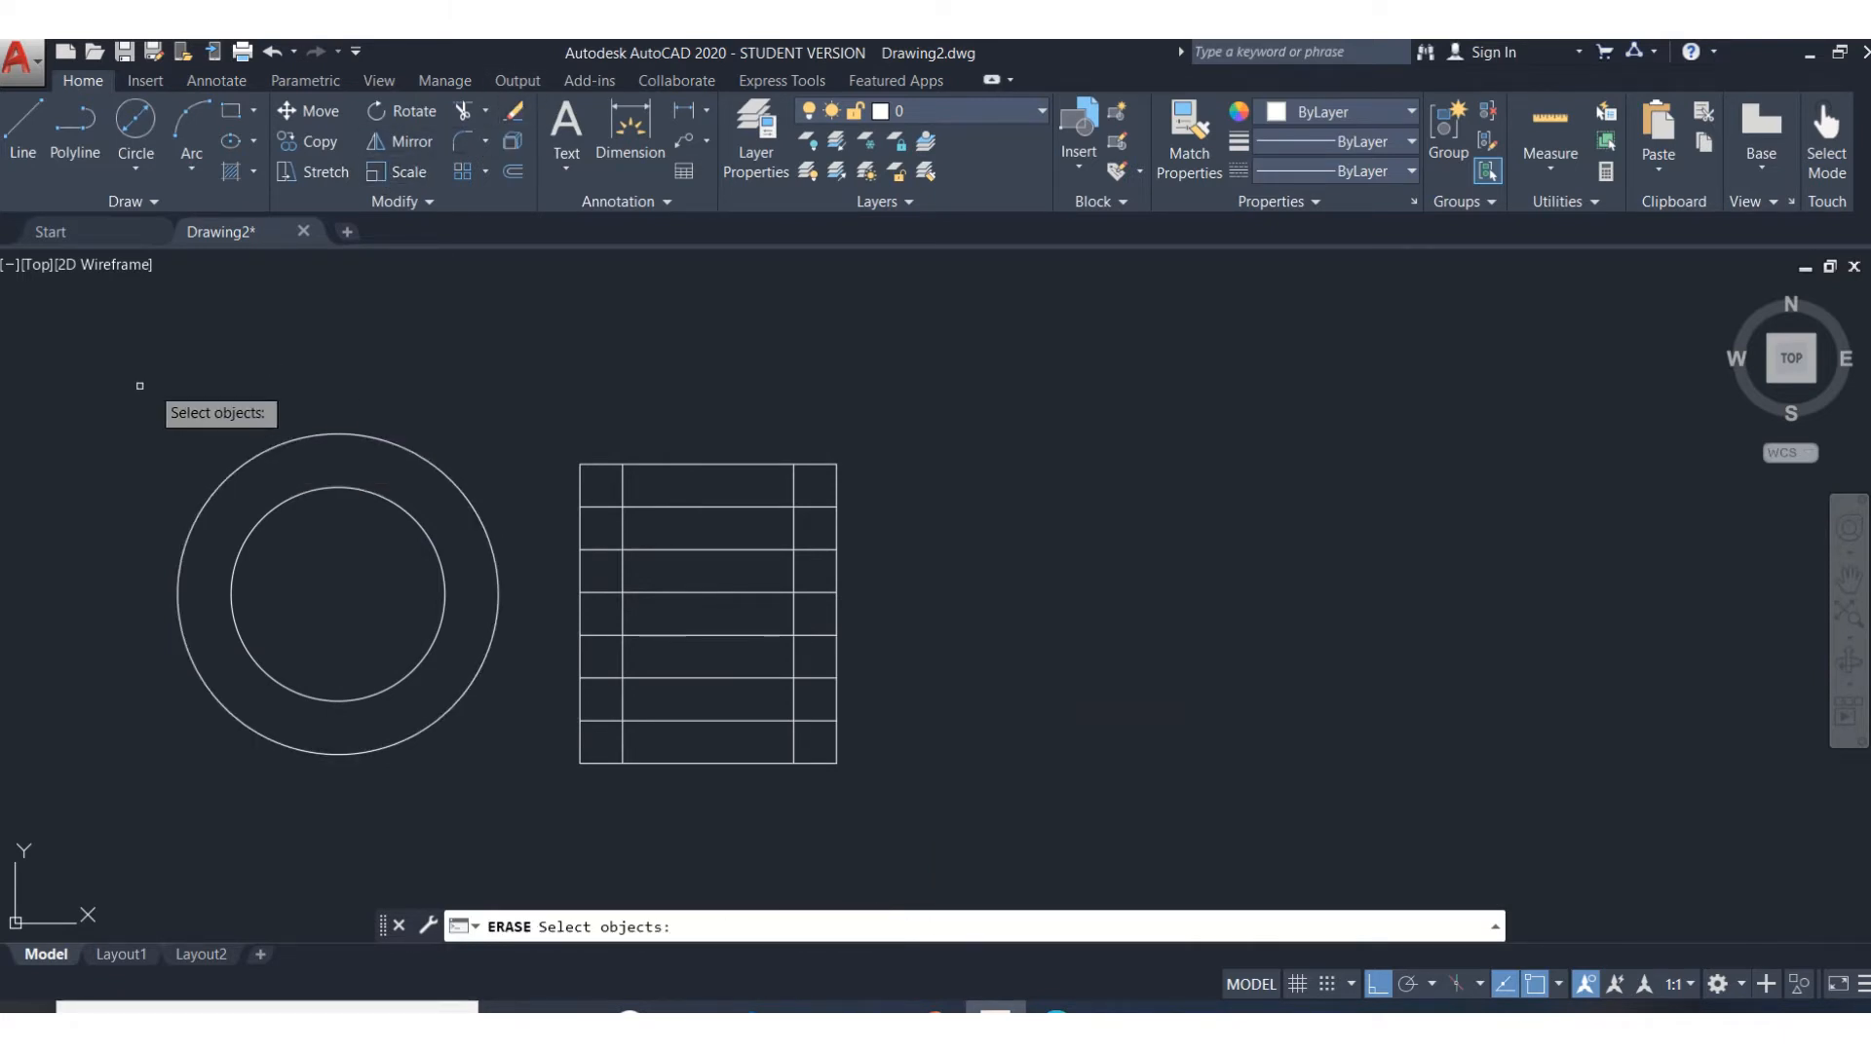
drag(120, 389, 502, 807)
key(Return)
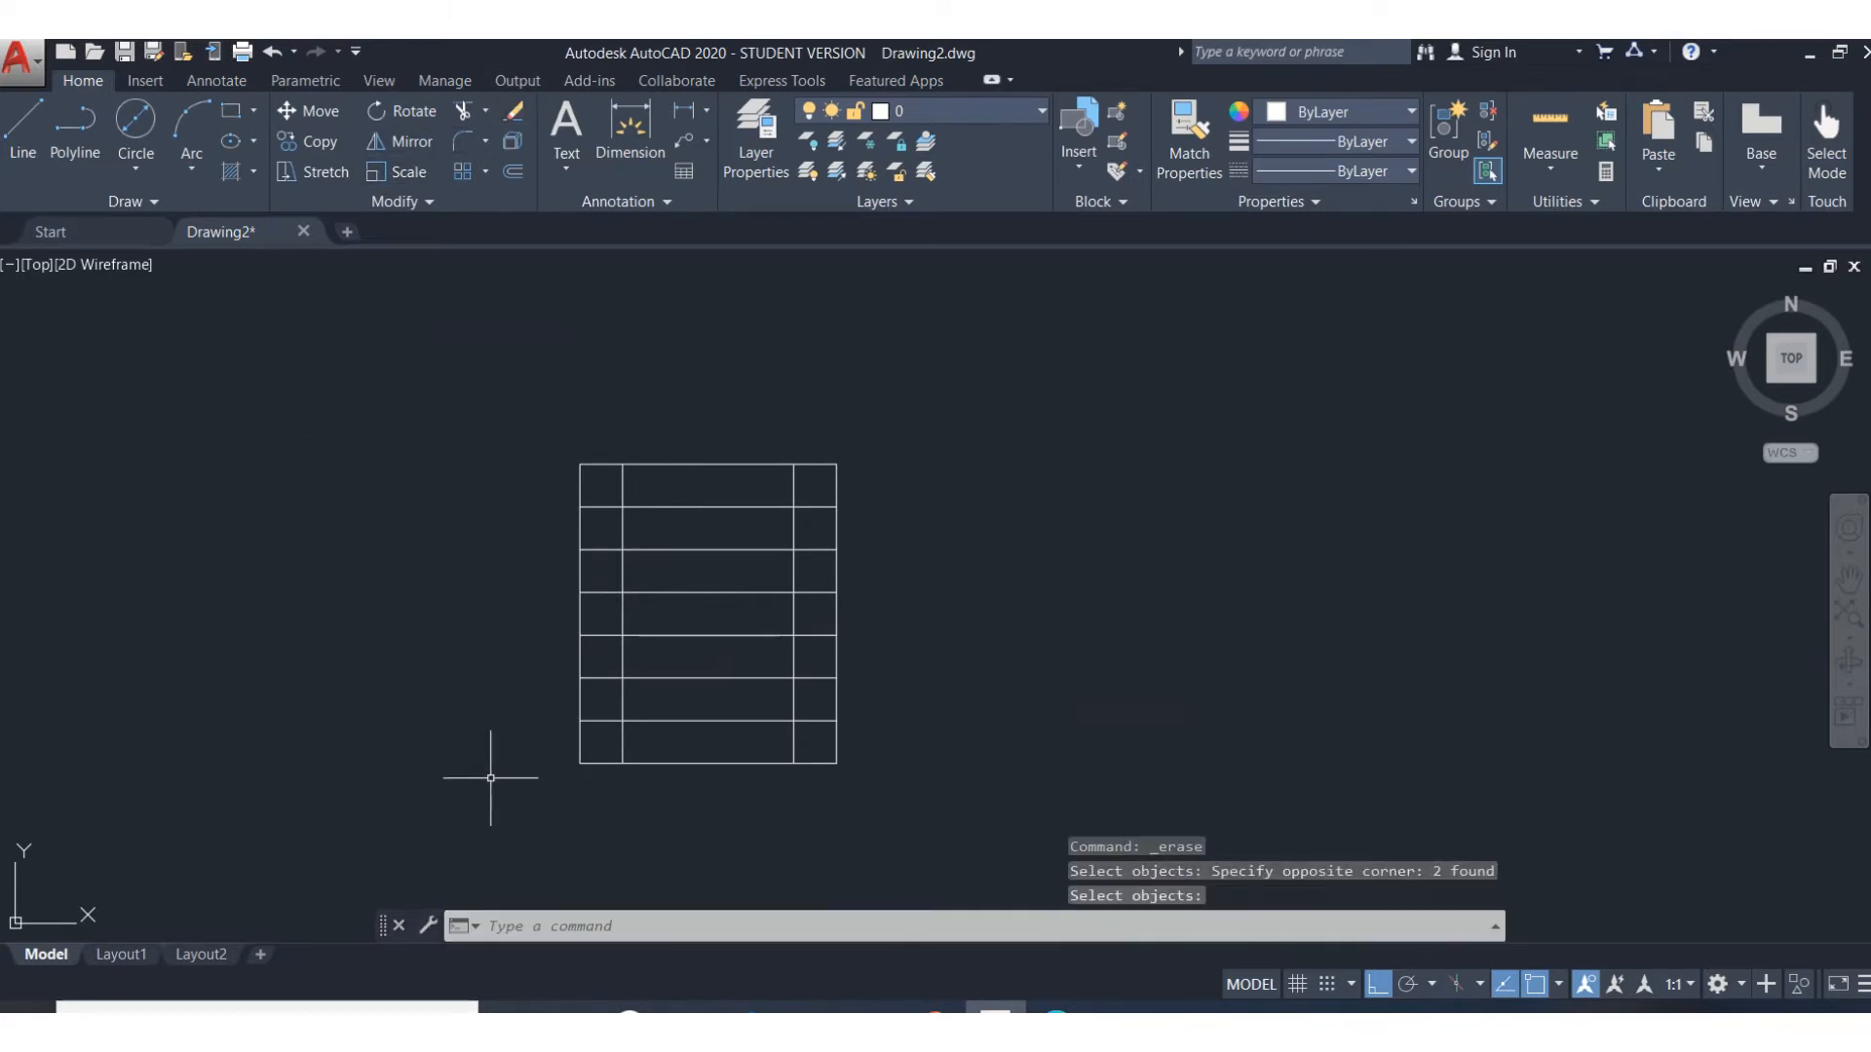
Draw a single horizontal line in the empty area to the right of the rectangle
click(28, 131)
click(984, 609)
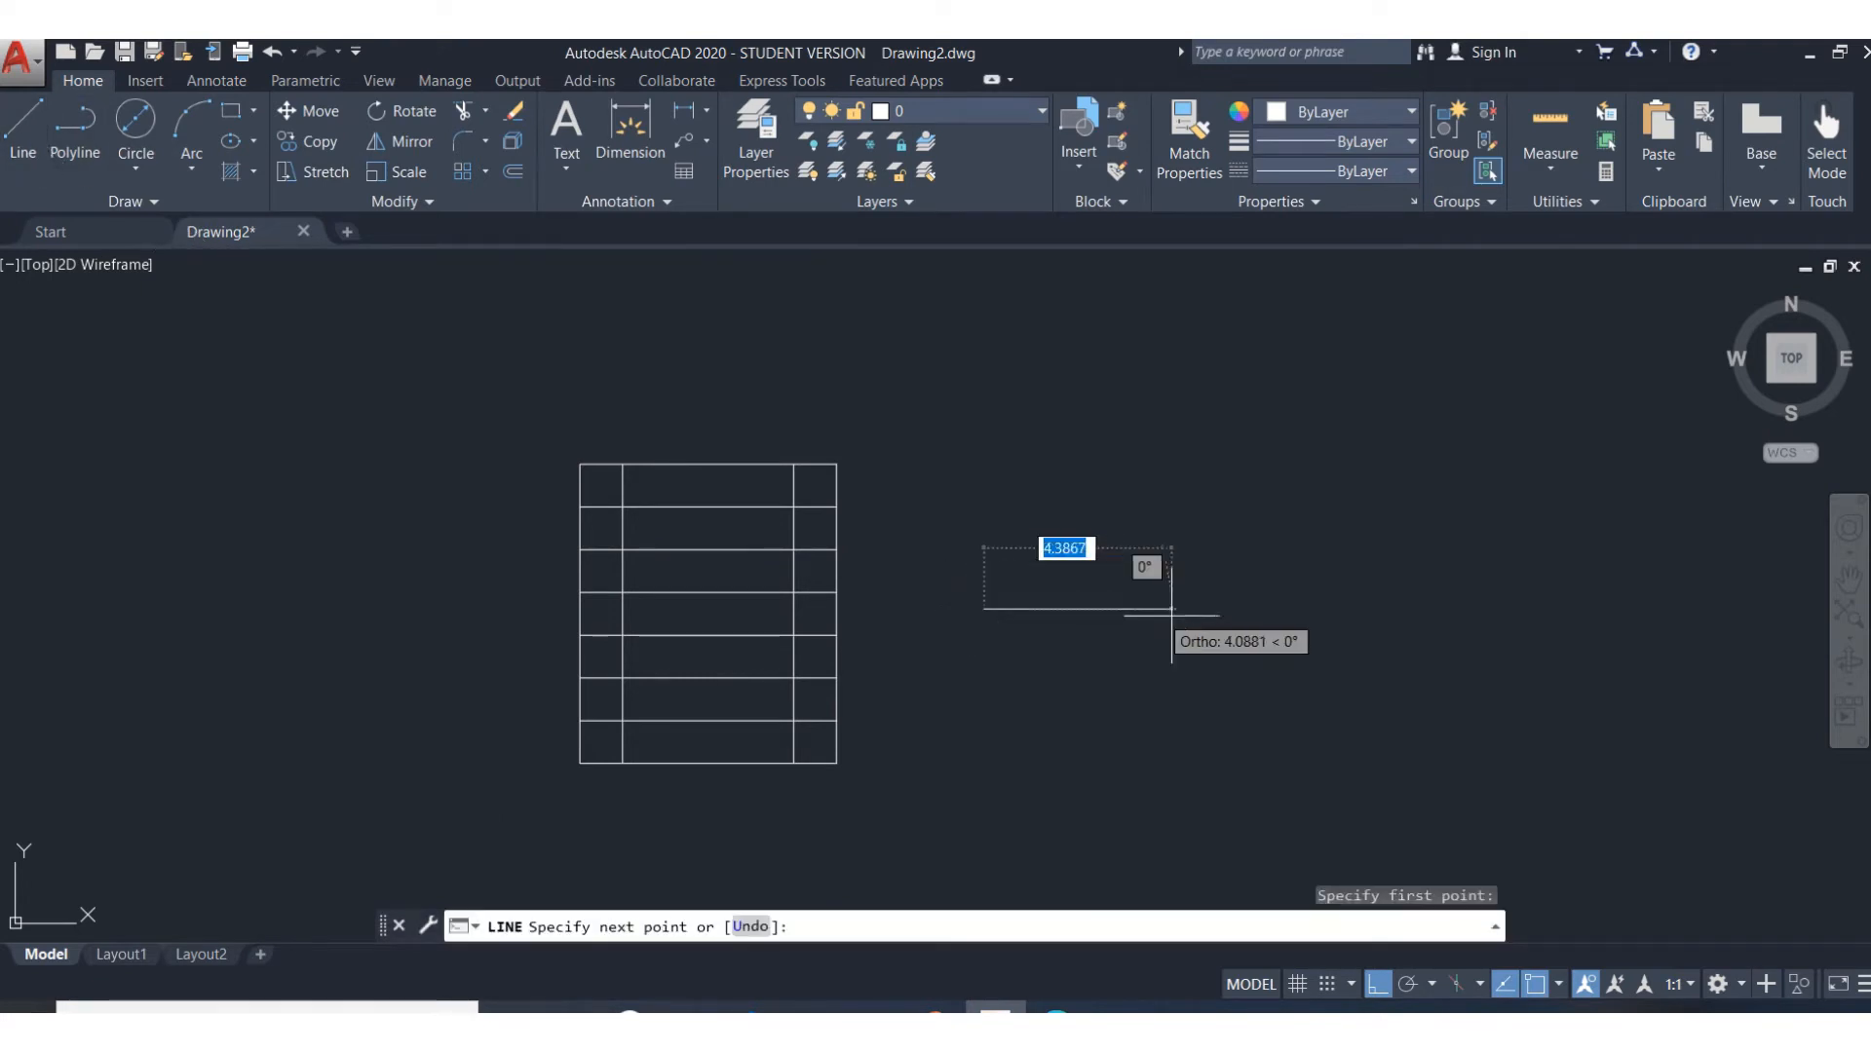
click(1191, 609)
key(Return)
Offset the separate horizontal line by 2 units, once upward and once downward
click(513, 175)
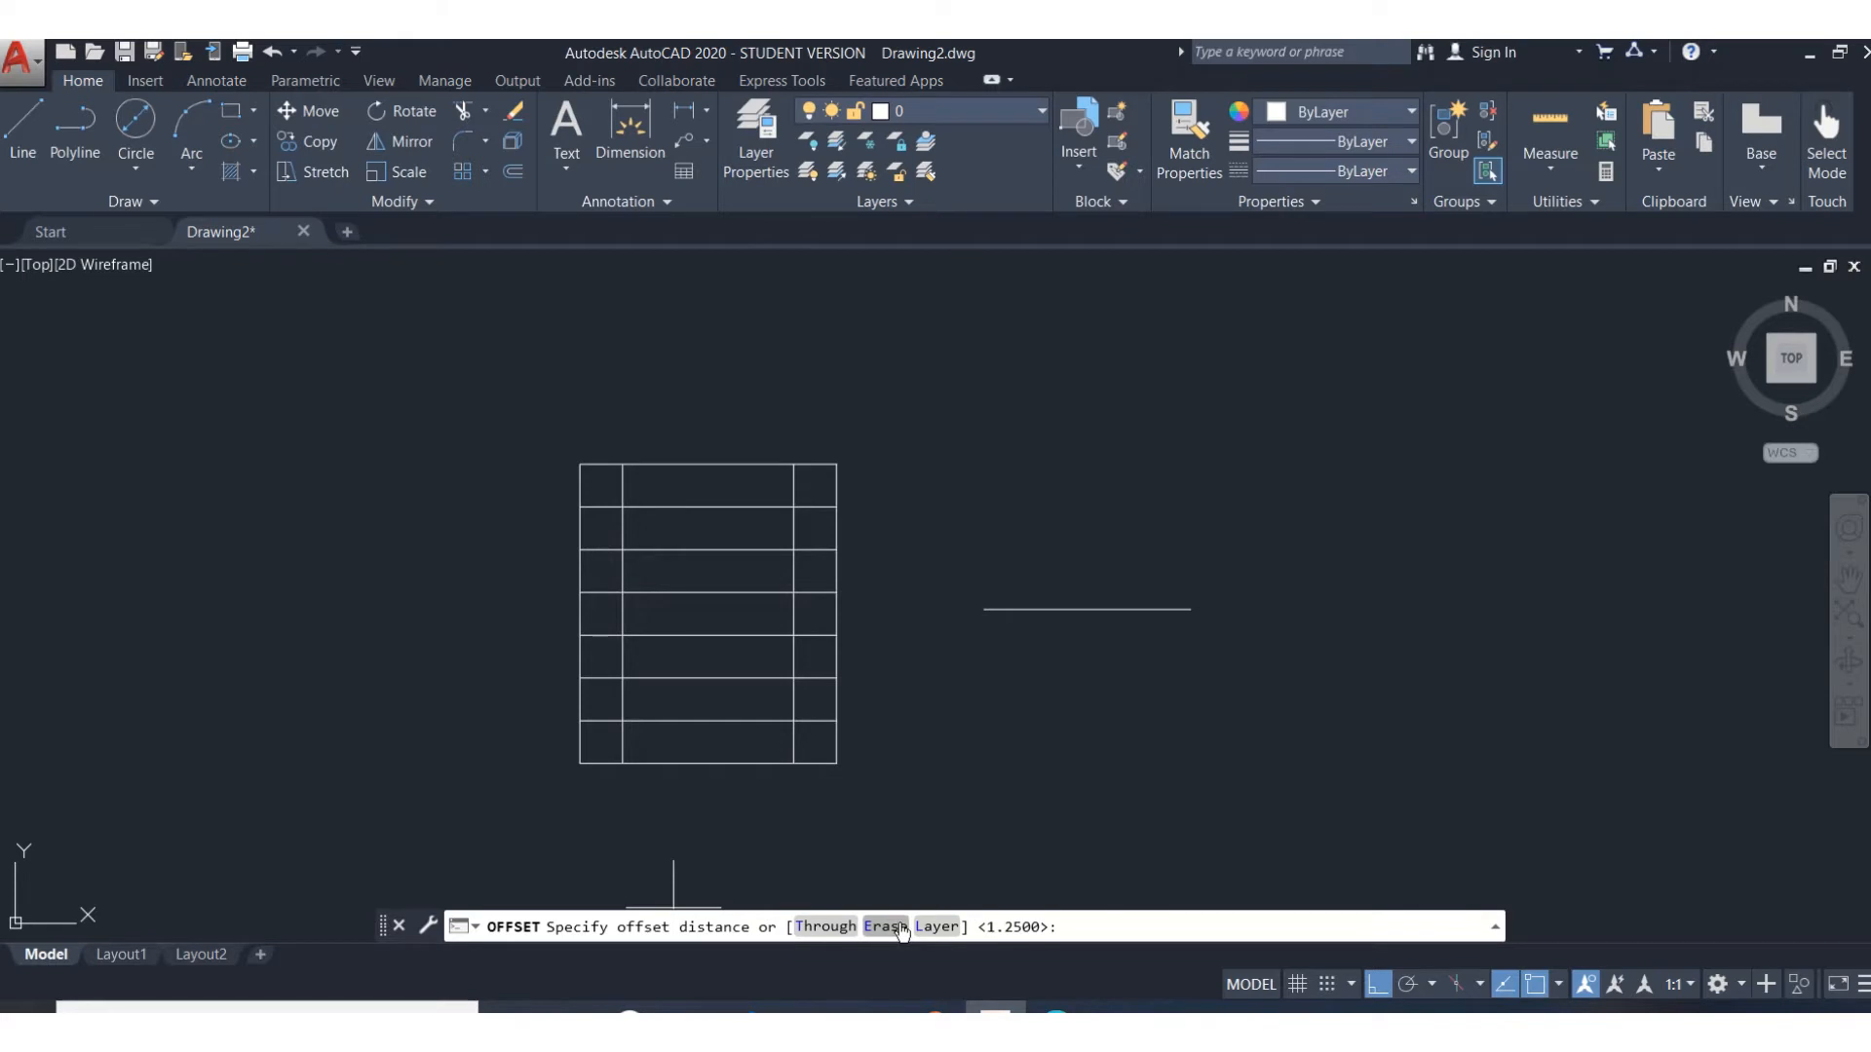
text(2)
key(Return)
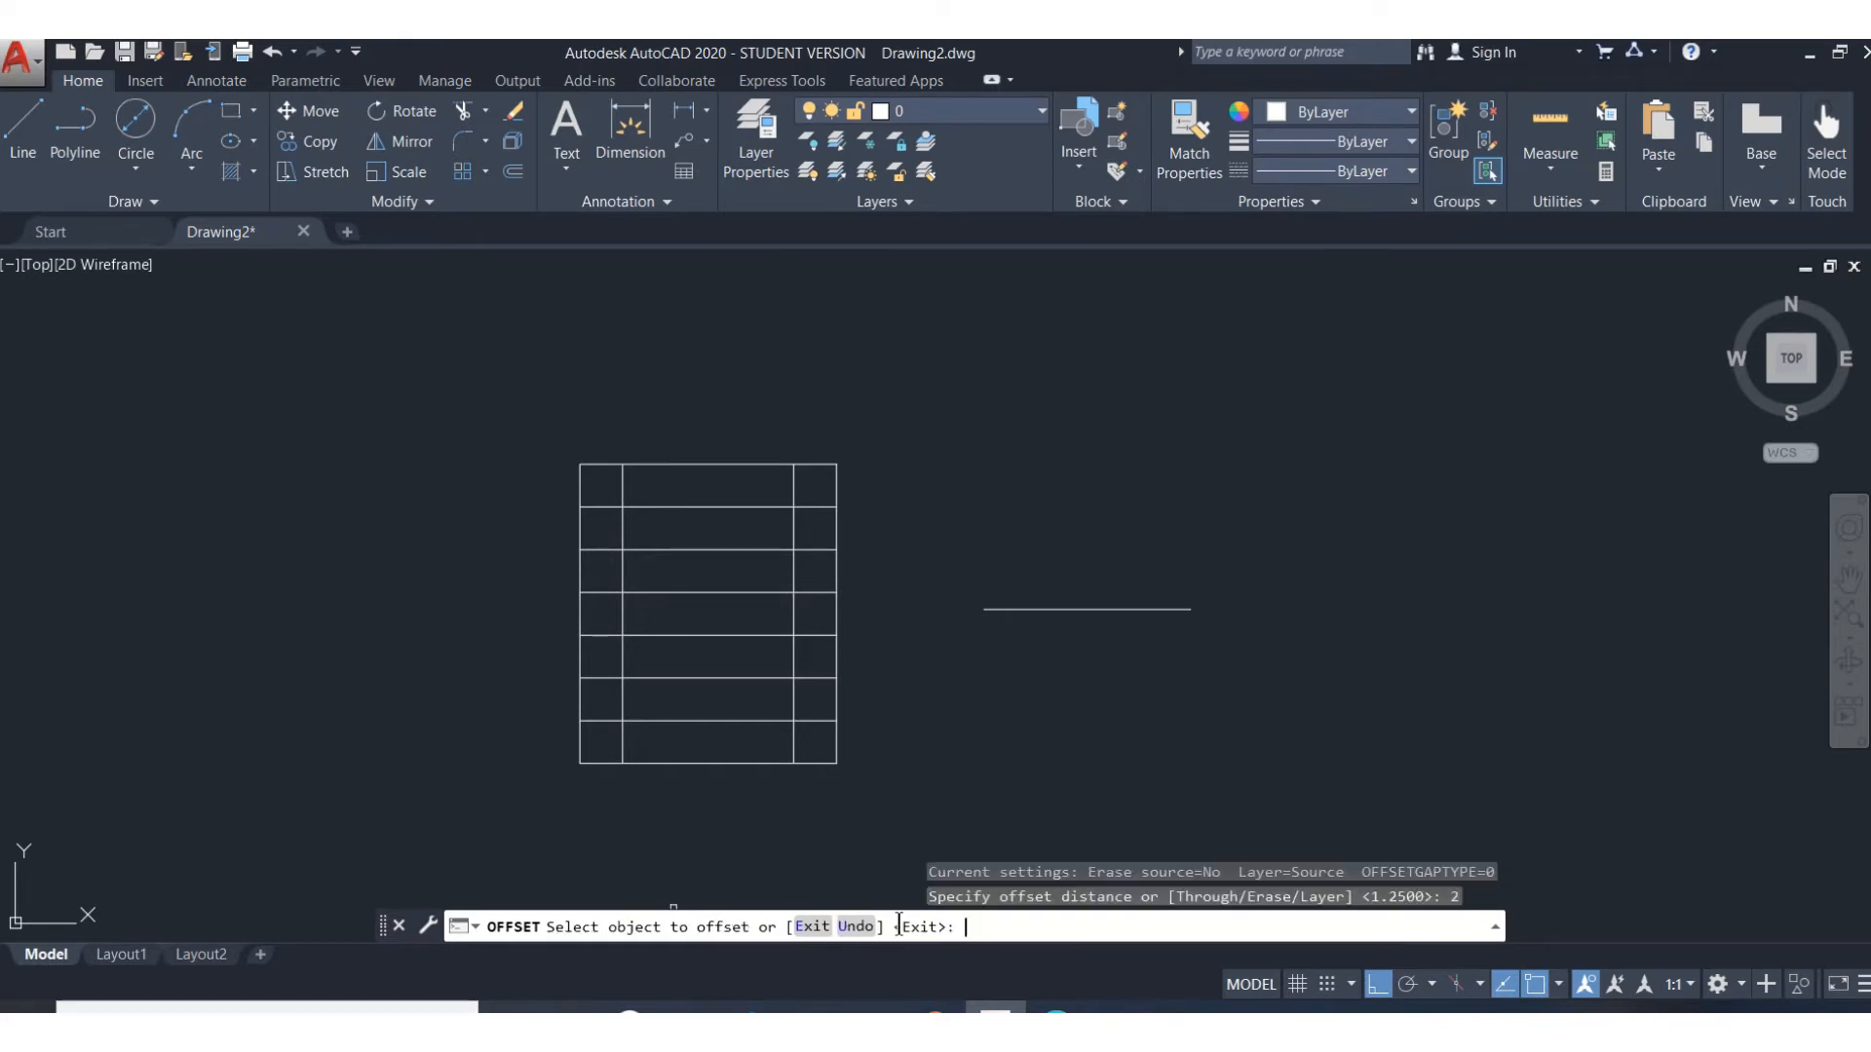
click(1092, 609)
click(1078, 541)
click(1084, 617)
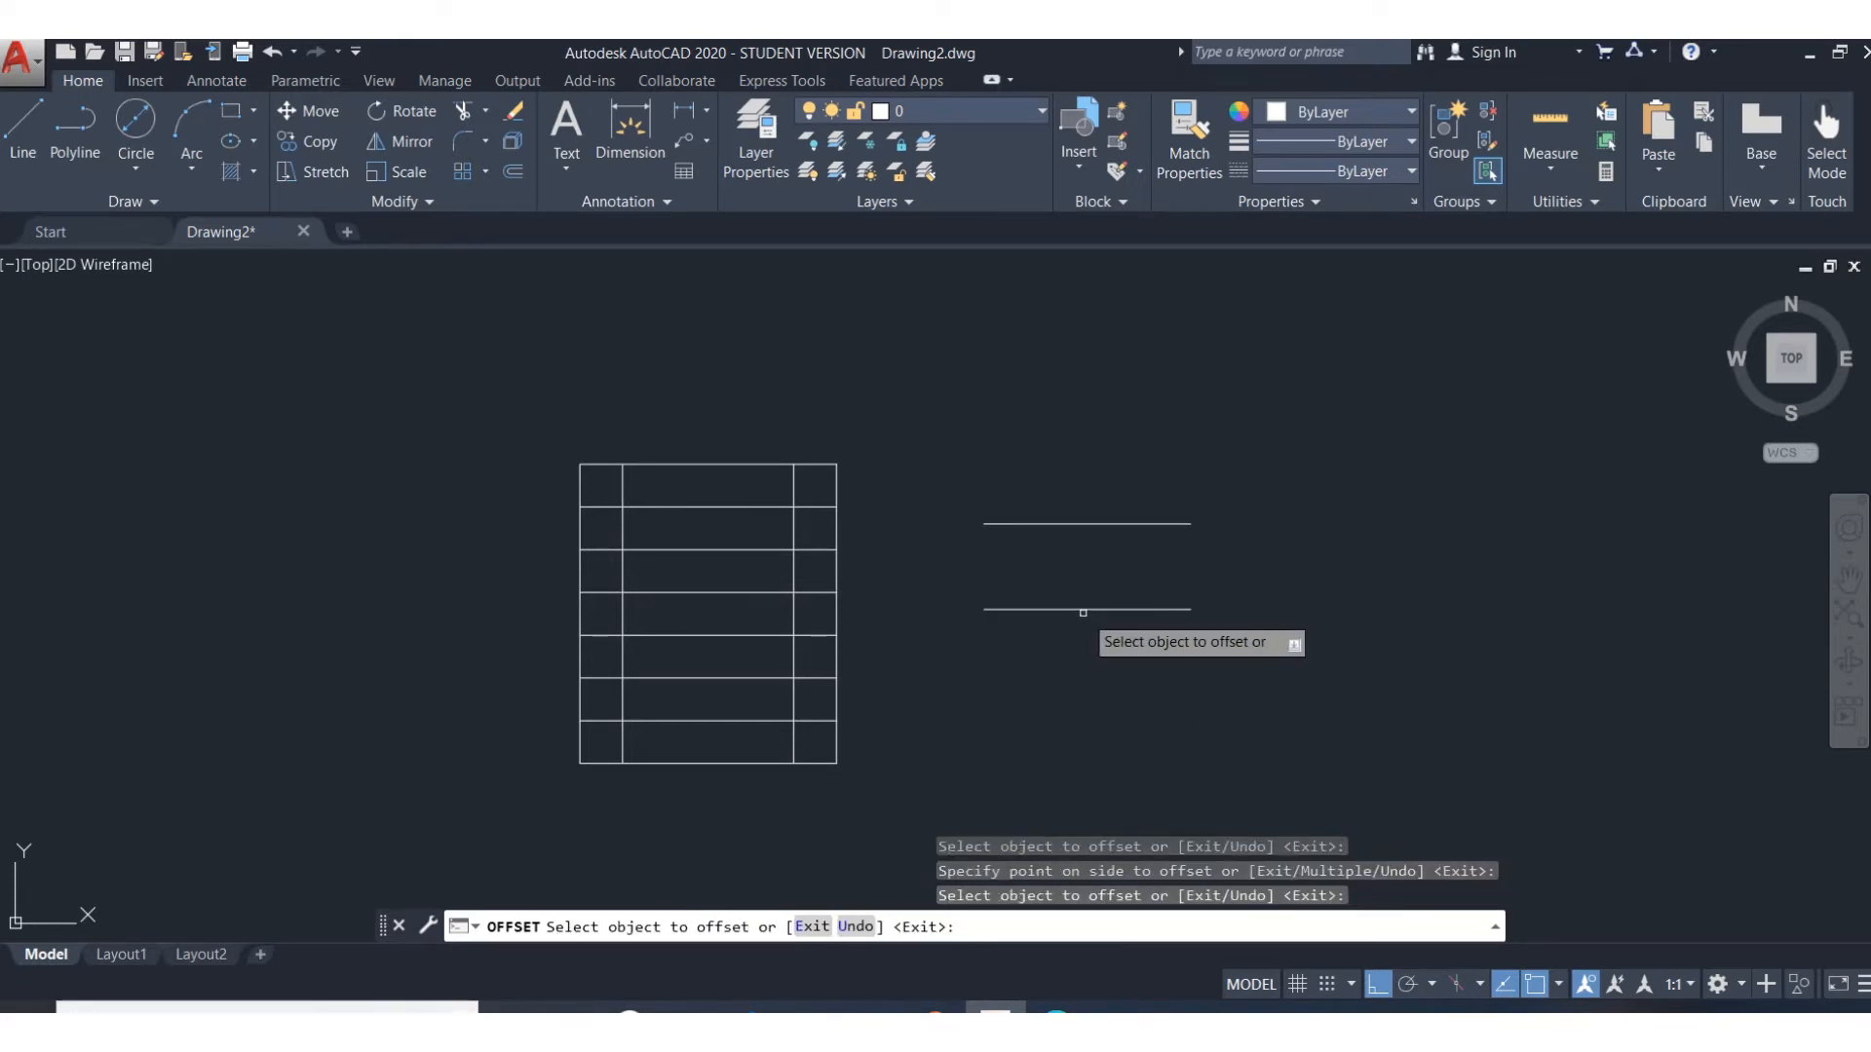
click(1082, 686)
click(1068, 671)
click(1072, 609)
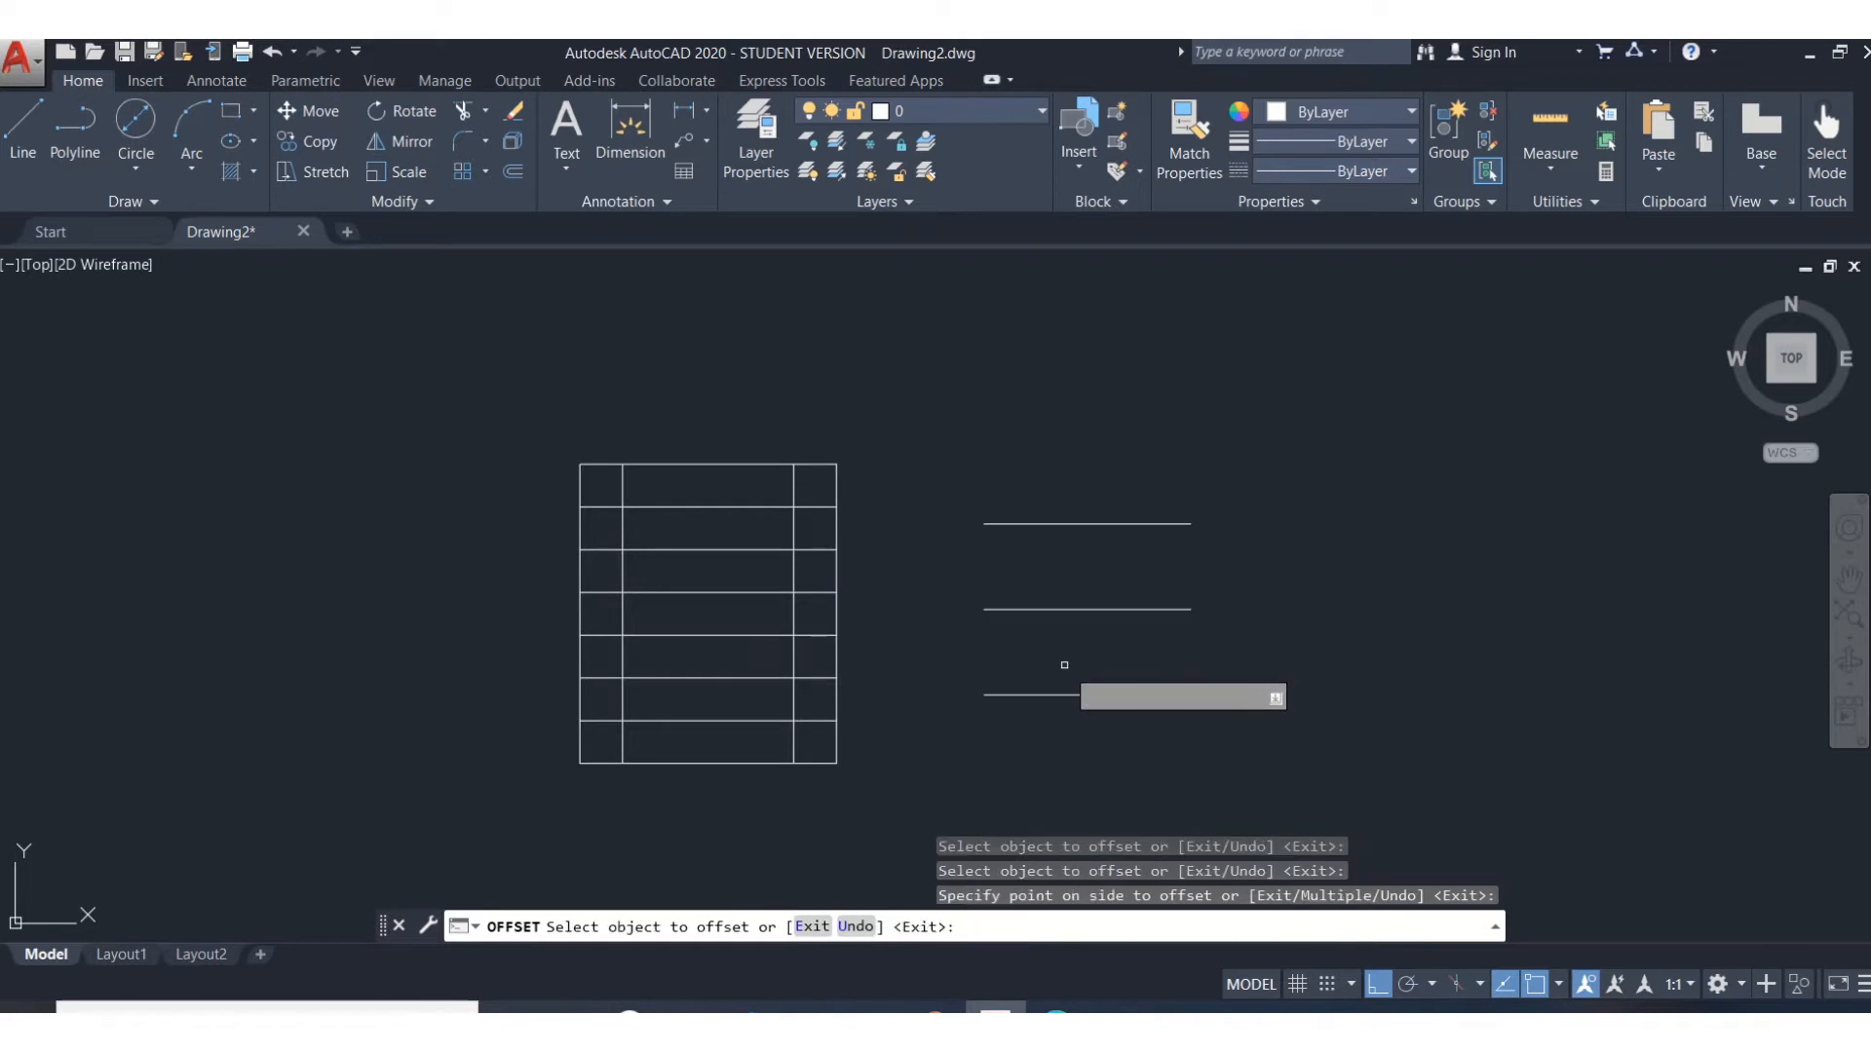
Offset the lowest of the three separate lines 2 units downward and the highest one 2 units upward
click(1069, 699)
click(1071, 696)
click(1071, 779)
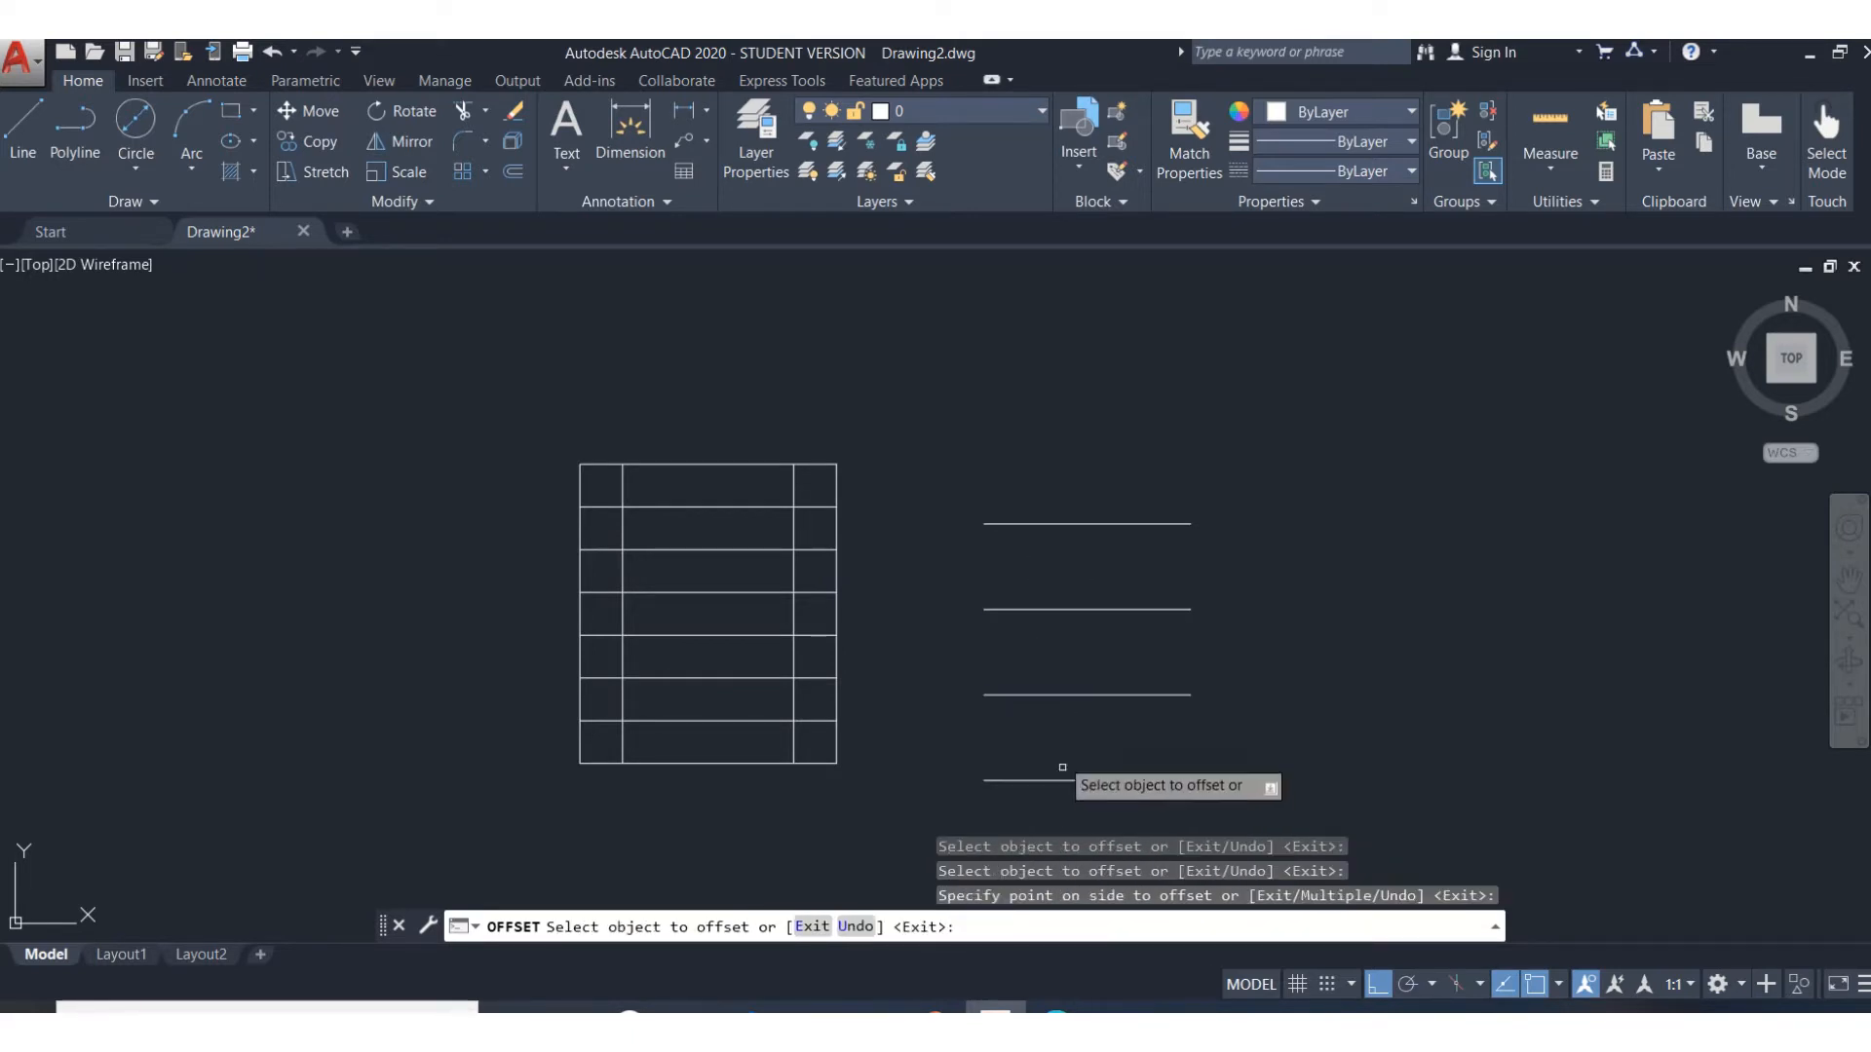
click(1033, 521)
click(1033, 473)
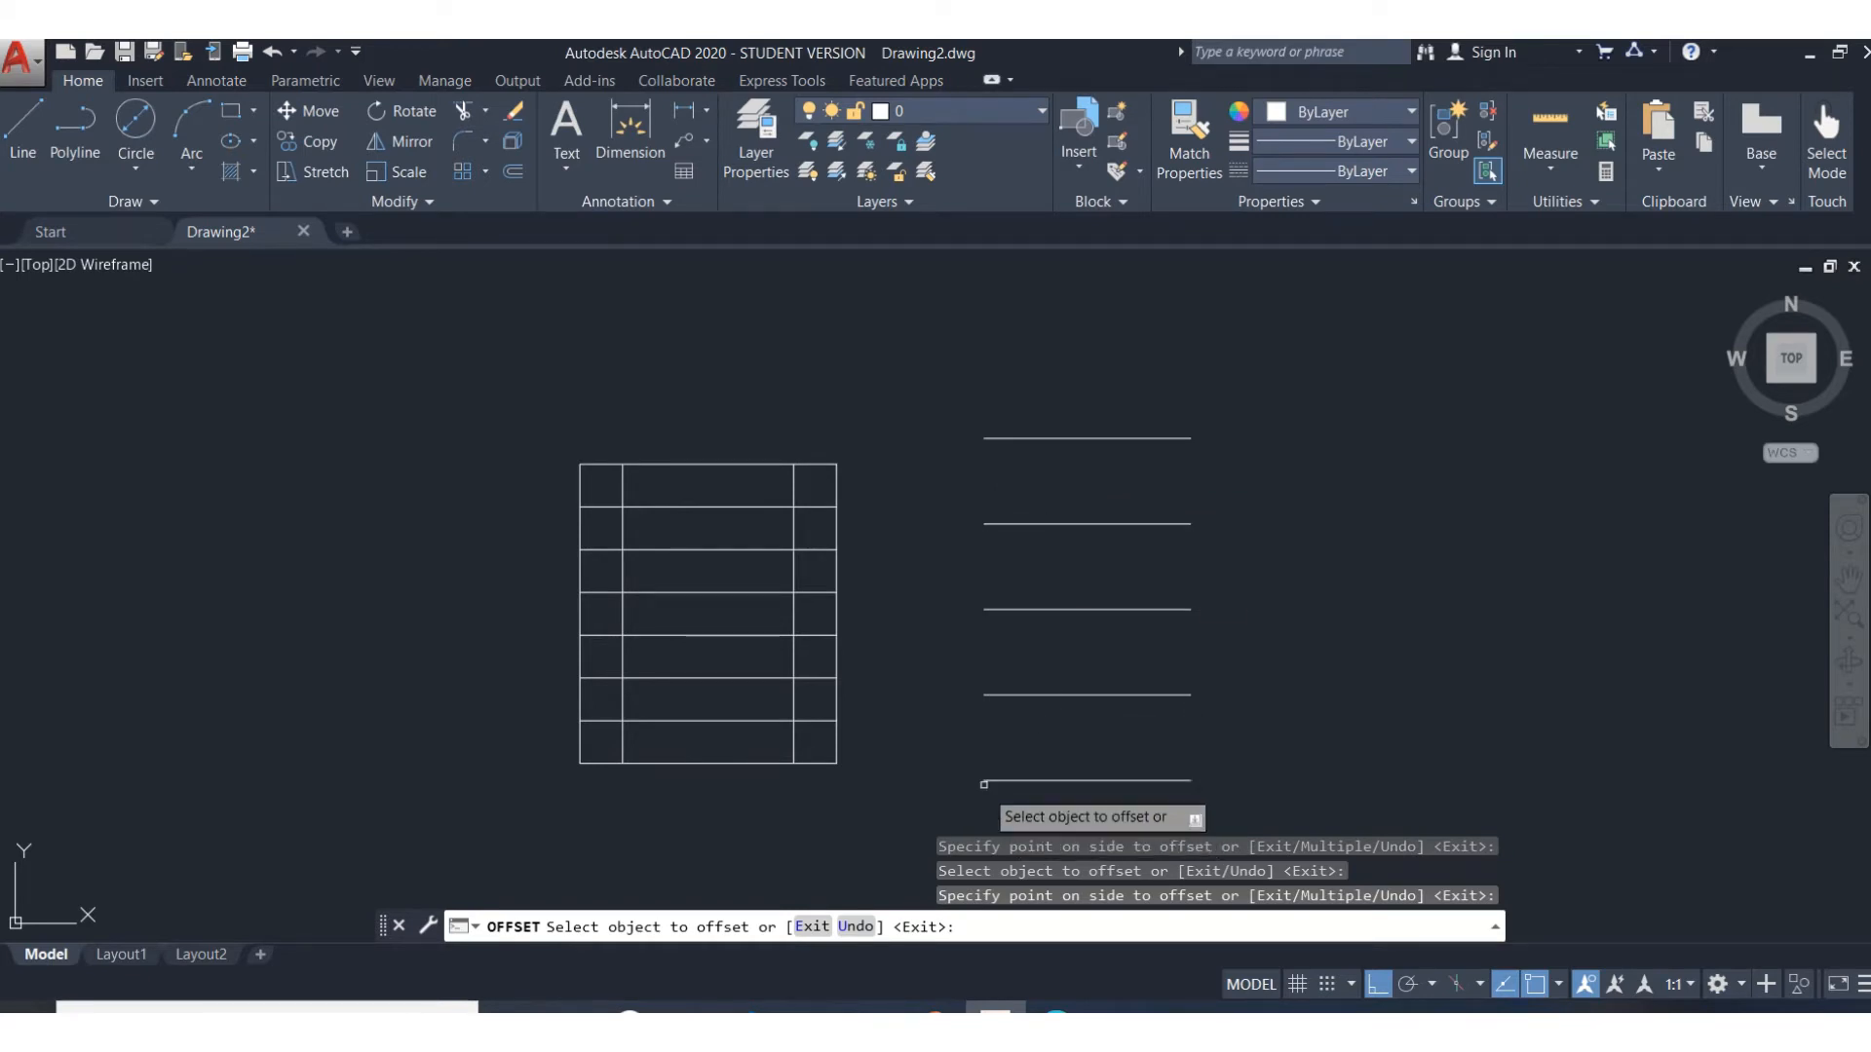
Undo the 2-unit offsets and the horizontal line drawn beside the rectangle
click(271, 54)
click(272, 54)
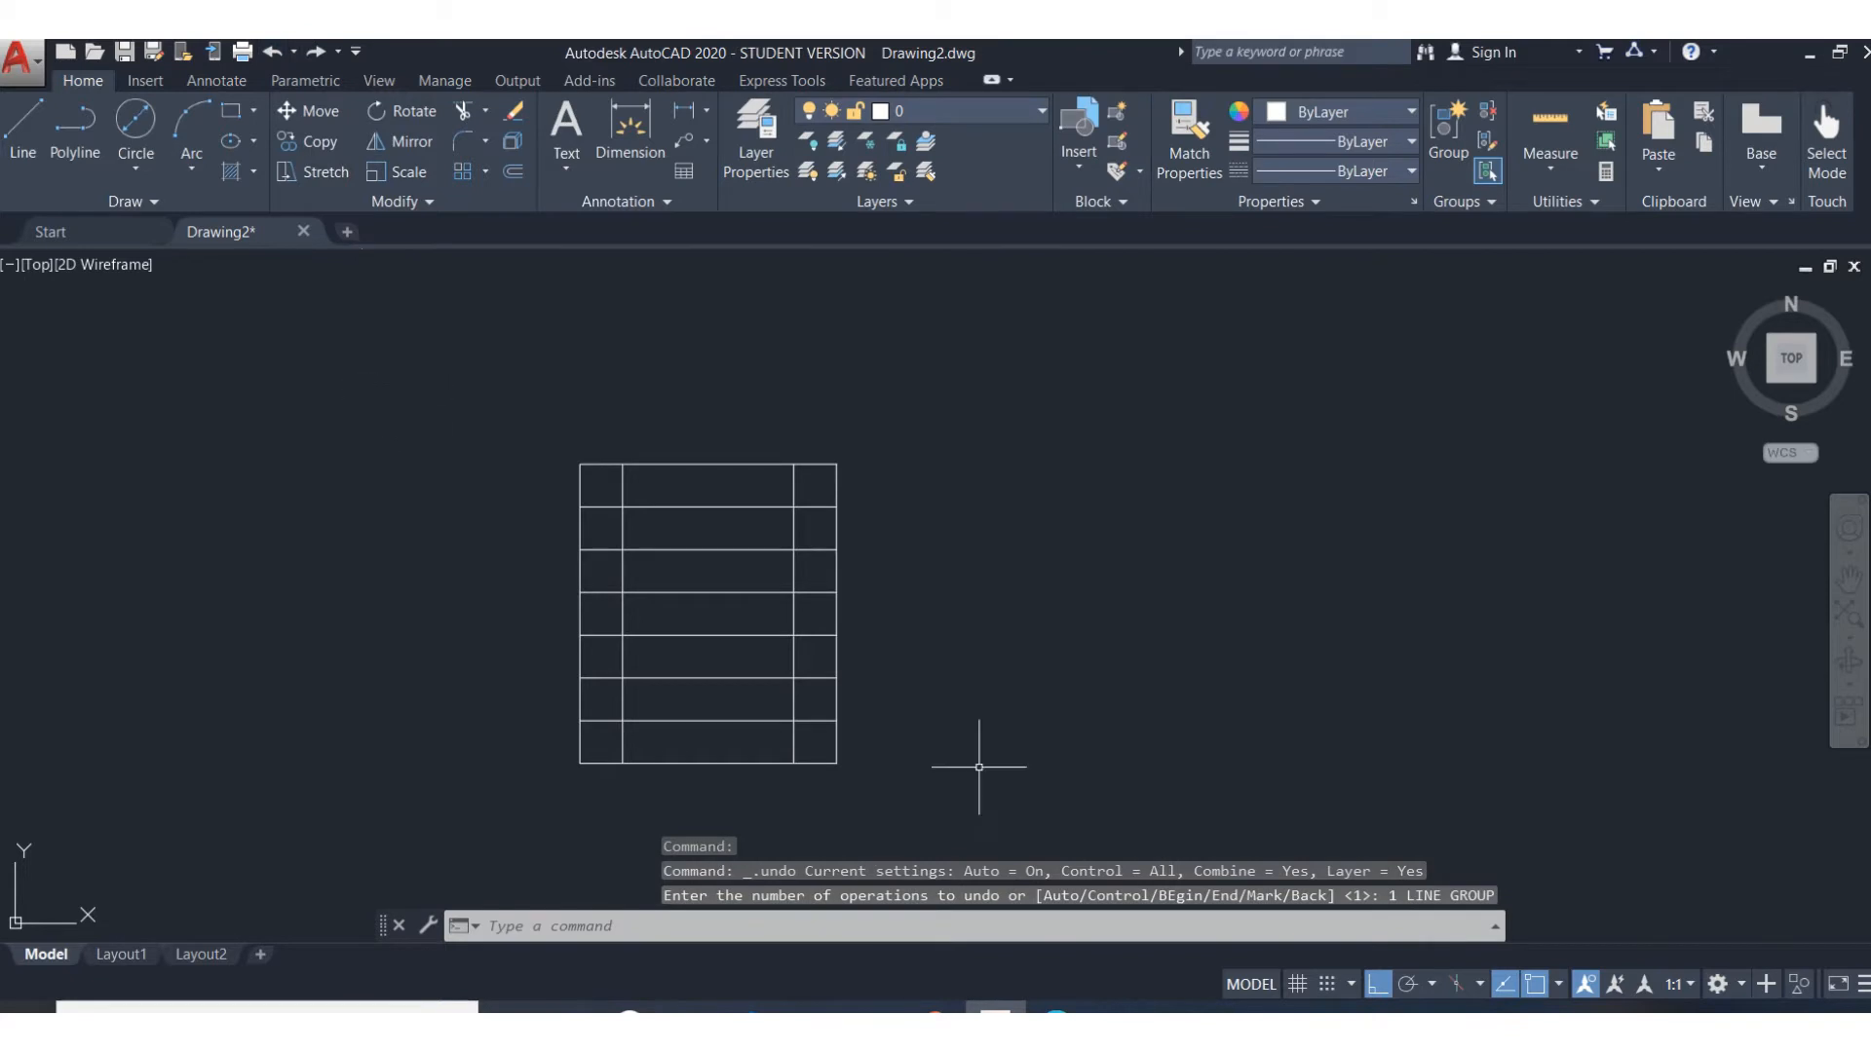
scroll(825, 679, down, 2)
scroll(838, 643, up, 3)
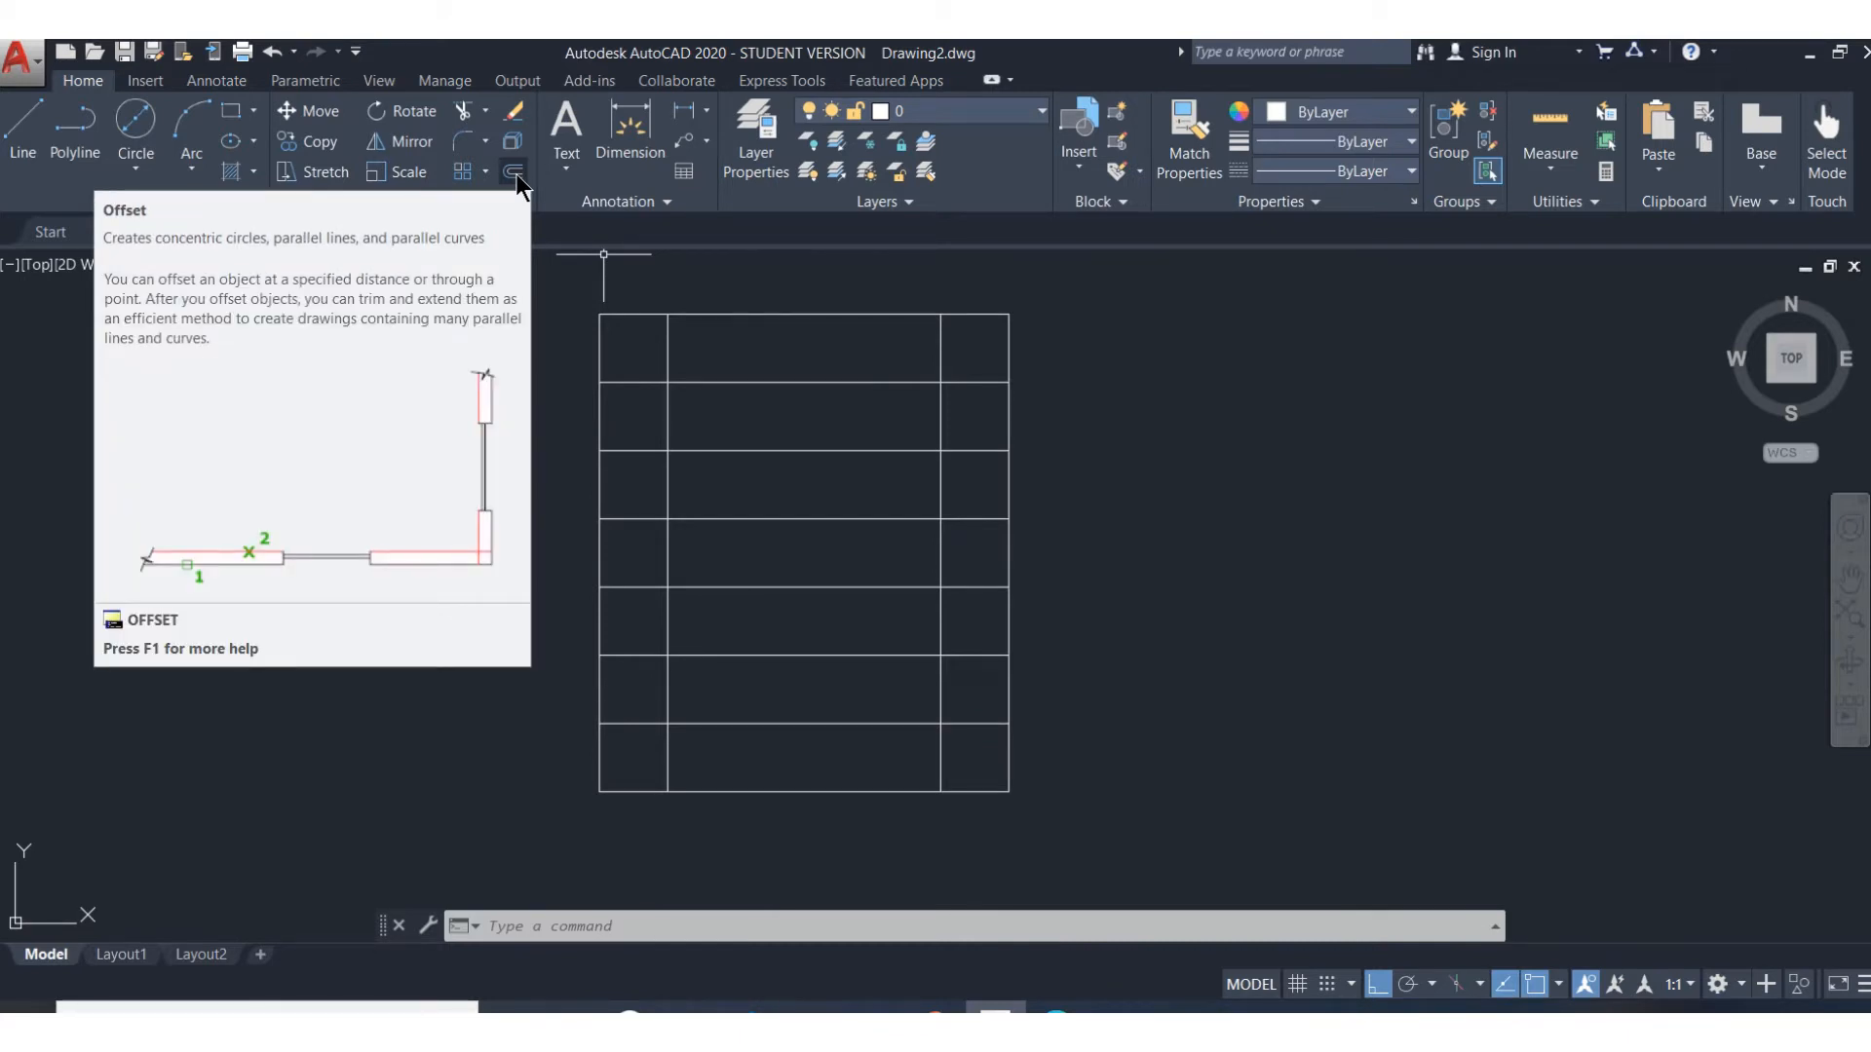
click(517, 174)
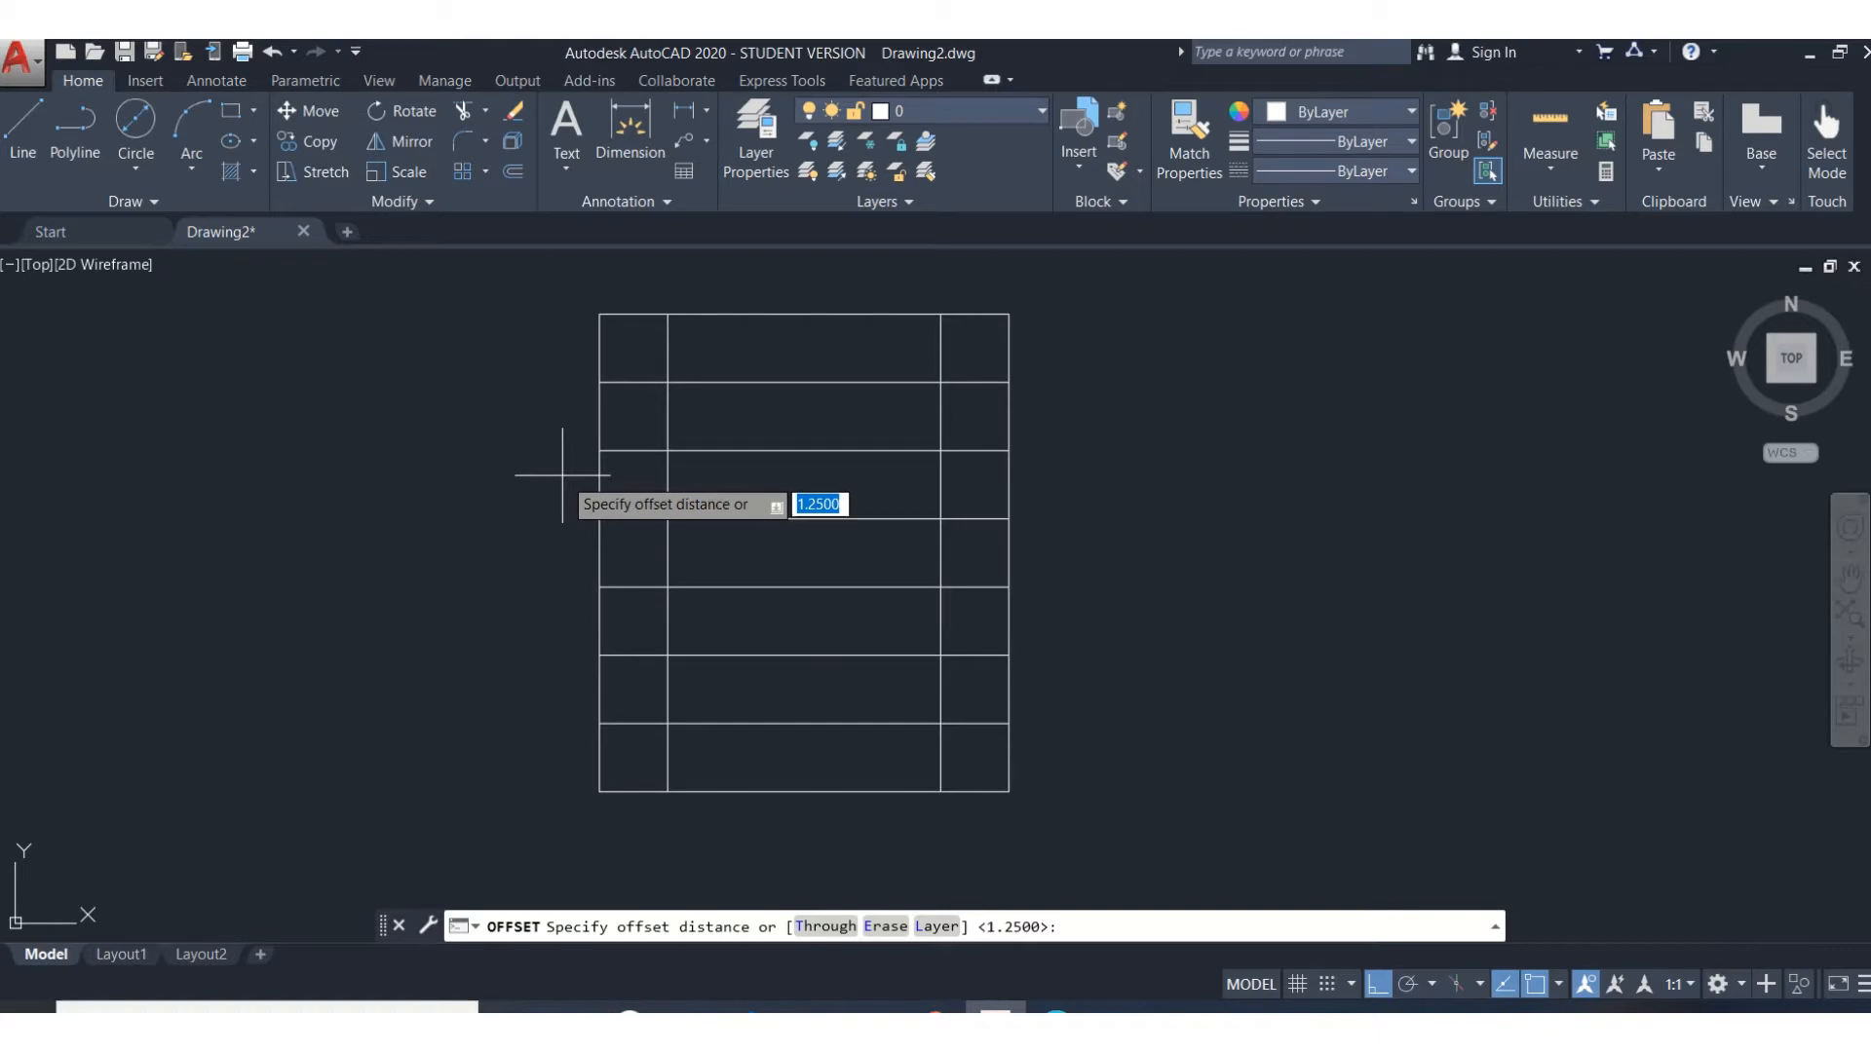
key(Escape)
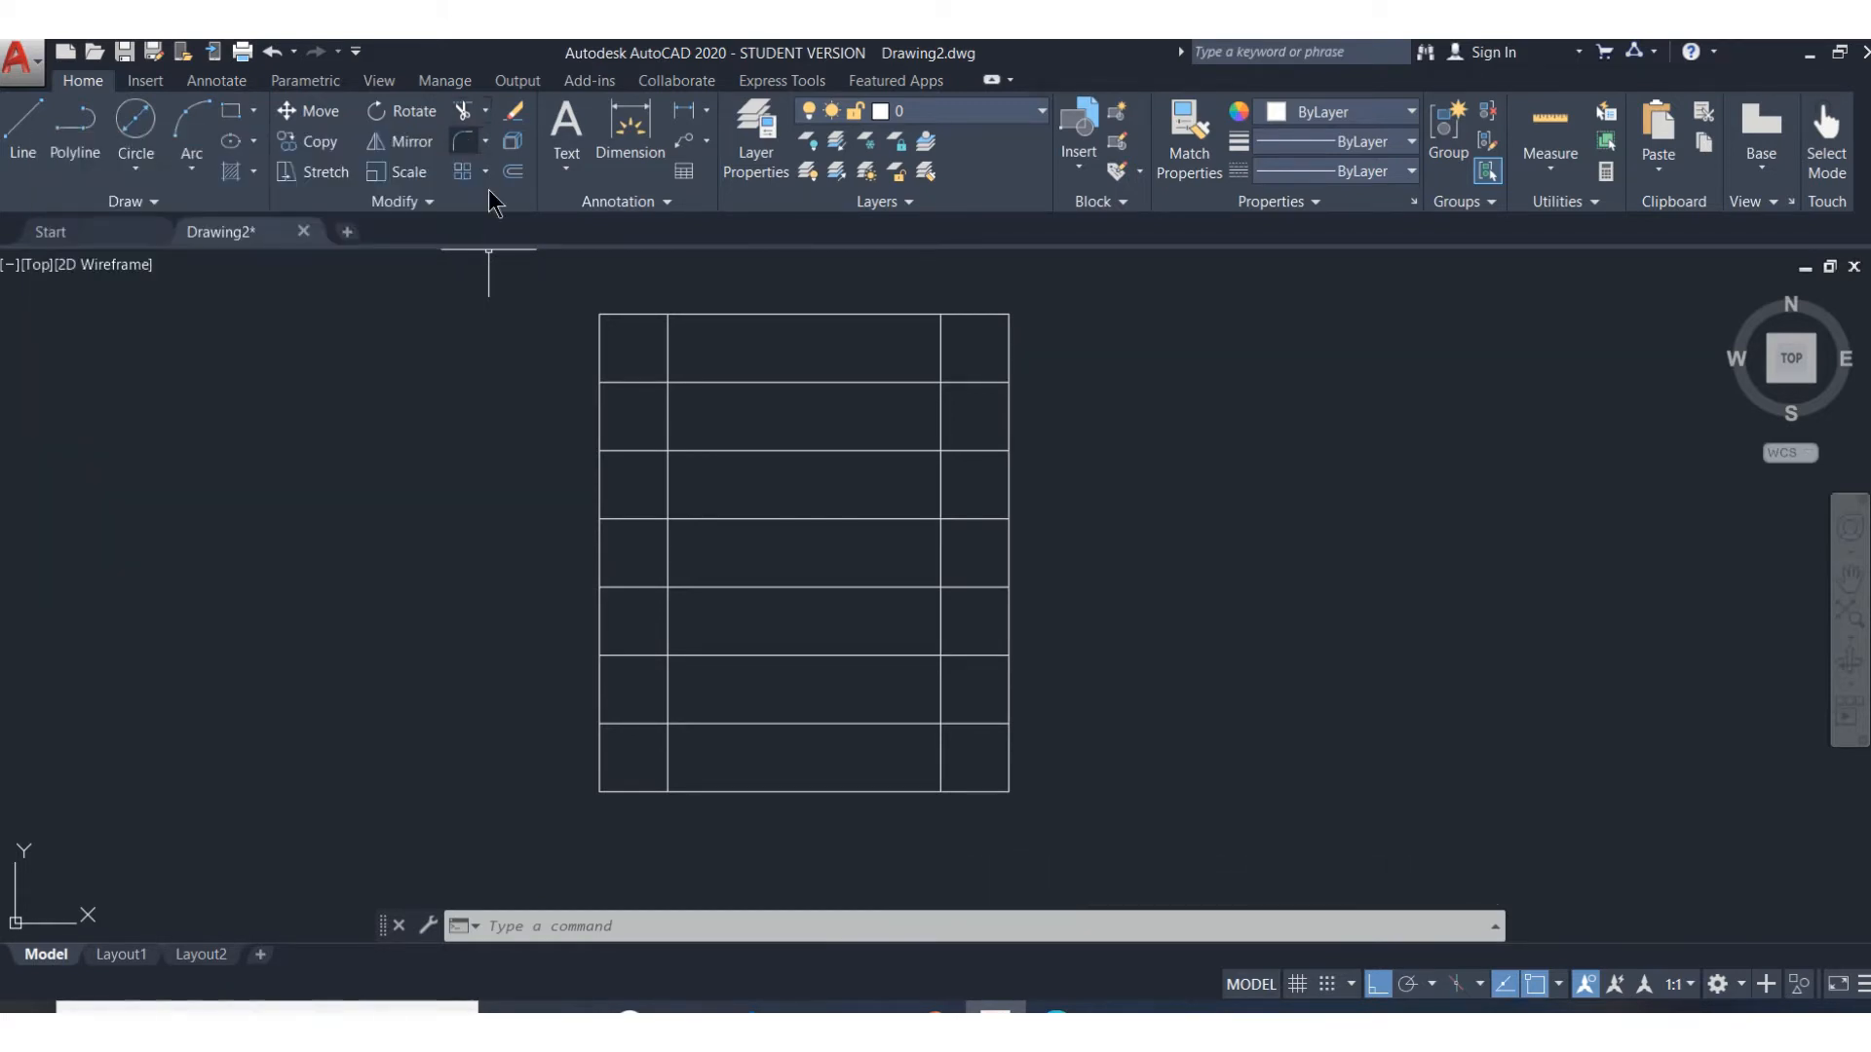
Draw a horizontal line right of the rectangle and a shorter vertical line crossing it near its left end
click(23, 131)
click(1197, 619)
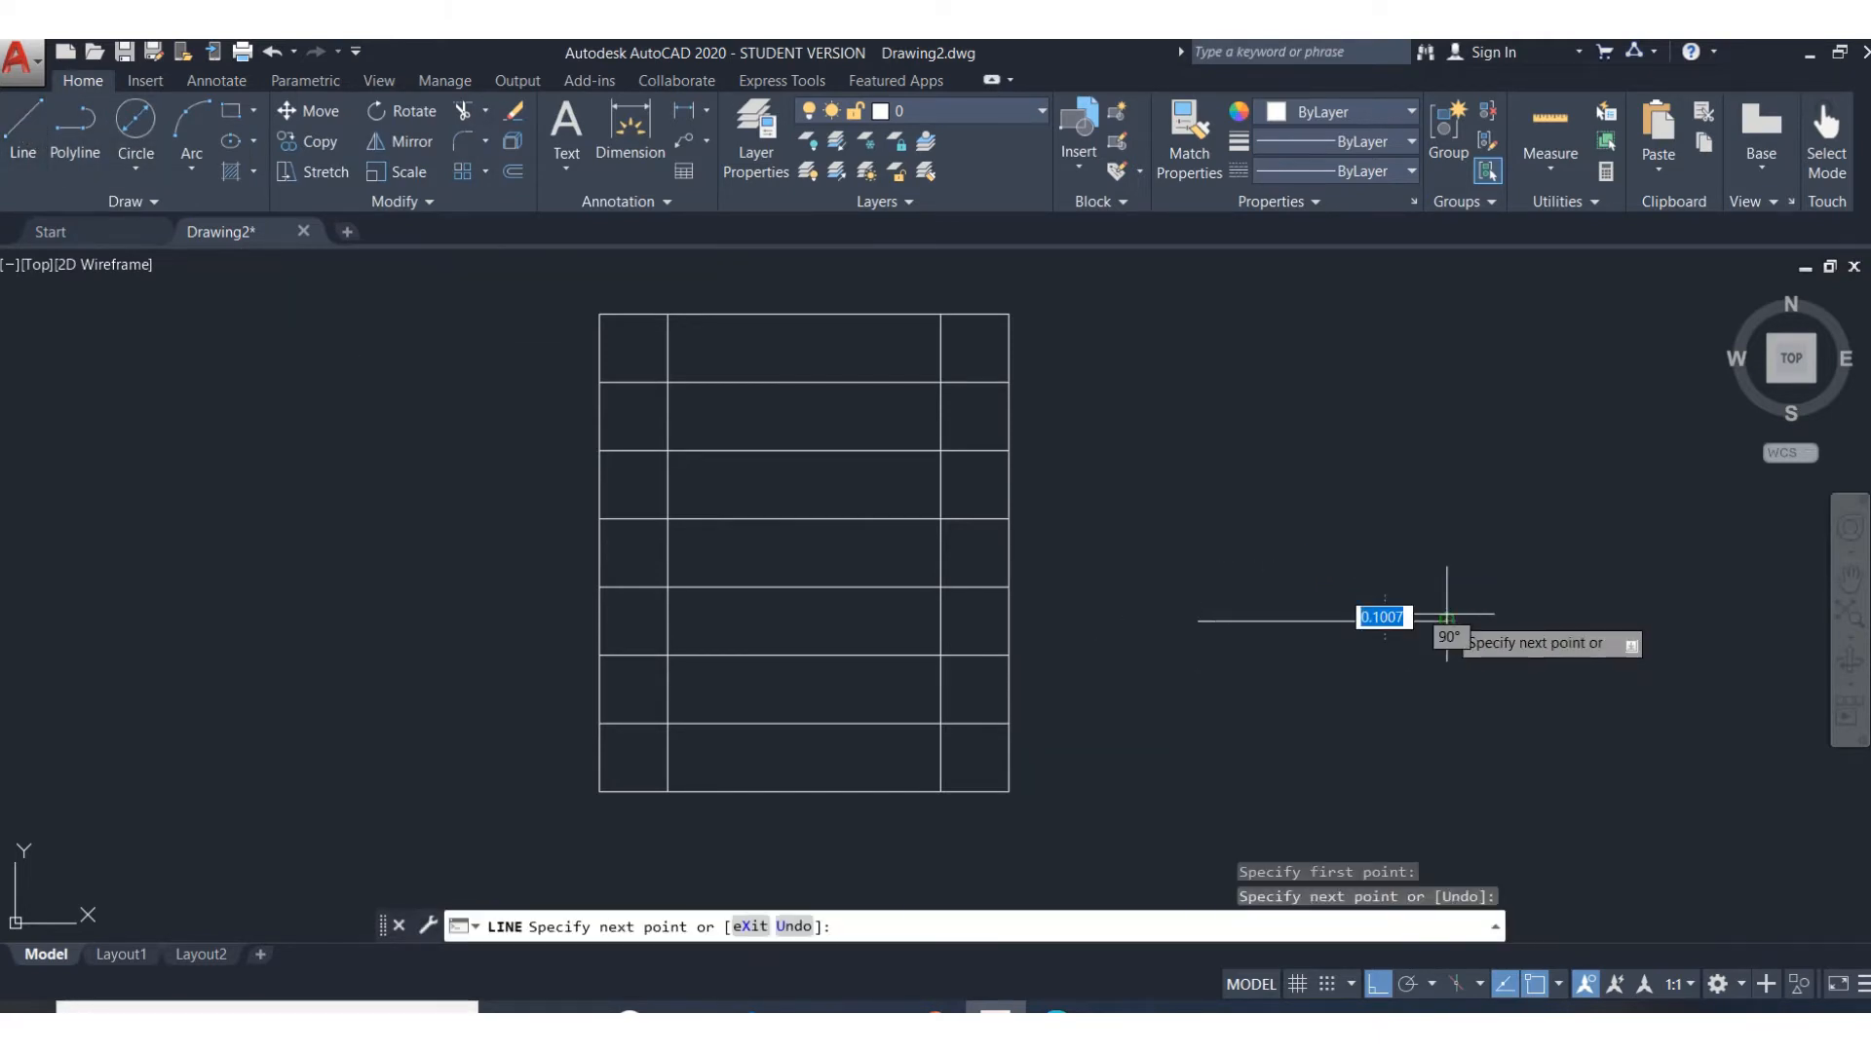
key(Return)
key(Return)
click(1199, 620)
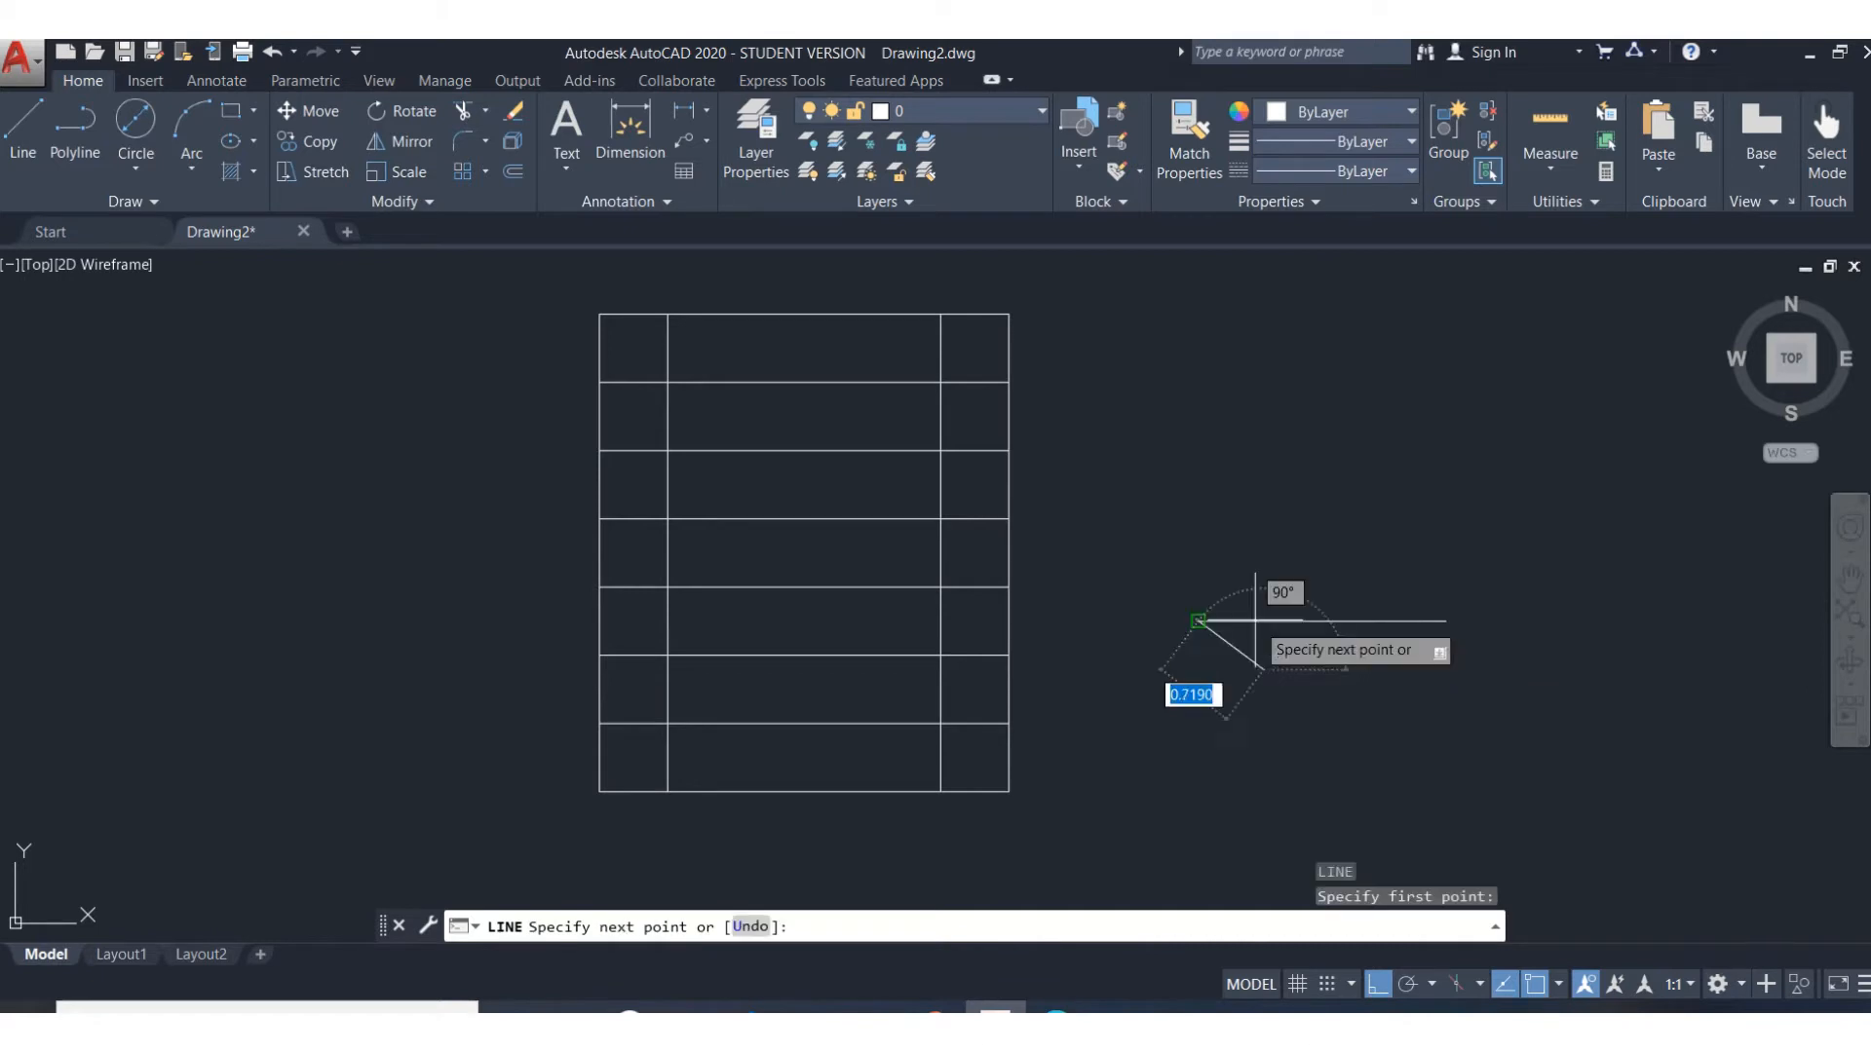
click(1250, 529)
key(Return)
scroll(1470, 602, down, 1)
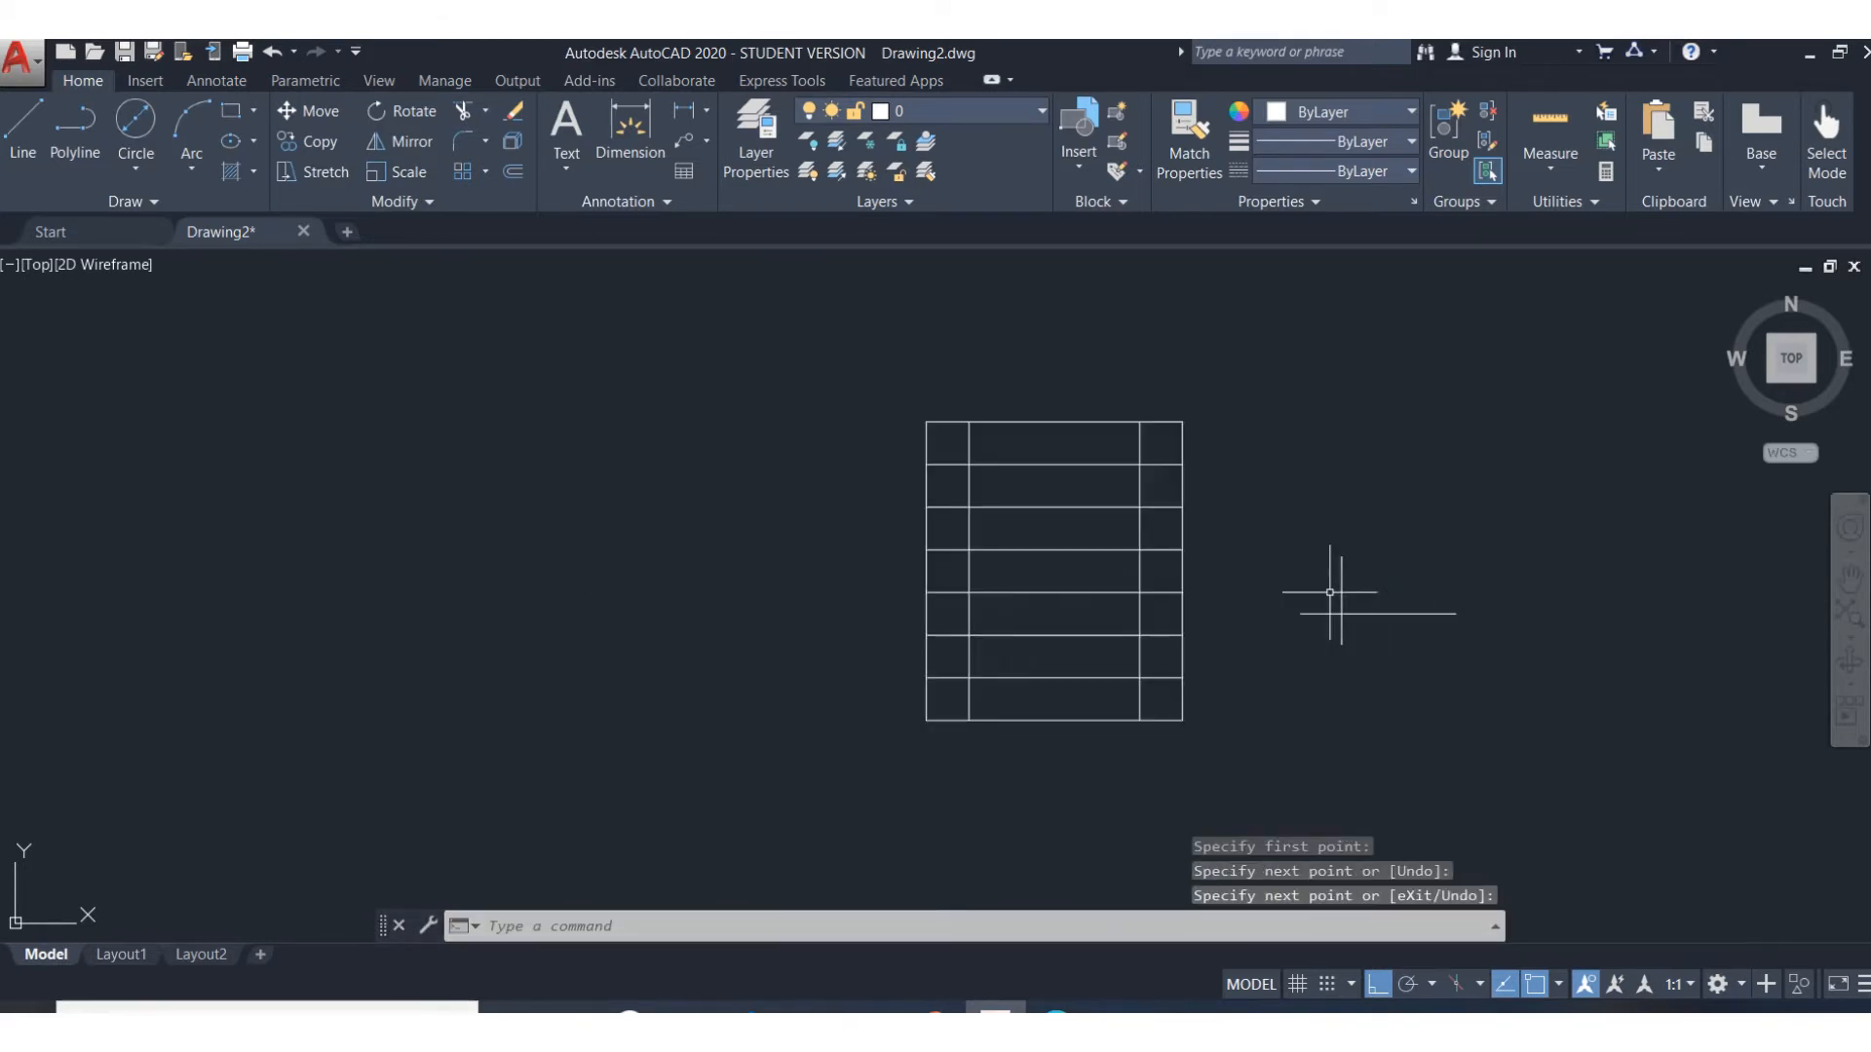
scroll(1330, 592, up, 5)
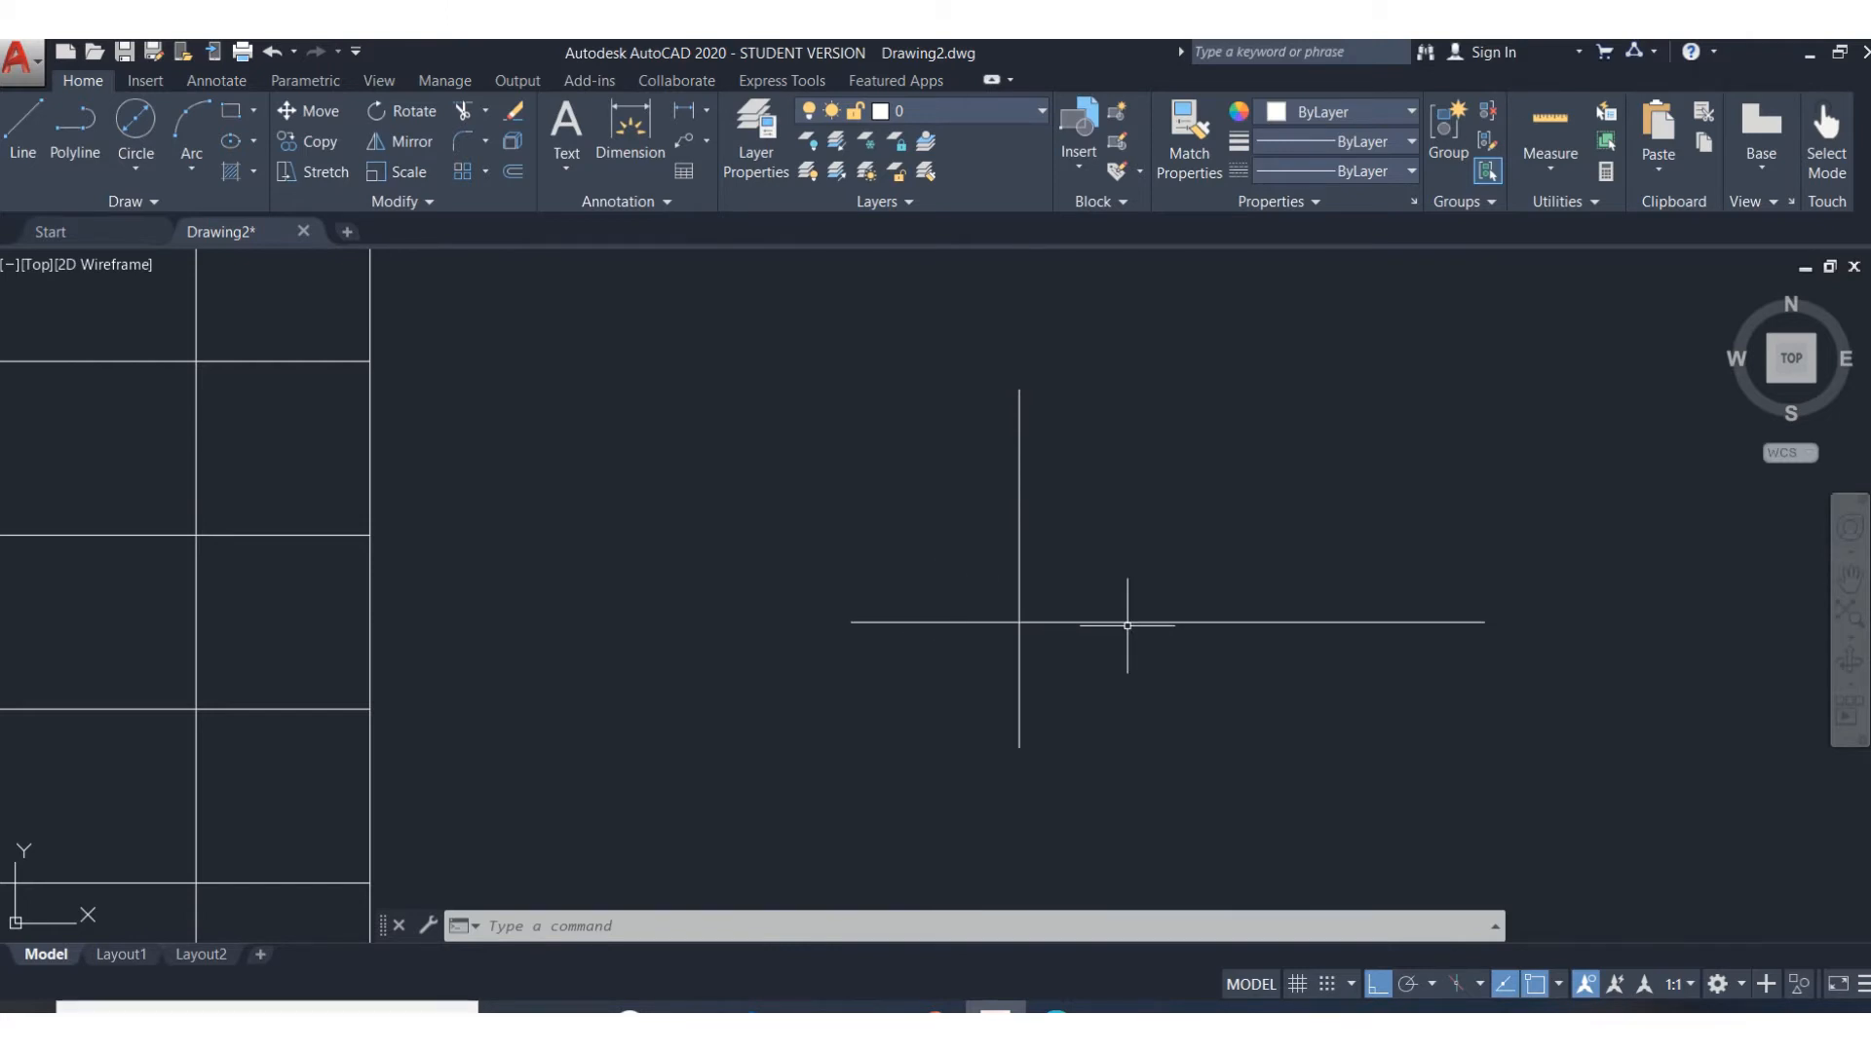
Erase the whole horizontal line of the crossing pair, and undo the erasure
click(514, 110)
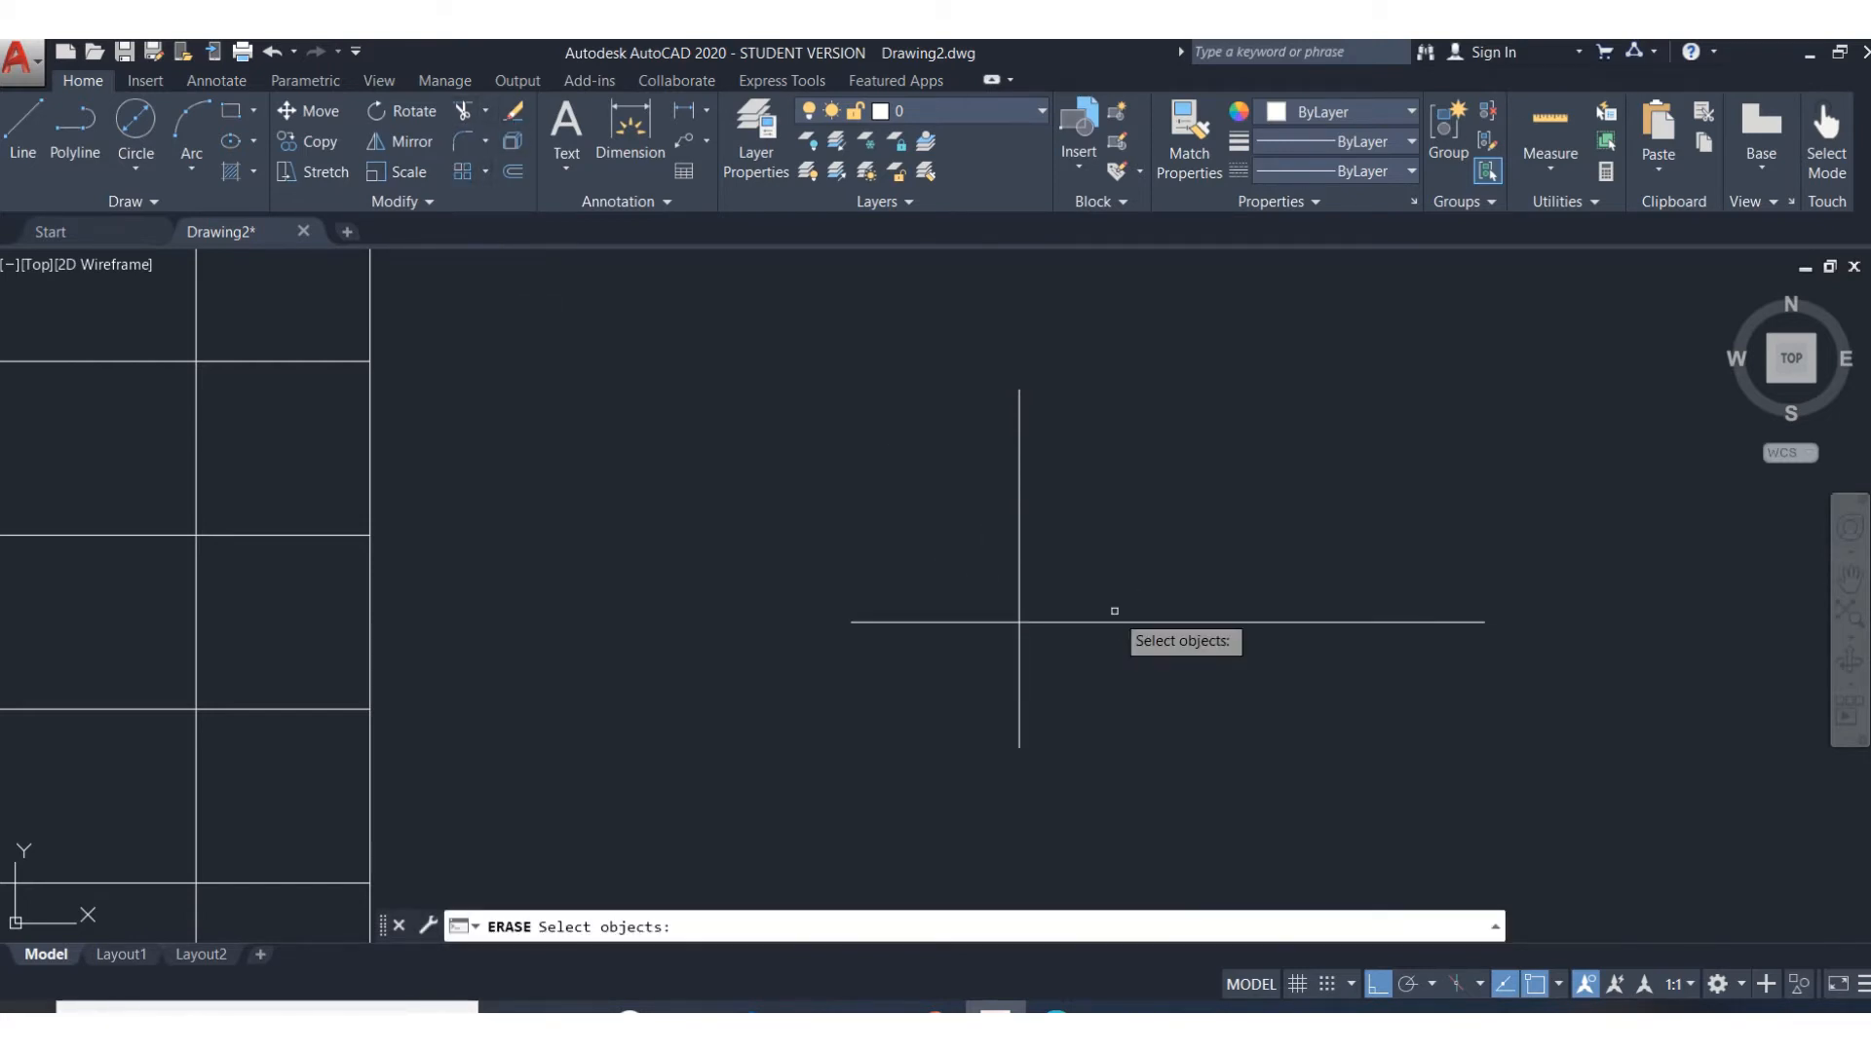
click(945, 627)
key(Return)
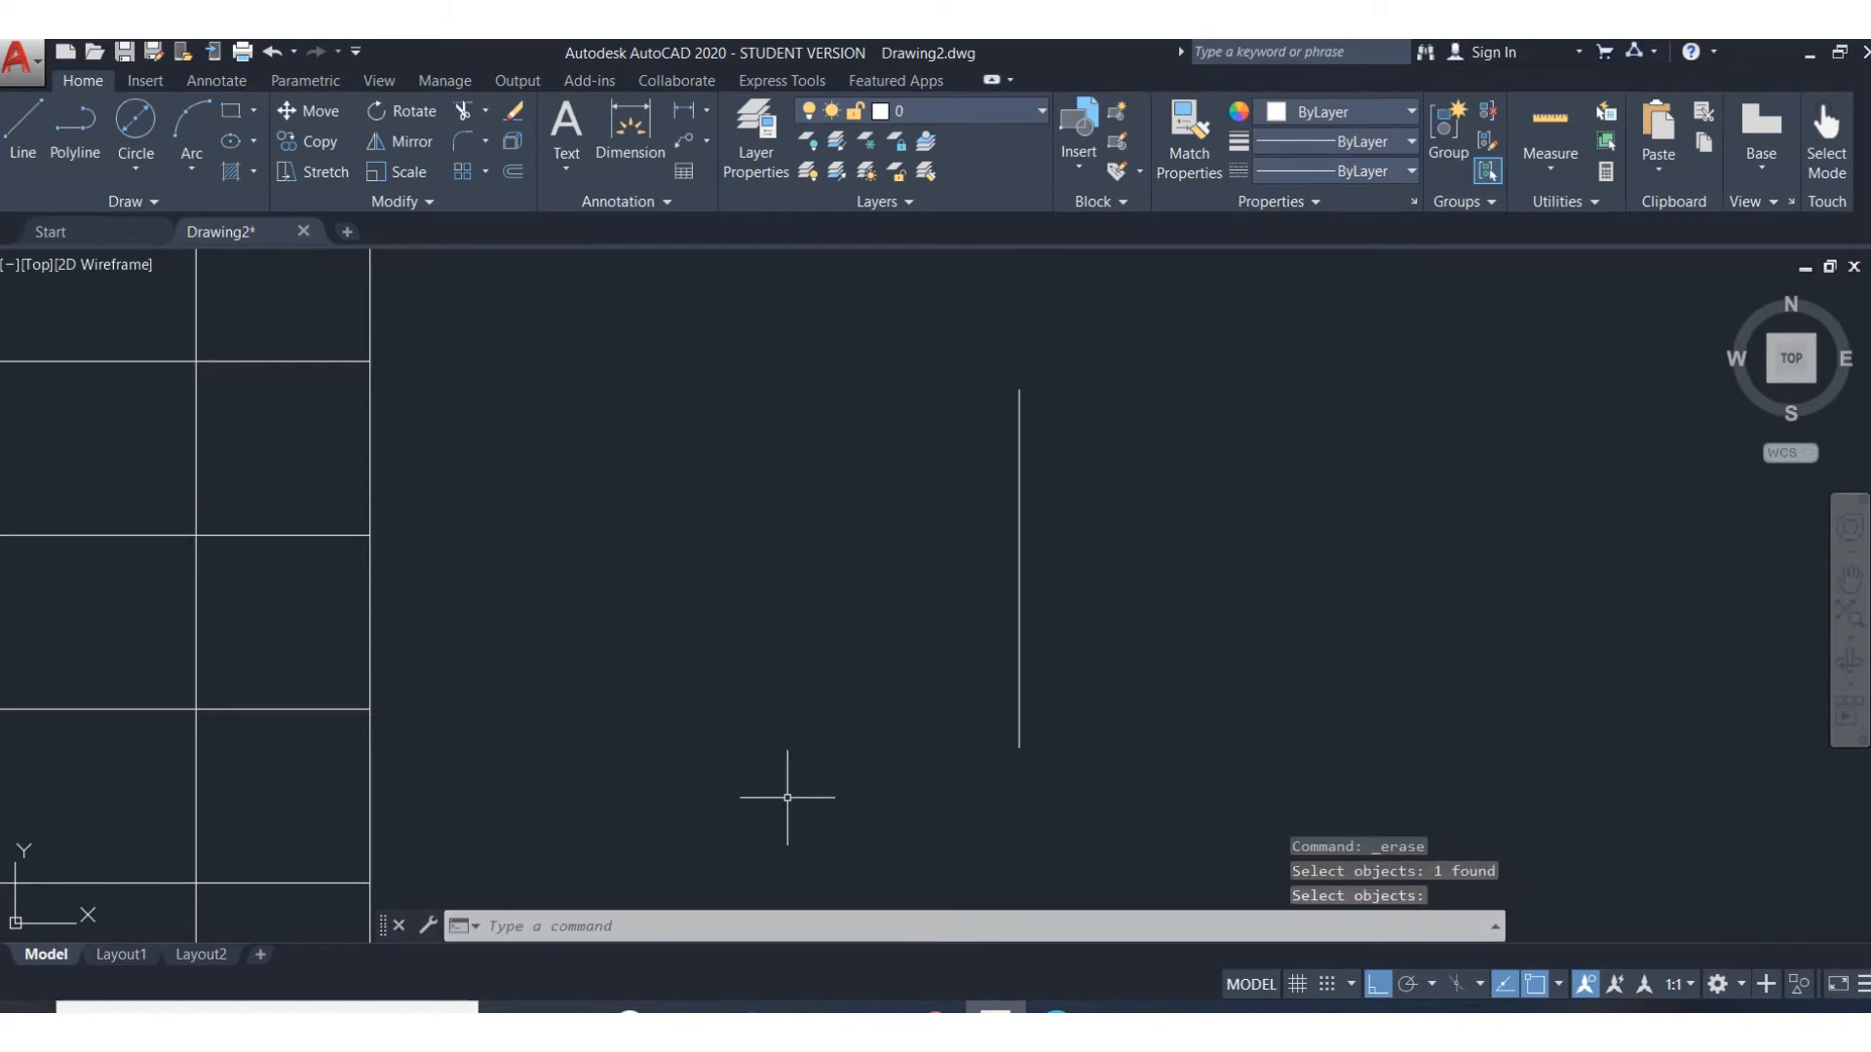
click(275, 53)
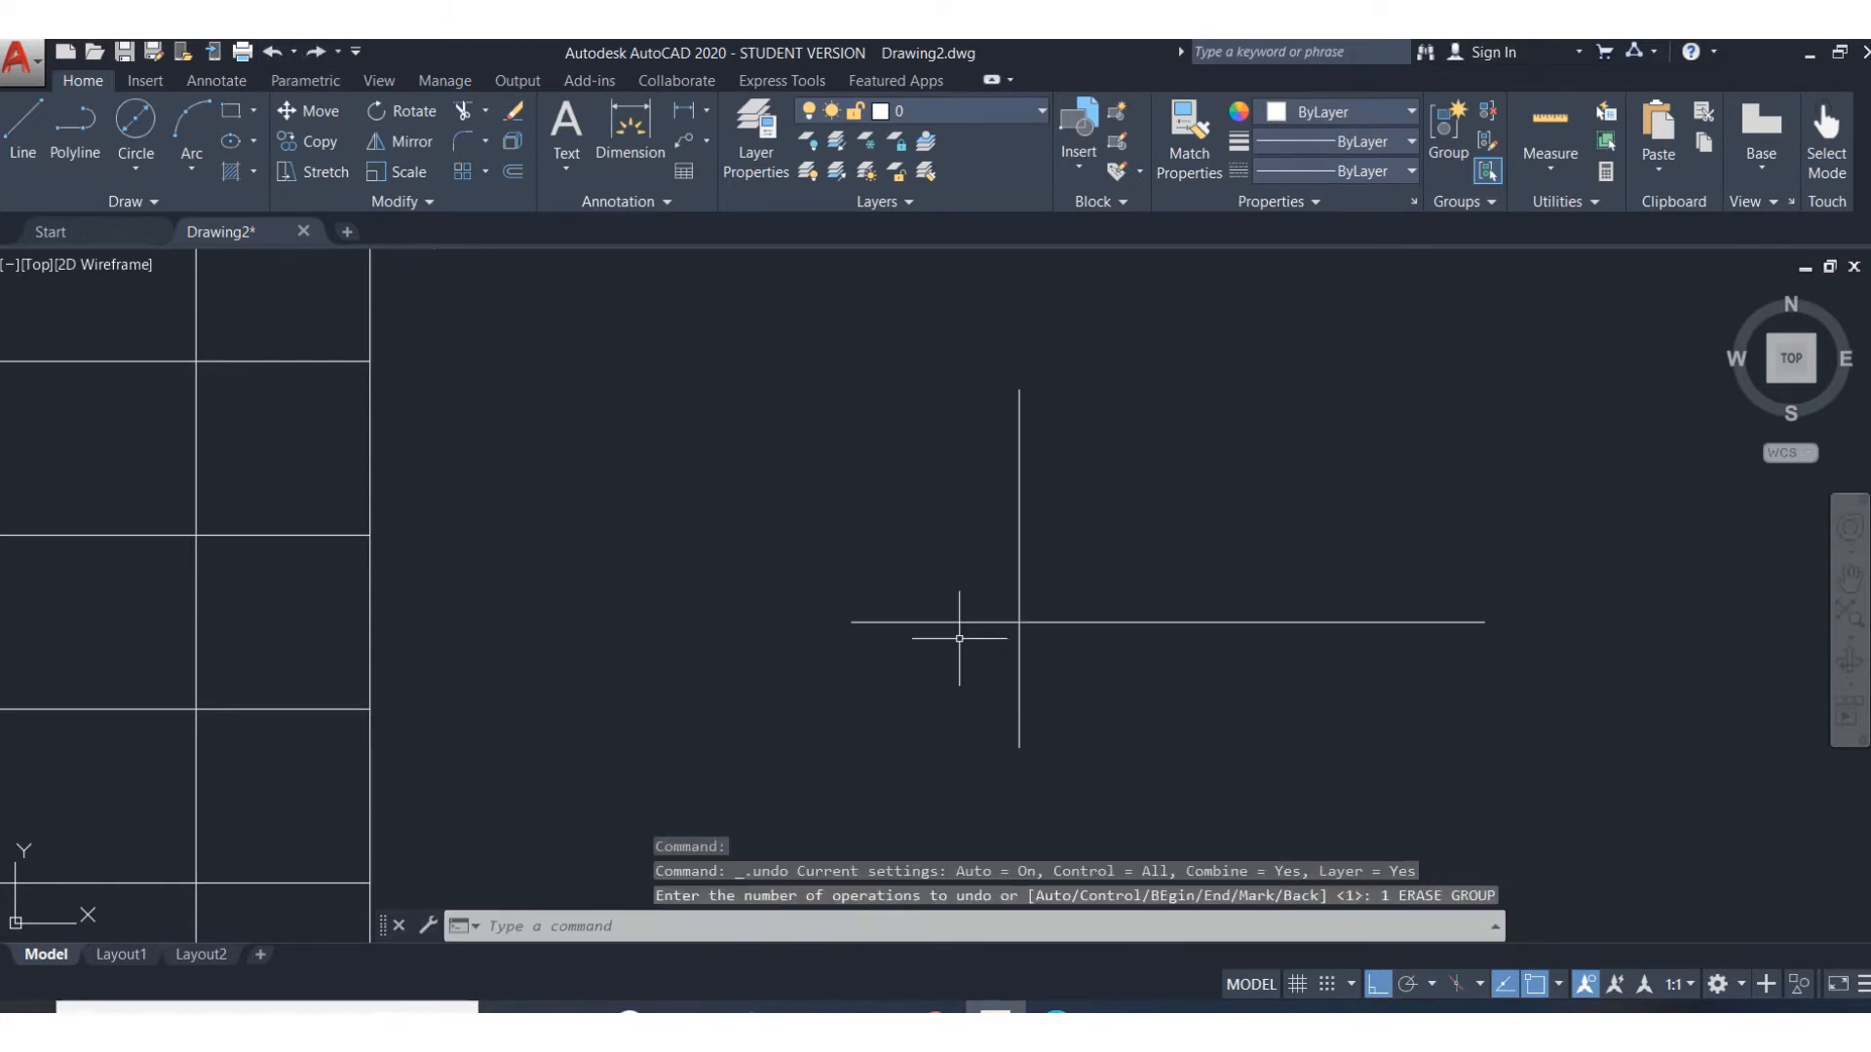
Trim the horizontal line's left stub using the vertical line as the cutting edge, and undo the trim
click(460, 104)
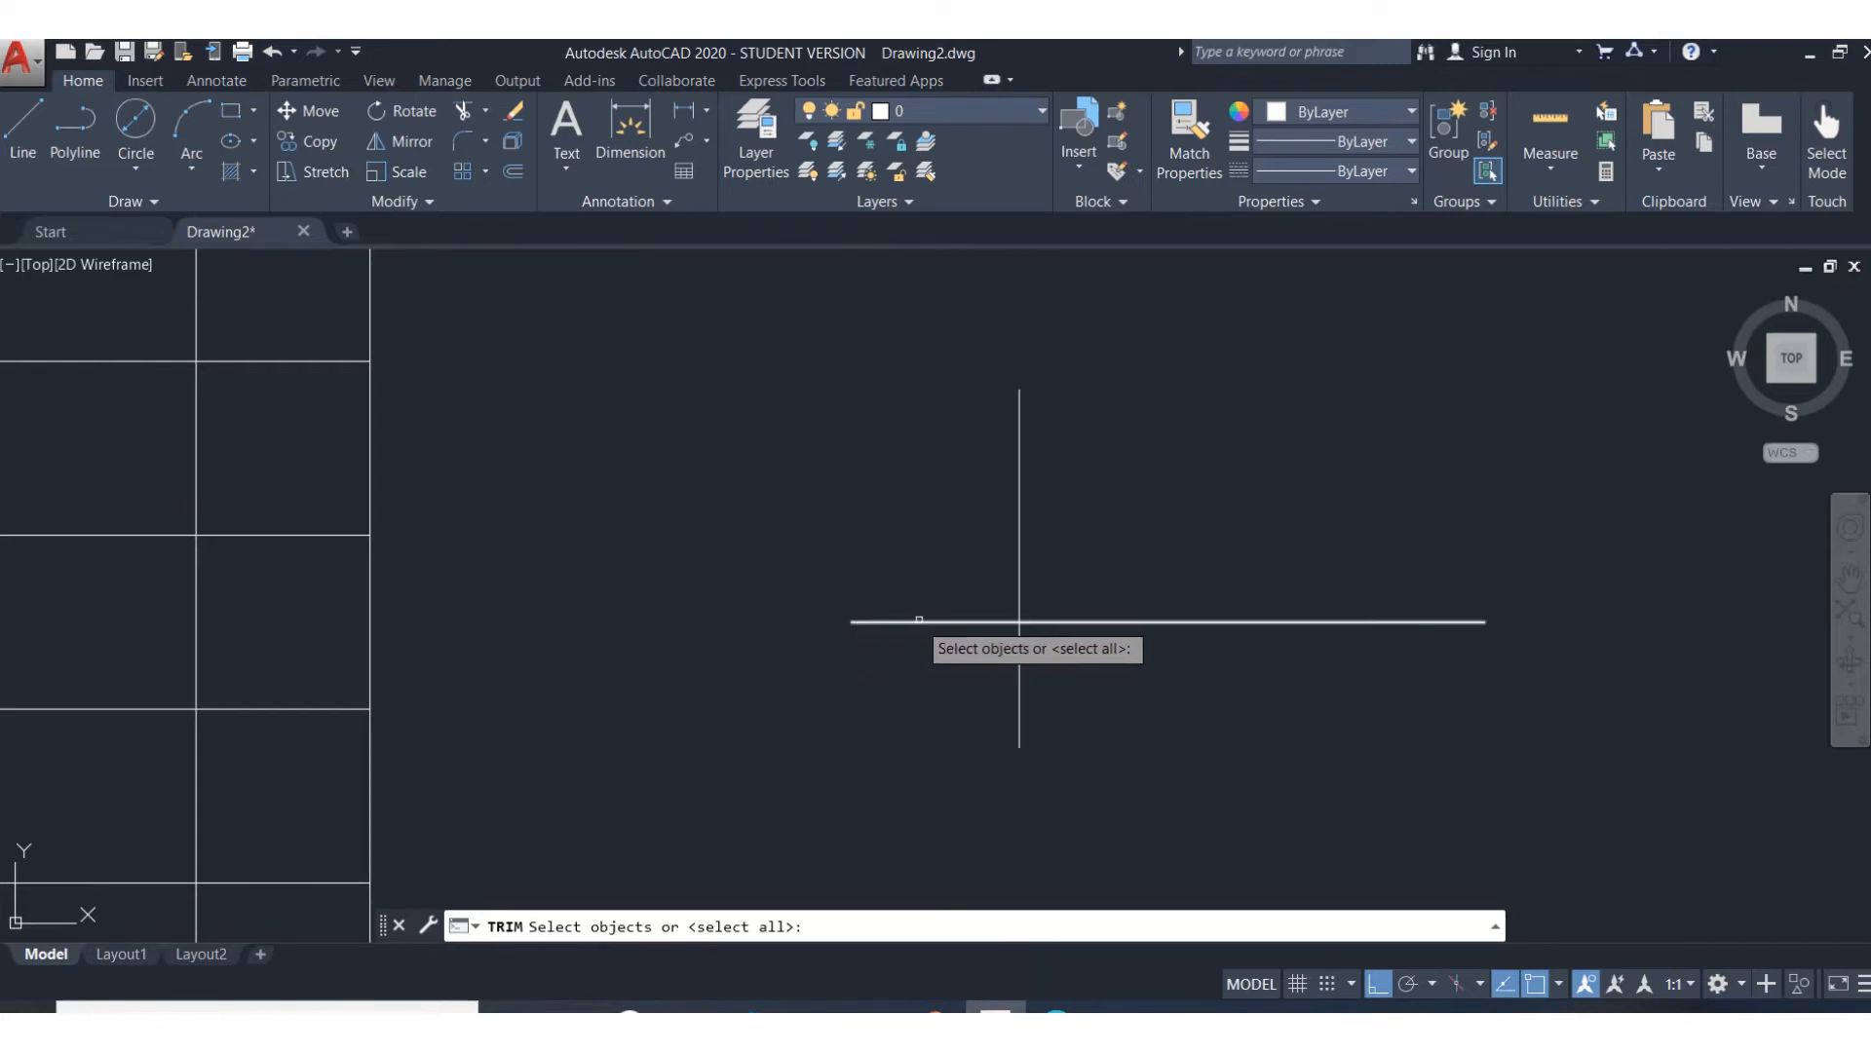
click(1018, 535)
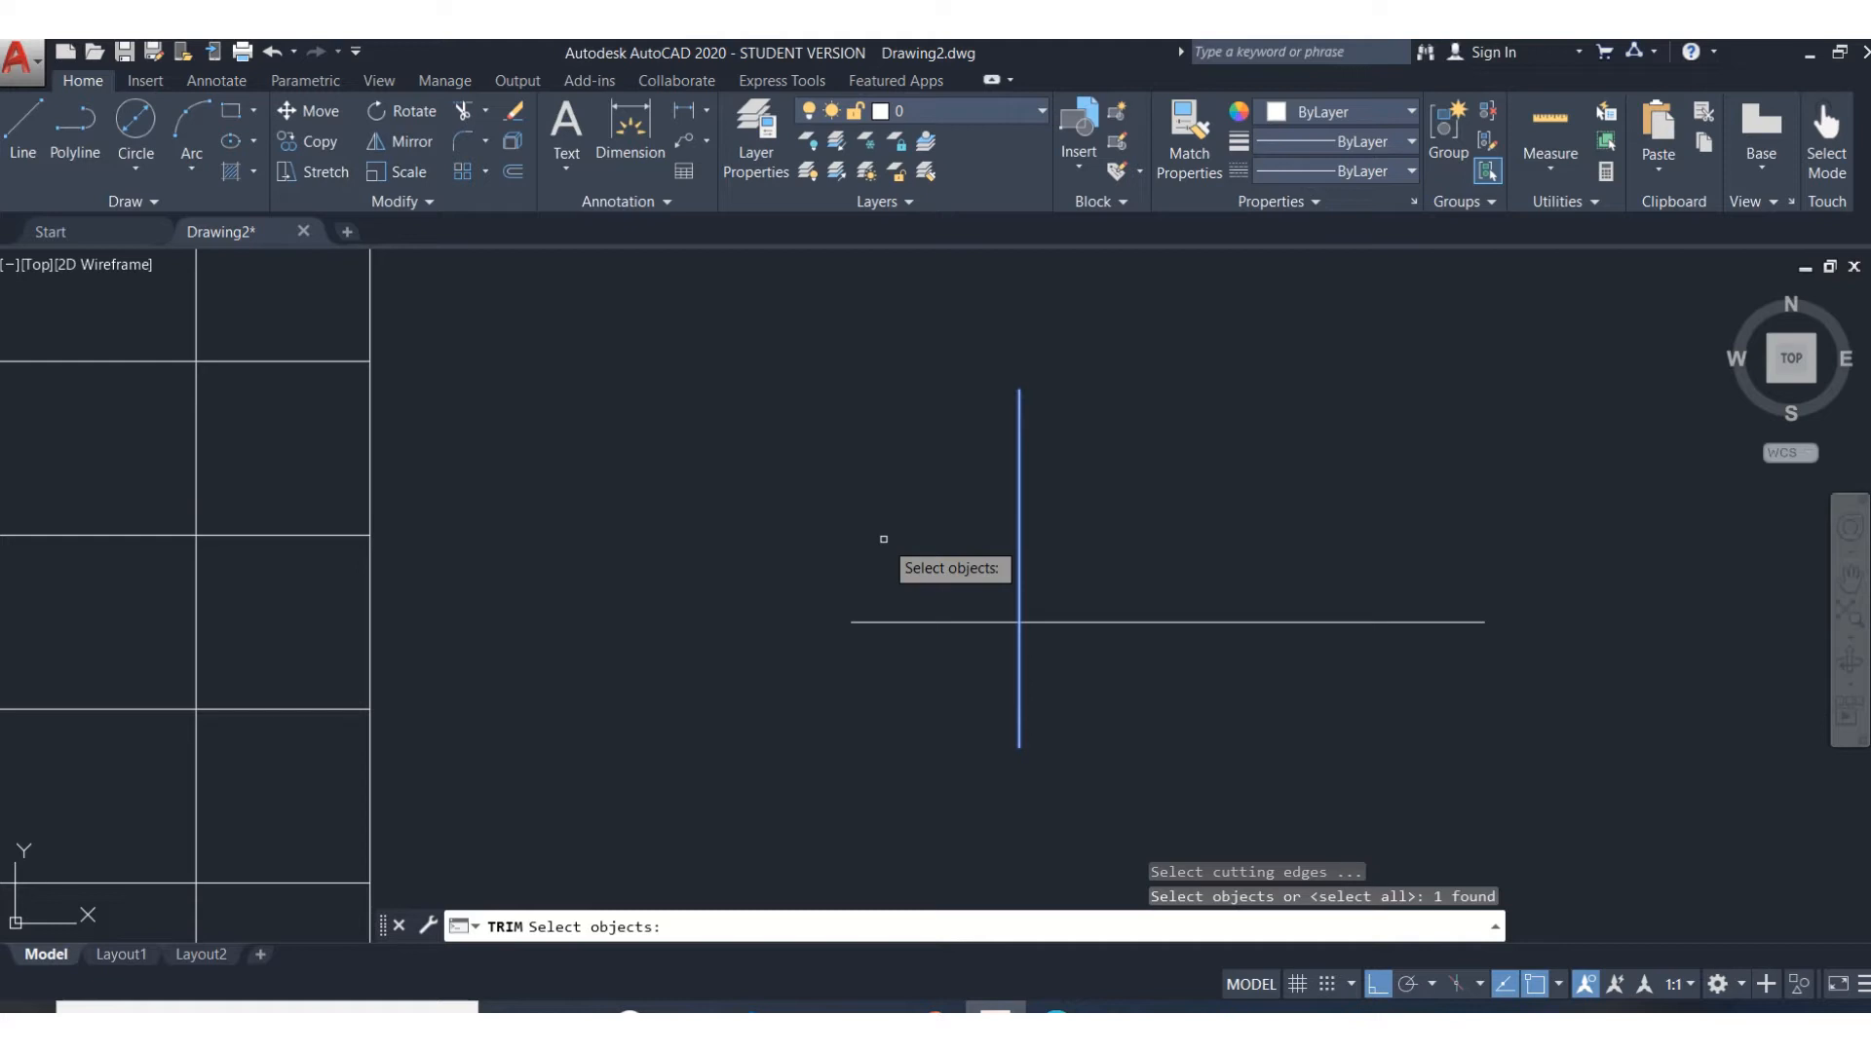
key(Return)
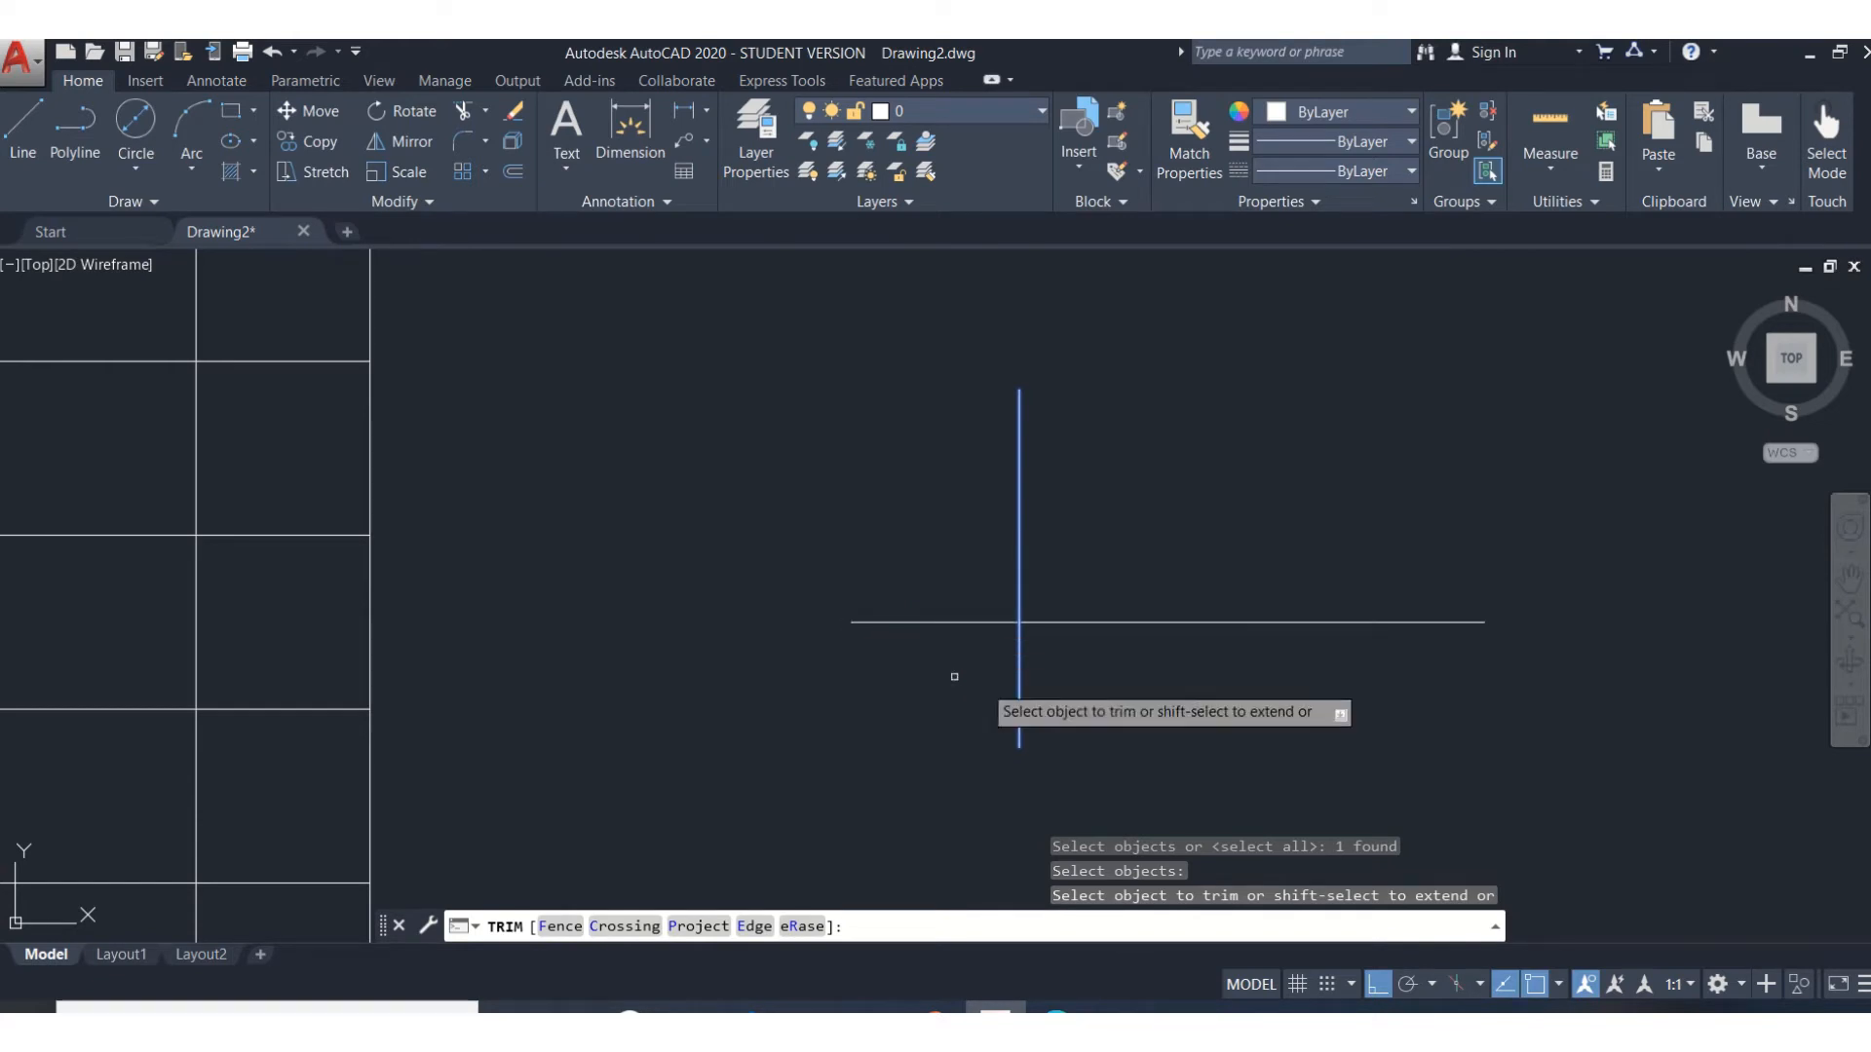
click(916, 623)
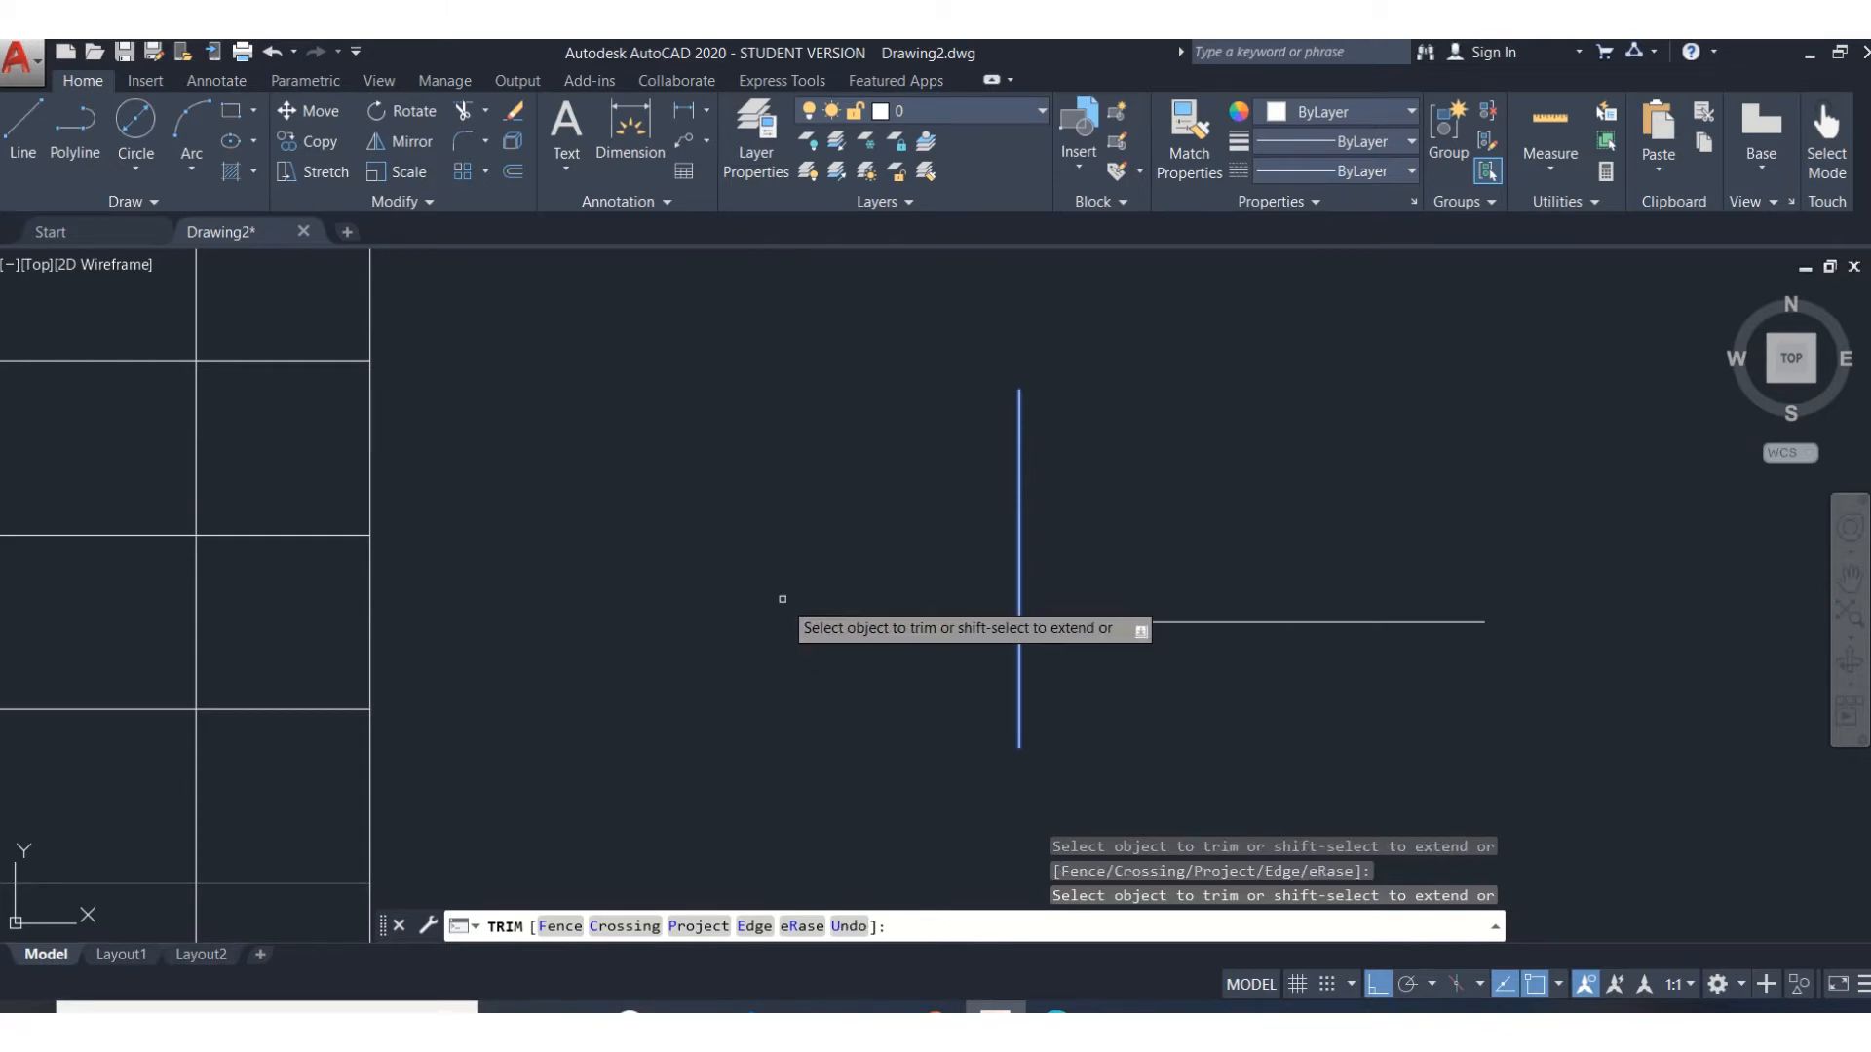
key(Return)
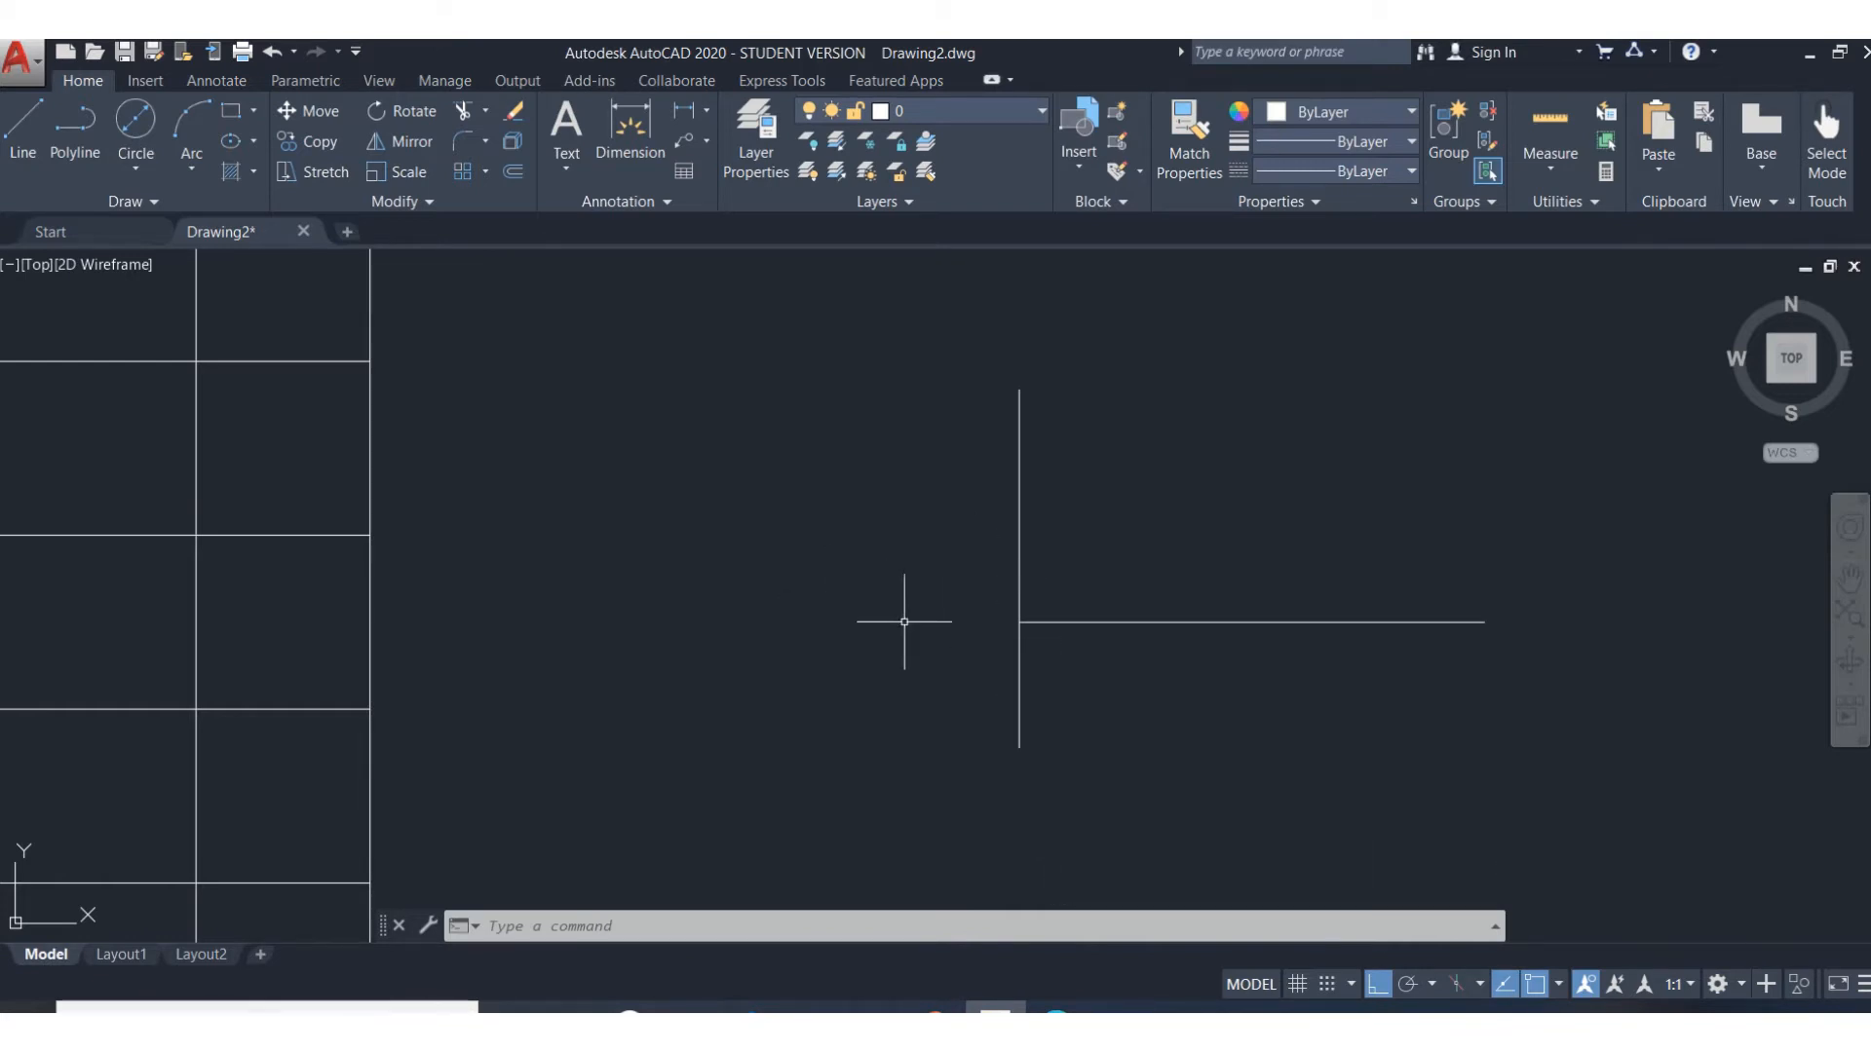
click(271, 53)
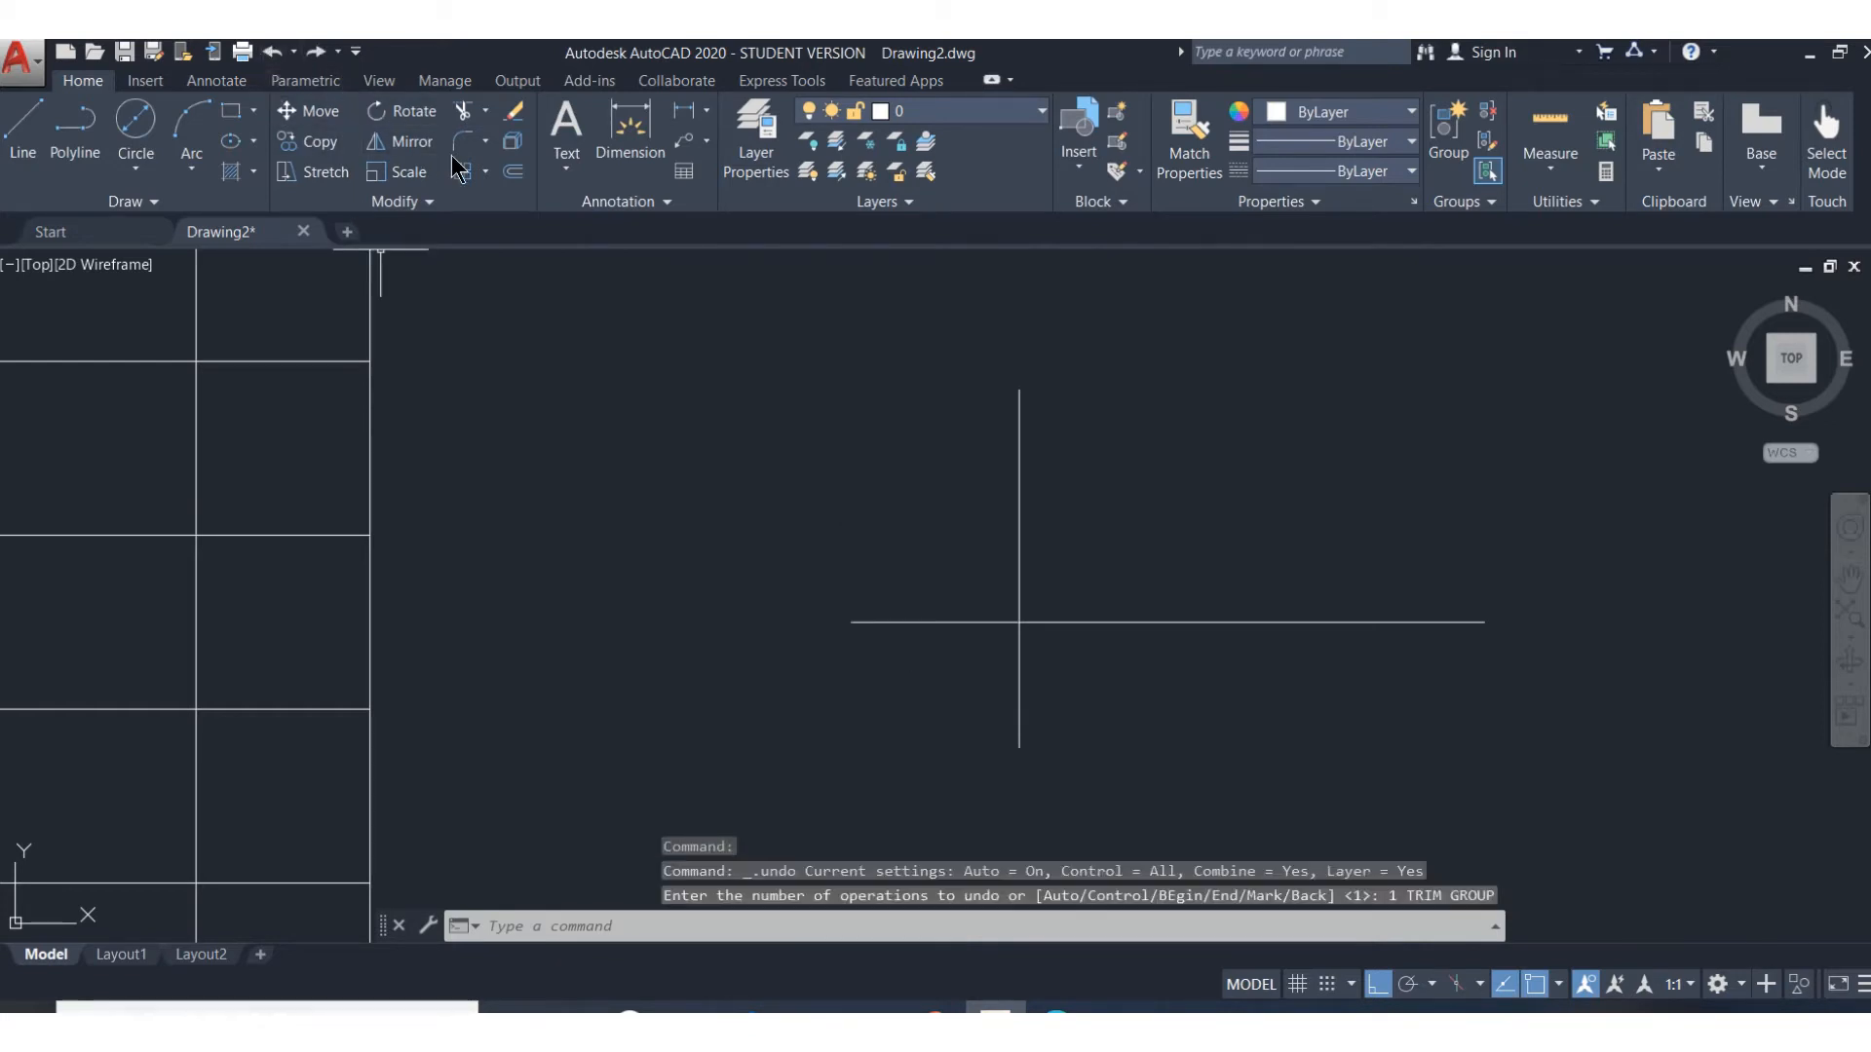
Trim away the part of the horizontal line left of the vertical line, with the vertical line as cutting edge
click(452, 113)
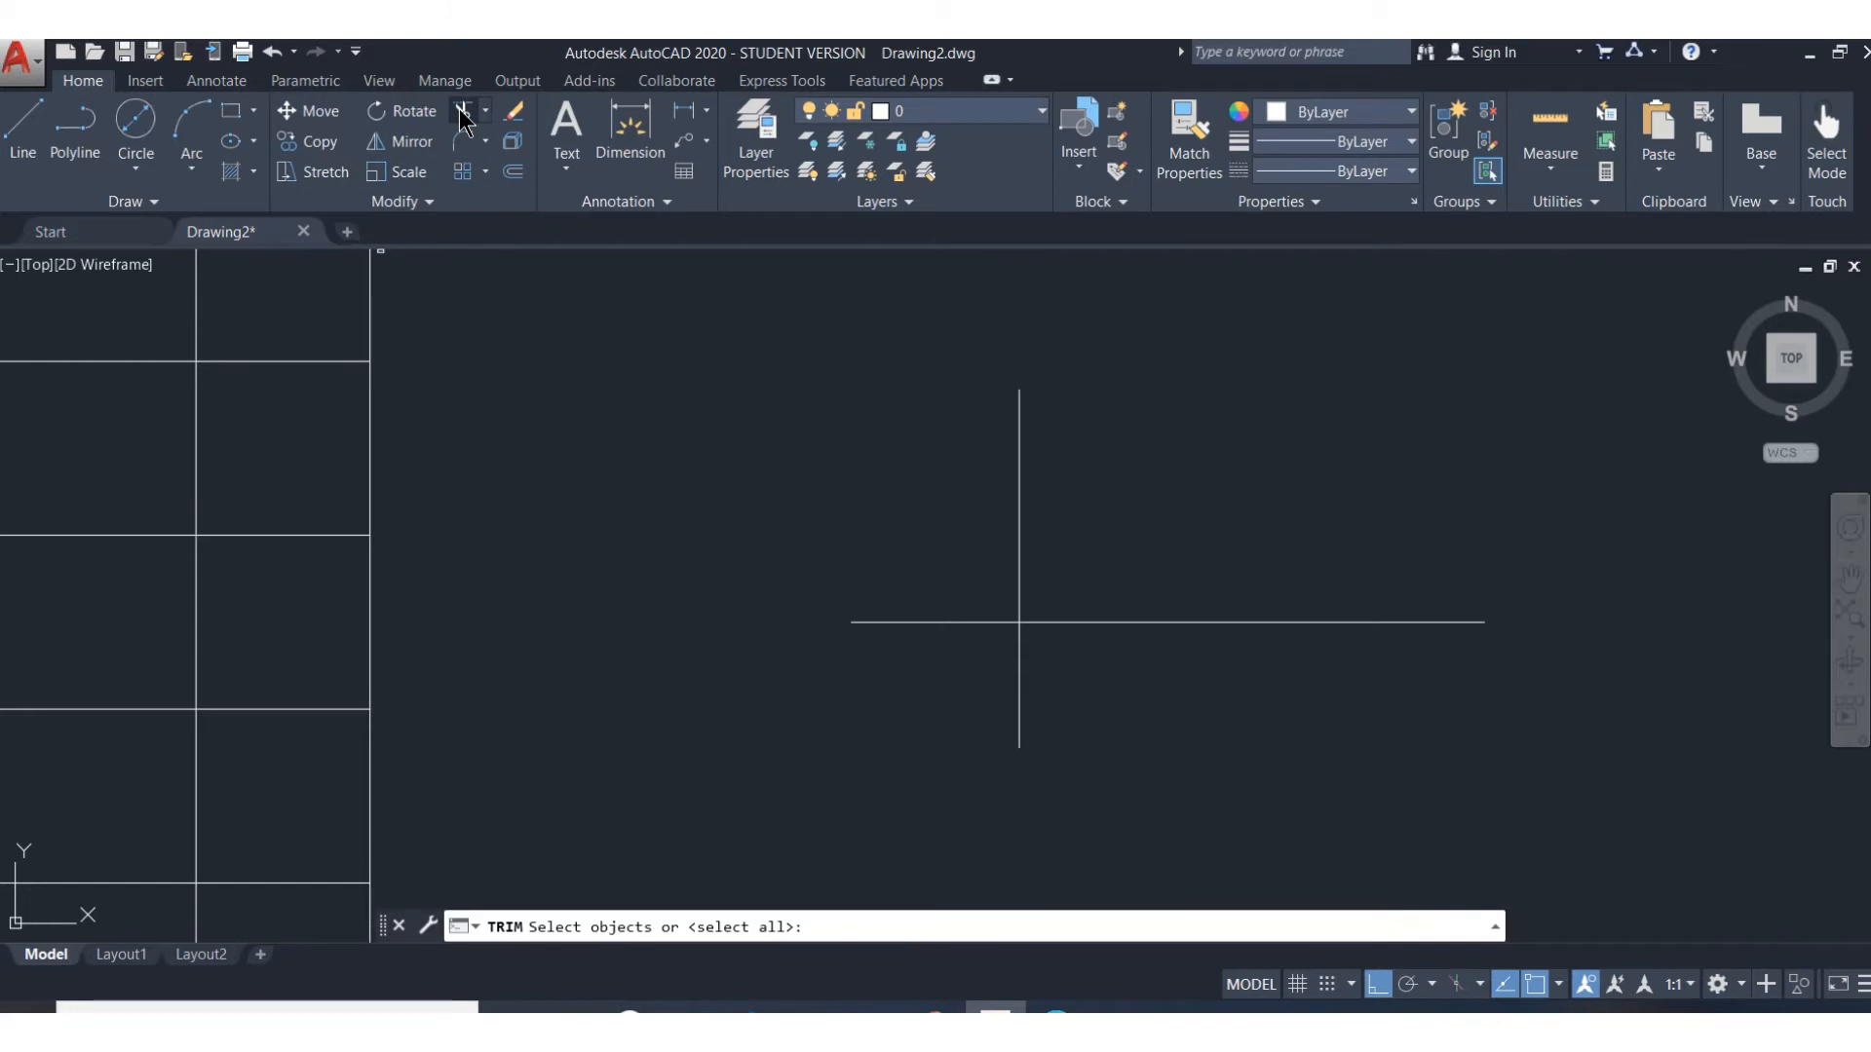
click(1020, 550)
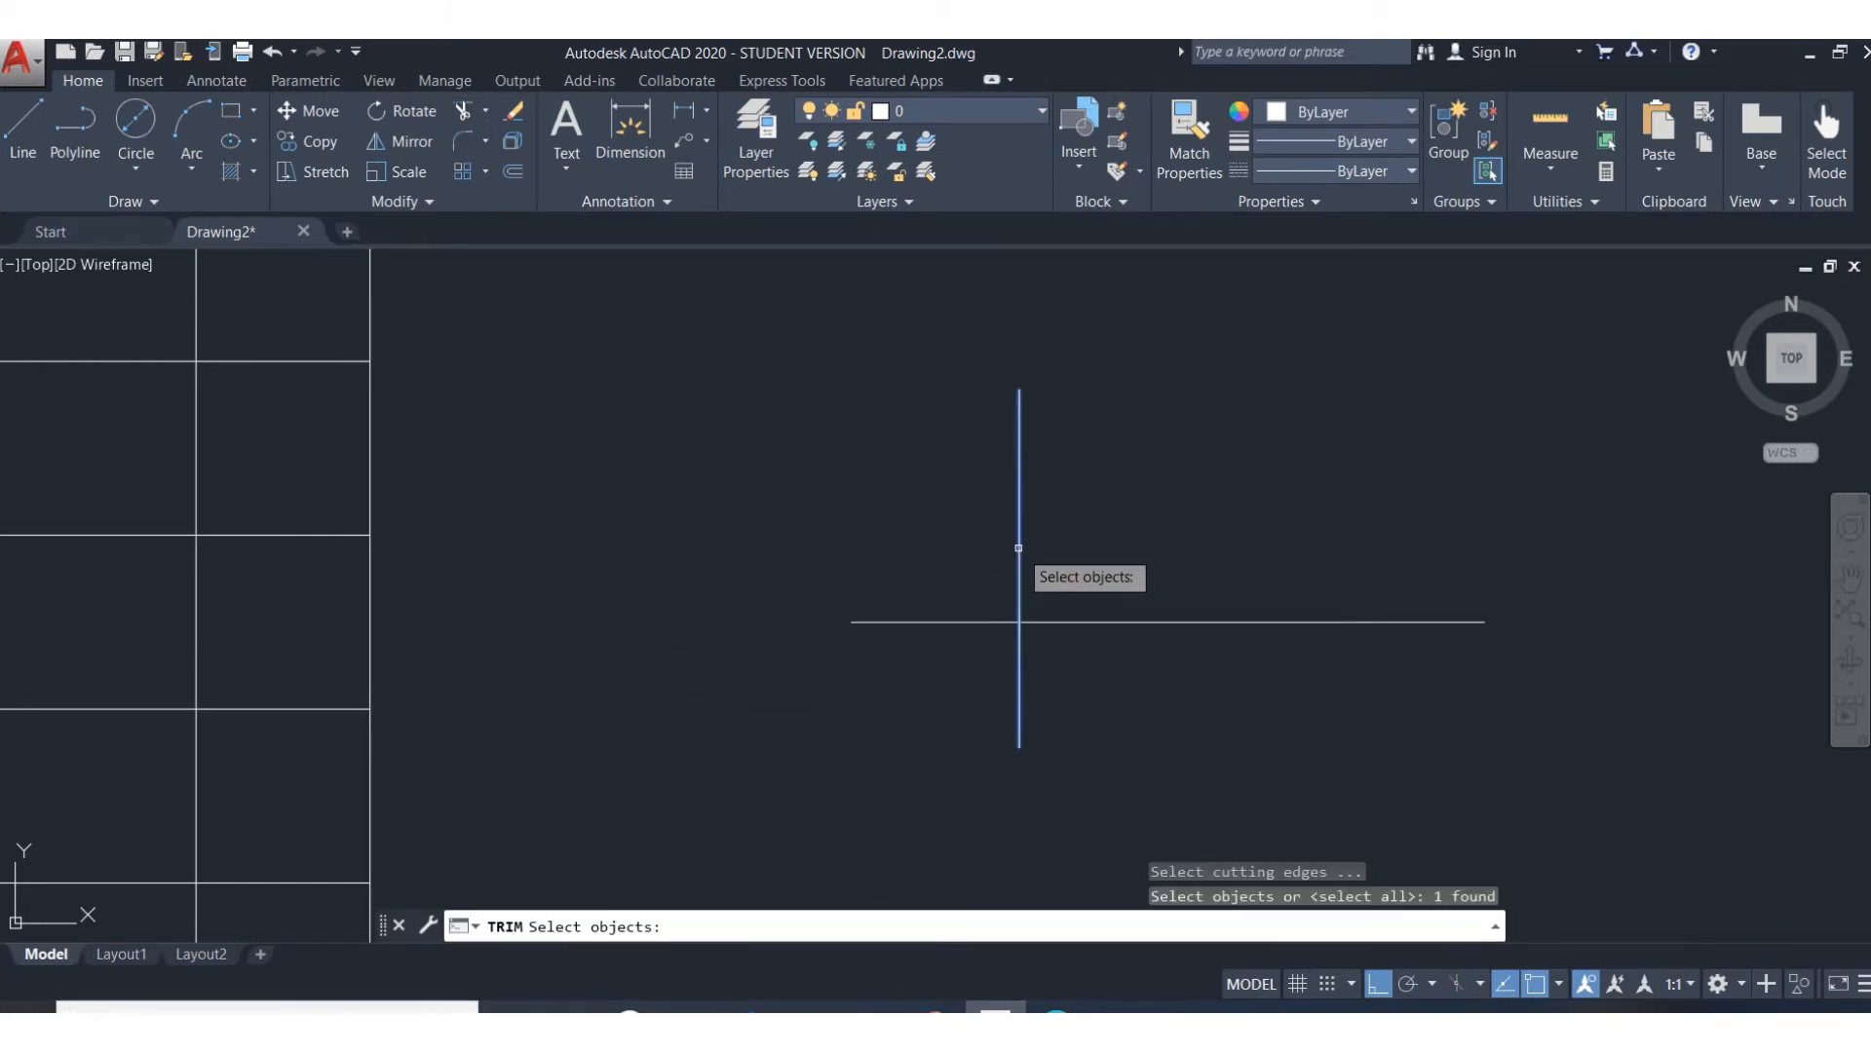
key(Return)
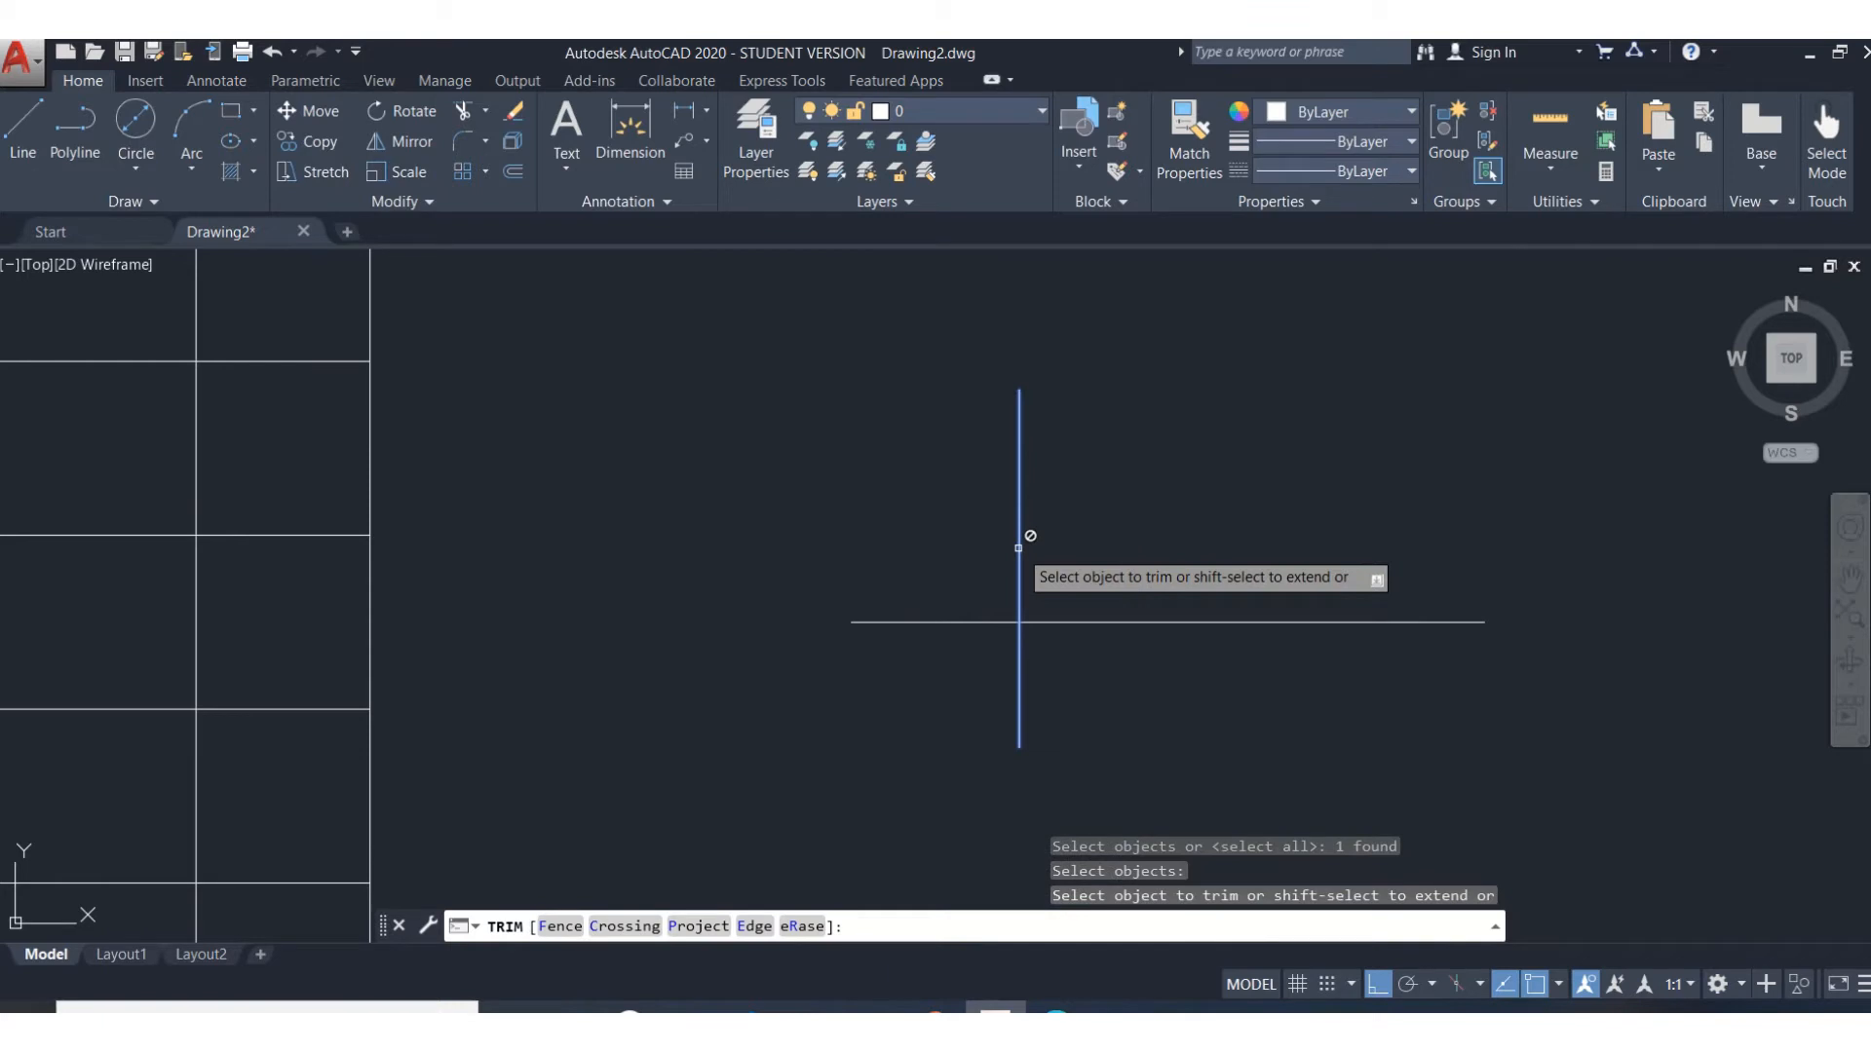
click(918, 622)
key(Return)
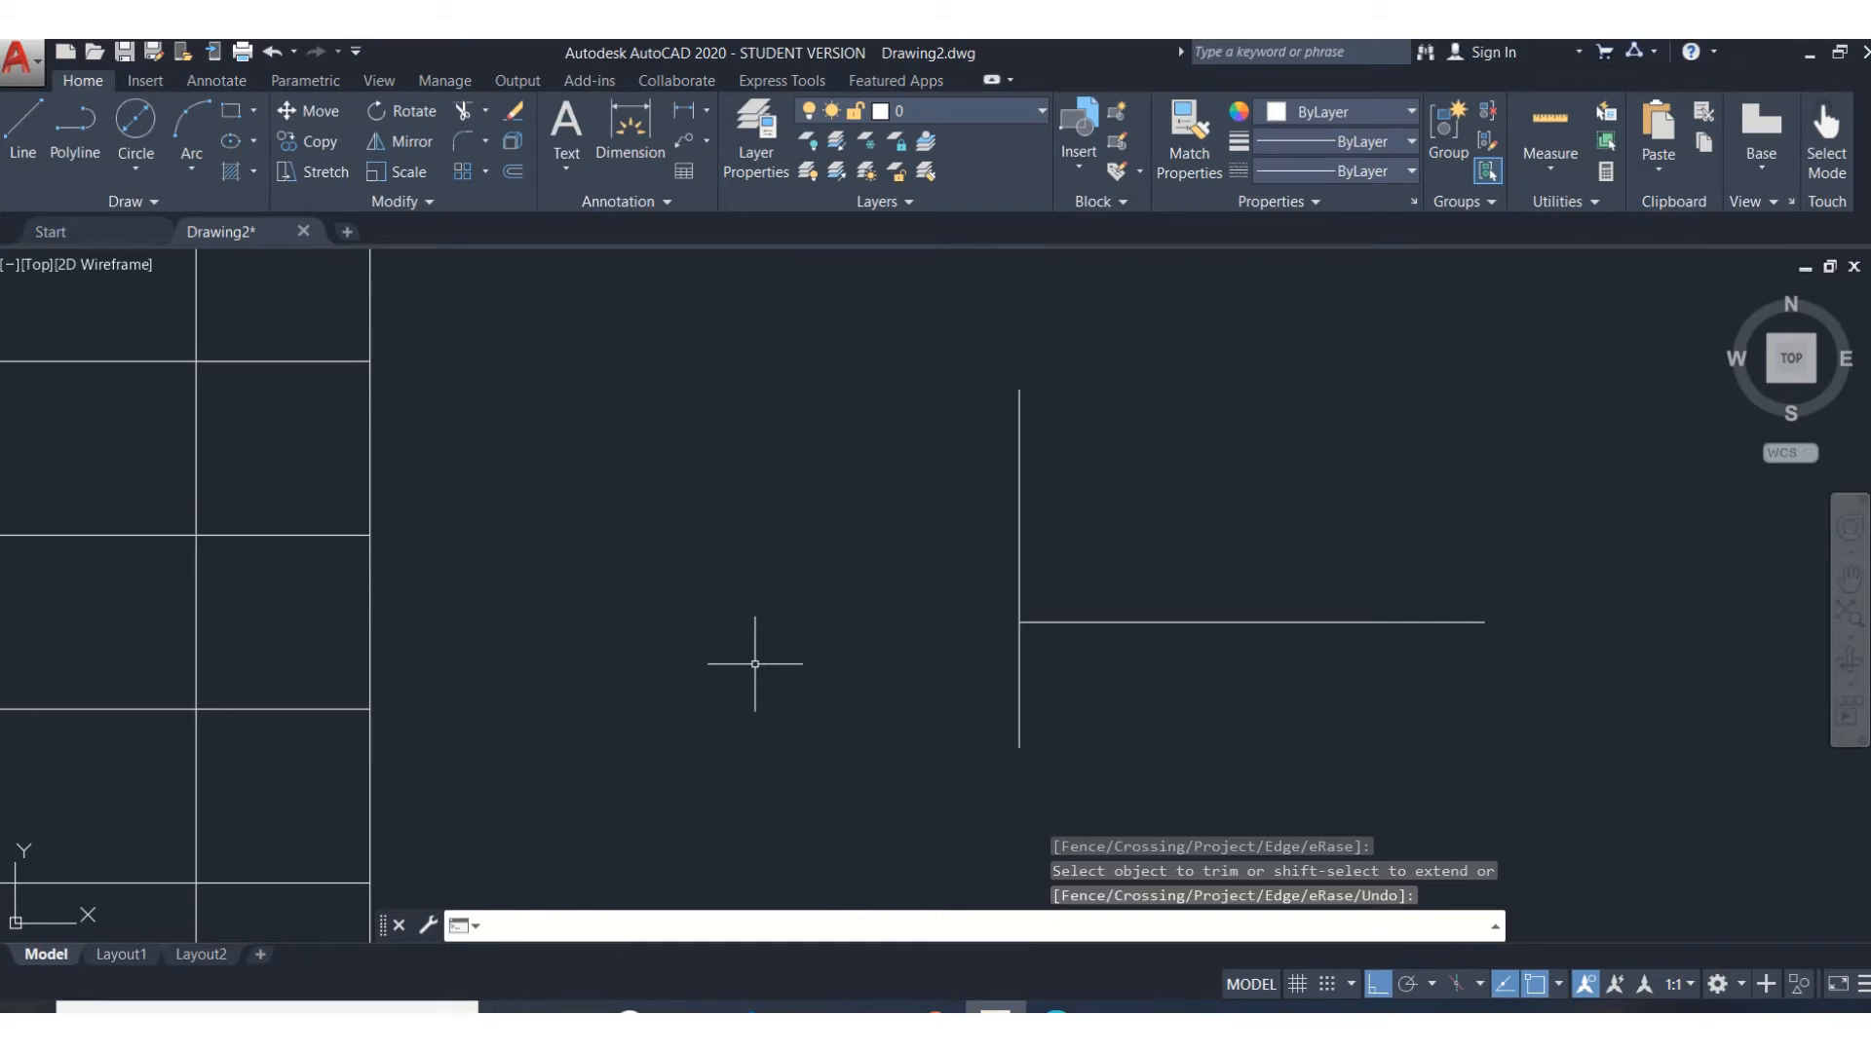
Undo the last trim, and draw a second, shorter vertical line crossing the horizontal line near its right end
click(271, 47)
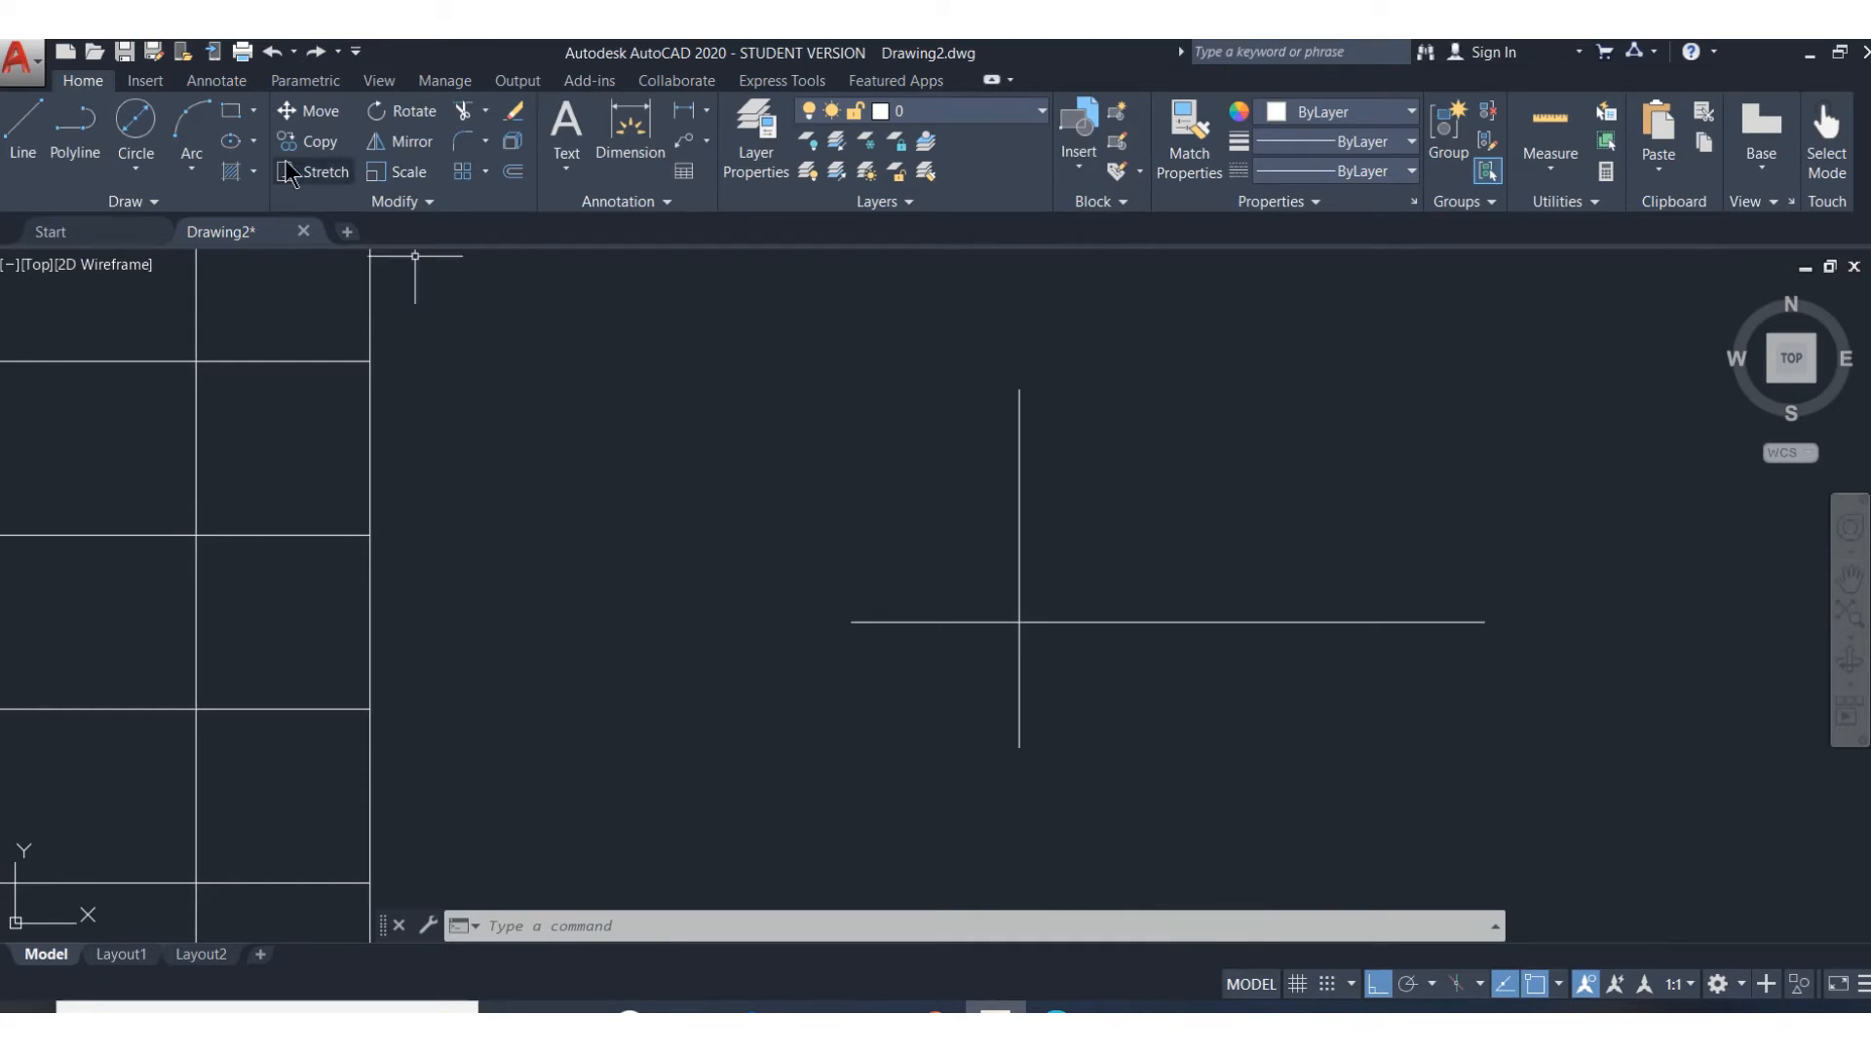
click(44, 136)
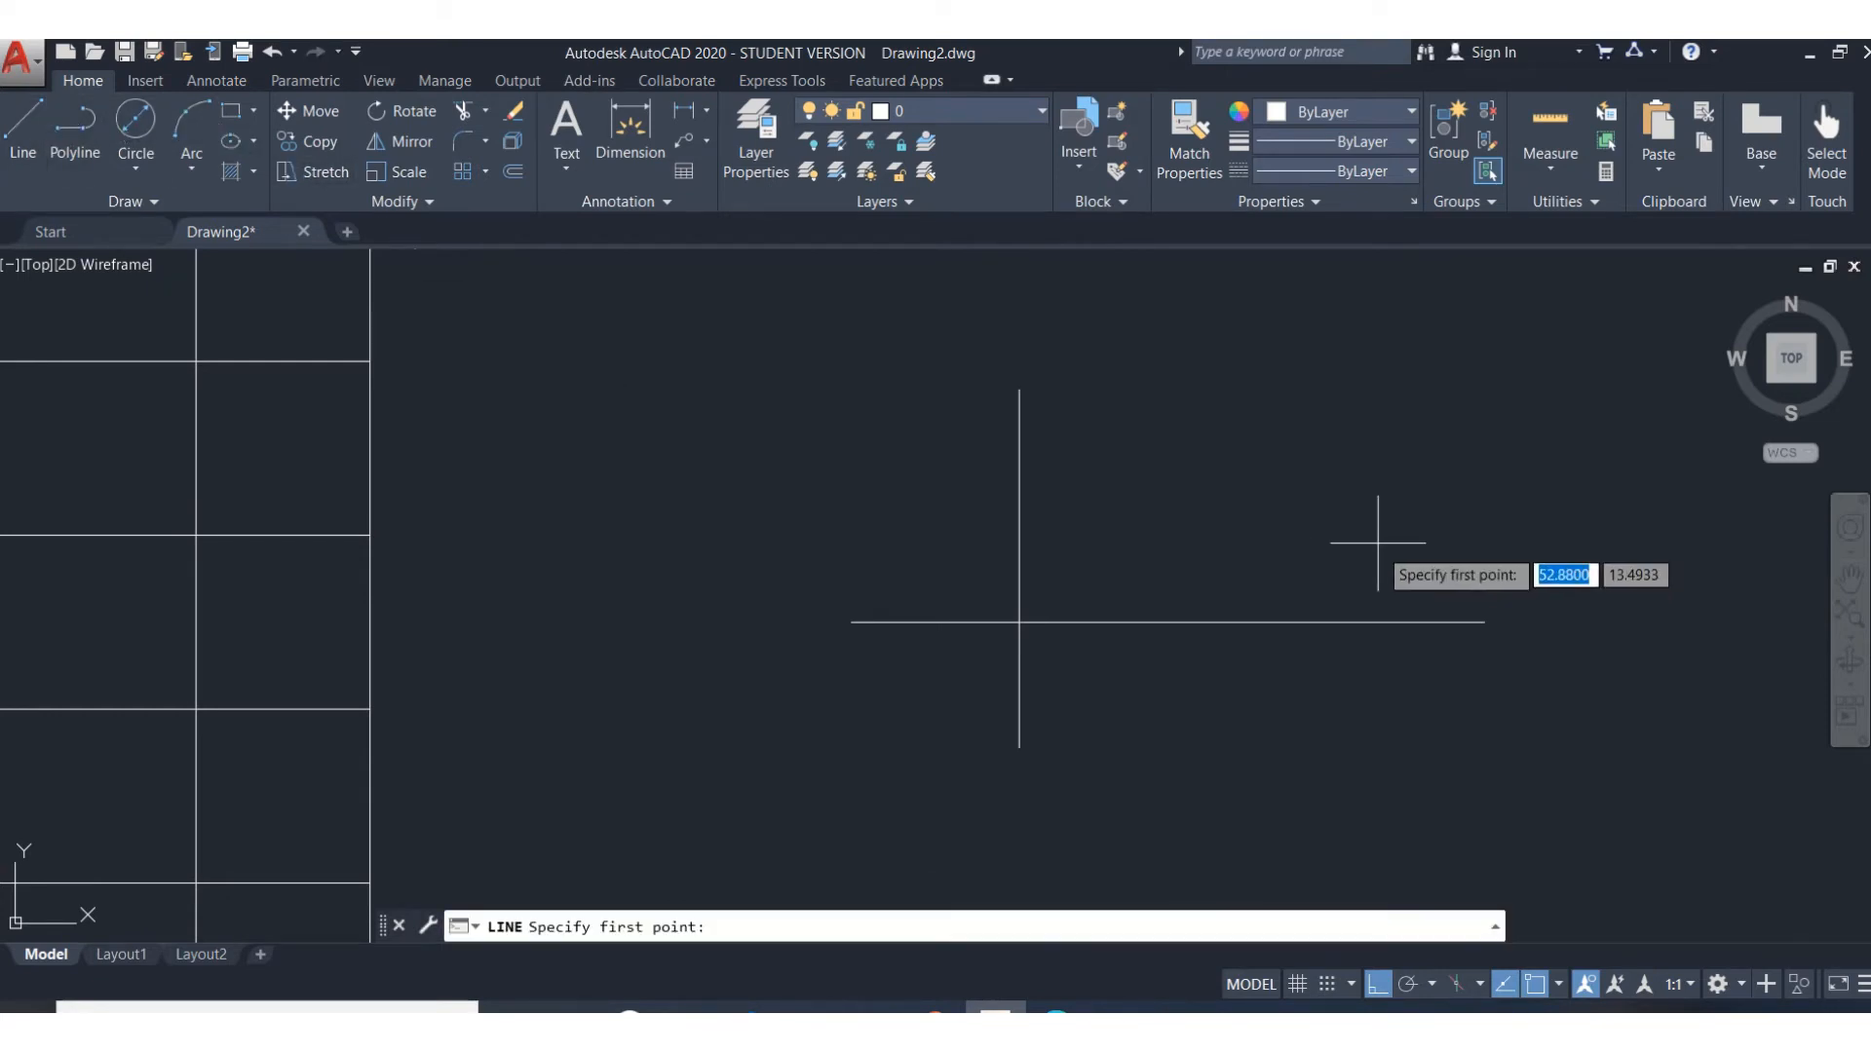
click(1337, 494)
click(1369, 684)
key(Return)
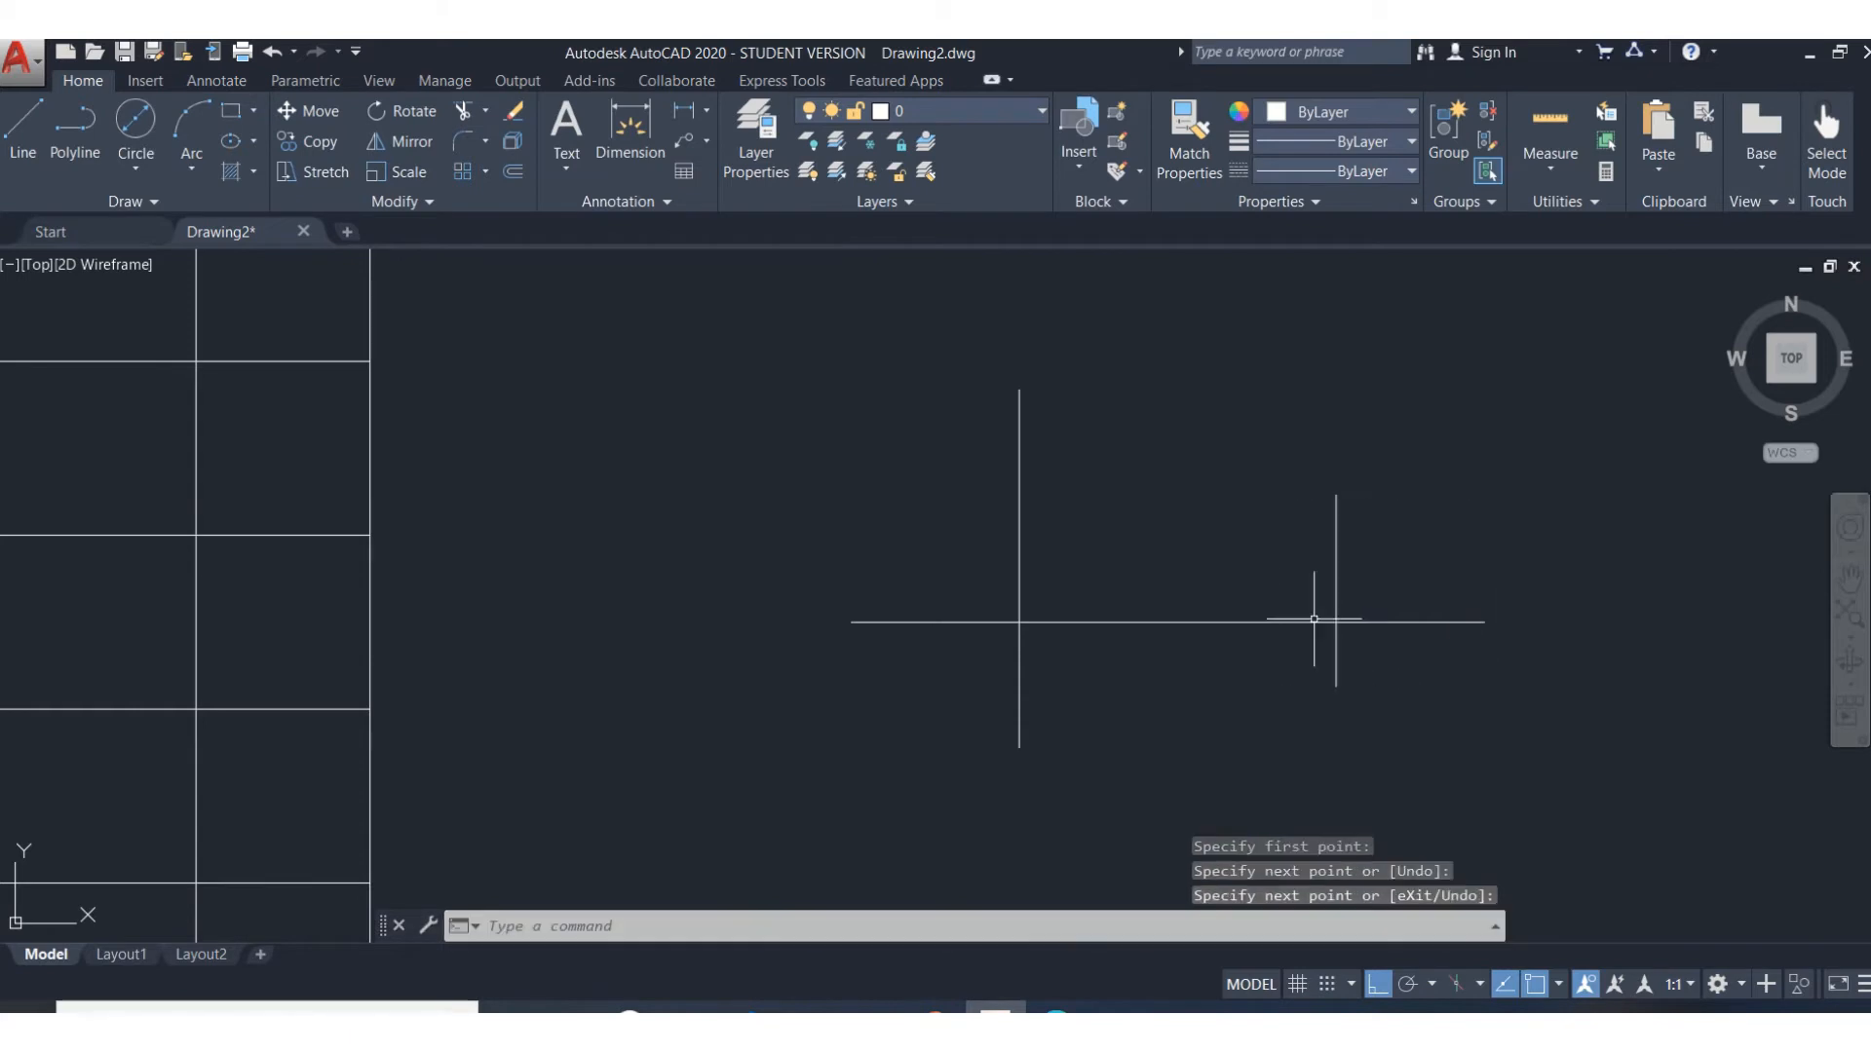
Draw a second horizontal line above the first one, crossing both vertical lines
key(Return)
click(960, 523)
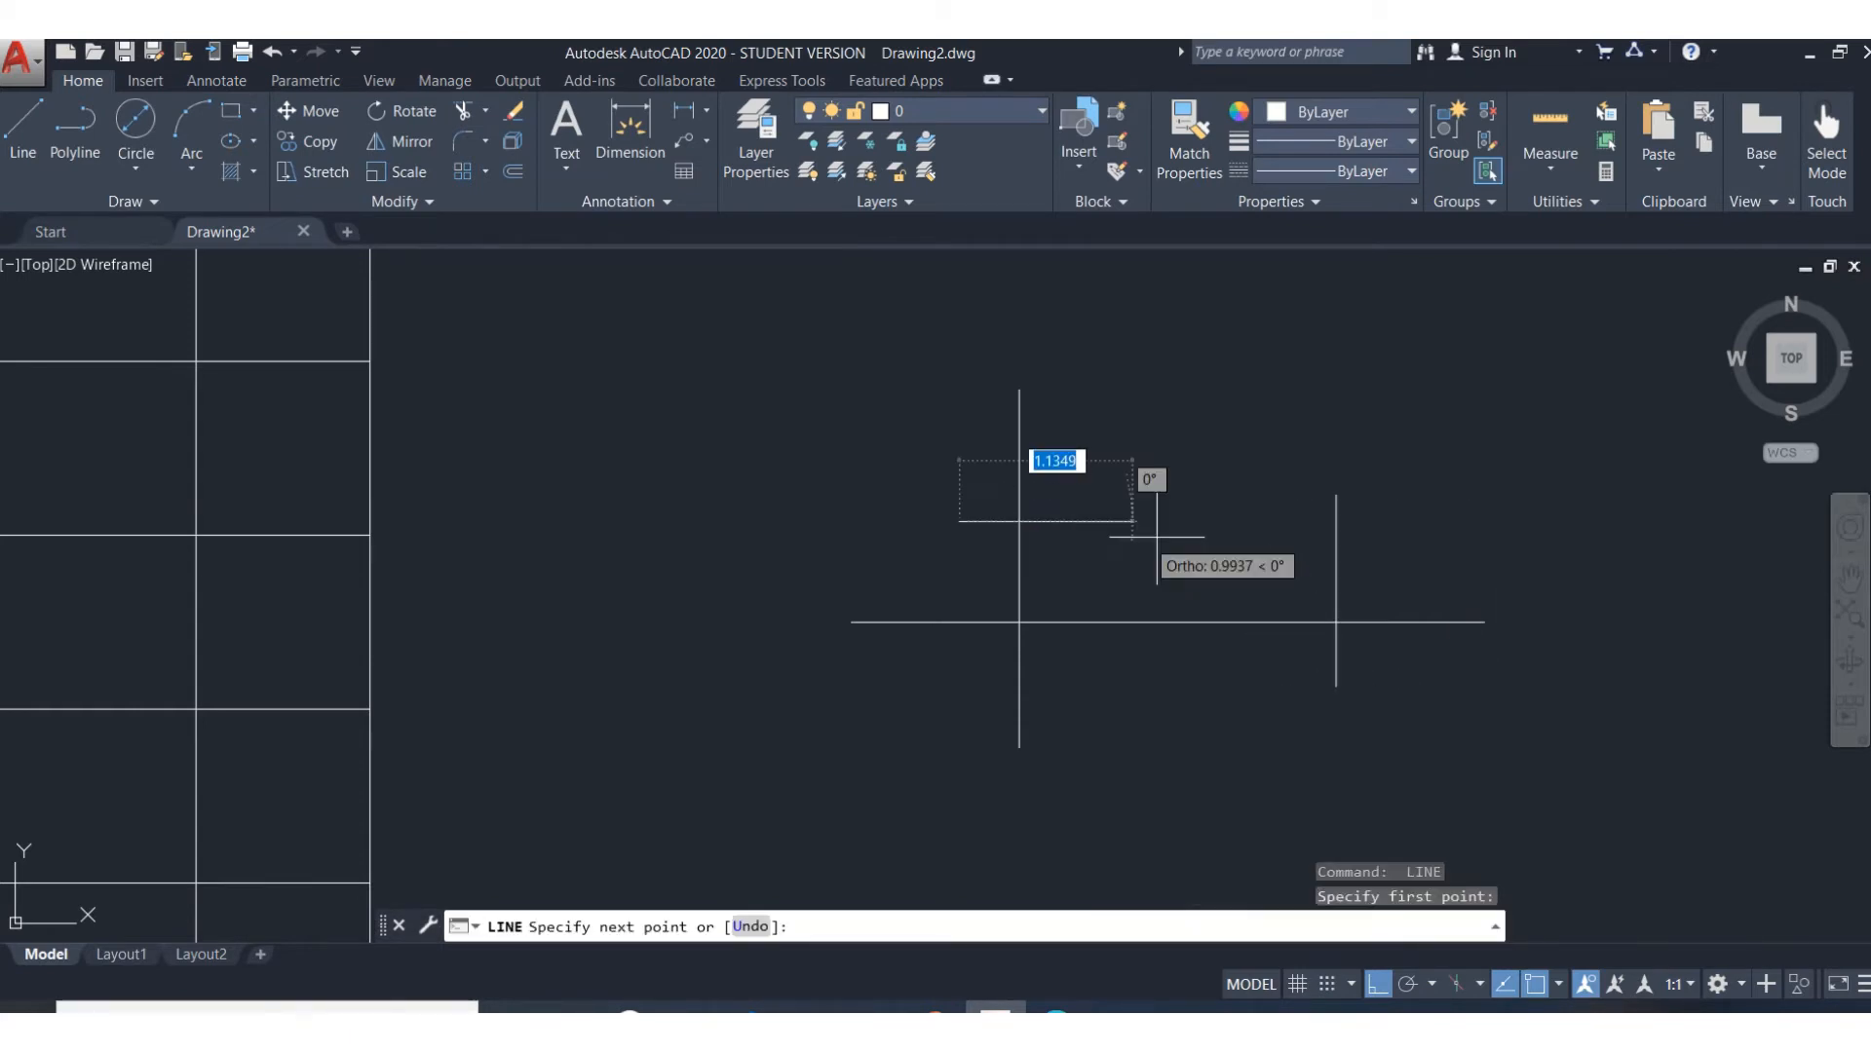
click(1477, 522)
key(Return)
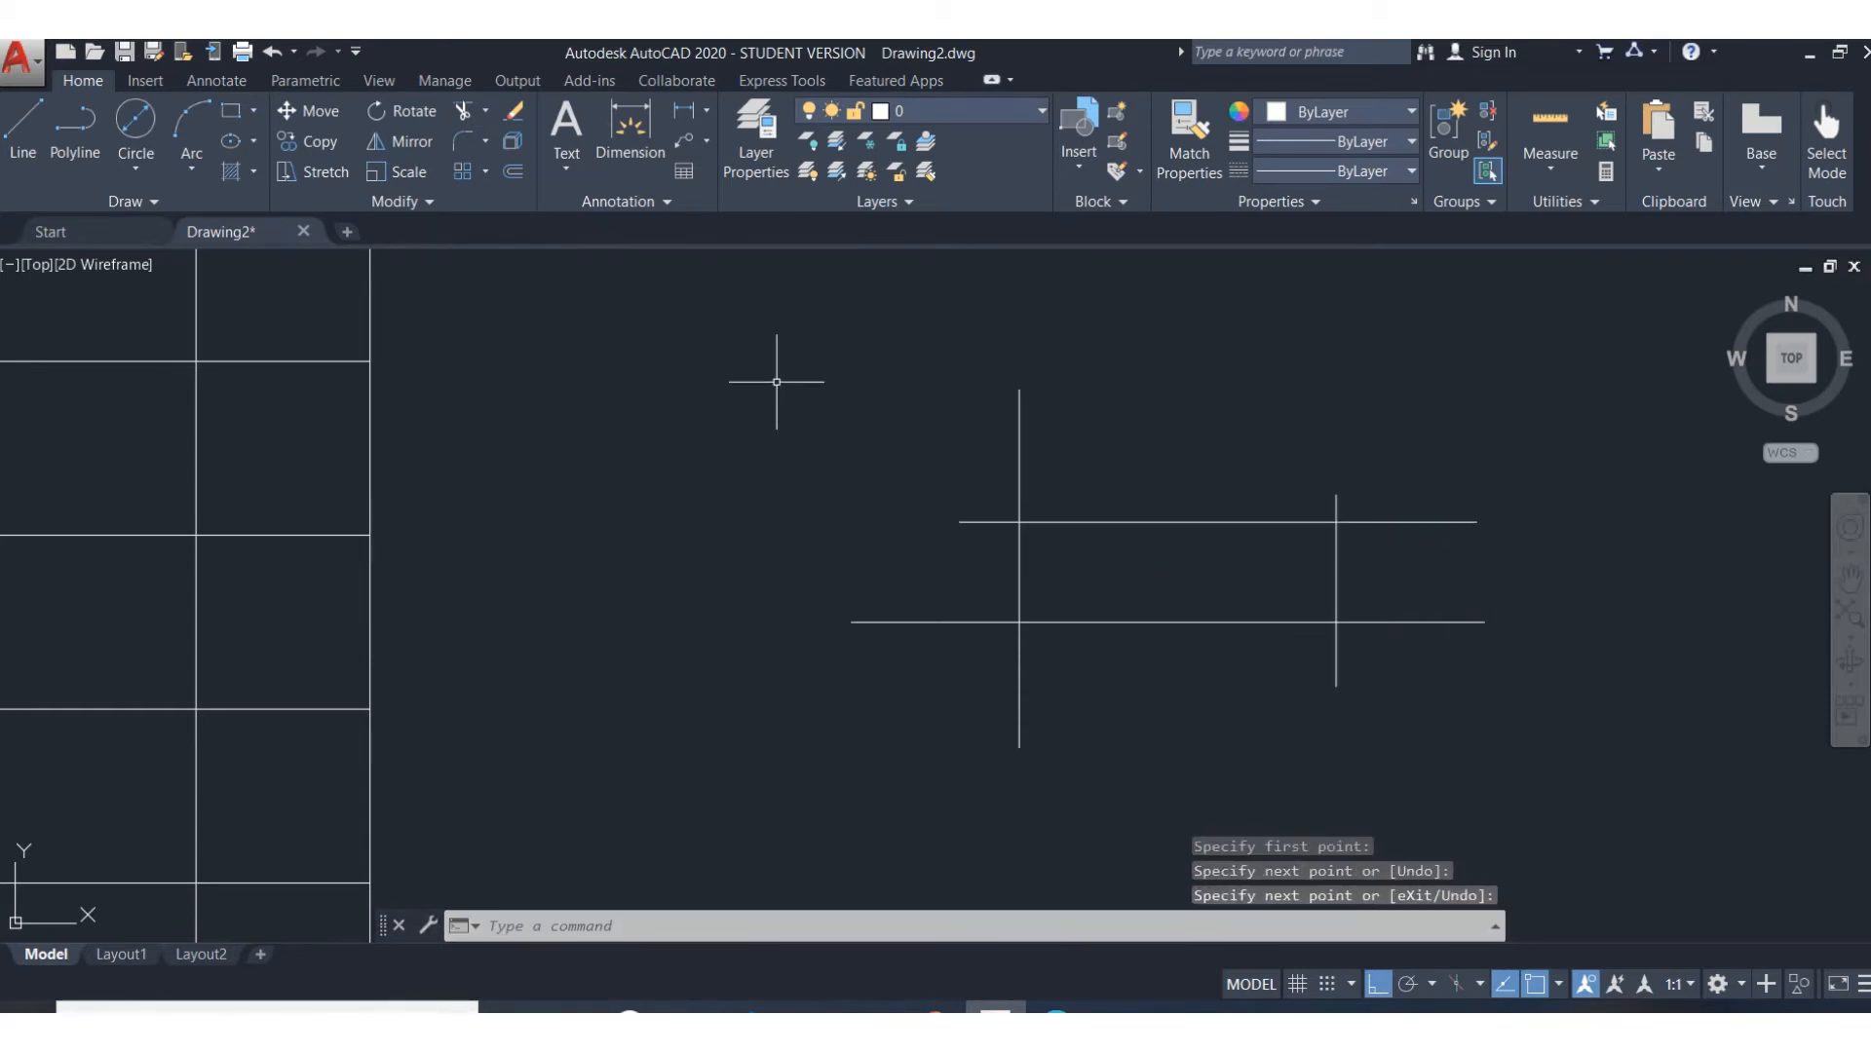
With all four crossing lines as cutting edges, trim the overhanging ends at the two upper corners
click(468, 112)
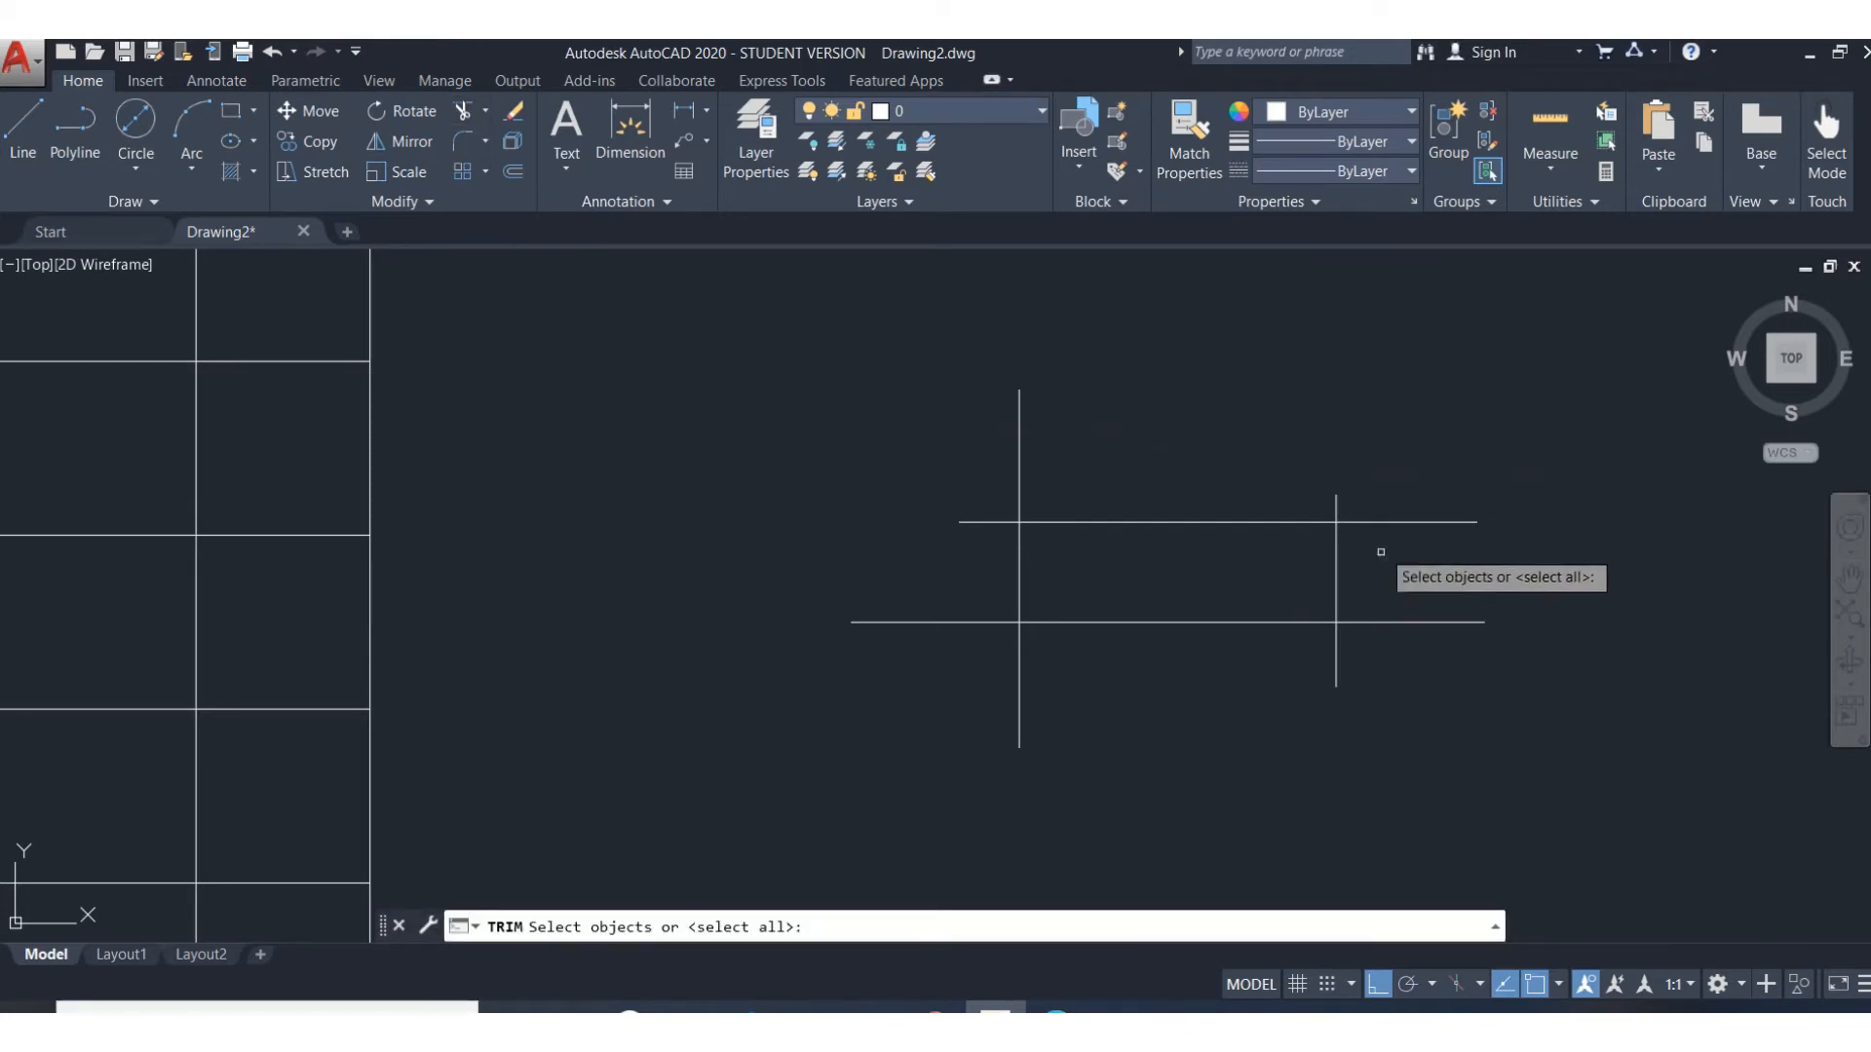
click(768, 333)
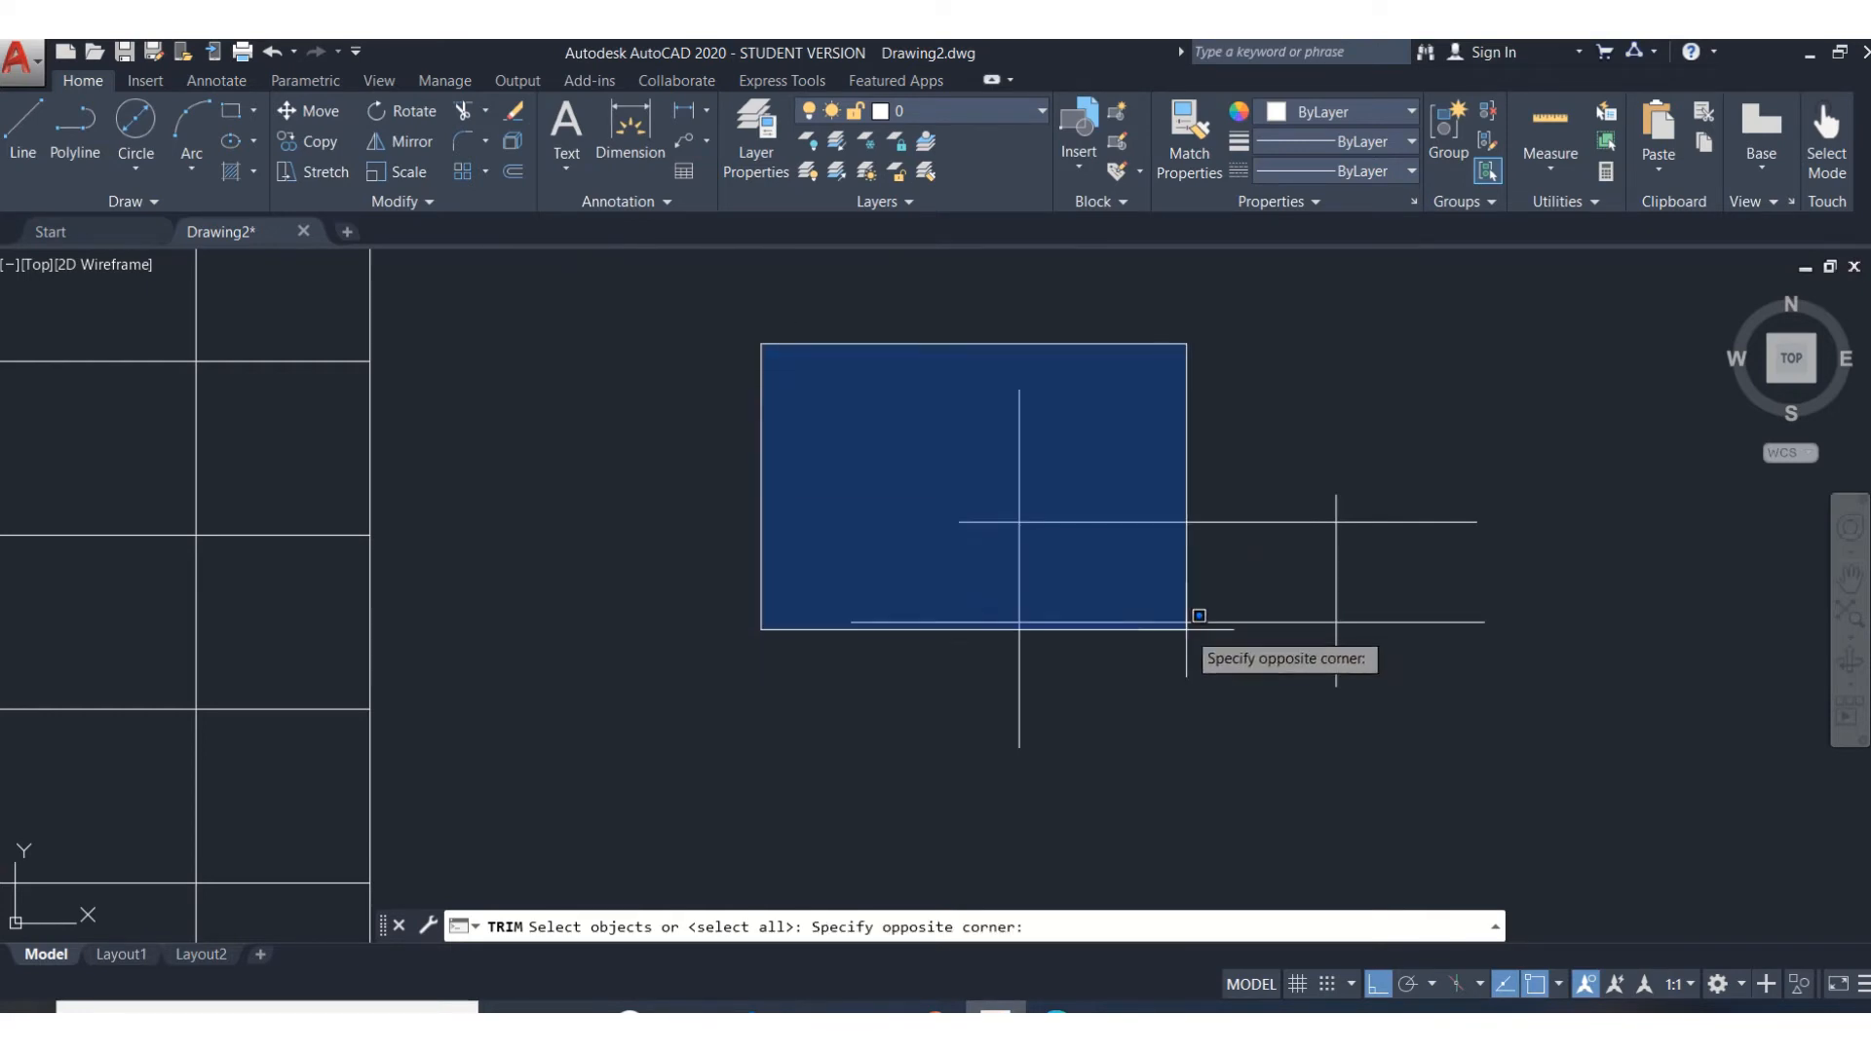
click(1557, 795)
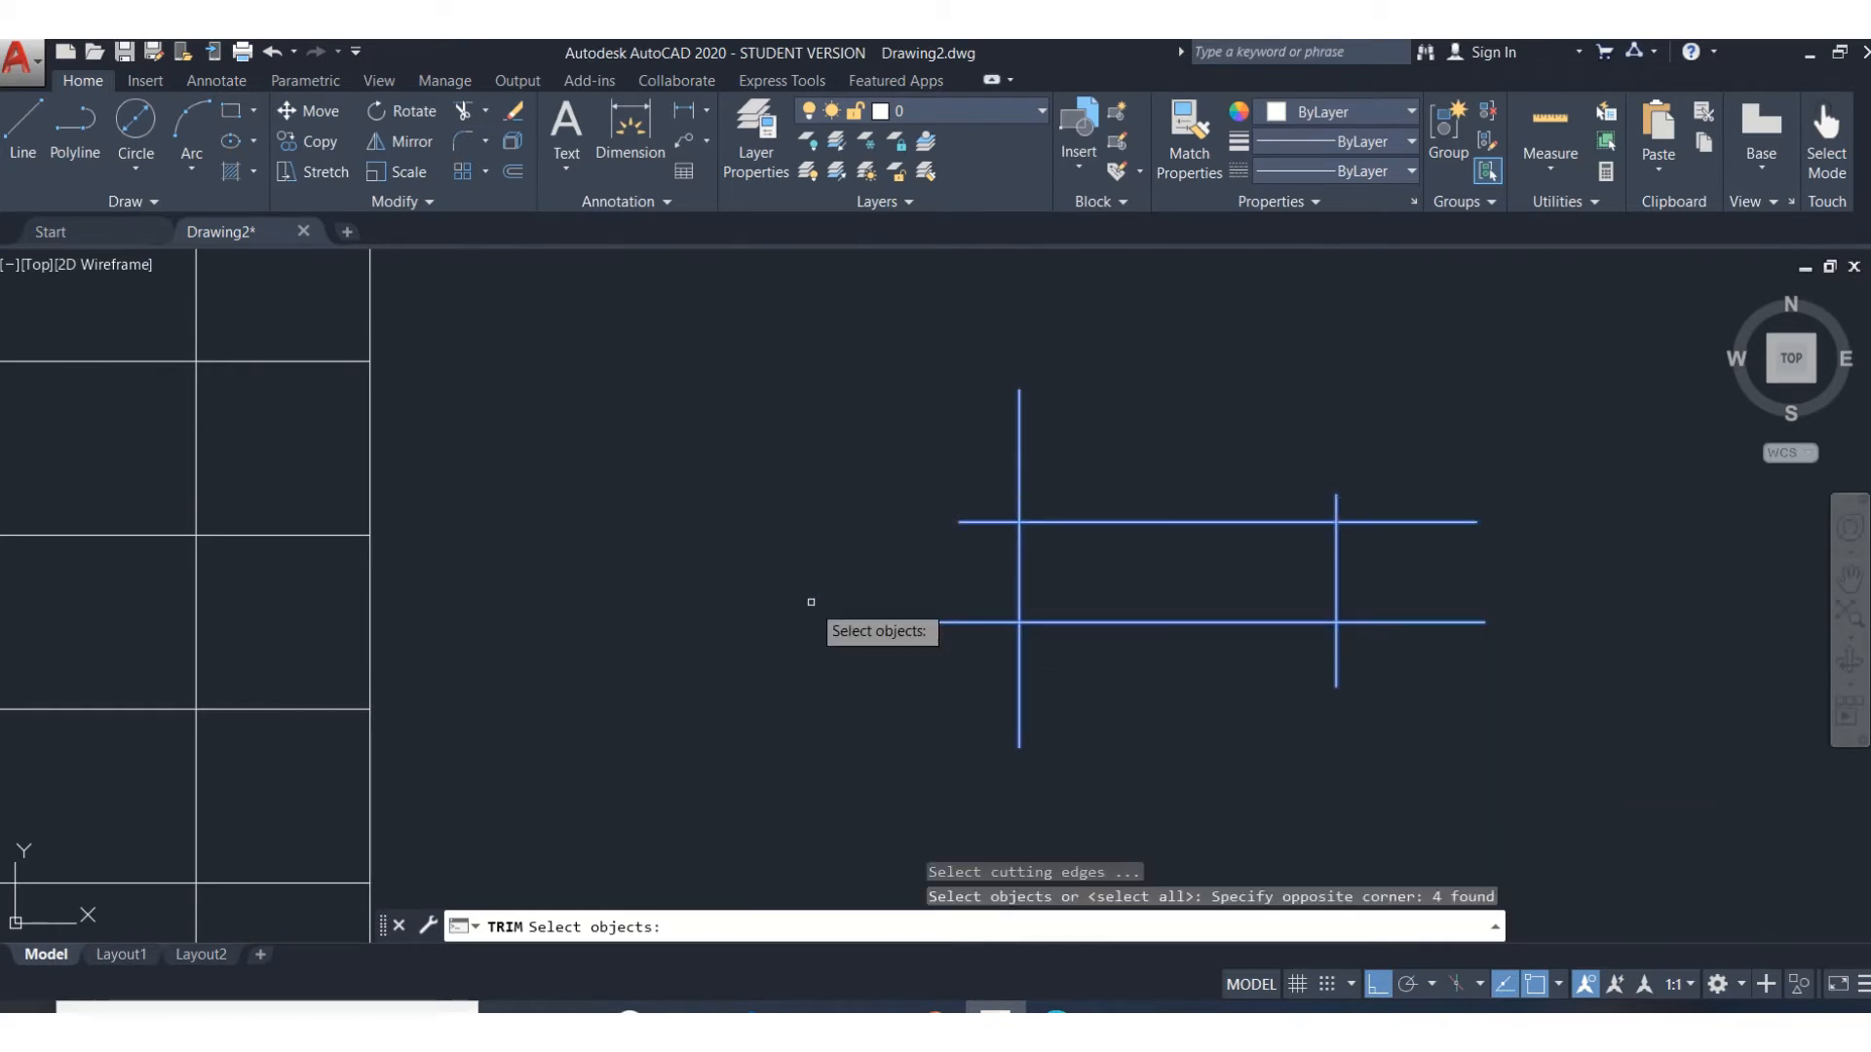
key(Return)
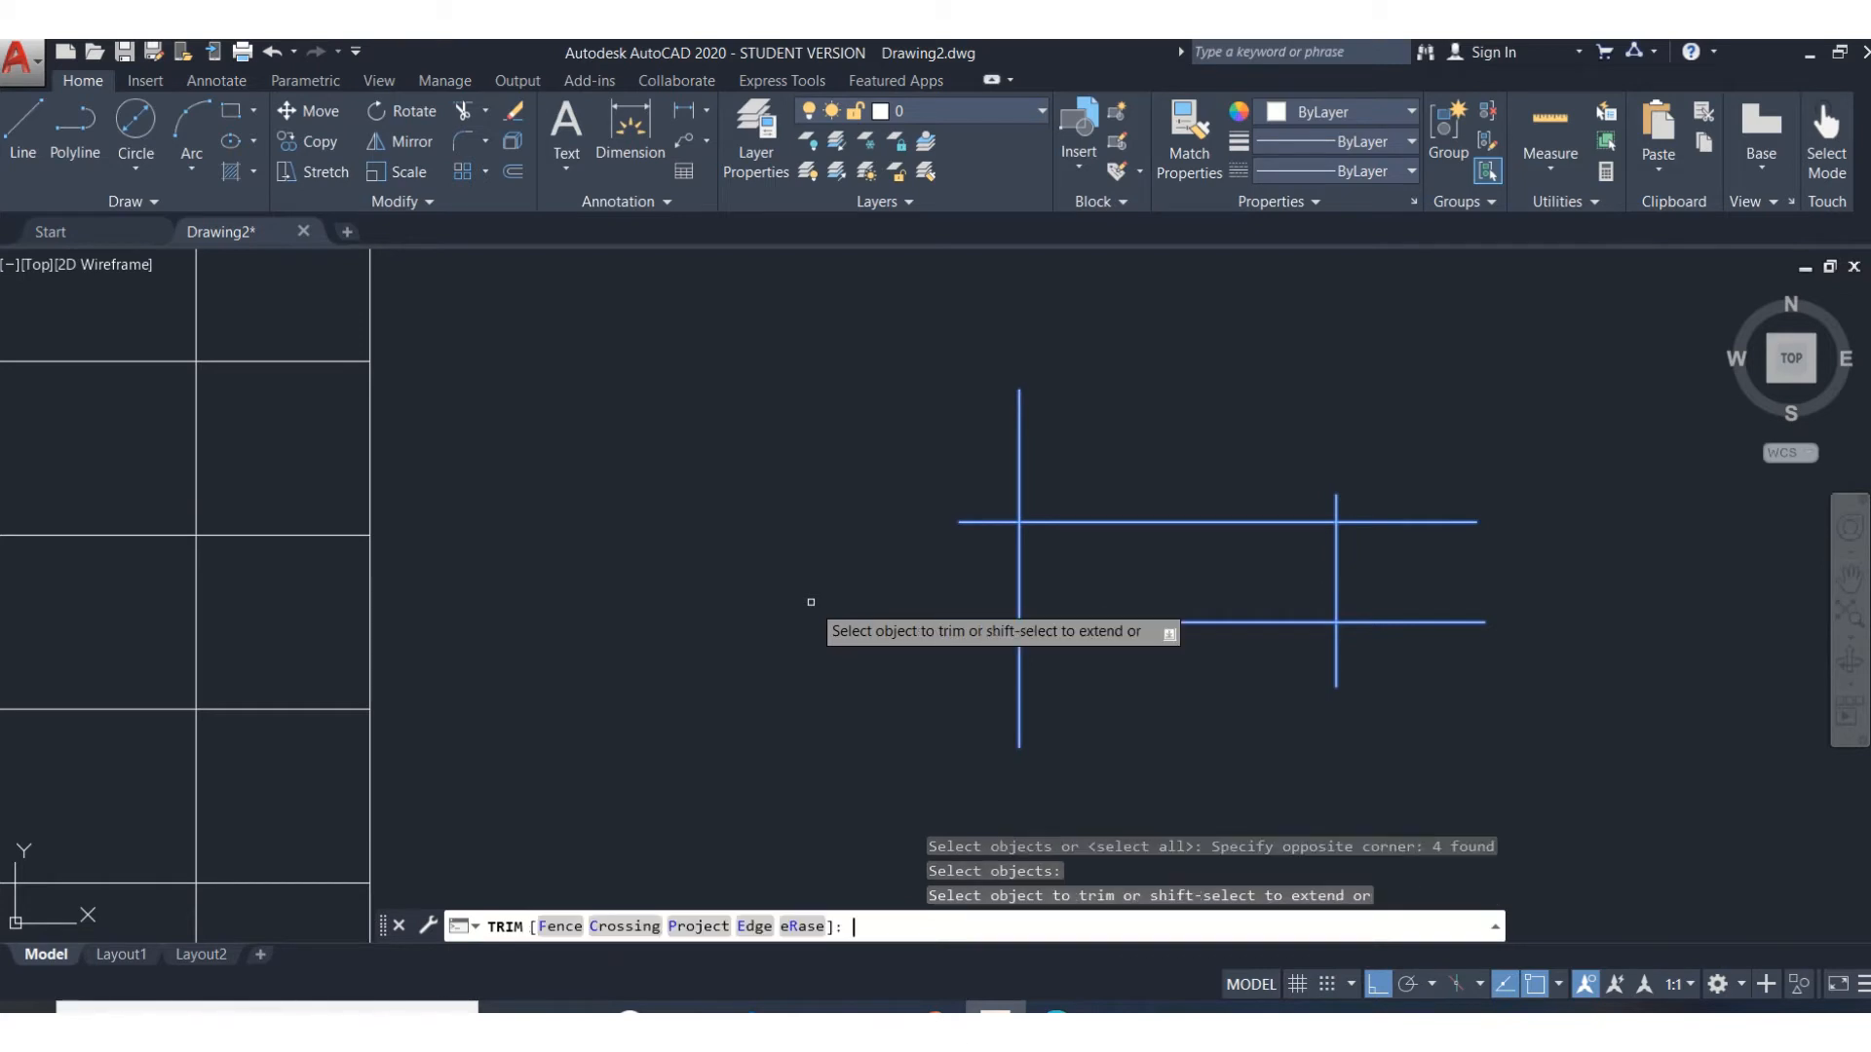
click(975, 523)
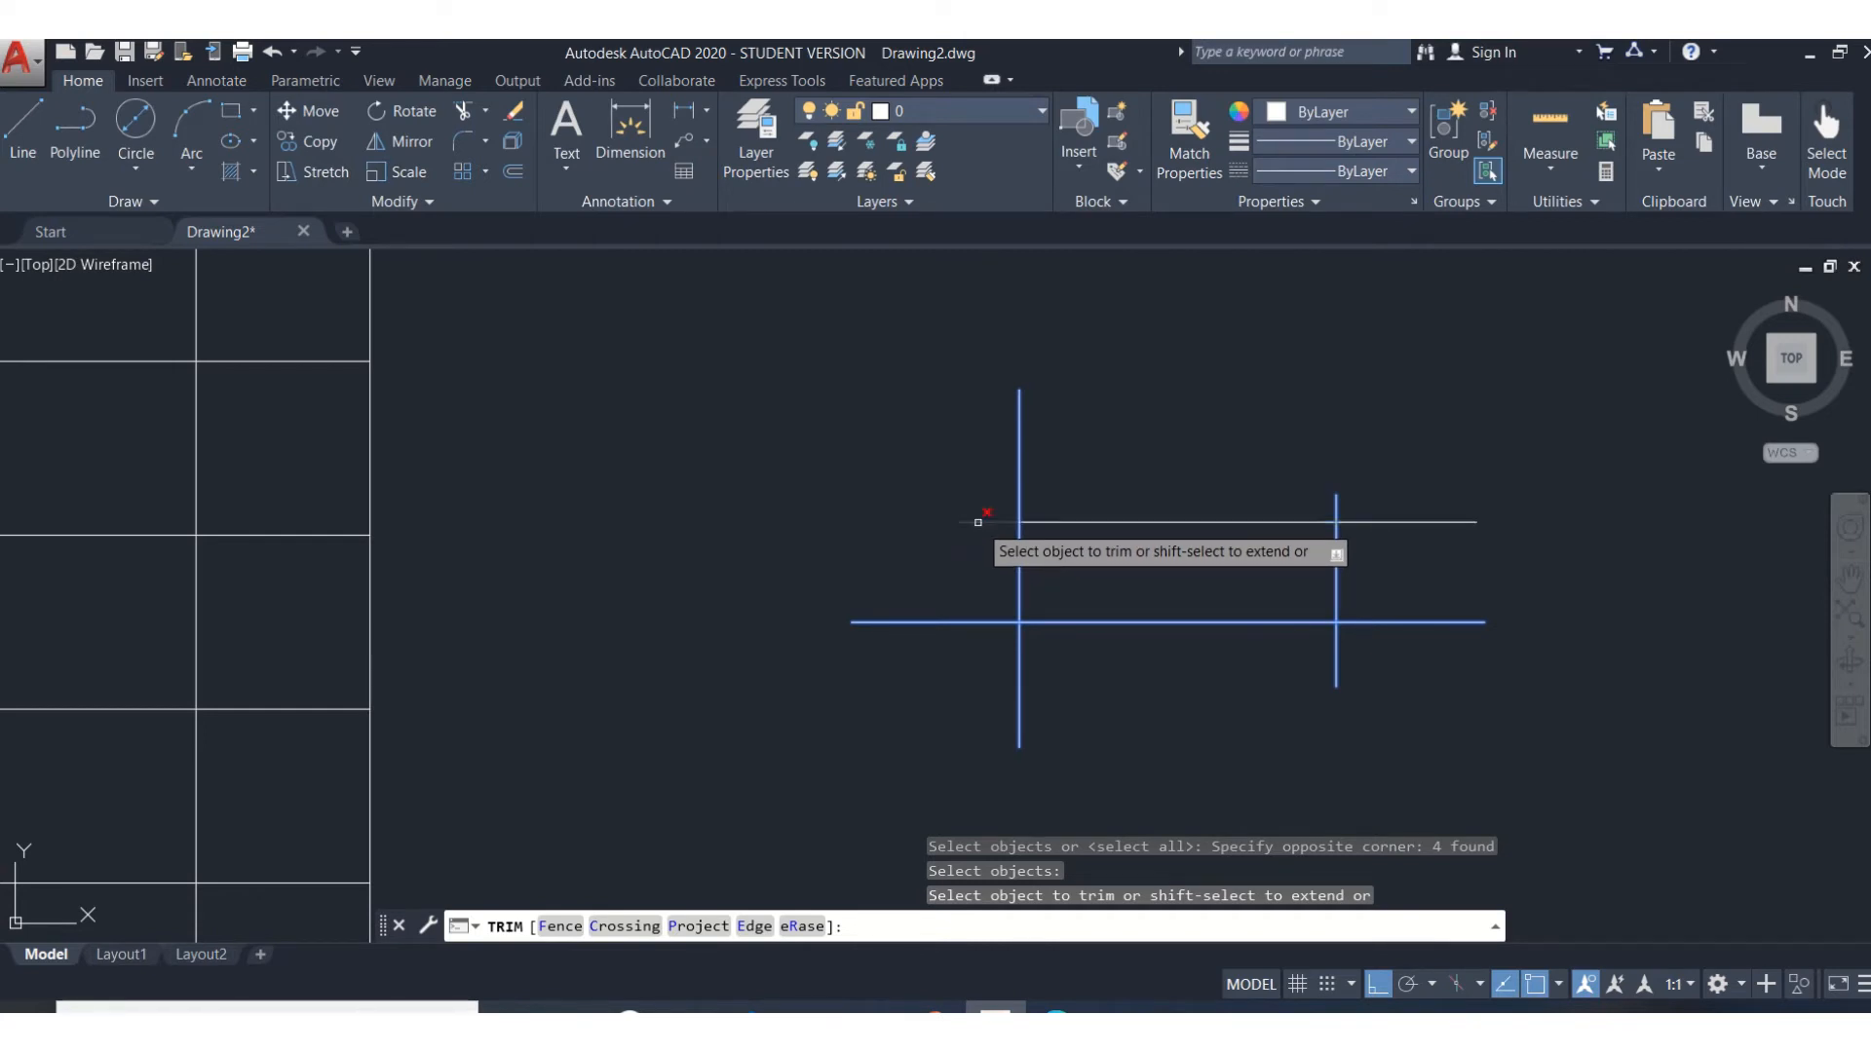
click(1016, 460)
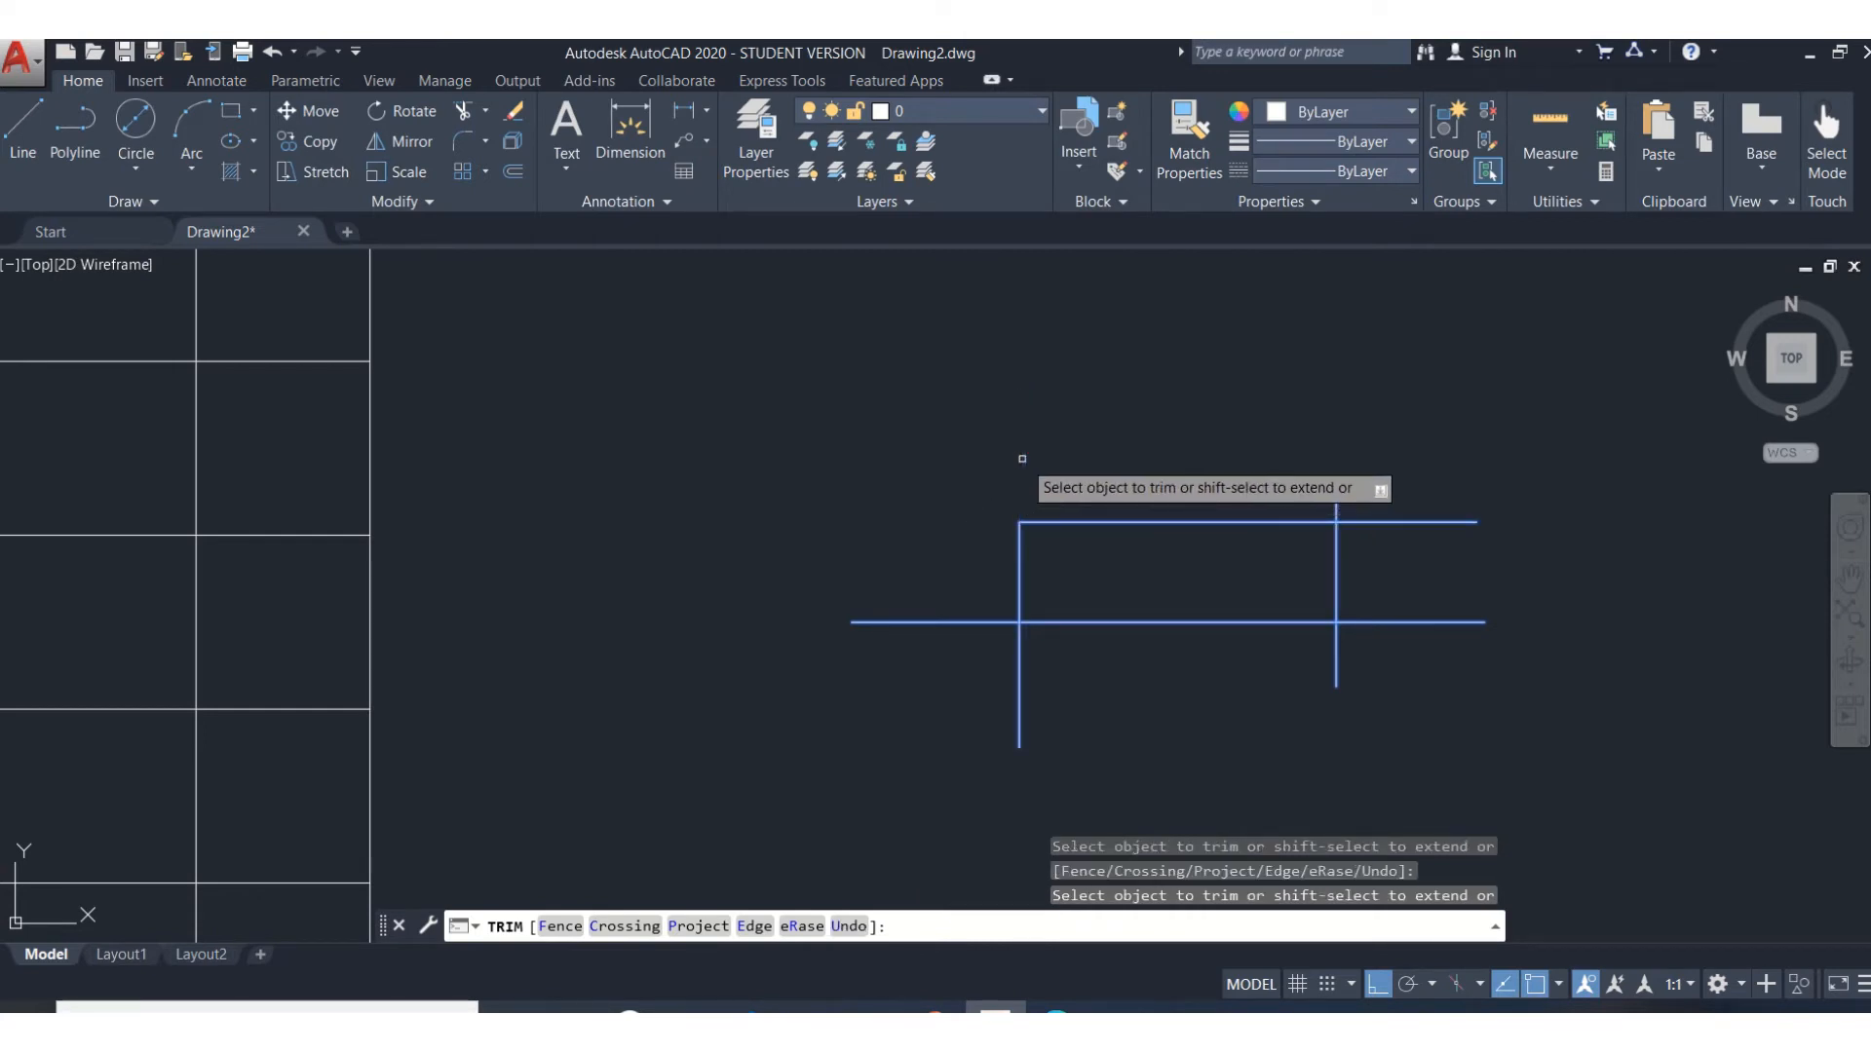
click(1338, 513)
click(1364, 520)
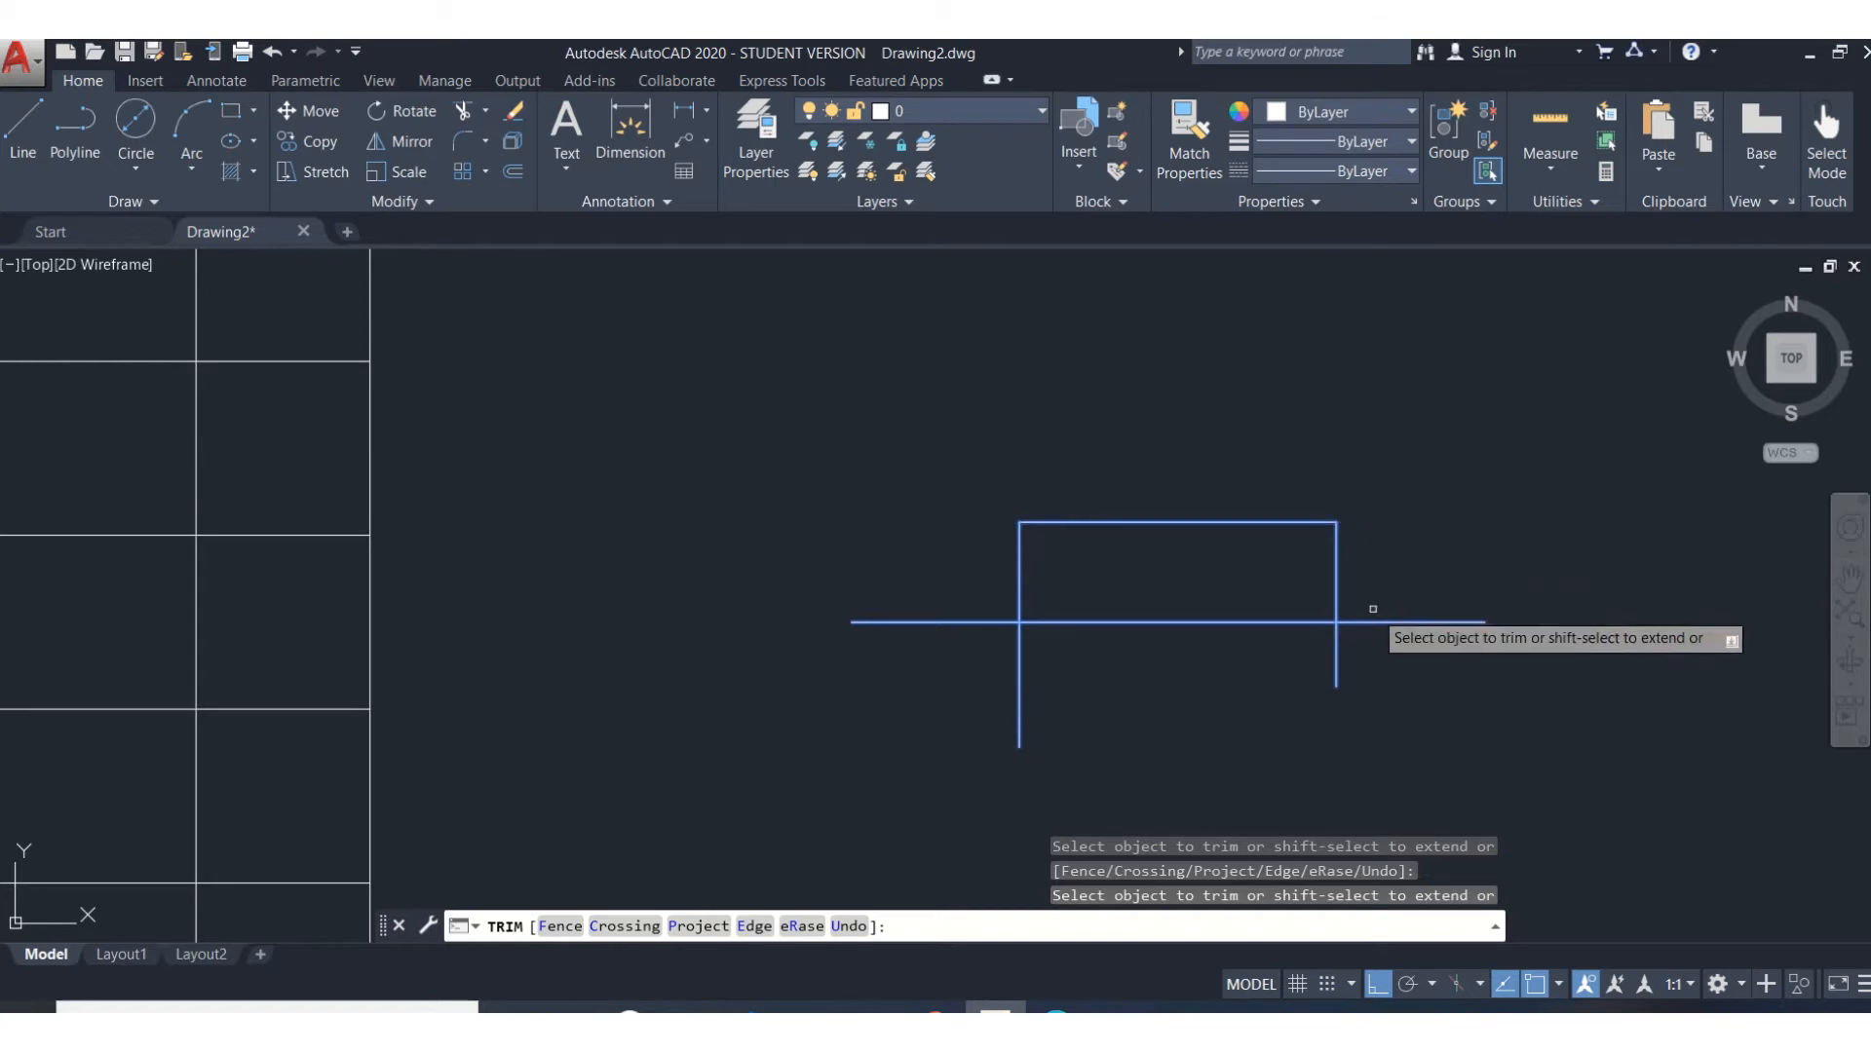
Trim the overhanging ends at the two lower corners, finish the Trim command, and undo all of its cuts
click(1376, 623)
click(1336, 651)
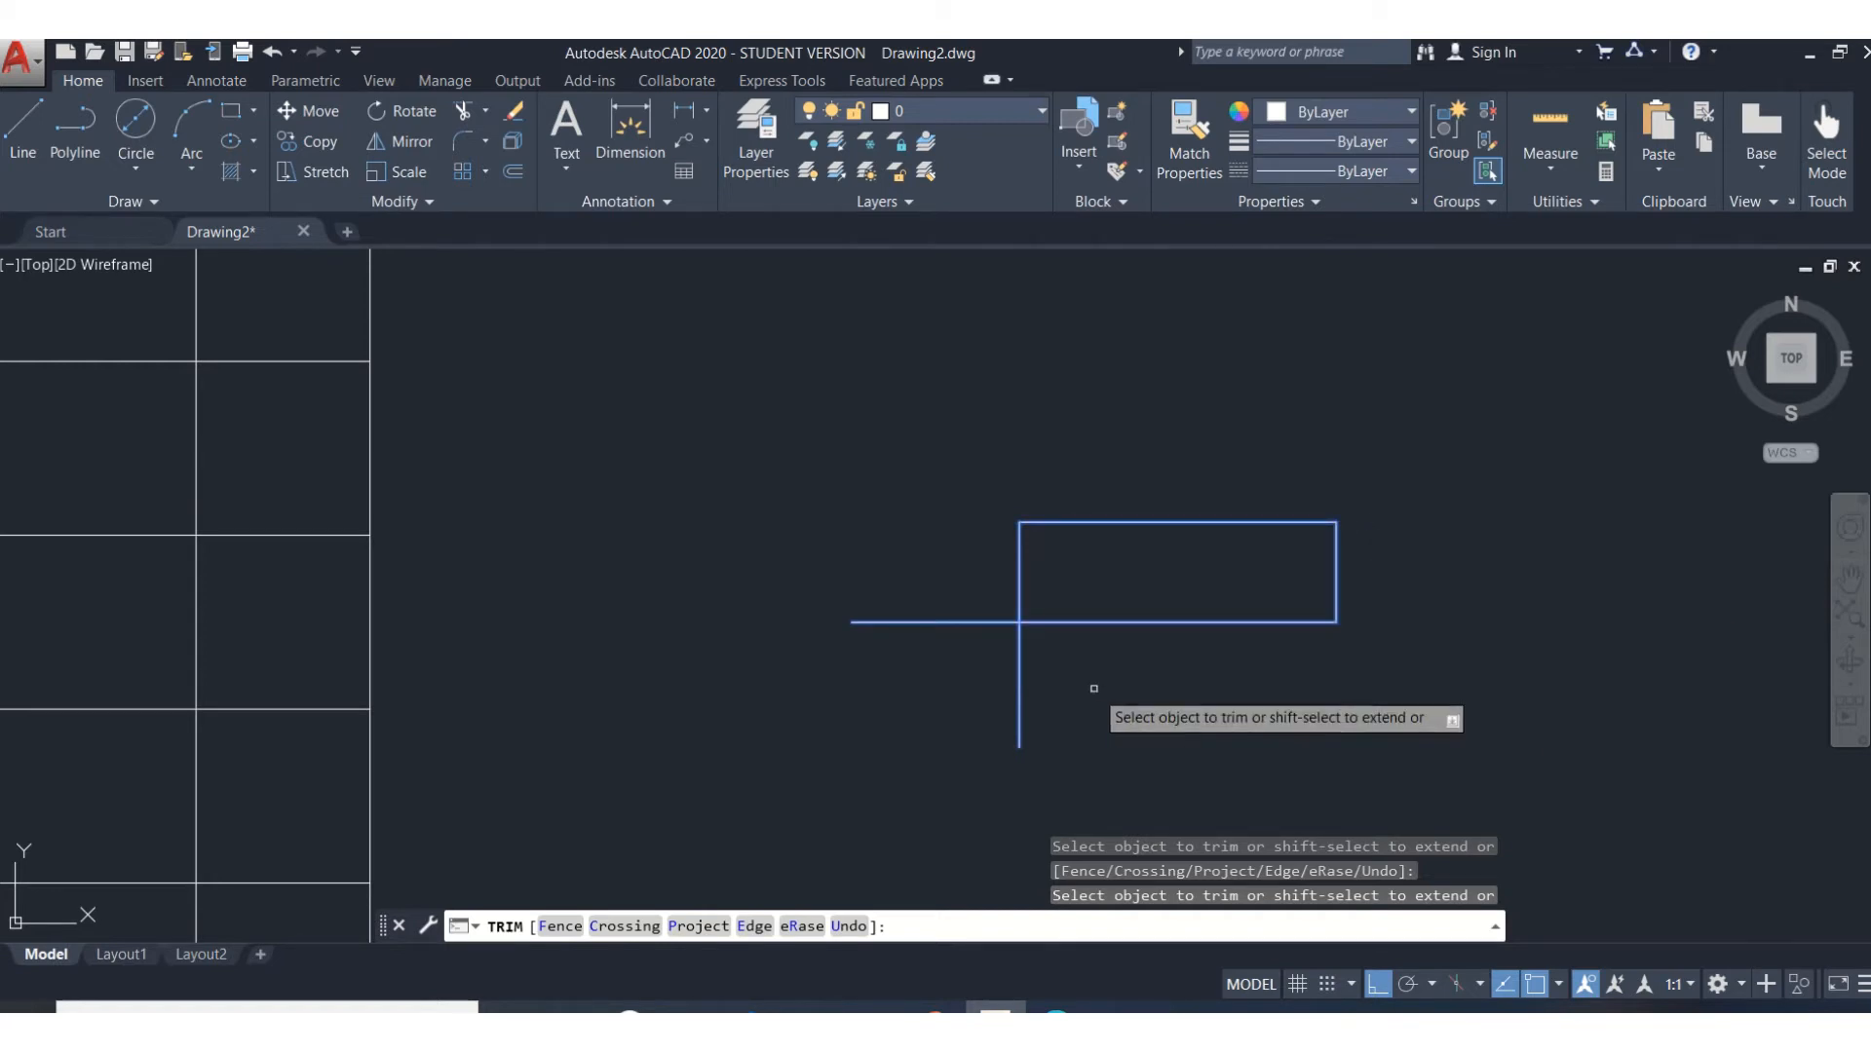
click(1013, 651)
click(994, 624)
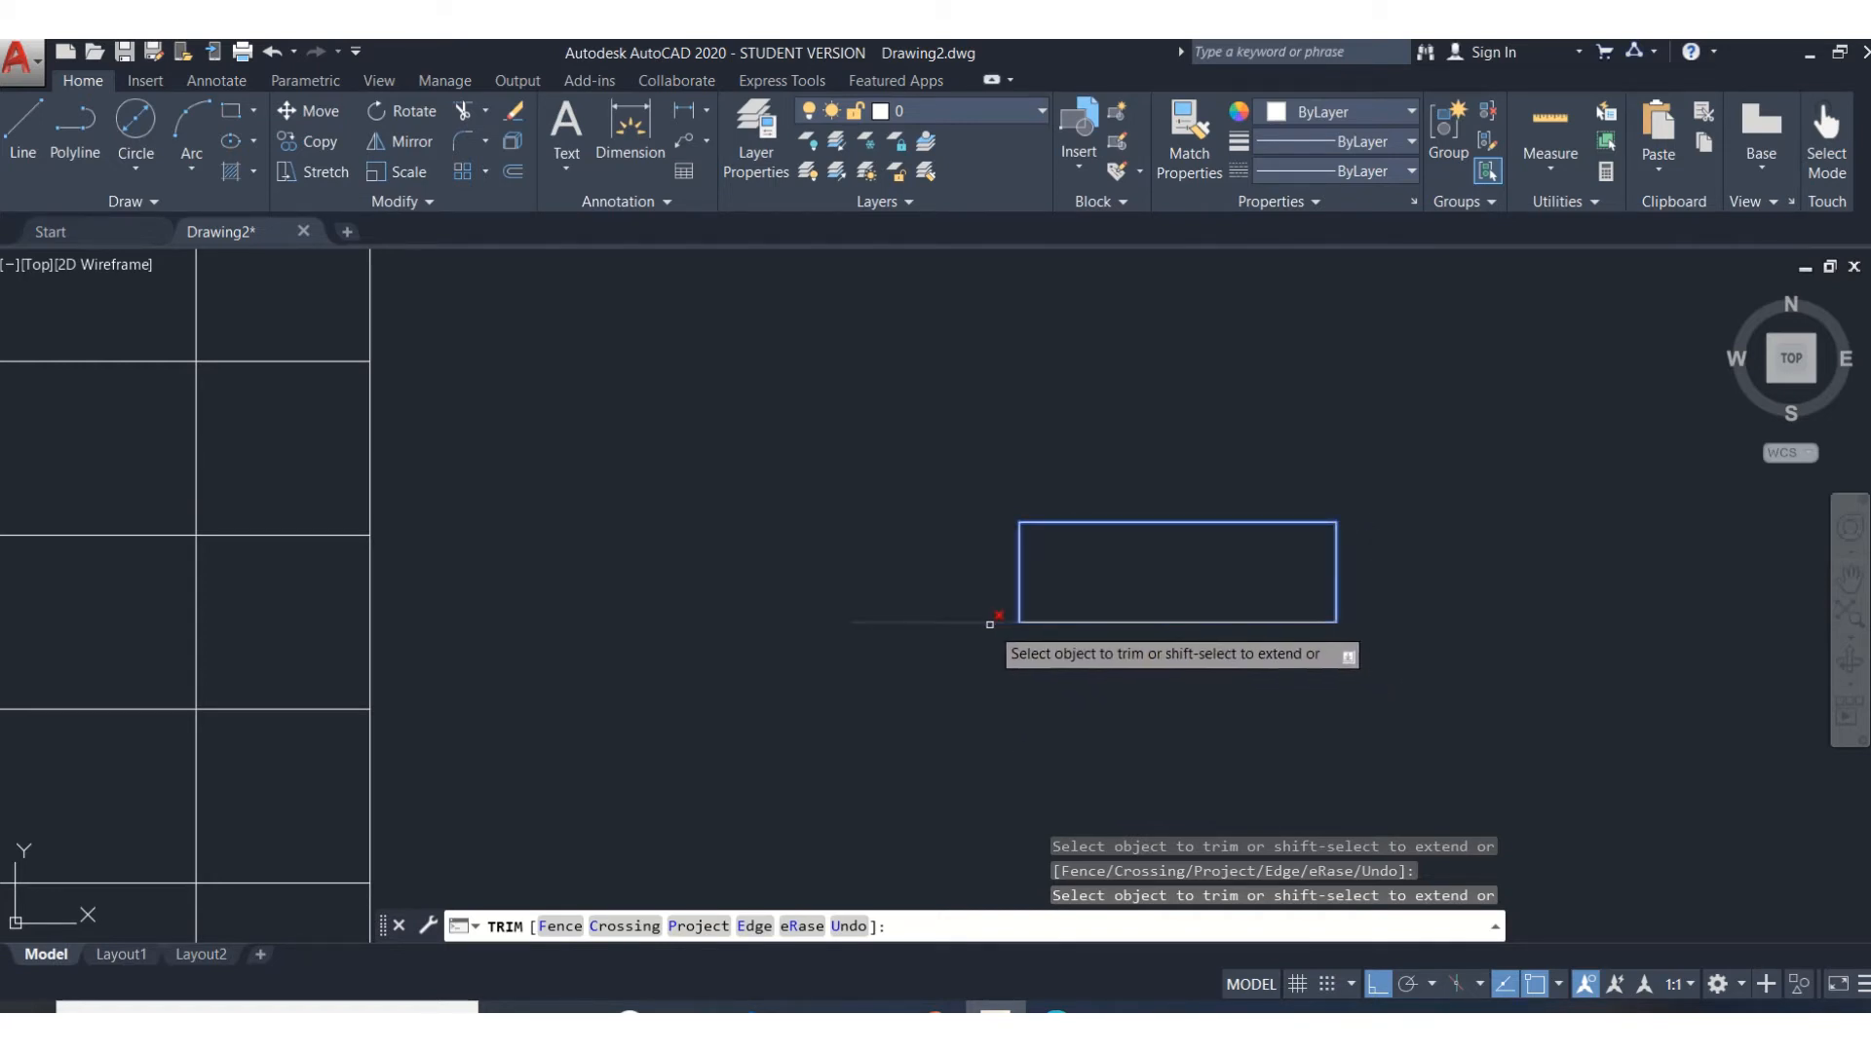
key(Return)
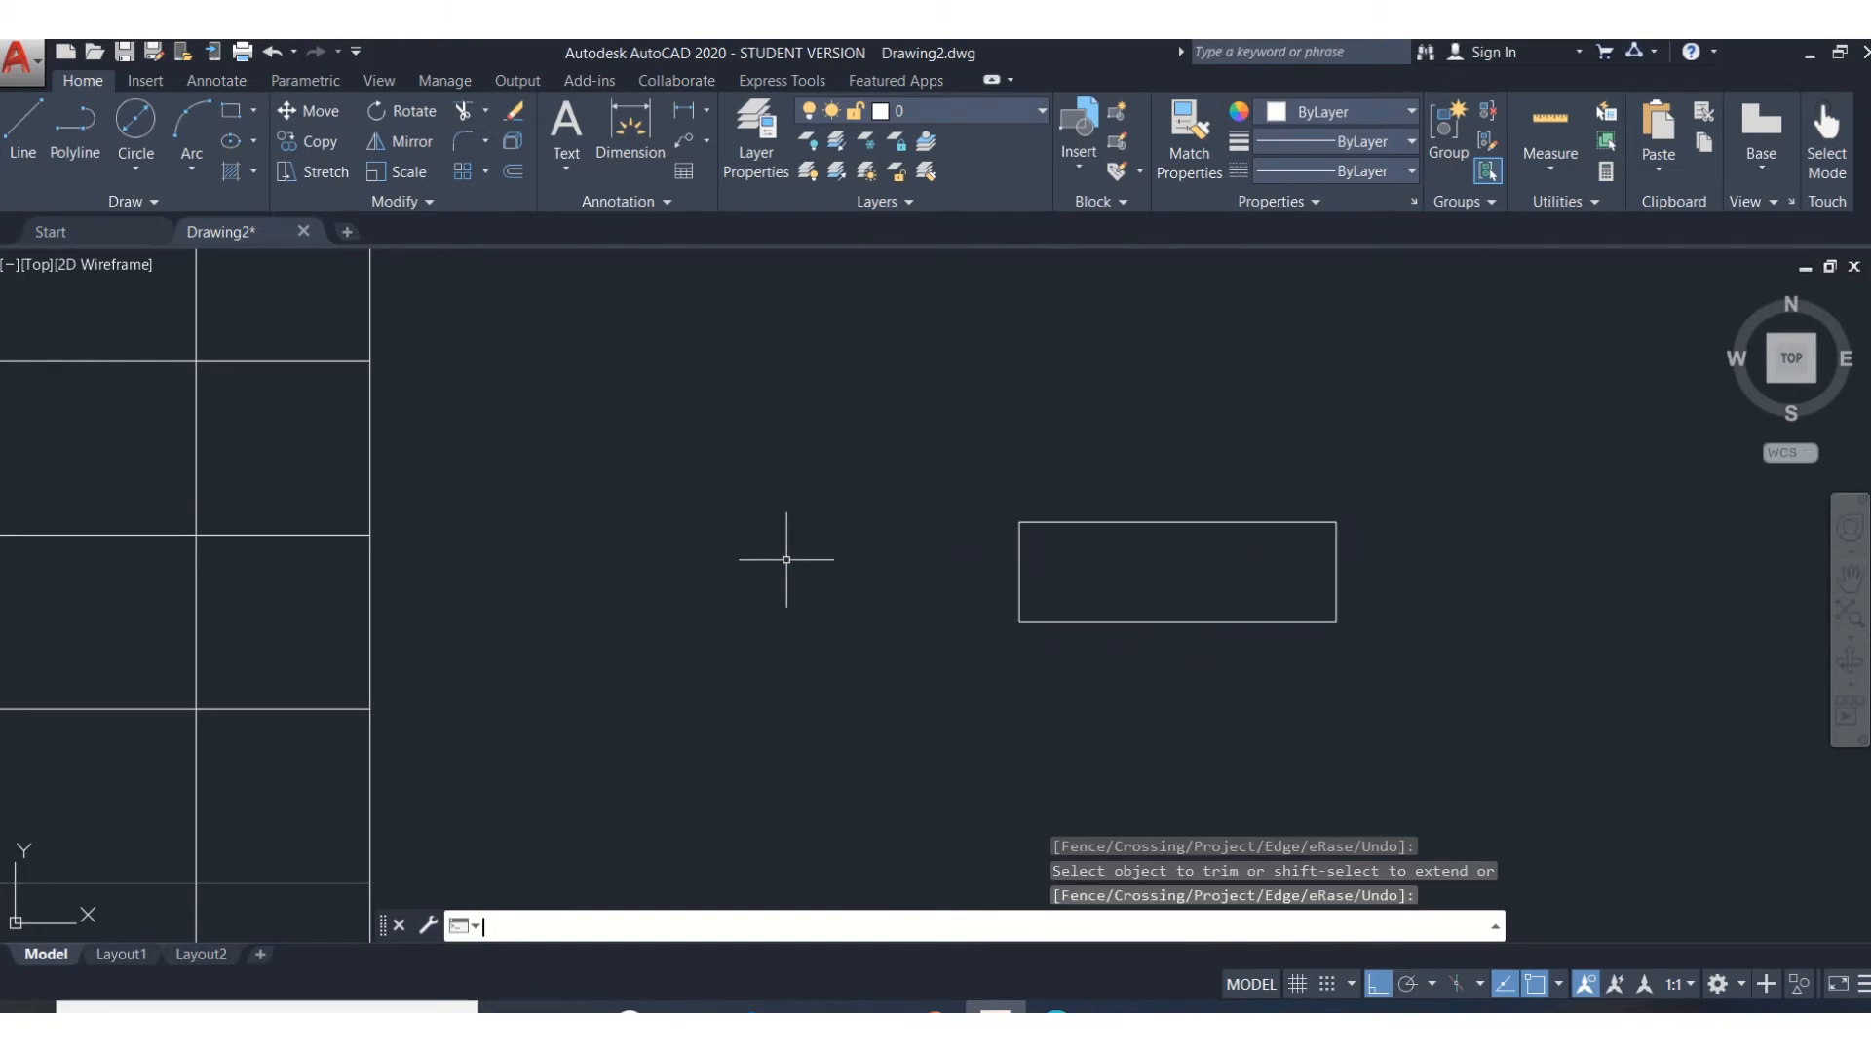
click(281, 57)
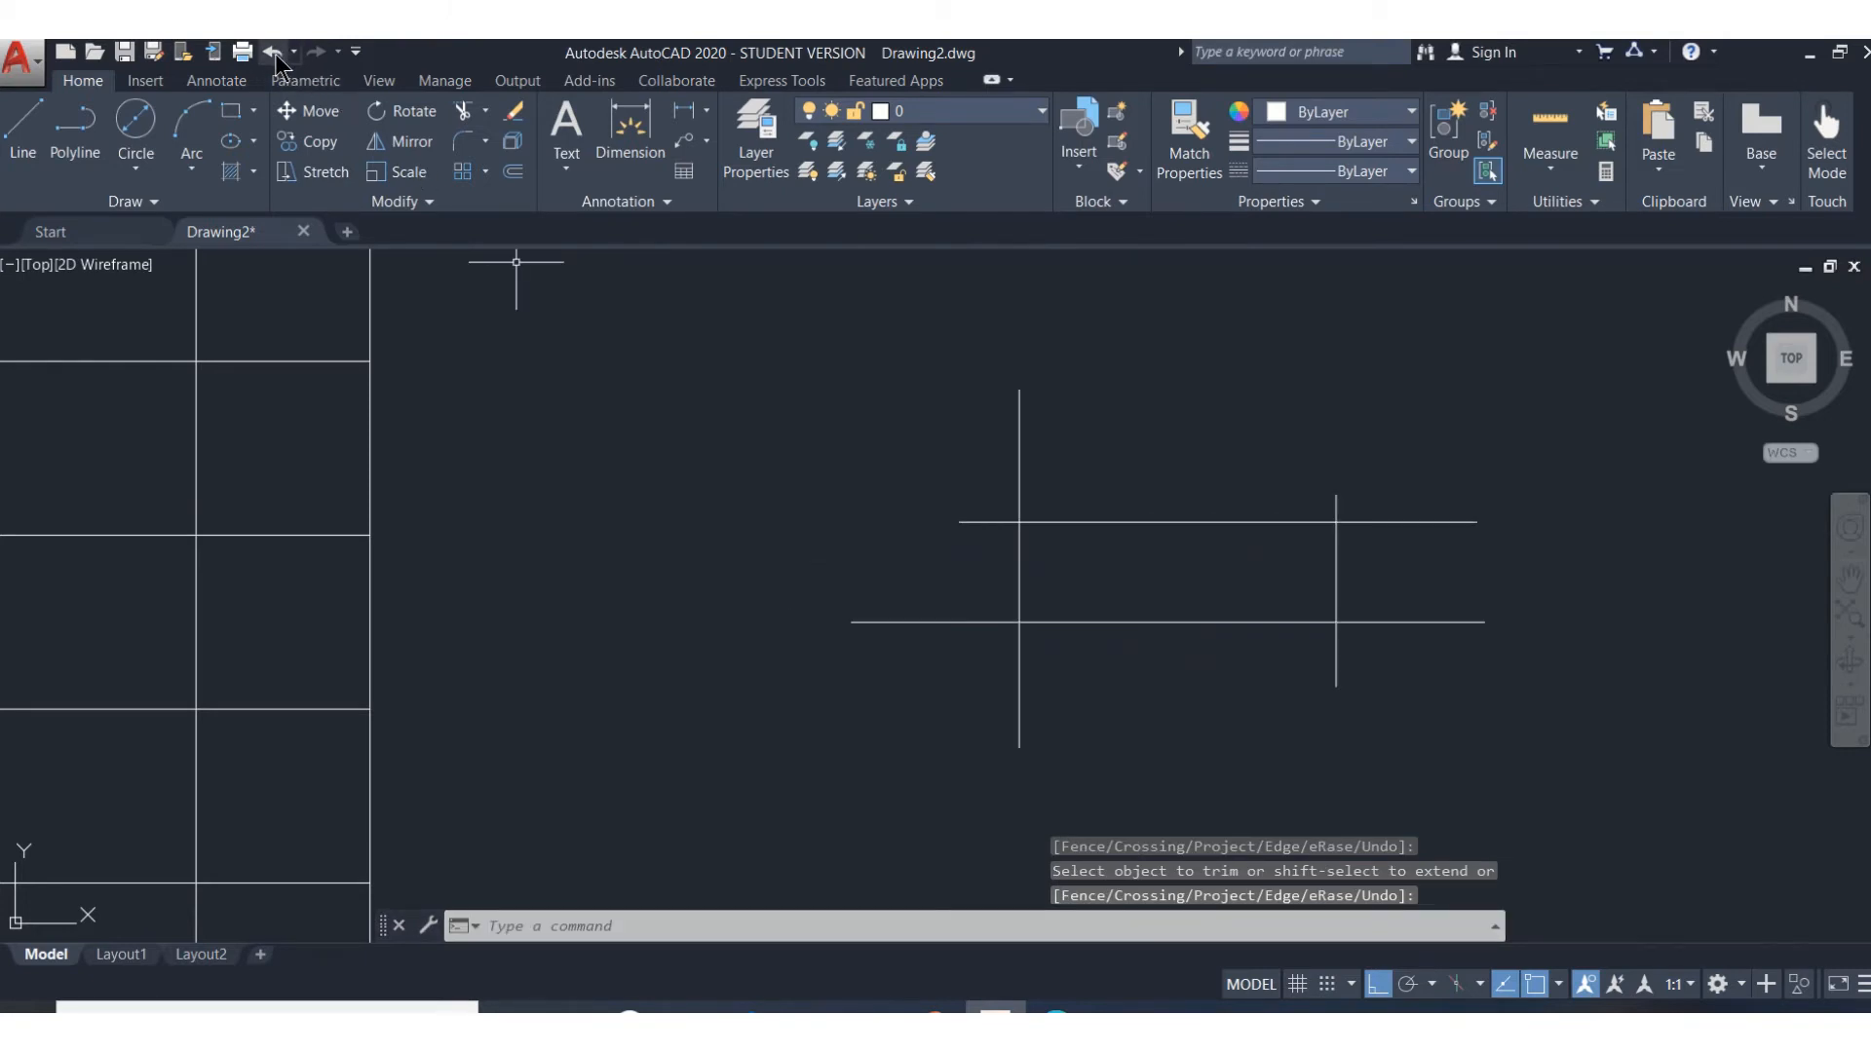
Trim the overhanging ends at the two left corners, with all four crossing lines as cutting edges
click(464, 115)
click(748, 342)
click(1583, 790)
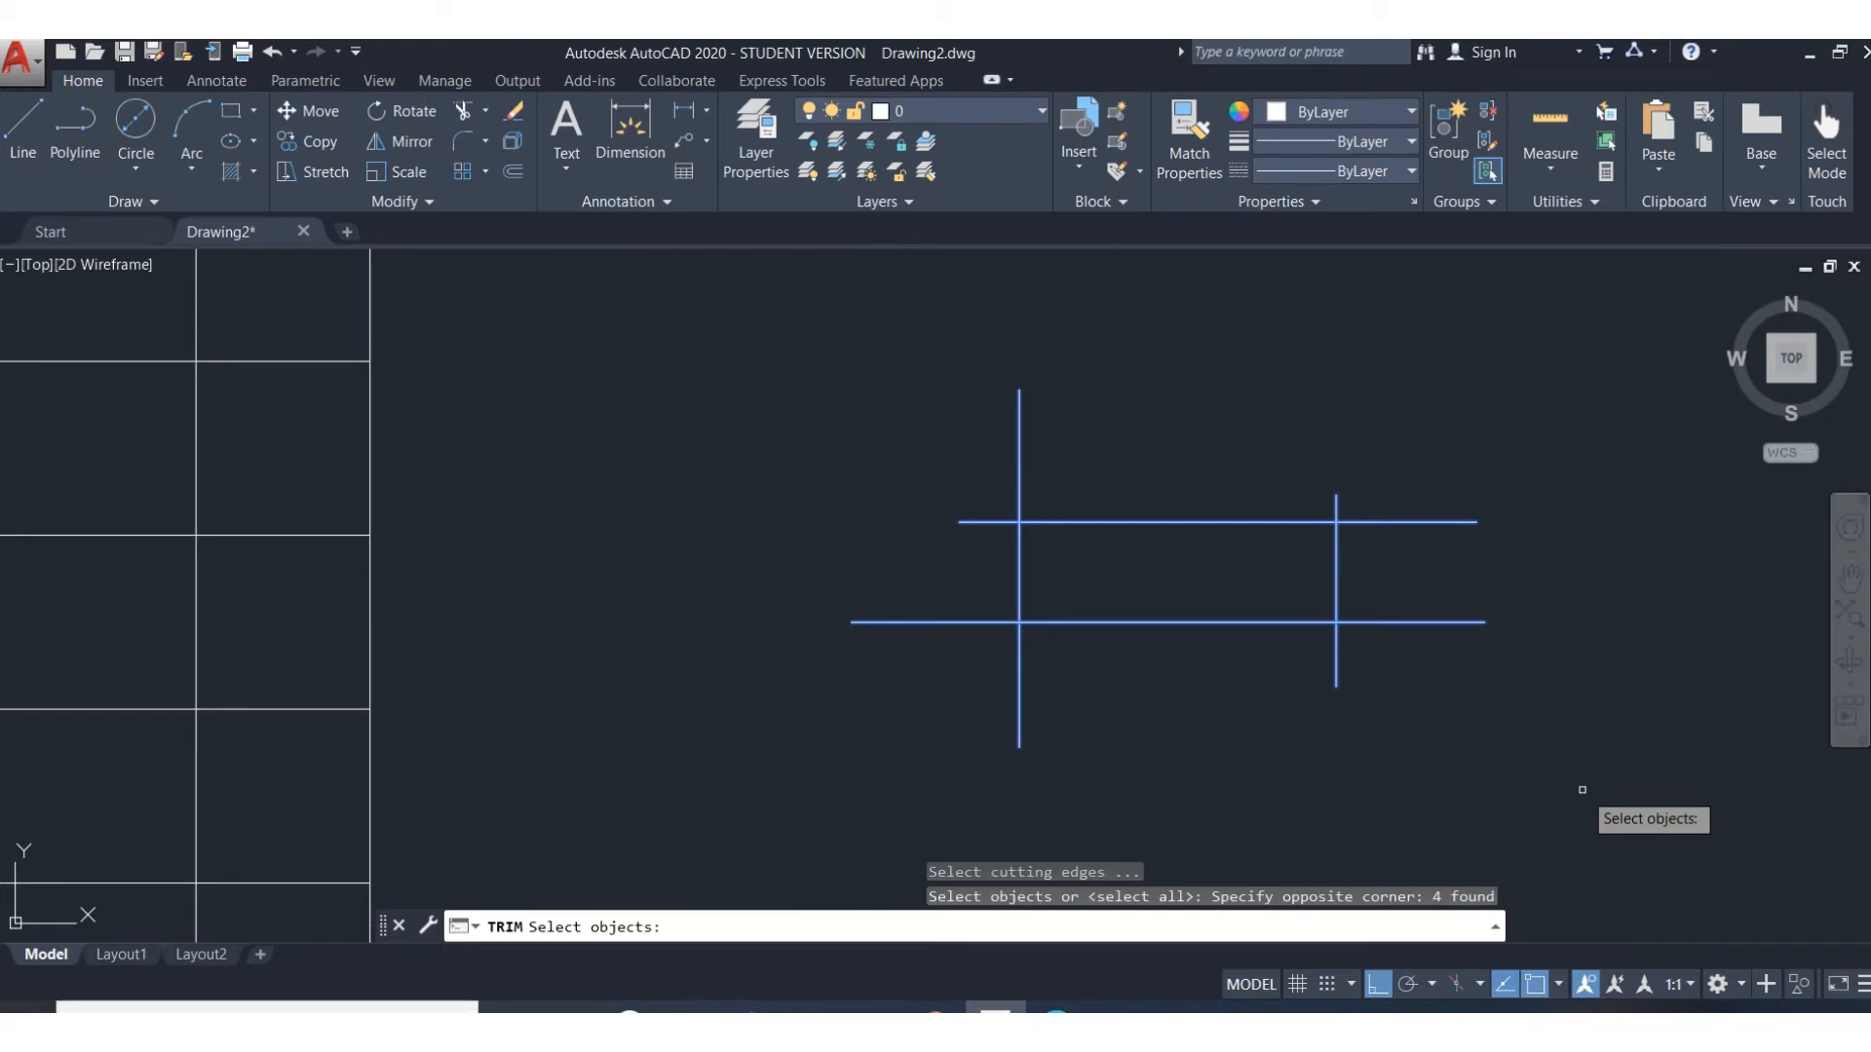
key(Return)
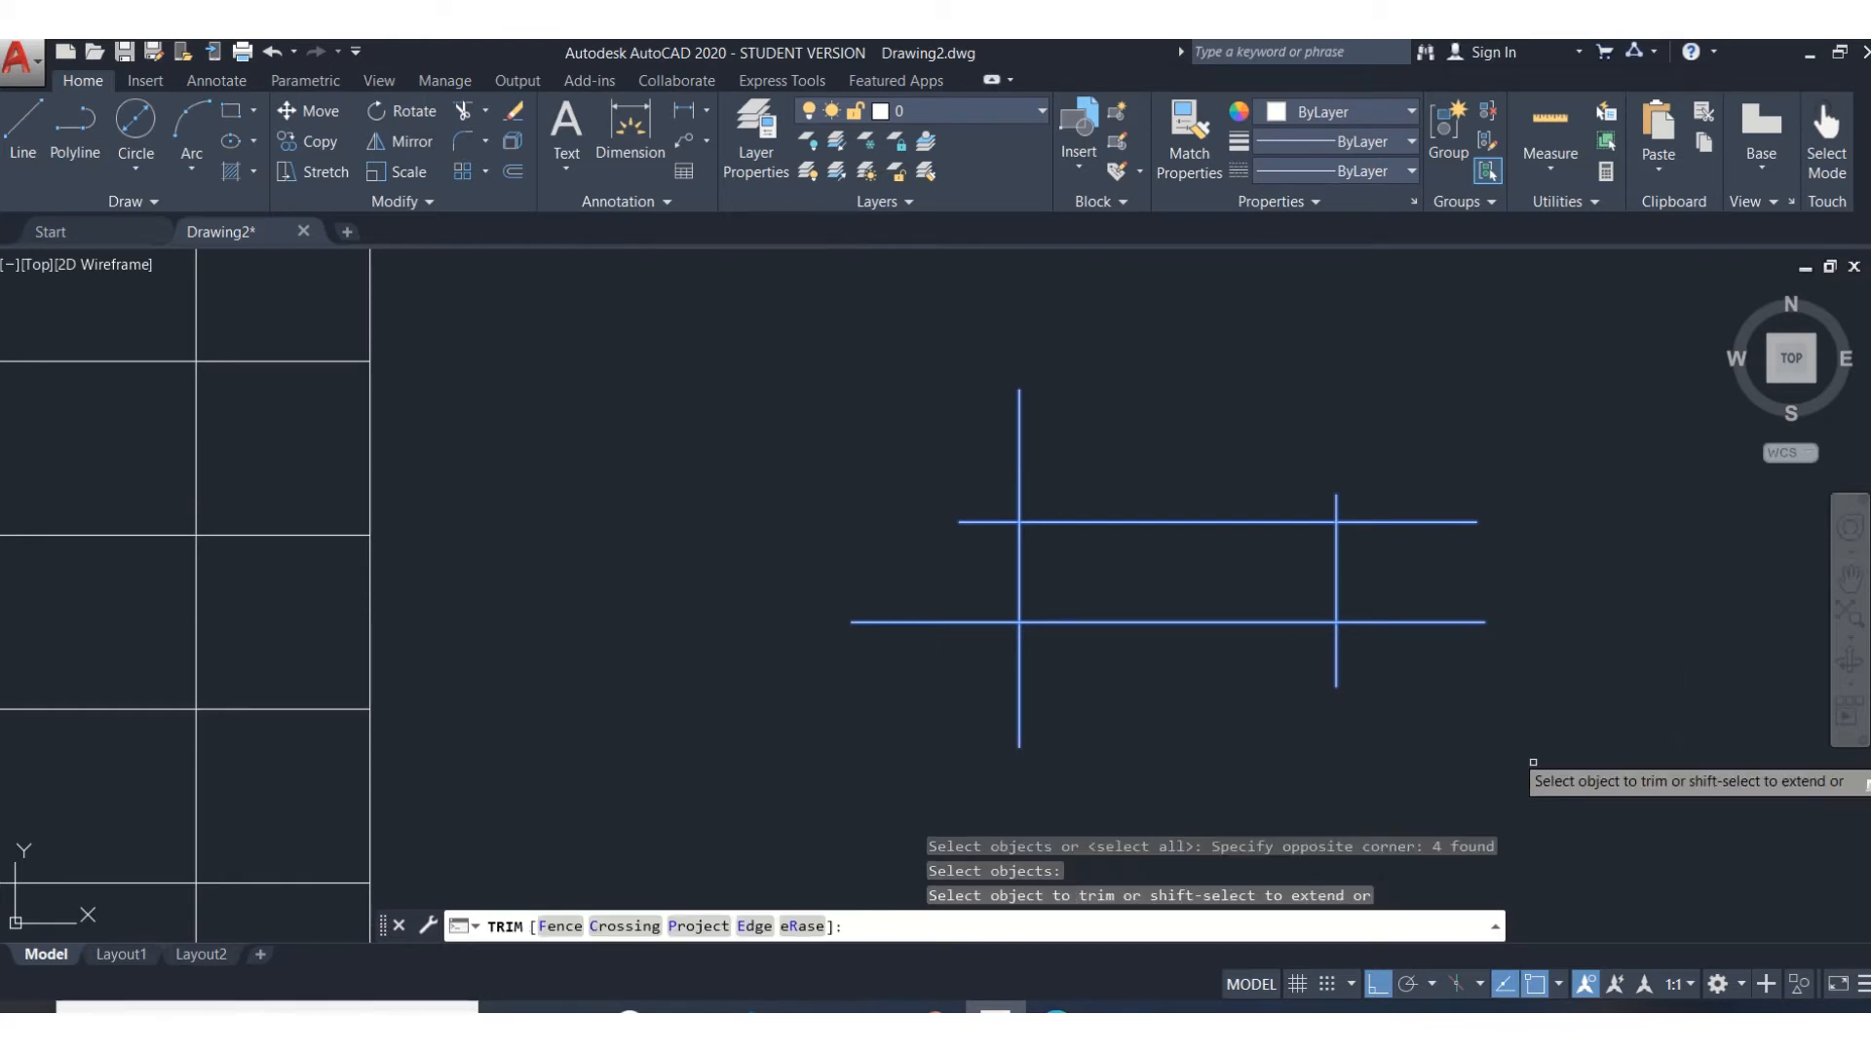
click(1022, 464)
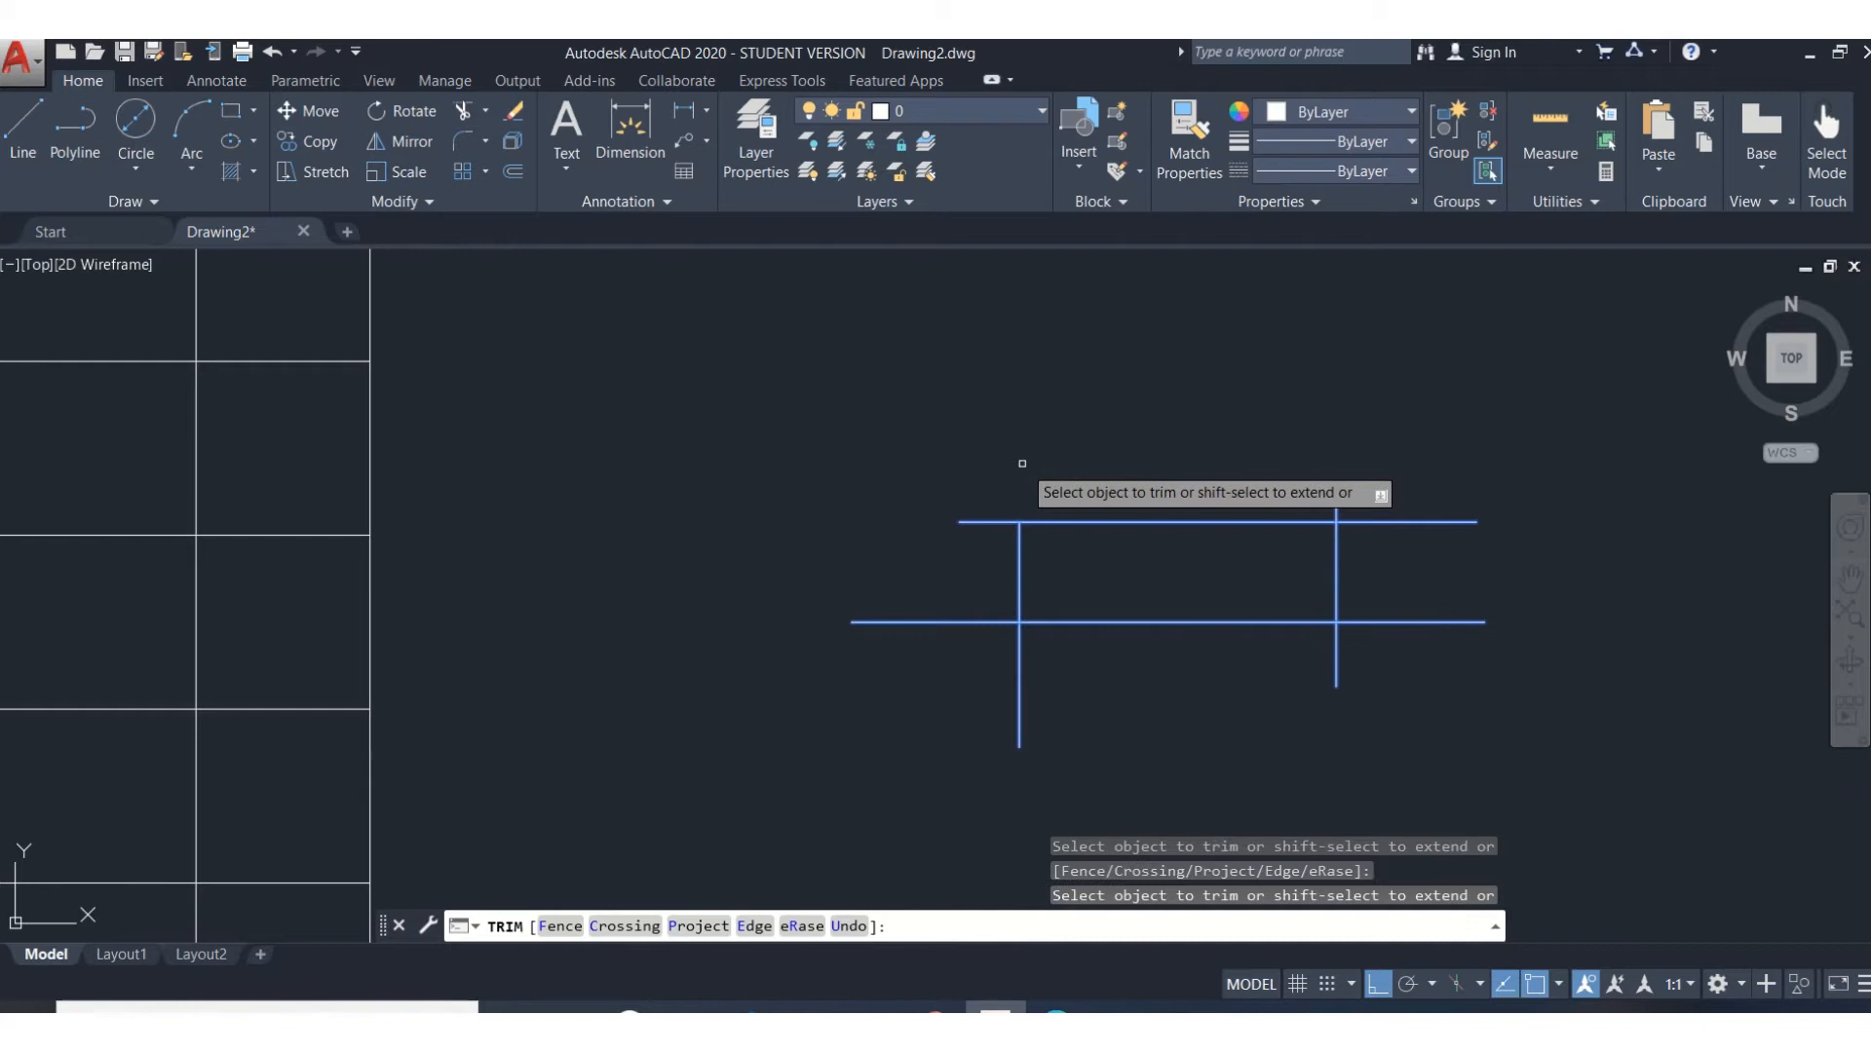
click(1000, 522)
click(985, 623)
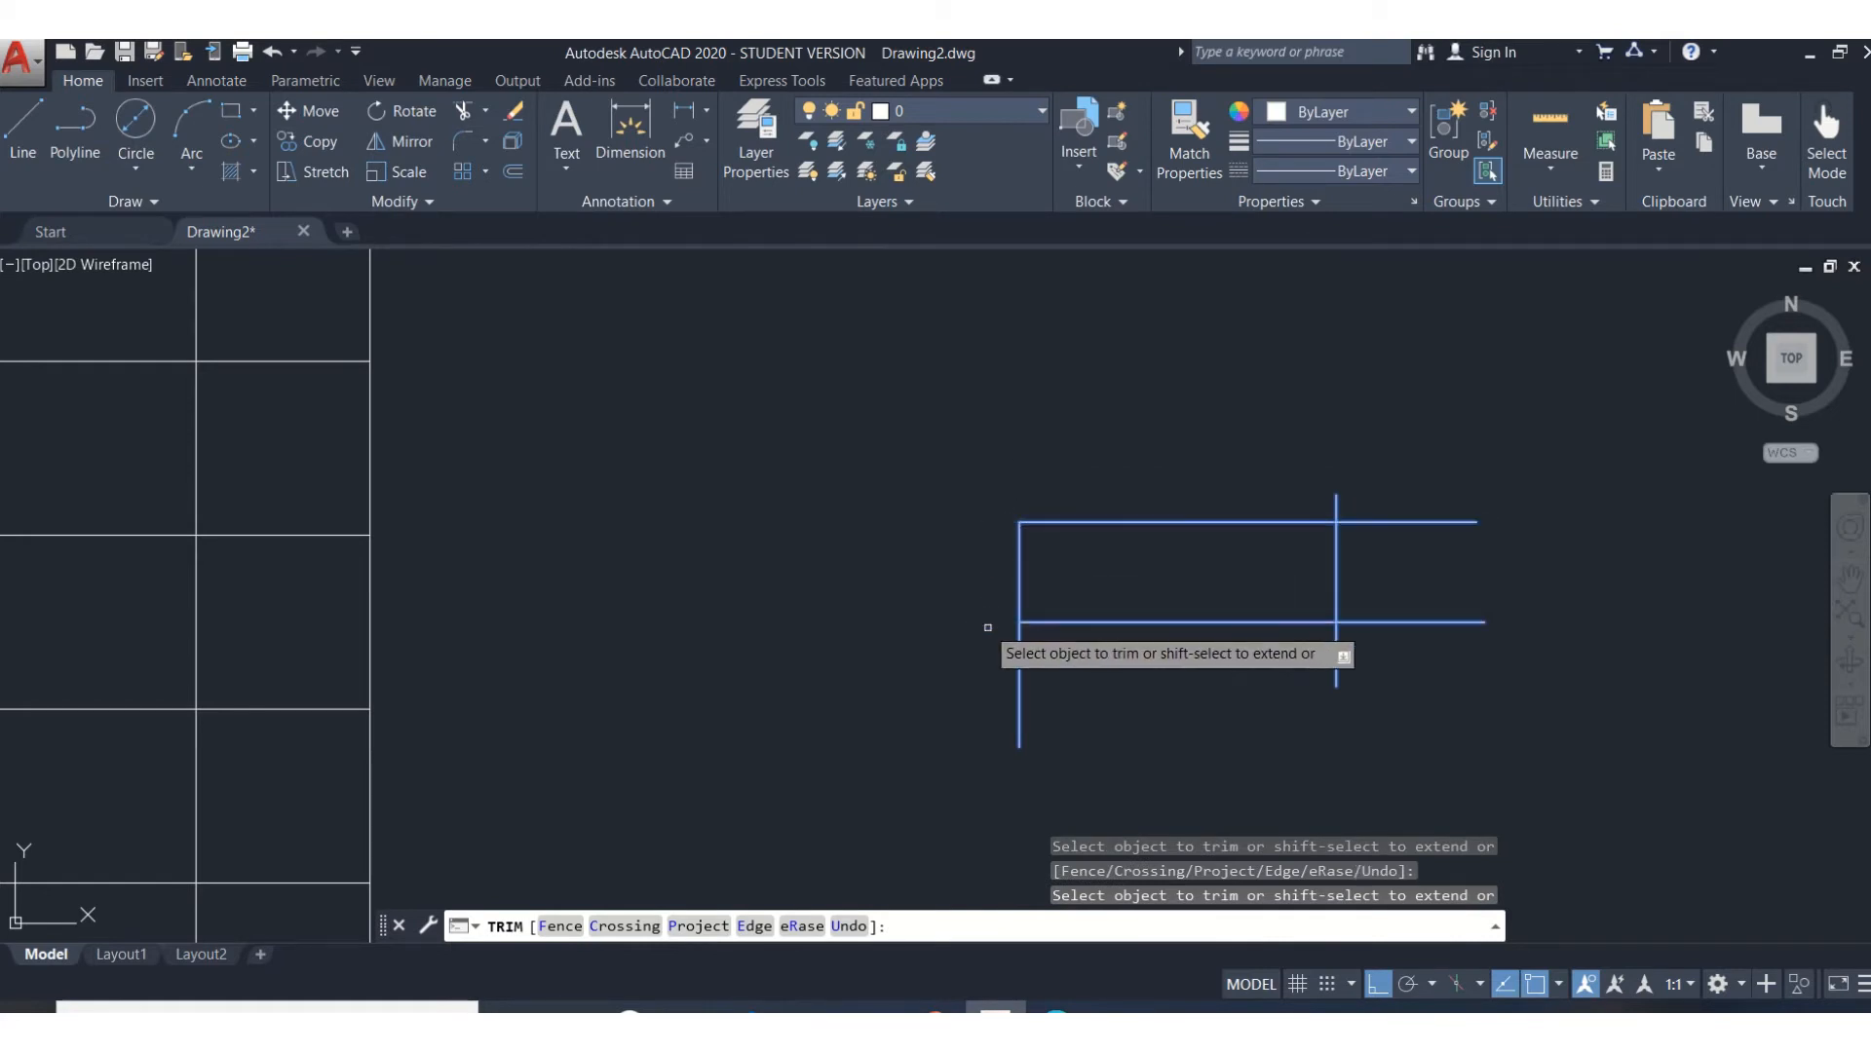
click(1020, 682)
Trim the overhanging ends at the two right corners, leaving a closed rectangle, and end the Trim command
click(1335, 655)
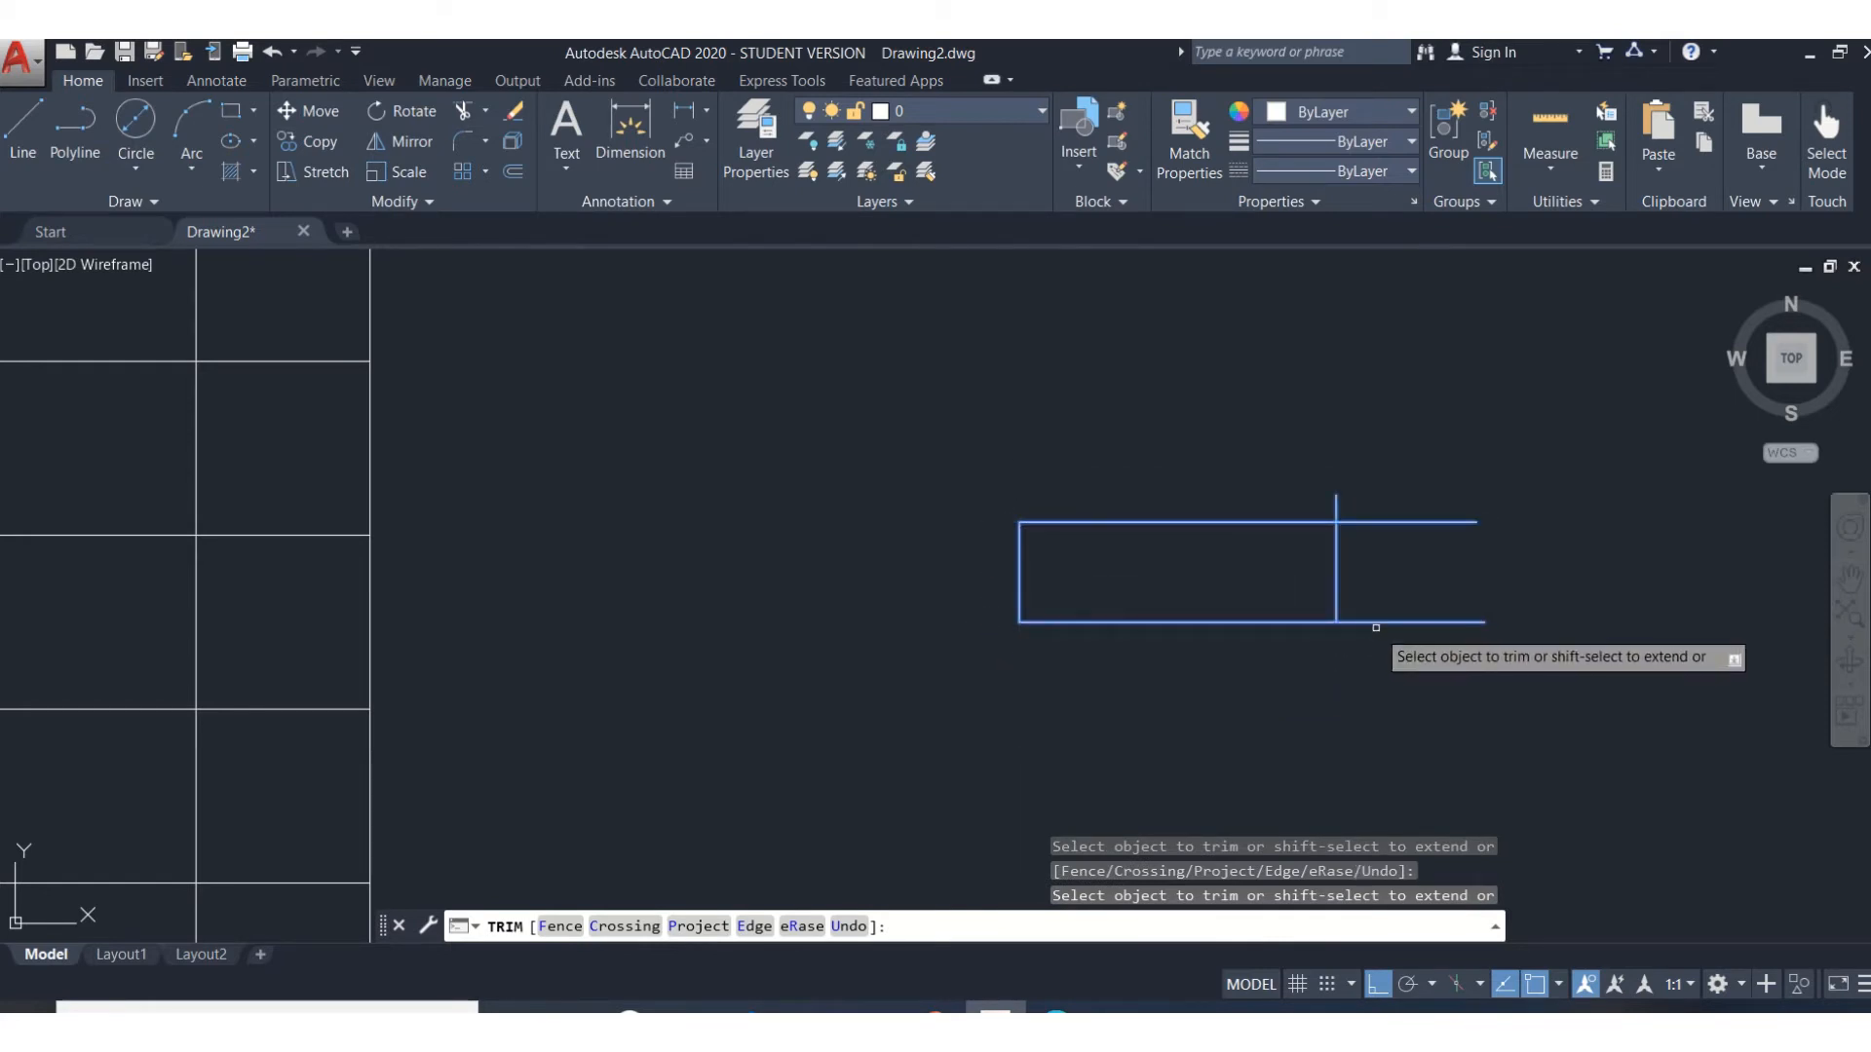
click(1384, 622)
click(1382, 517)
click(1384, 521)
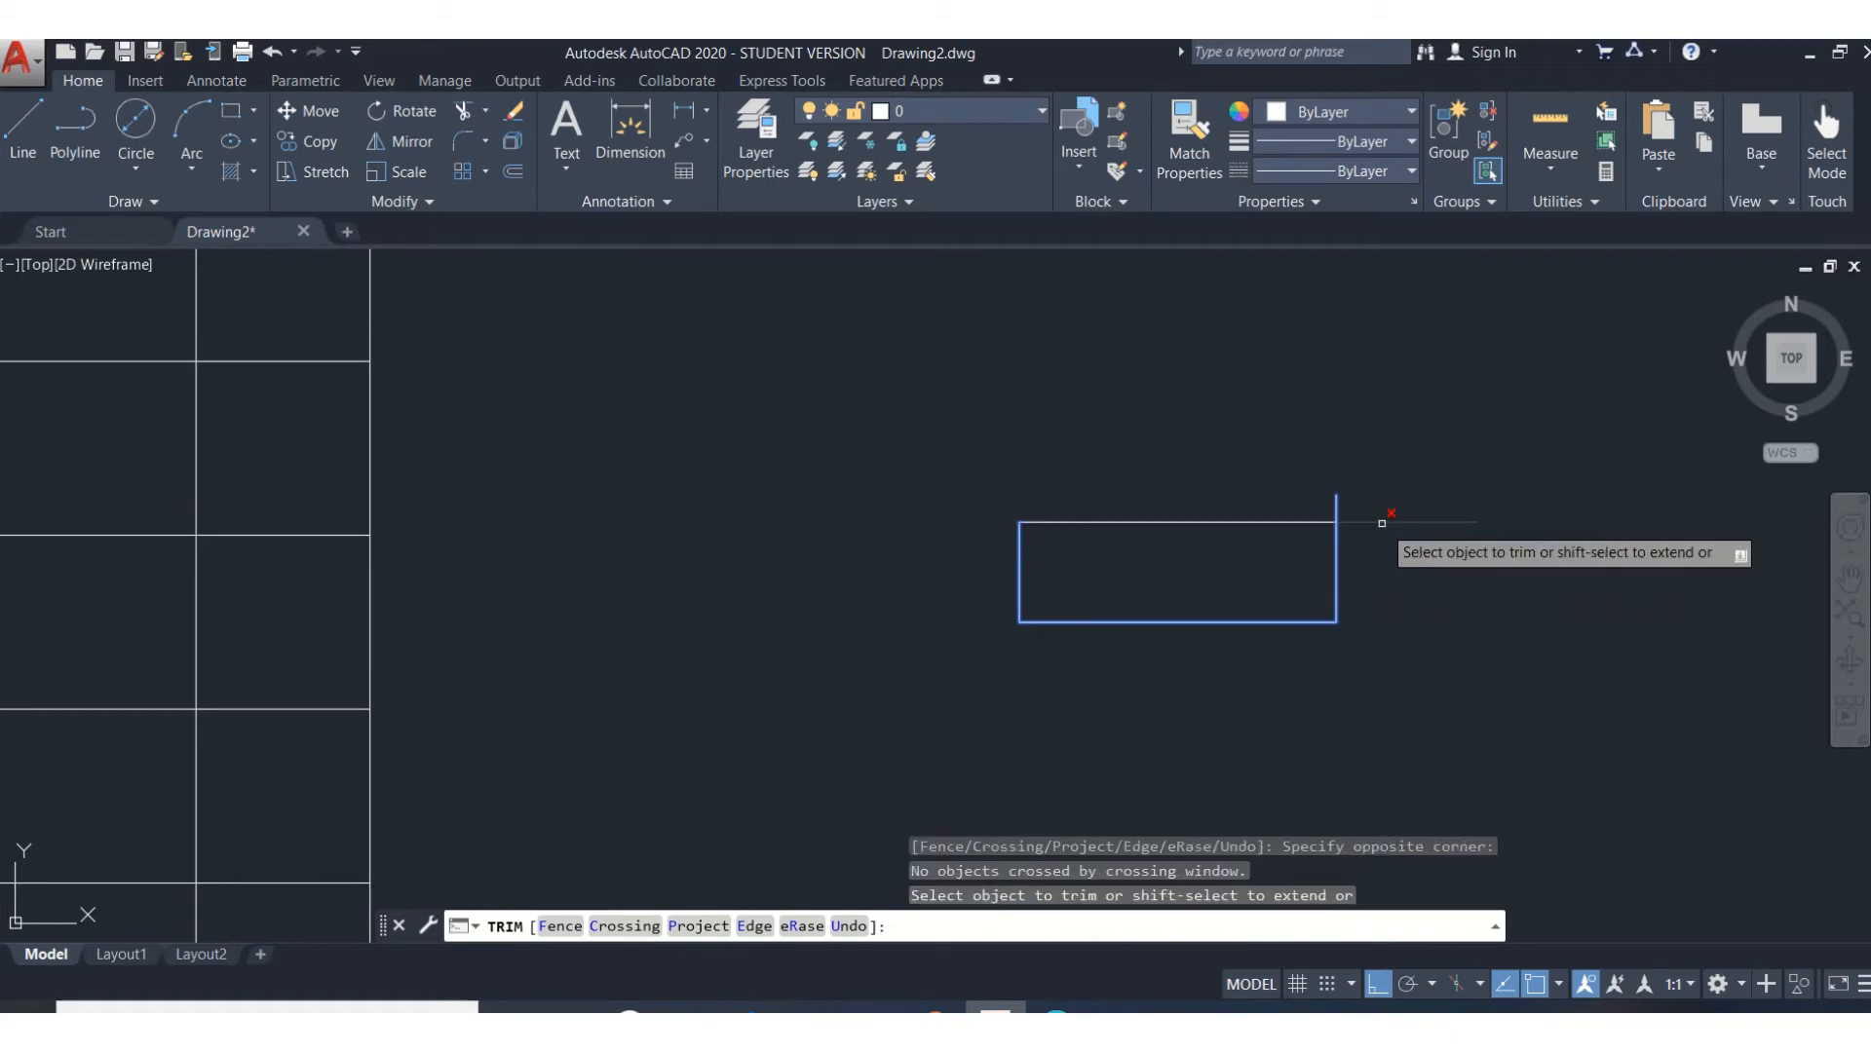
click(1382, 521)
click(1337, 502)
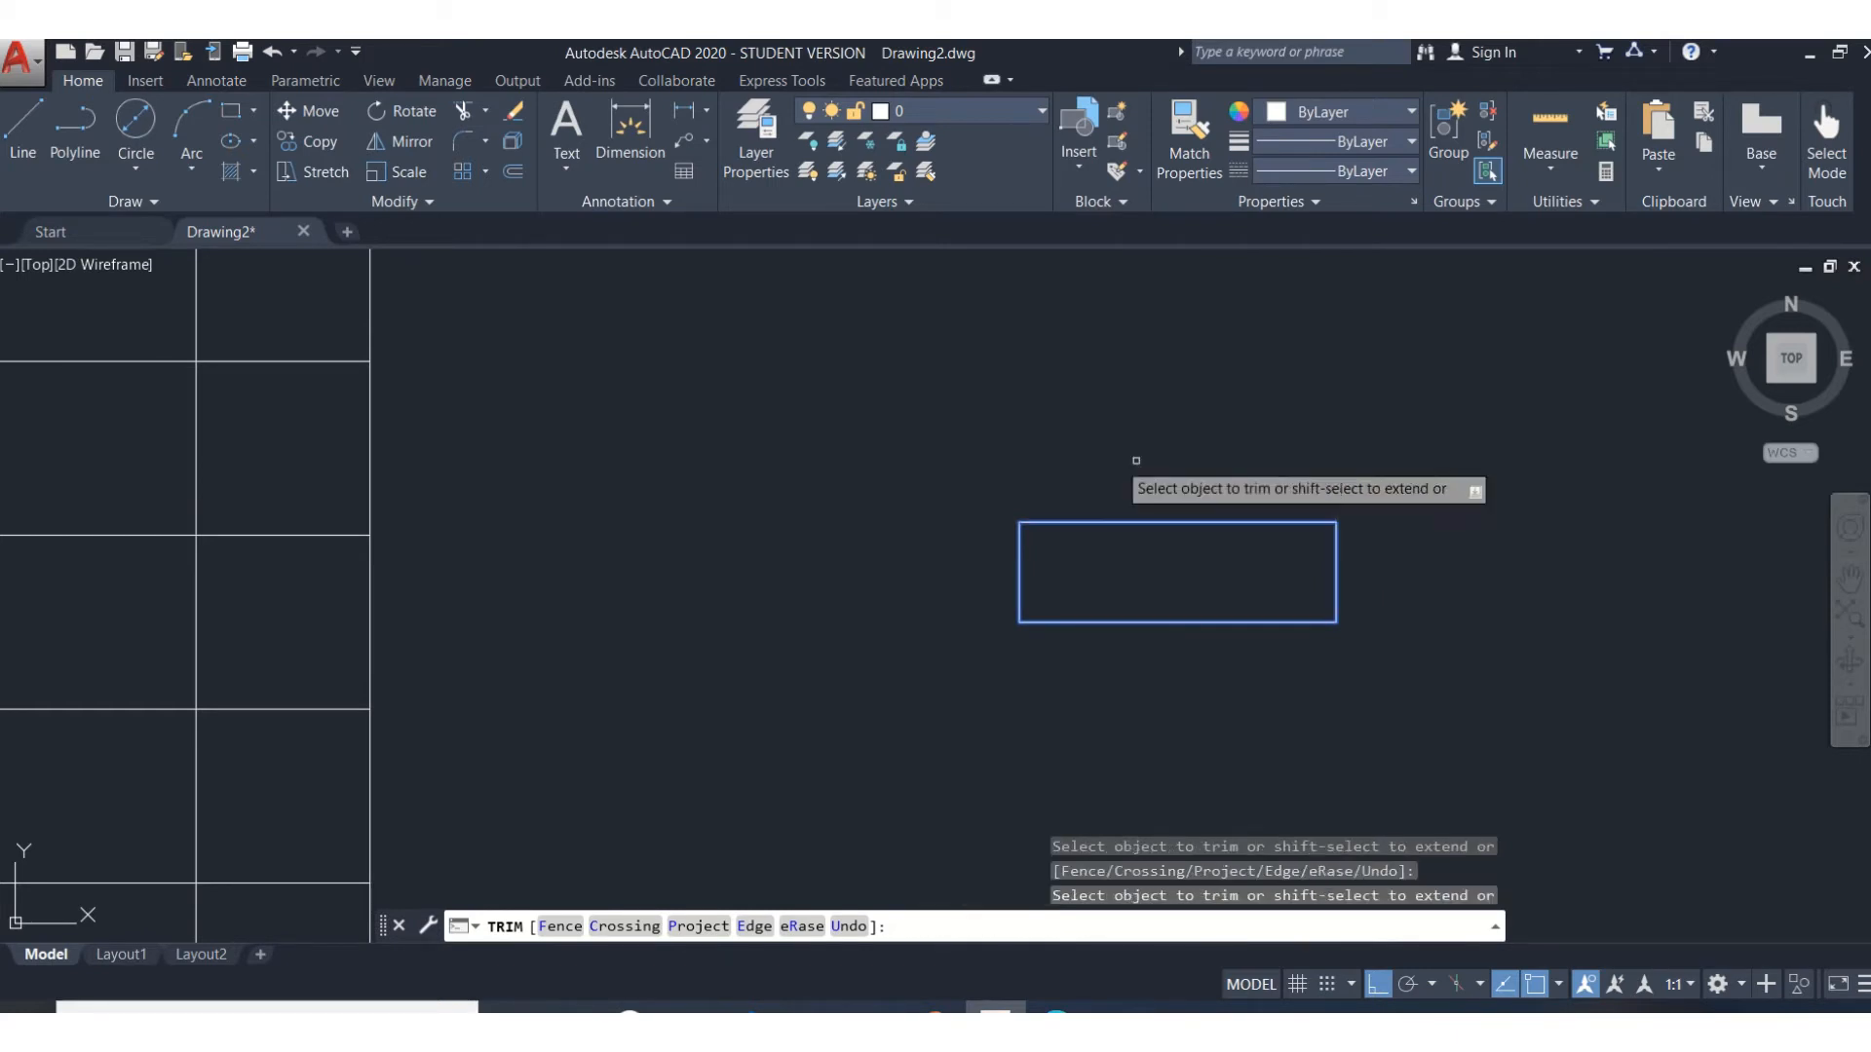
click(965, 477)
key(Escape)
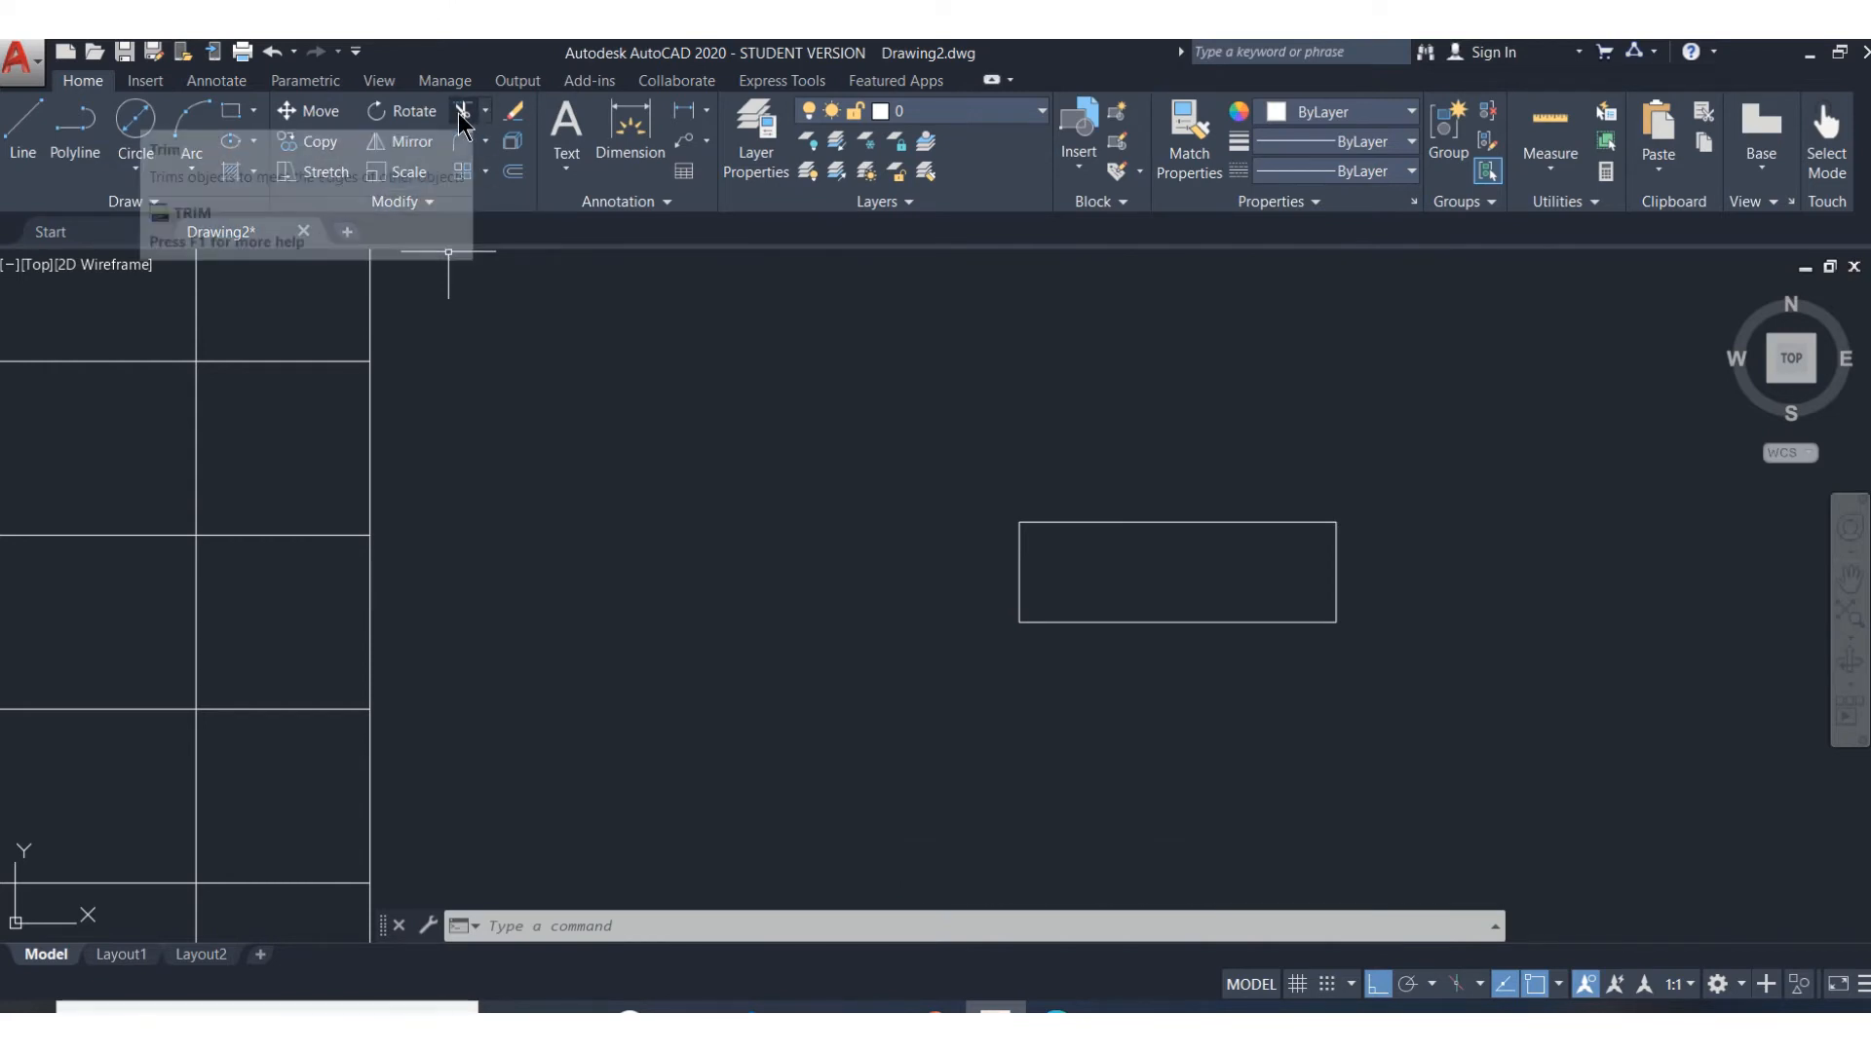
Draw a separate vertical line in the empty area left of the small rectangle
click(485, 117)
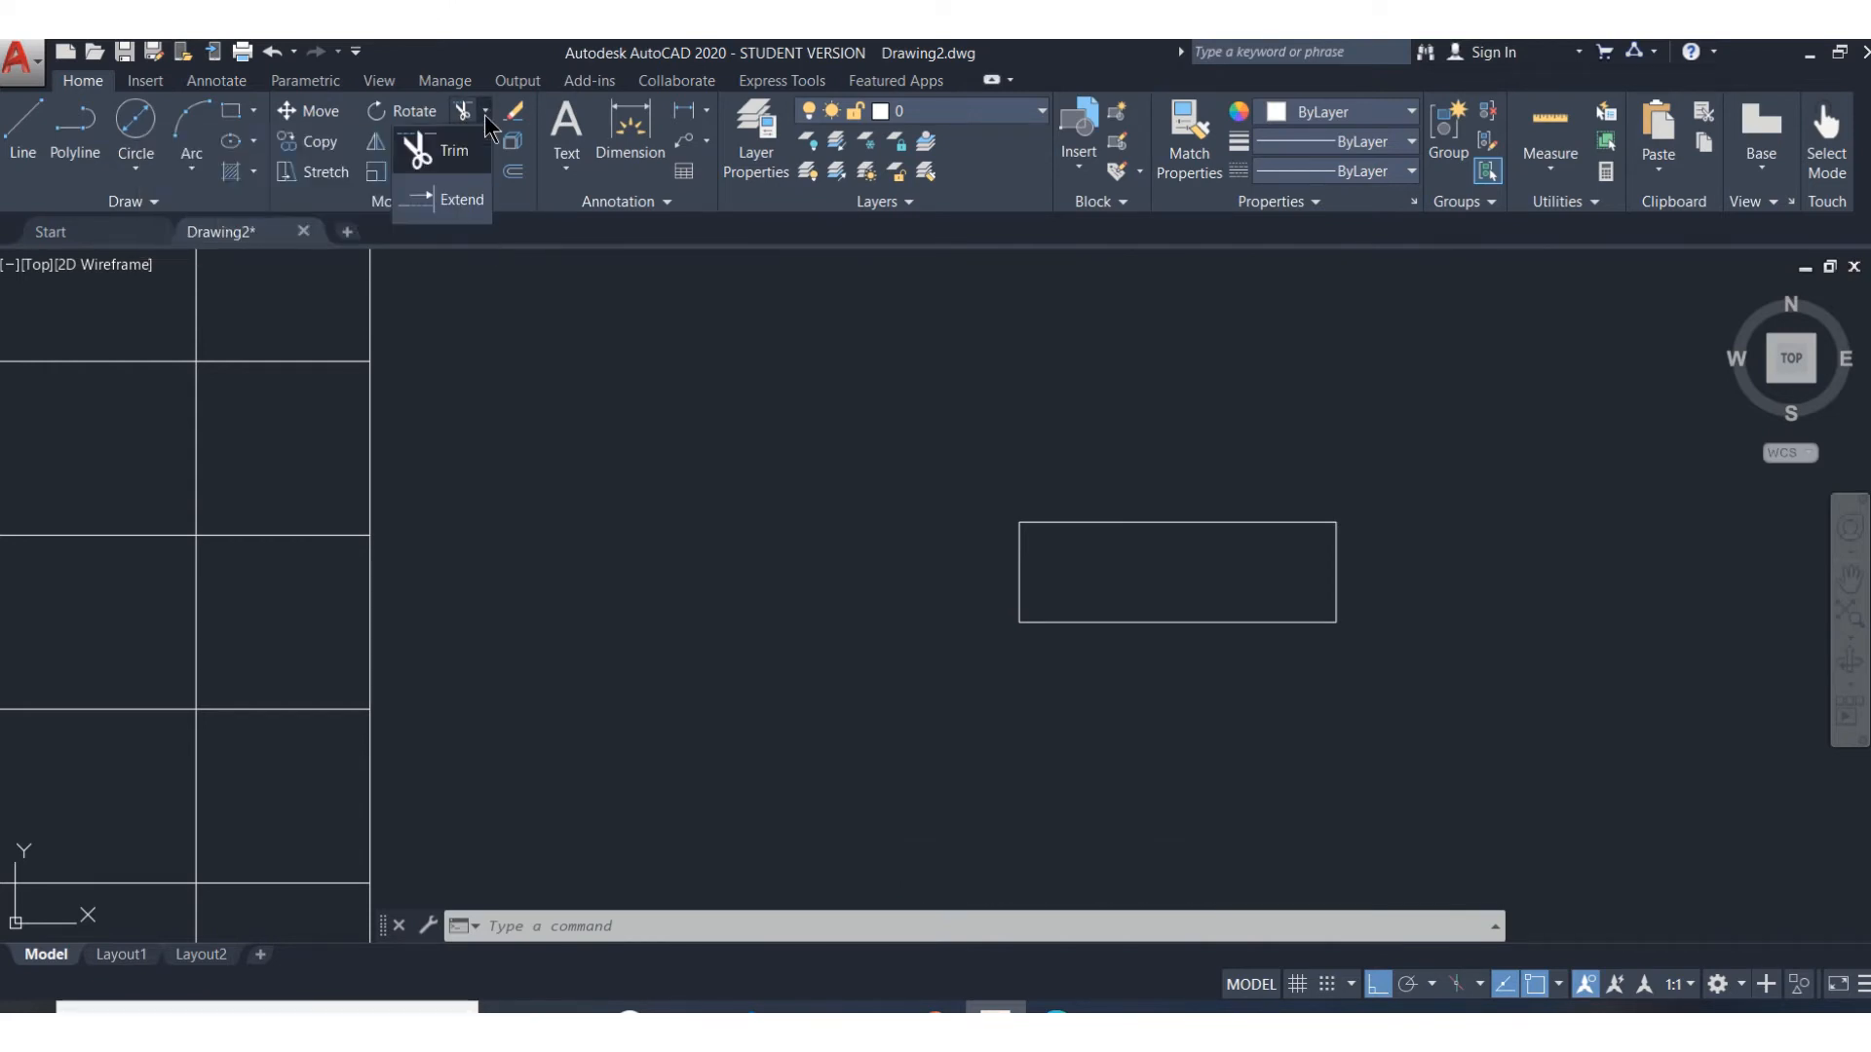
click(461, 203)
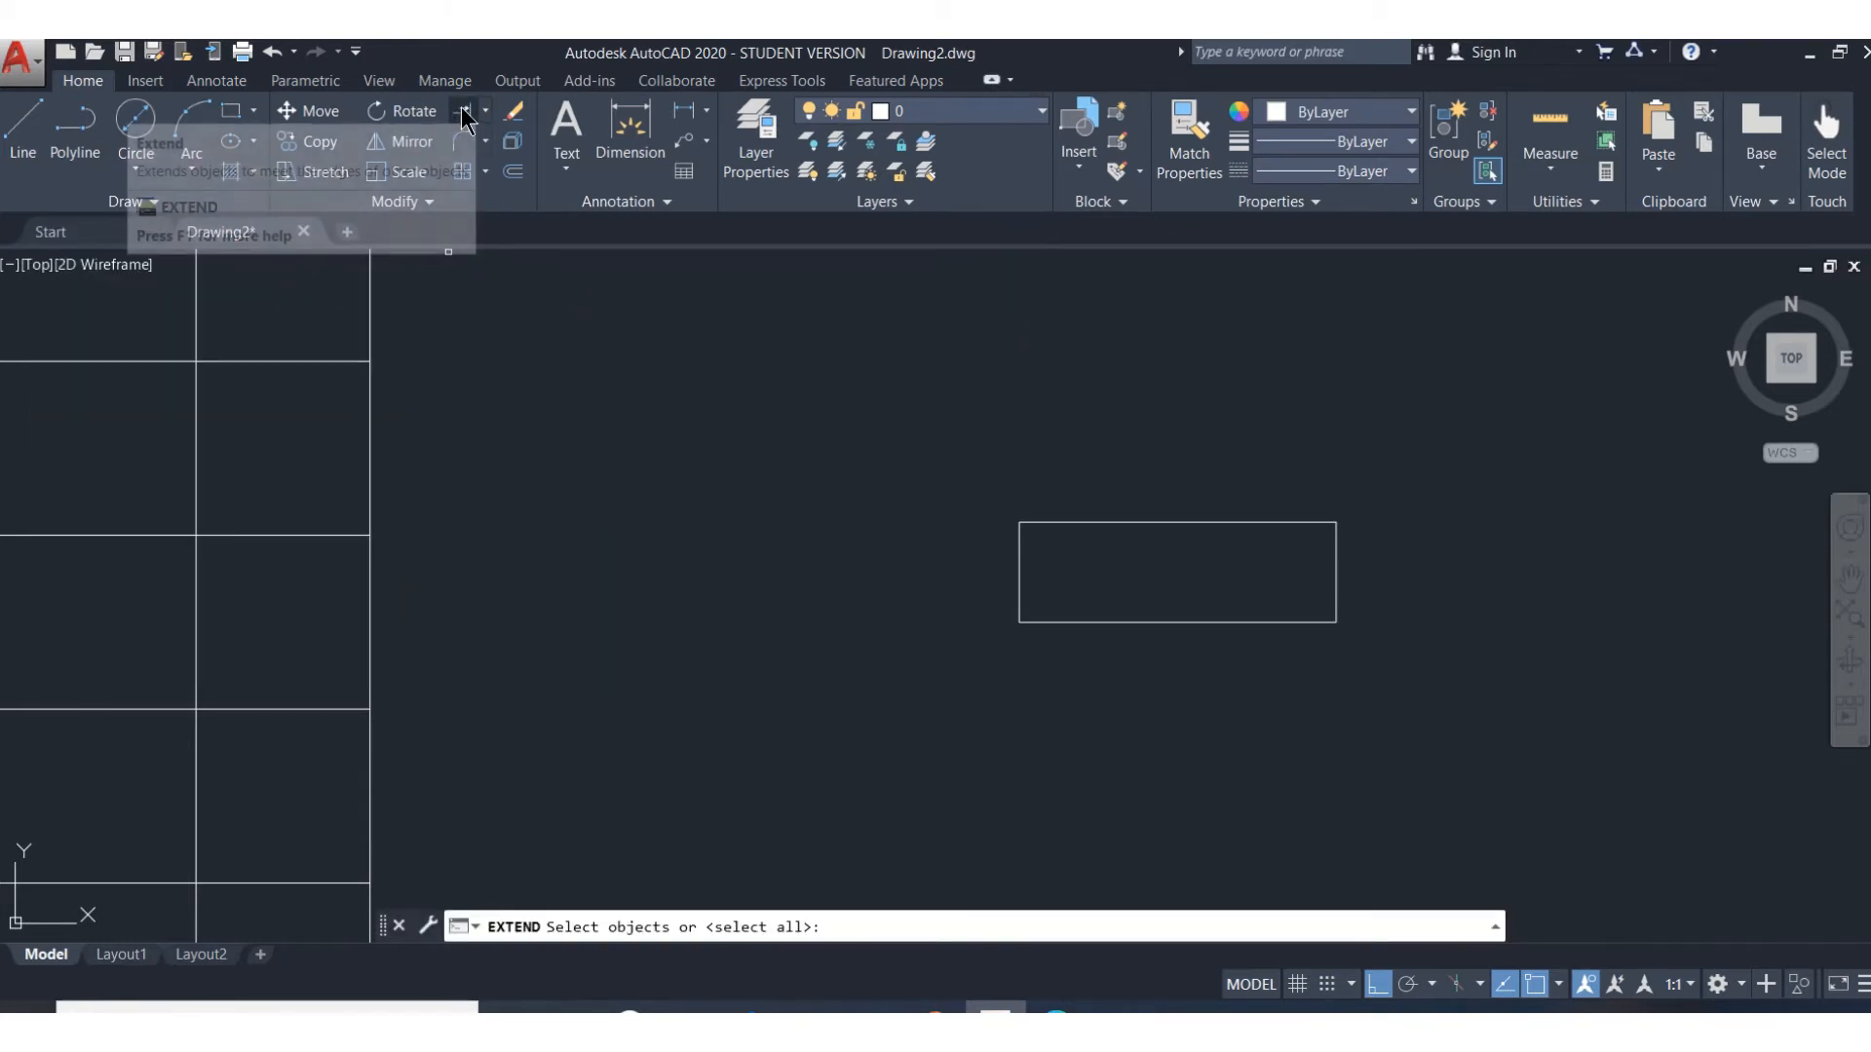
click(18, 136)
click(723, 393)
click(746, 625)
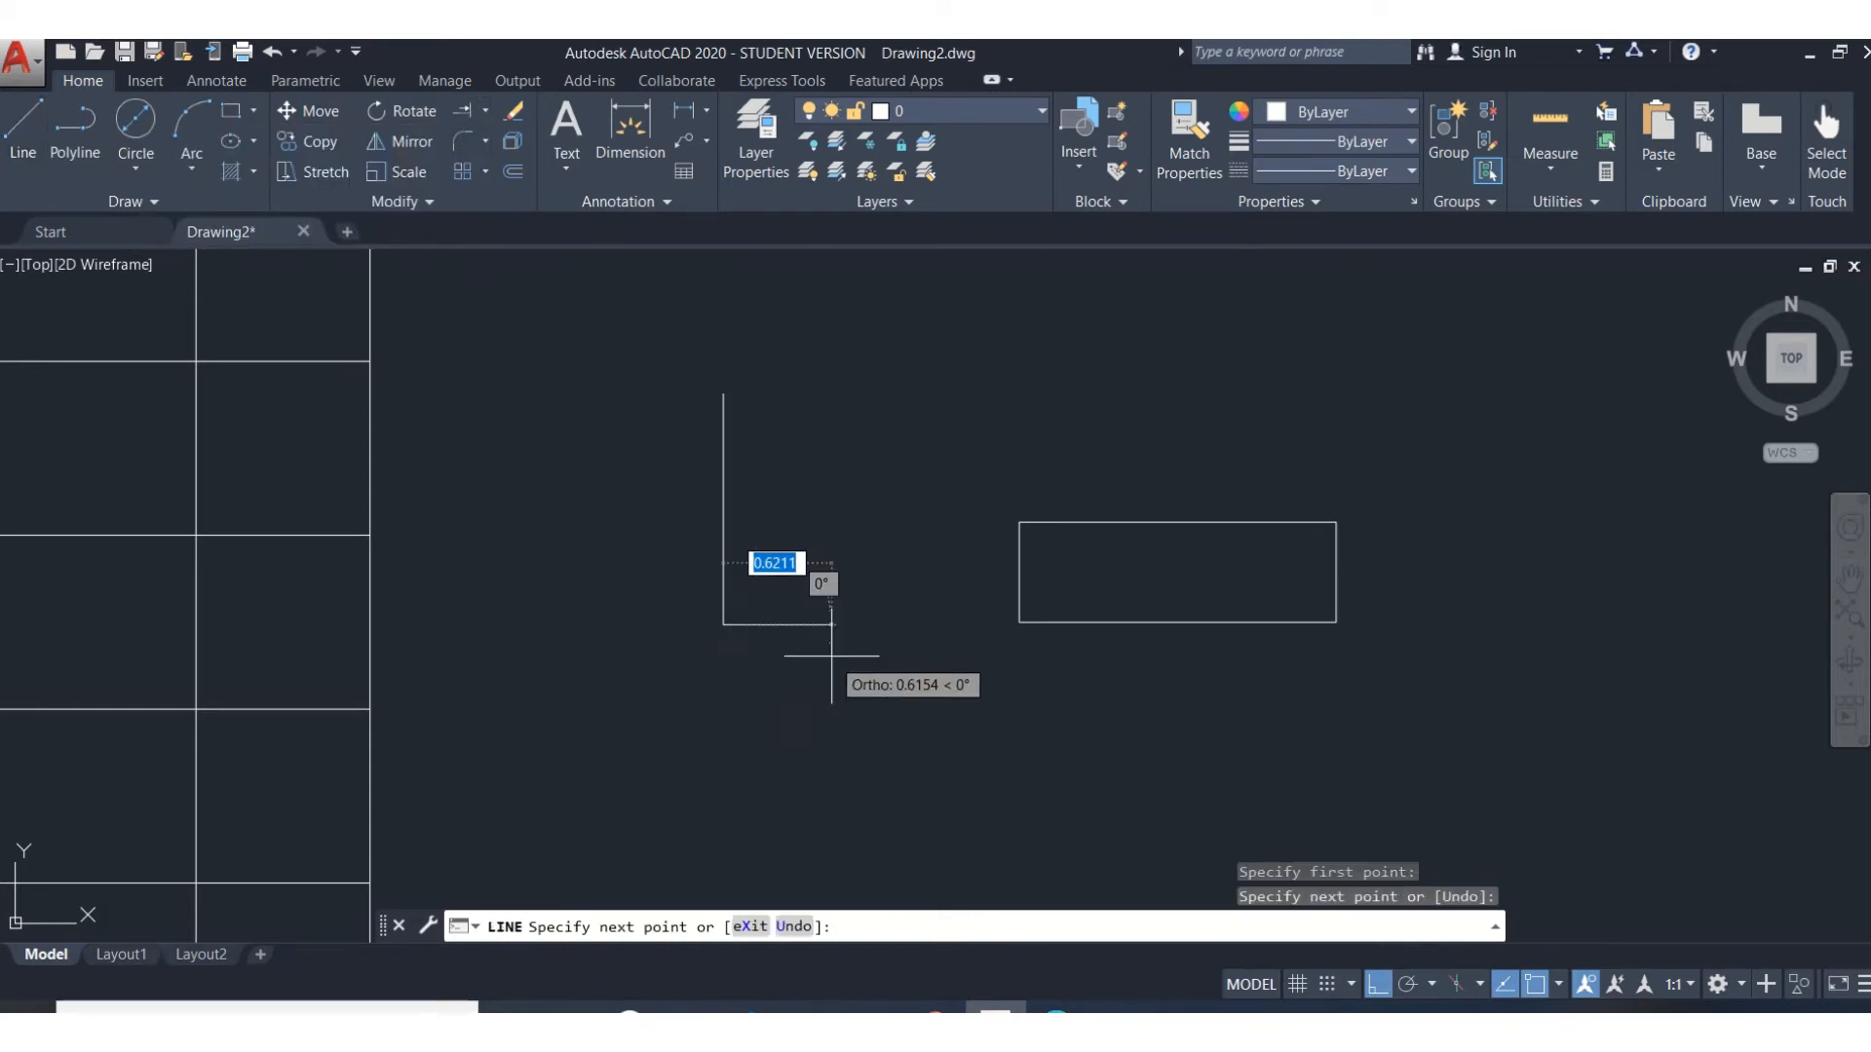
key(Return)
Draw a horizontal line below the new vertical line, leaving a gap and reaching past it on both sides
click(1031, 703)
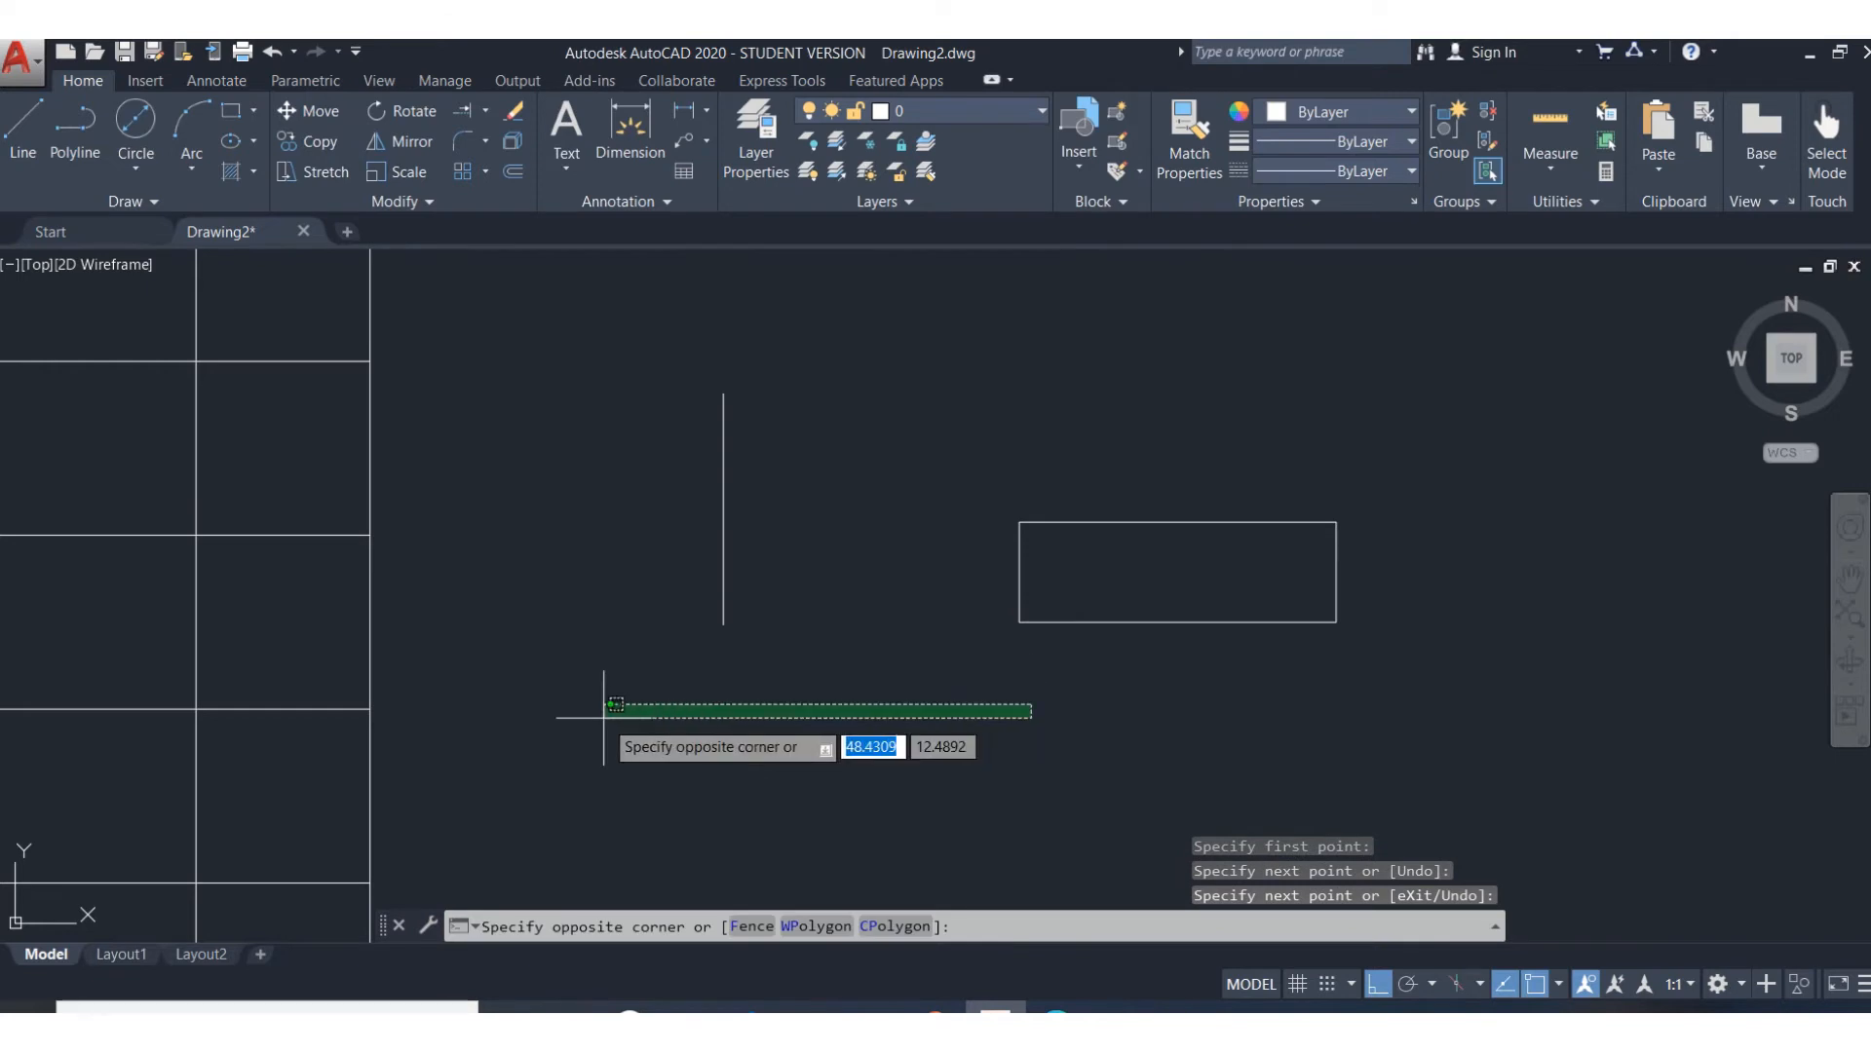
click(609, 703)
key(Return)
click(1010, 742)
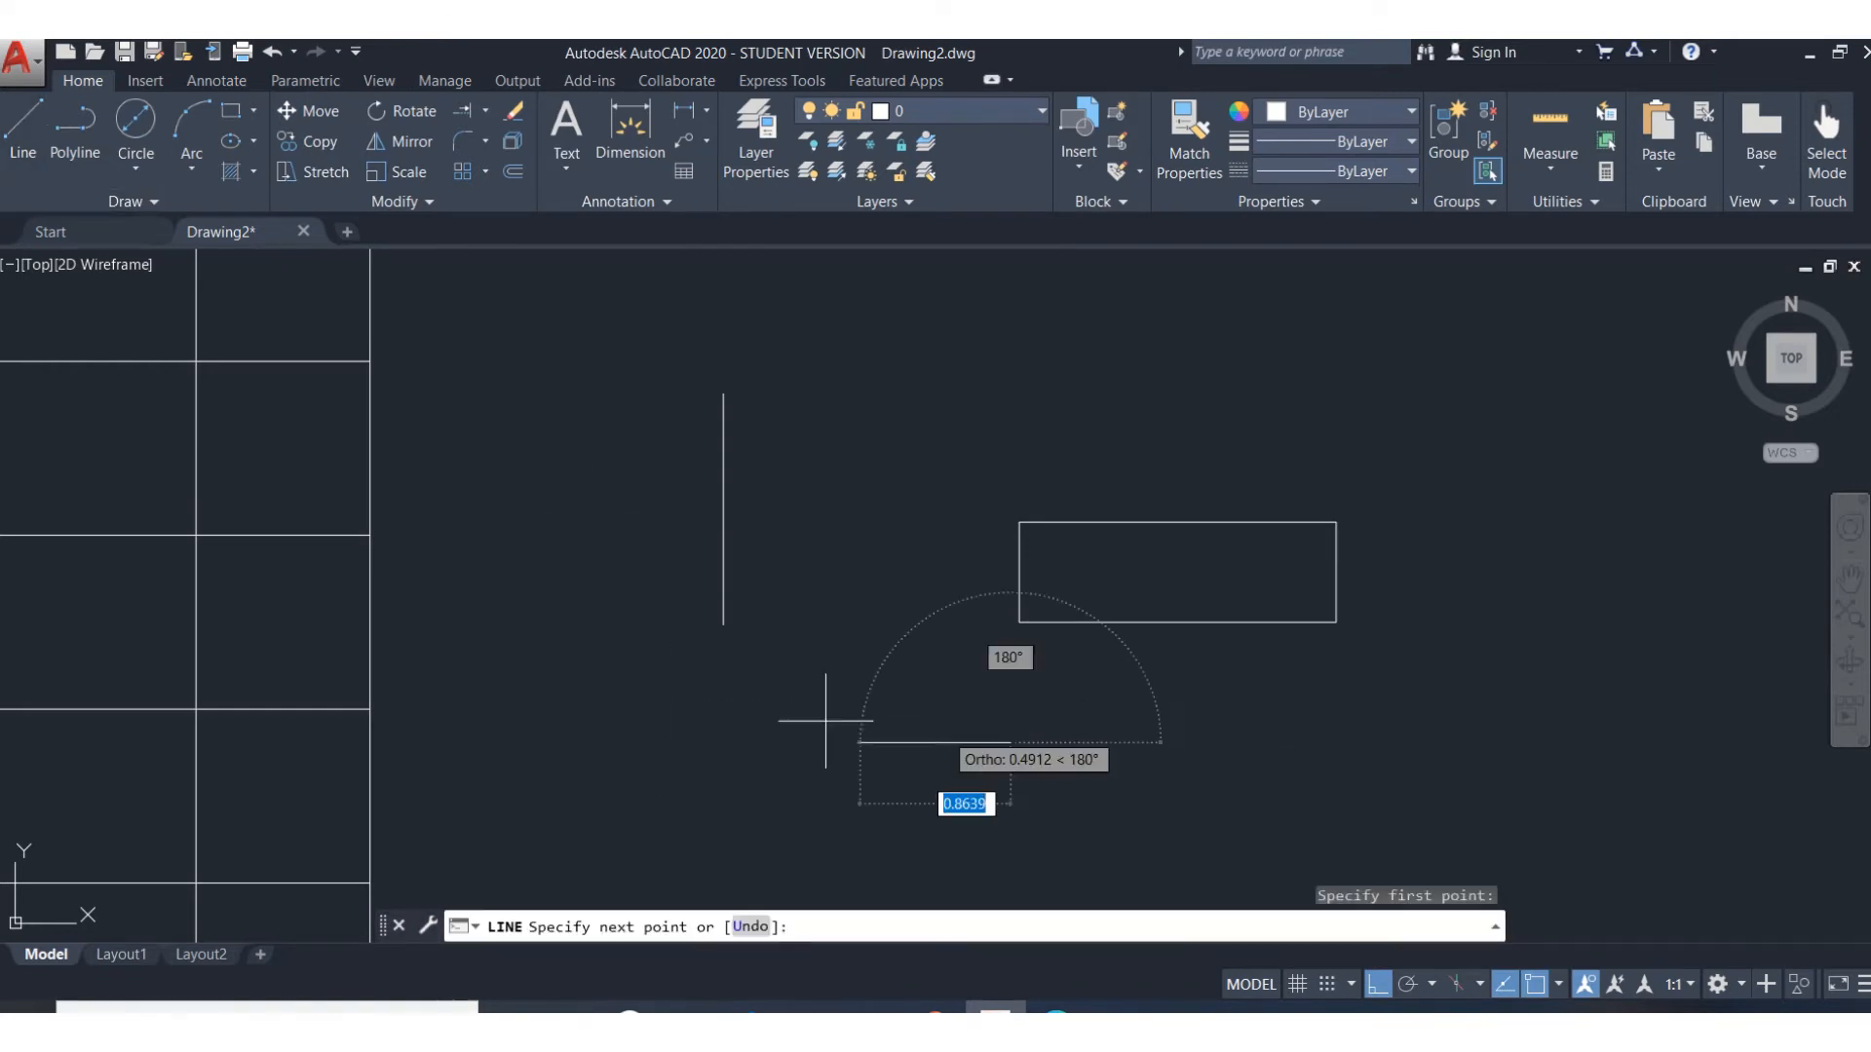
click(616, 743)
key(Return)
Draw a horizontal line above the vertical line, leaving a gap between them
key(Return)
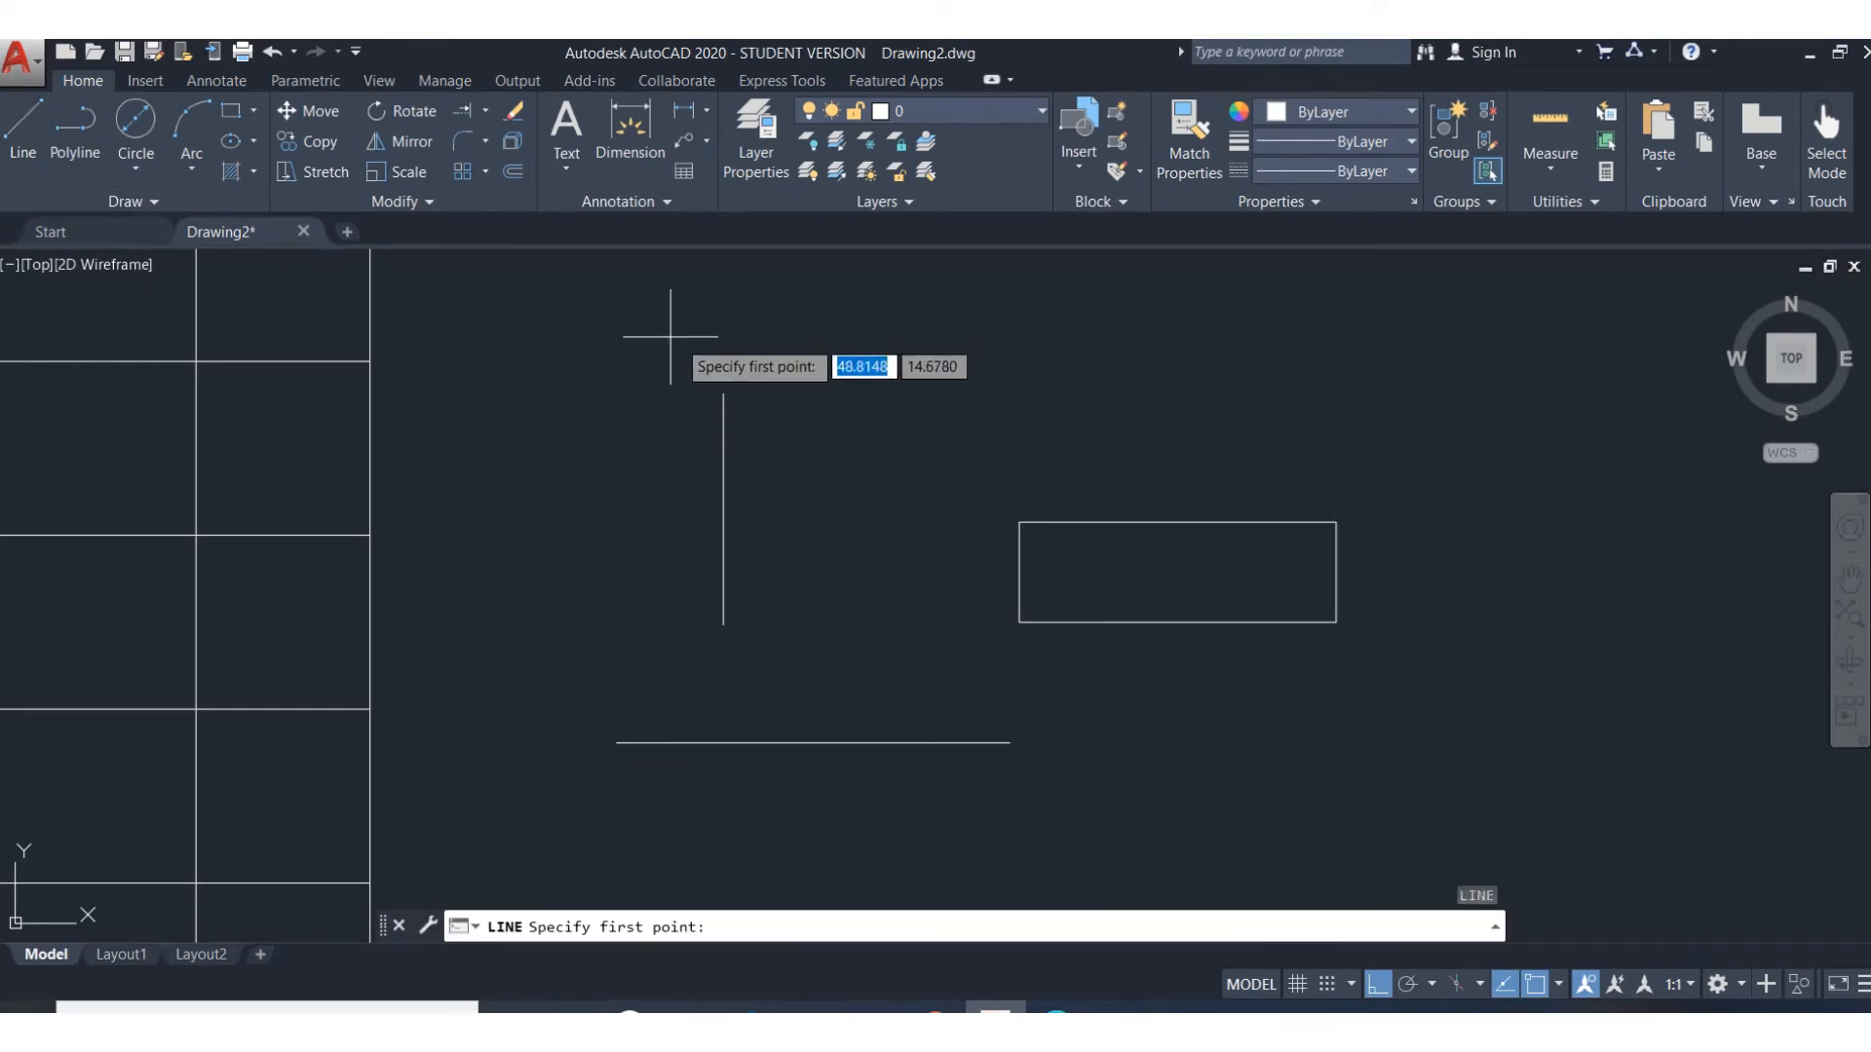
click(652, 338)
click(982, 338)
key(Return)
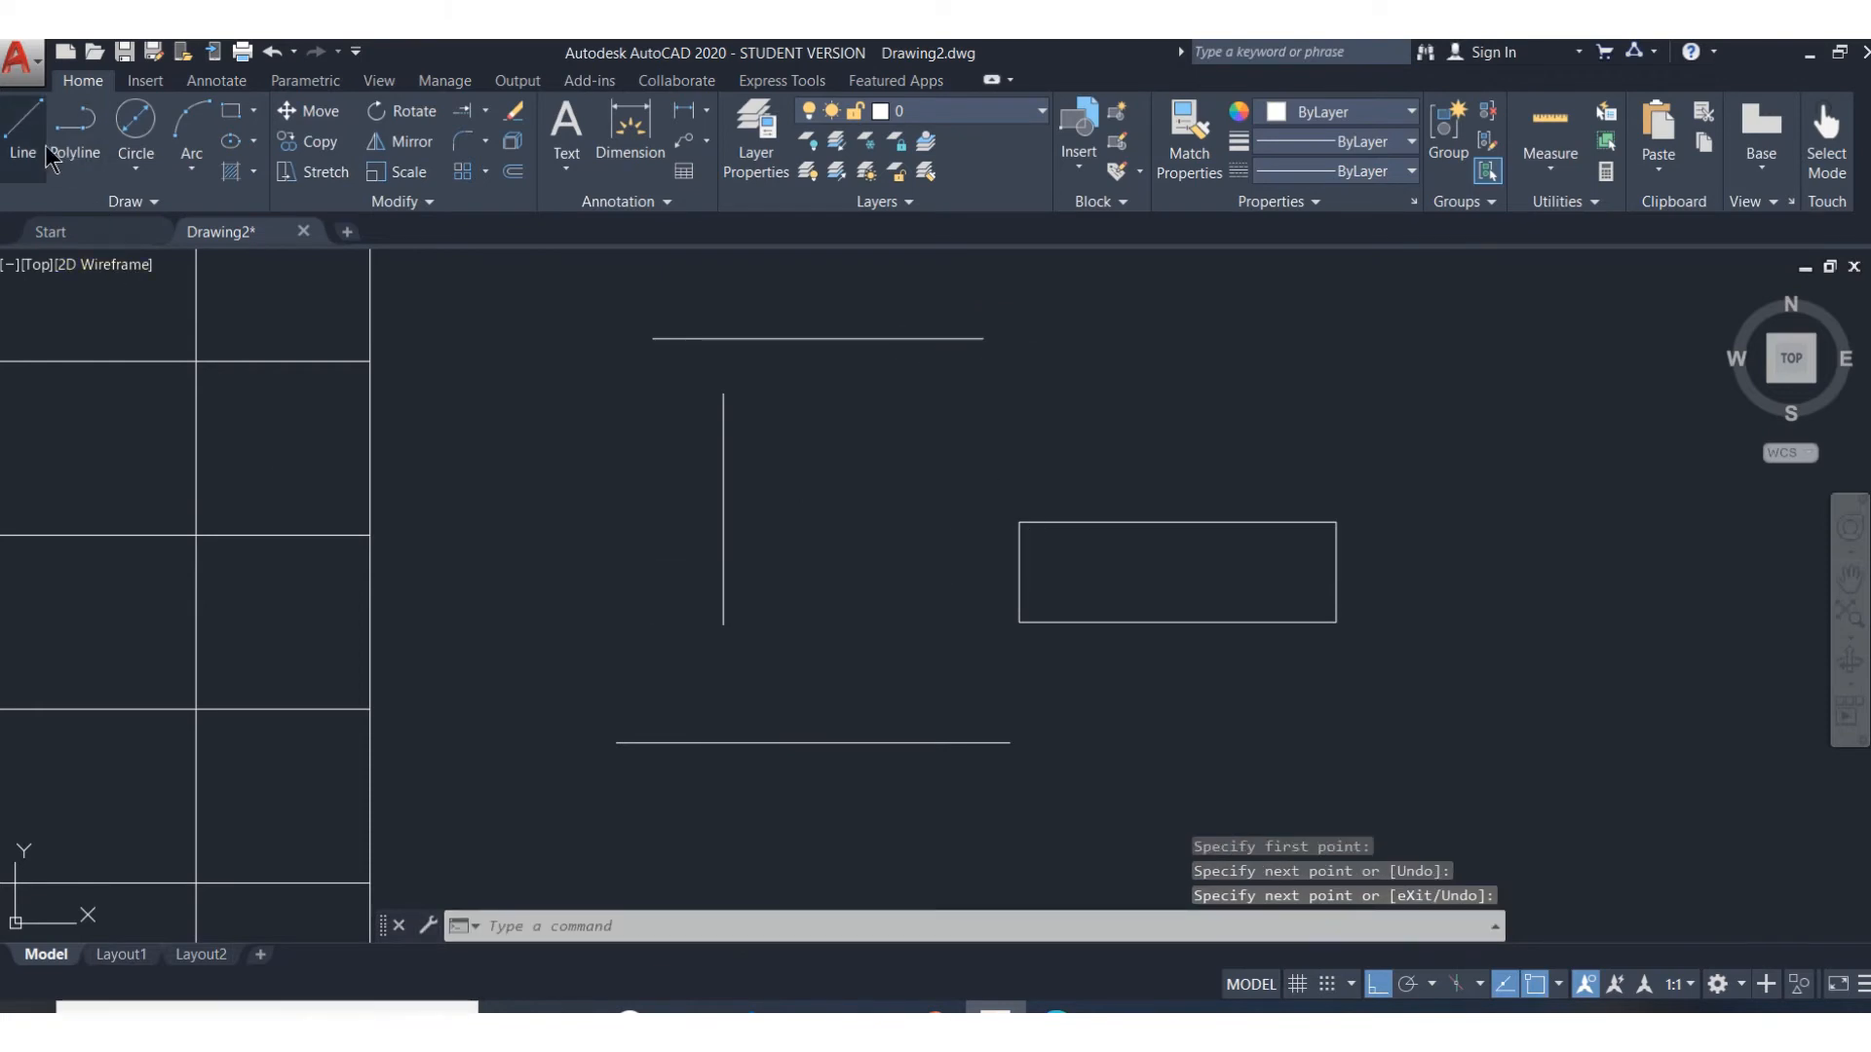
Draw a second vertical line right of the first, between the two horizontal lines without touching them
click(22, 122)
click(917, 397)
click(958, 668)
key(Return)
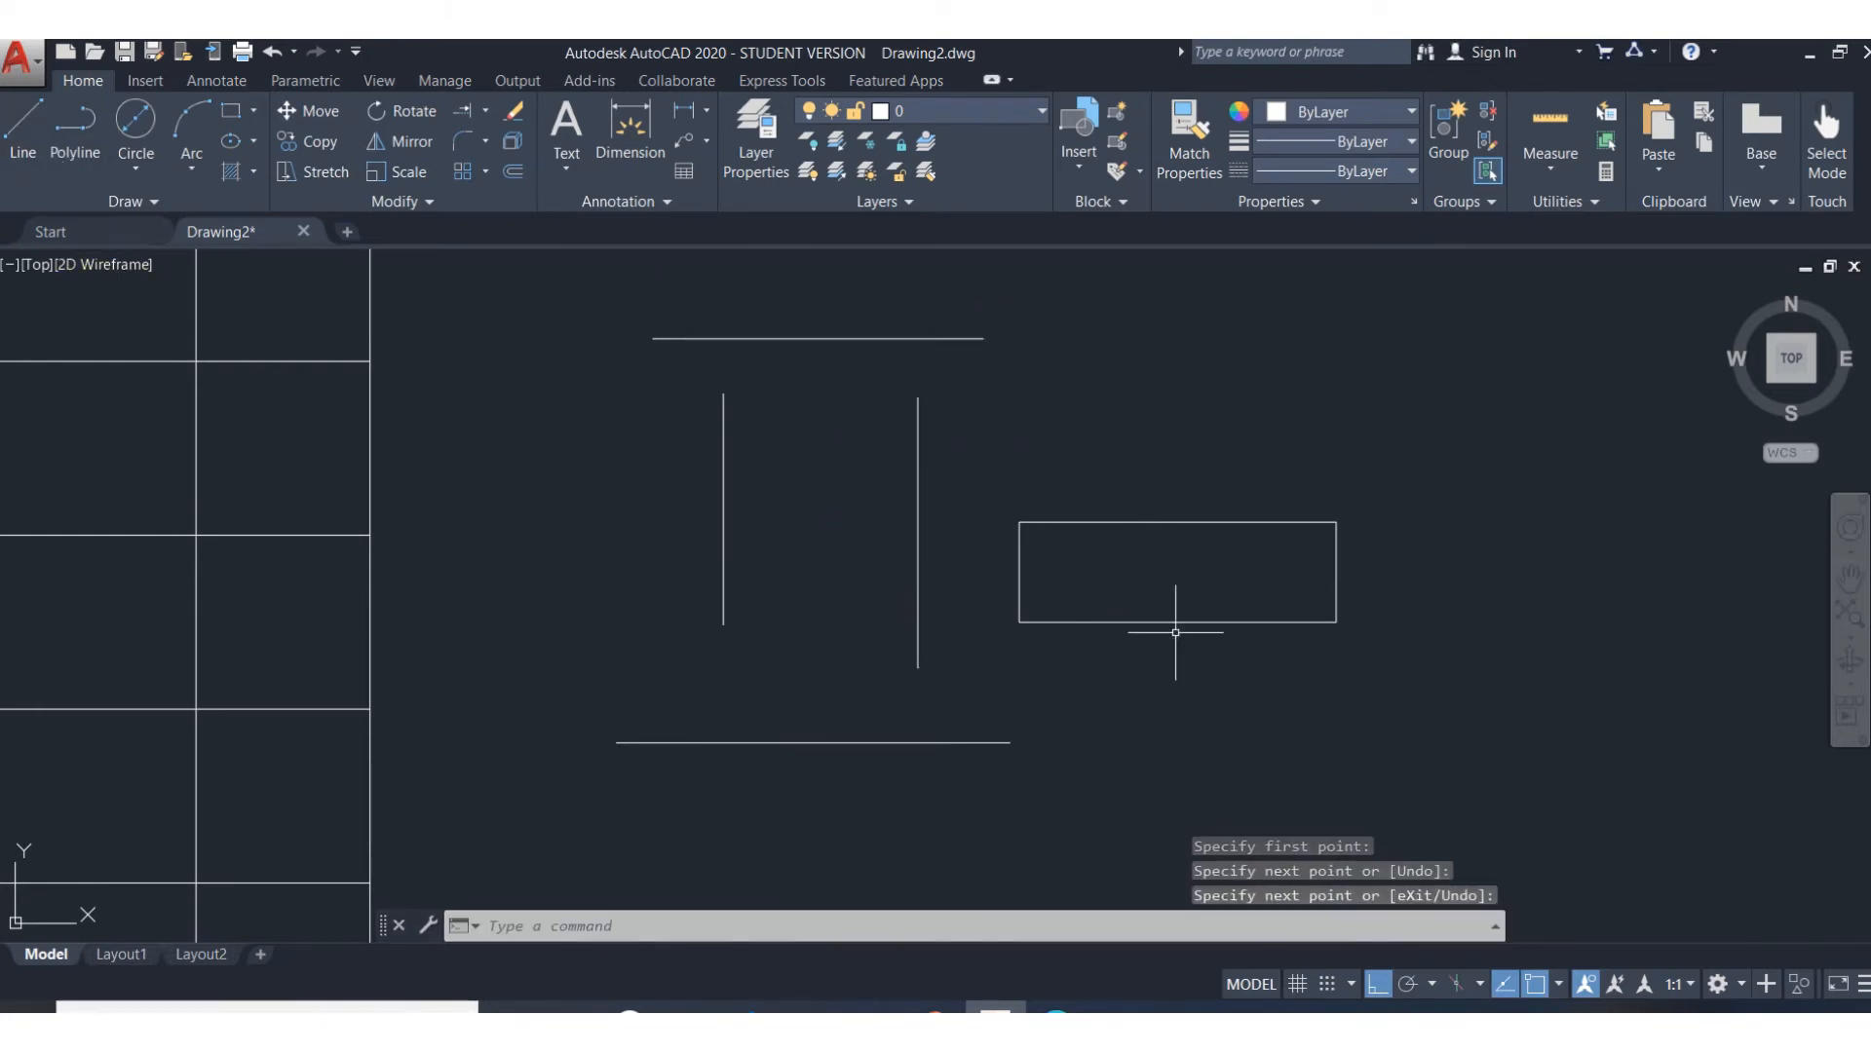
Erase all four lines of the small trimmed rectangle
click(507, 112)
click(990, 488)
click(1377, 682)
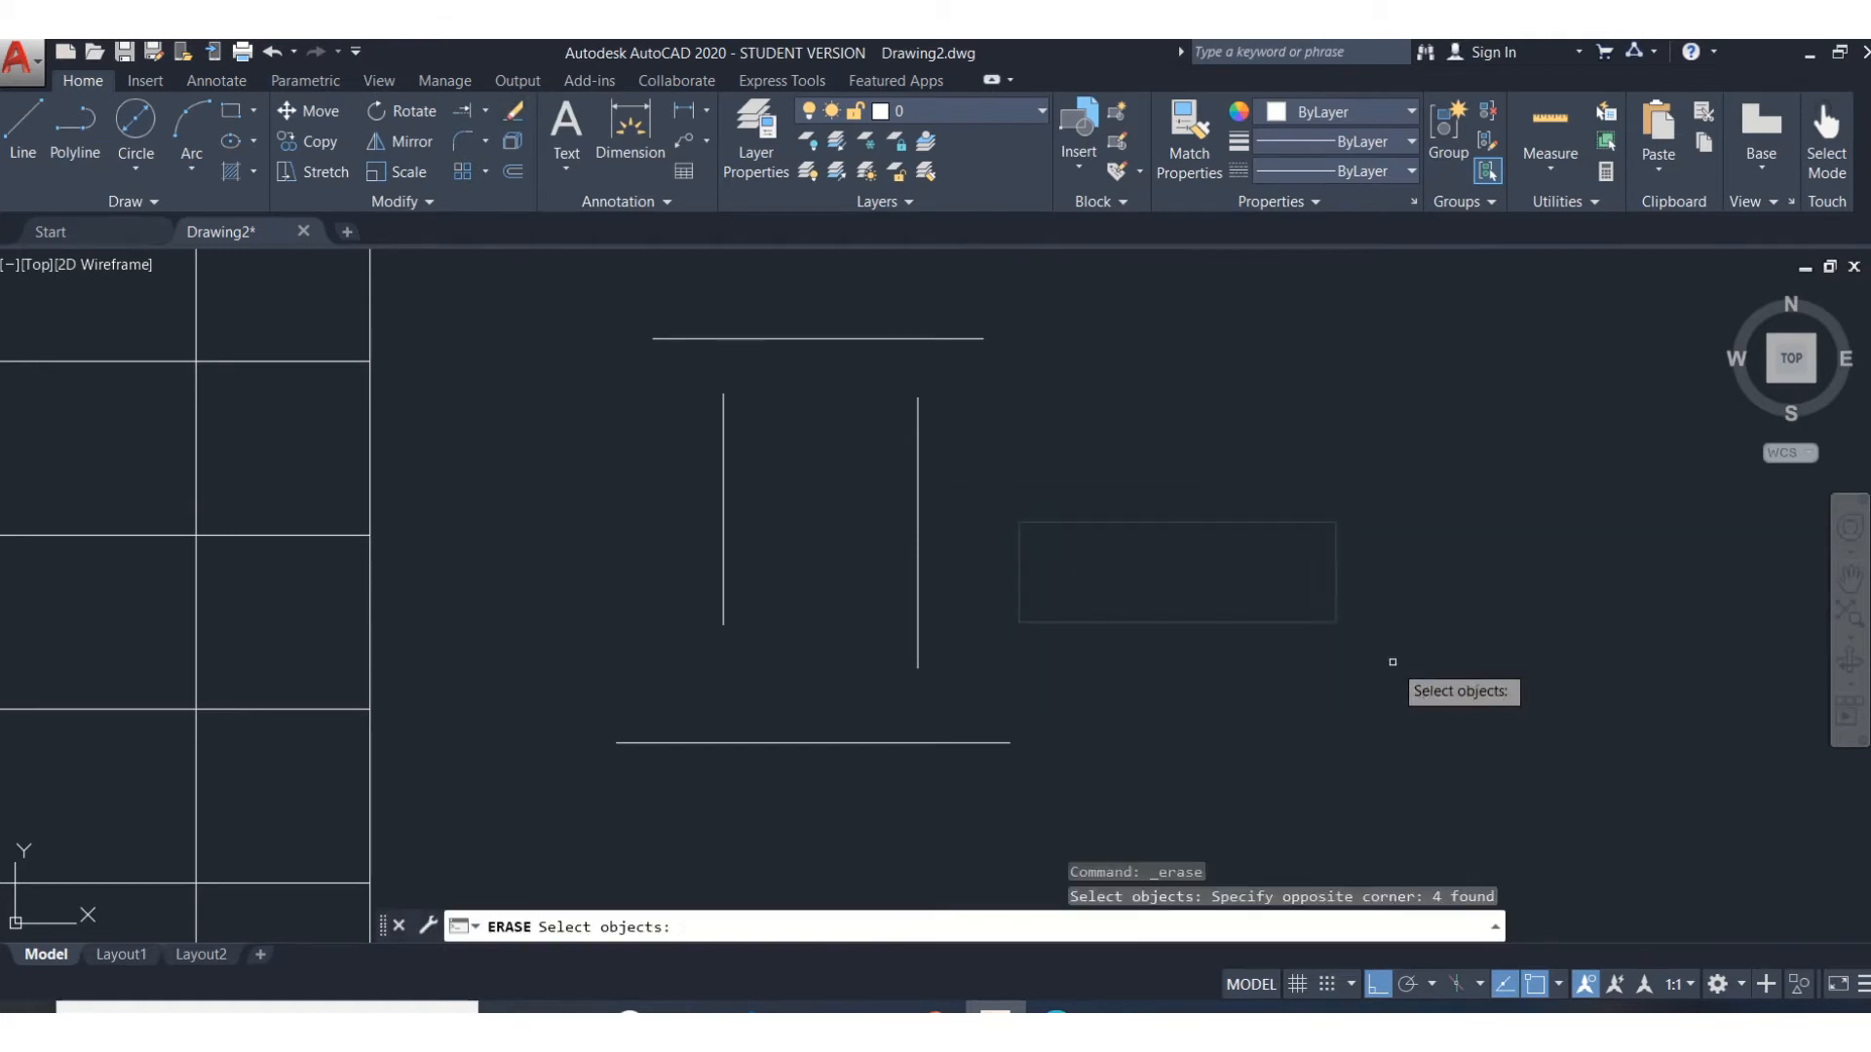
key(Return)
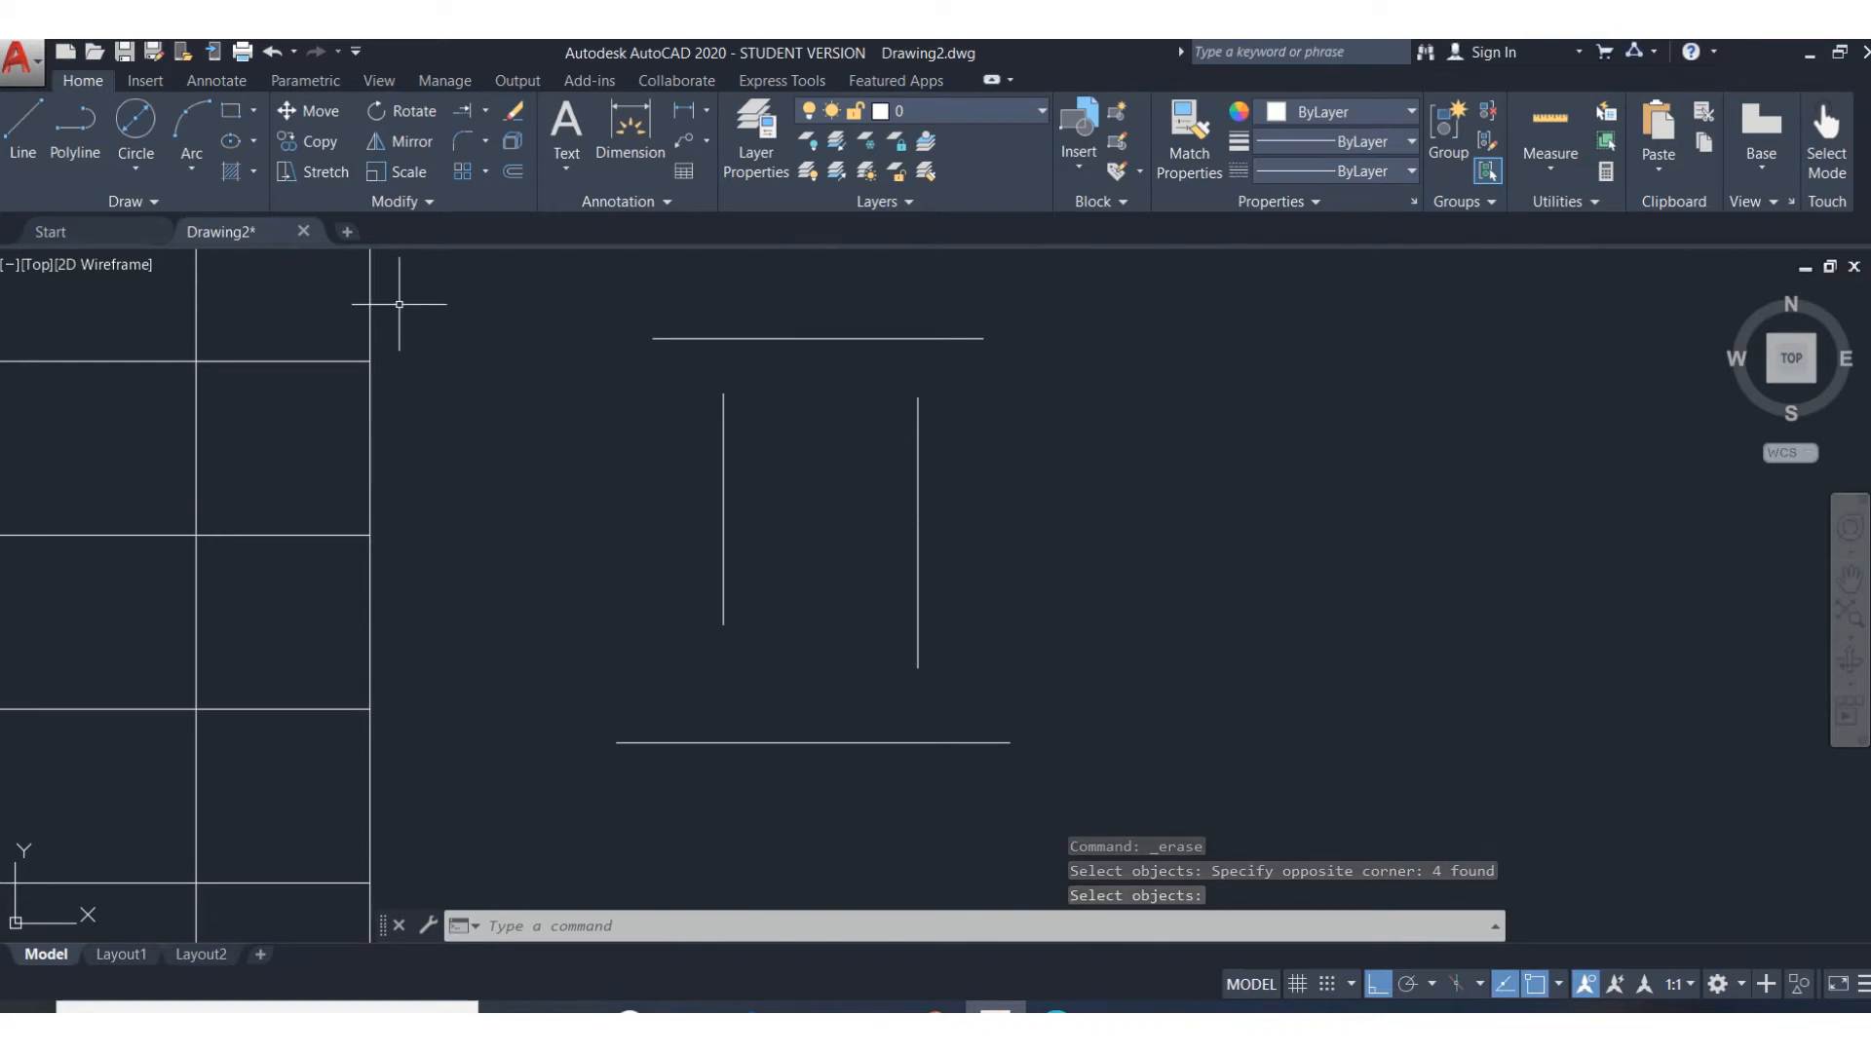
click(466, 113)
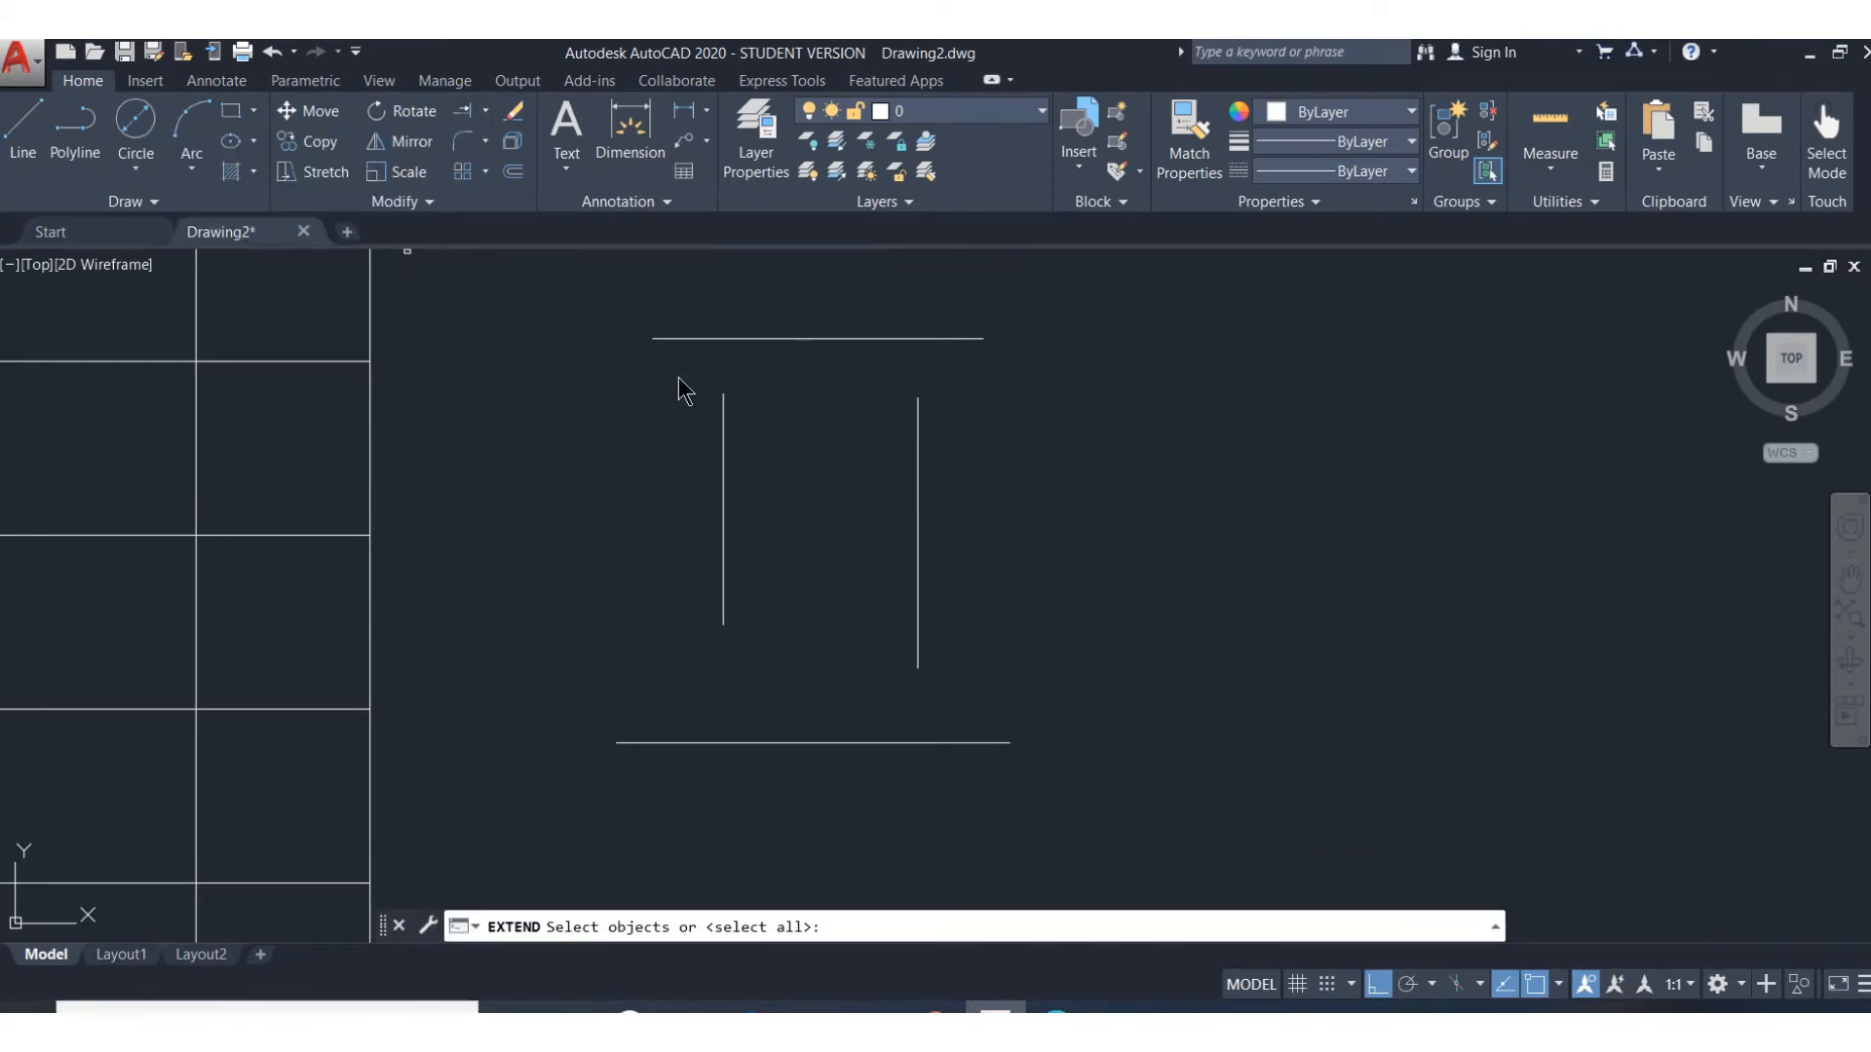
click(723, 400)
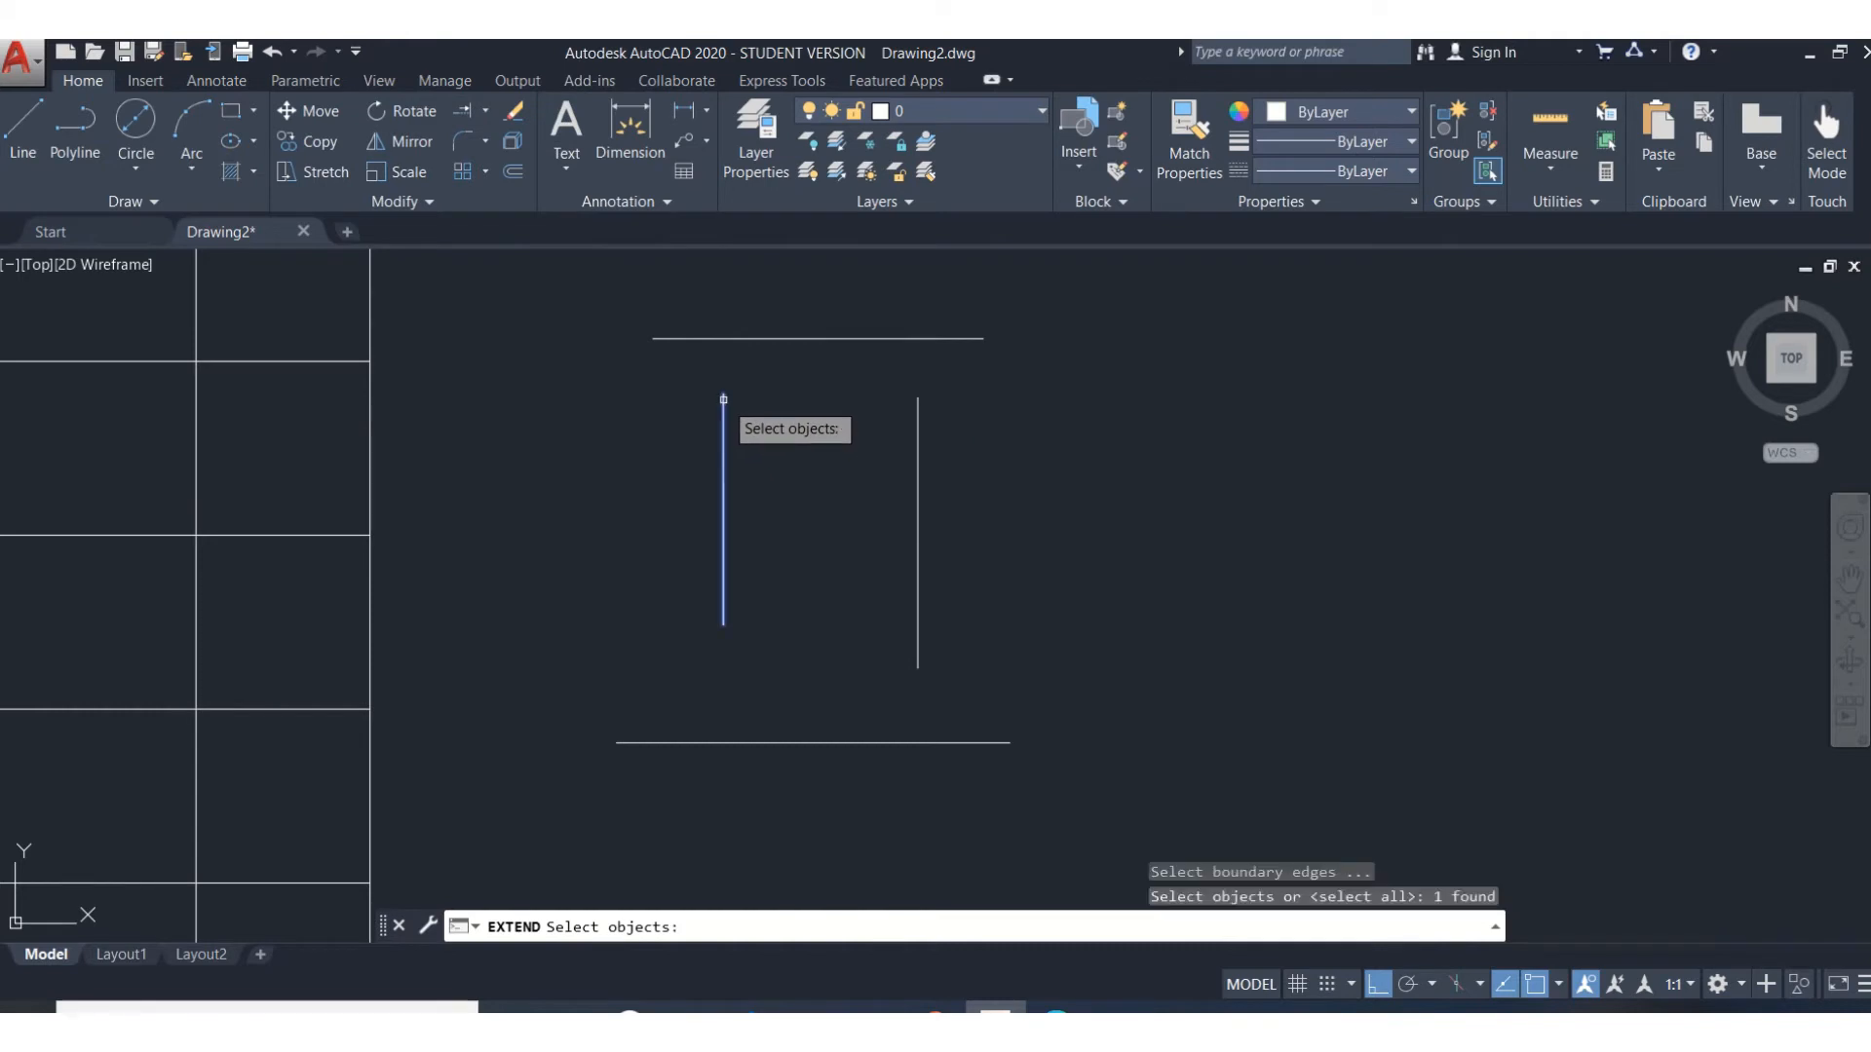
click(723, 400)
click(723, 400)
click(720, 619)
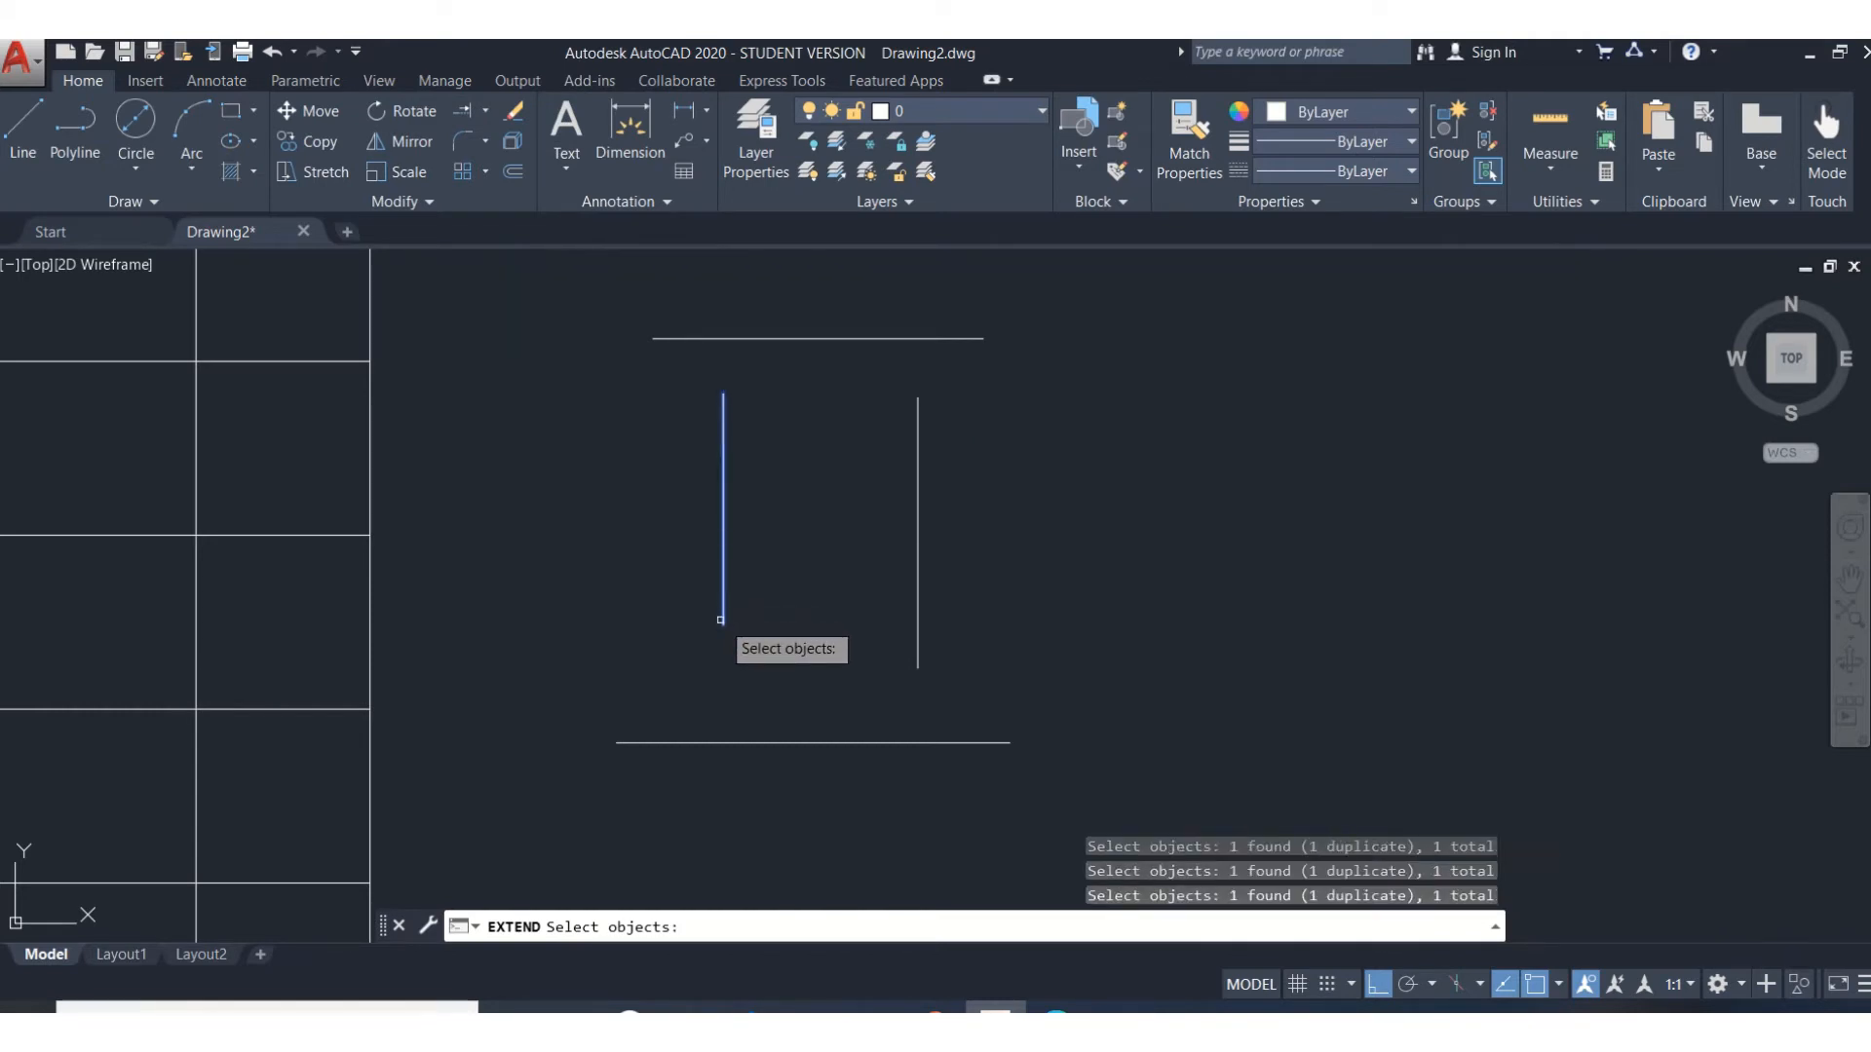
key(Escape)
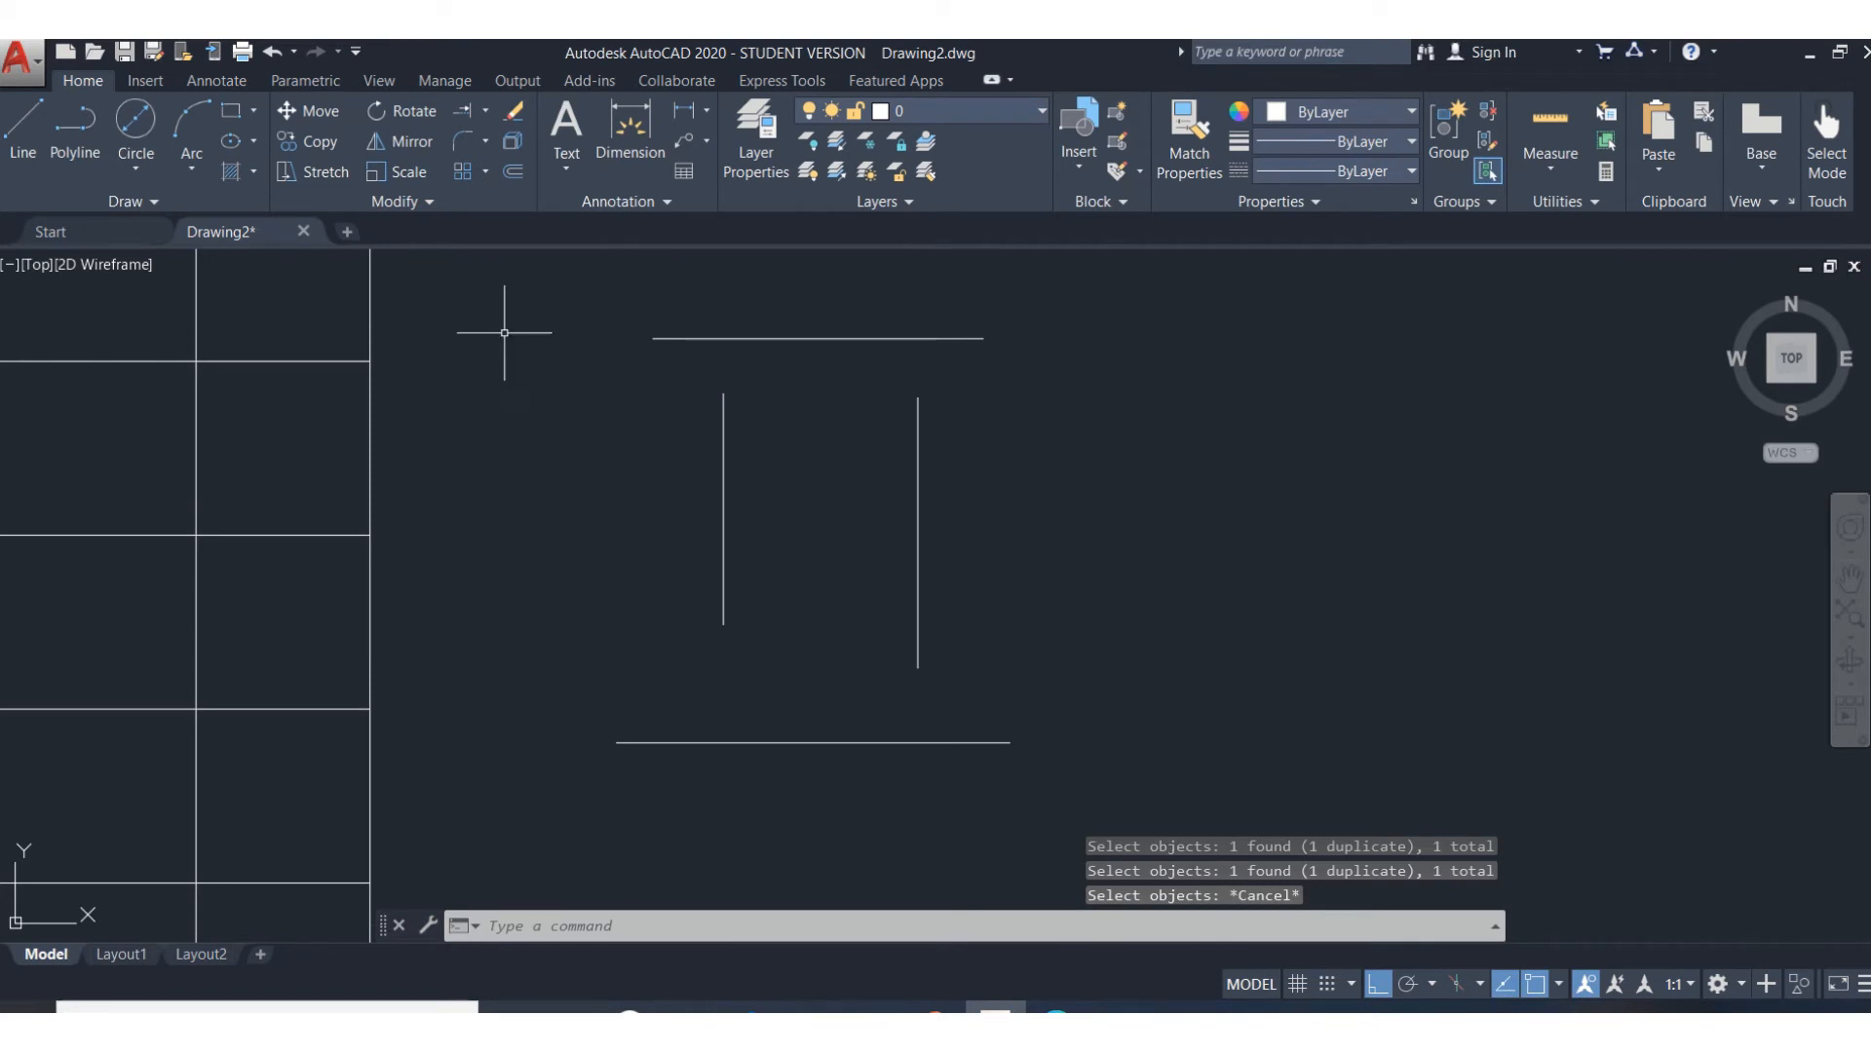
Extend the upper ends of both vertical lines to the upper horizontal line, using that line as the boundary edge
click(464, 110)
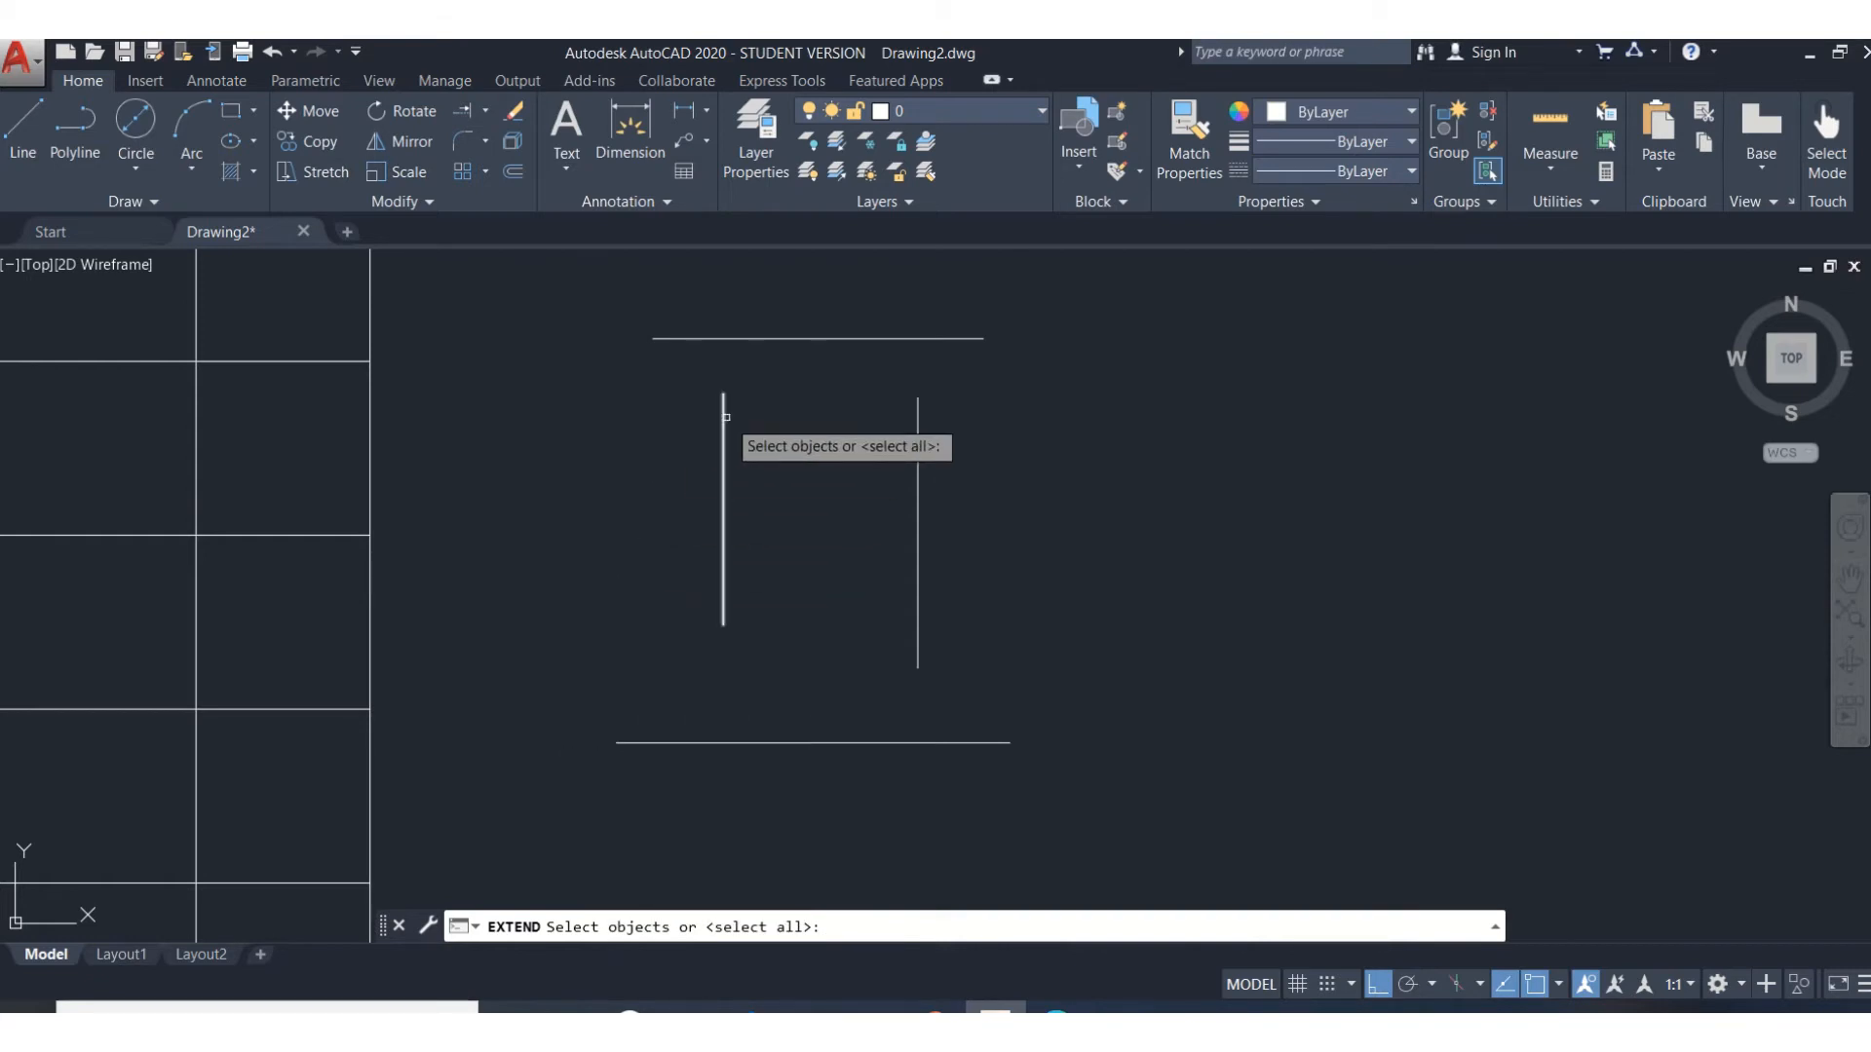
click(732, 338)
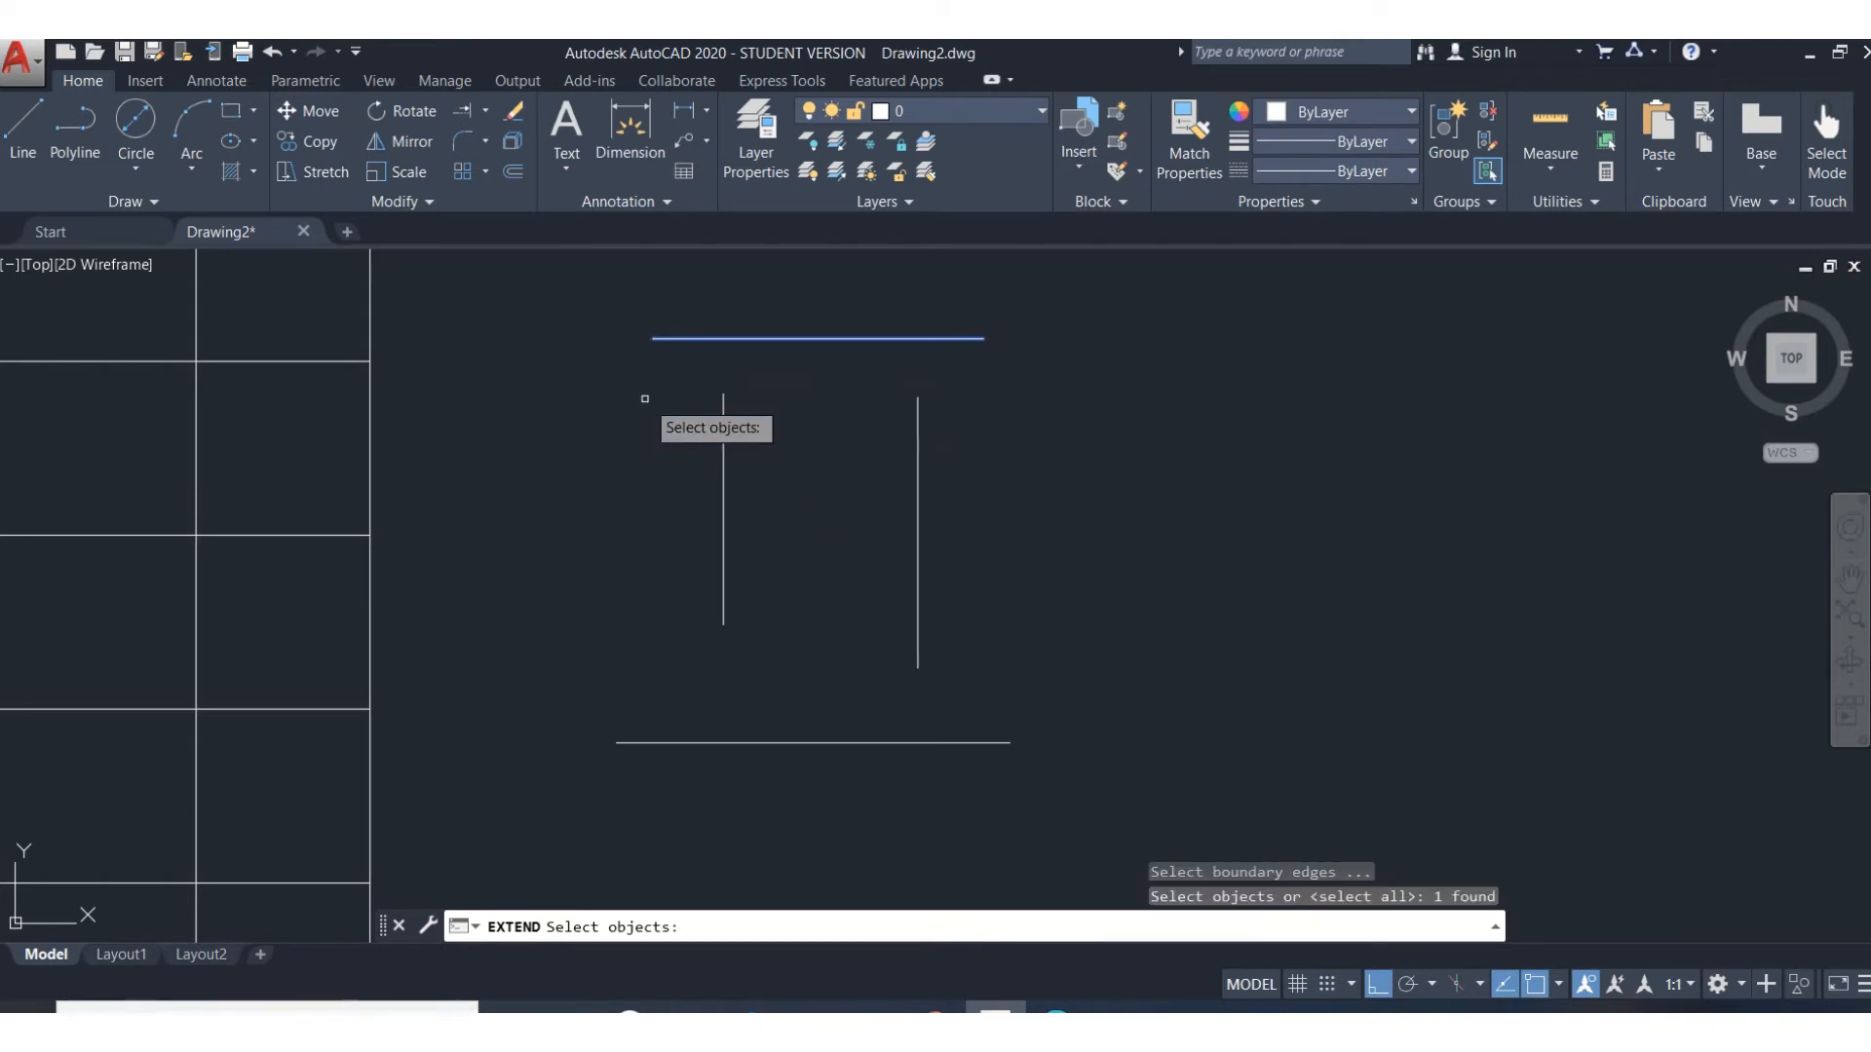
key(Return)
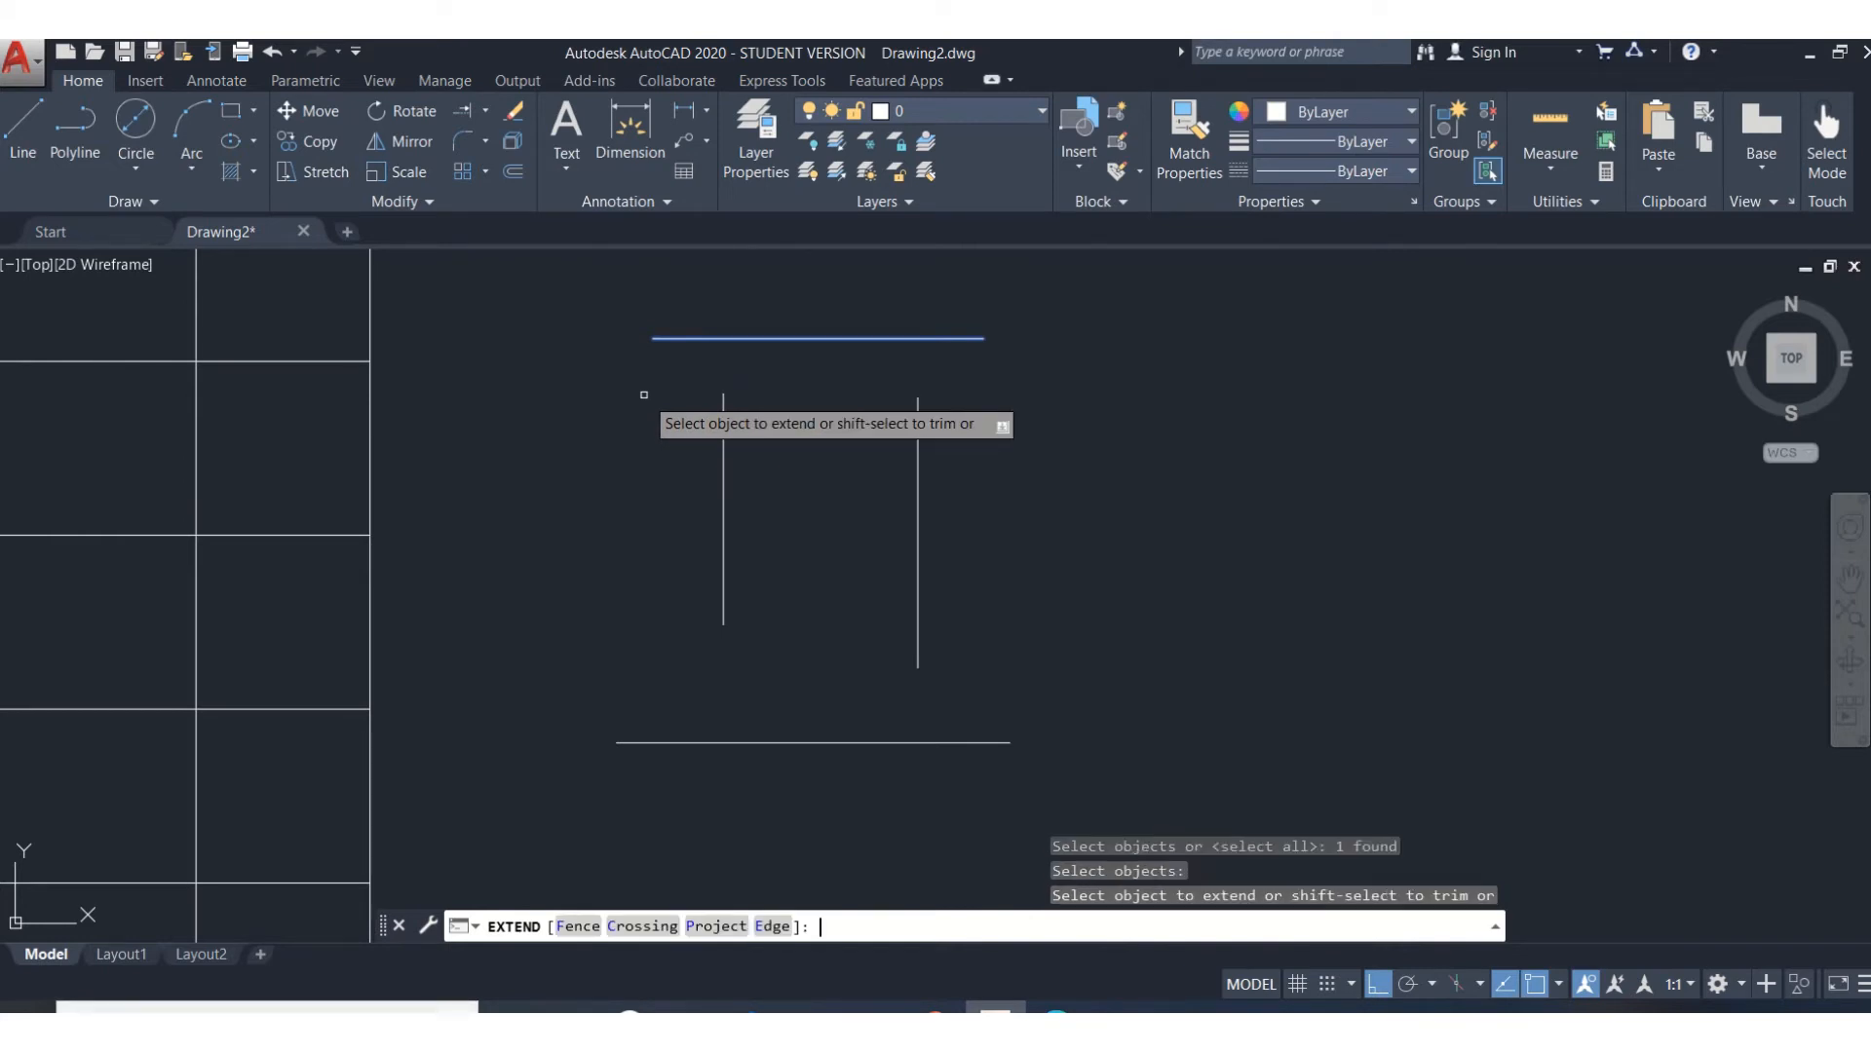
click(723, 408)
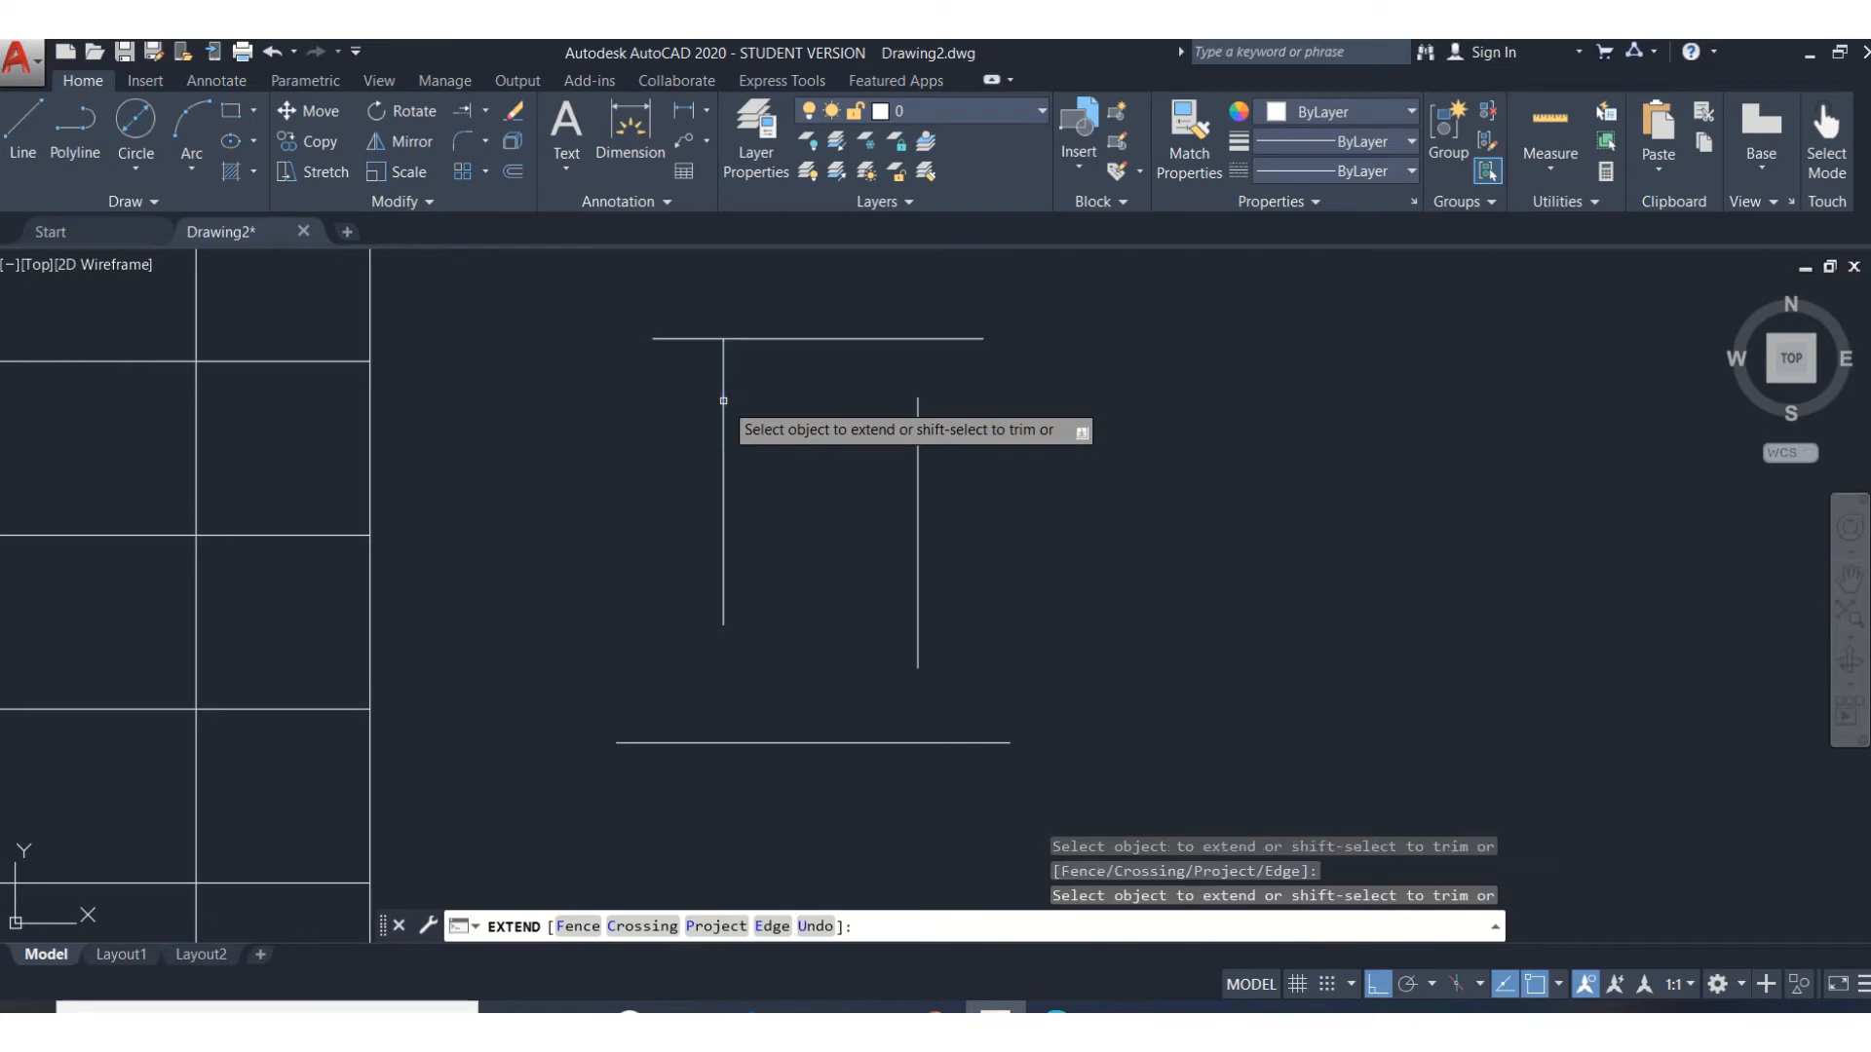
click(917, 407)
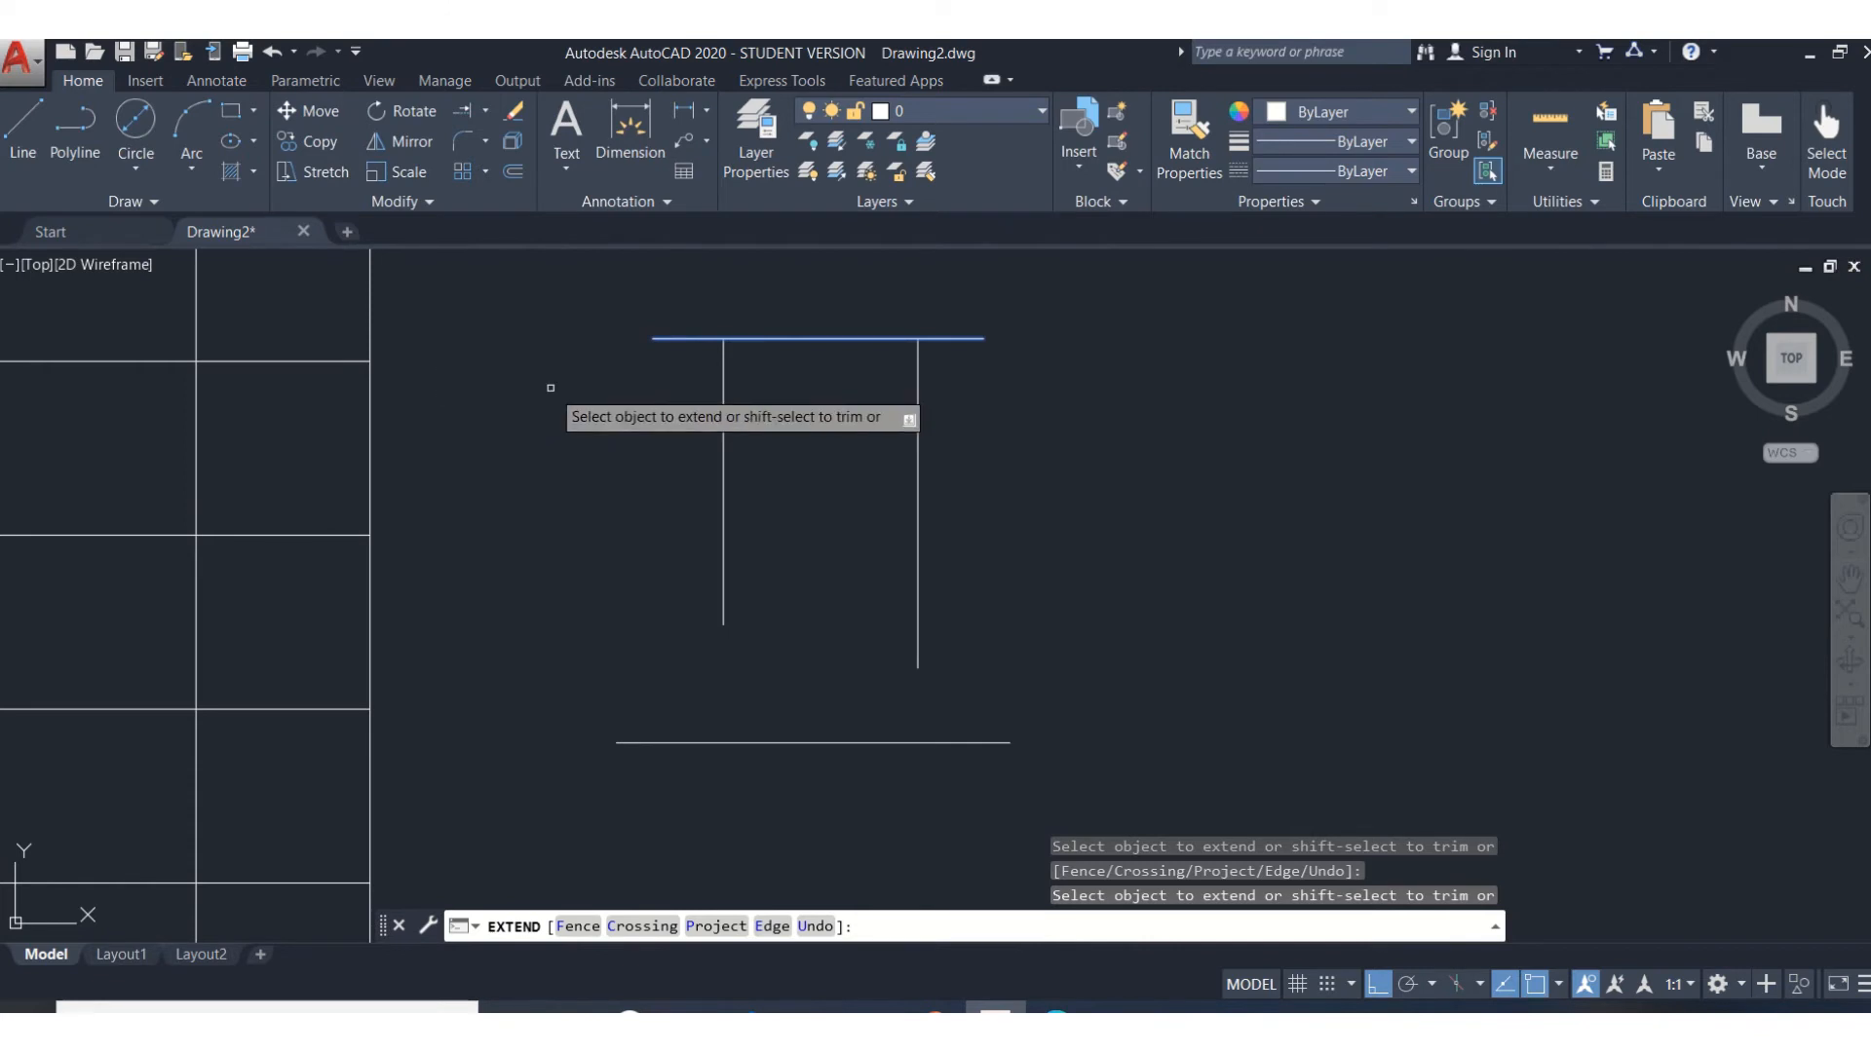
key(Return)
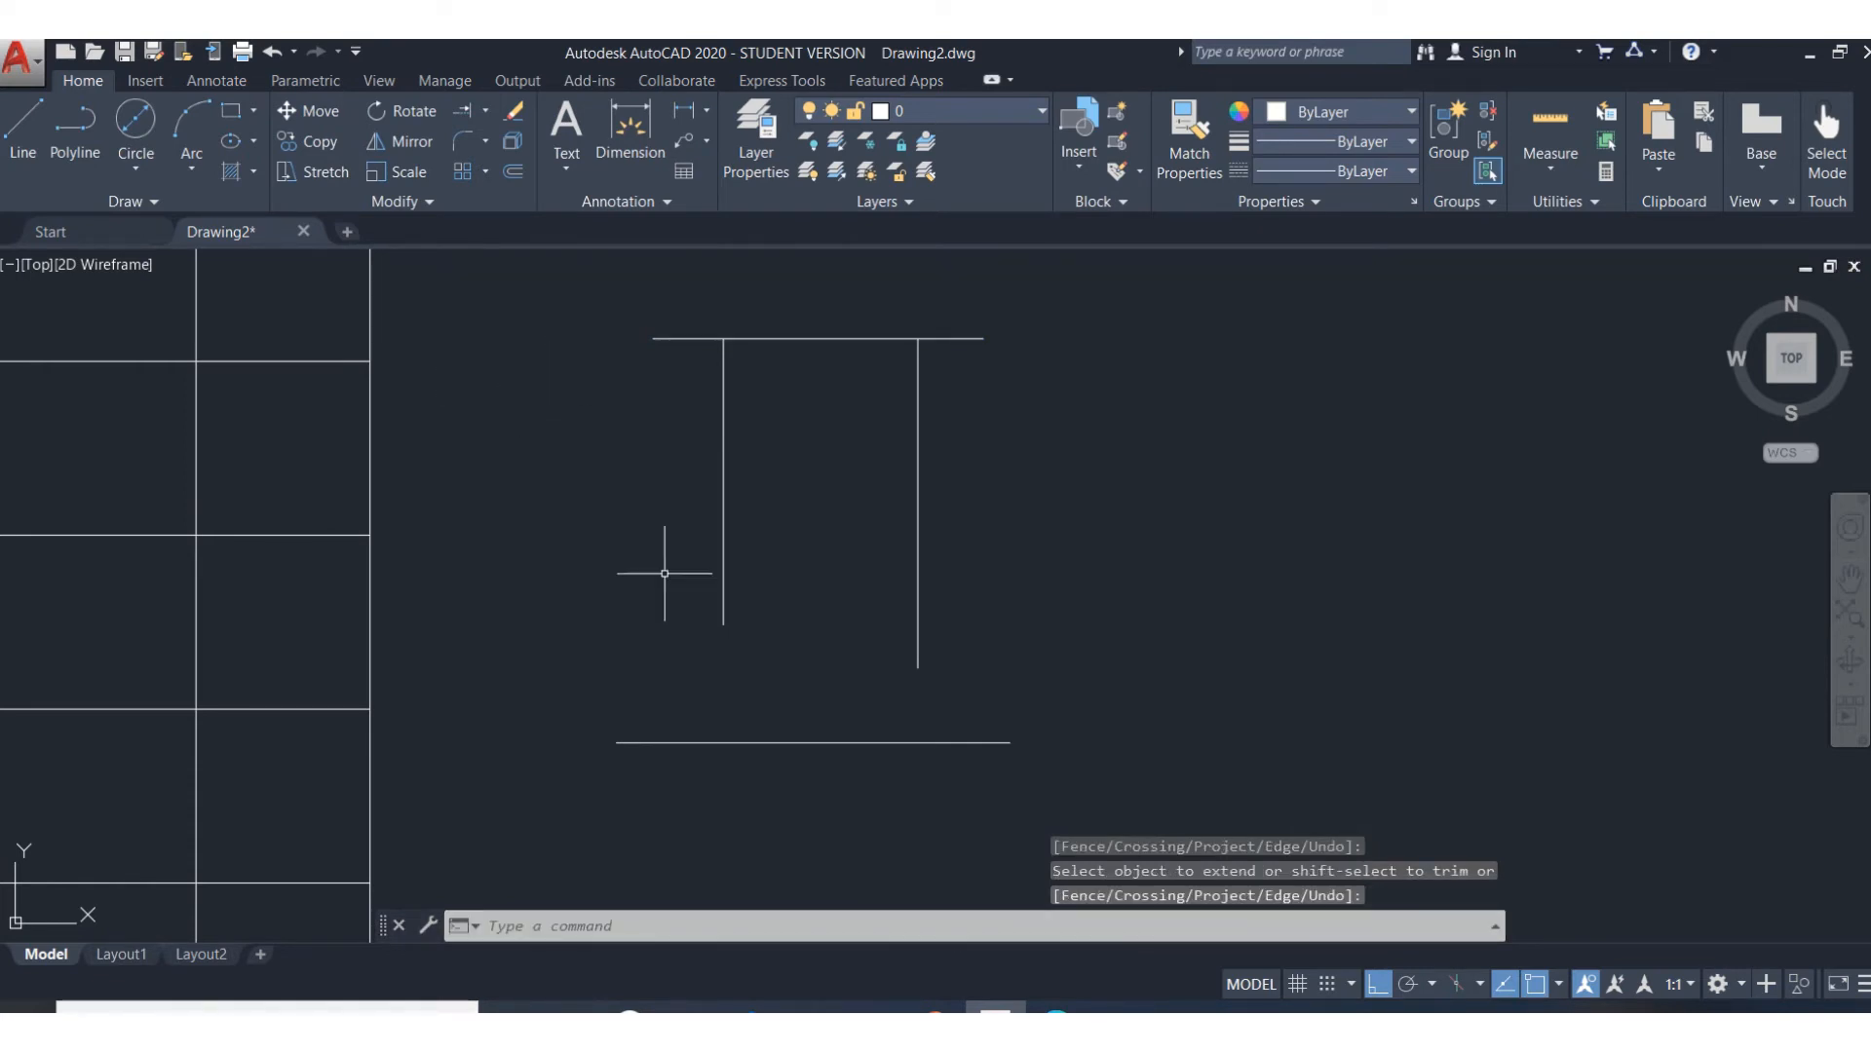
Extend the lower ends of both vertical lines to the lower horizontal line, using that line as the boundary edge
click(458, 113)
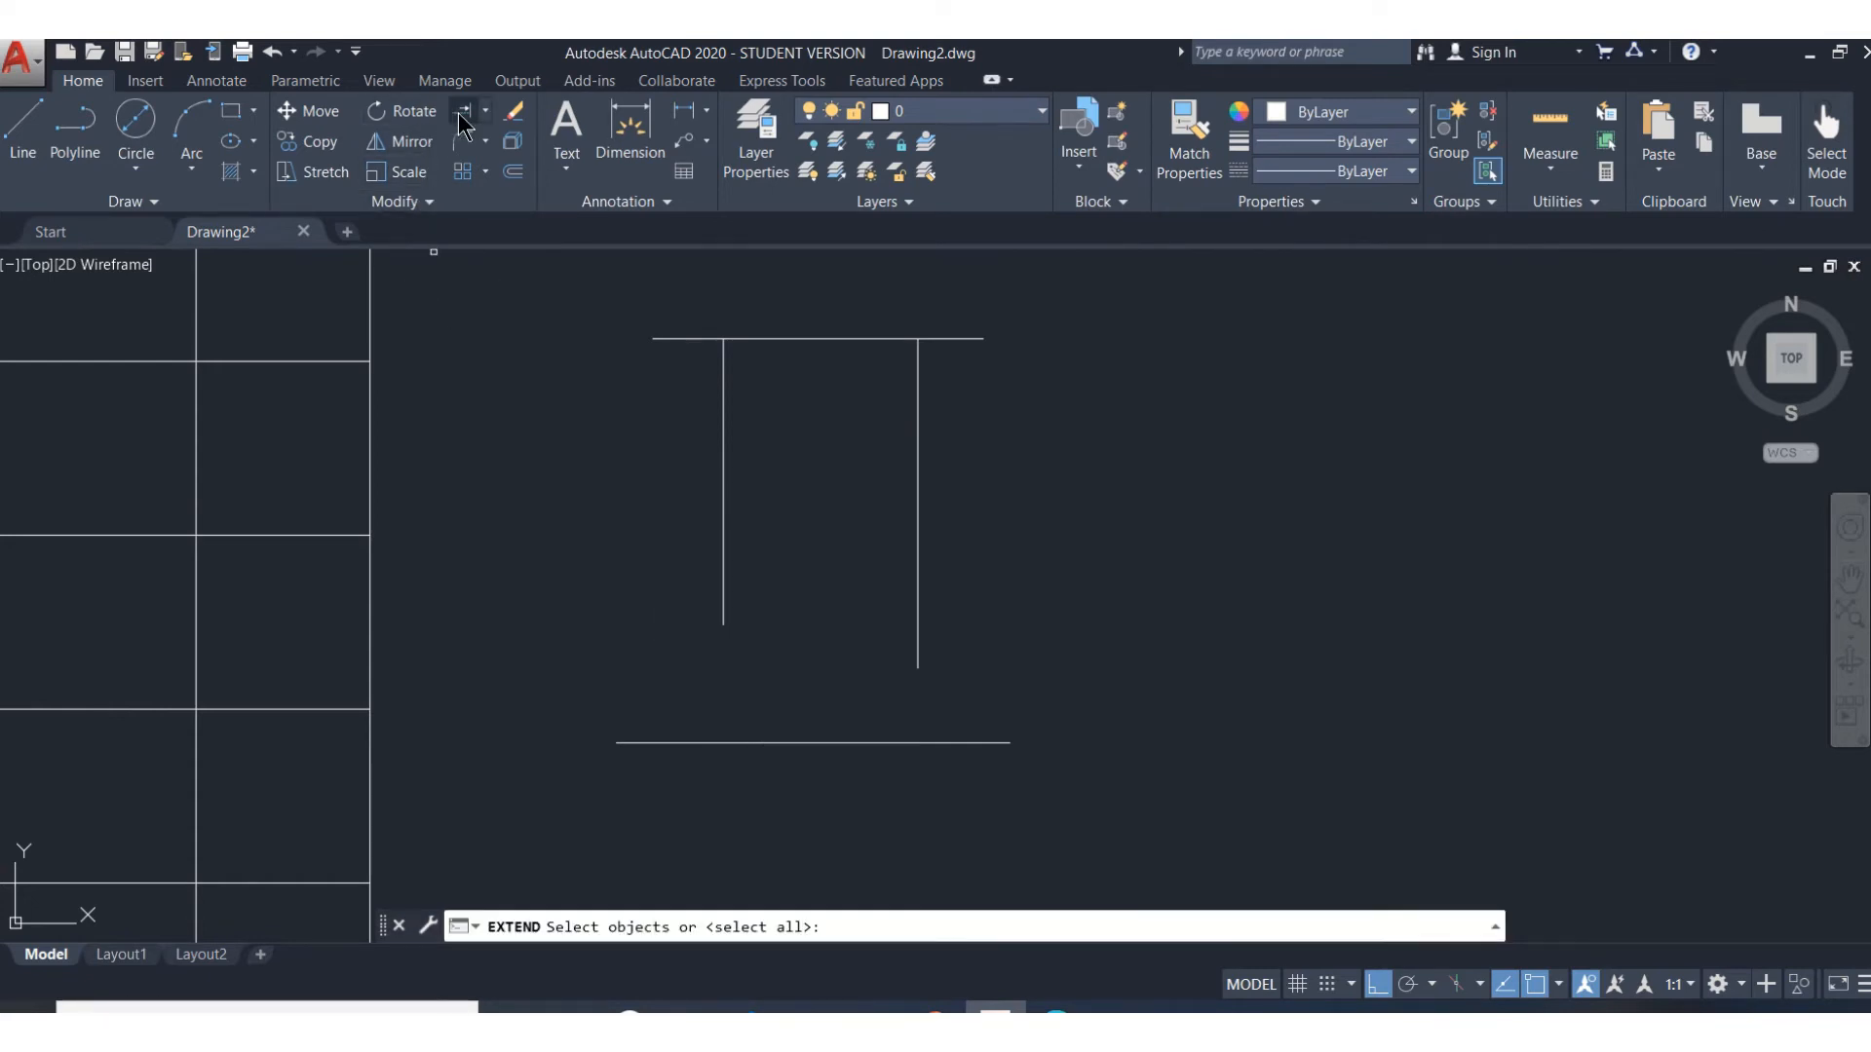
click(739, 743)
key(Return)
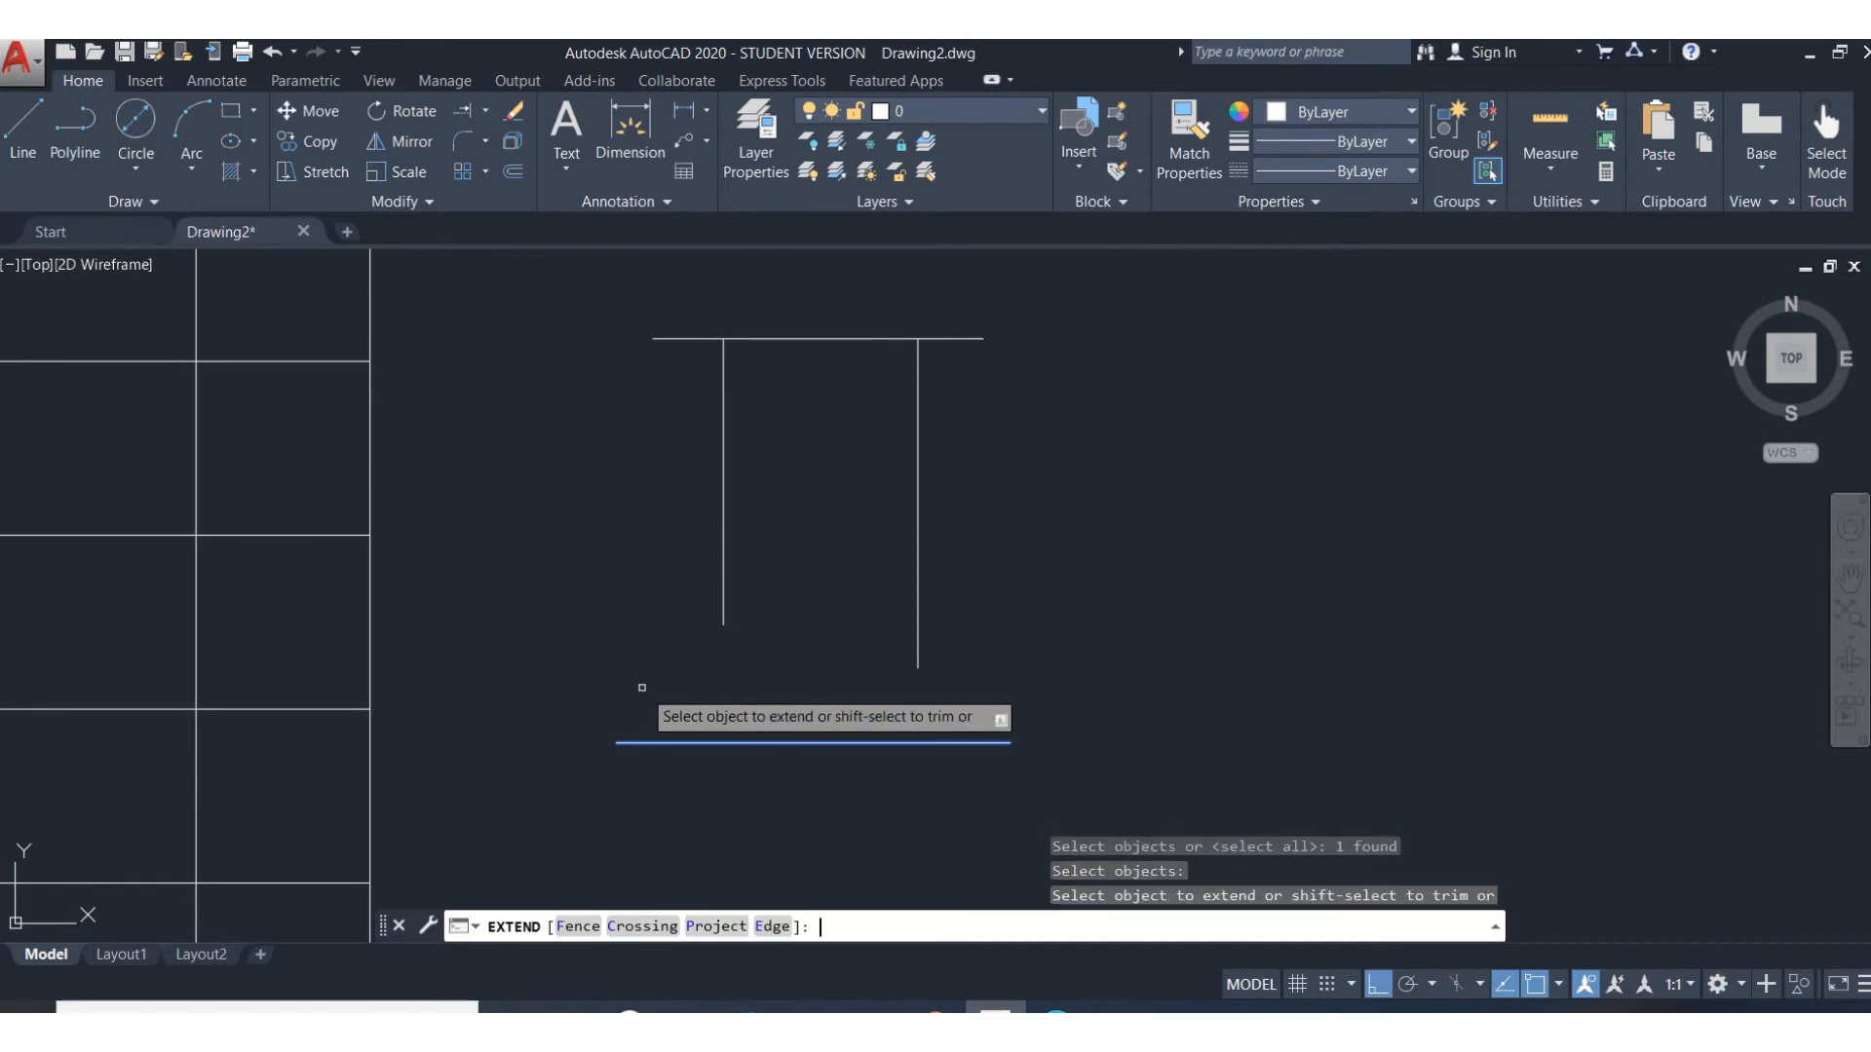
click(723, 648)
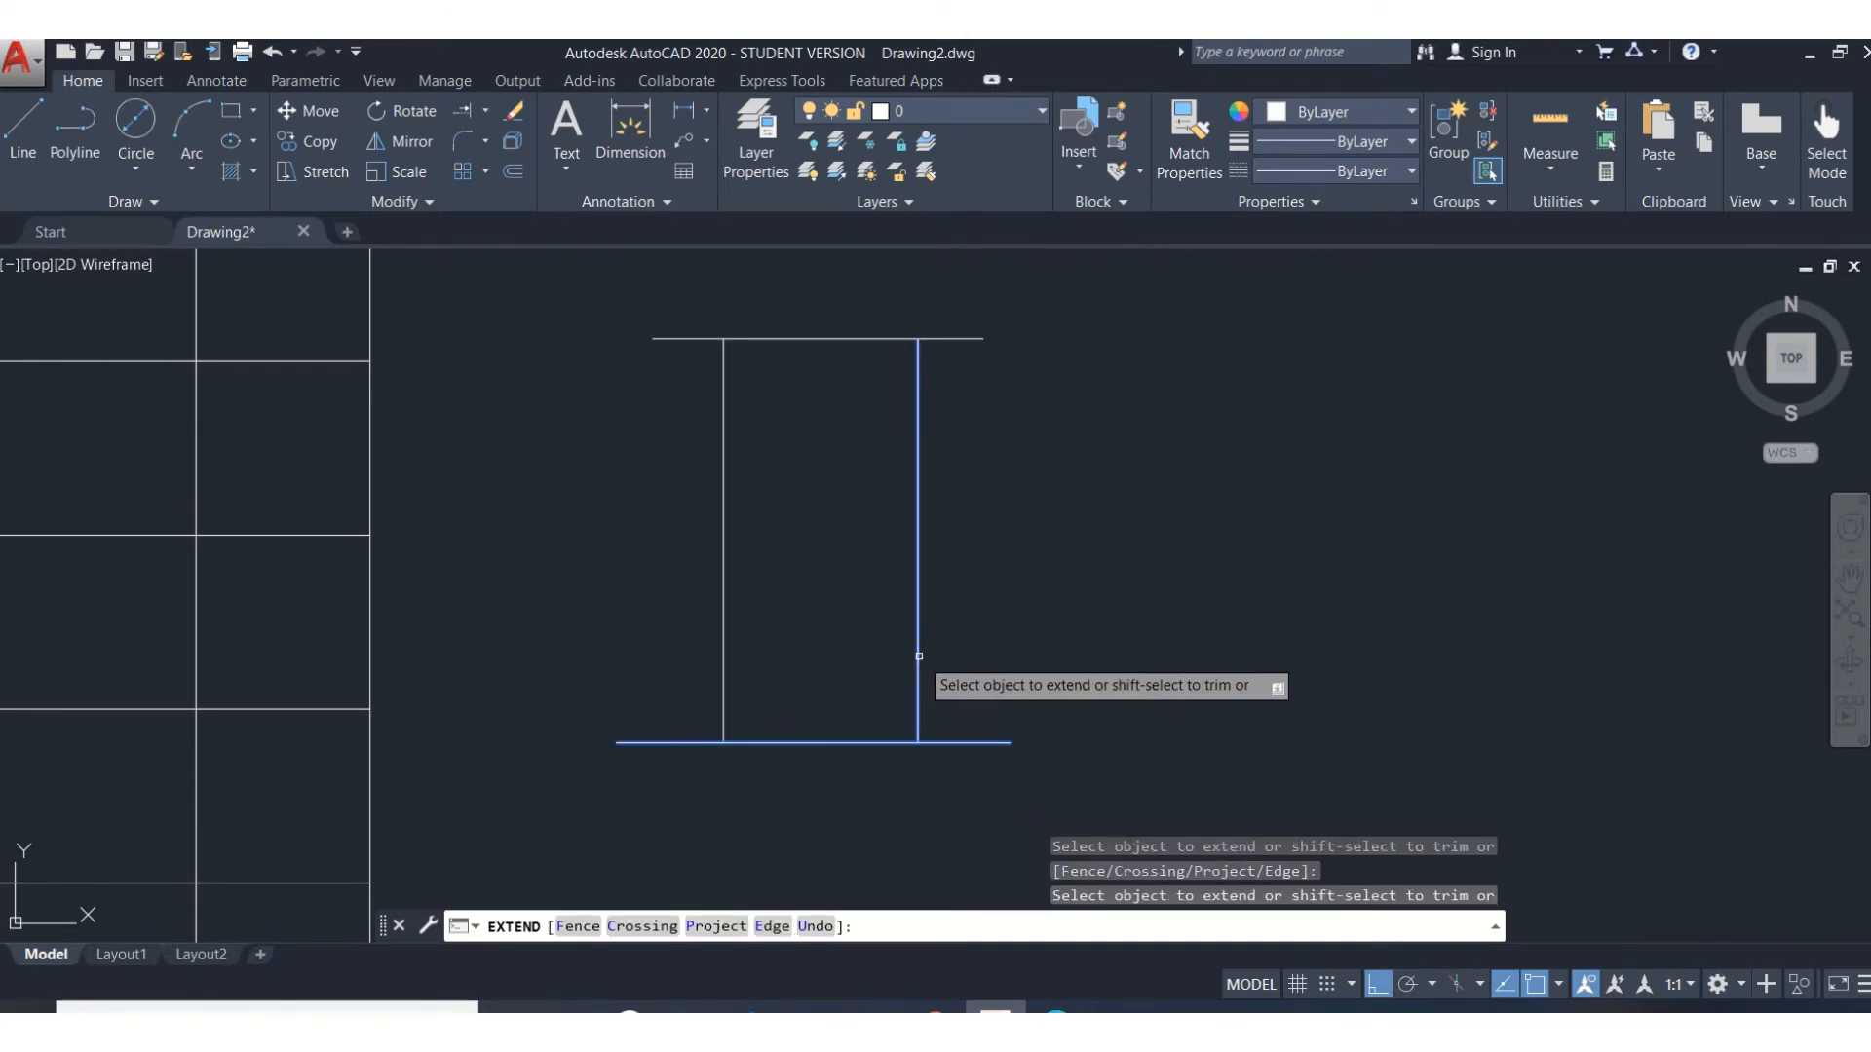
click(640, 582)
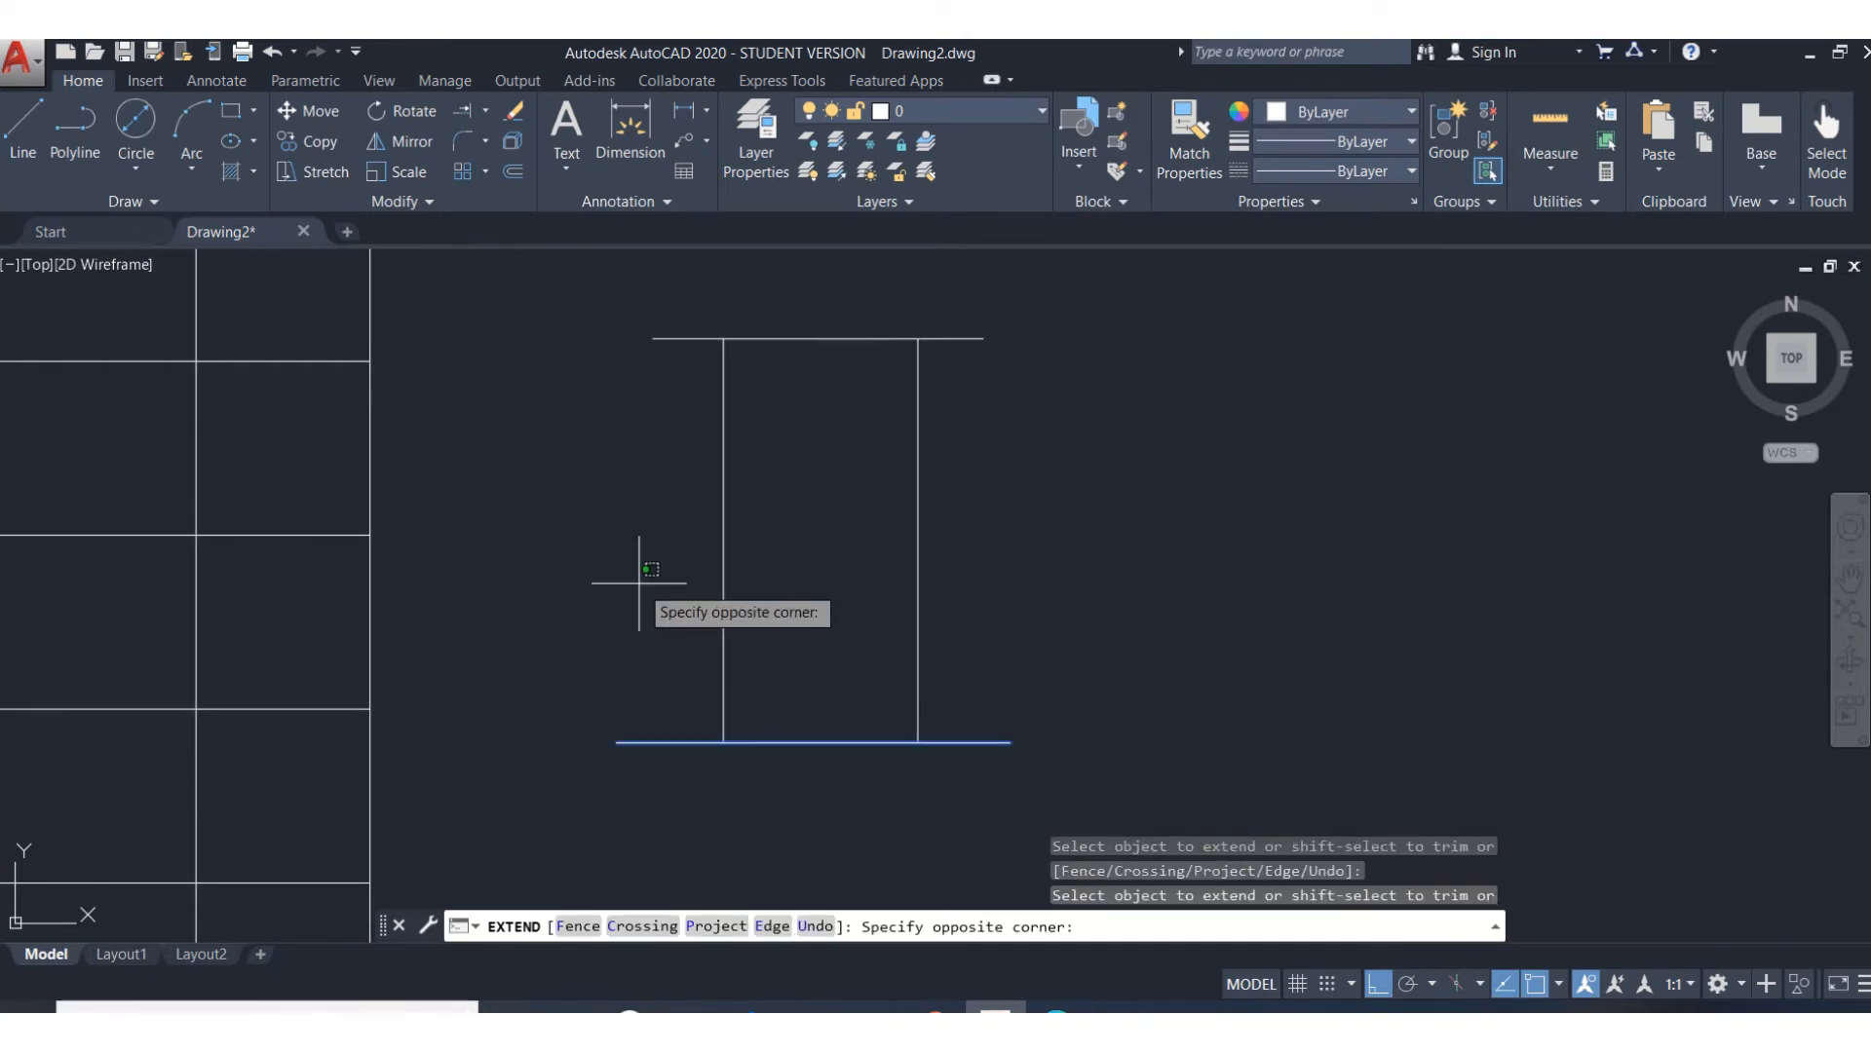
Undo both Extend operations on the two vertical lines
click(271, 53)
click(270, 54)
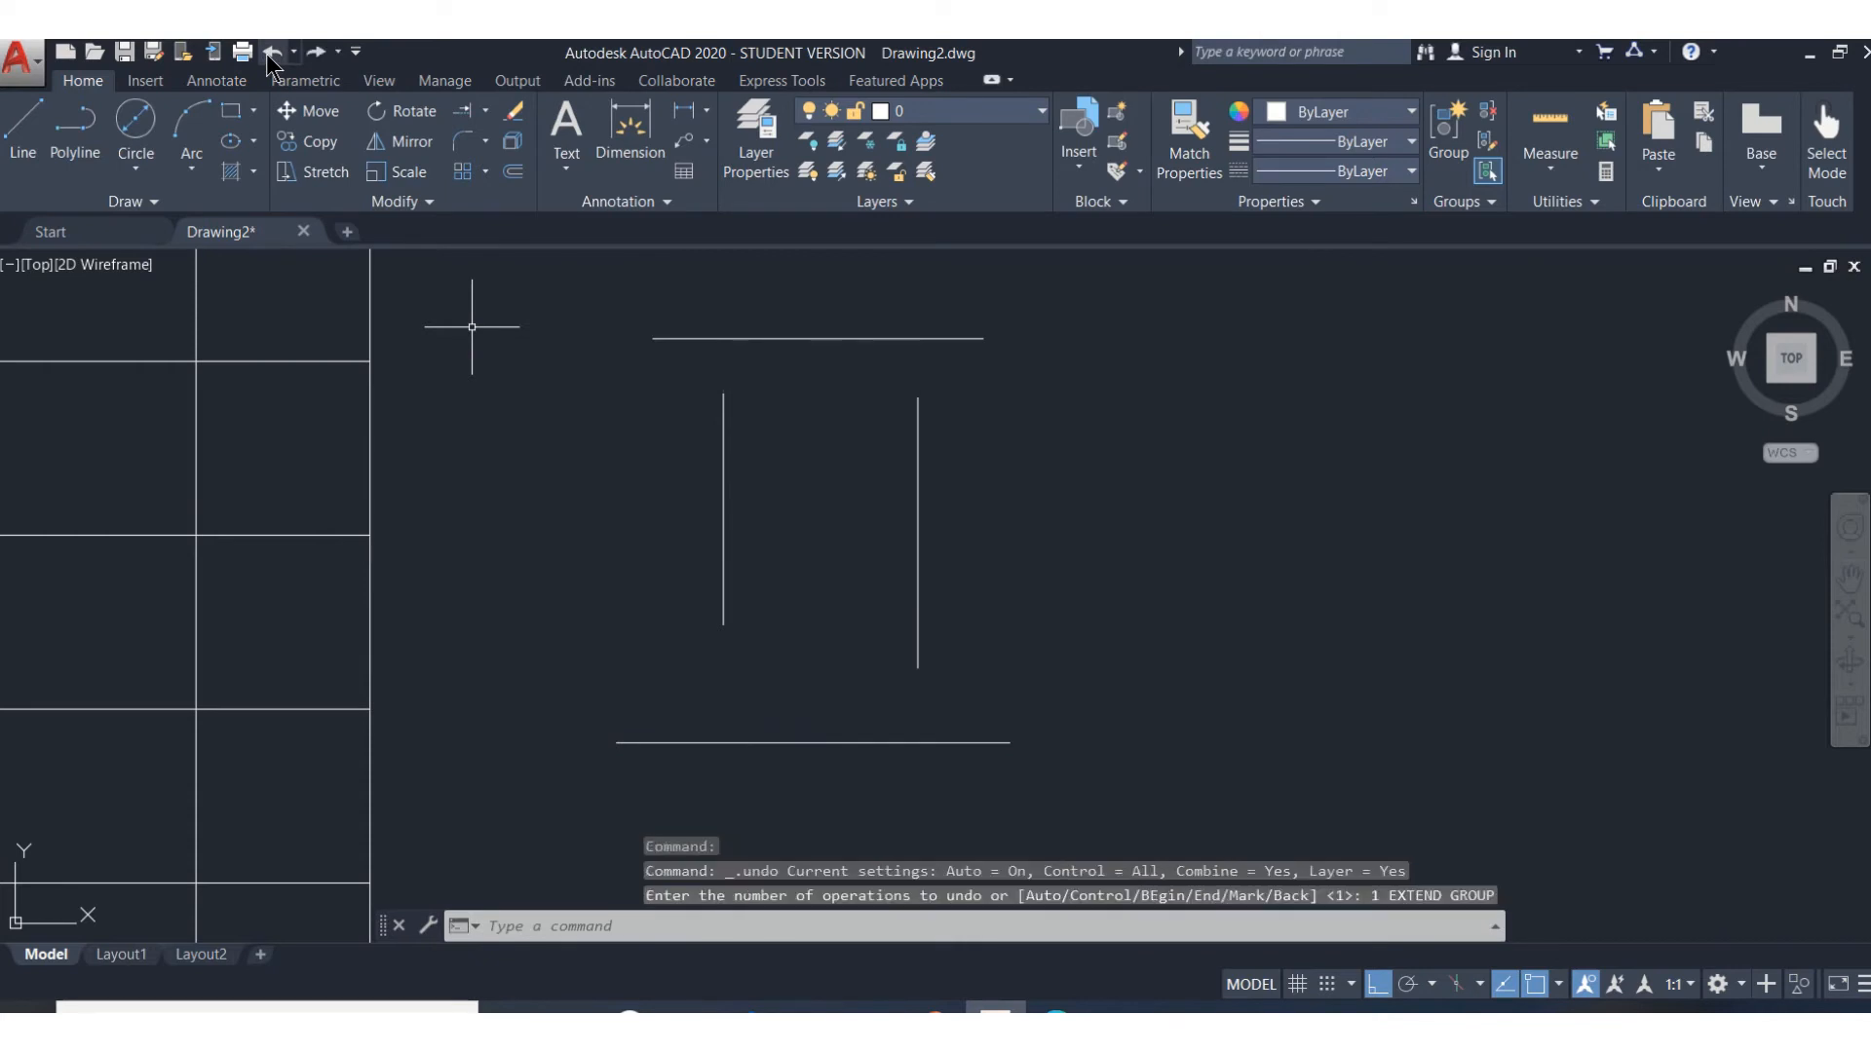
key(Escape)
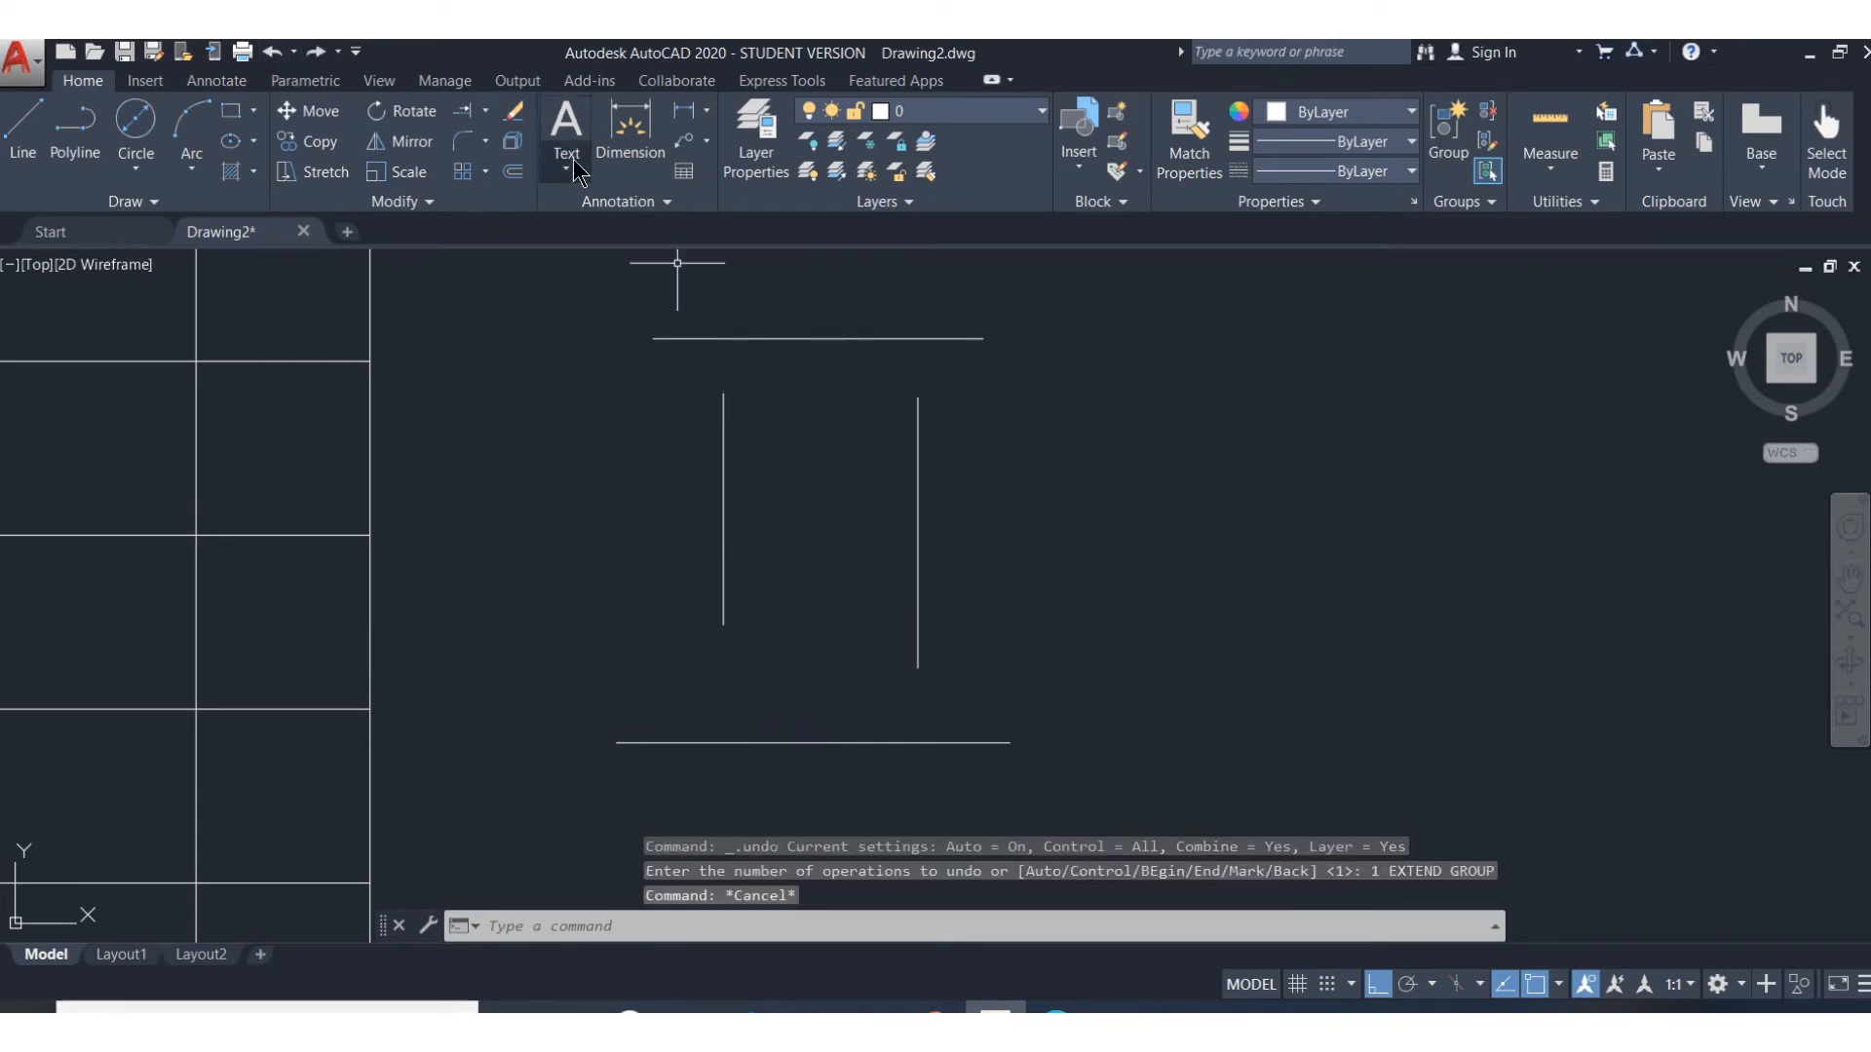
Extend both ends of the two vertical lines to the horizontal lines, using all four lines together as boundary edges
click(461, 114)
click(506, 278)
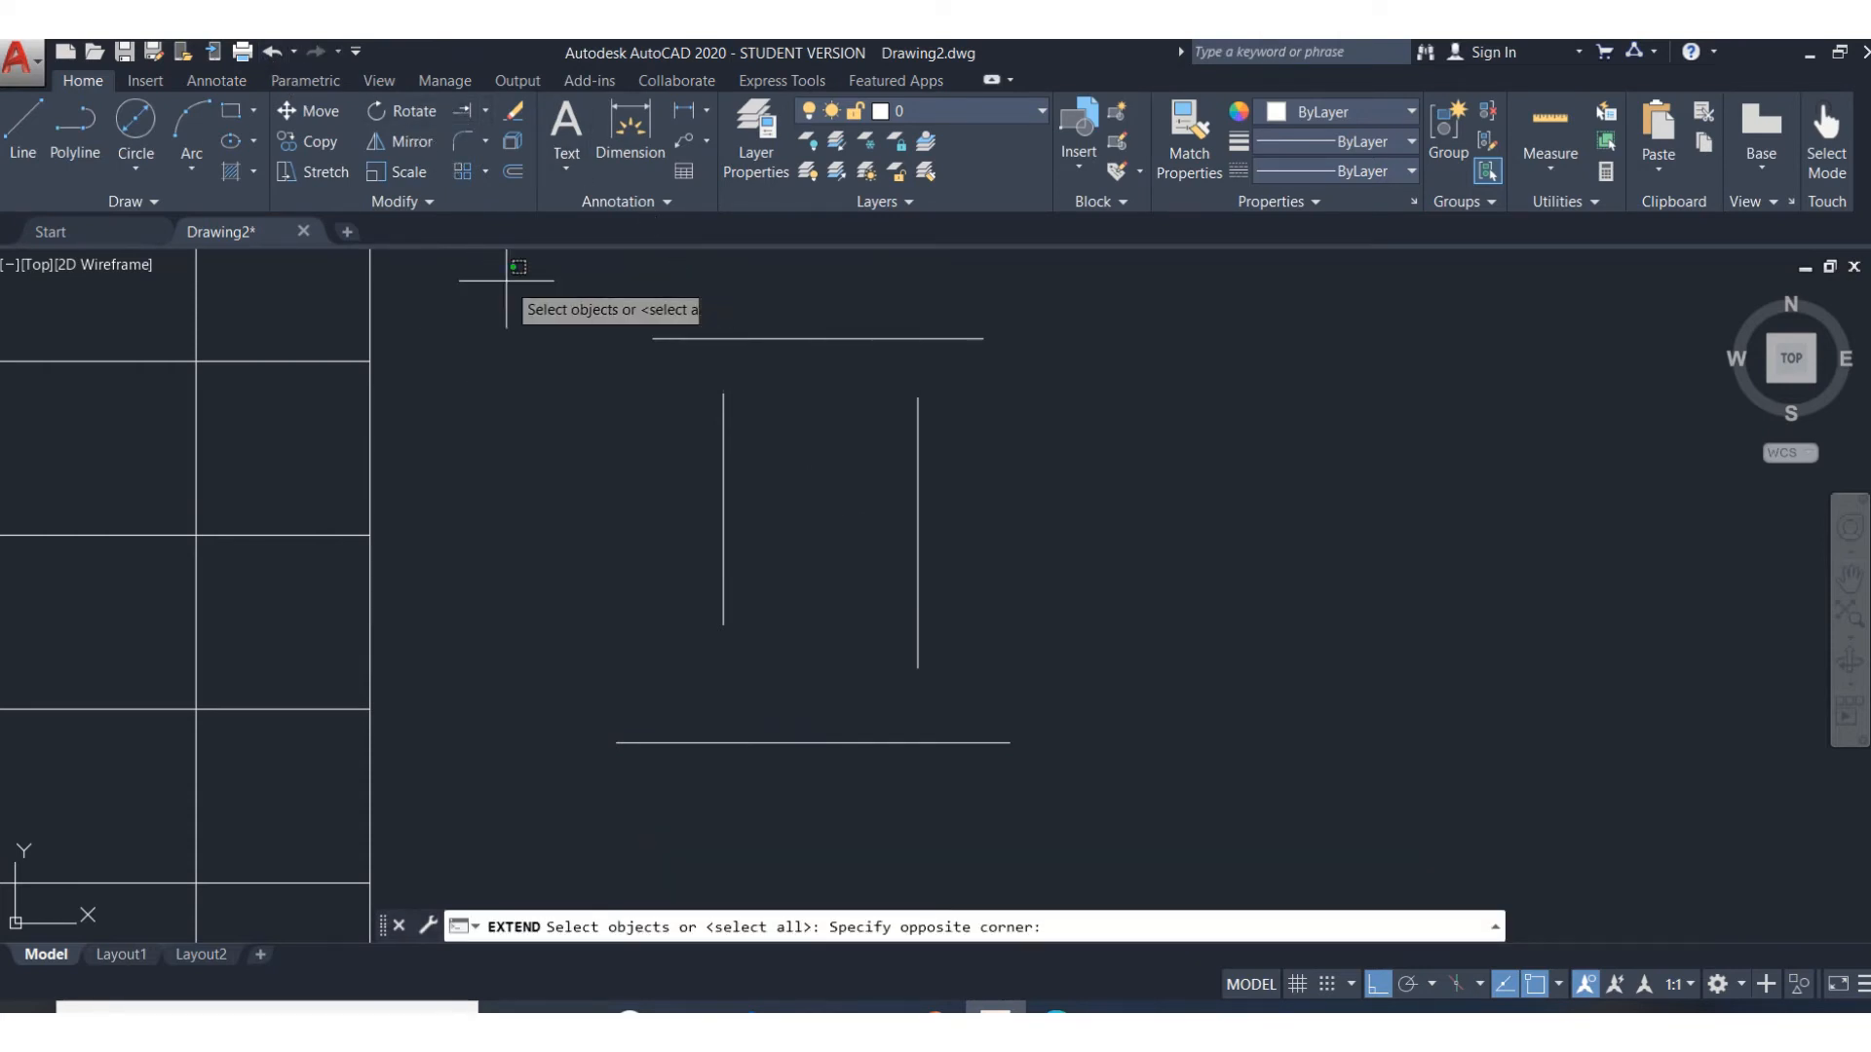
click(1114, 819)
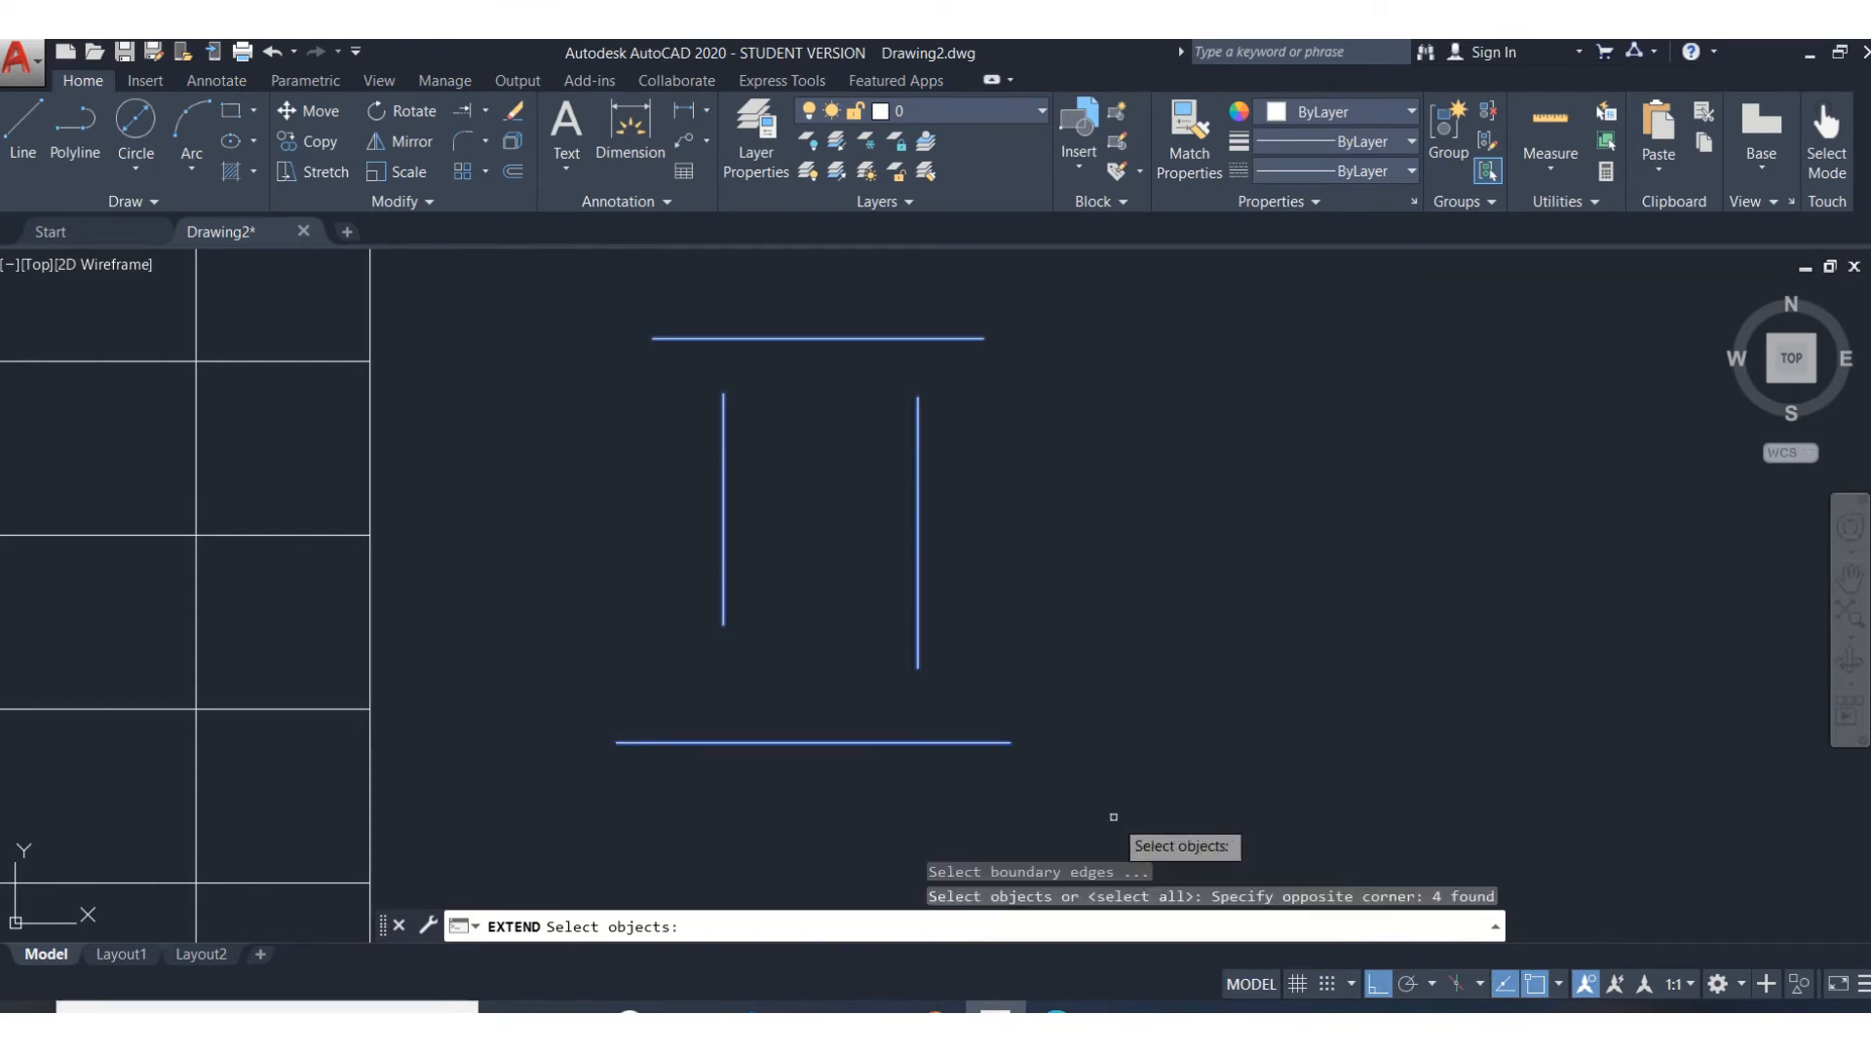
key(Return)
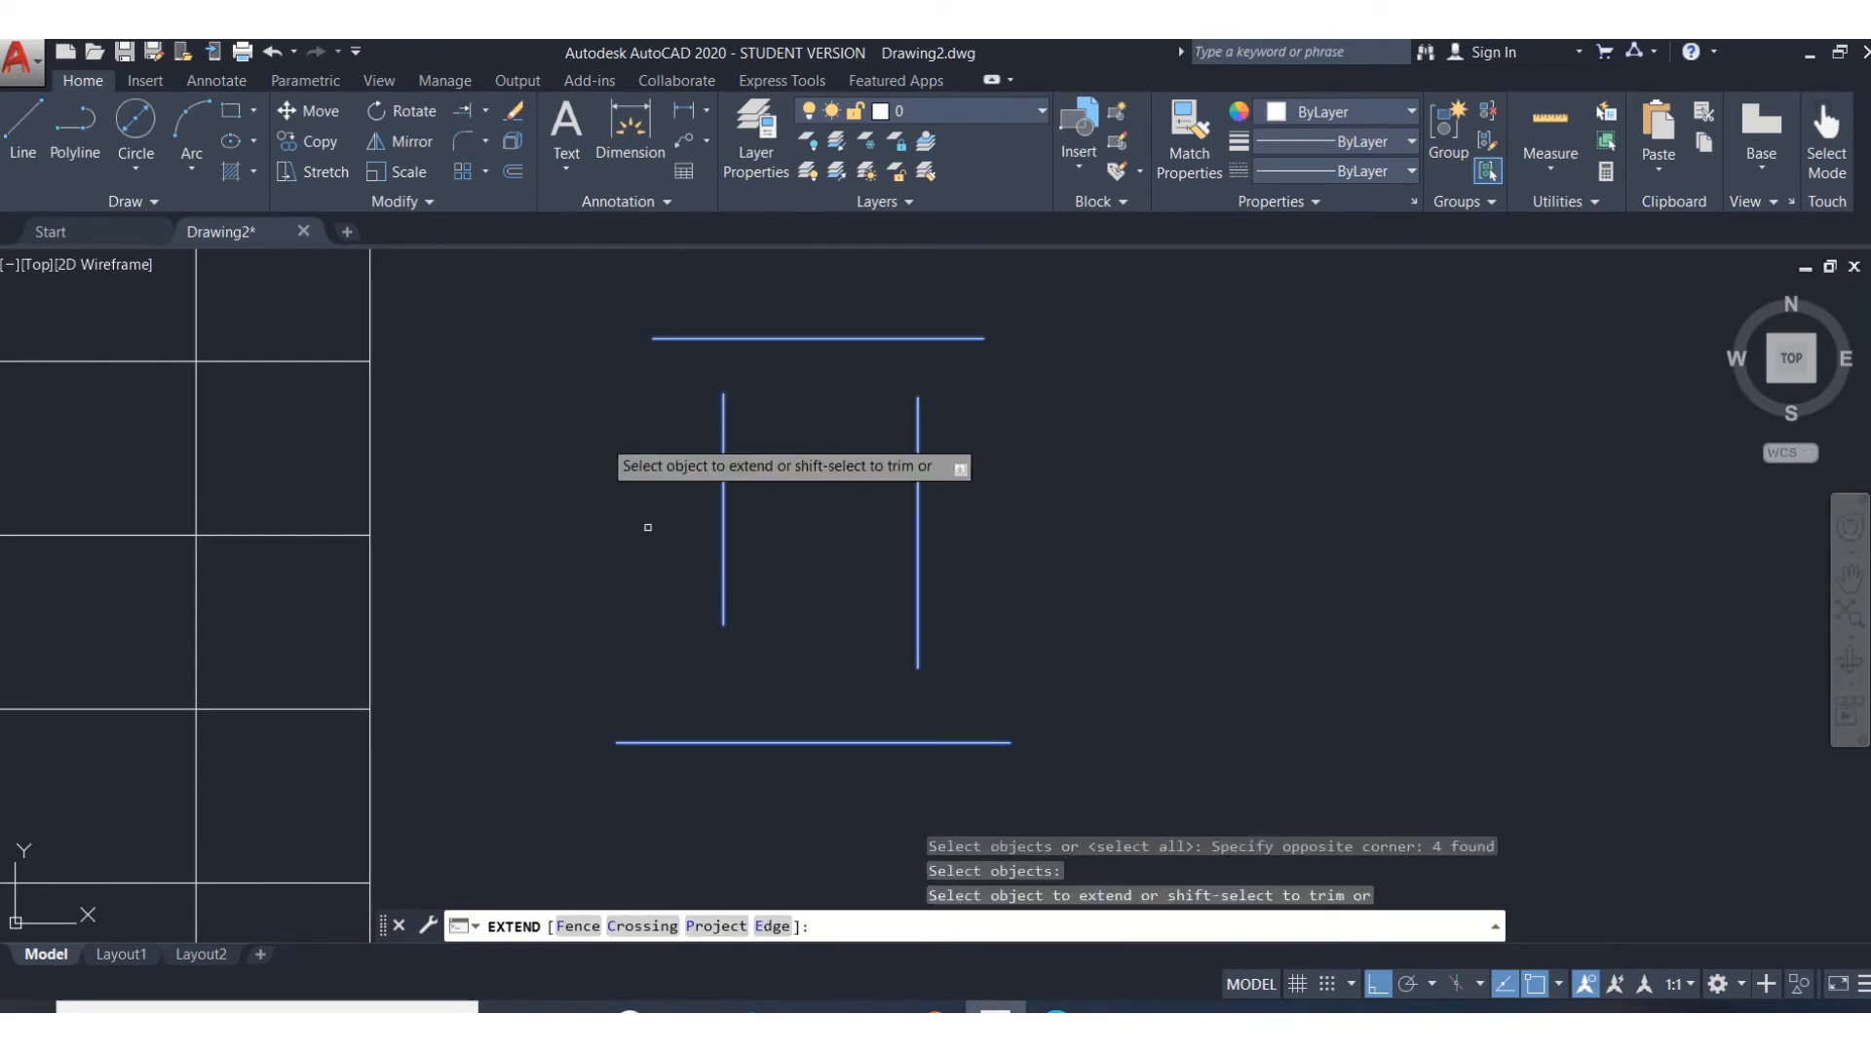
click(720, 422)
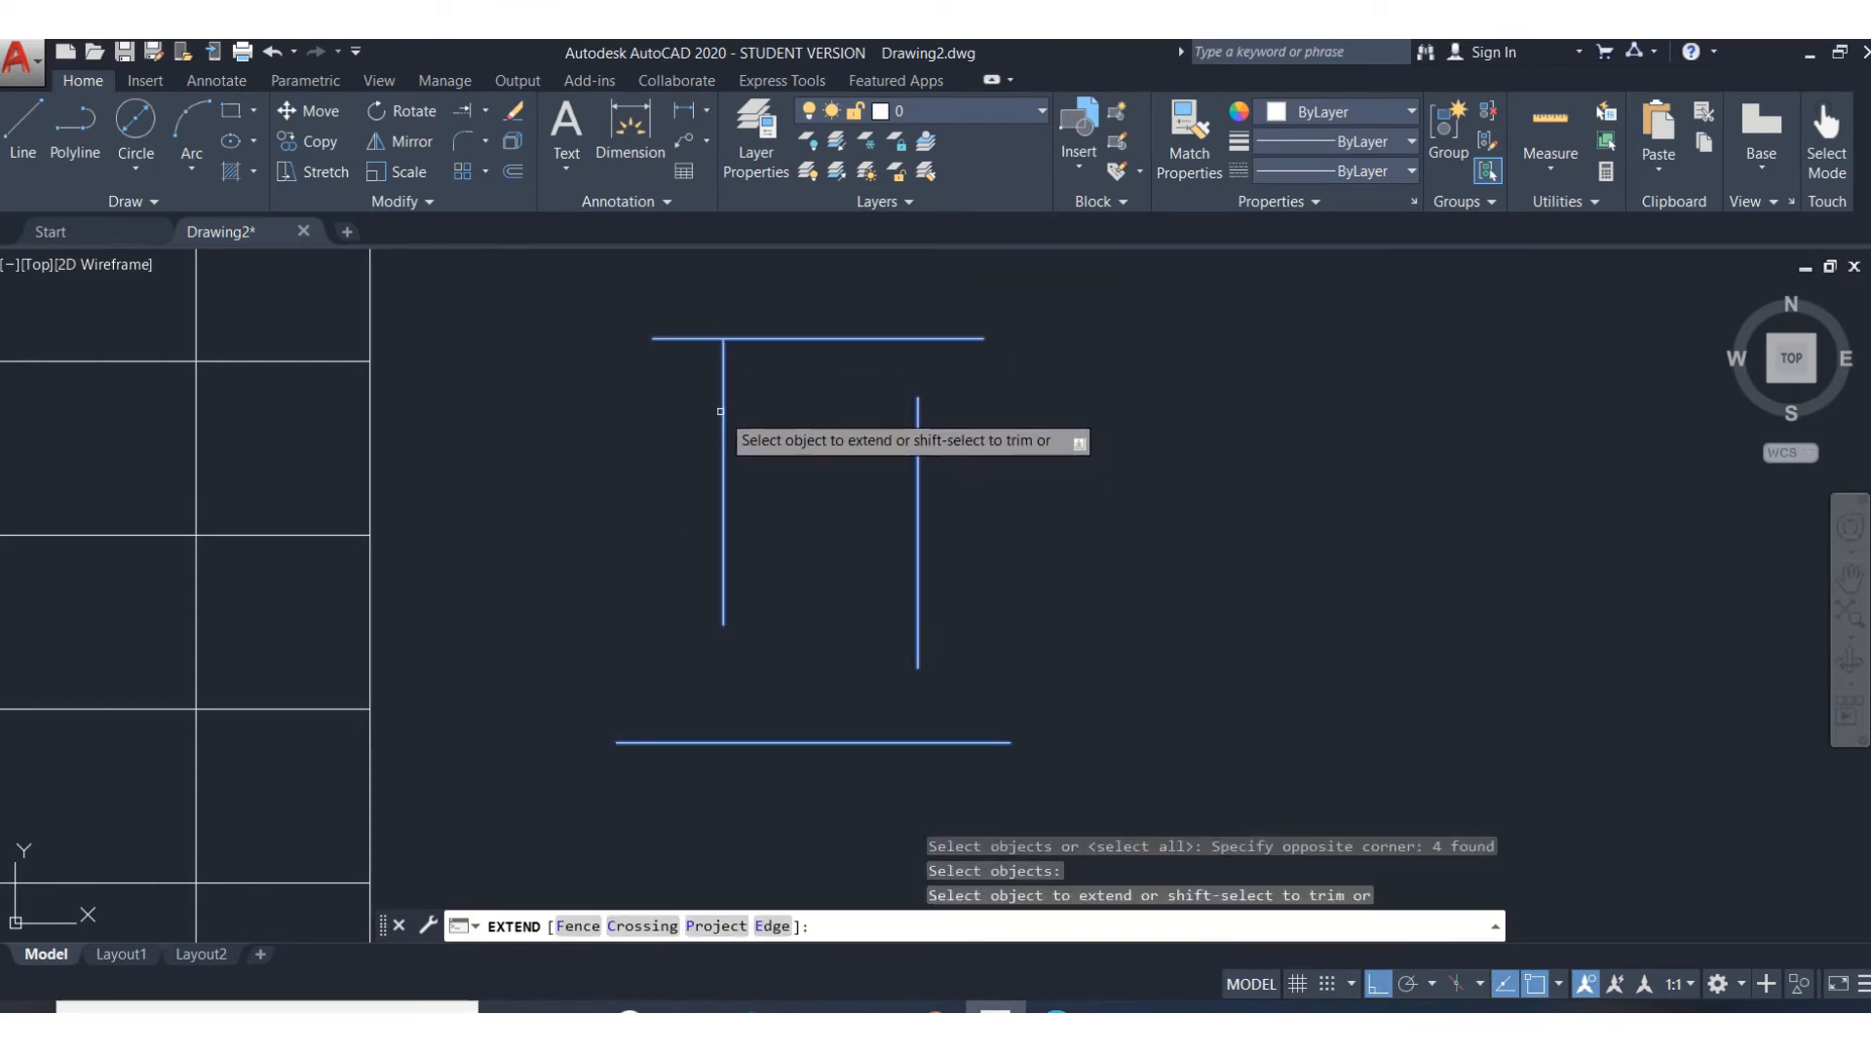
click(914, 411)
click(915, 631)
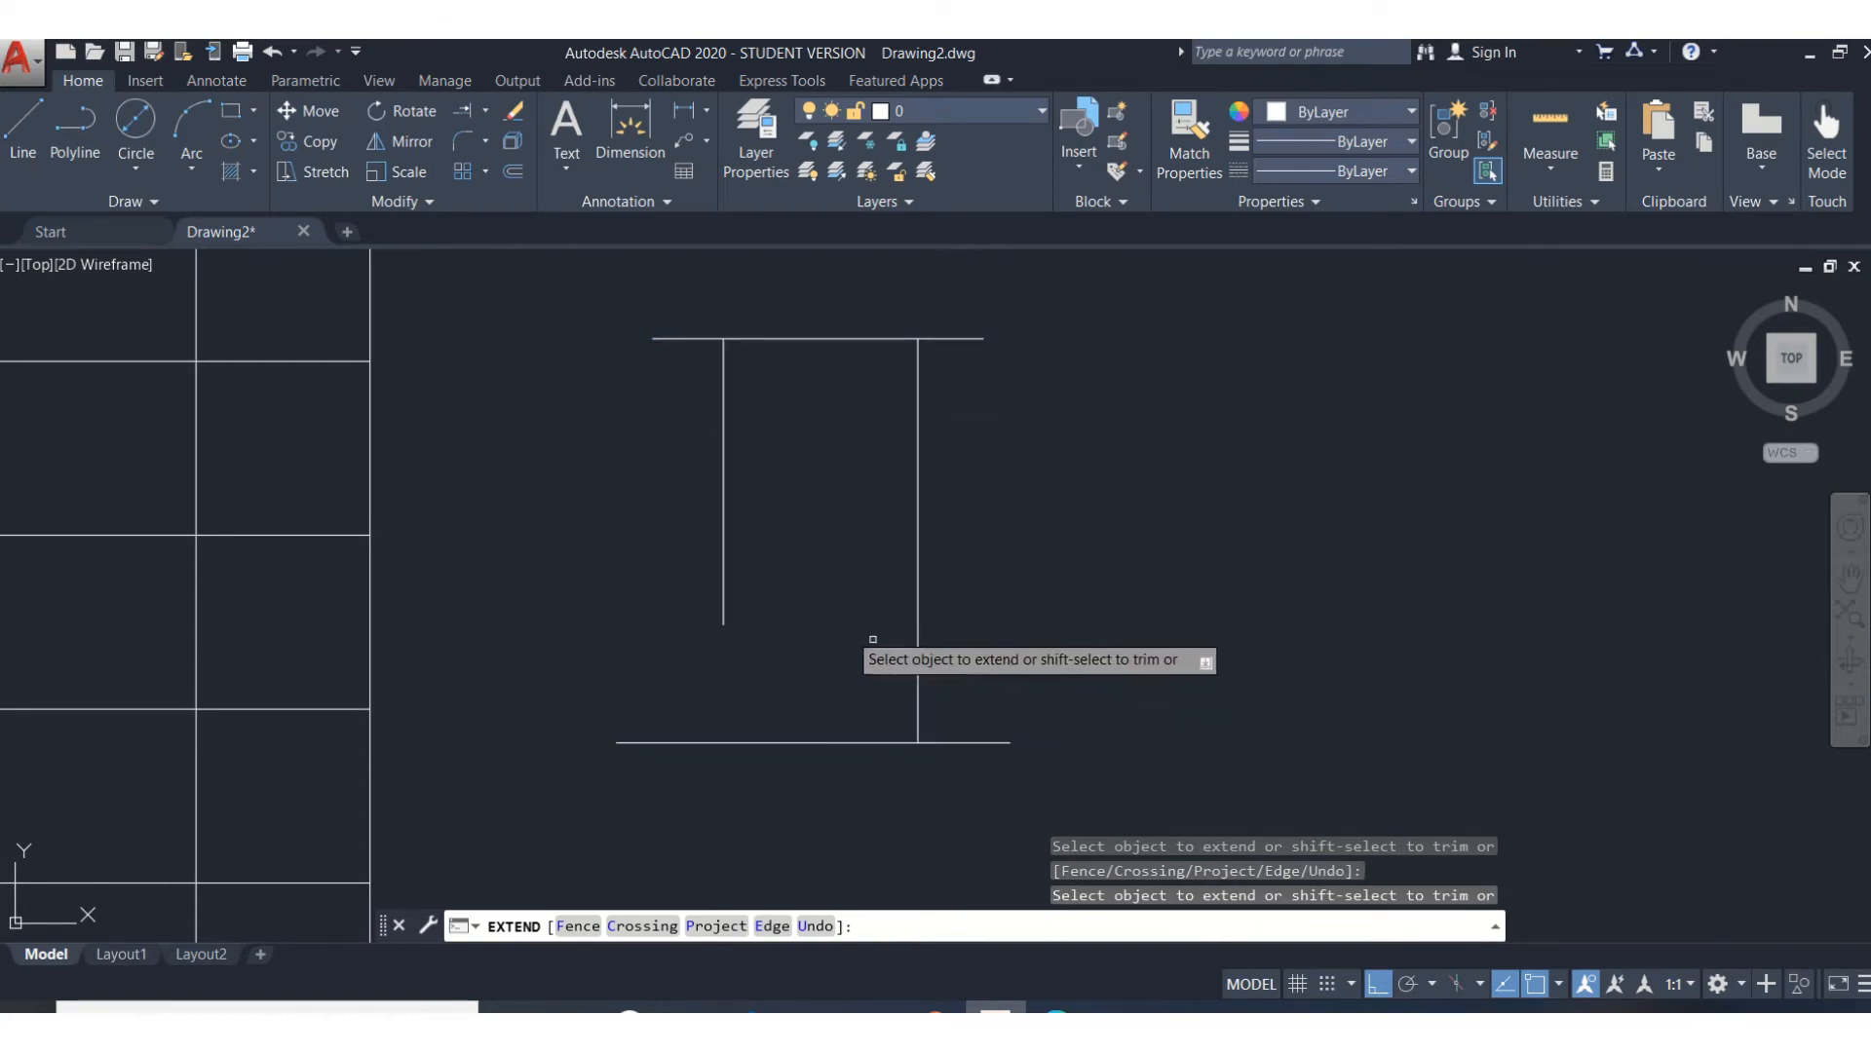
click(725, 616)
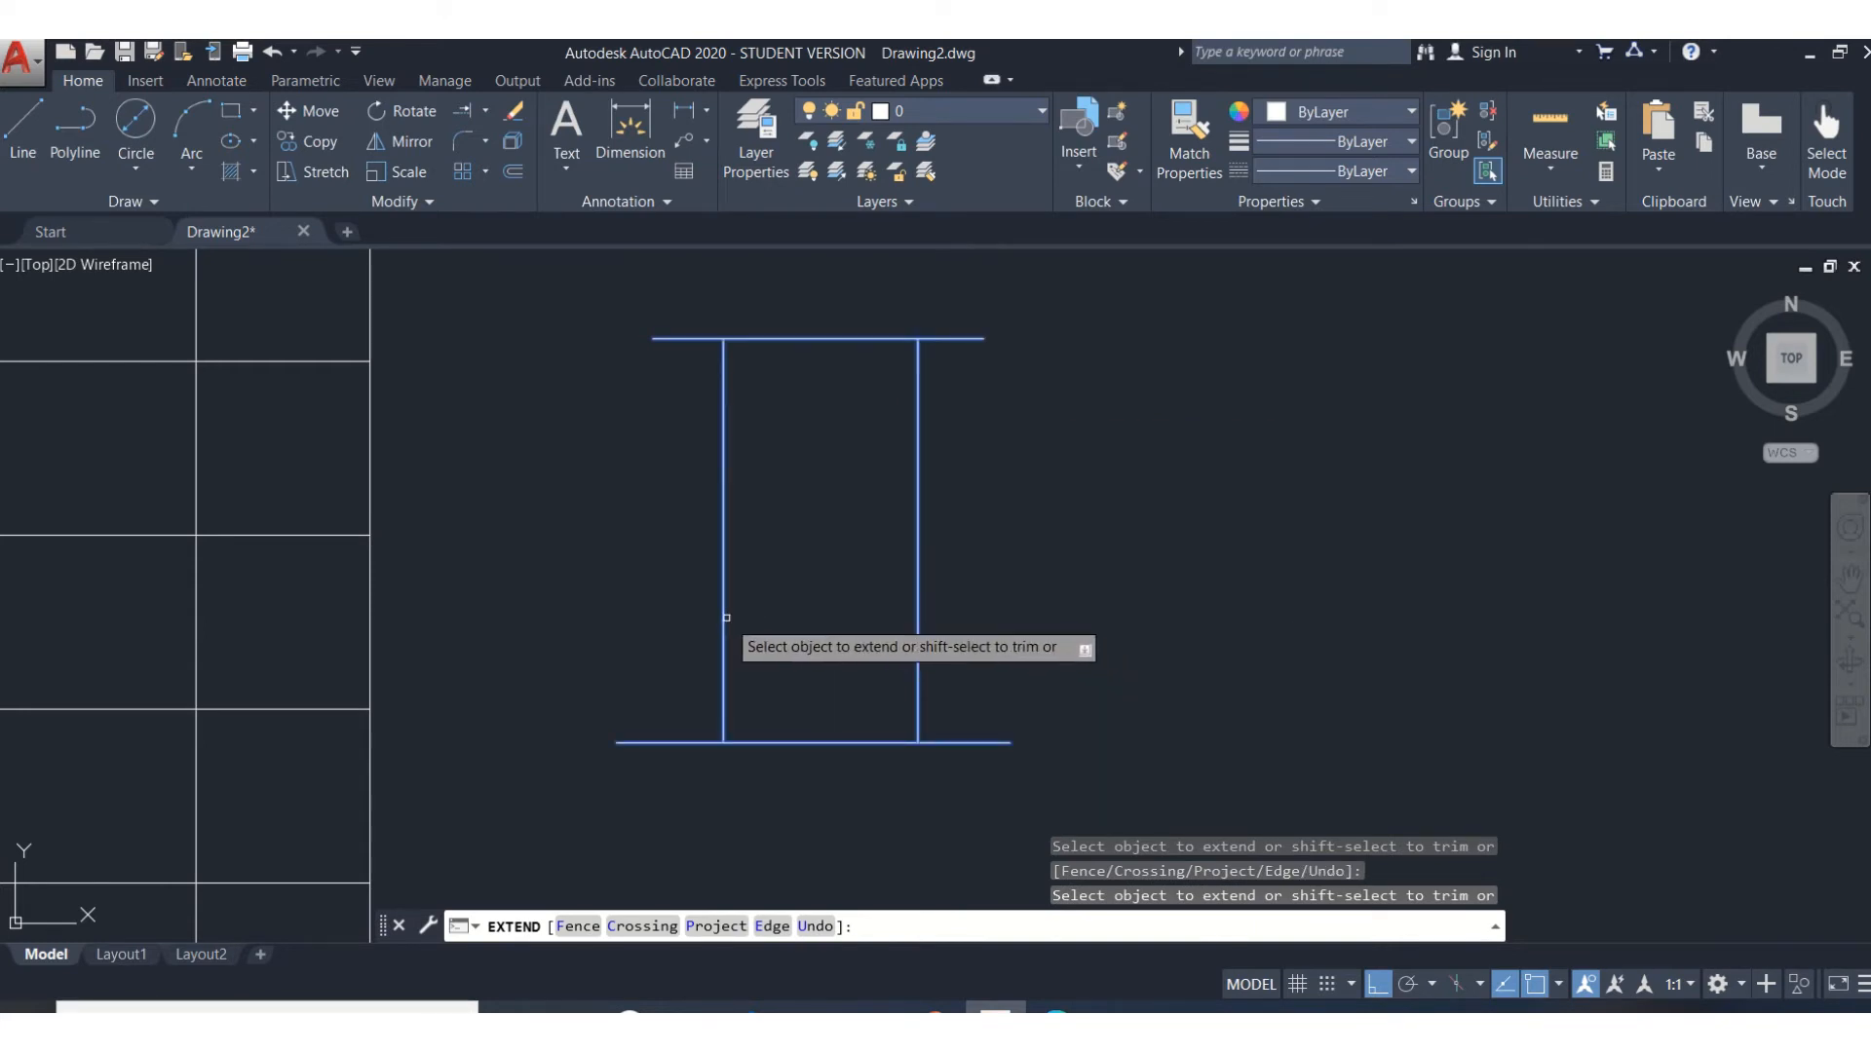
click(678, 338)
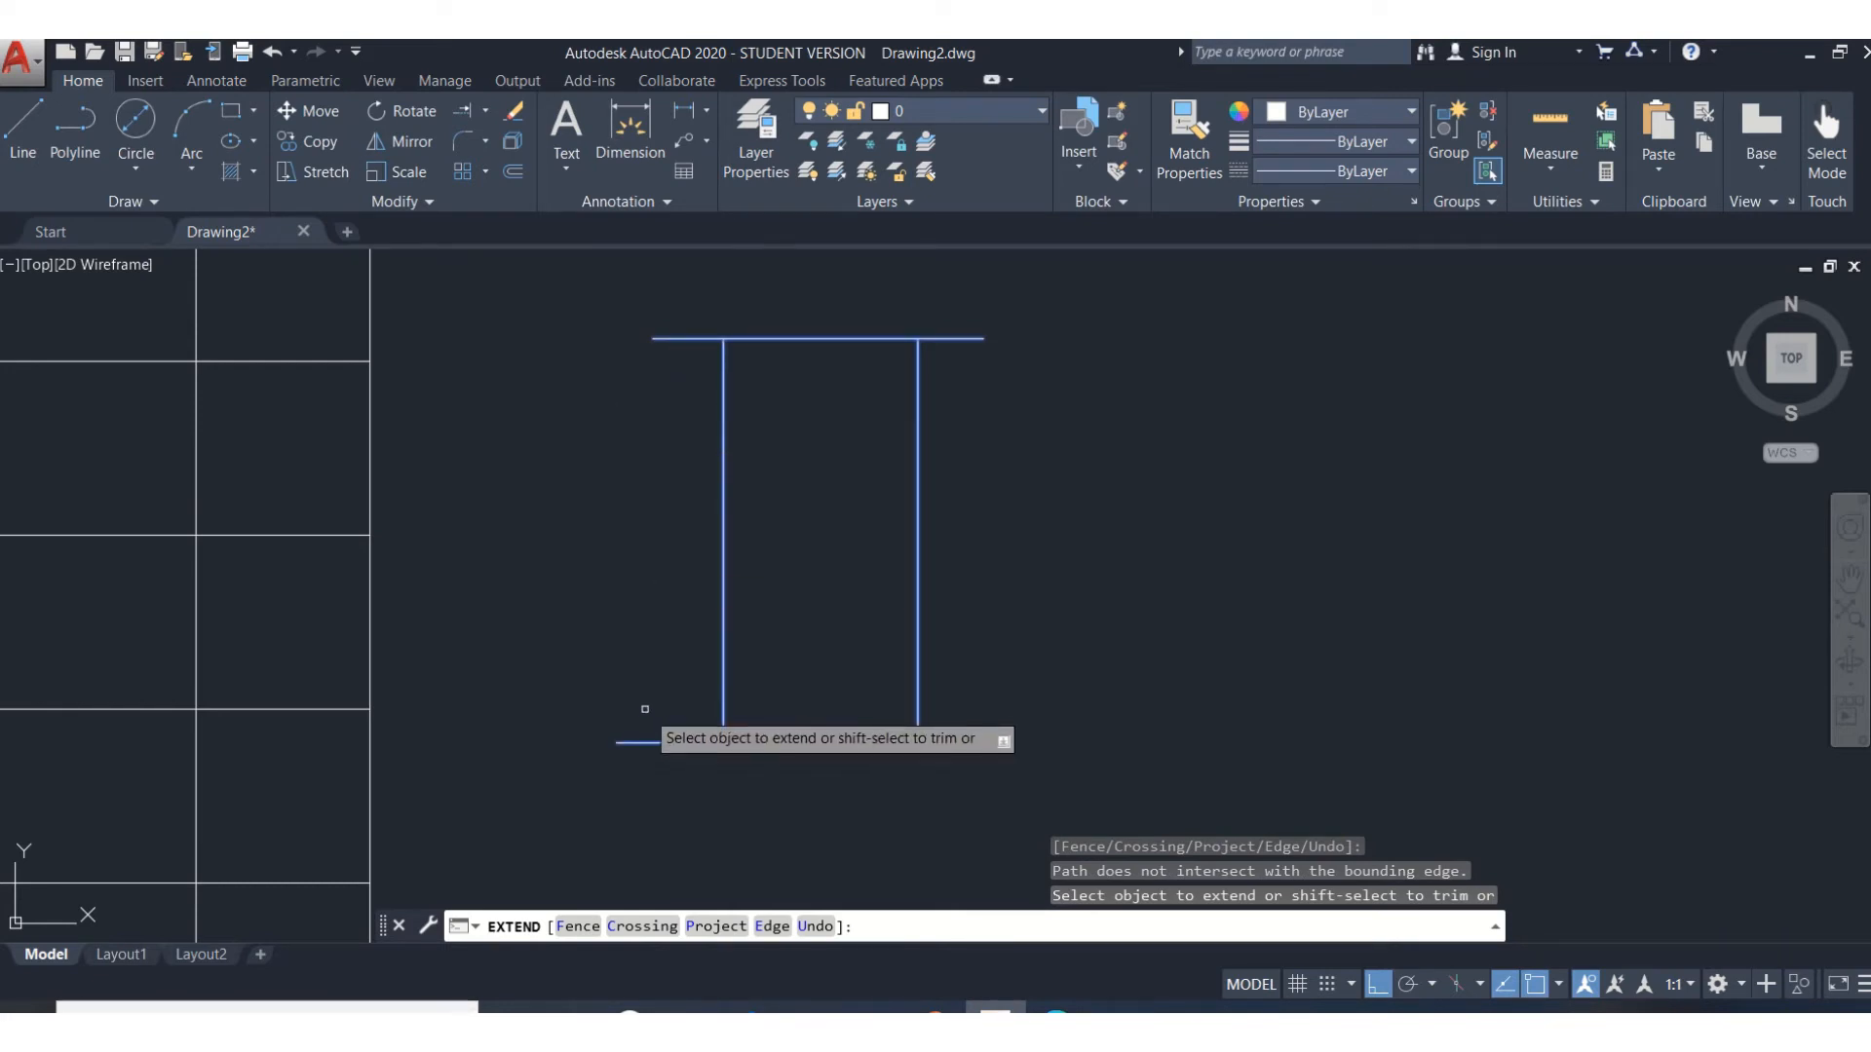
key(Return)
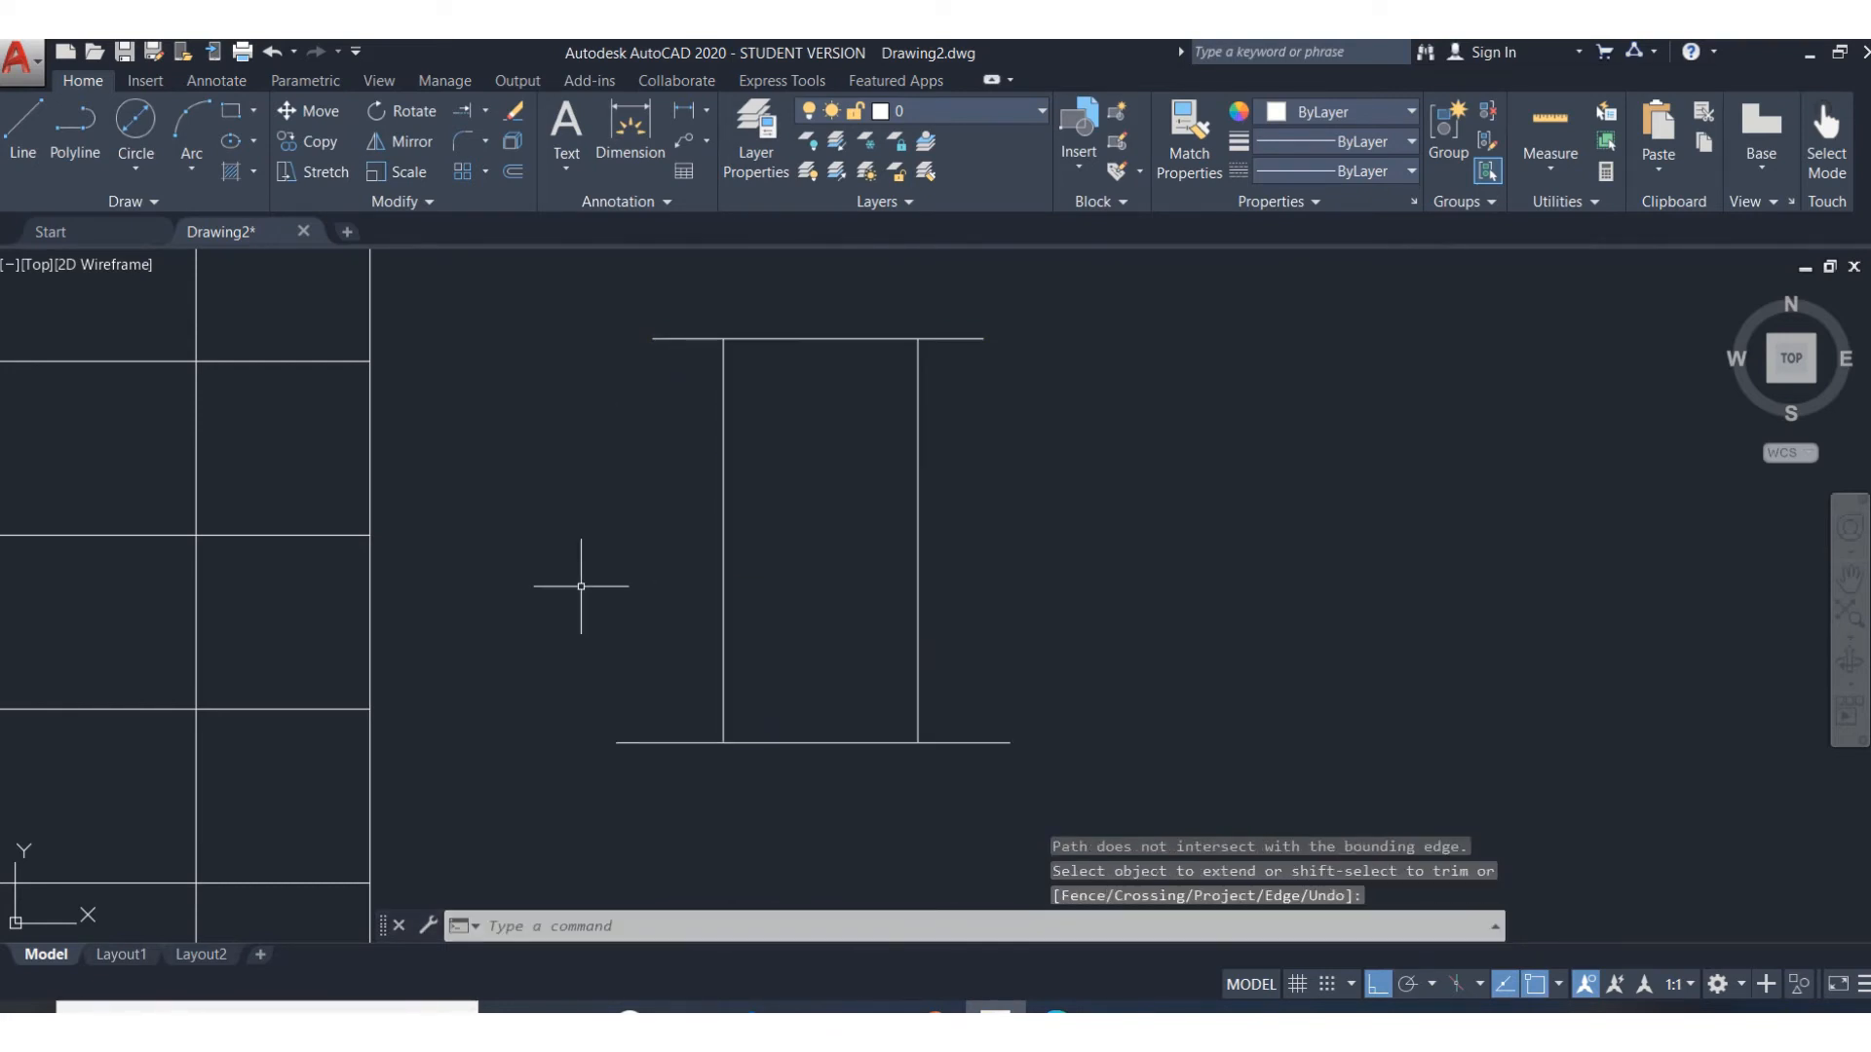
Trim the four overhanging ends of the horizontal lines with all four lines as cutting edges, leaving a closed rectangle
click(485, 110)
click(414, 154)
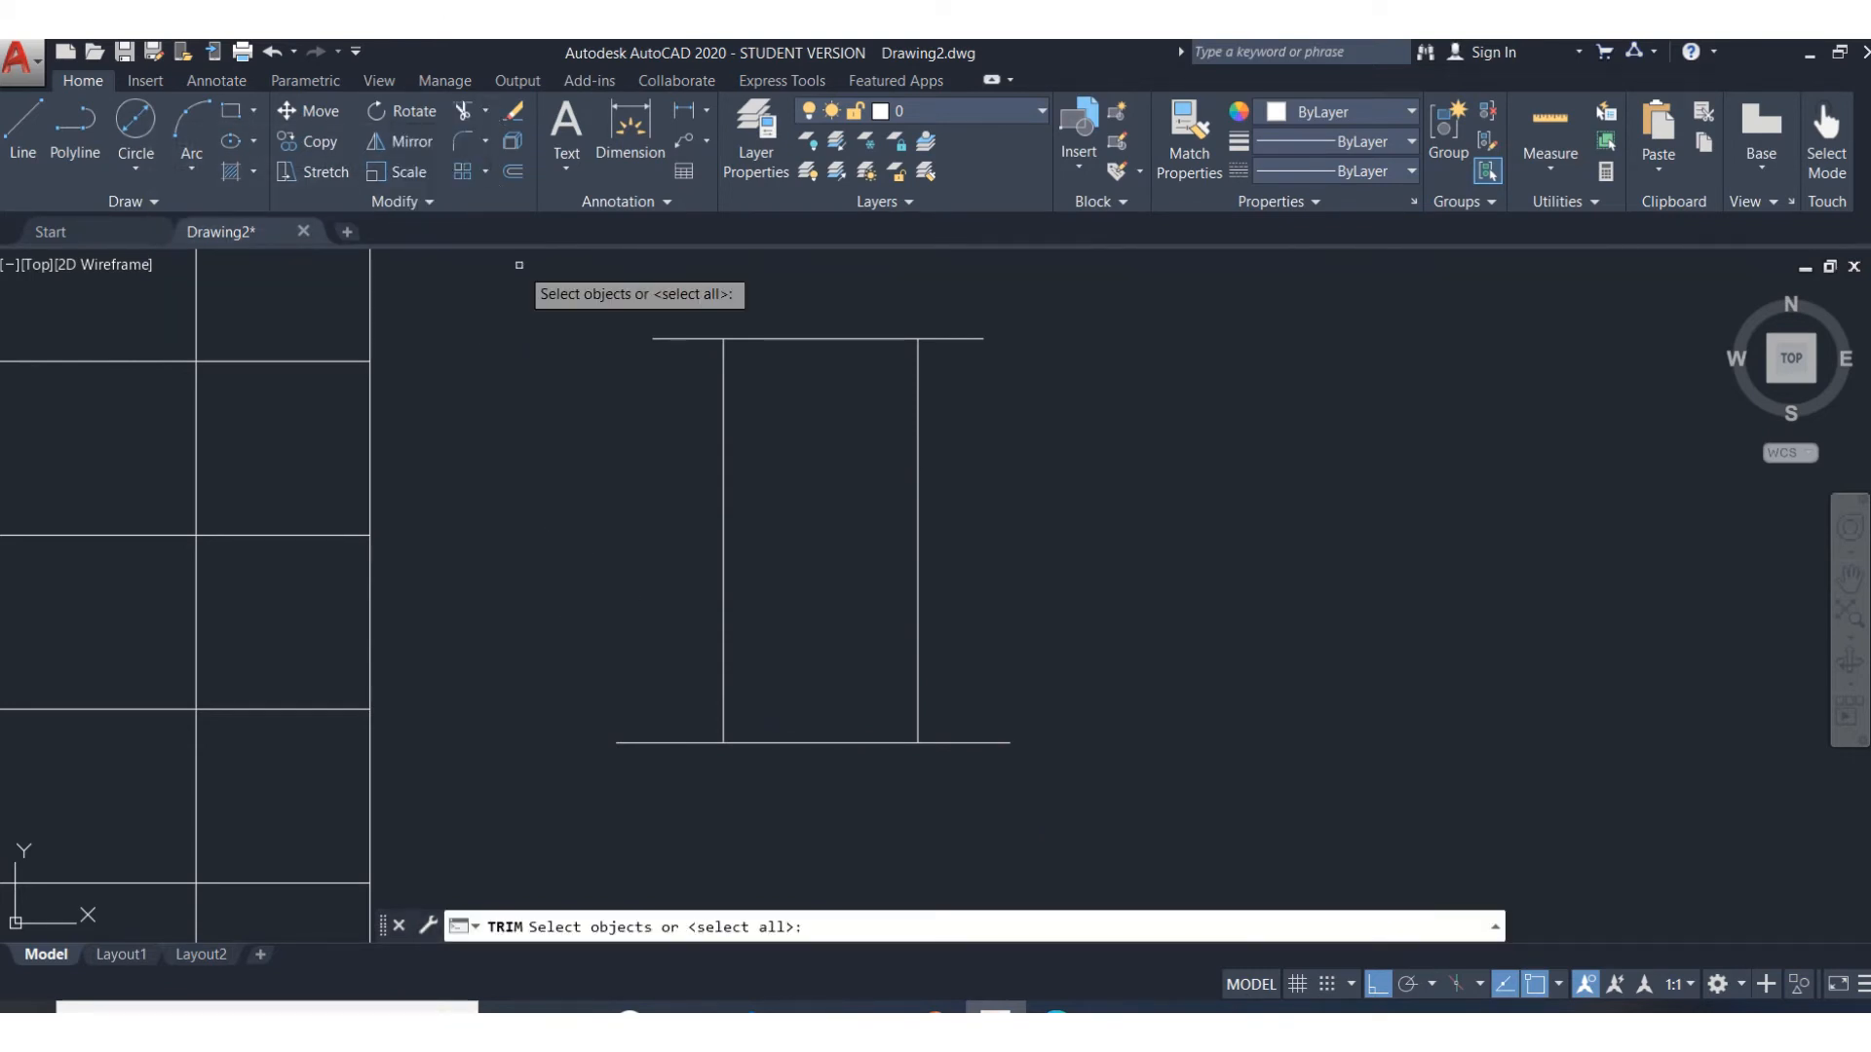
click(511, 277)
click(1106, 788)
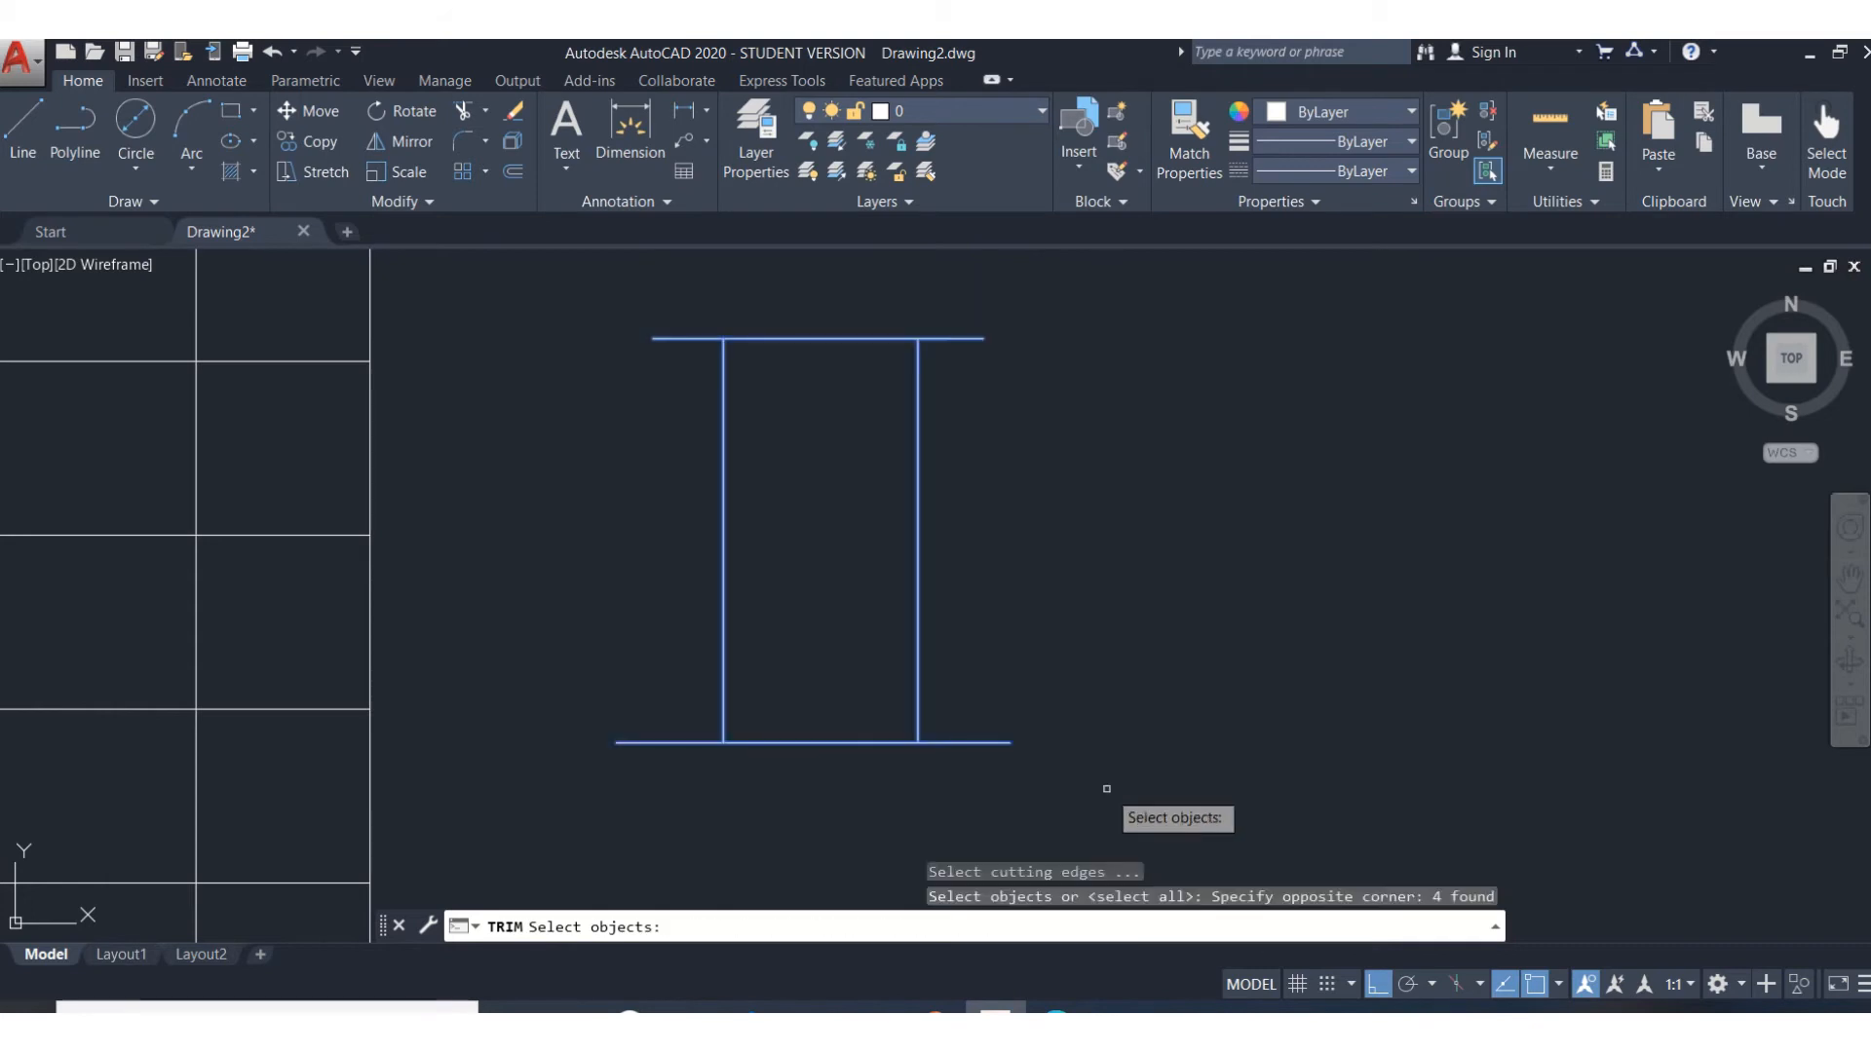
key(Return)
click(998, 742)
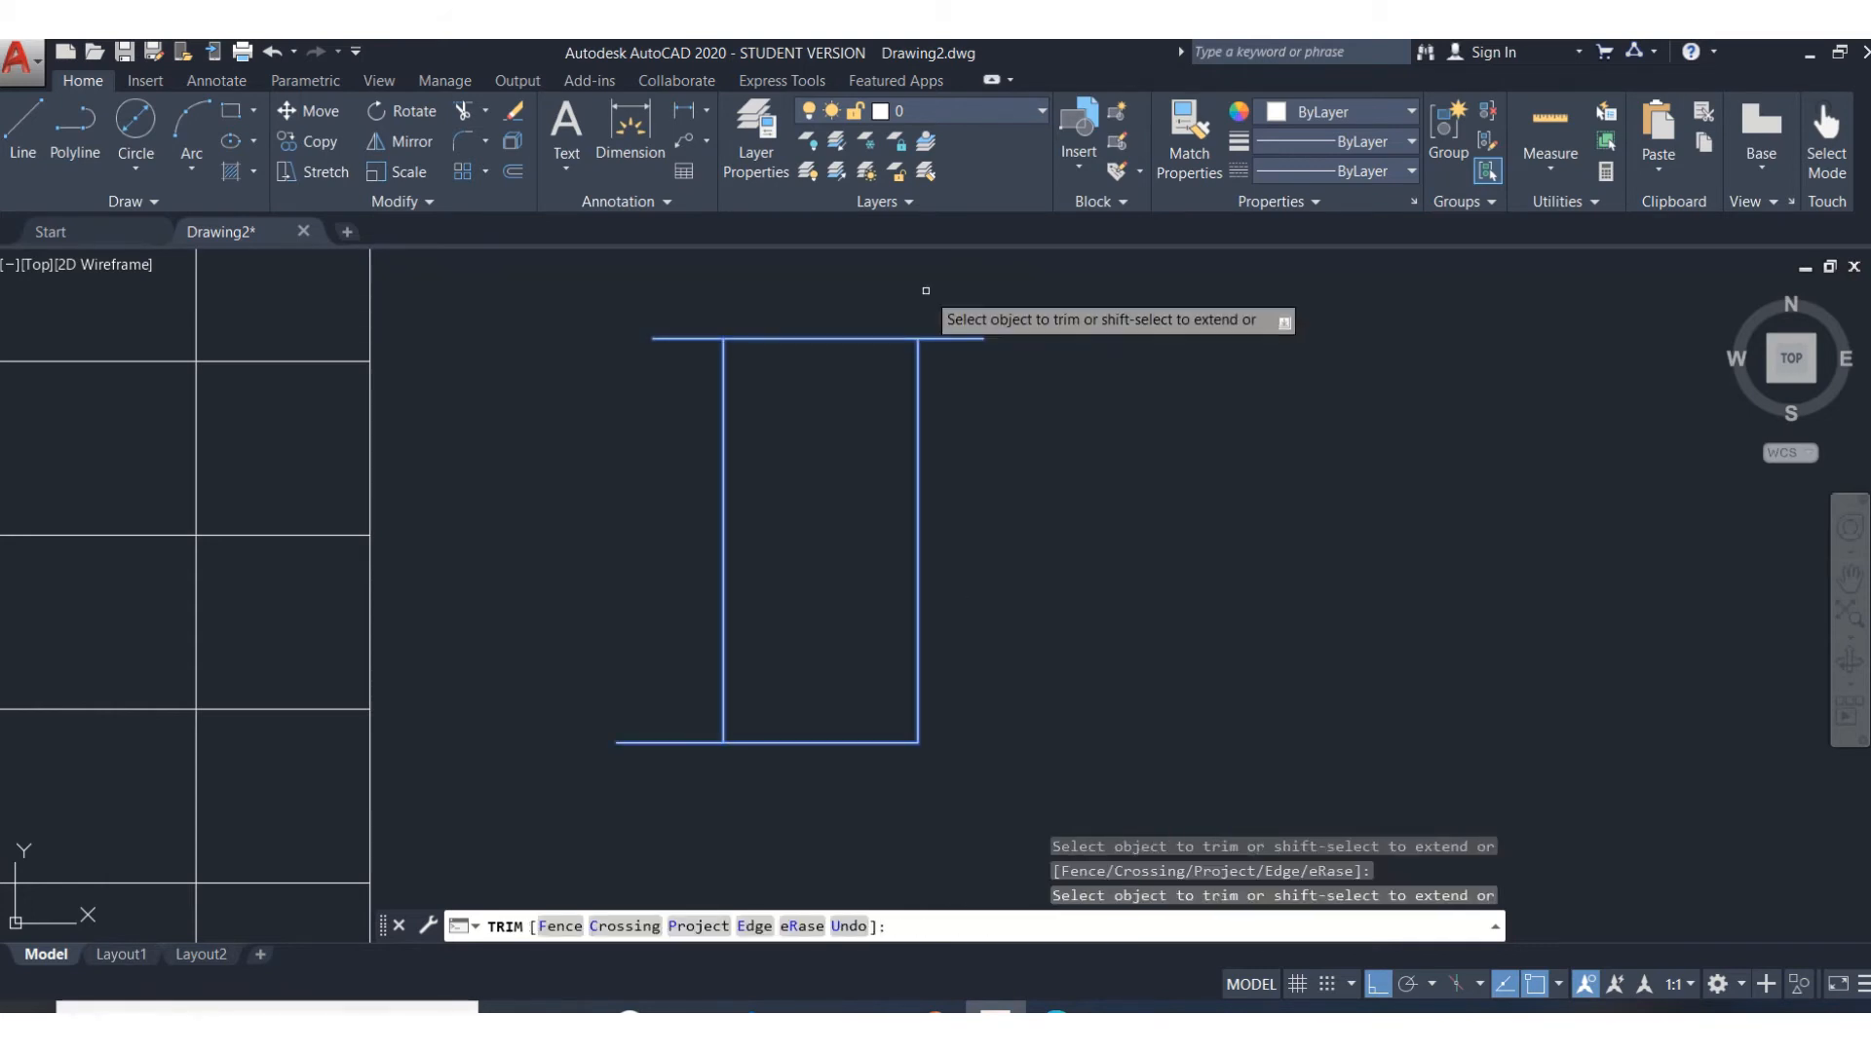
click(955, 342)
click(941, 336)
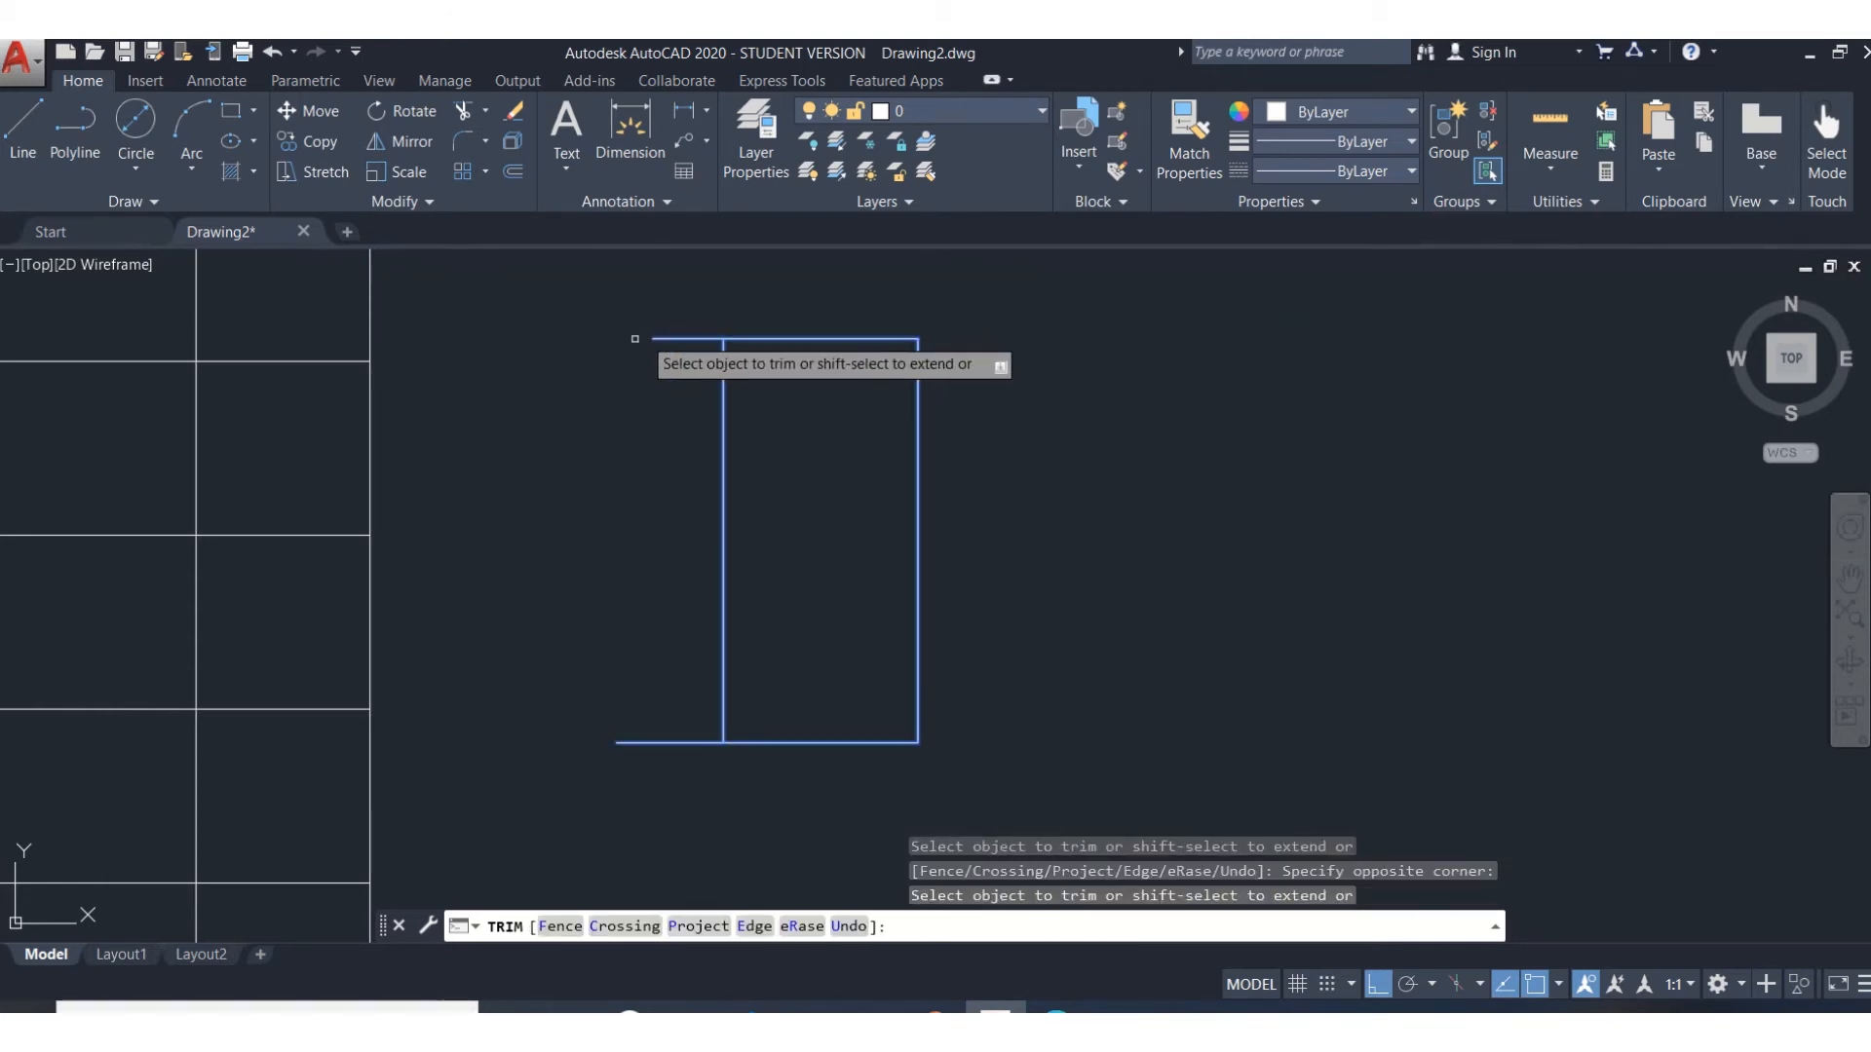
click(664, 334)
click(628, 743)
key(Return)
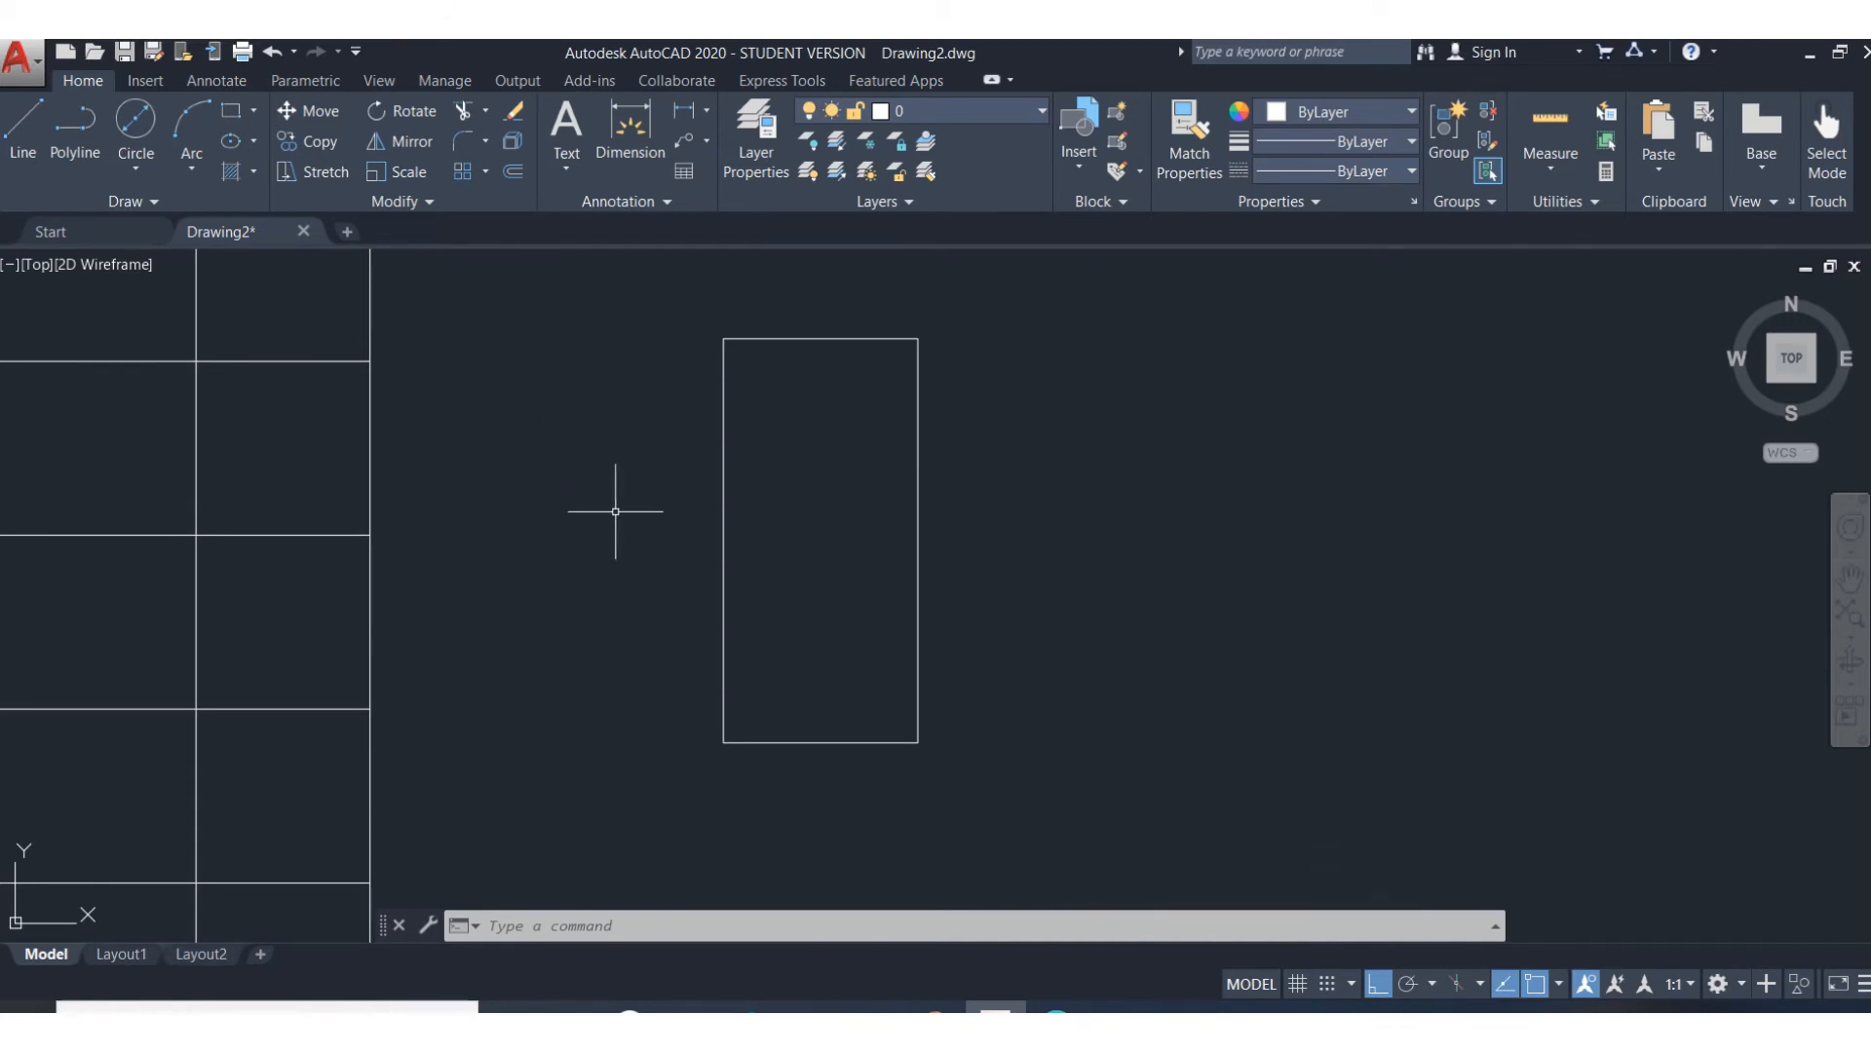
Move the rectangle from its lower-left corner to the grid's lower-right corner, and undo the move
scroll(616, 510, down, 2)
middle_drag(619, 508, 582, 531)
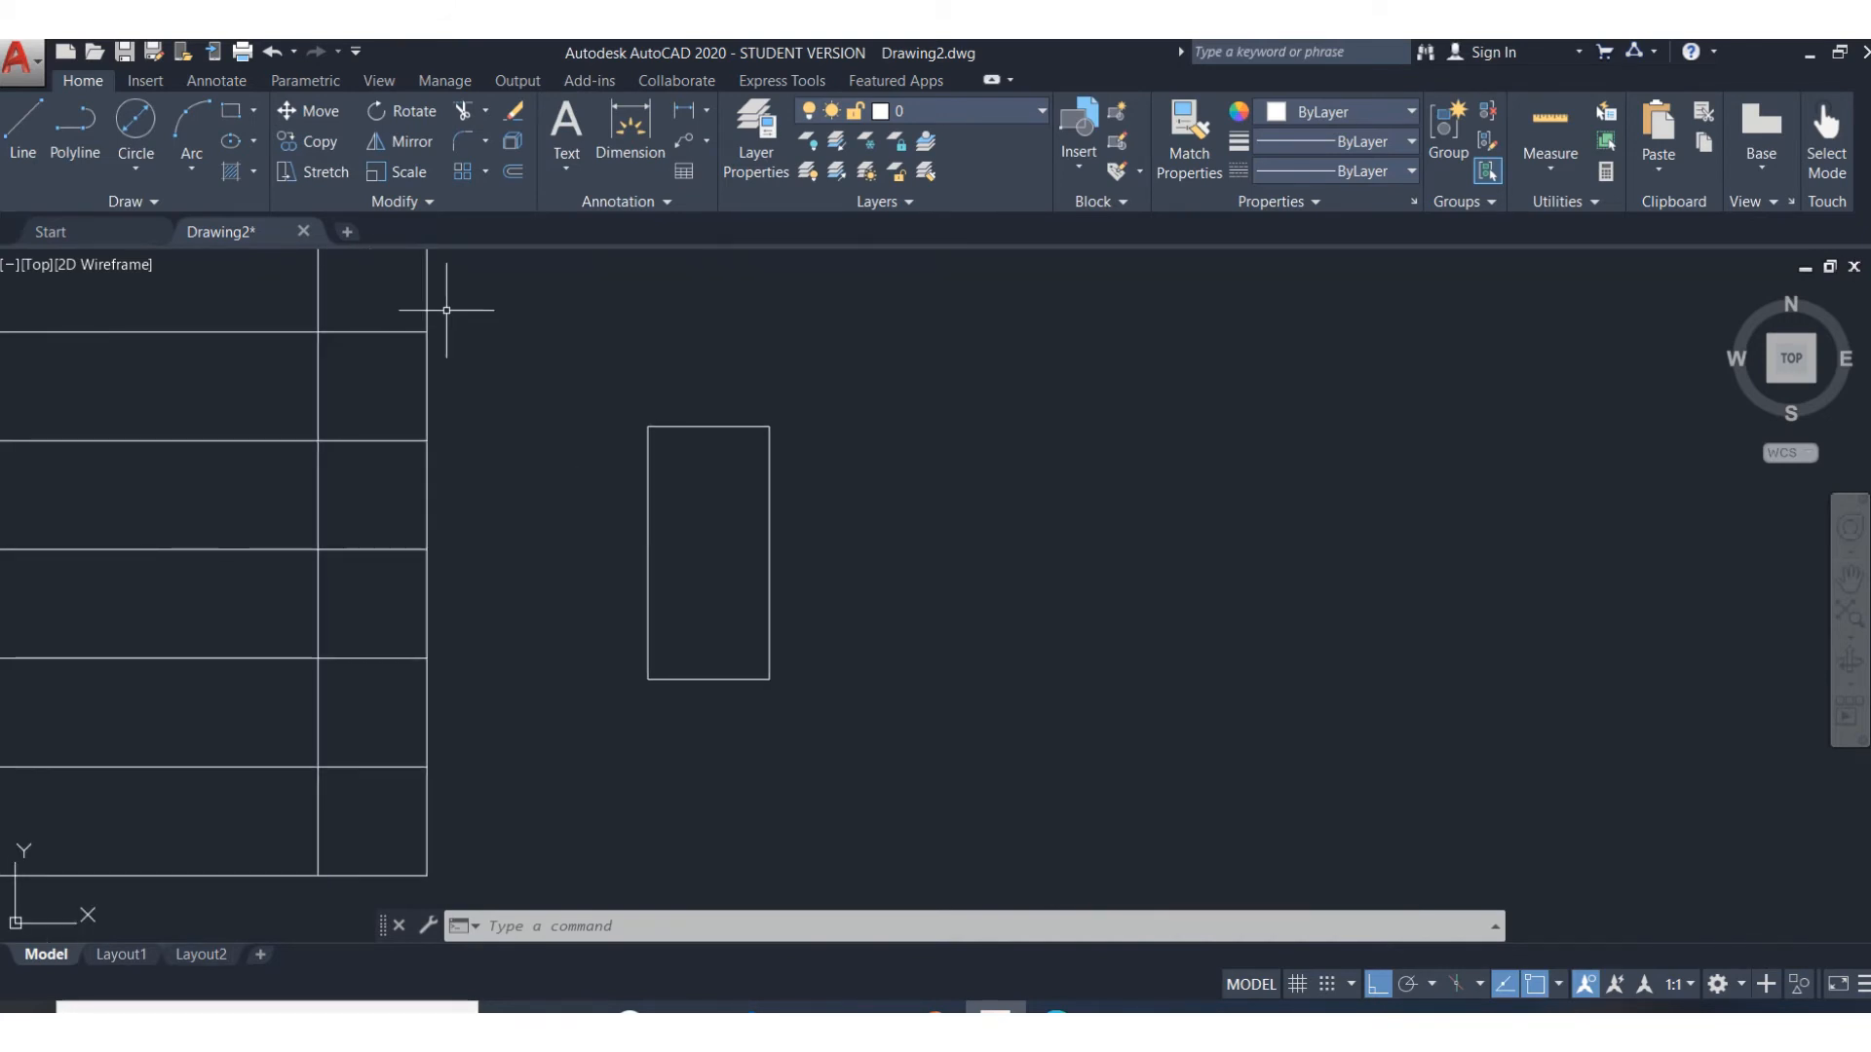
click(321, 114)
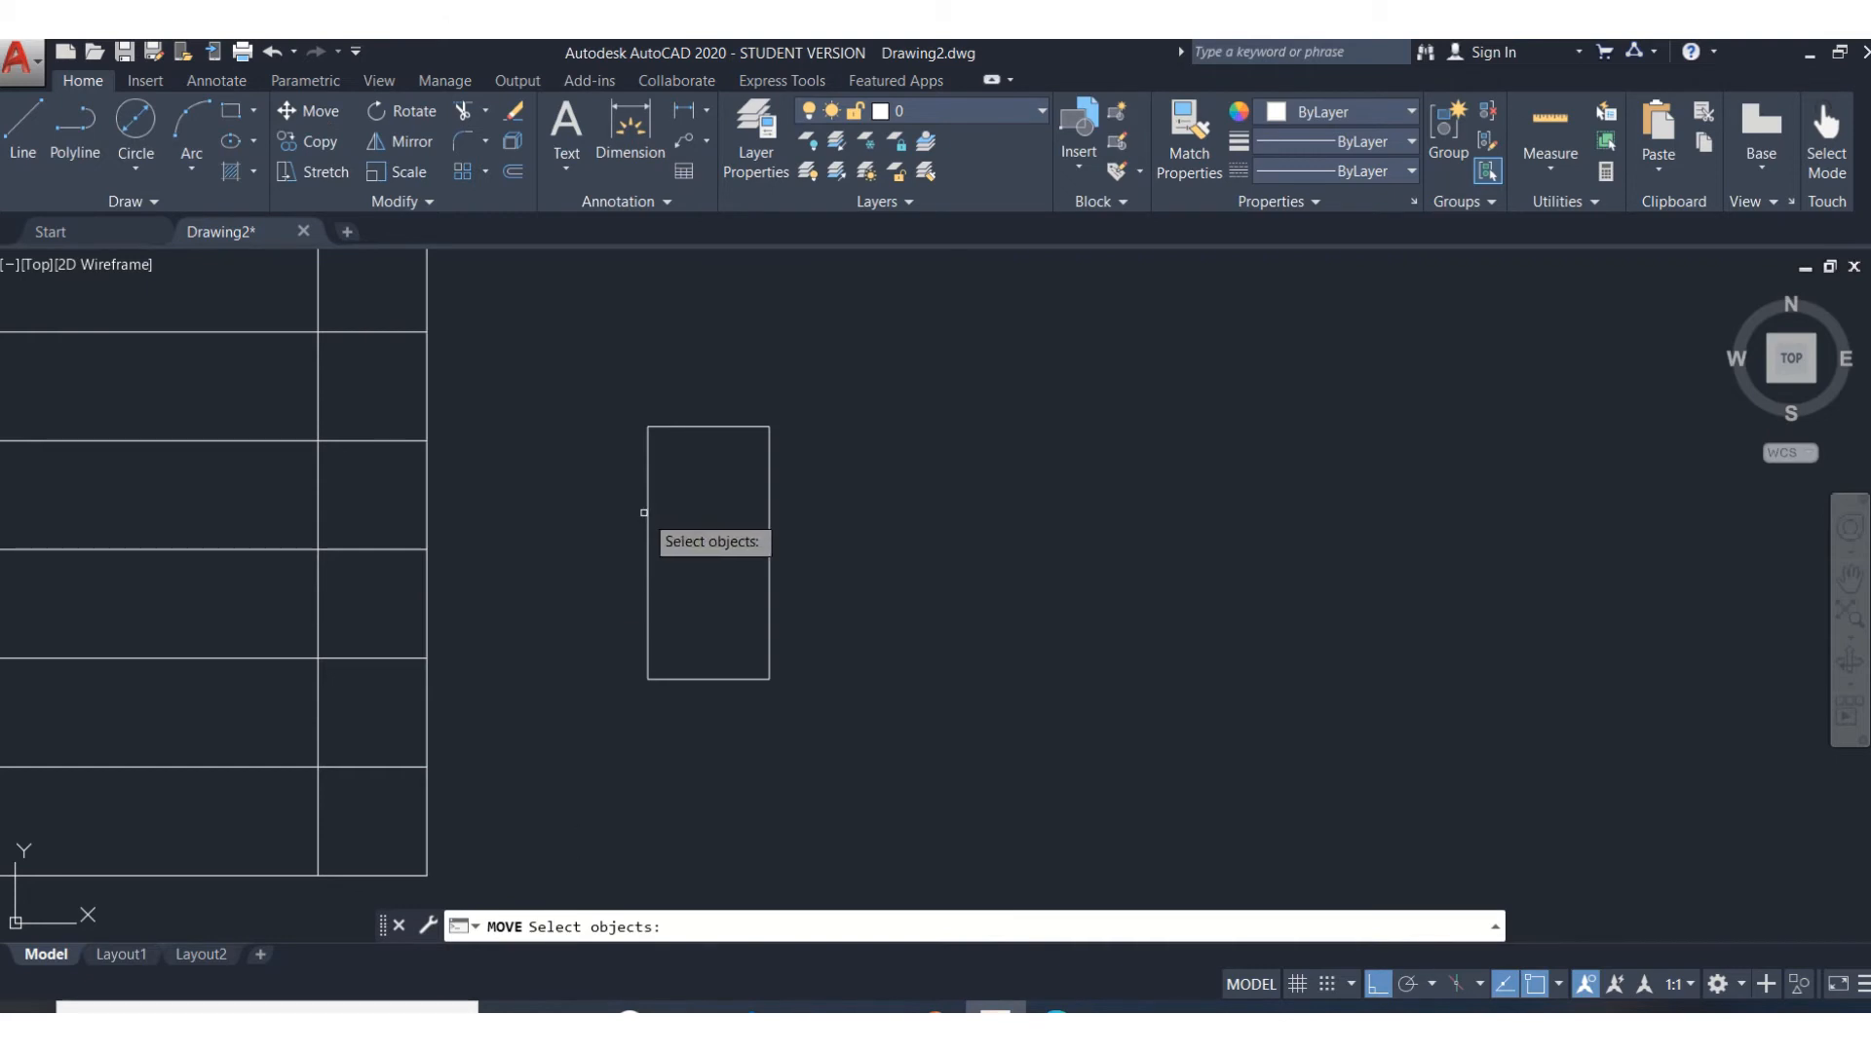
click(587, 383)
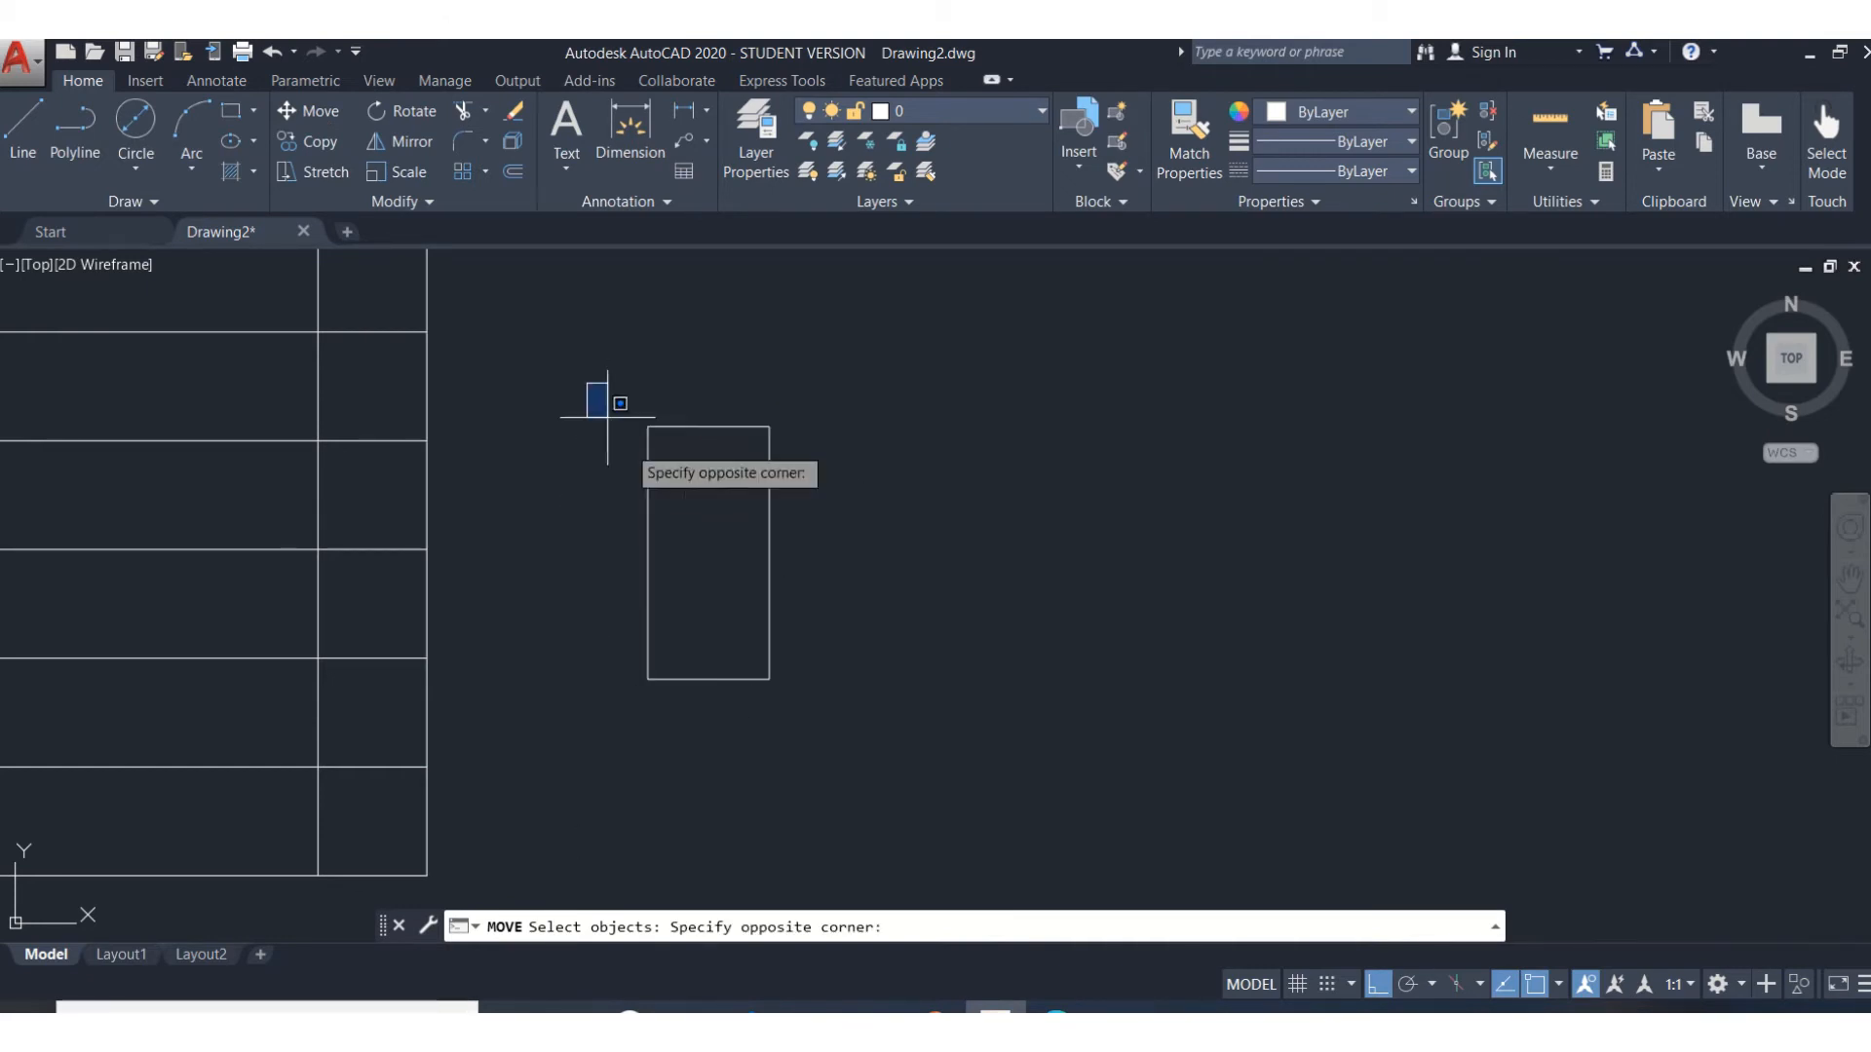
click(829, 748)
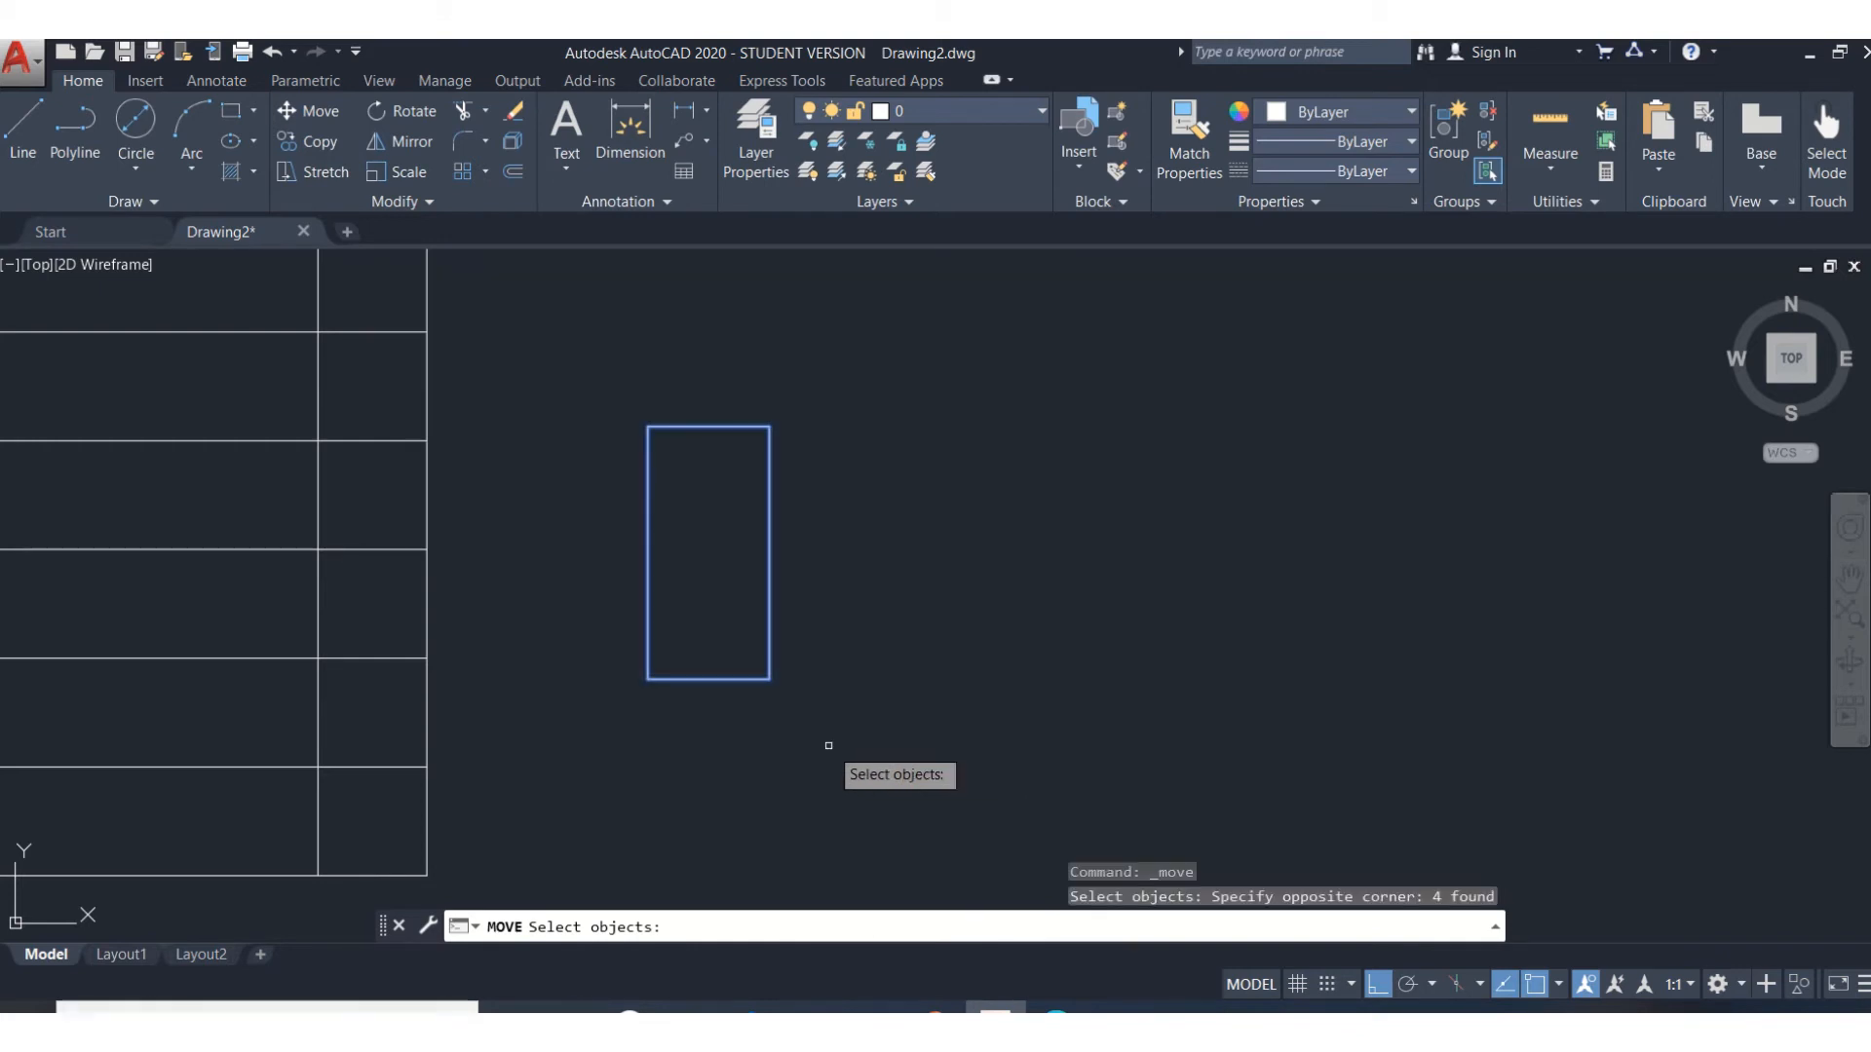
key(Return)
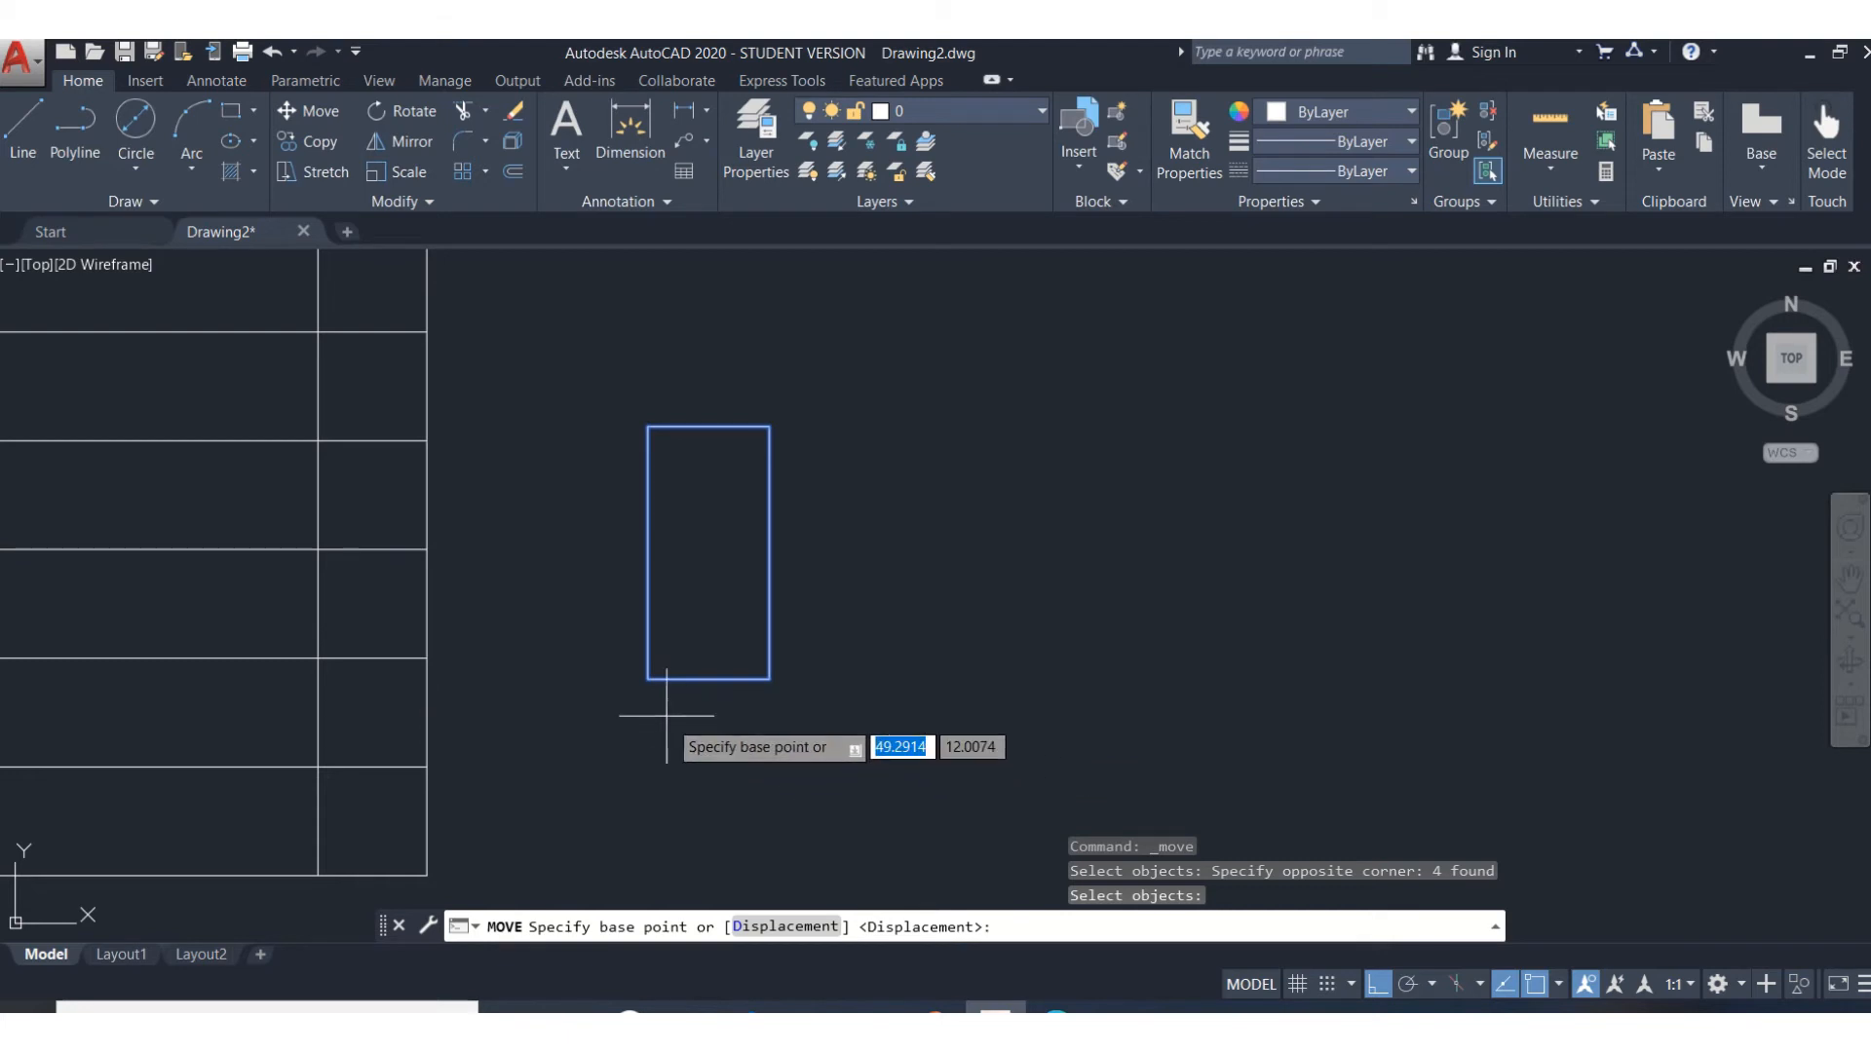
click(648, 678)
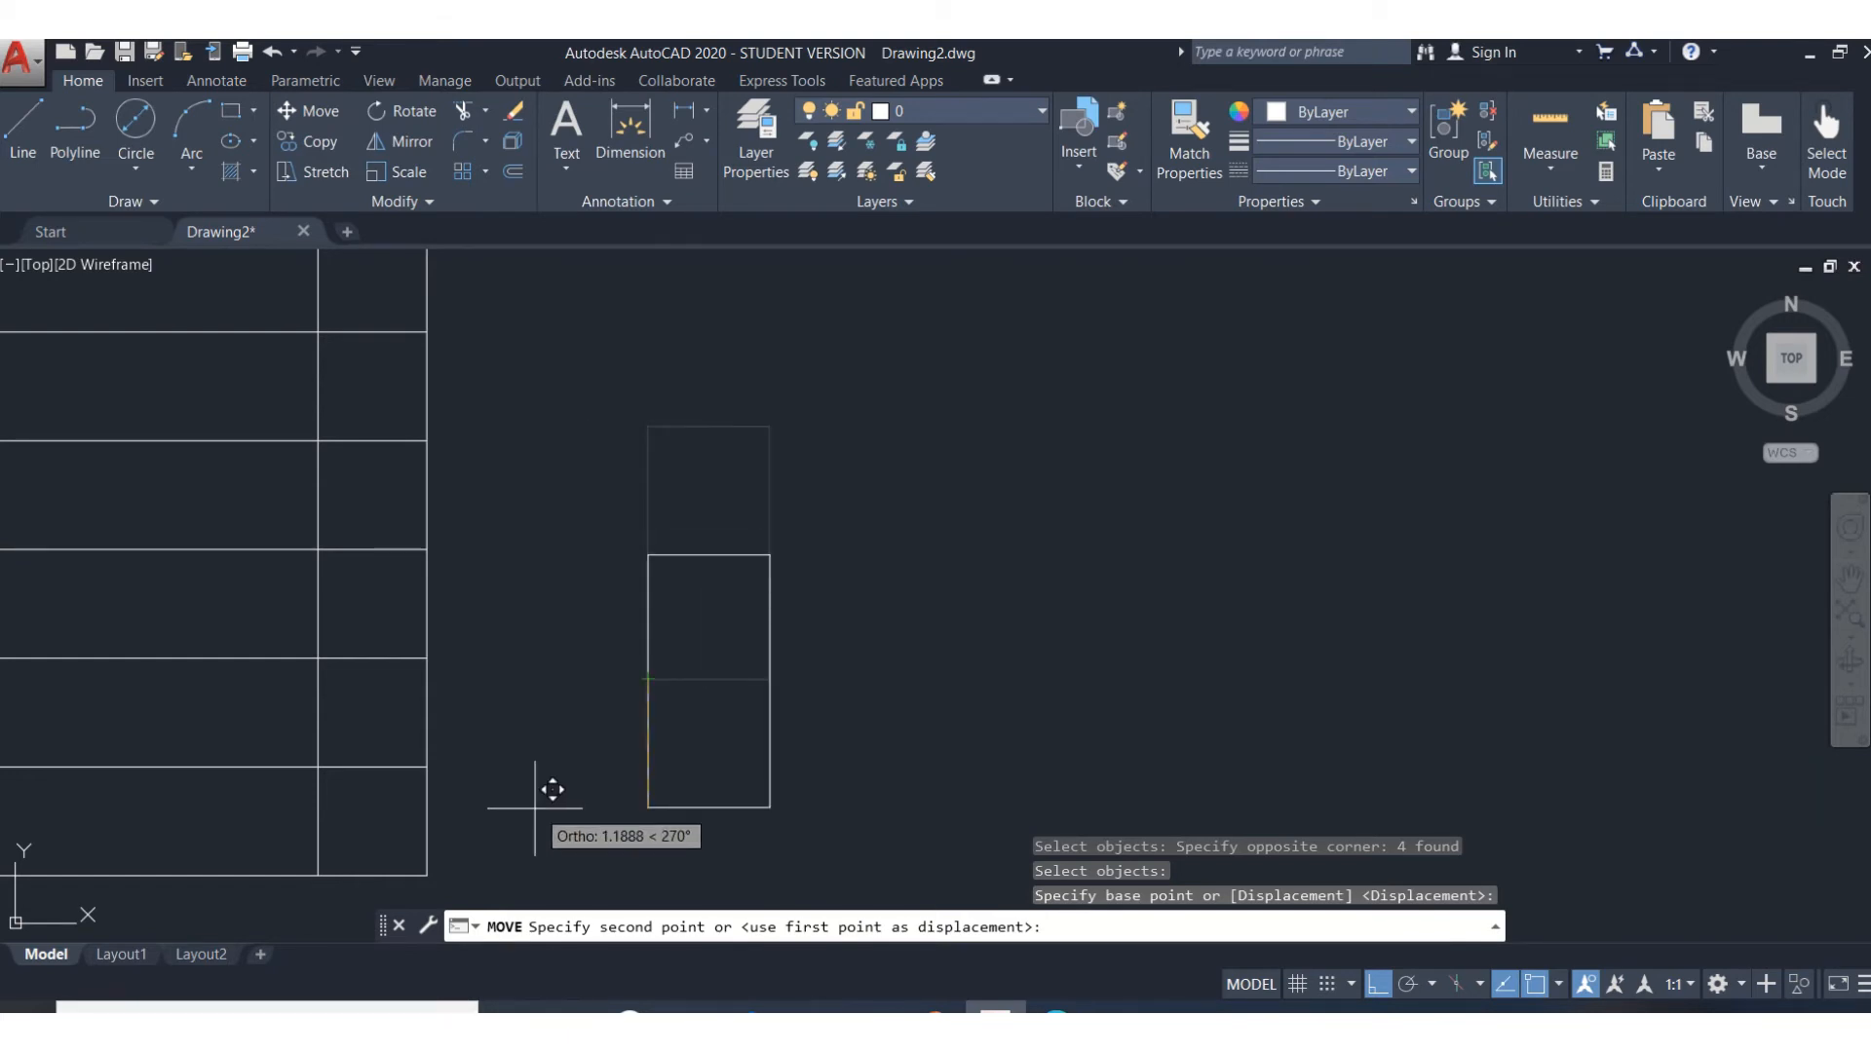
click(444, 857)
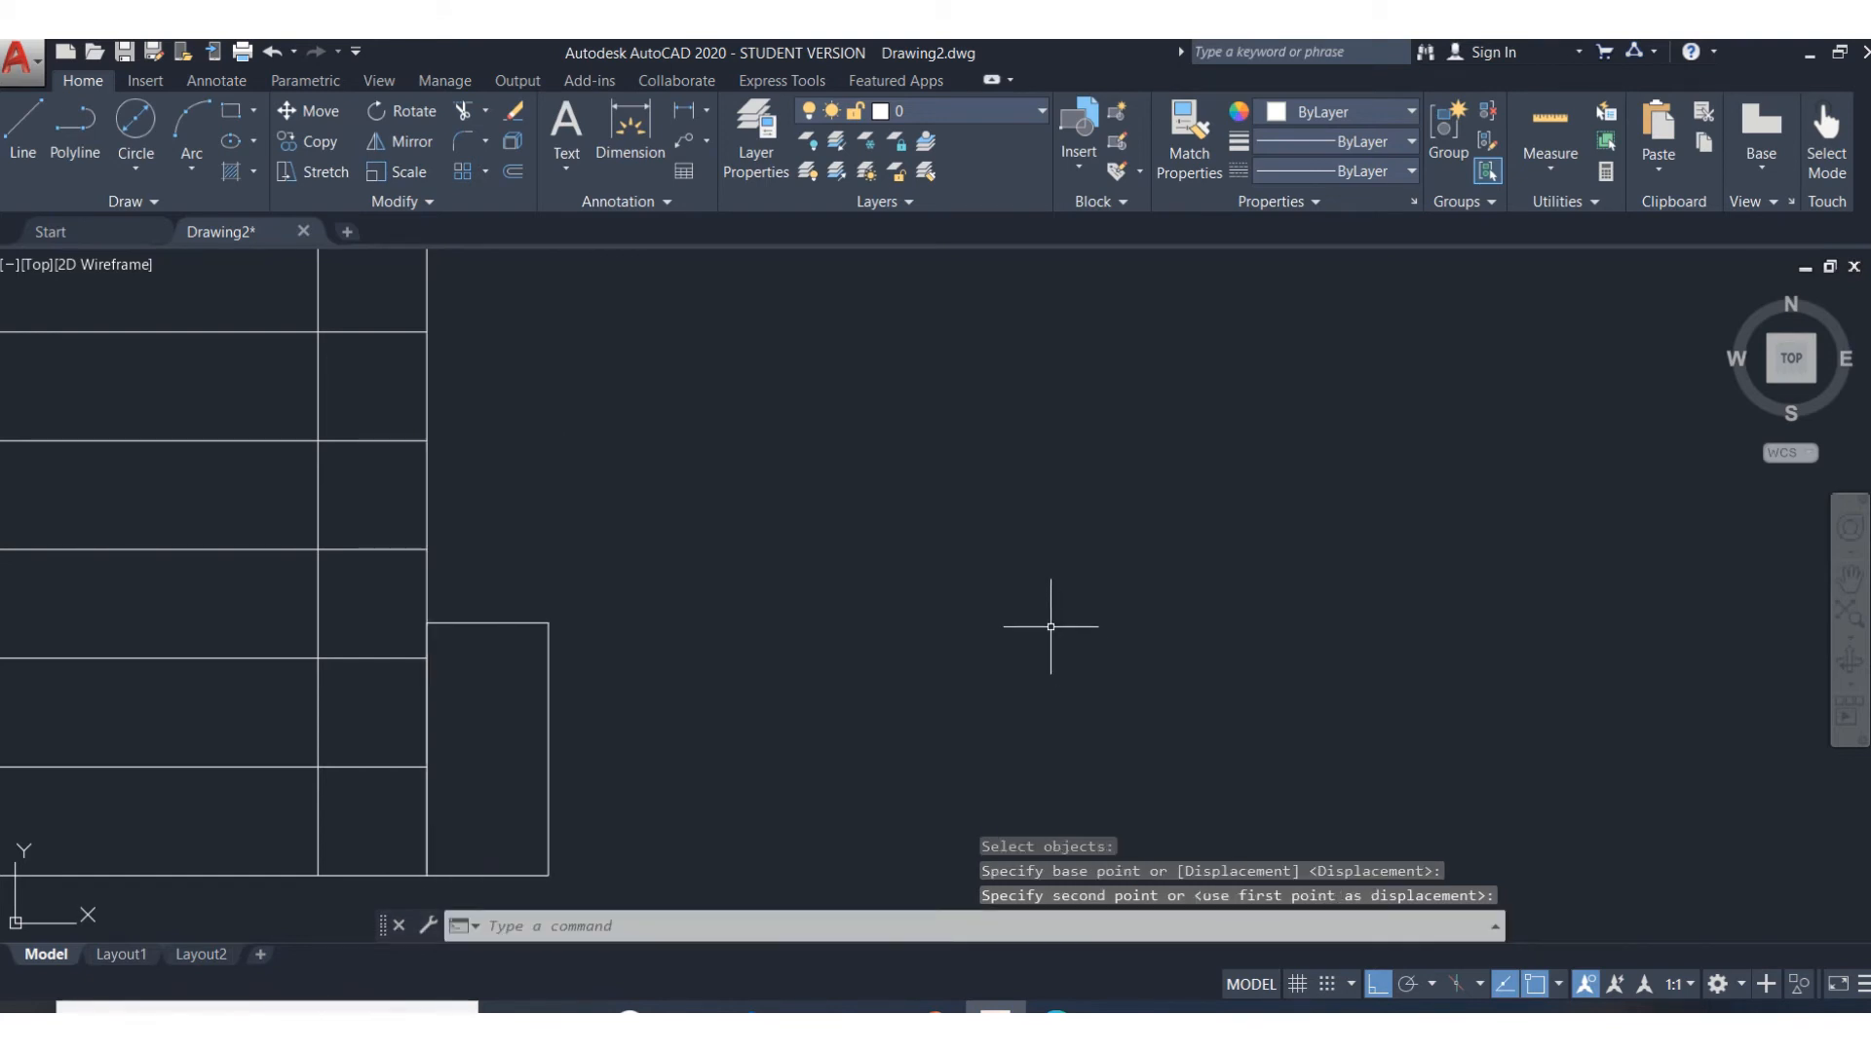
click(272, 51)
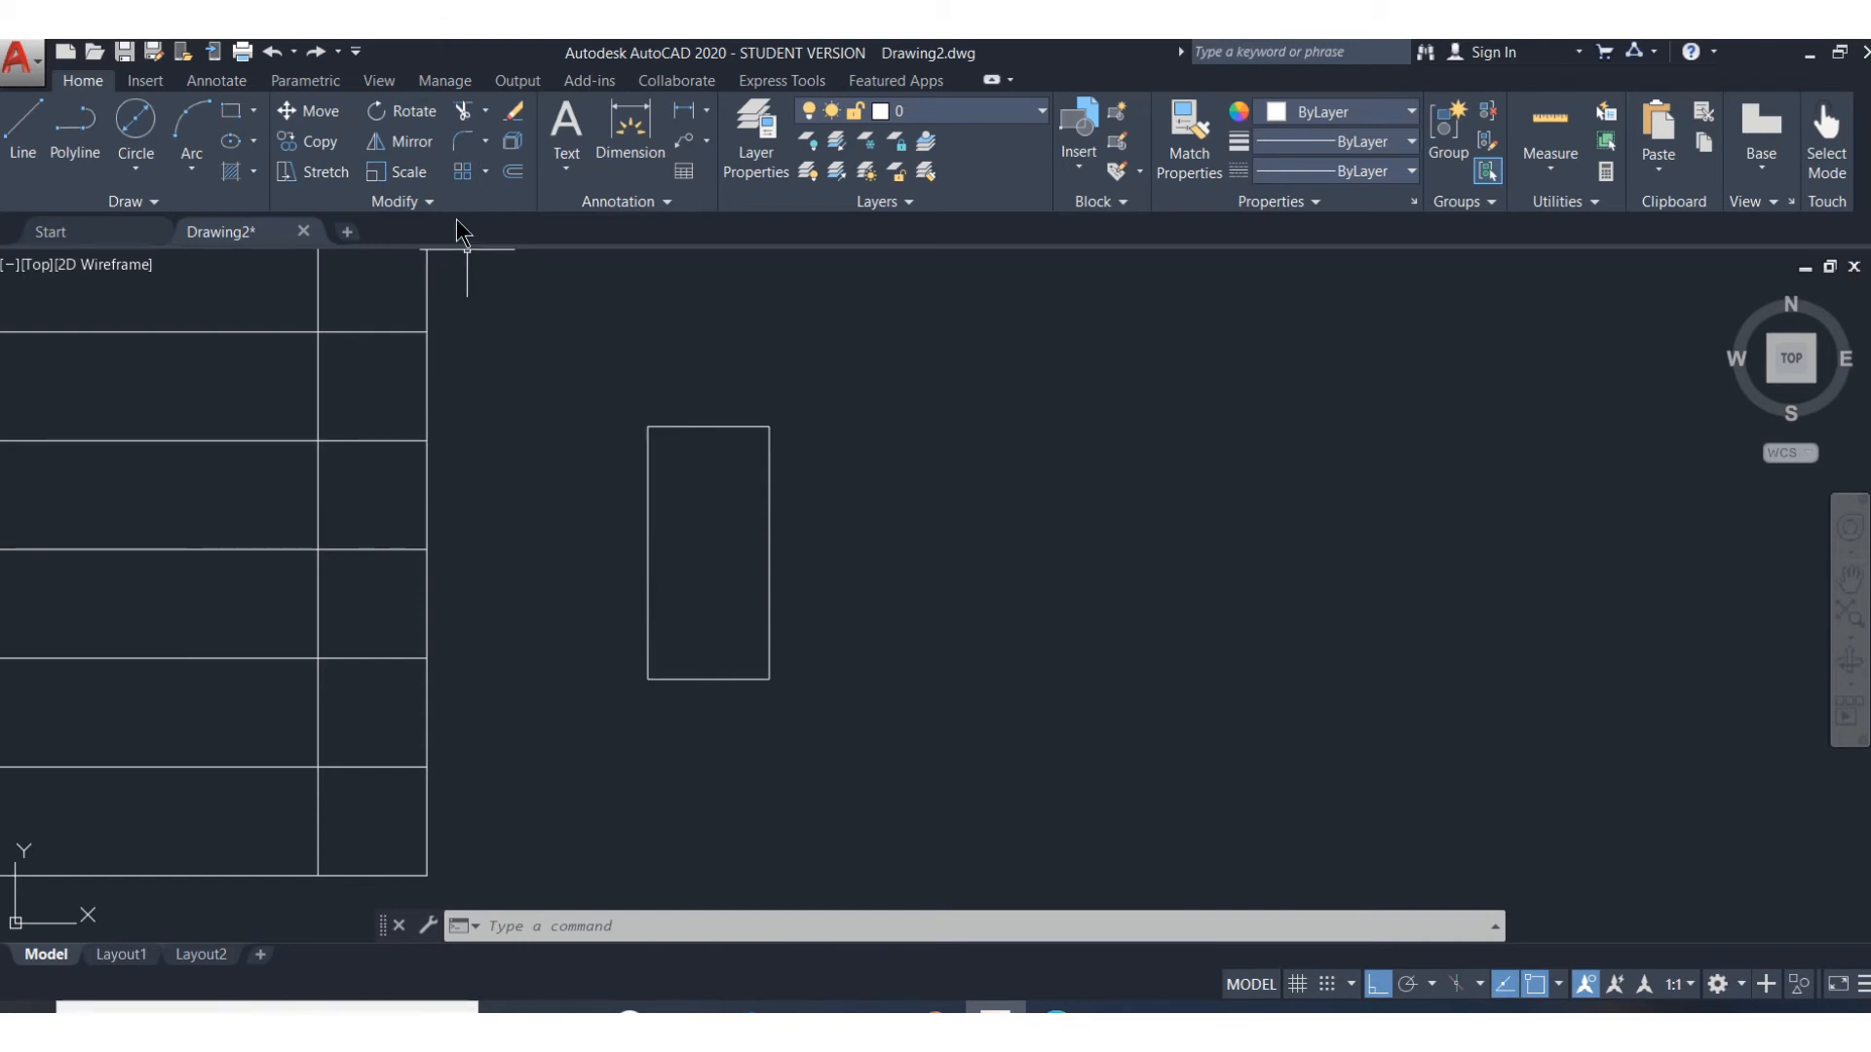
Copy the rectangle three times horizontally to its right with Ortho on, using its lower-left corner as base point, and undo the copies
click(303, 136)
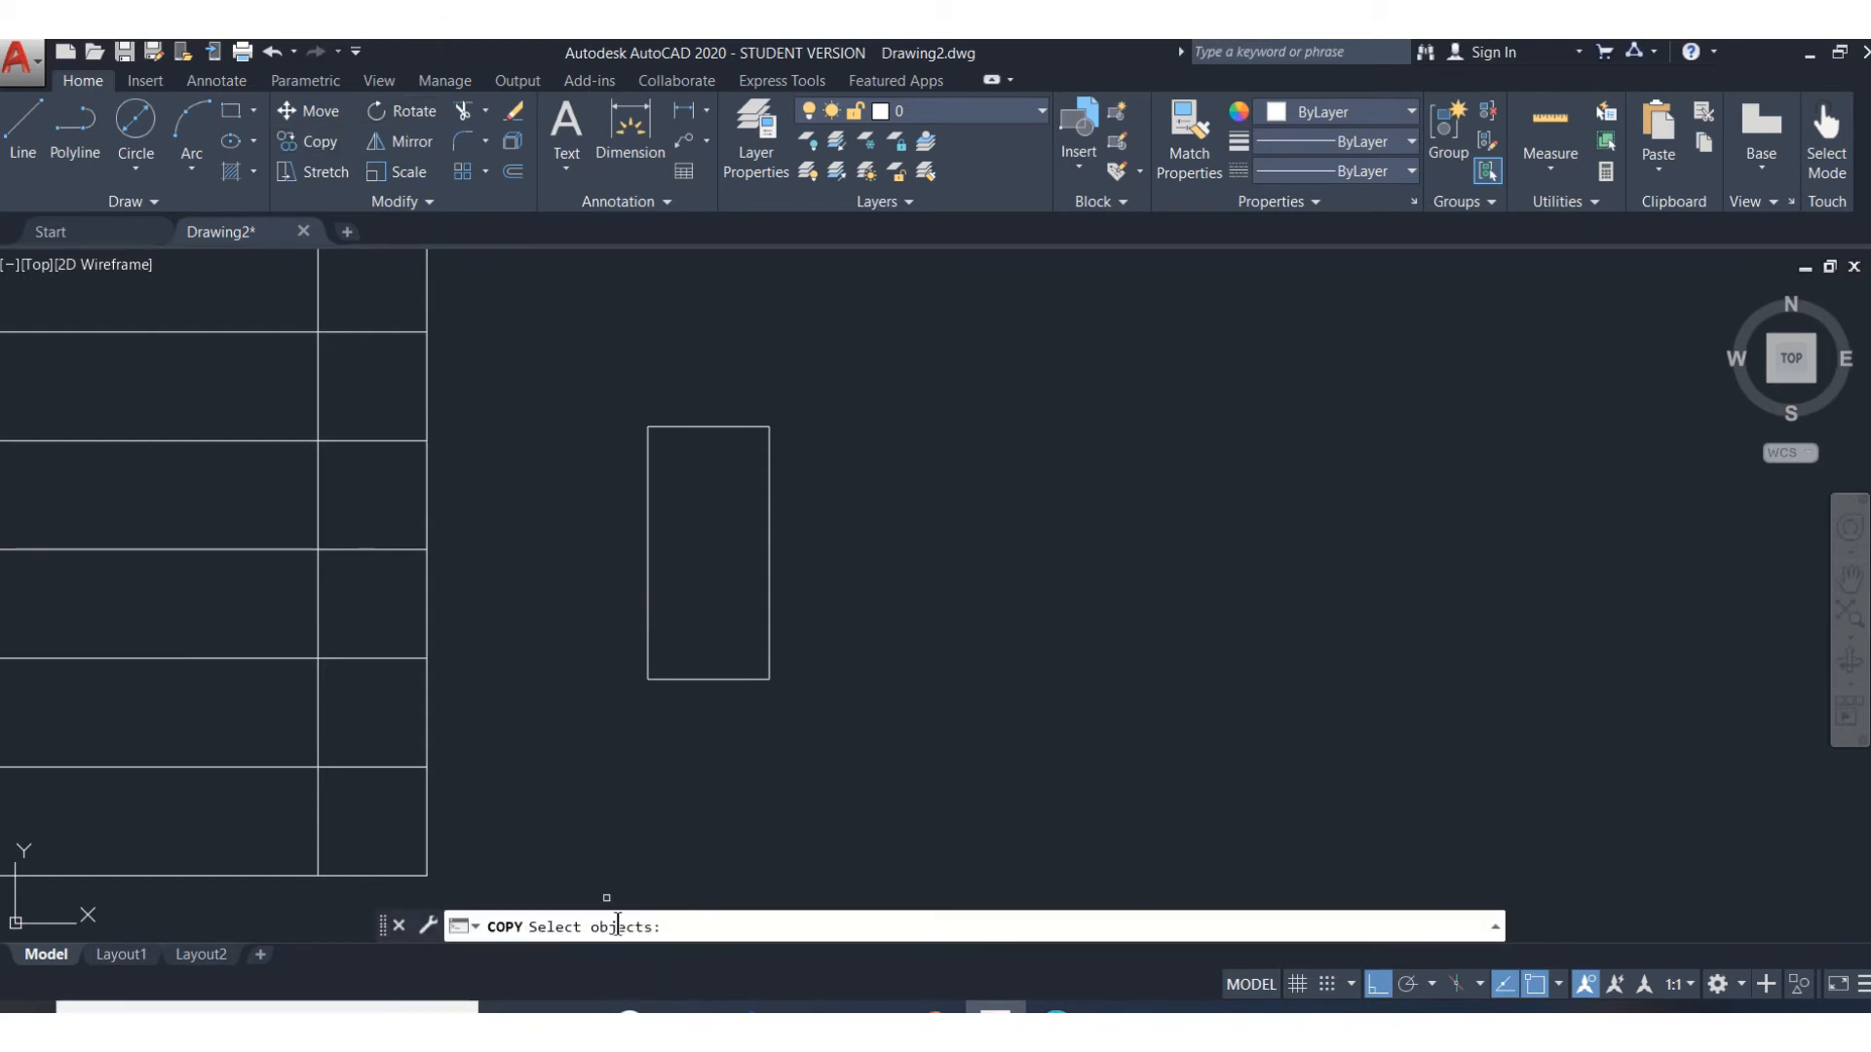
click(592, 380)
click(875, 758)
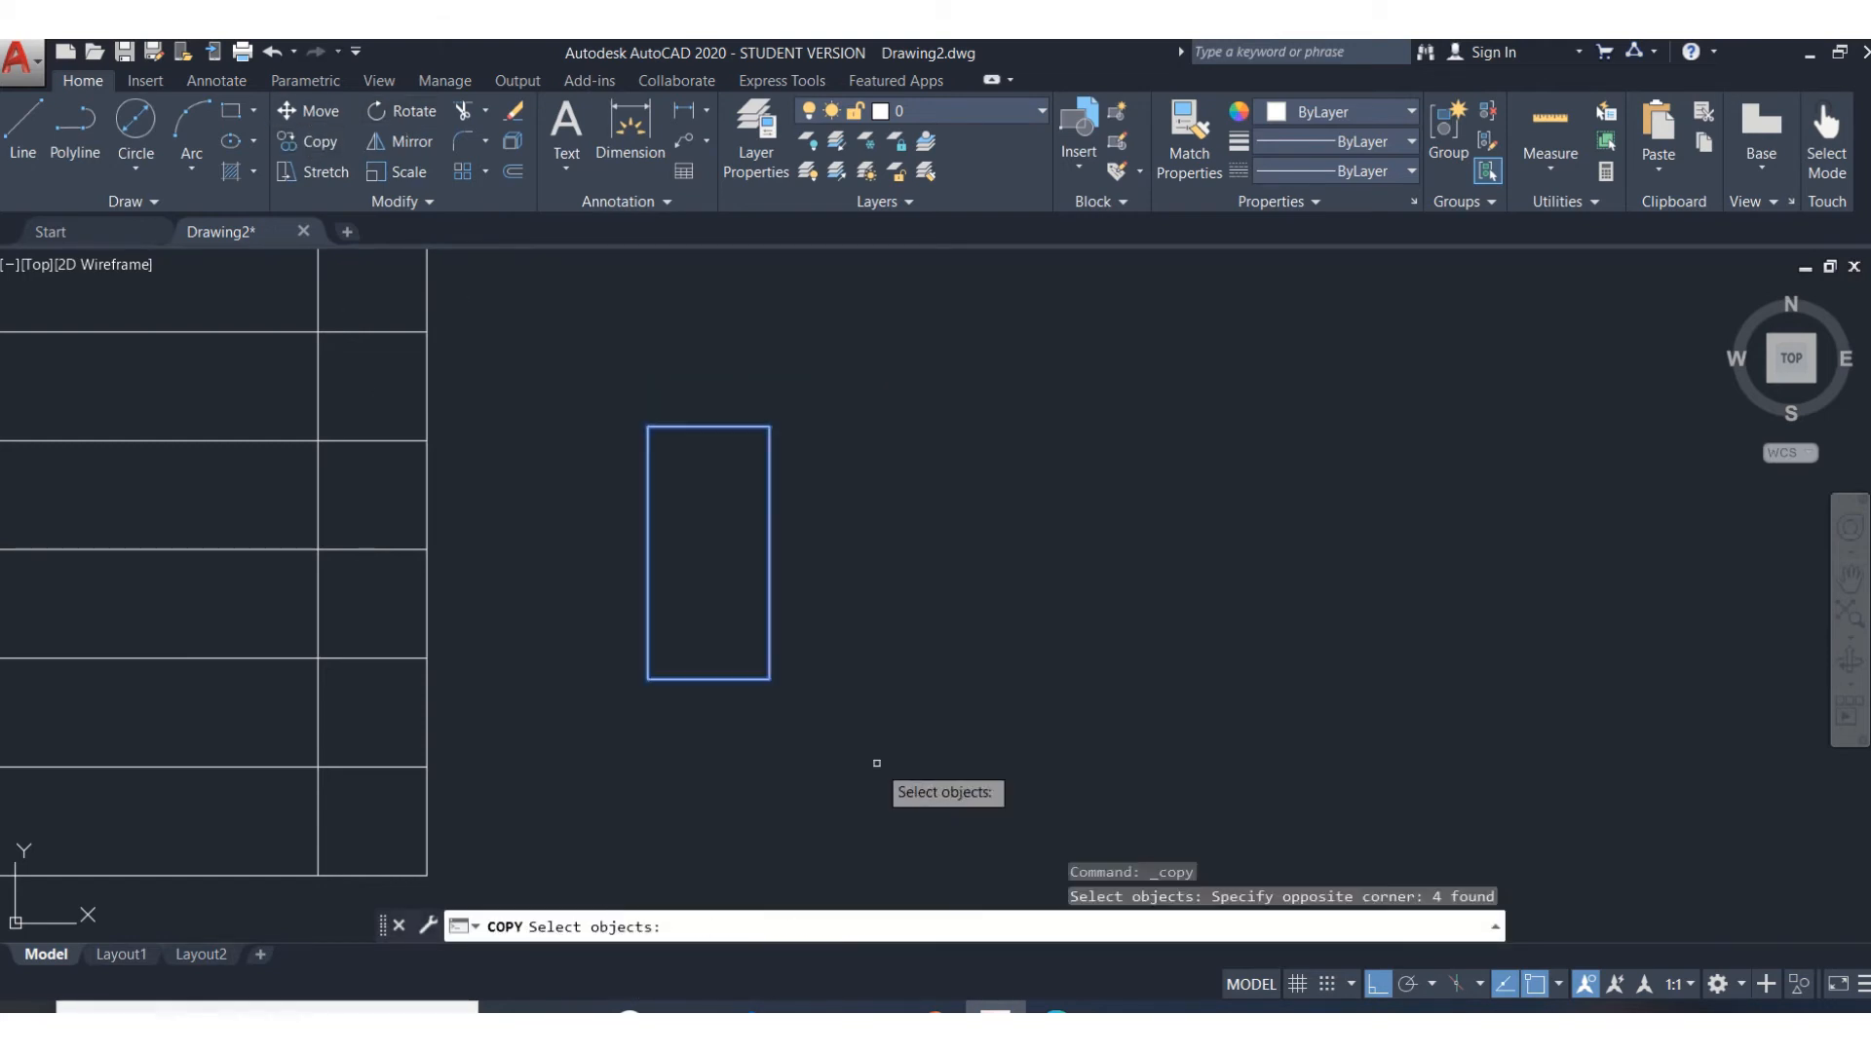
key(Return)
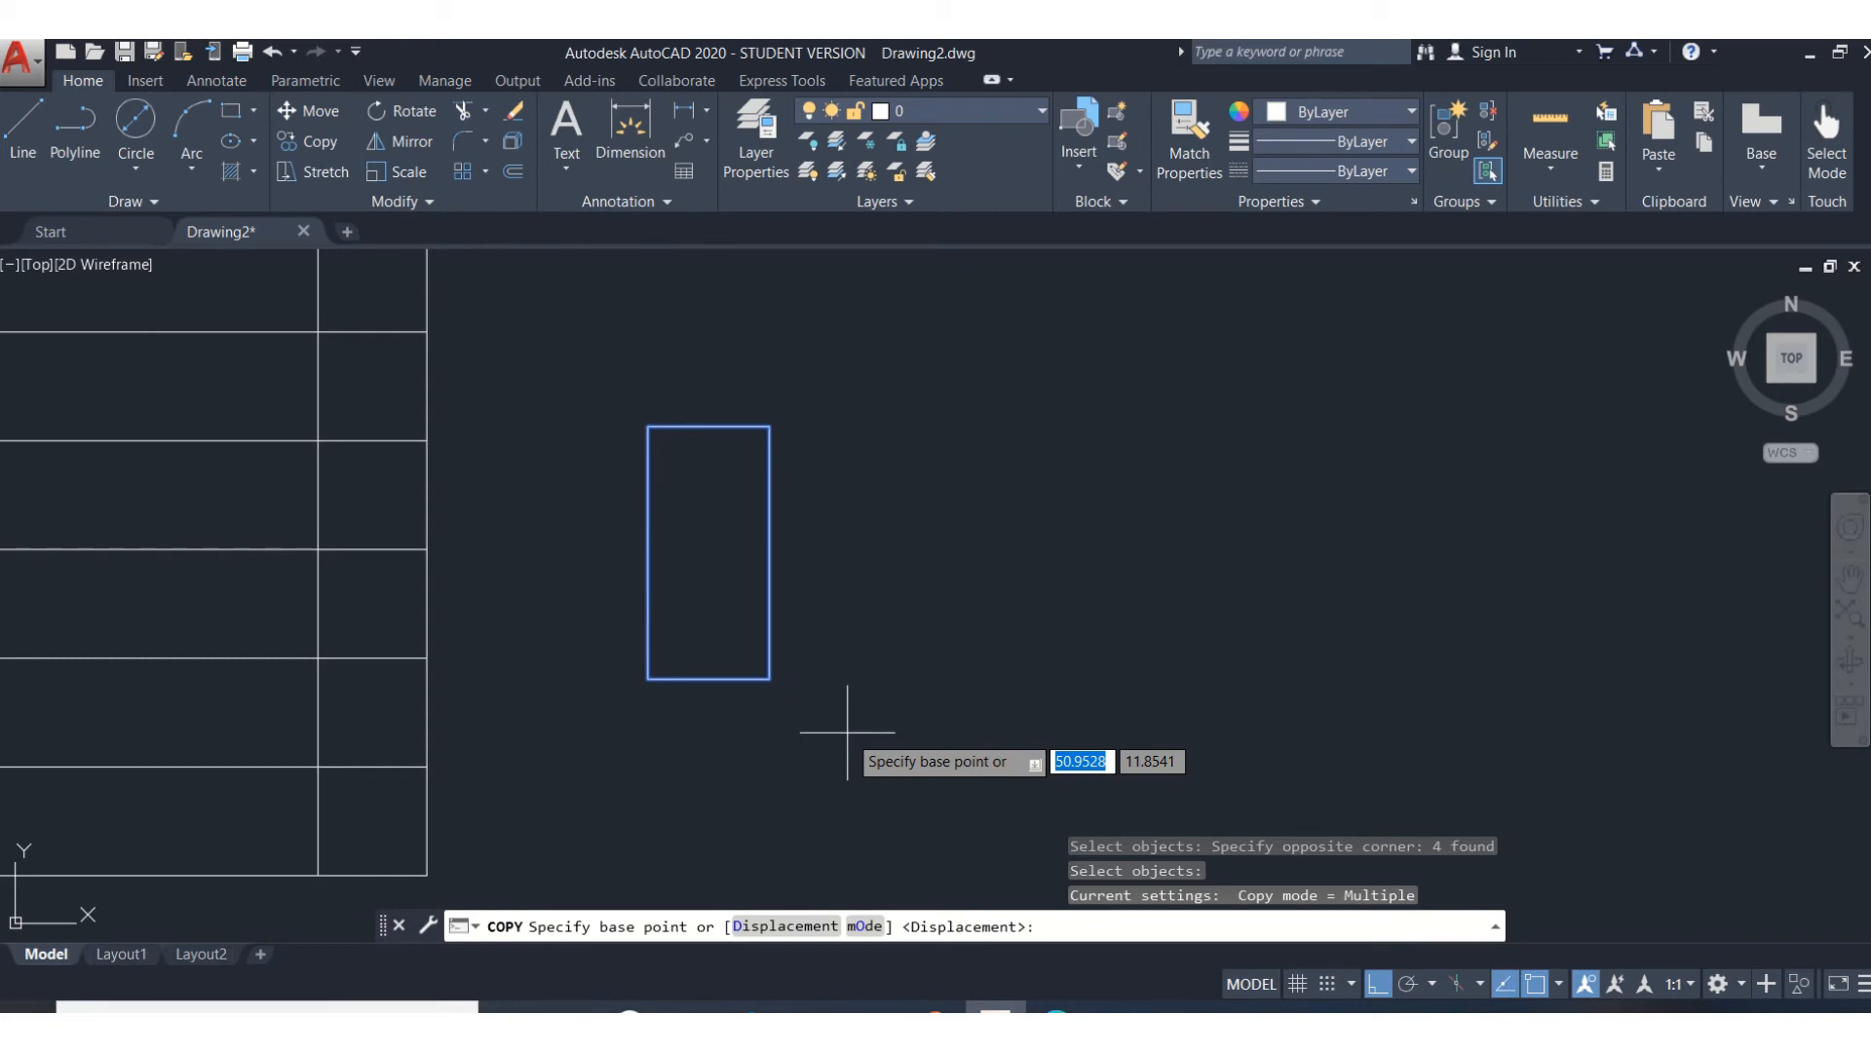
click(648, 678)
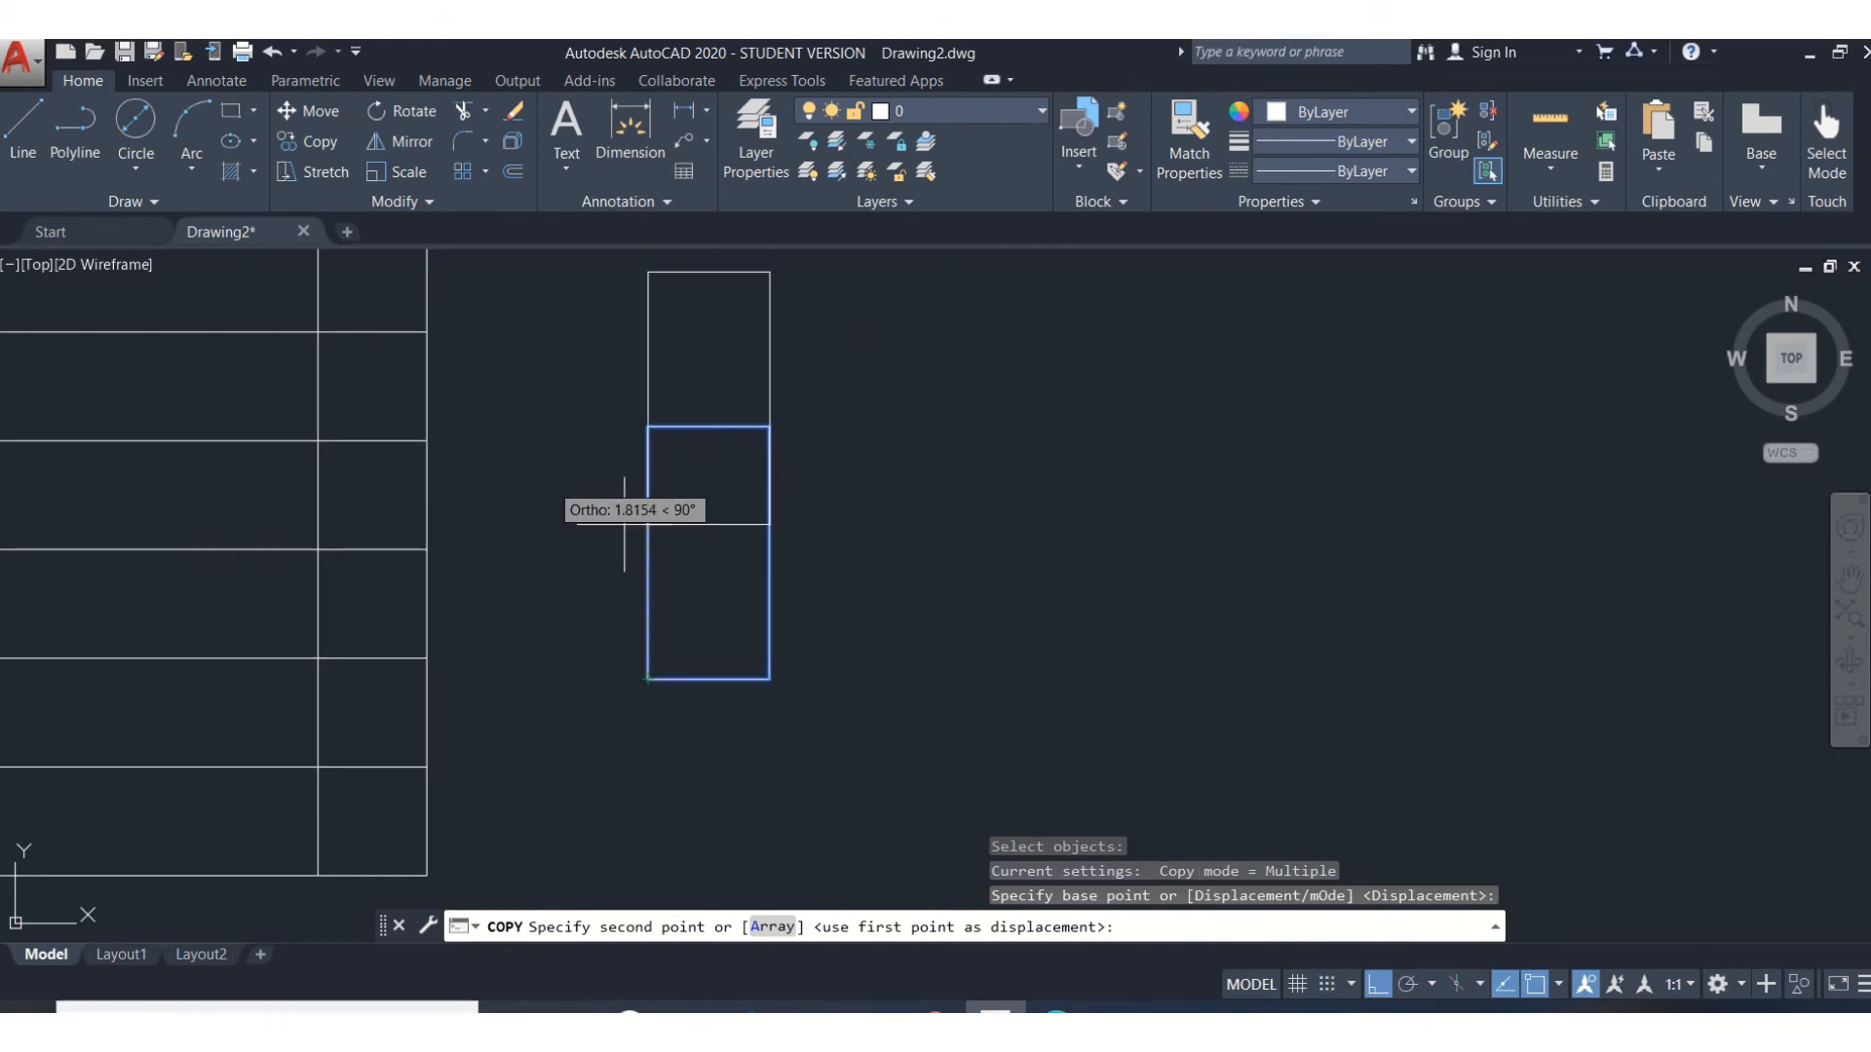
click(1376, 984)
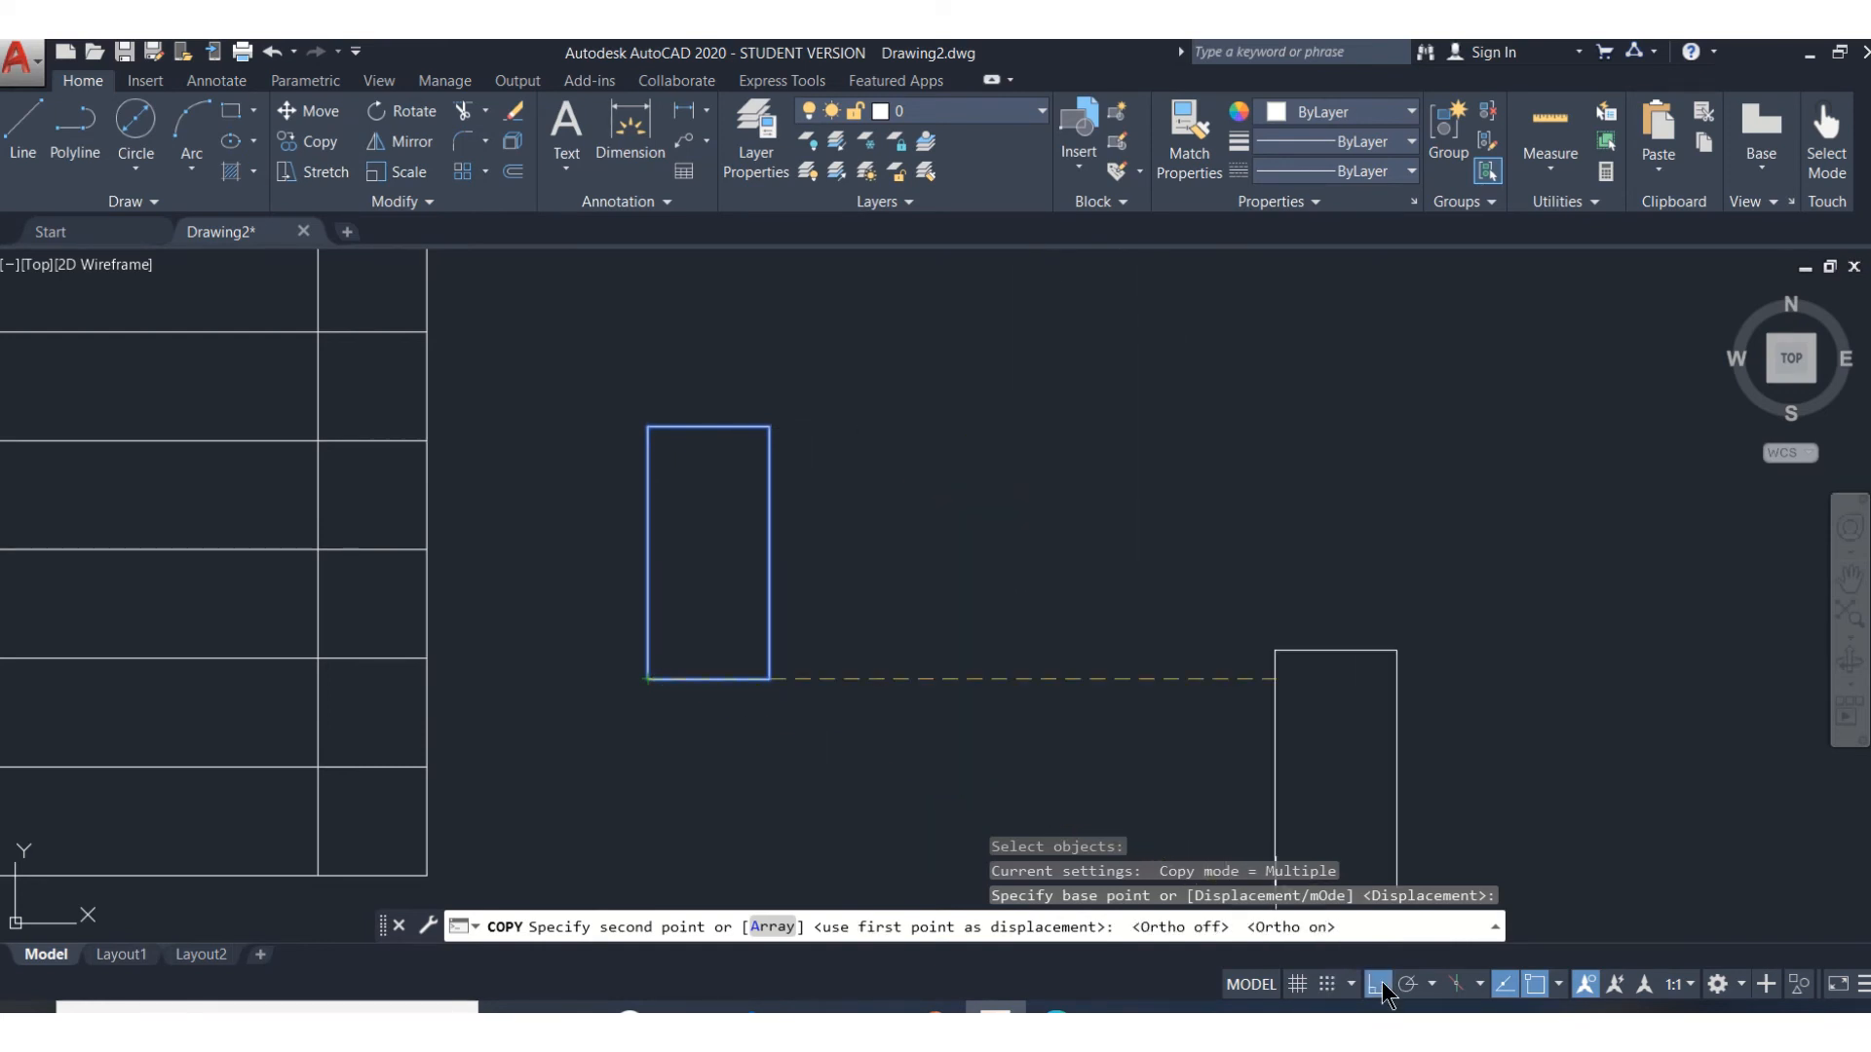
click(1142, 687)
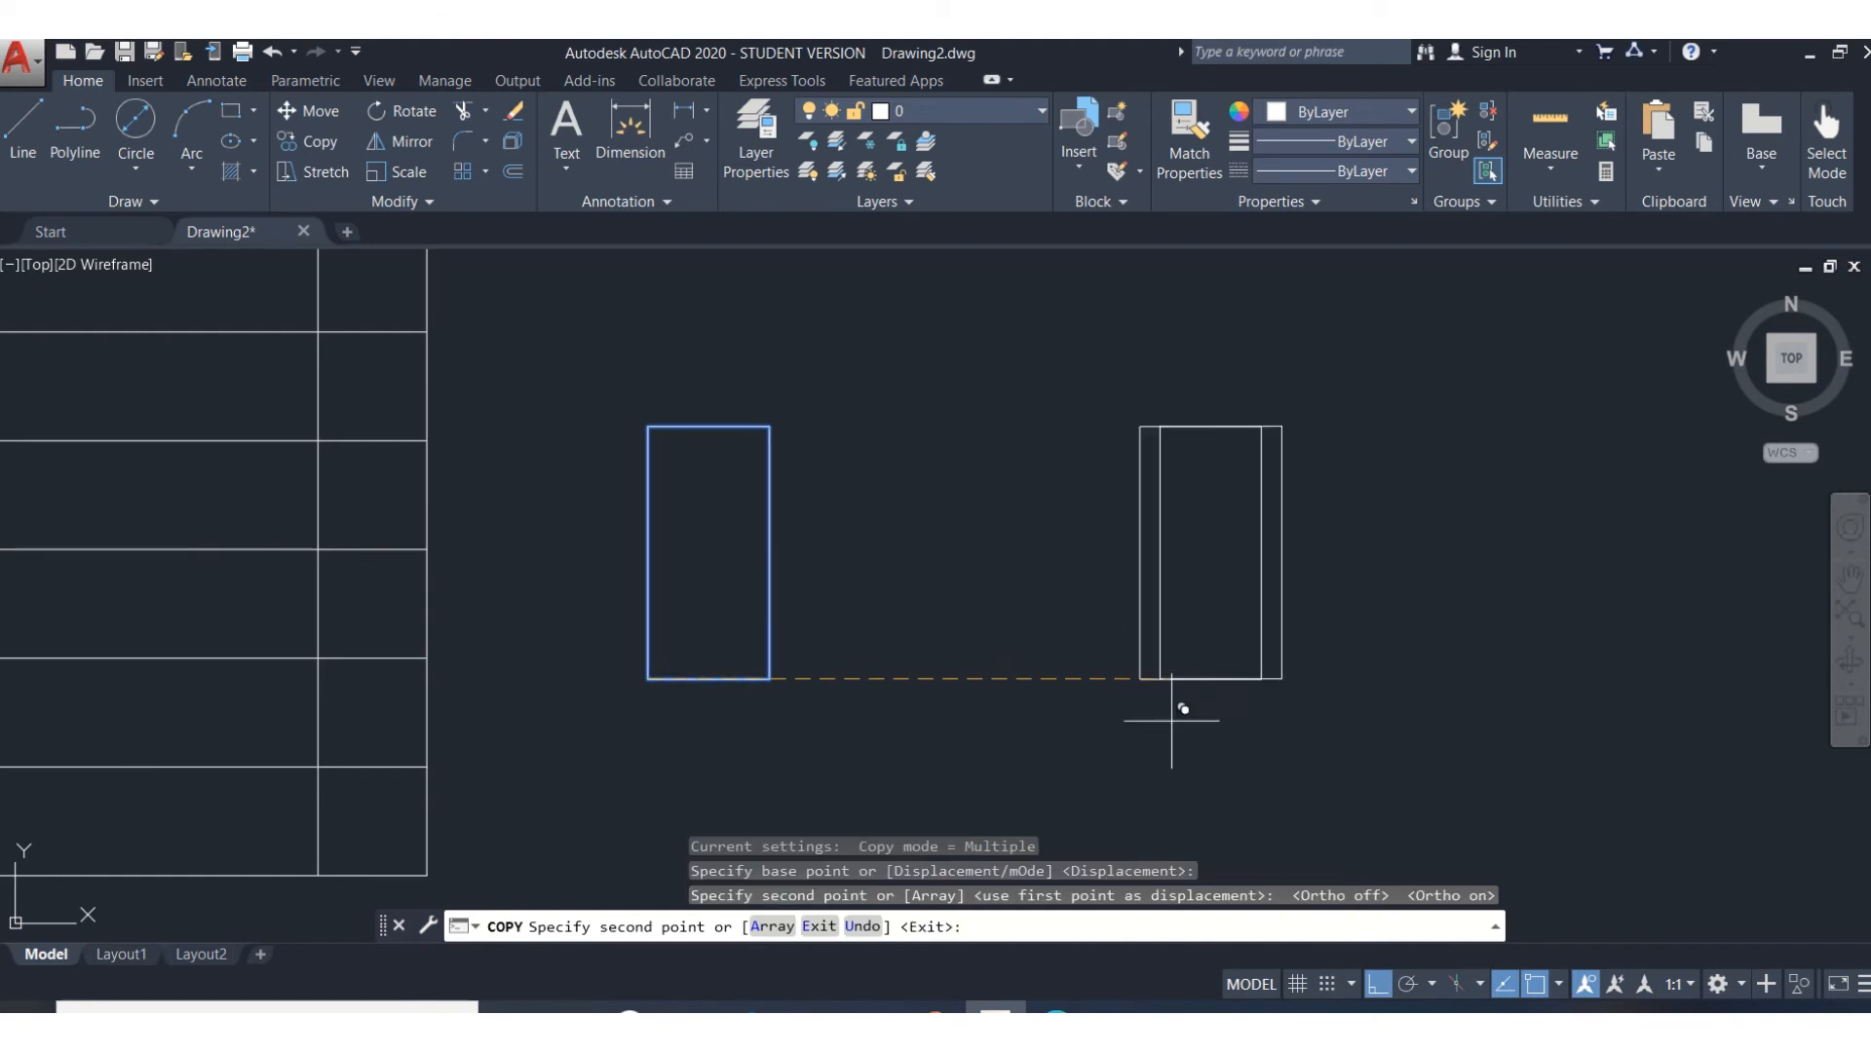
click(1369, 675)
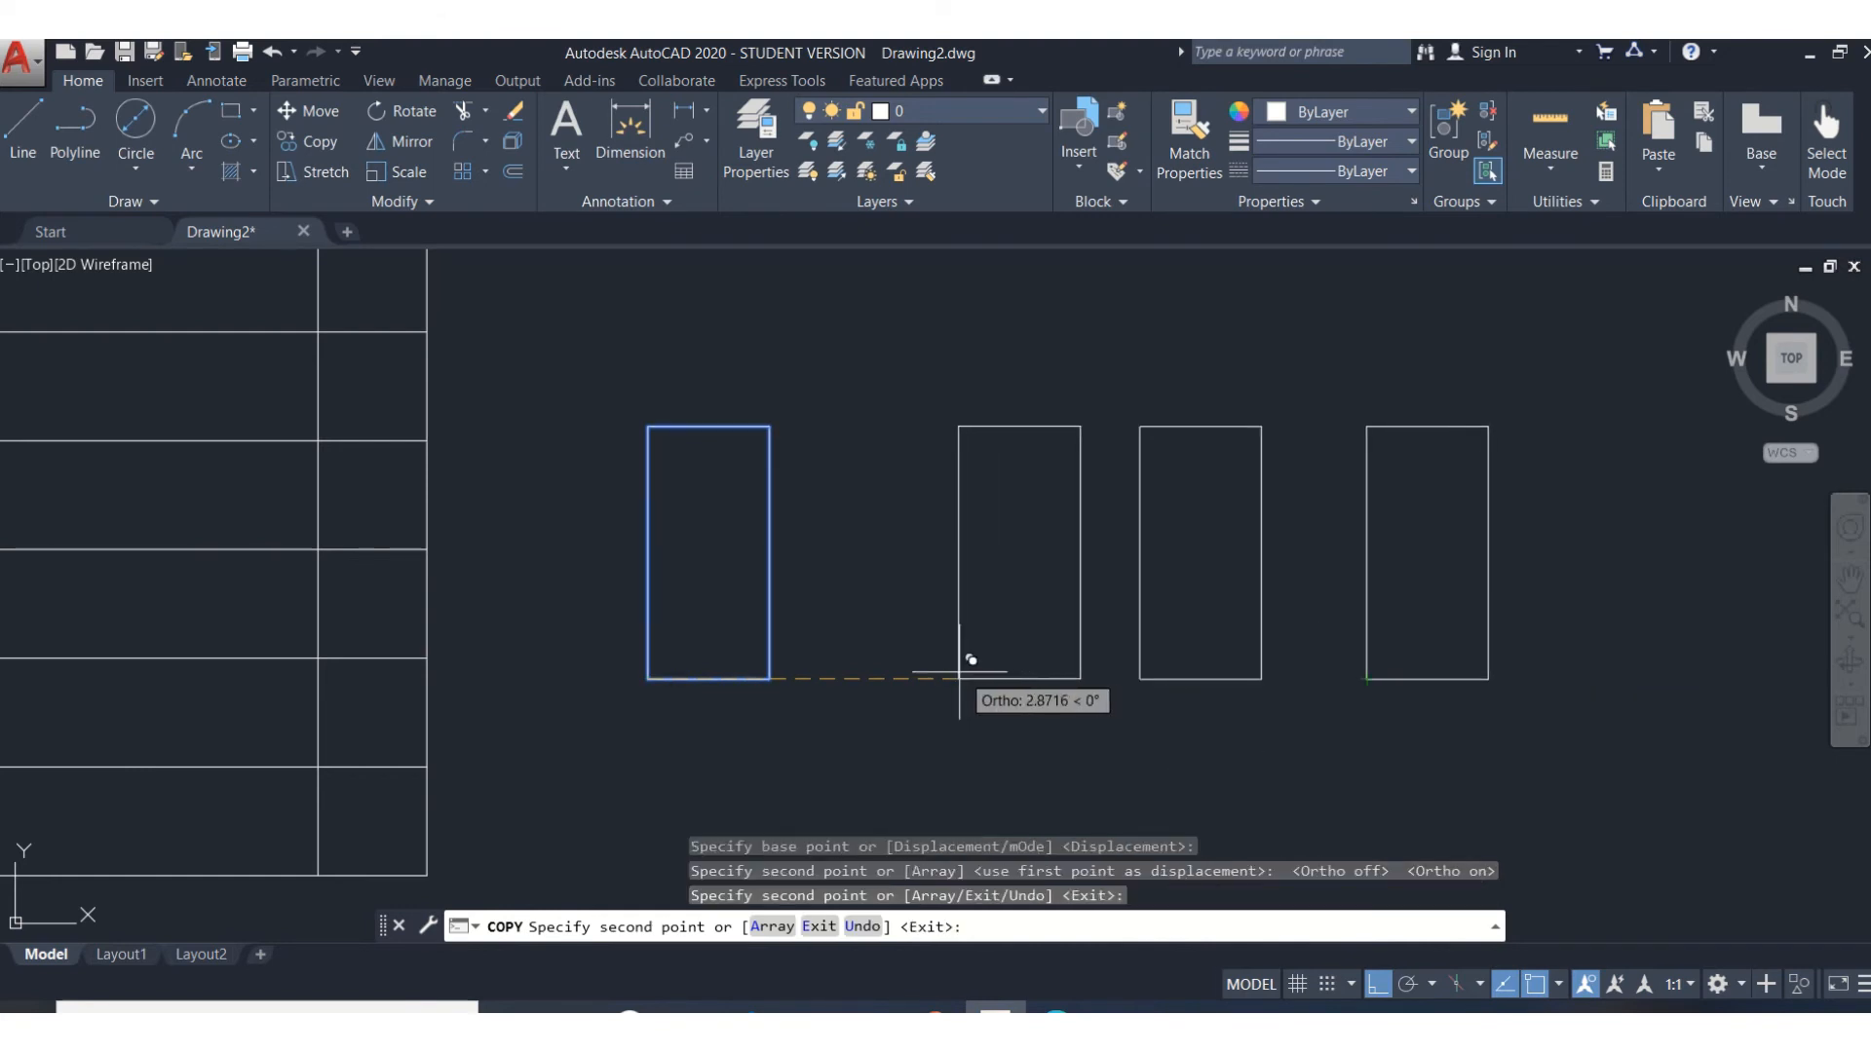
key(Escape)
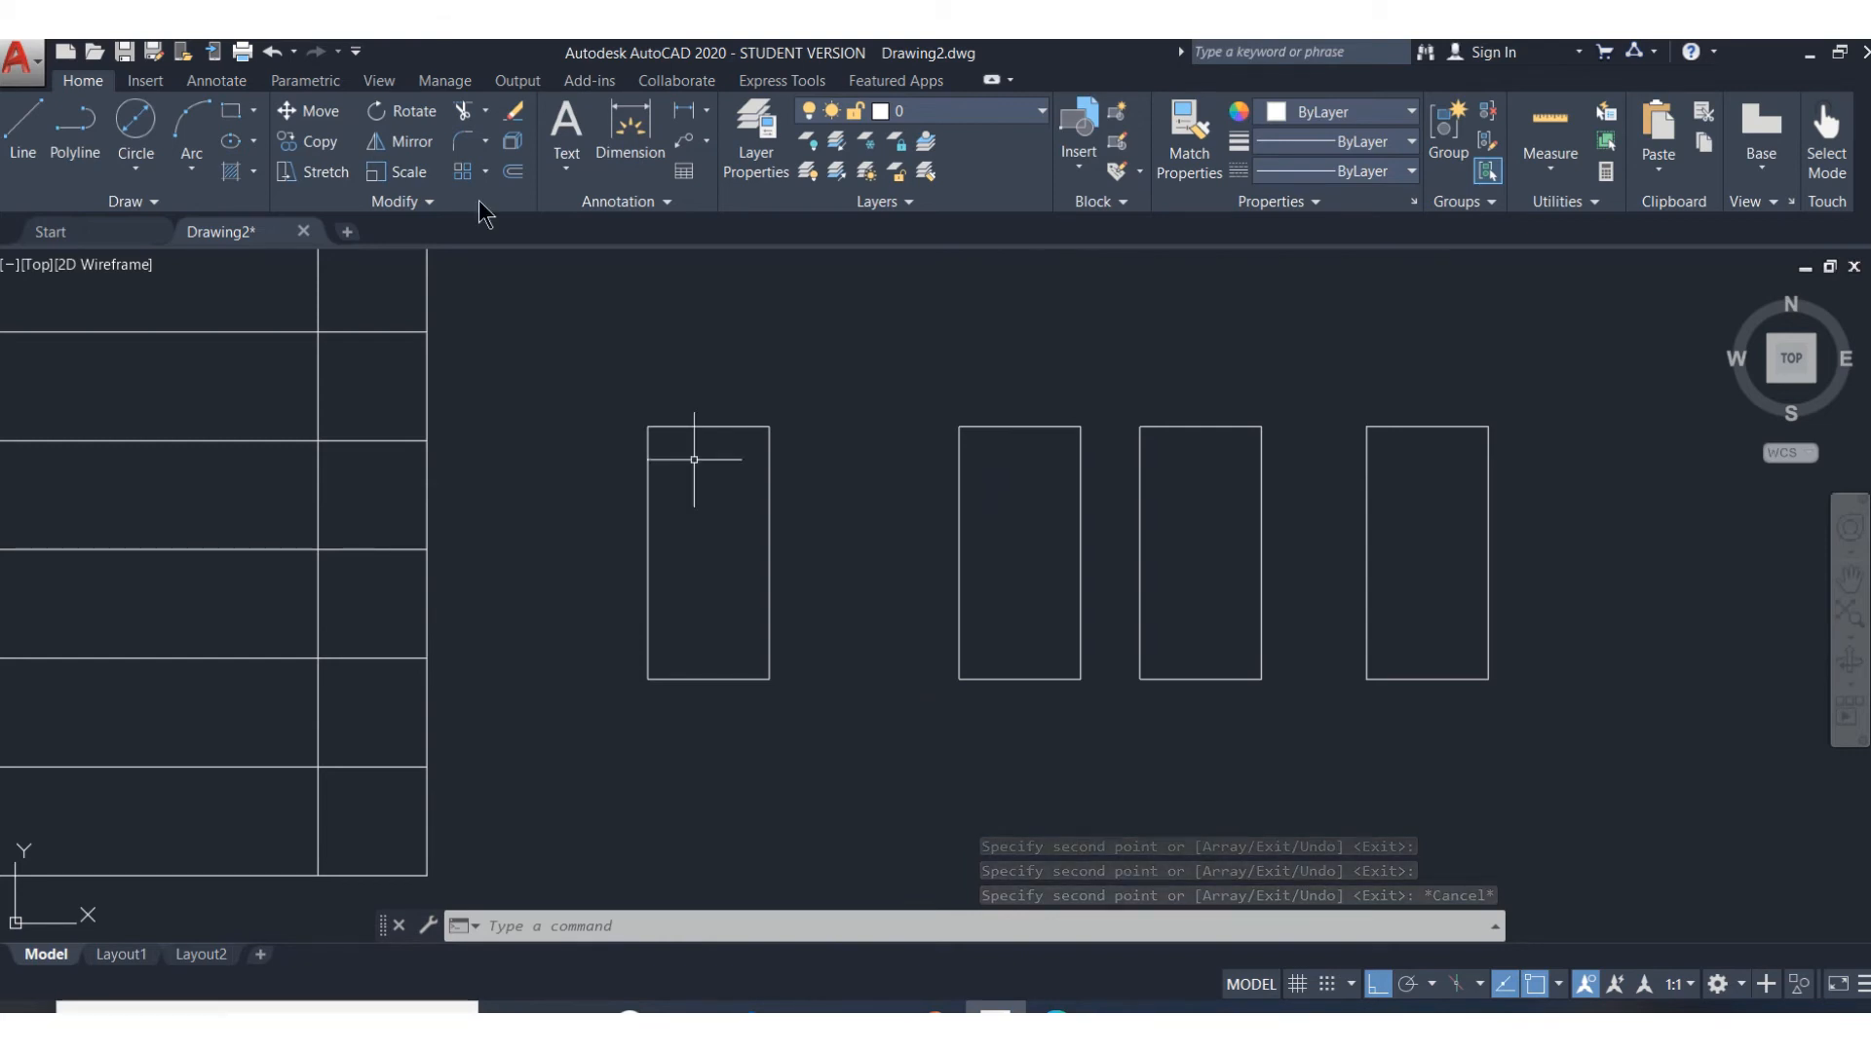
click(273, 53)
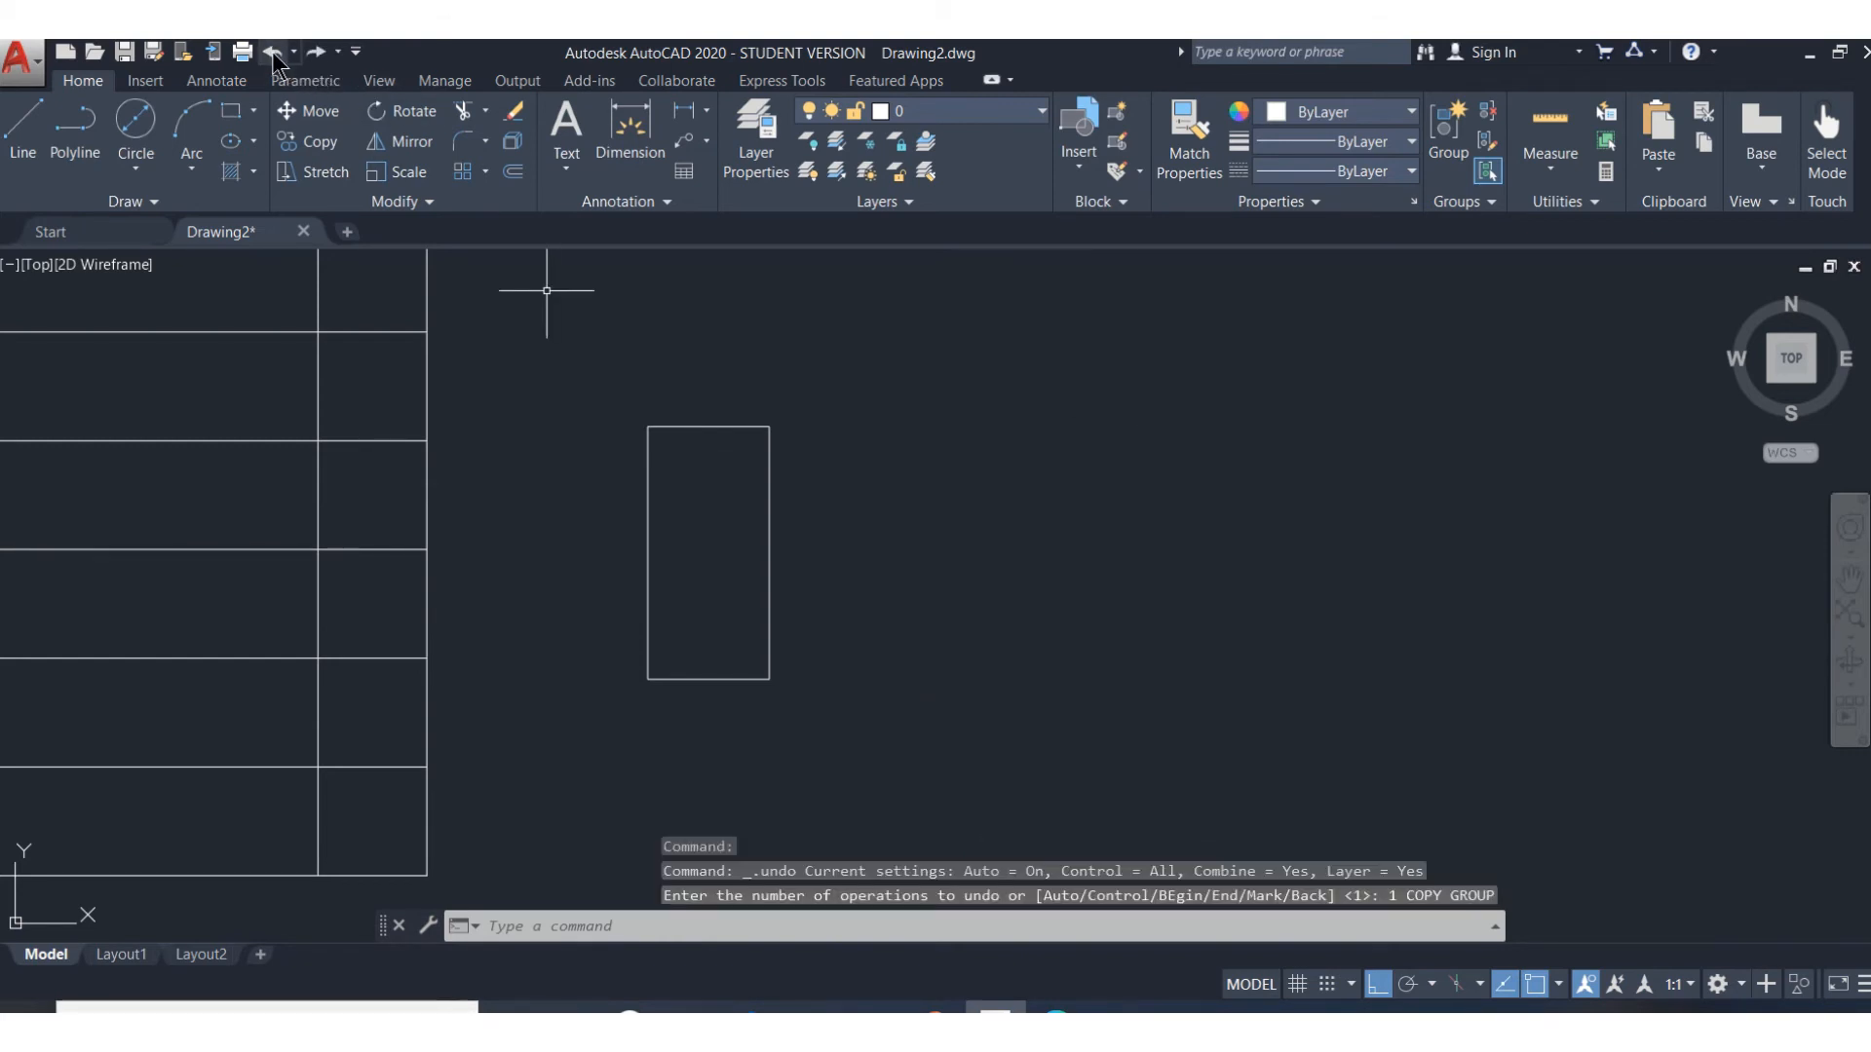
Rotate the rectangle by 60 degrees about its lower-left corner with Ortho off, and undo the rotation
click(390, 110)
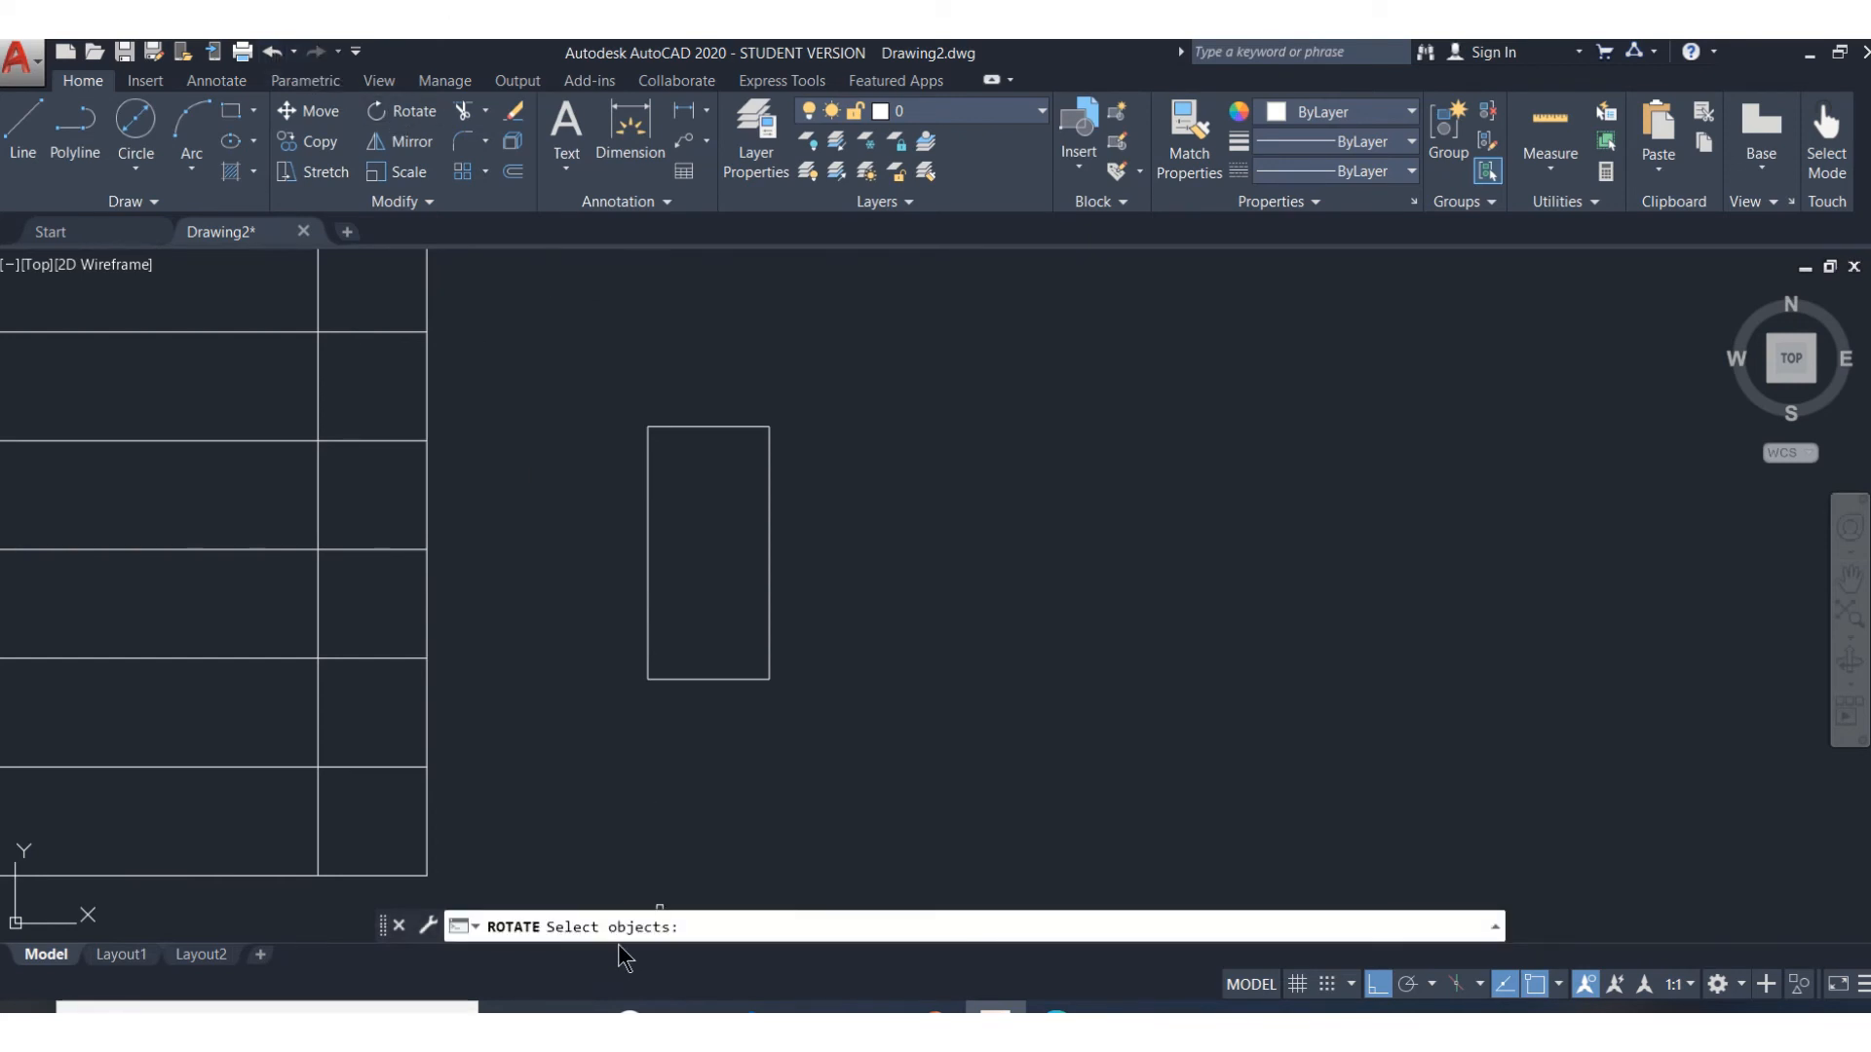
click(588, 389)
click(832, 721)
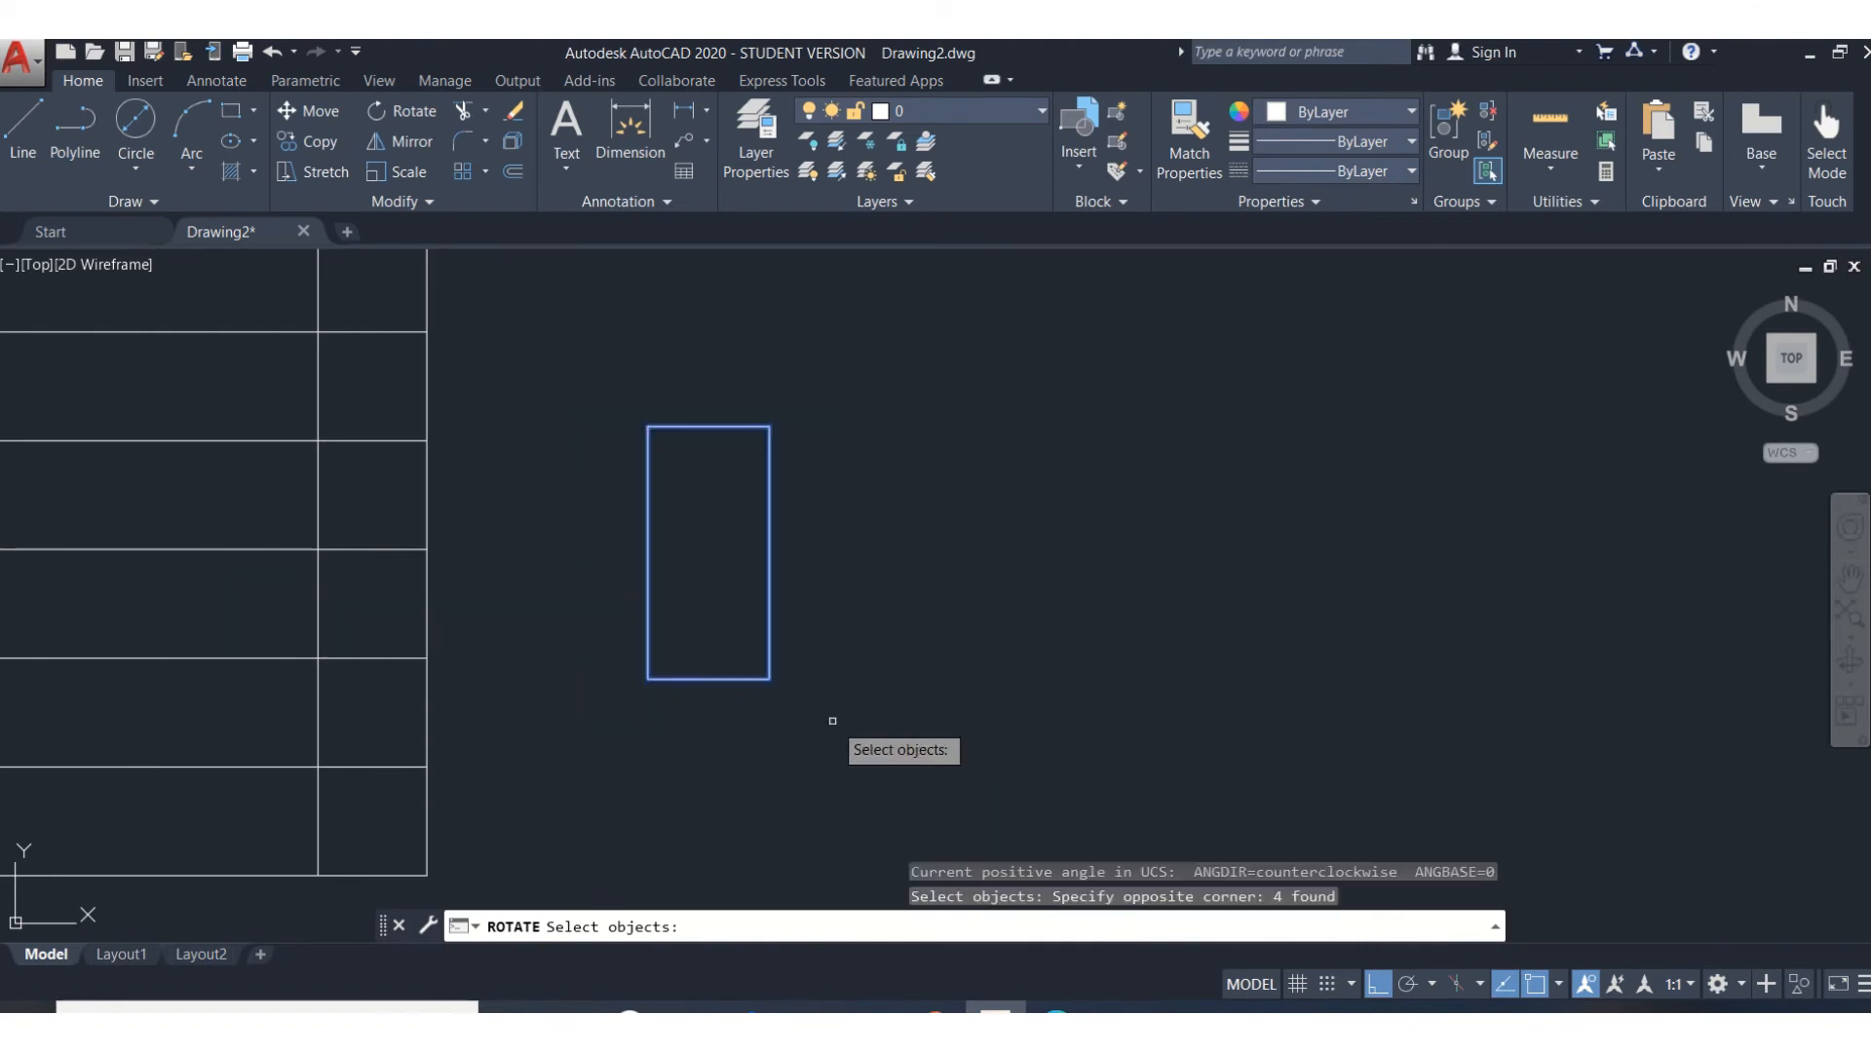
key(Return)
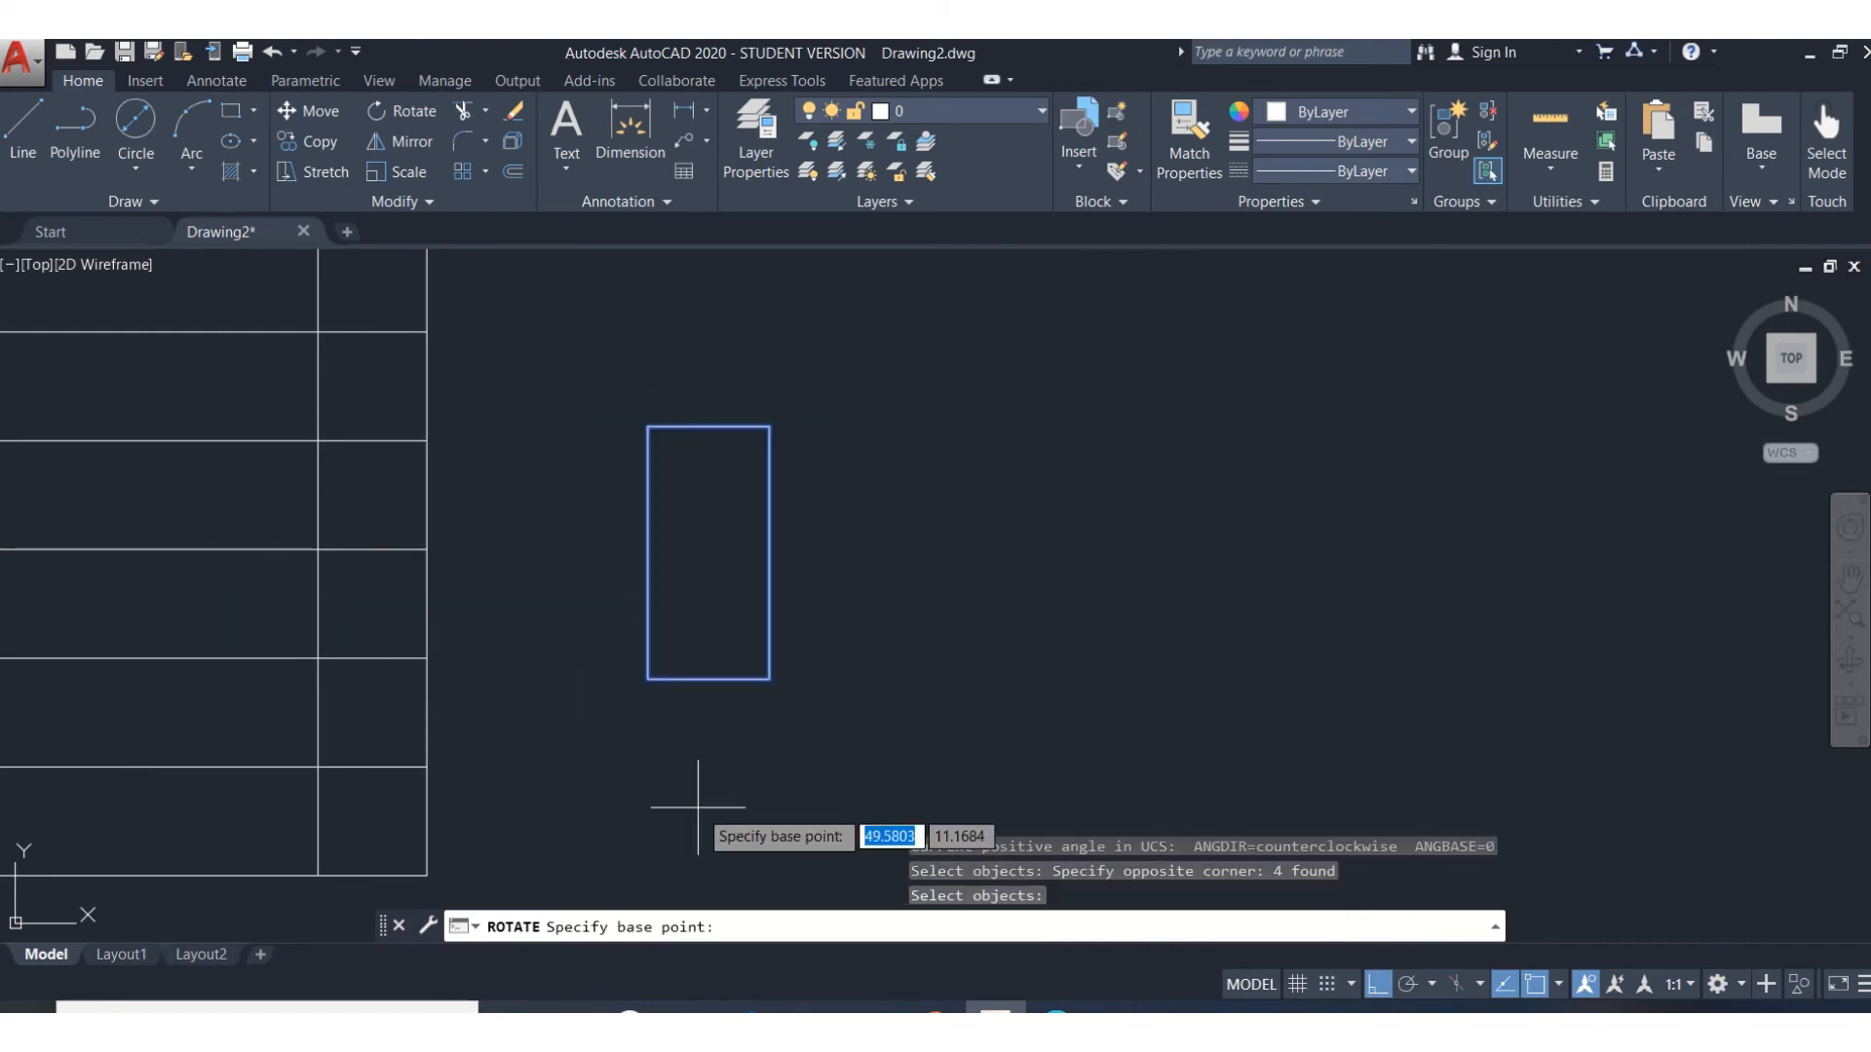
click(648, 679)
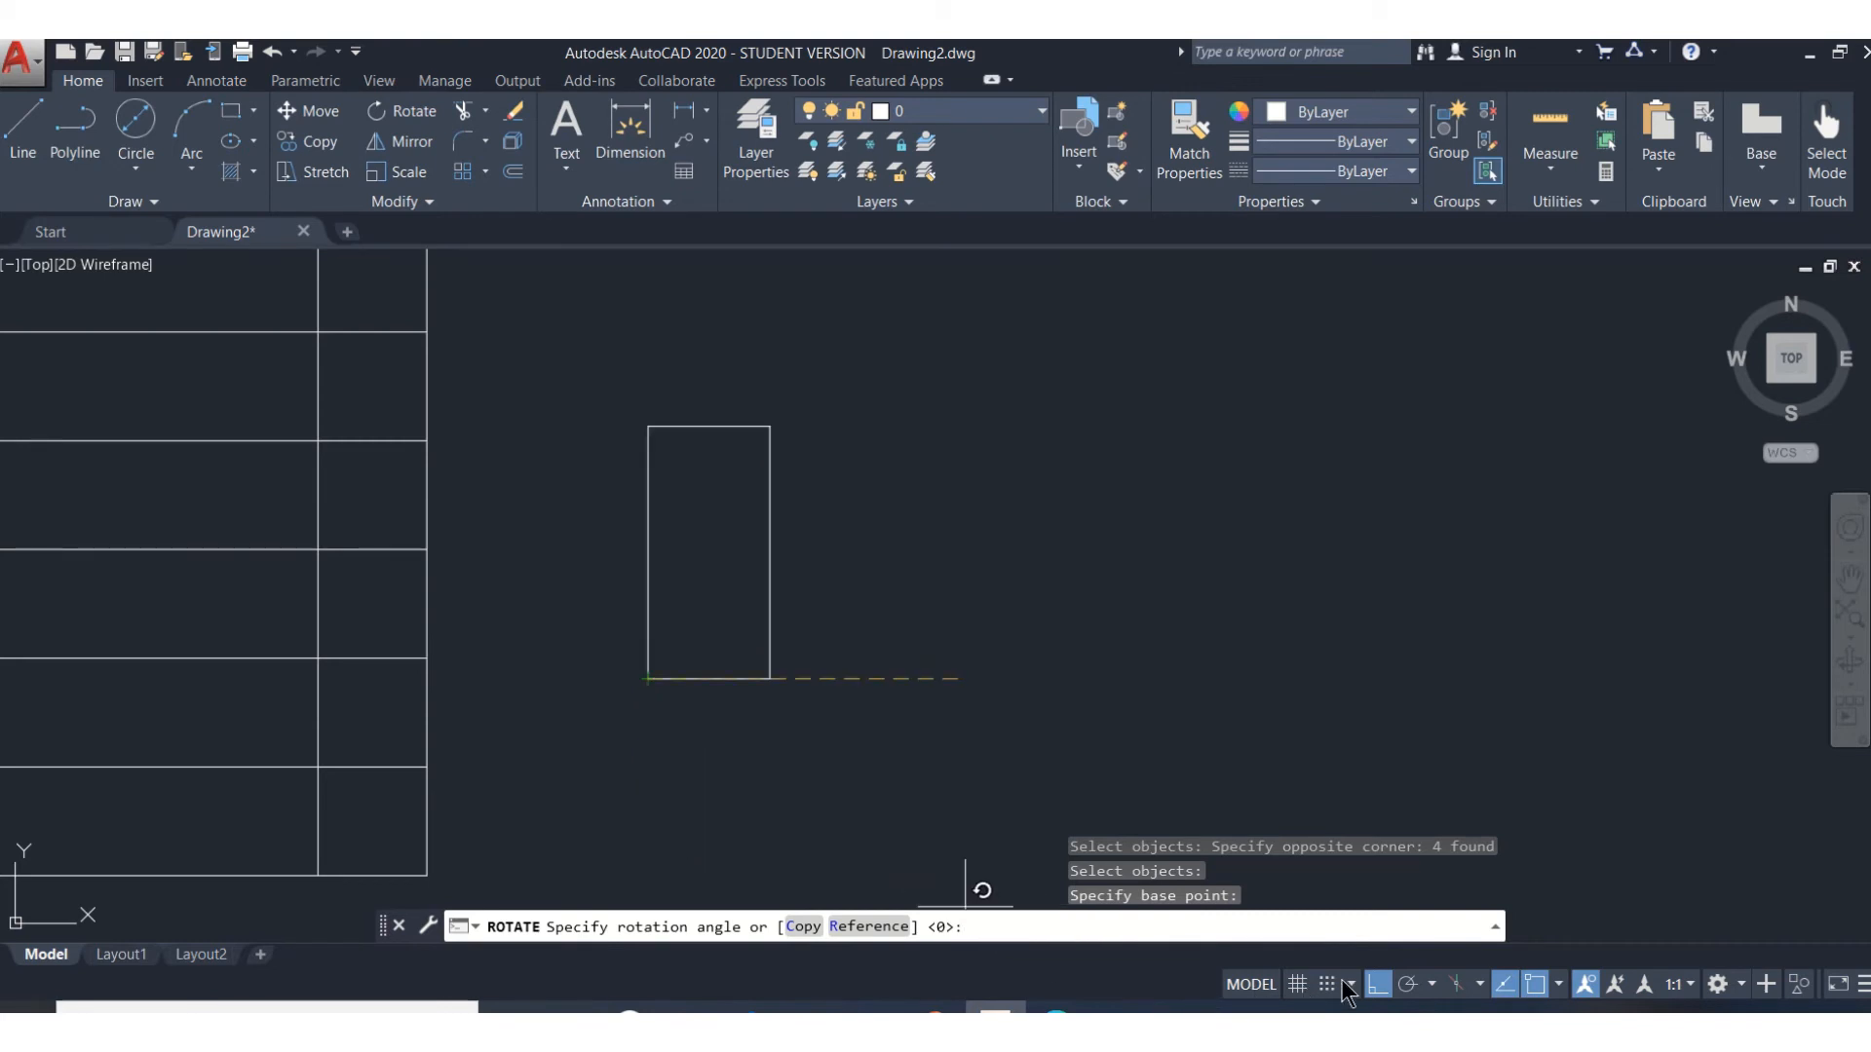
click(1377, 984)
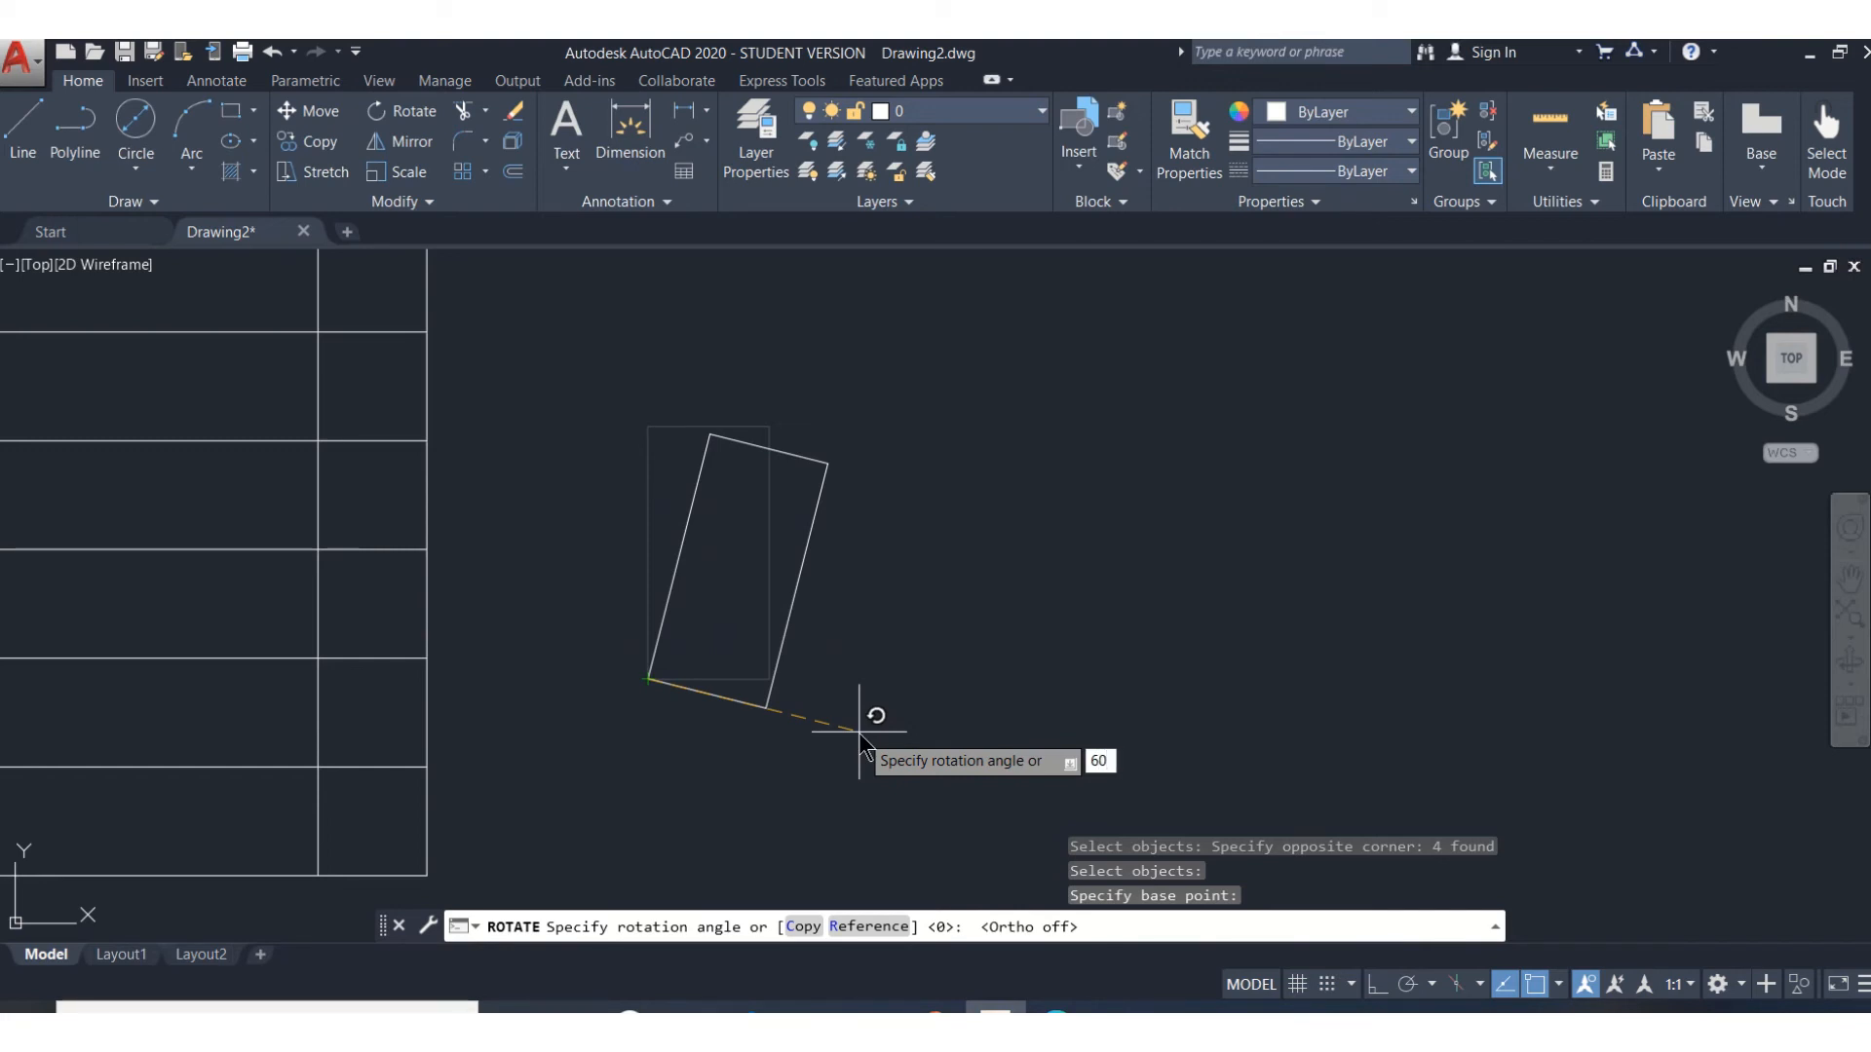
key(Return)
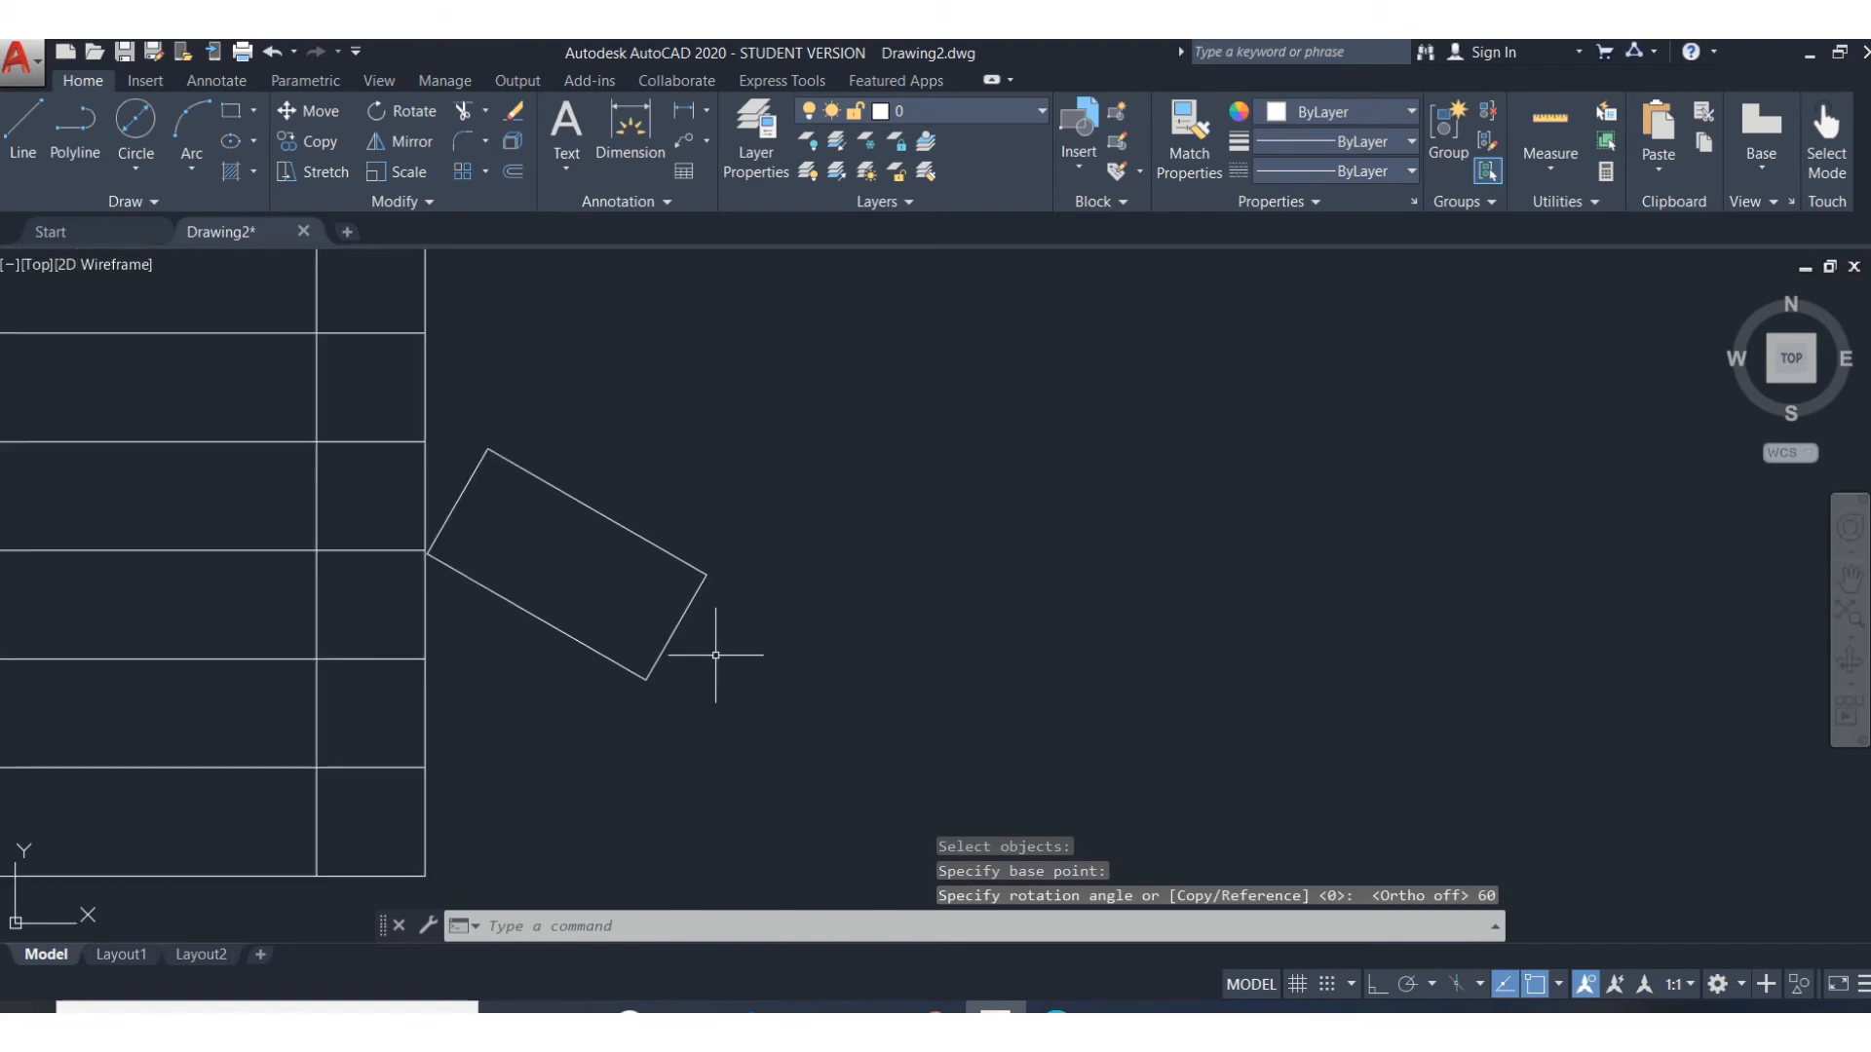
click(269, 53)
click(269, 55)
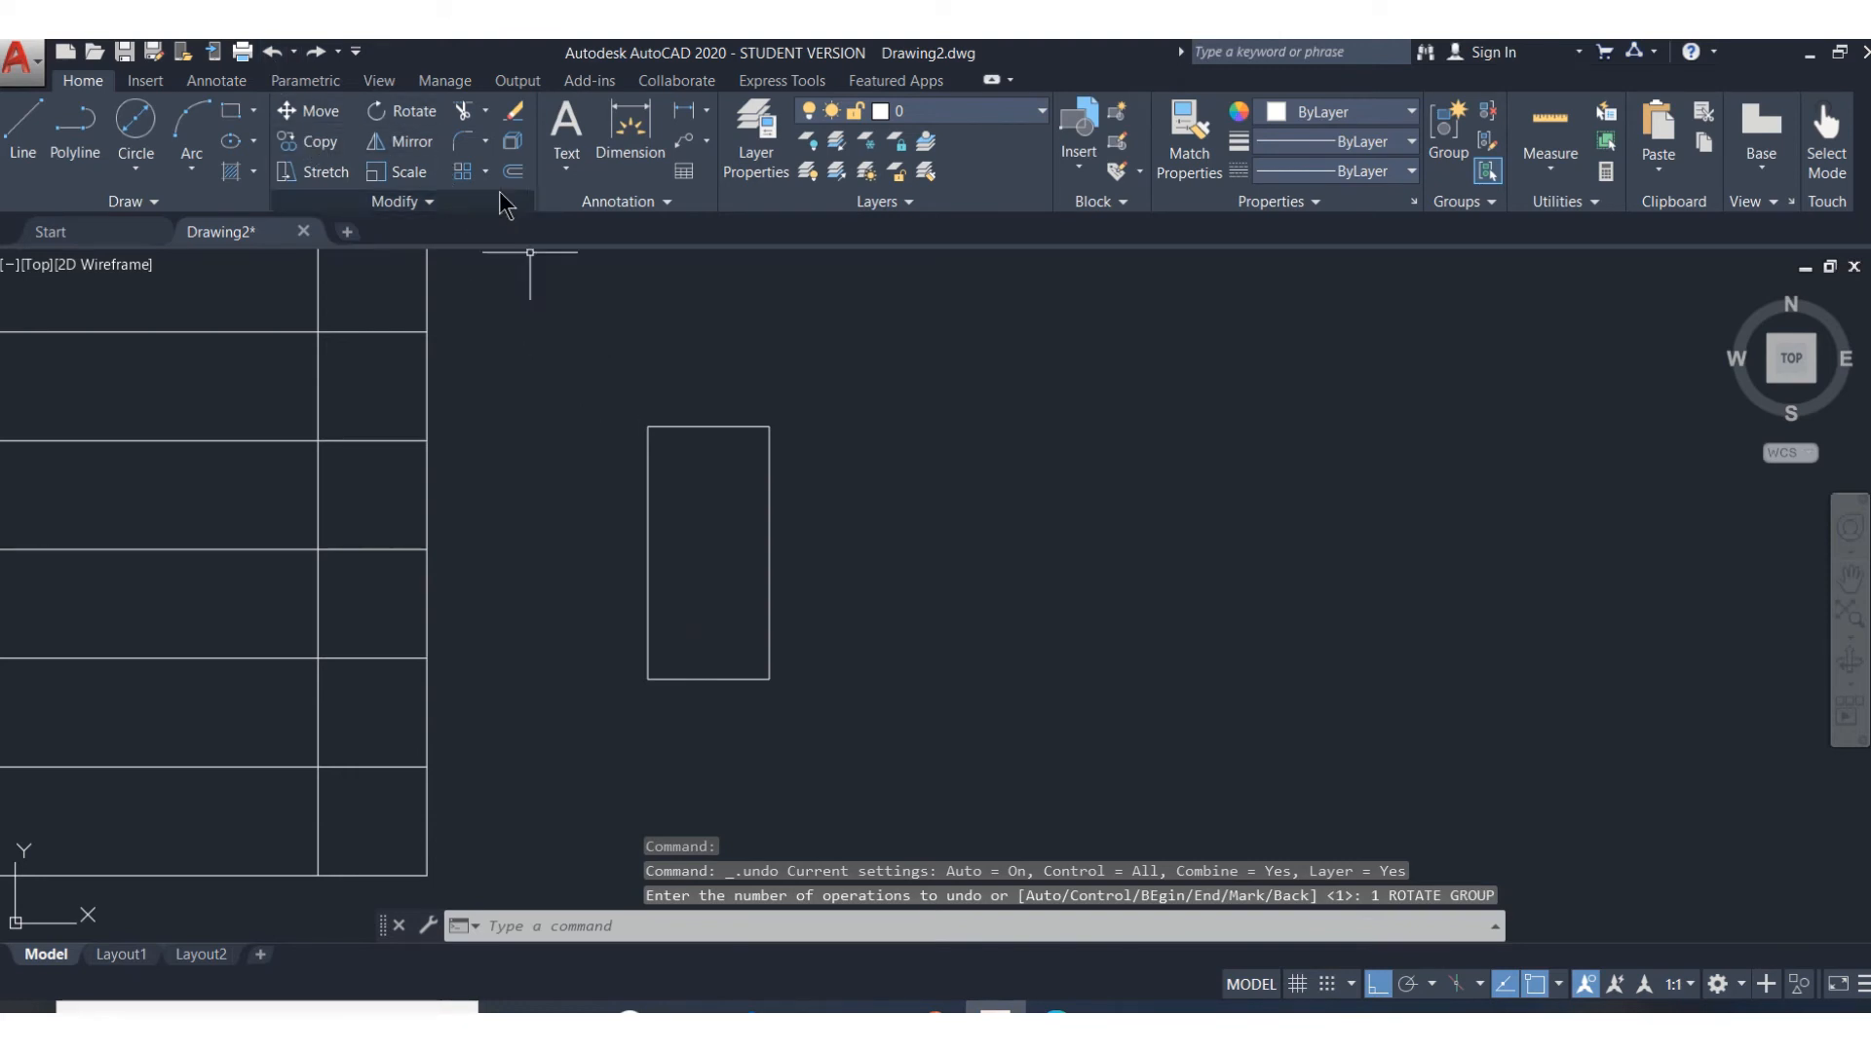
Remove the rectangle's upper line with the Erase command, and undo the erase
click(509, 110)
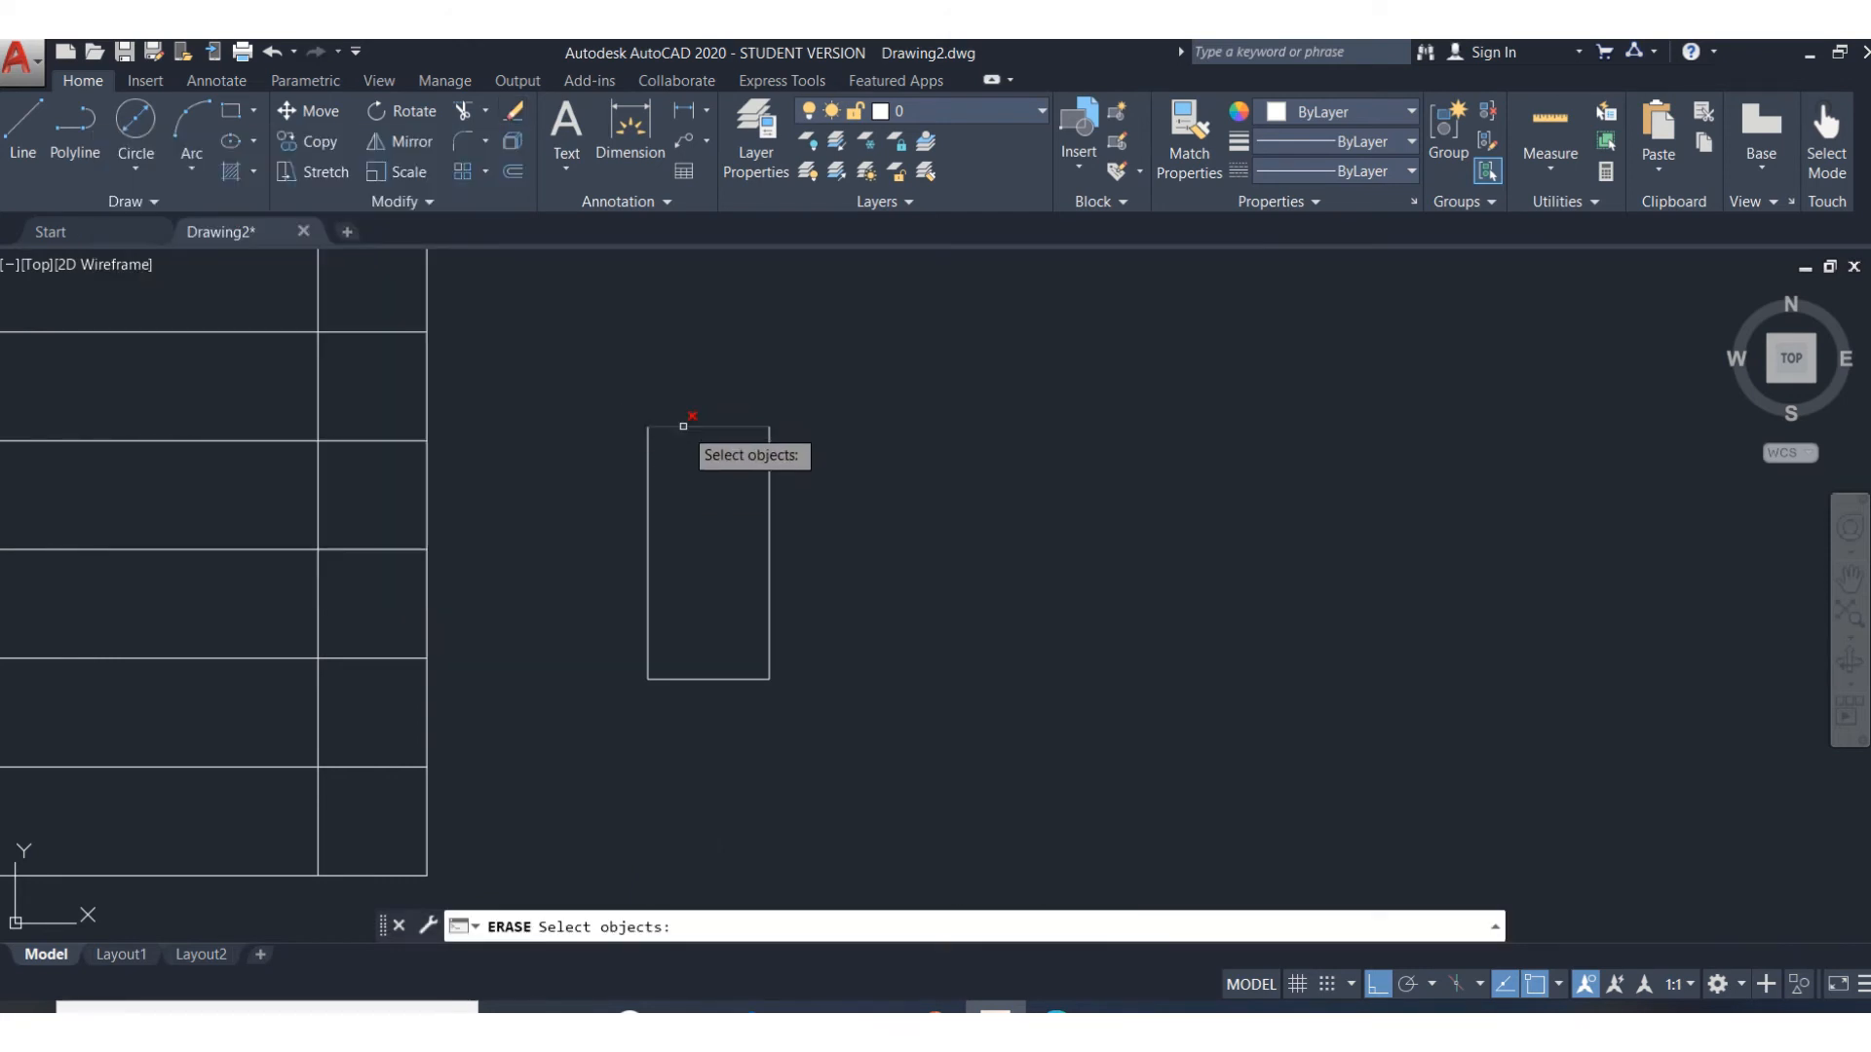
click(683, 426)
key(Return)
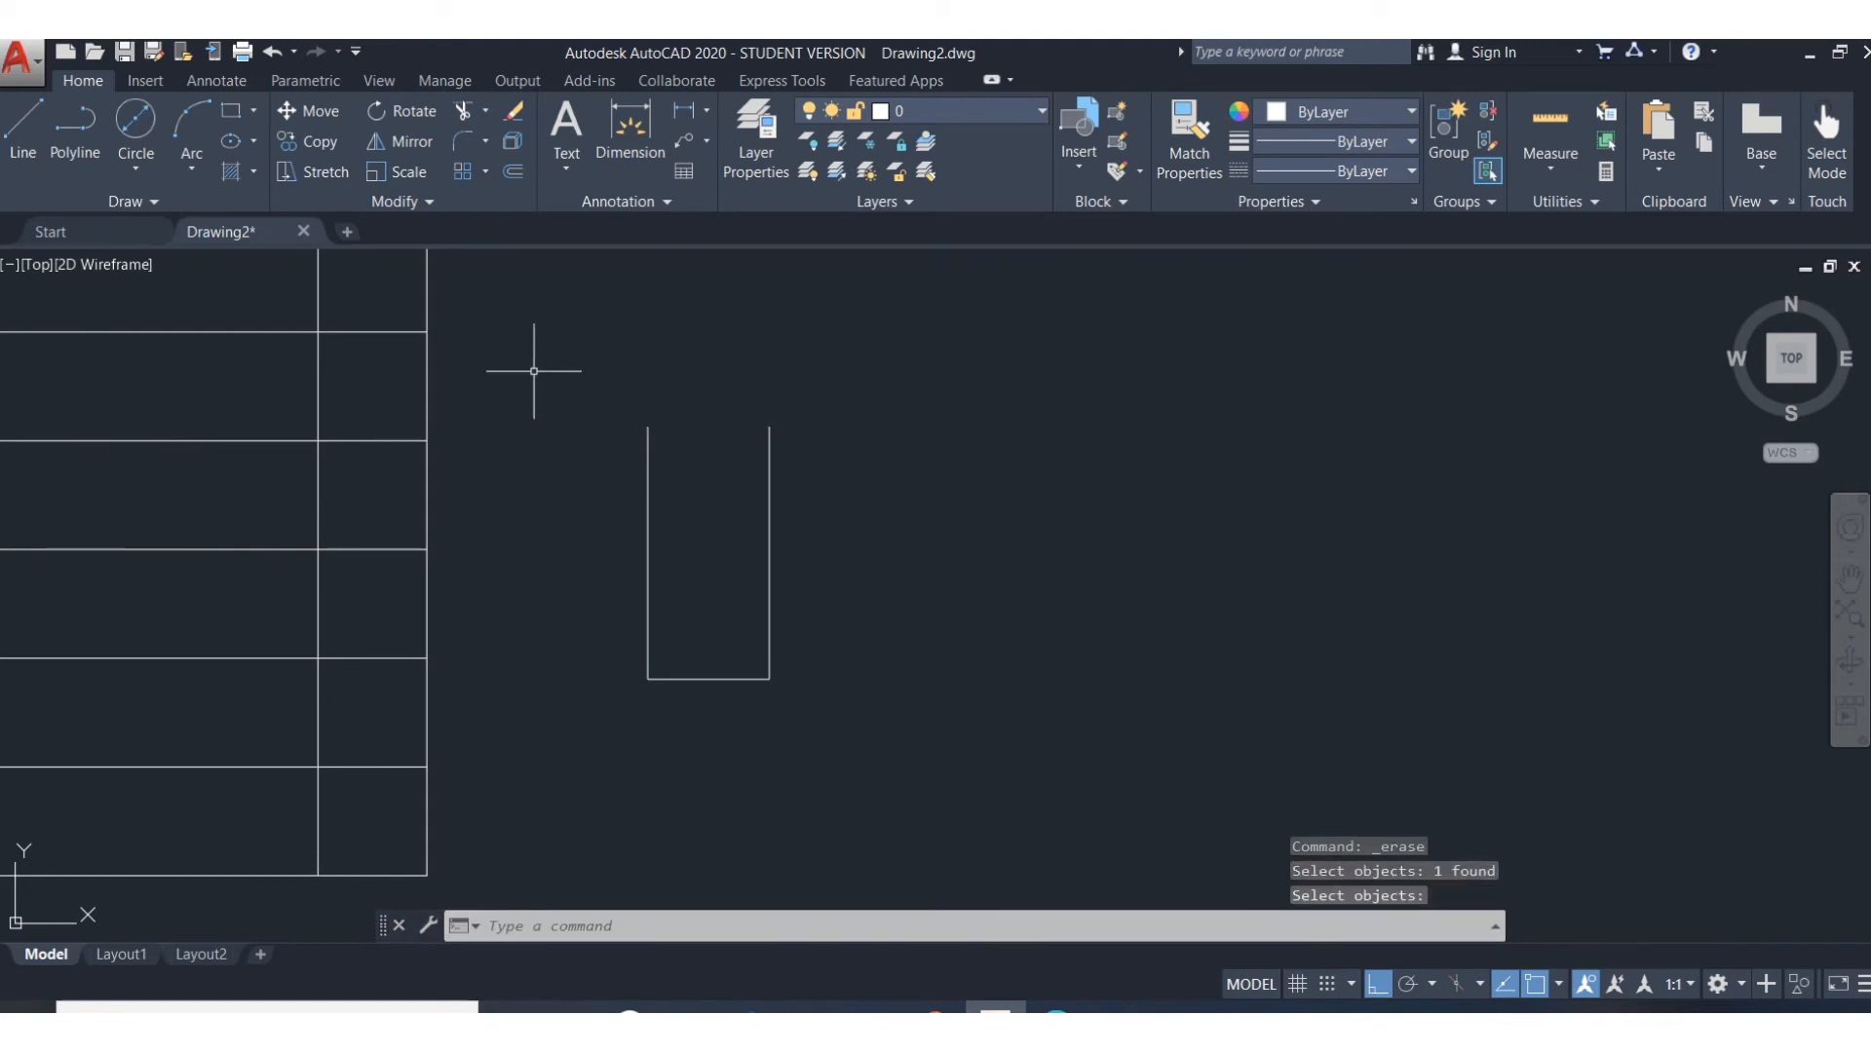
click(276, 54)
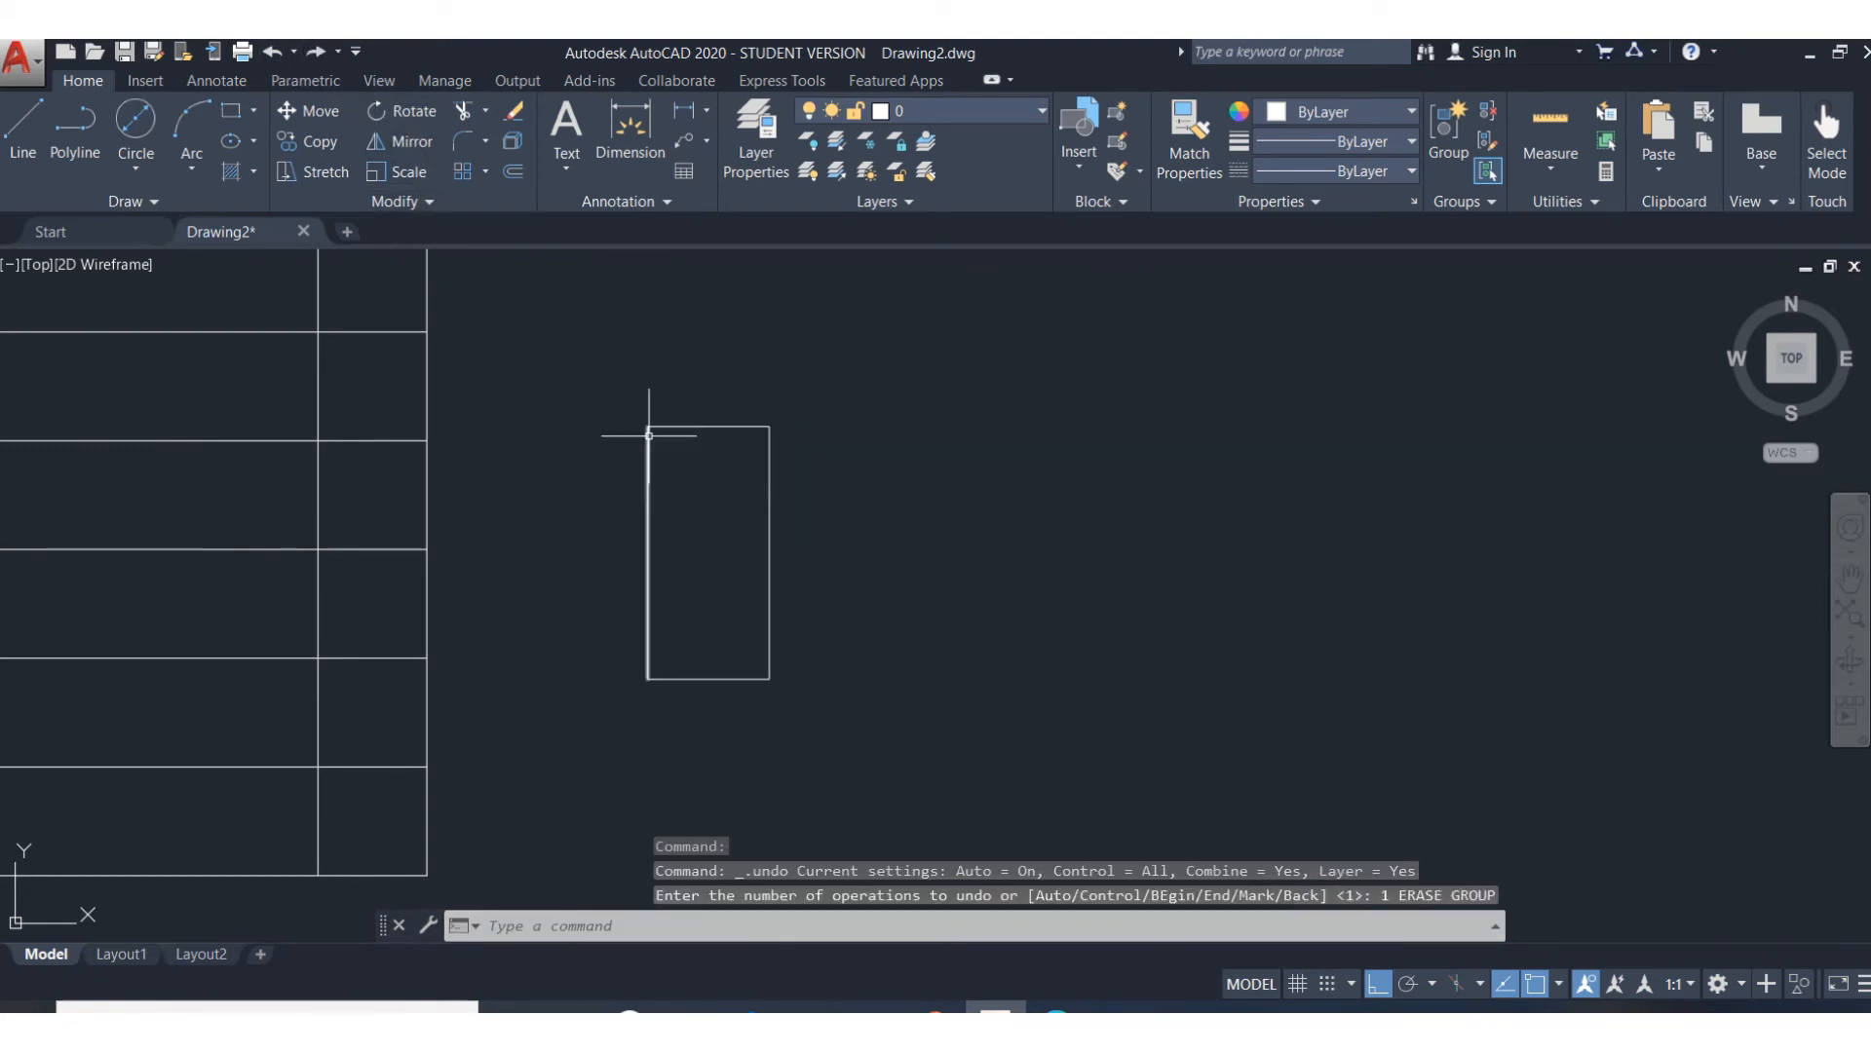
Select the rectangle's upper line directly and delete it without starting a command, and undo the deletion
click(703, 427)
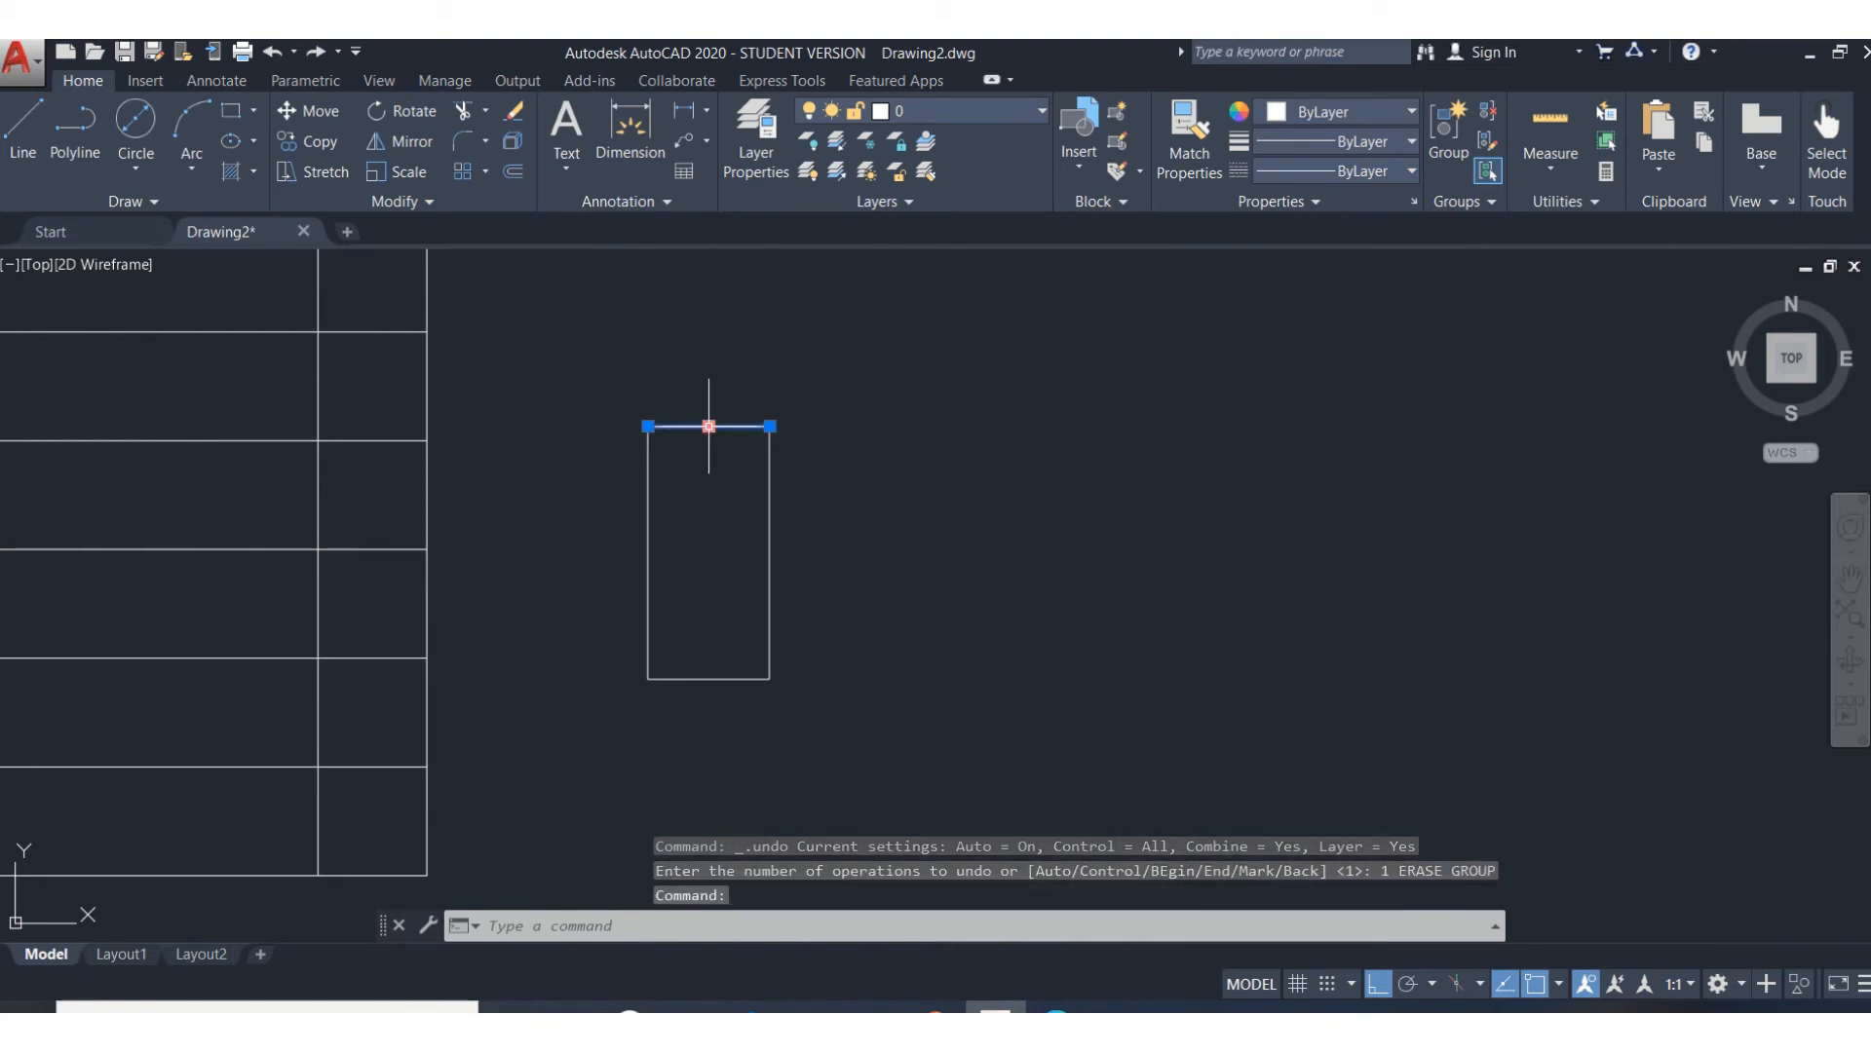
key(Delete)
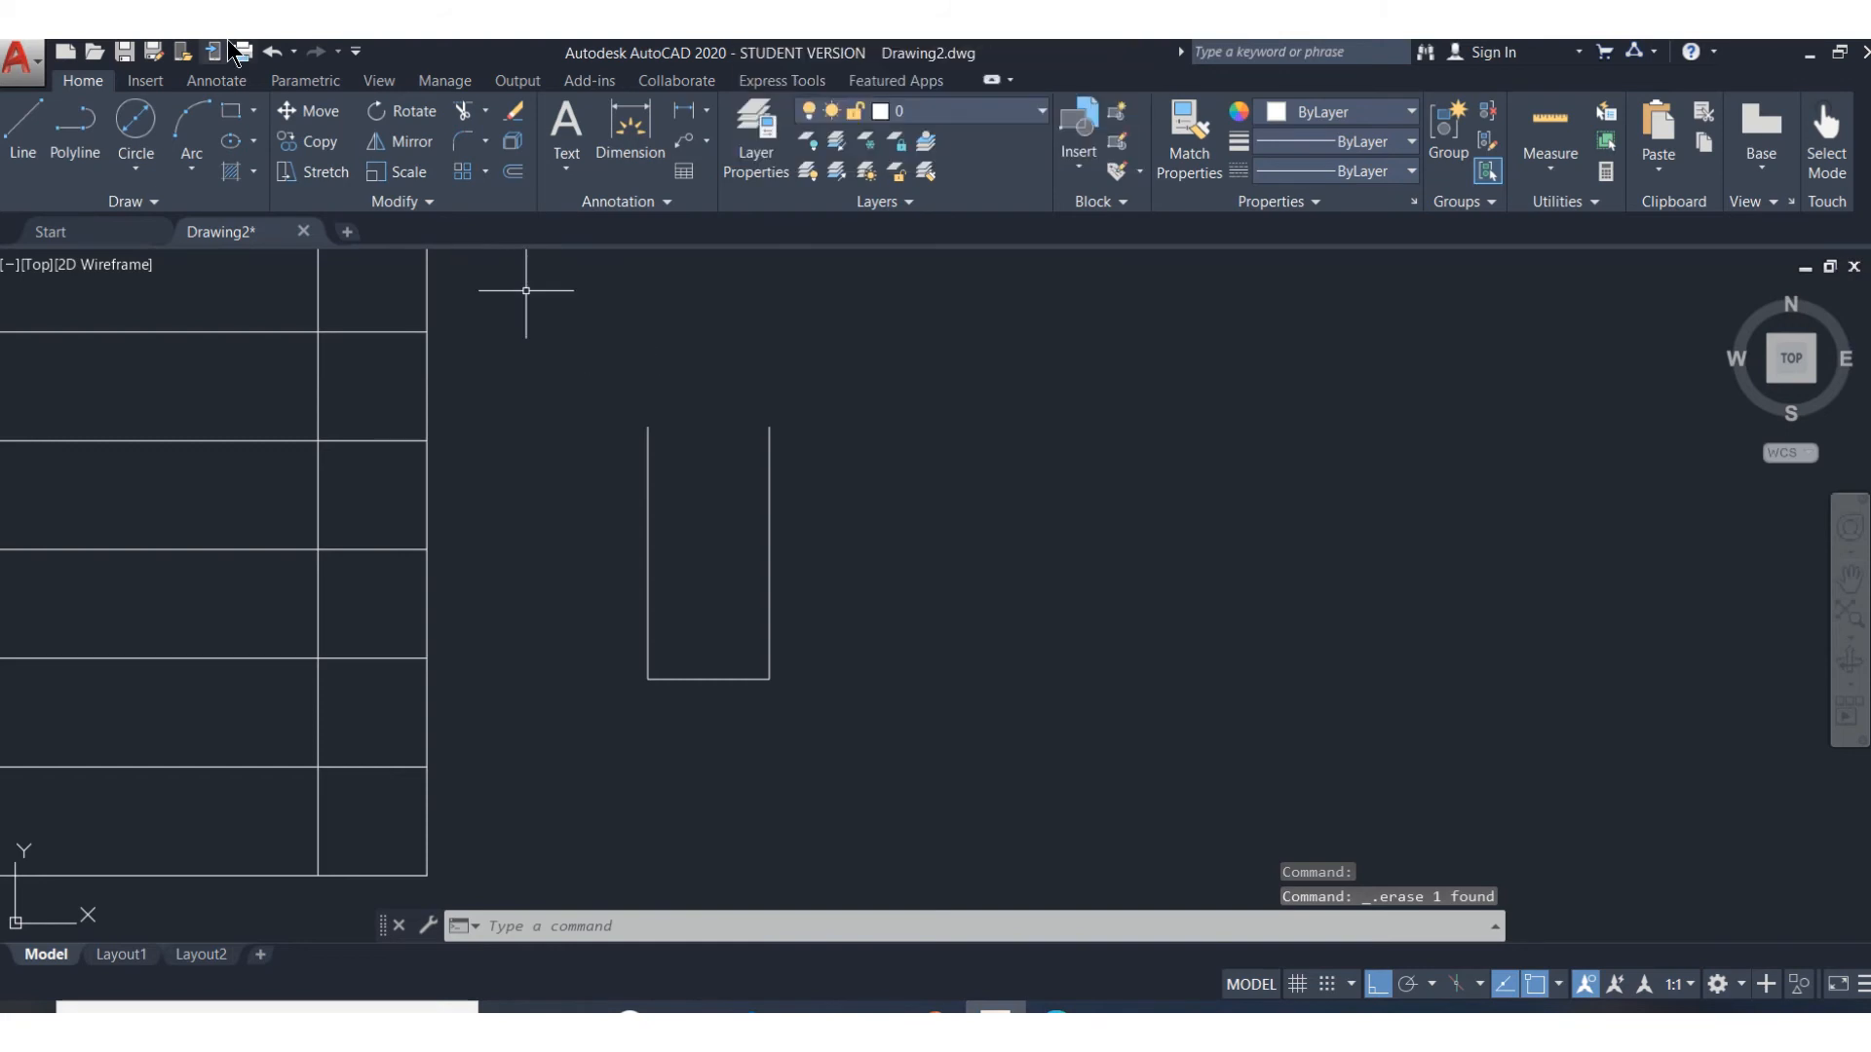
click(272, 51)
Erase all four lines of the small rectangle beside the grid
scroll(578, 492, down, 2)
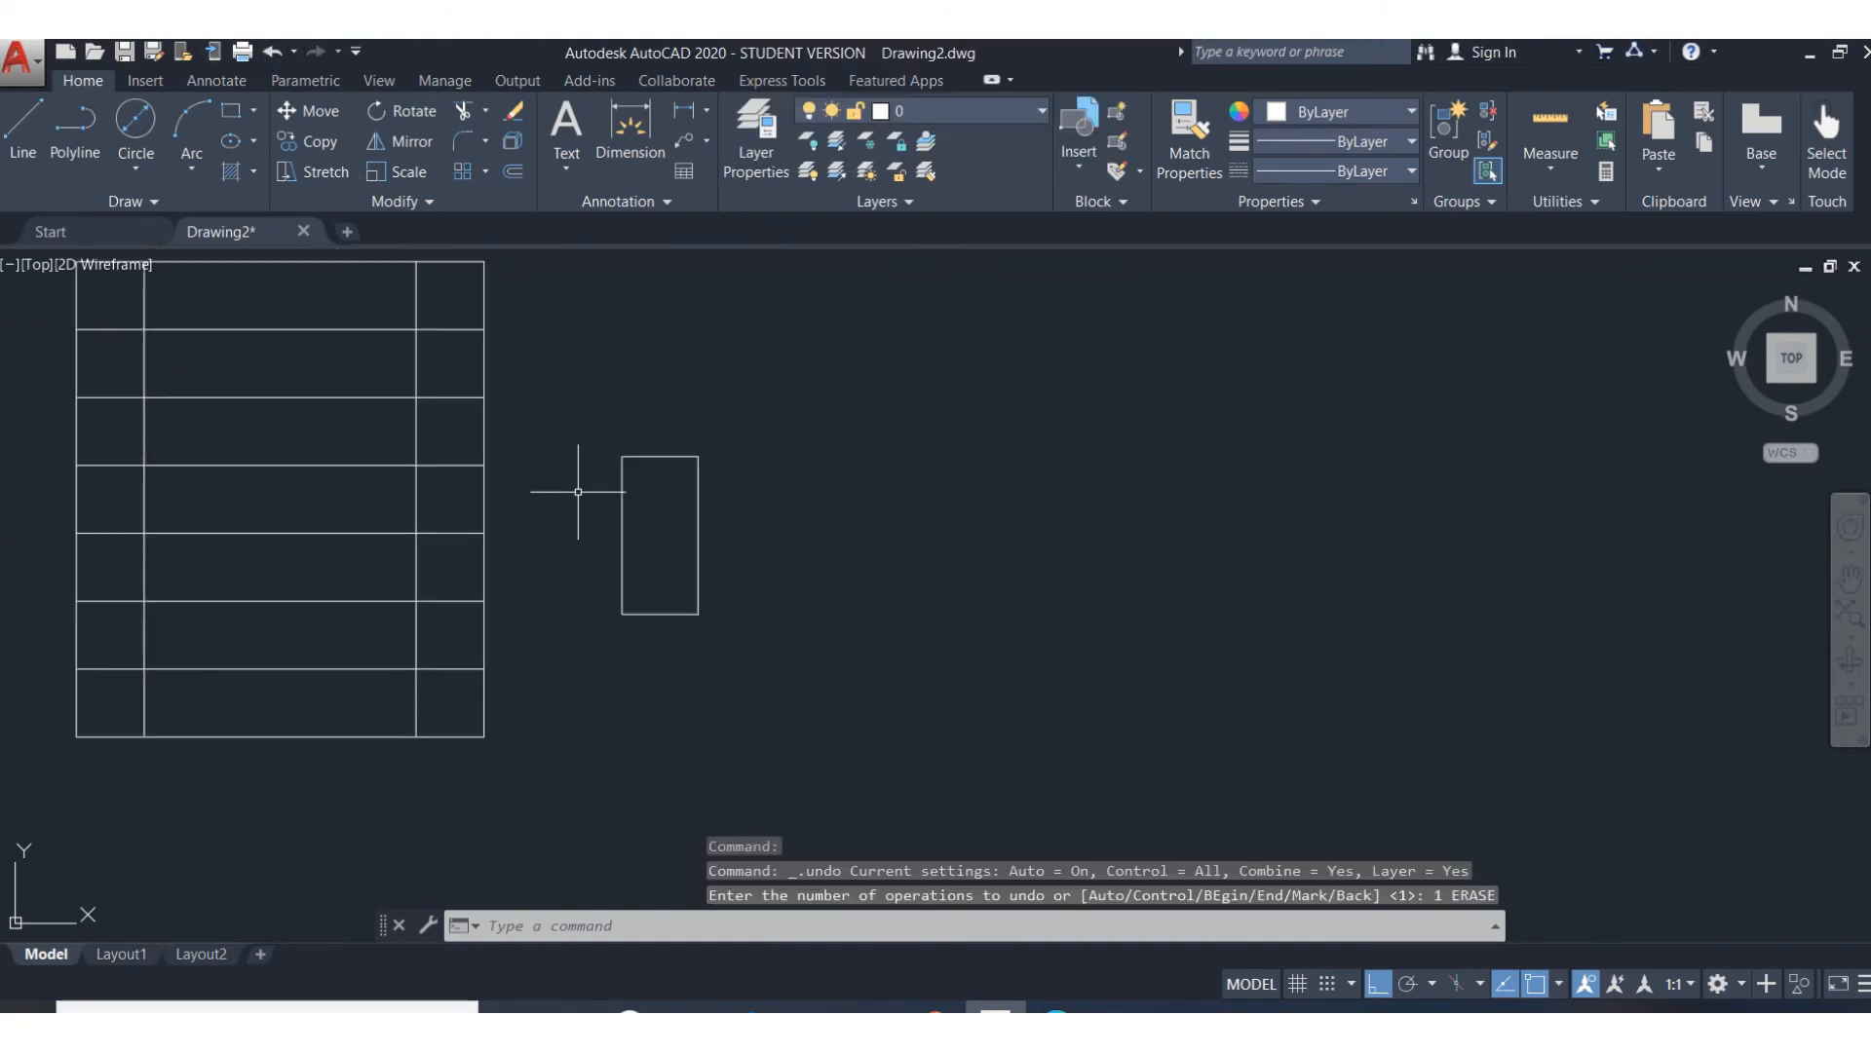
middle_drag(531, 469, 802, 513)
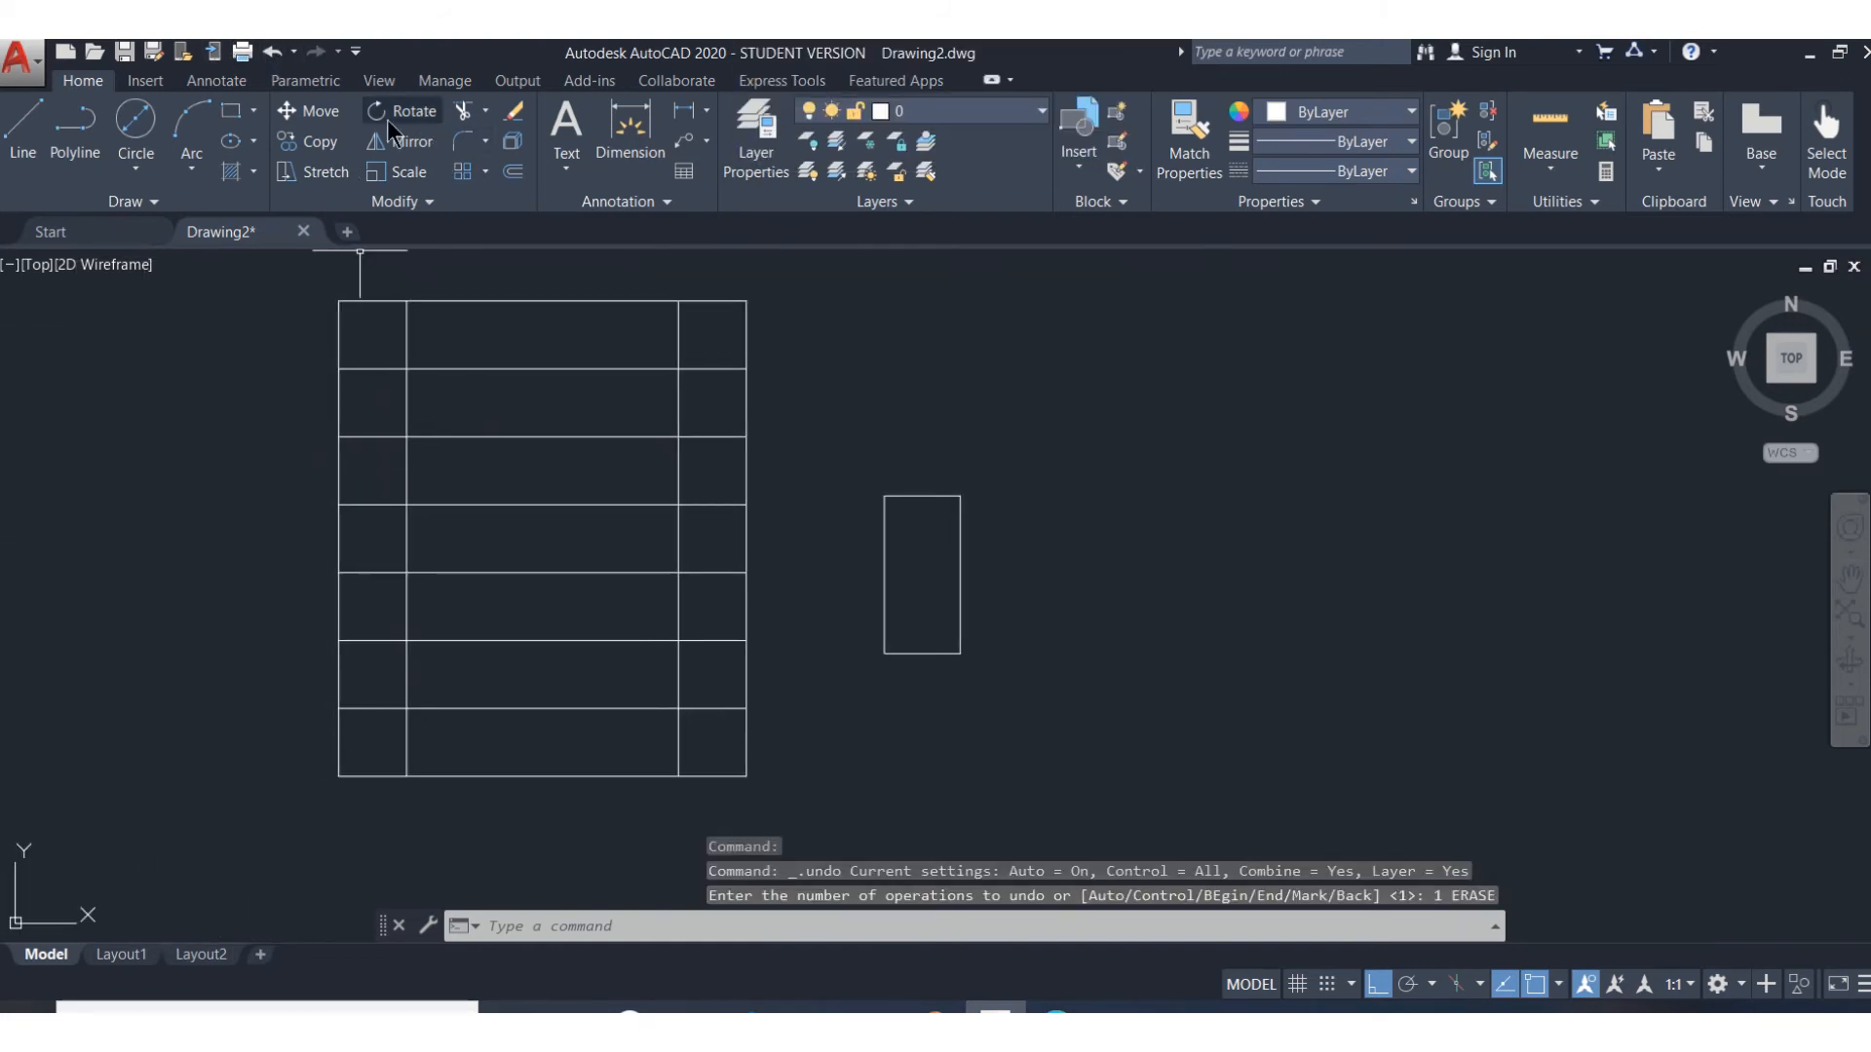
click(512, 113)
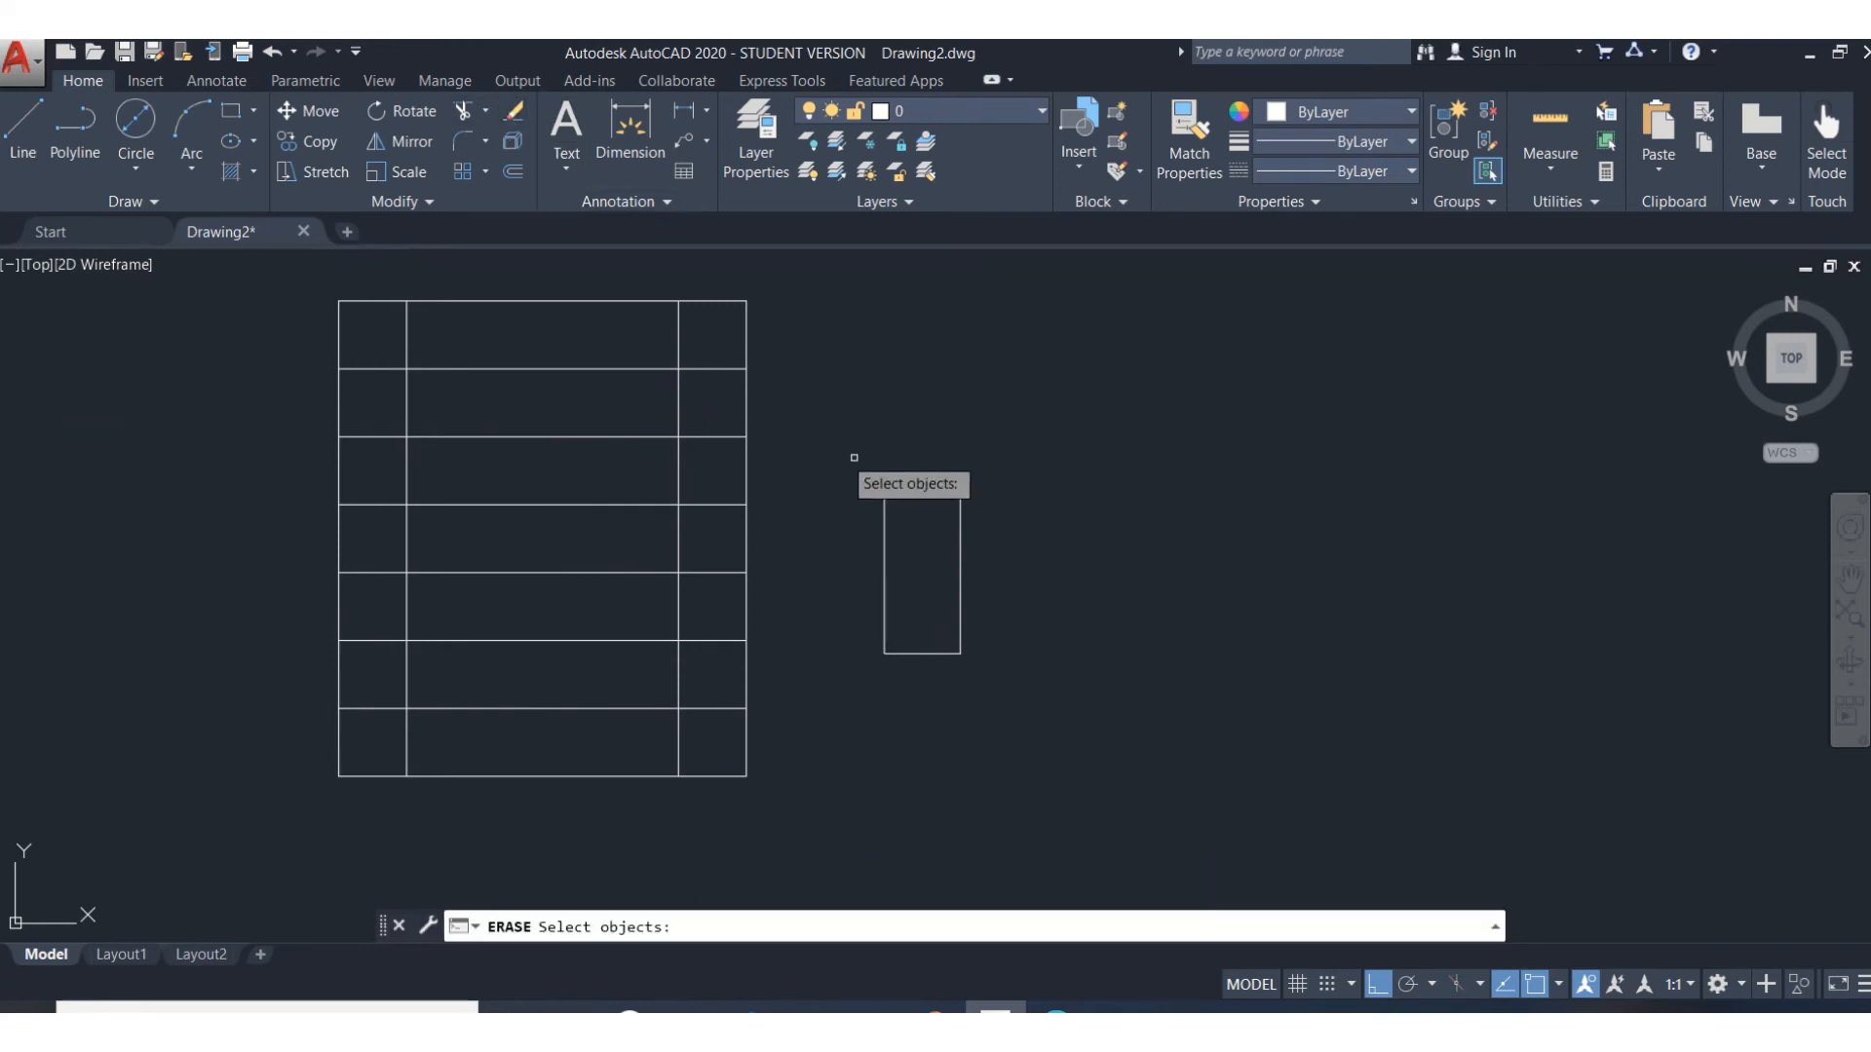
click(823, 448)
click(1006, 696)
key(Return)
Trim the grid with all its lines as cutting edges to leave an isolated upper inner rectangle between the left and right offset lines
scroll(734, 601, up, 2)
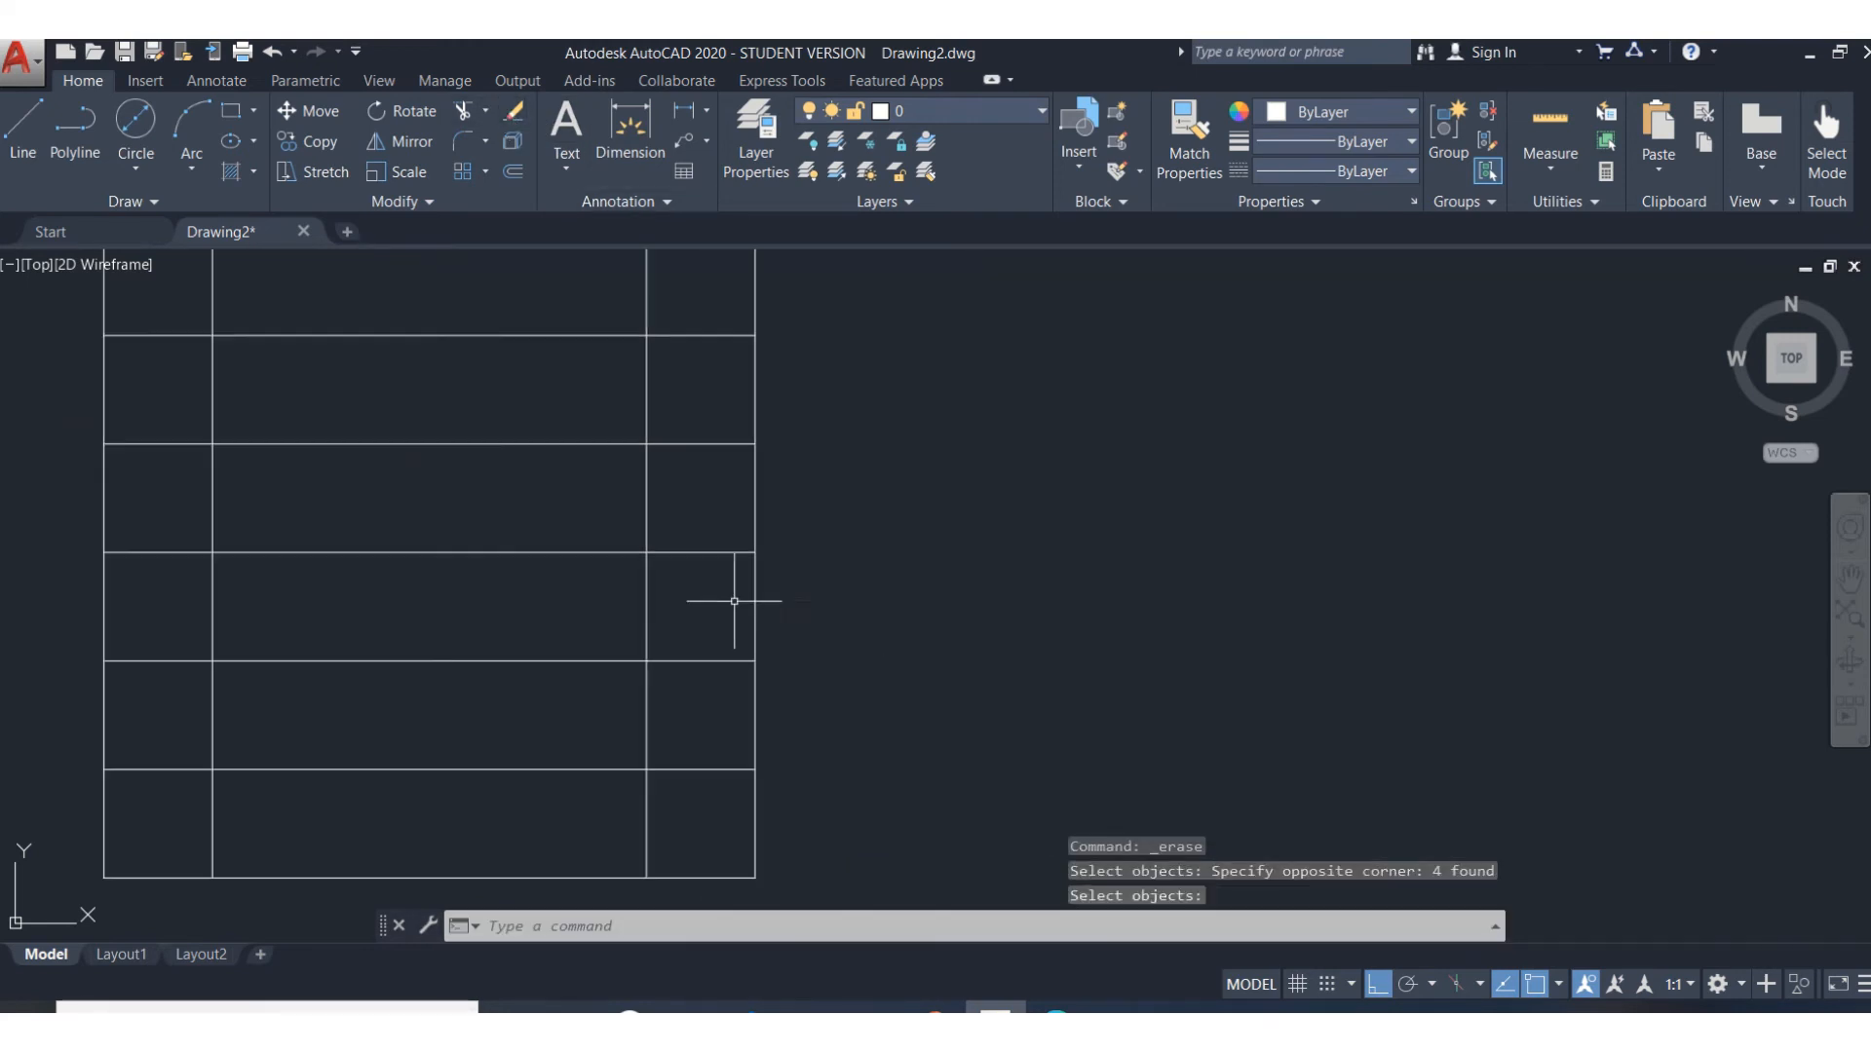
scroll(782, 531, down, 4)
middle_drag(785, 523, 877, 568)
scroll(873, 557, up, 2)
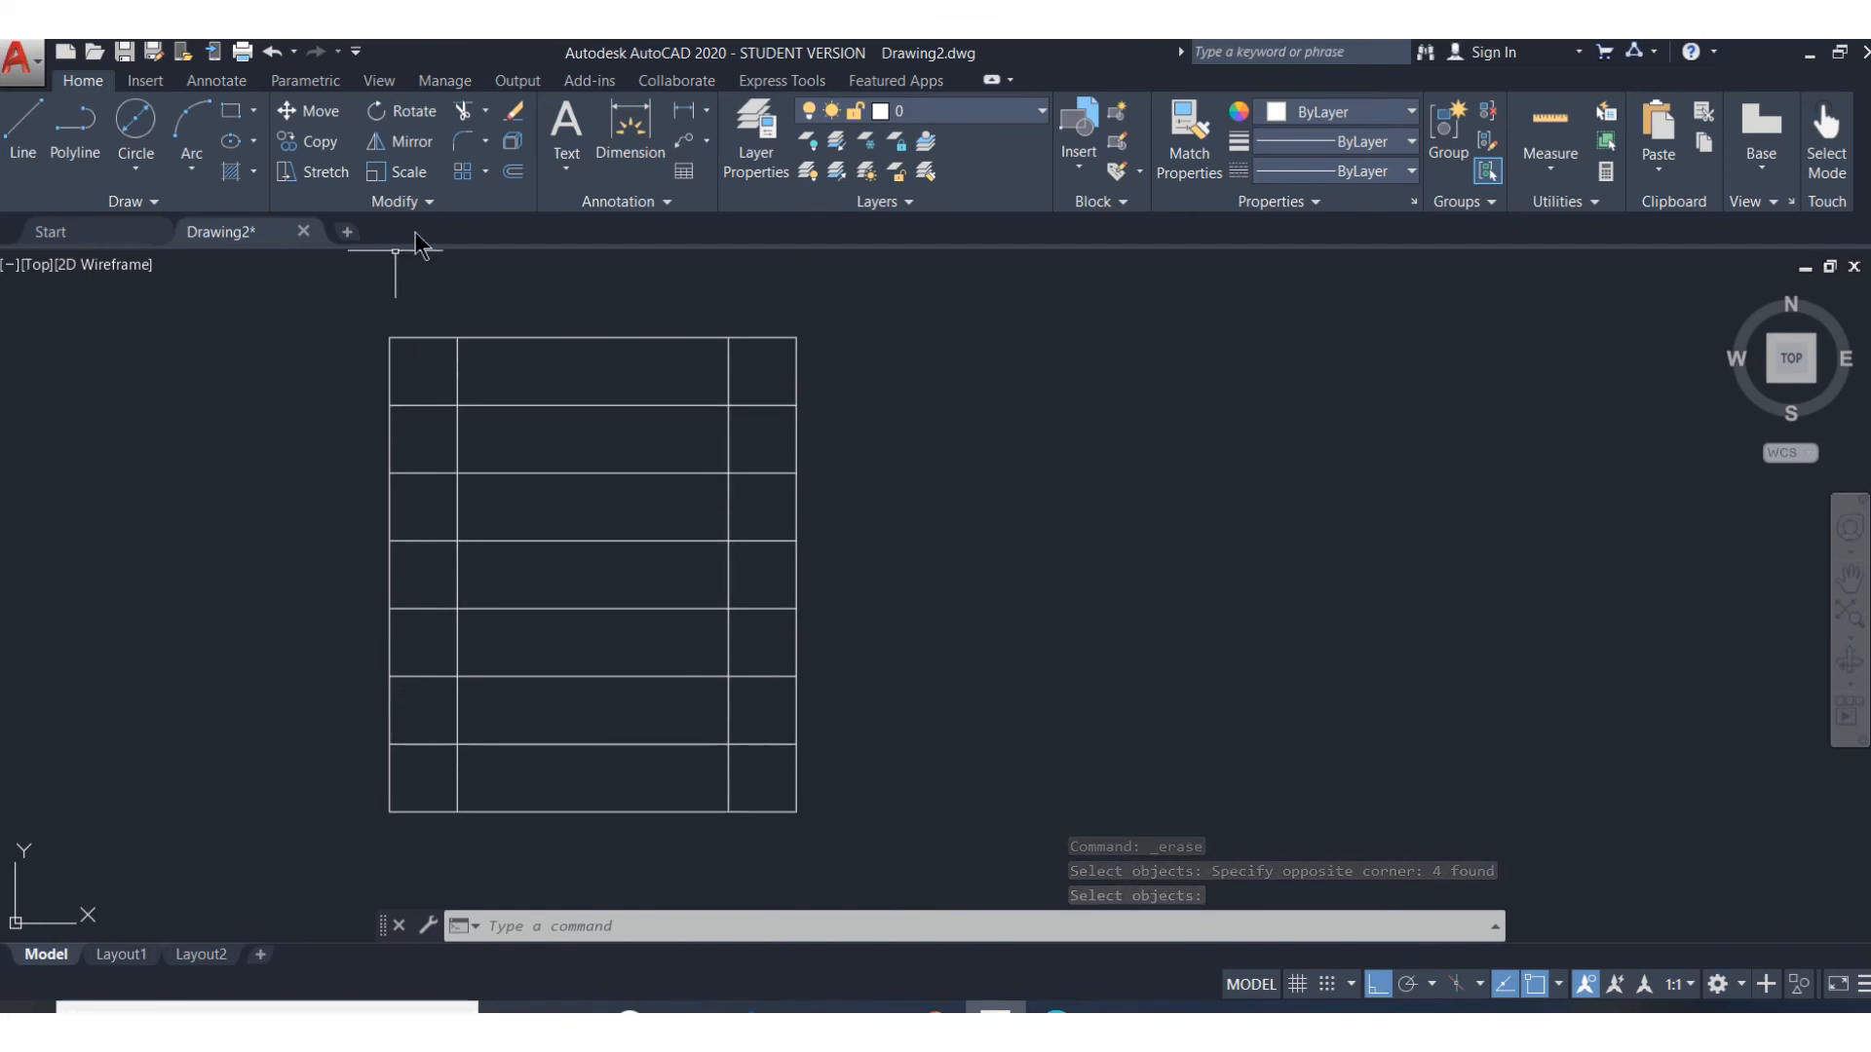
click(466, 113)
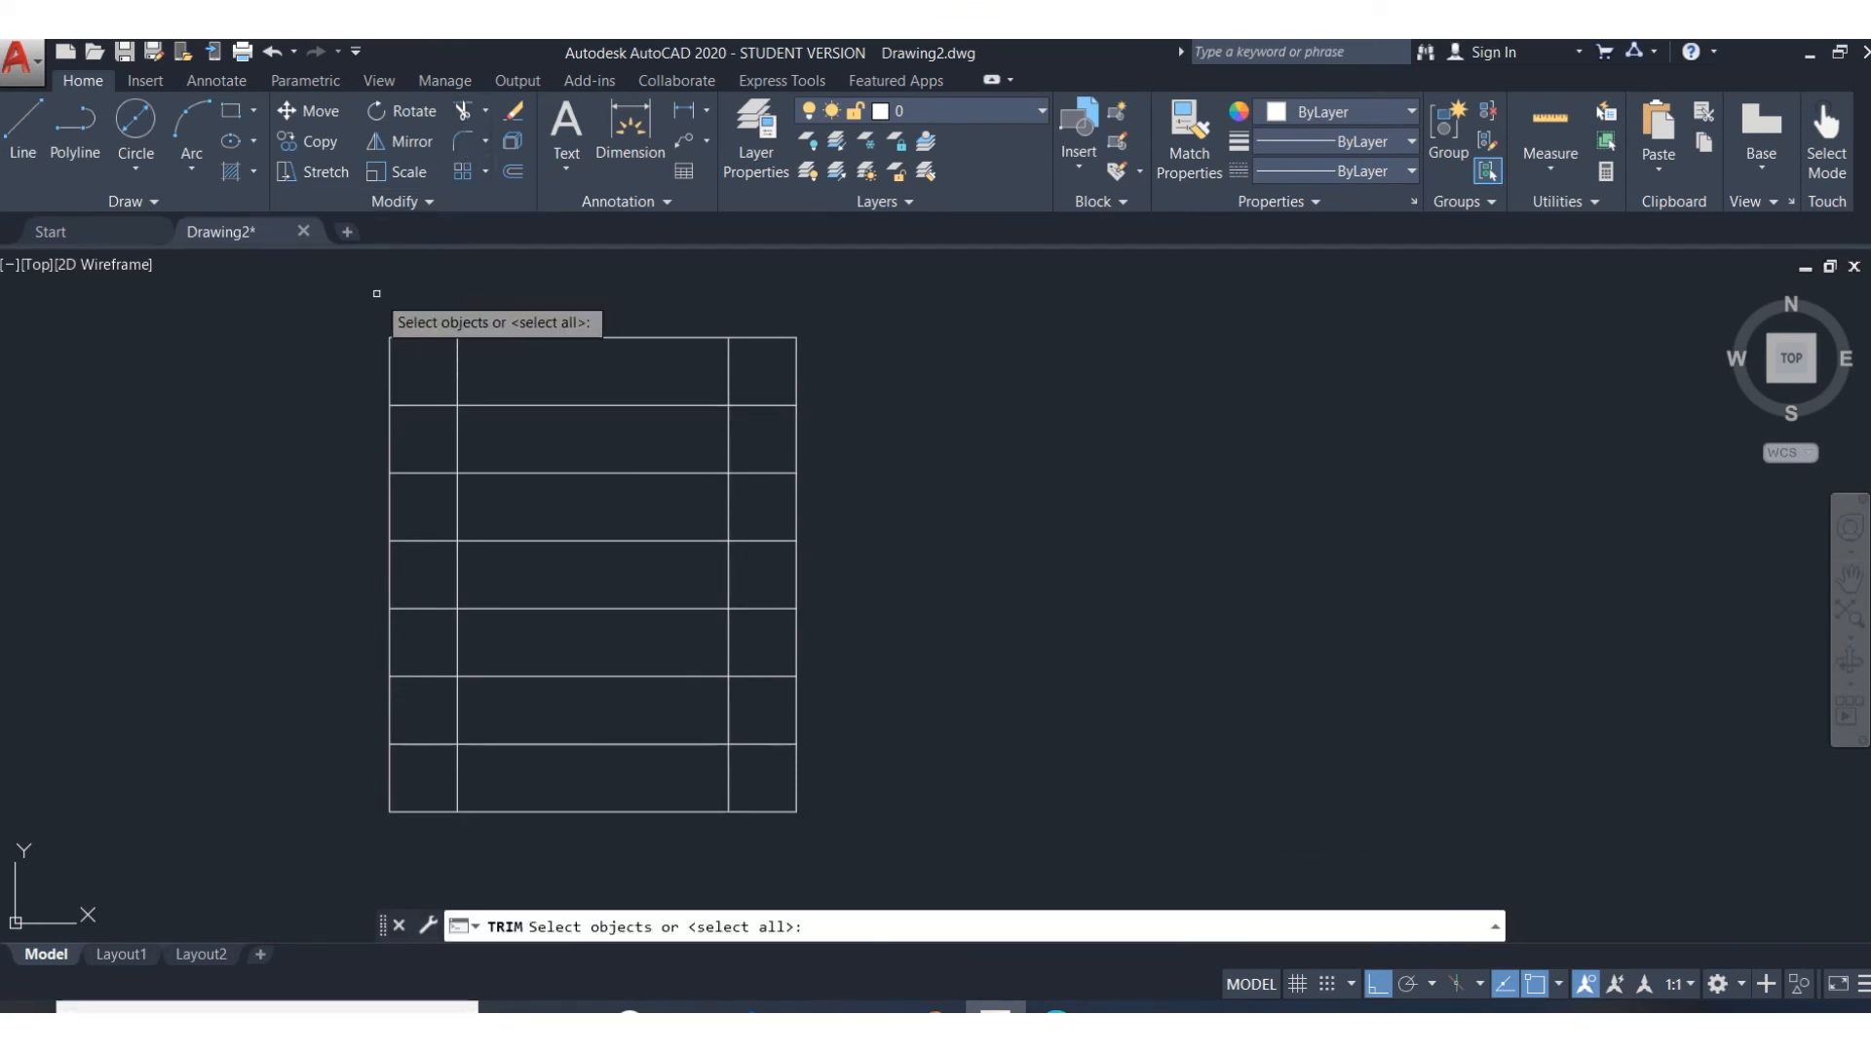
click(322, 302)
click(868, 849)
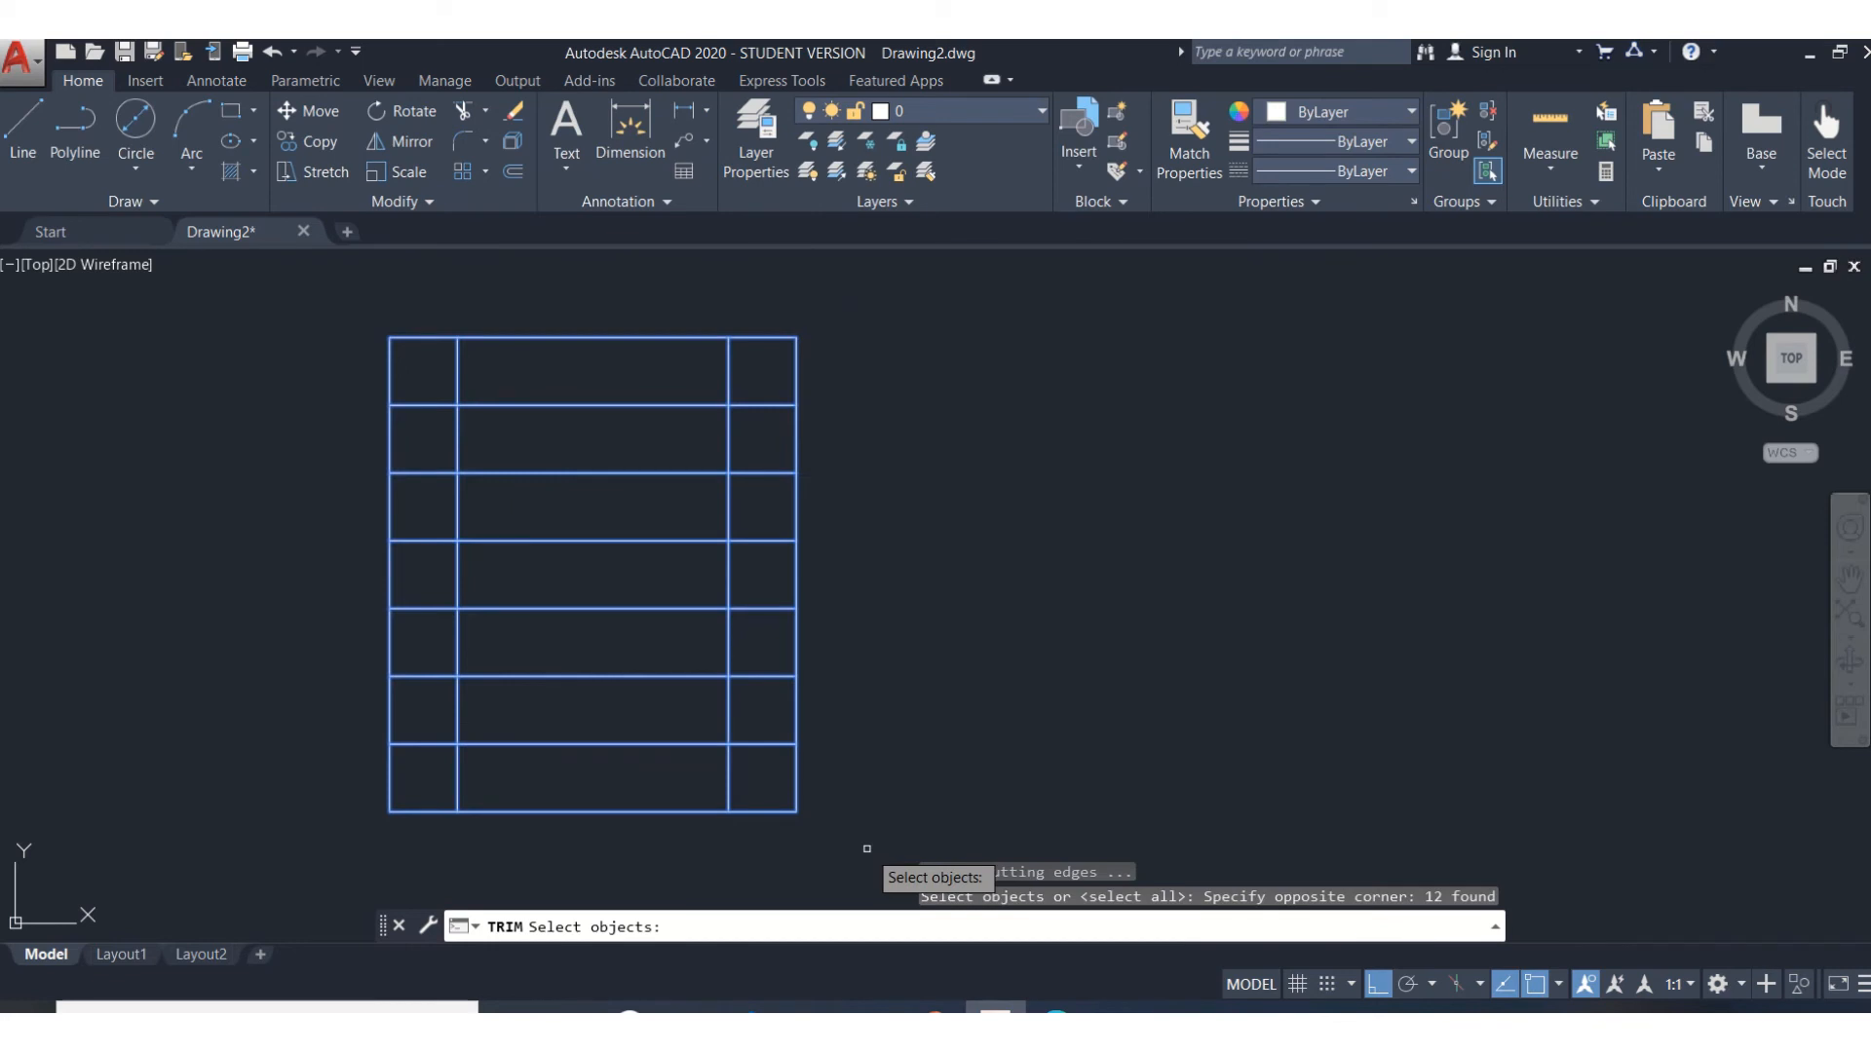
key(Return)
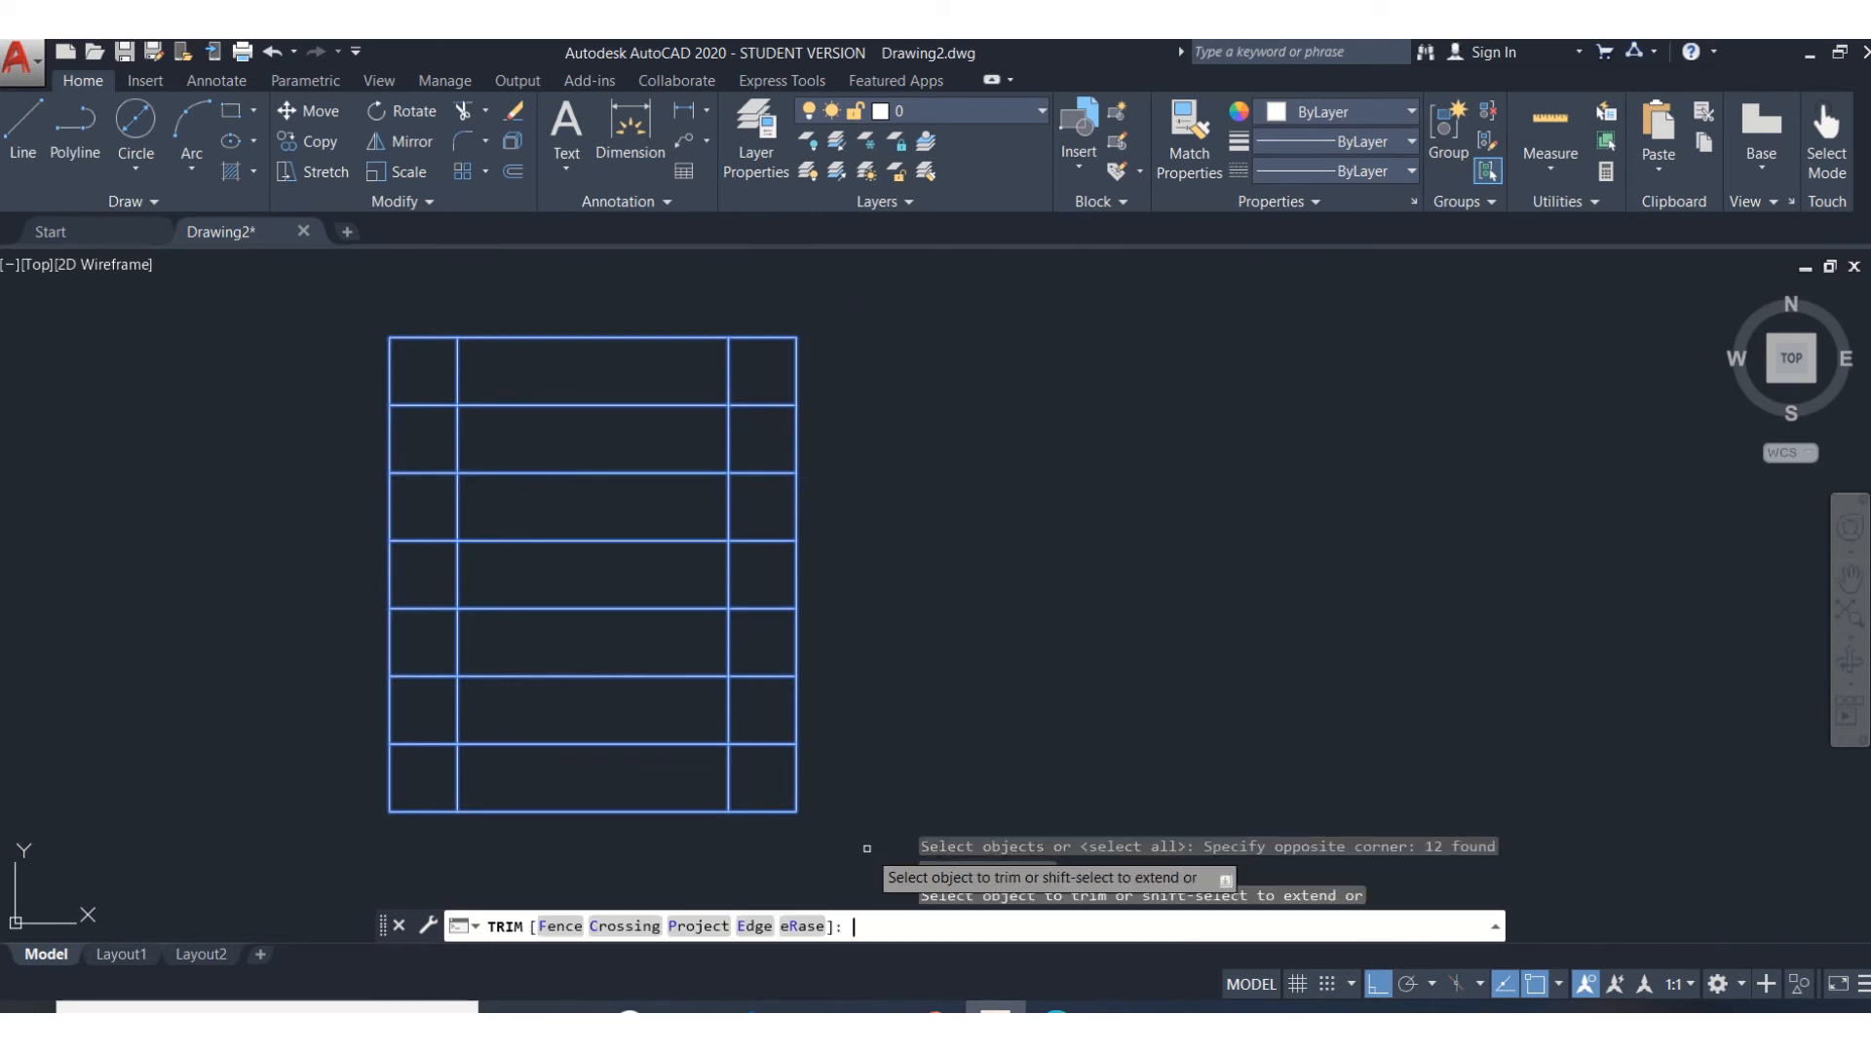
click(455, 371)
click(441, 404)
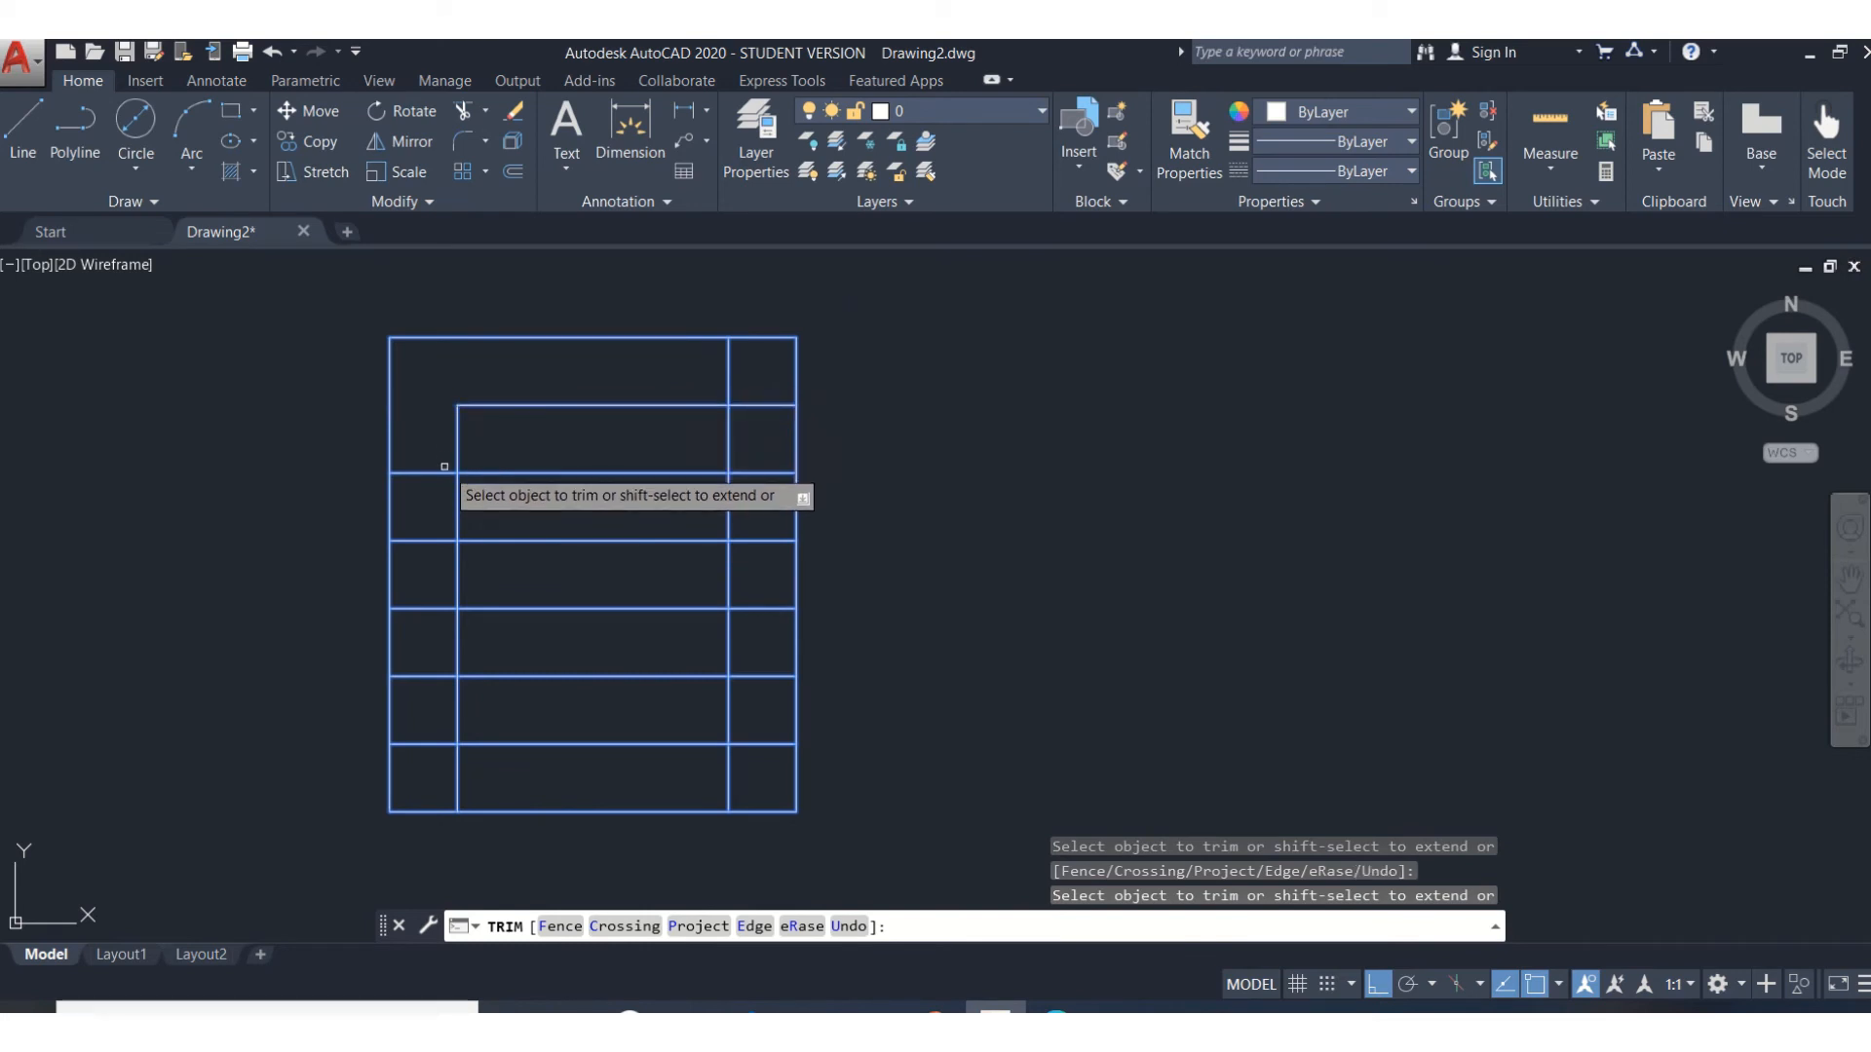
click(442, 472)
click(457, 504)
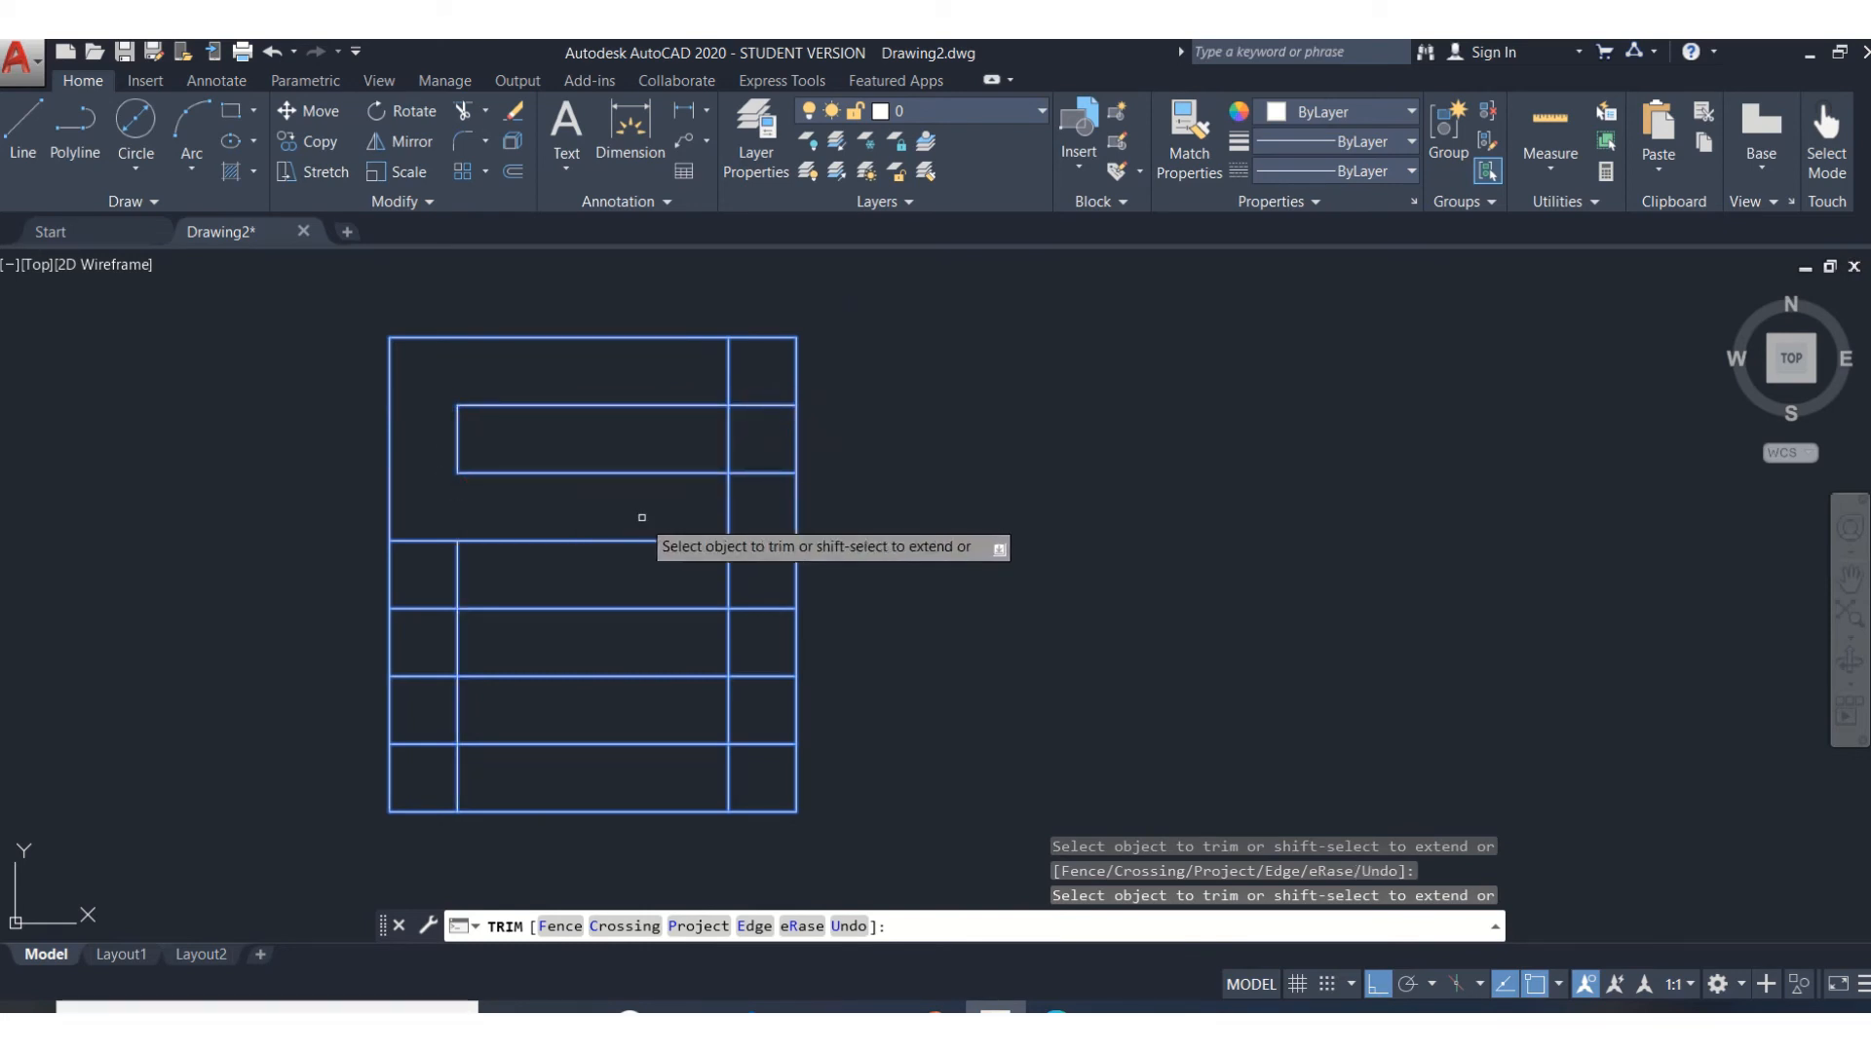
click(728, 502)
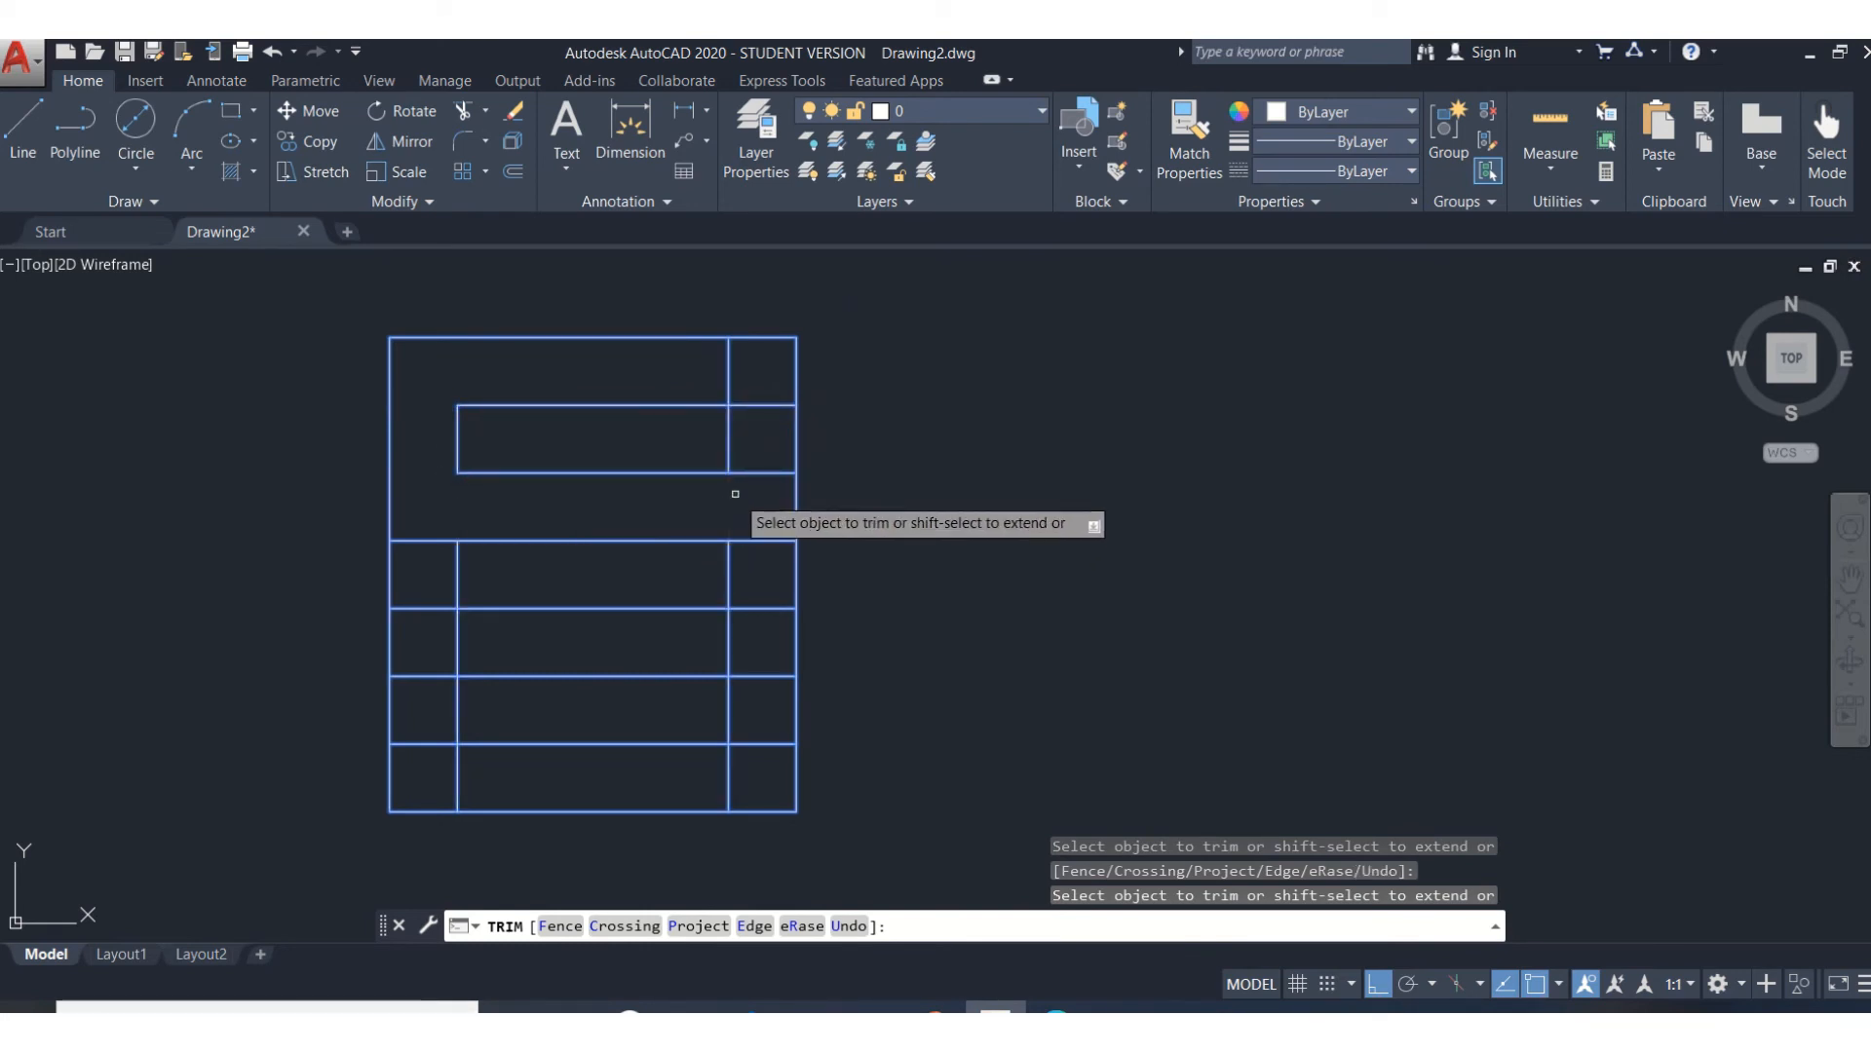
click(753, 475)
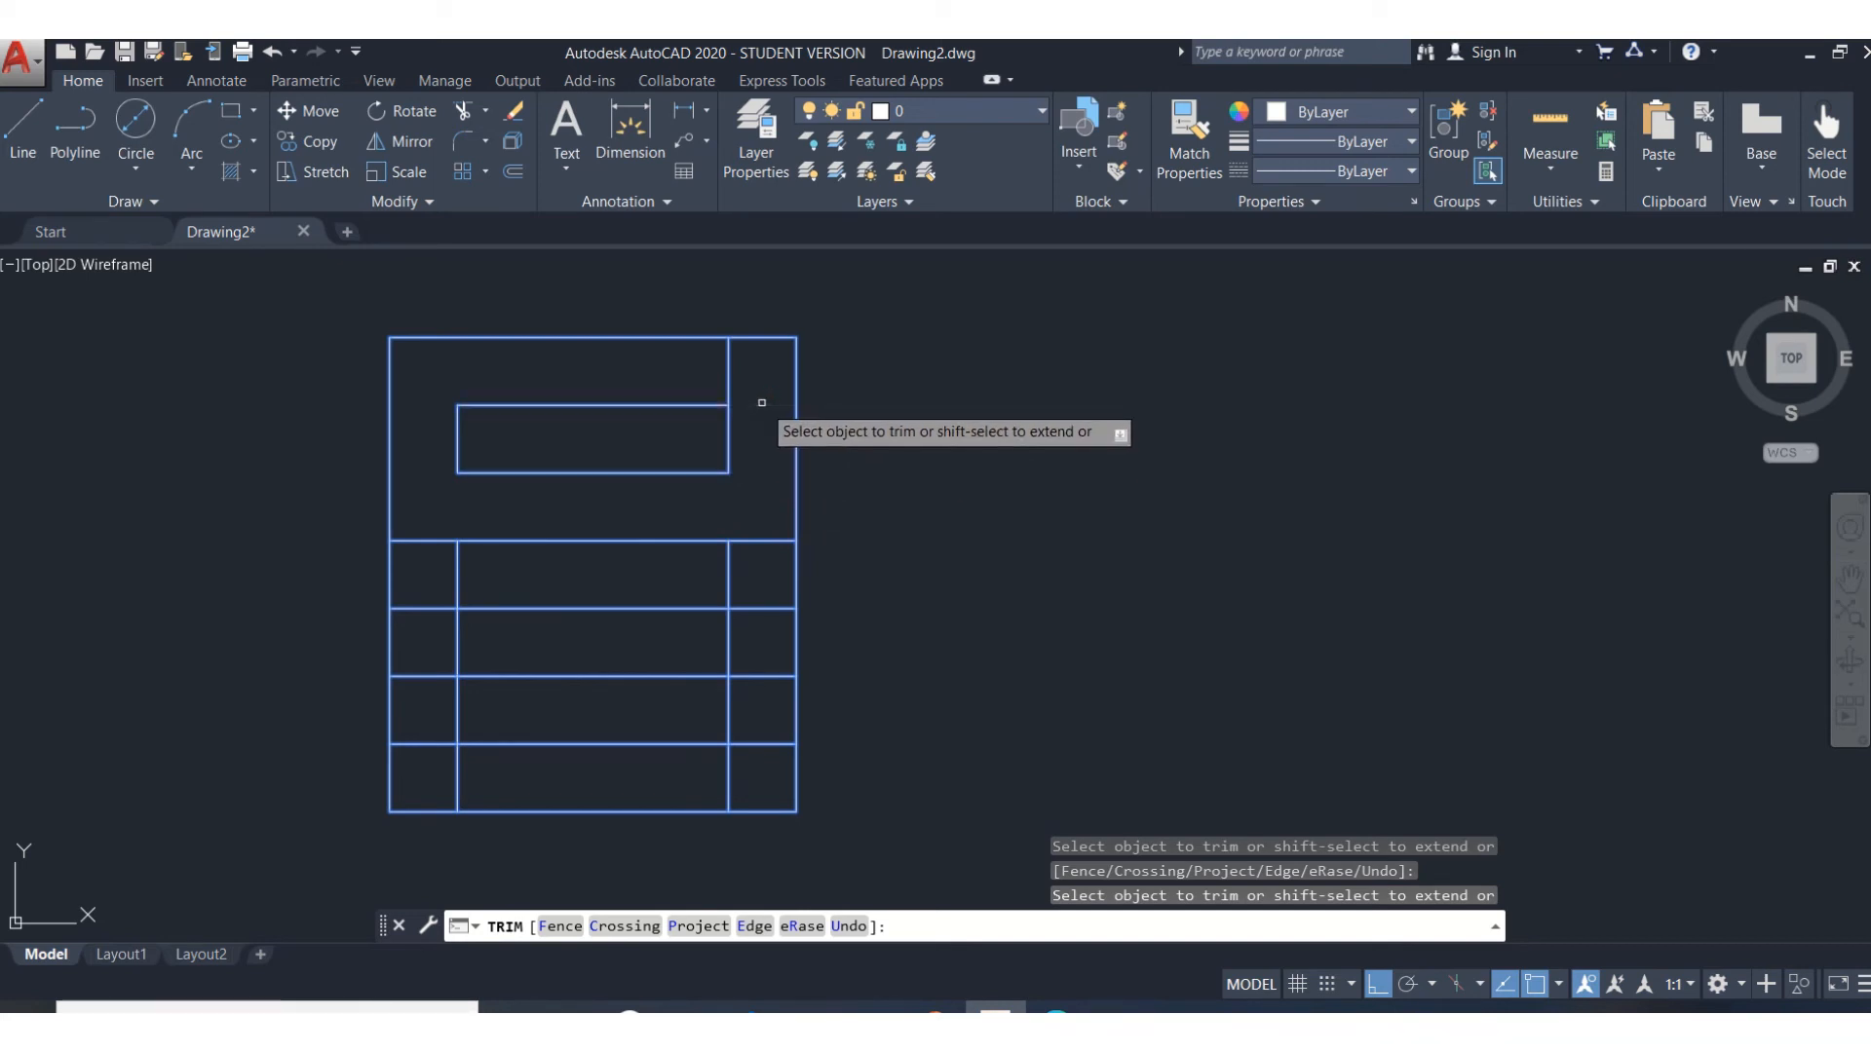
click(730, 366)
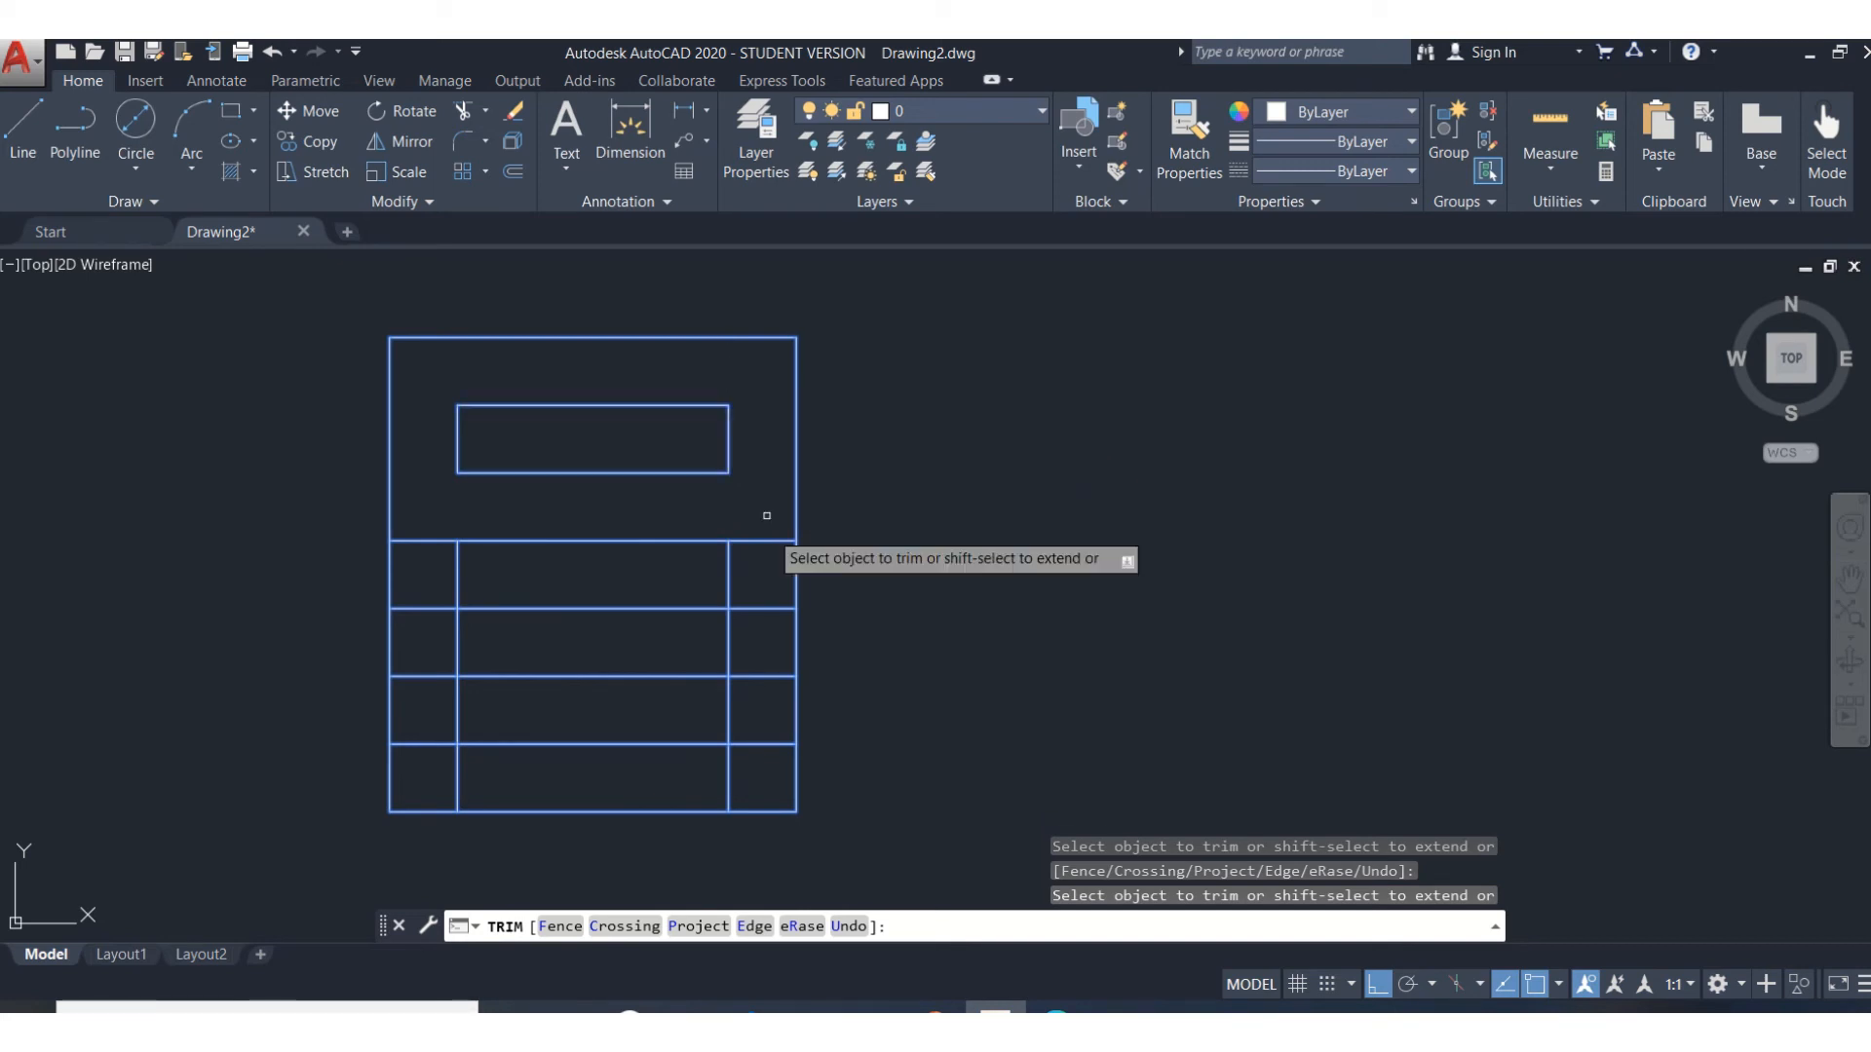
Trim the line segments around the middle inner rectangle so it stands free of the outer frame and the lower grid
click(758, 540)
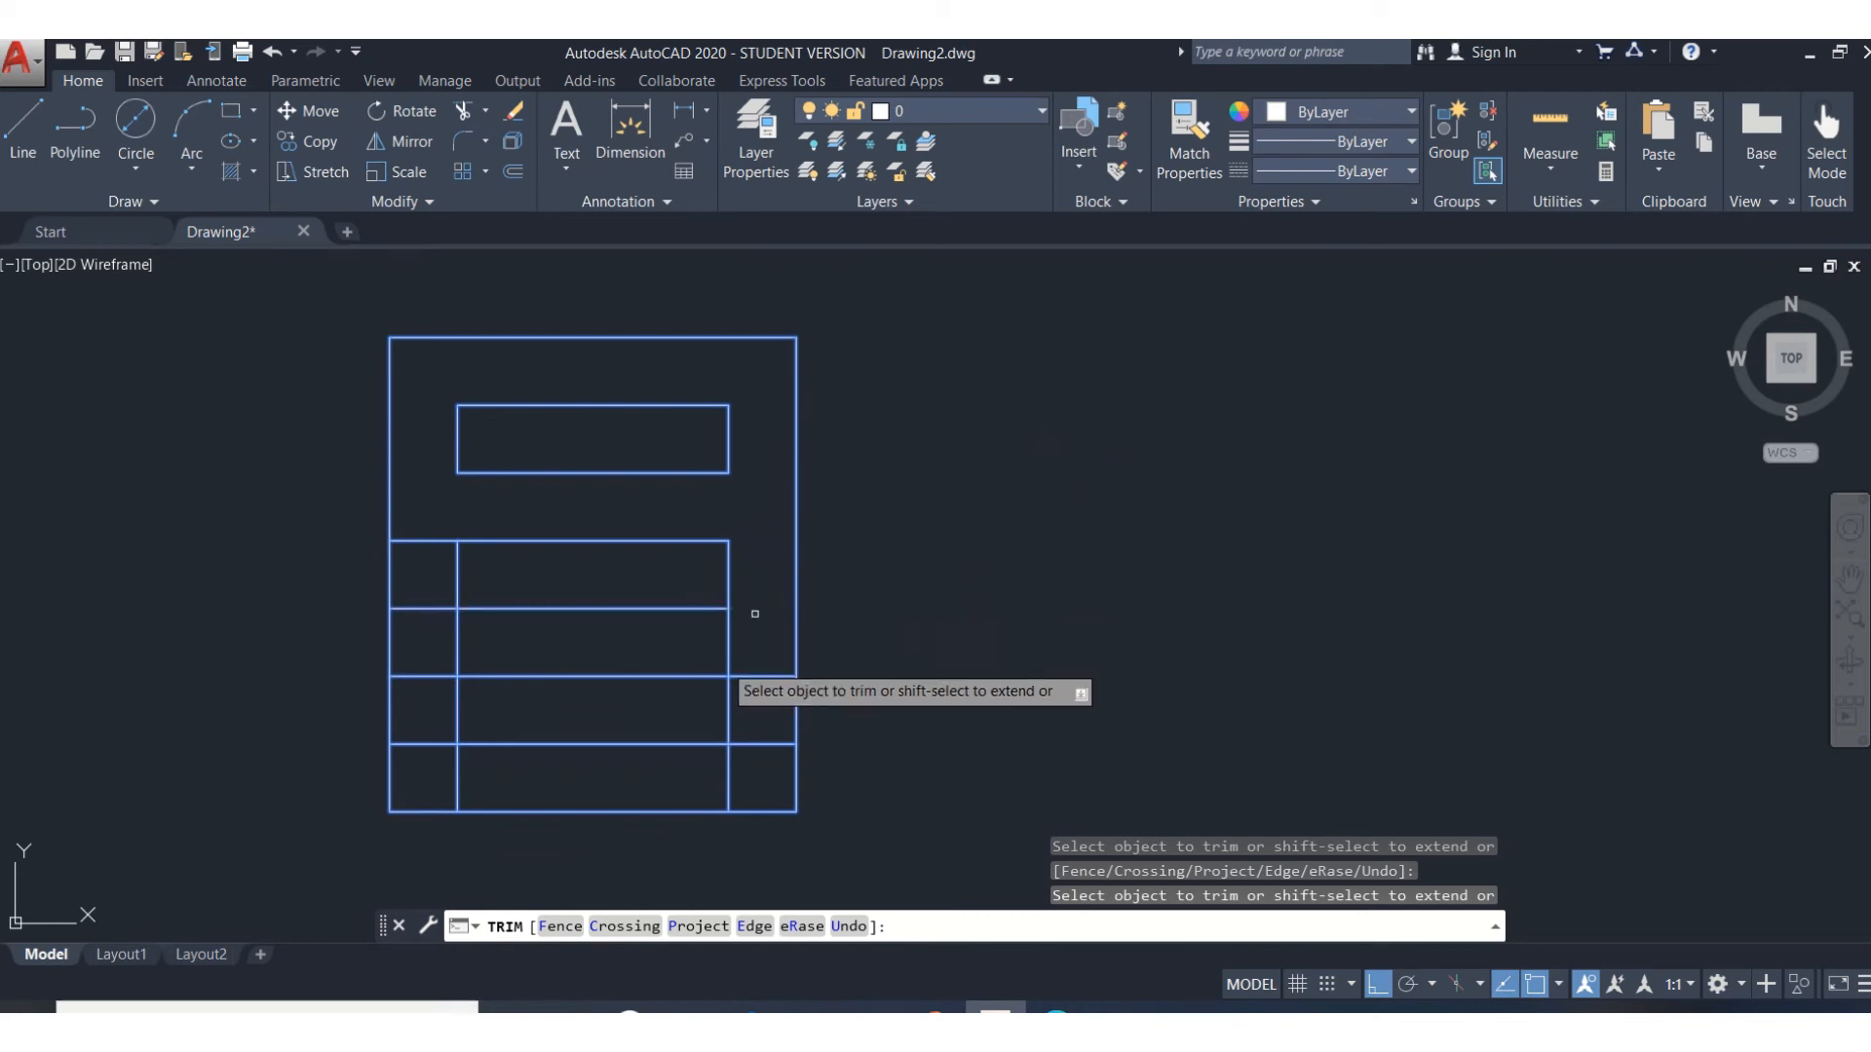
click(730, 643)
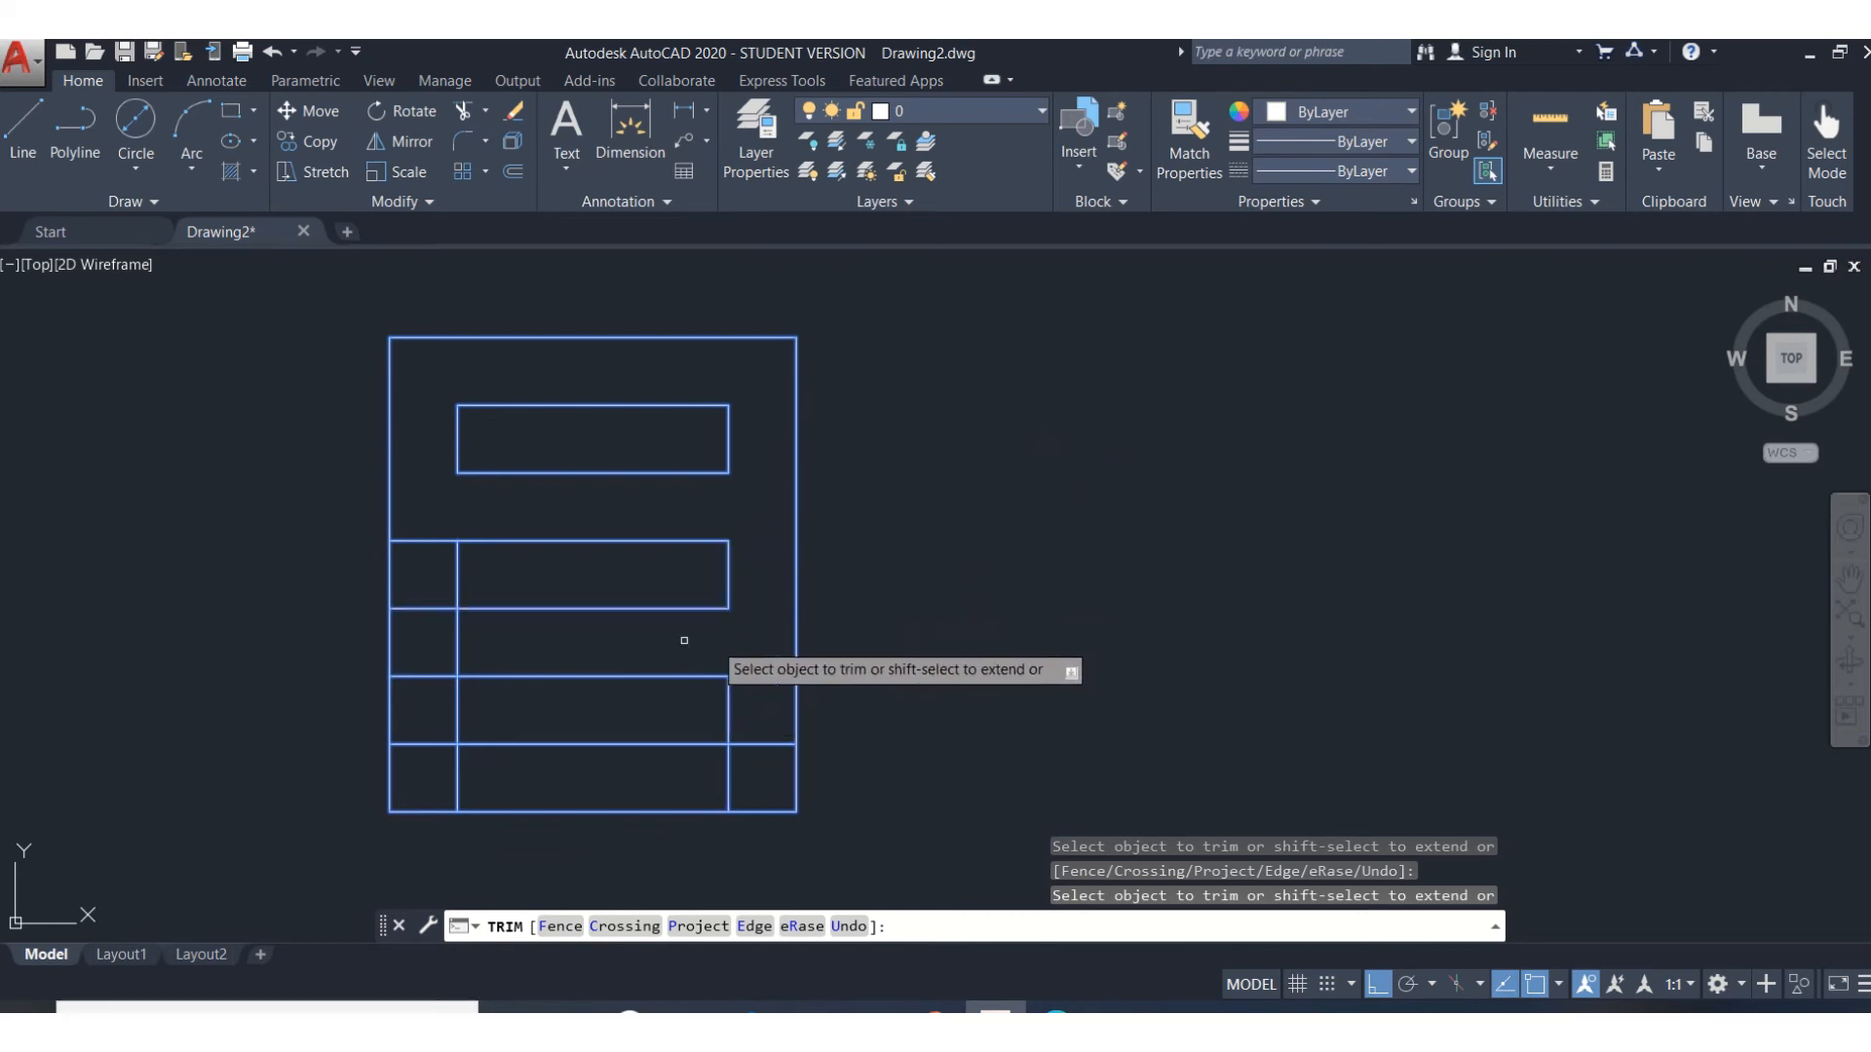
click(460, 638)
click(429, 609)
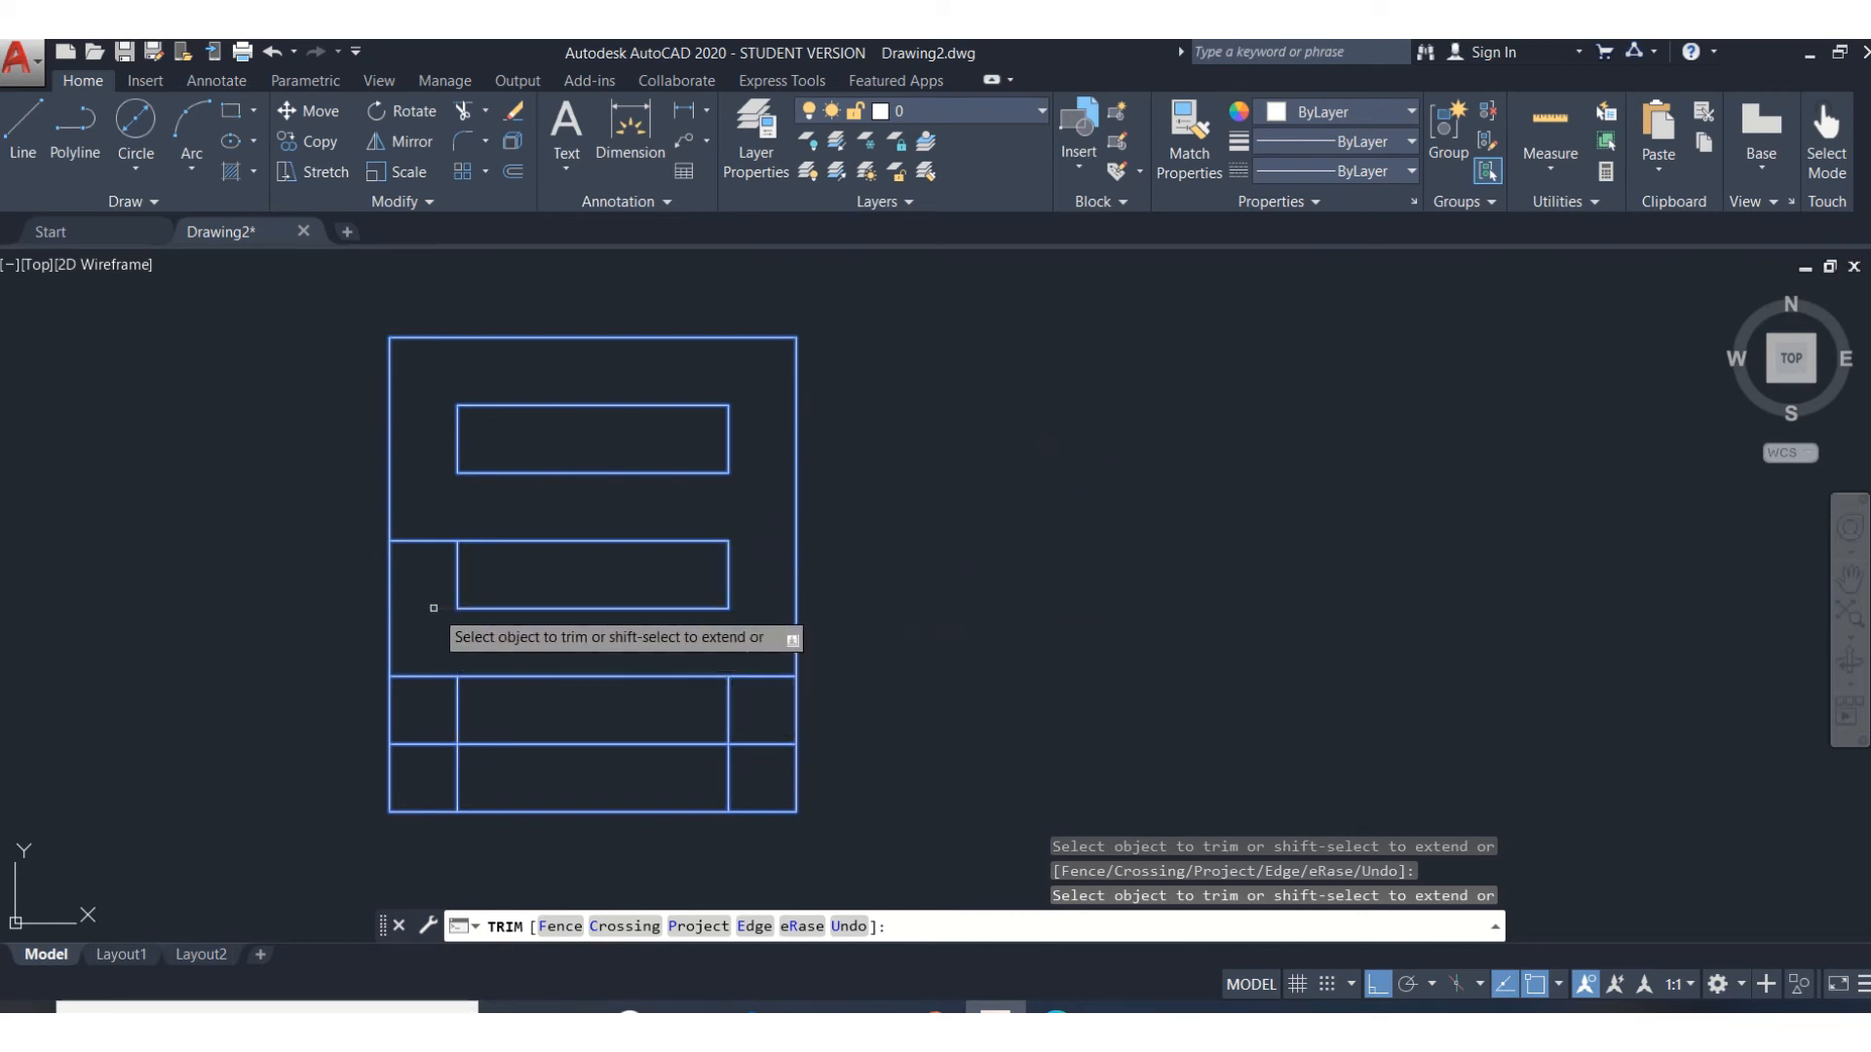
click(431, 541)
Trim the remaining grid segments around the lowest inner rectangle to isolate it, and finish the Trim command
click(423, 677)
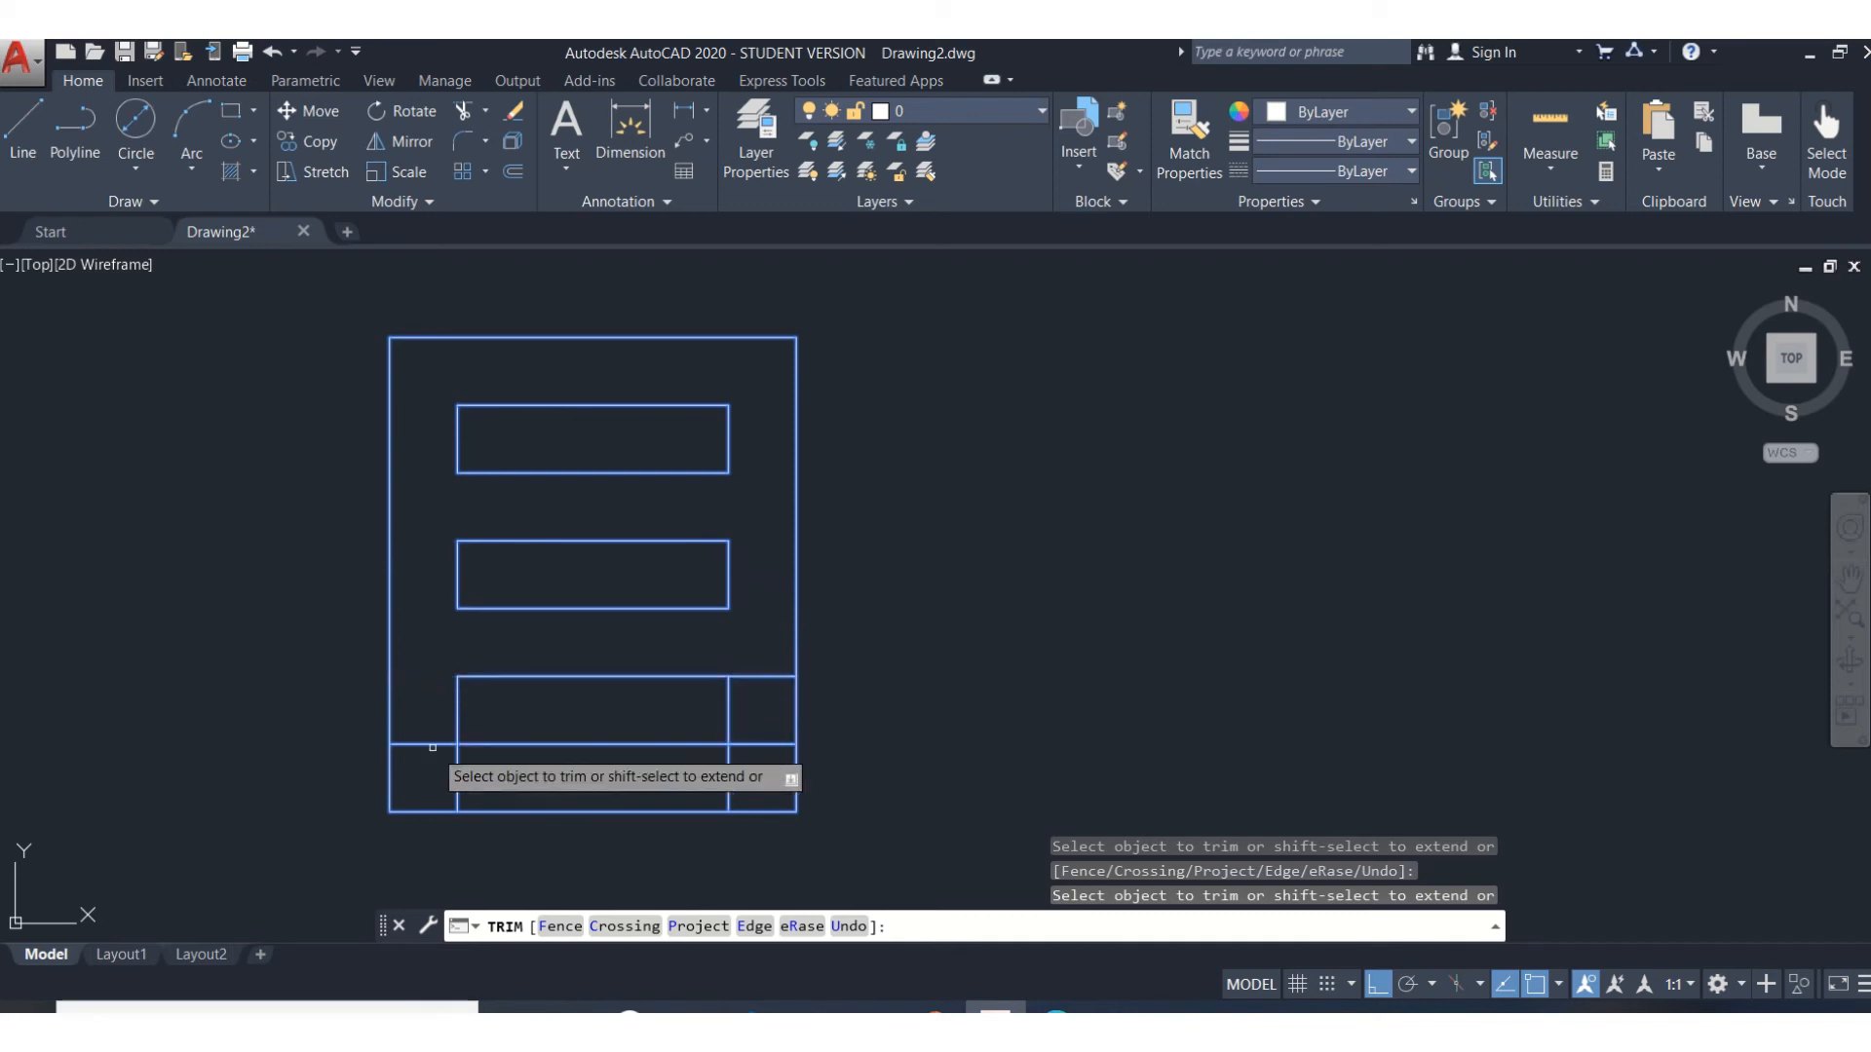
click(434, 746)
click(458, 765)
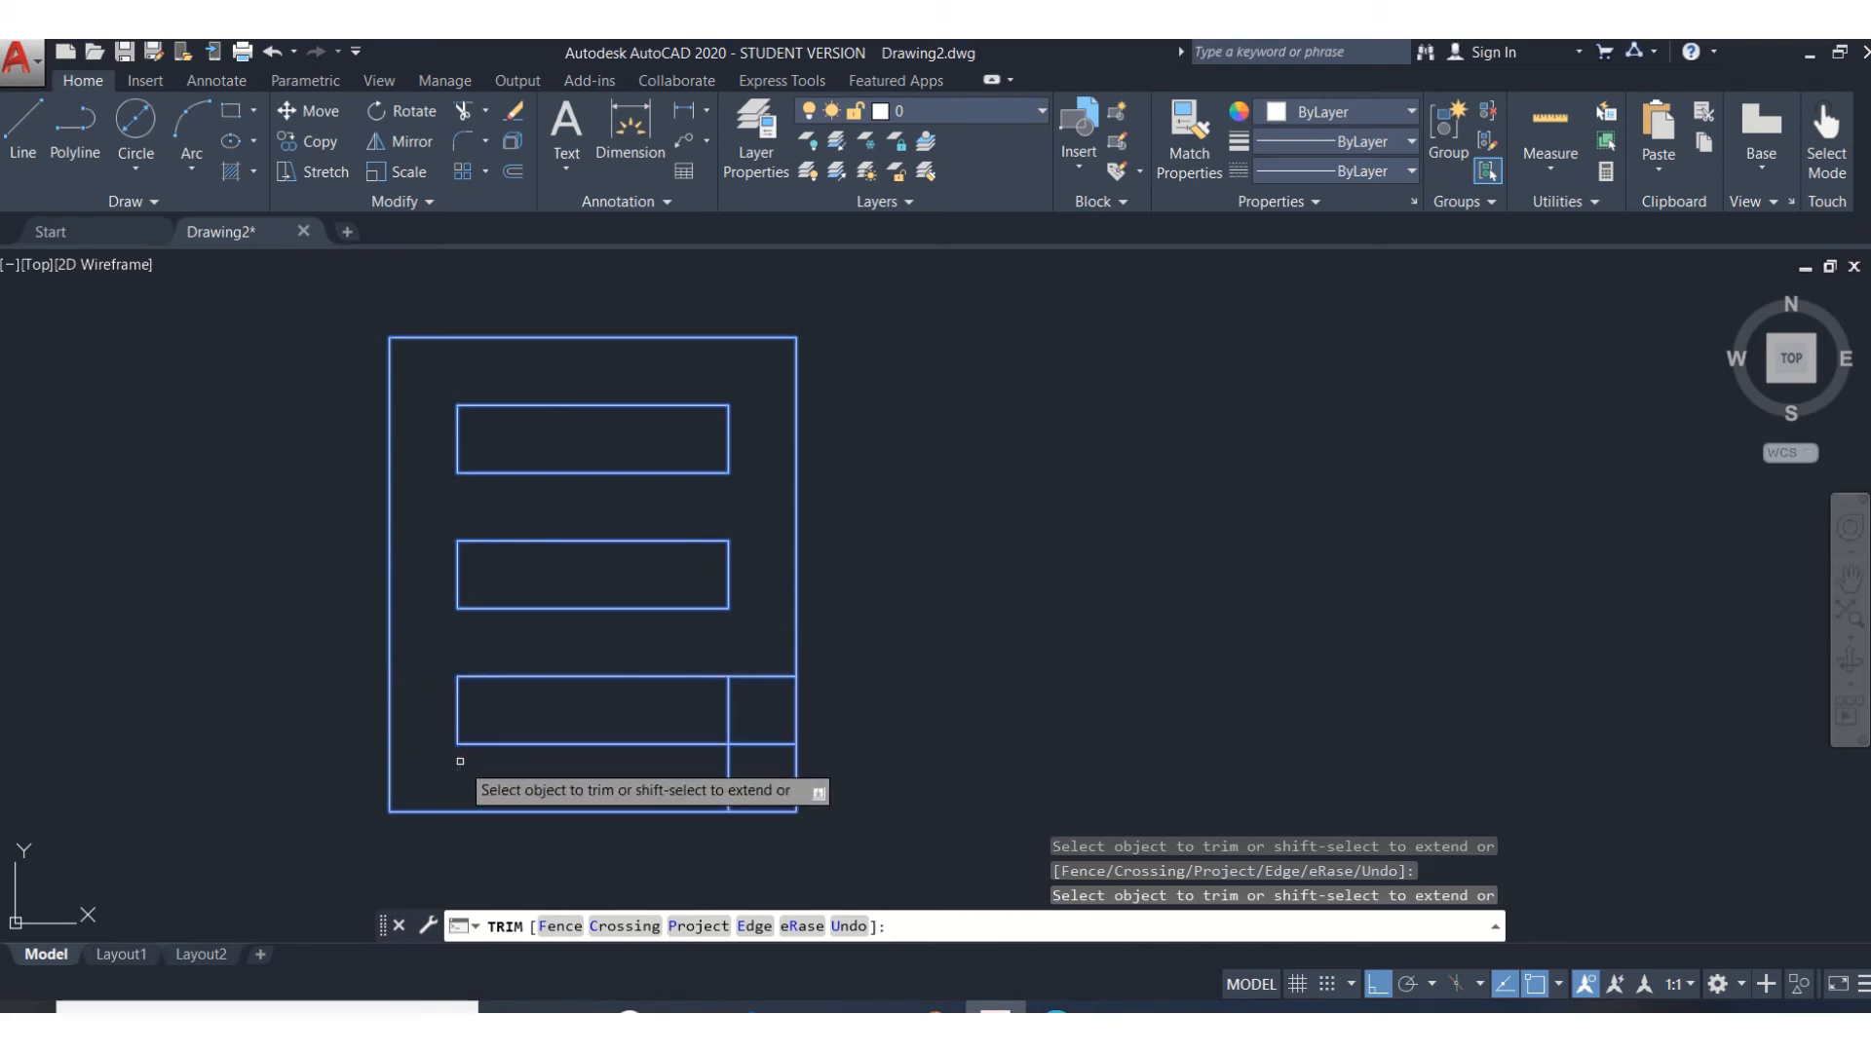
click(729, 770)
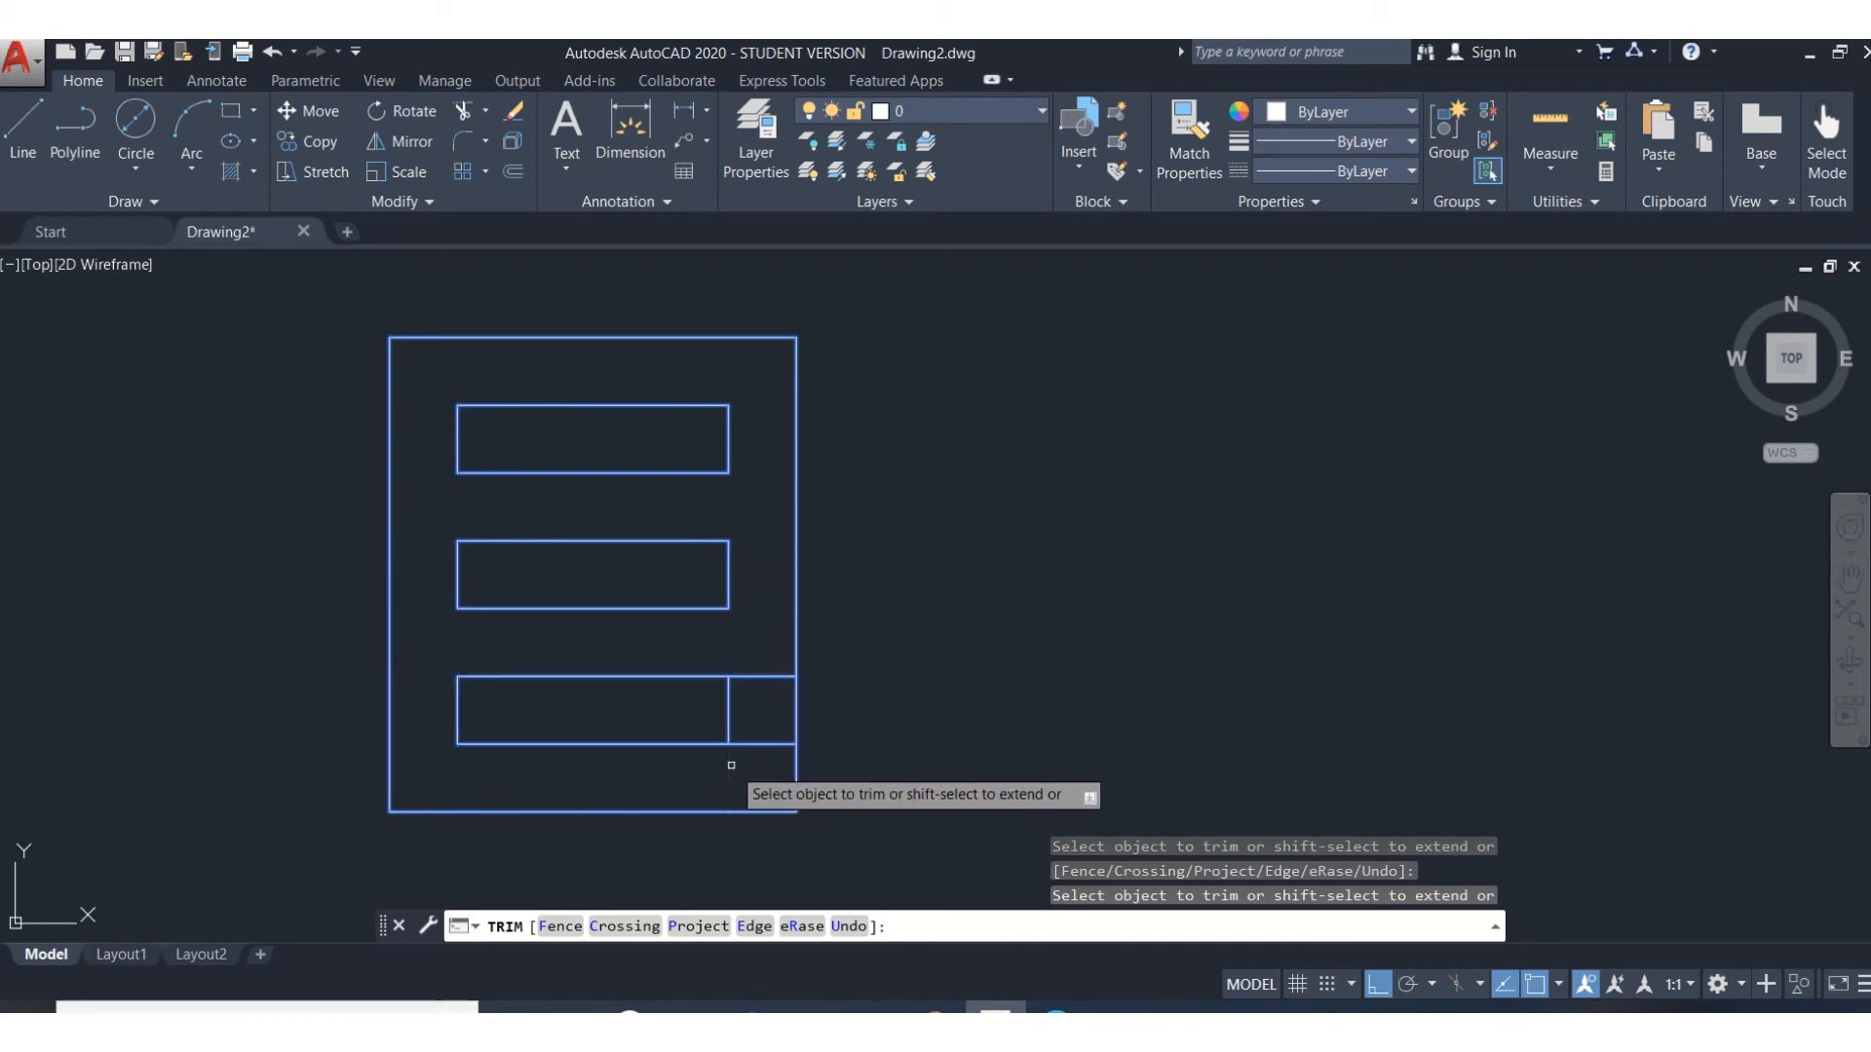
click(762, 746)
click(762, 676)
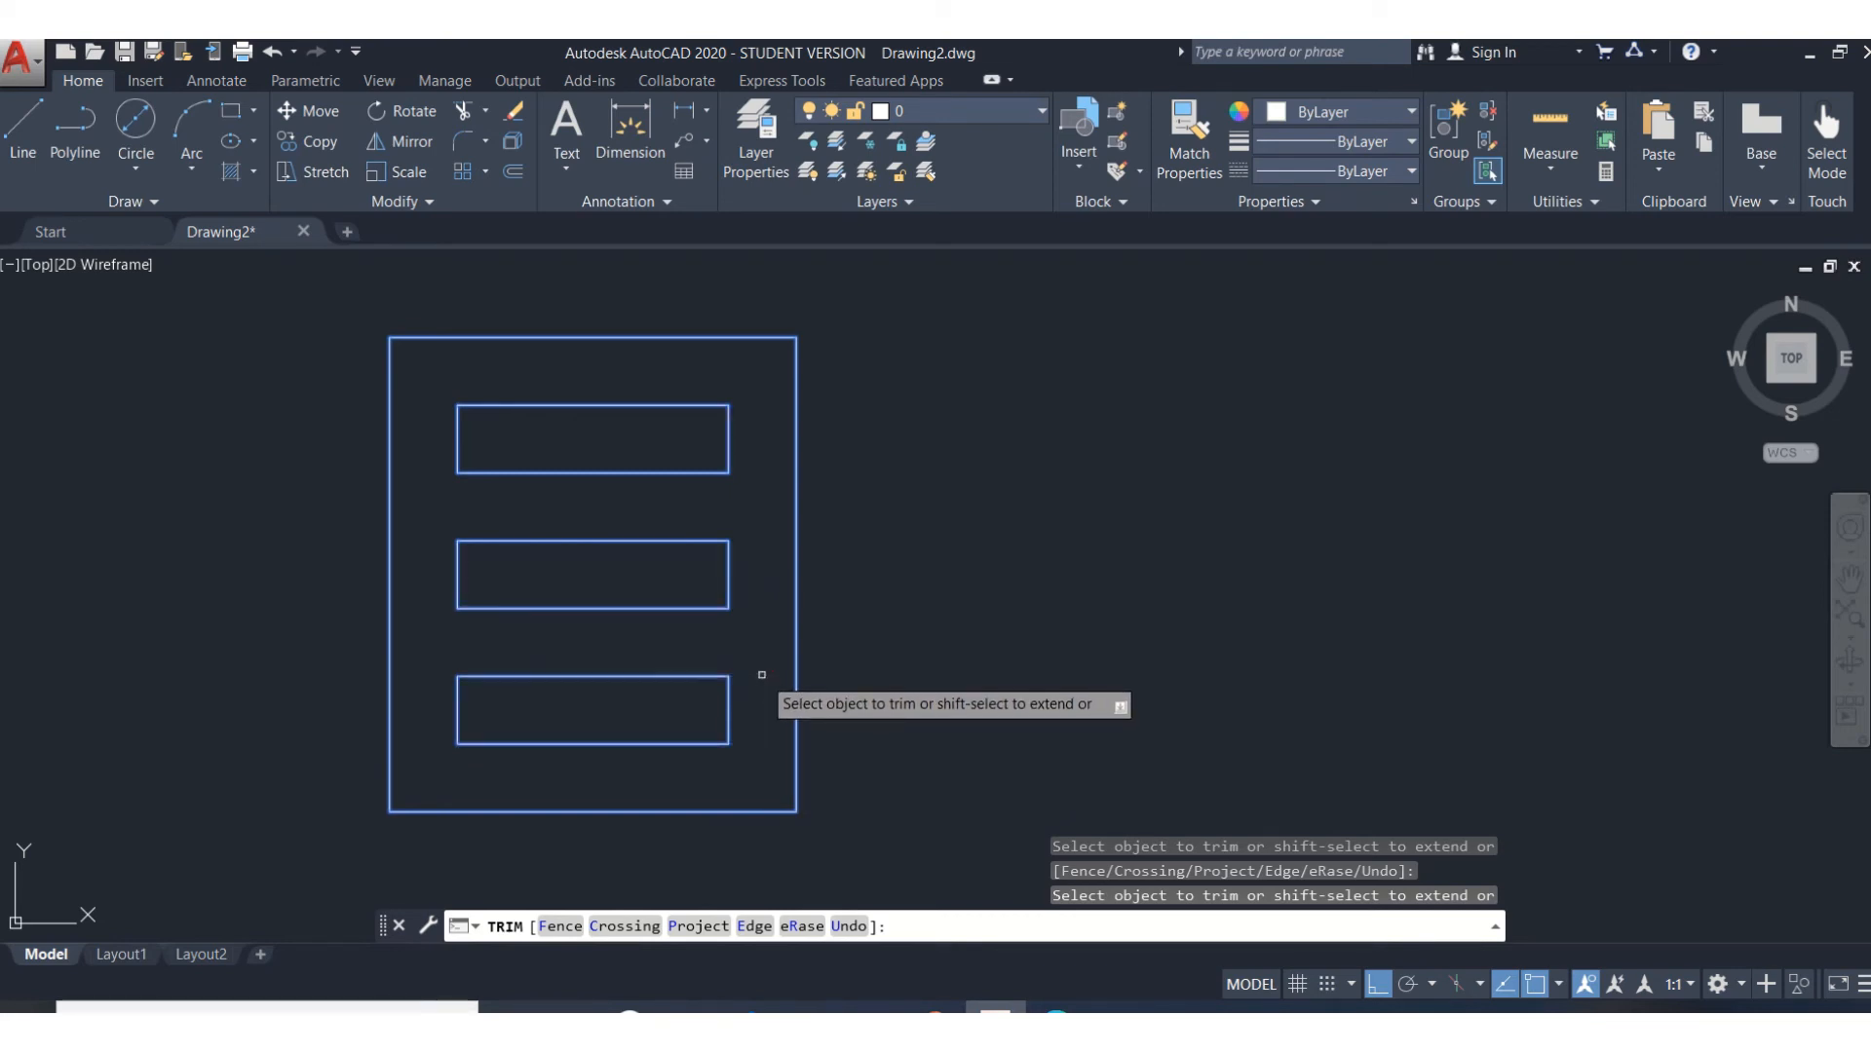
key(Return)
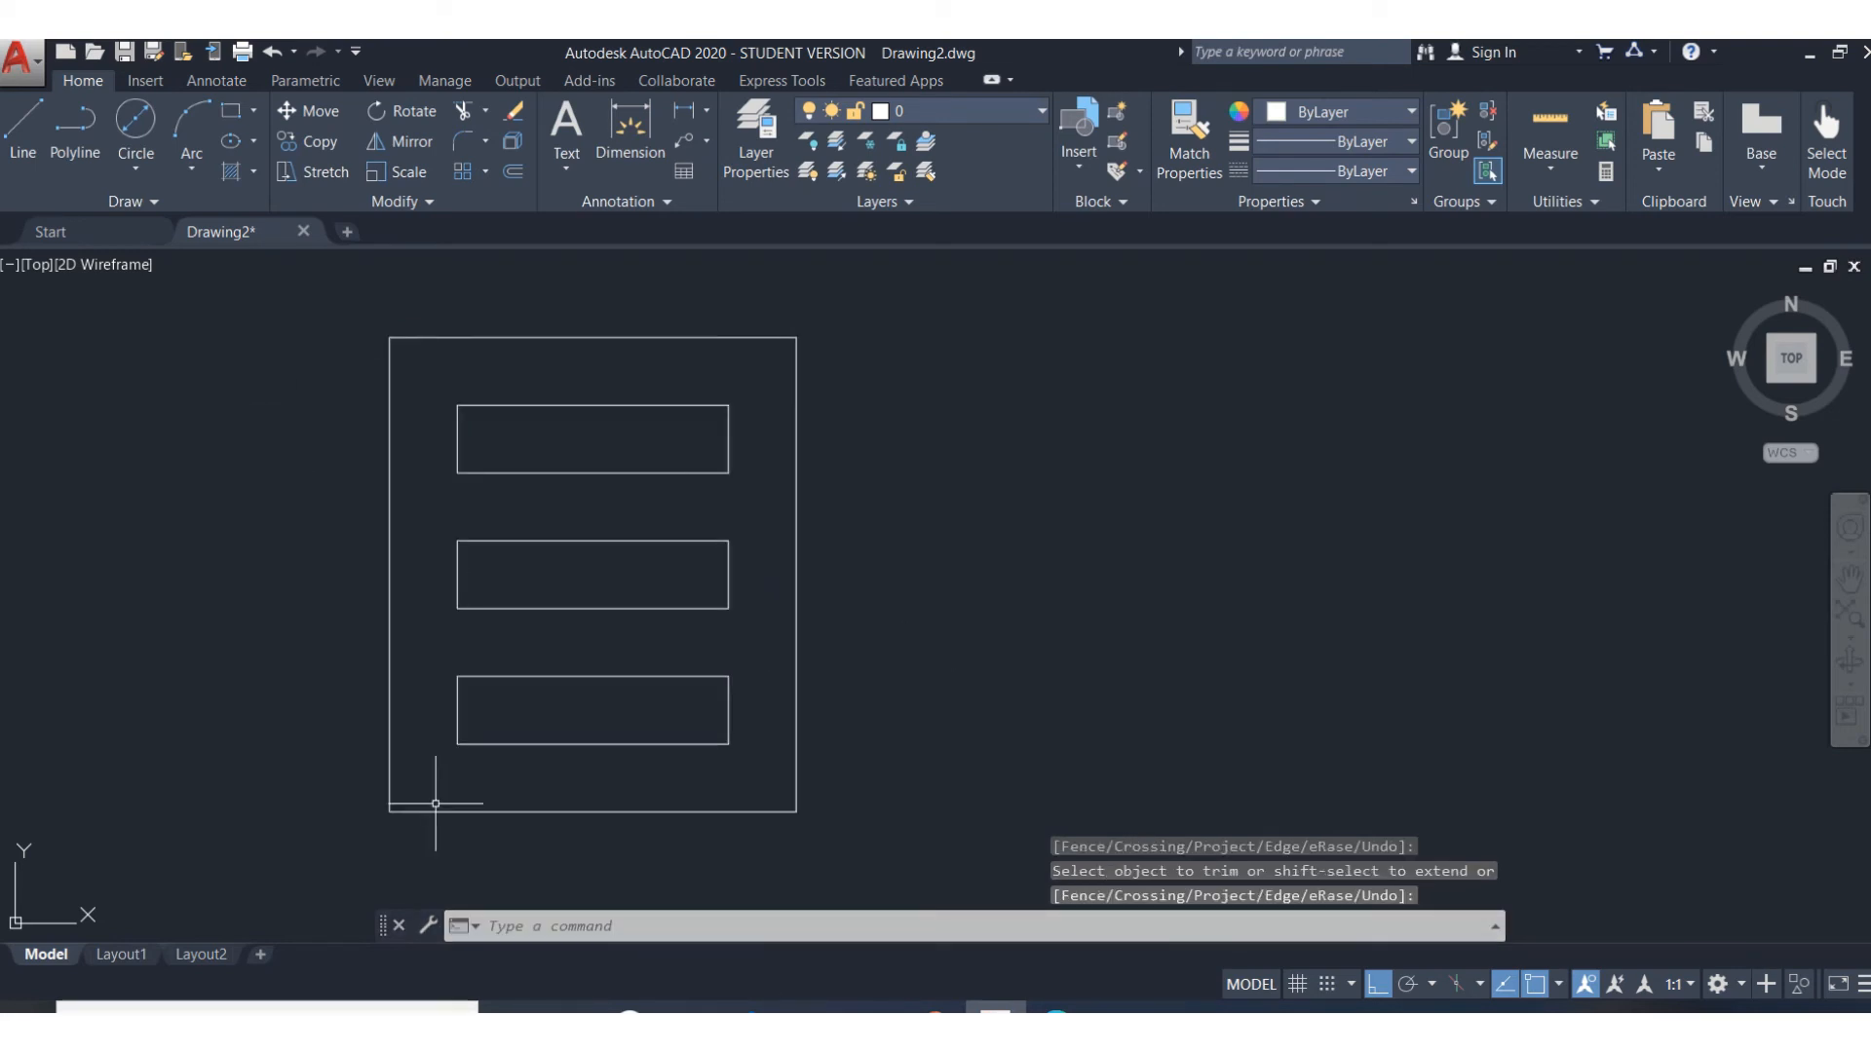
Dimension the vertical gap between the outer rectangle's lower-left corner and the lowest inner rectangle, placing the dimension outside on the left
click(632, 122)
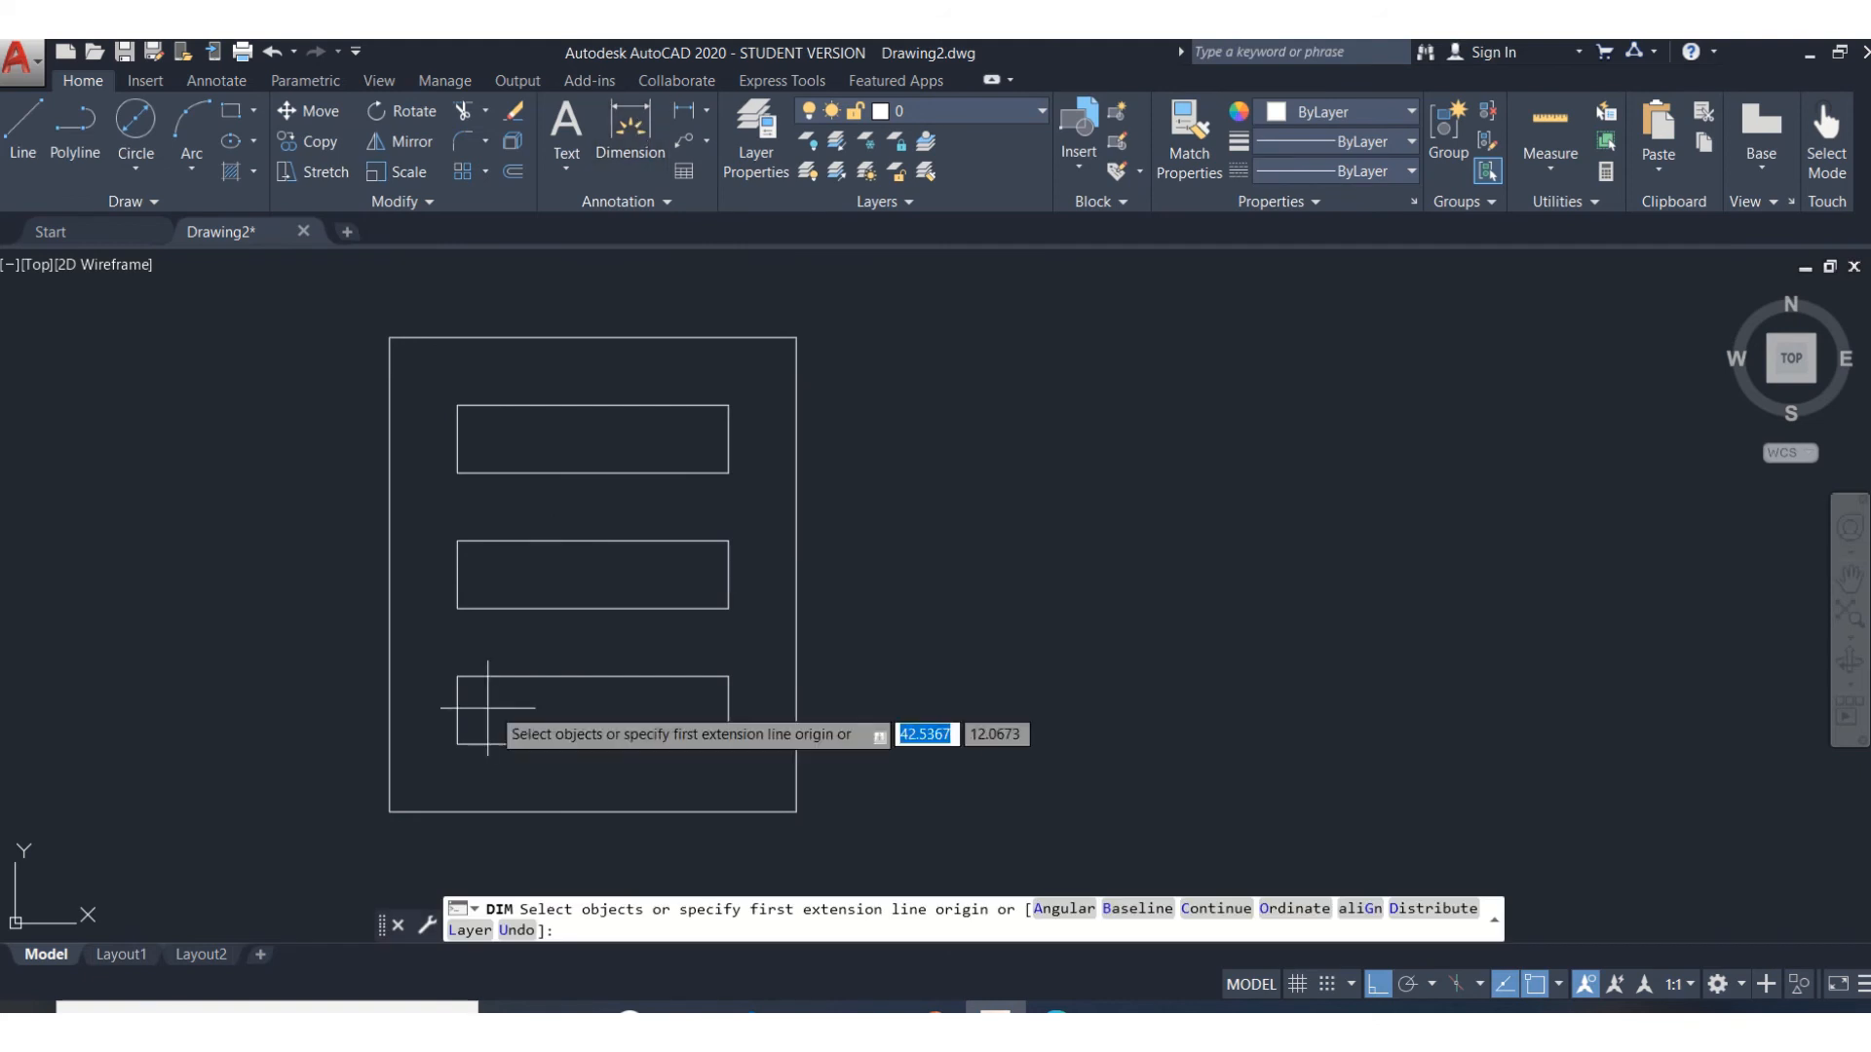
click(389, 812)
click(457, 744)
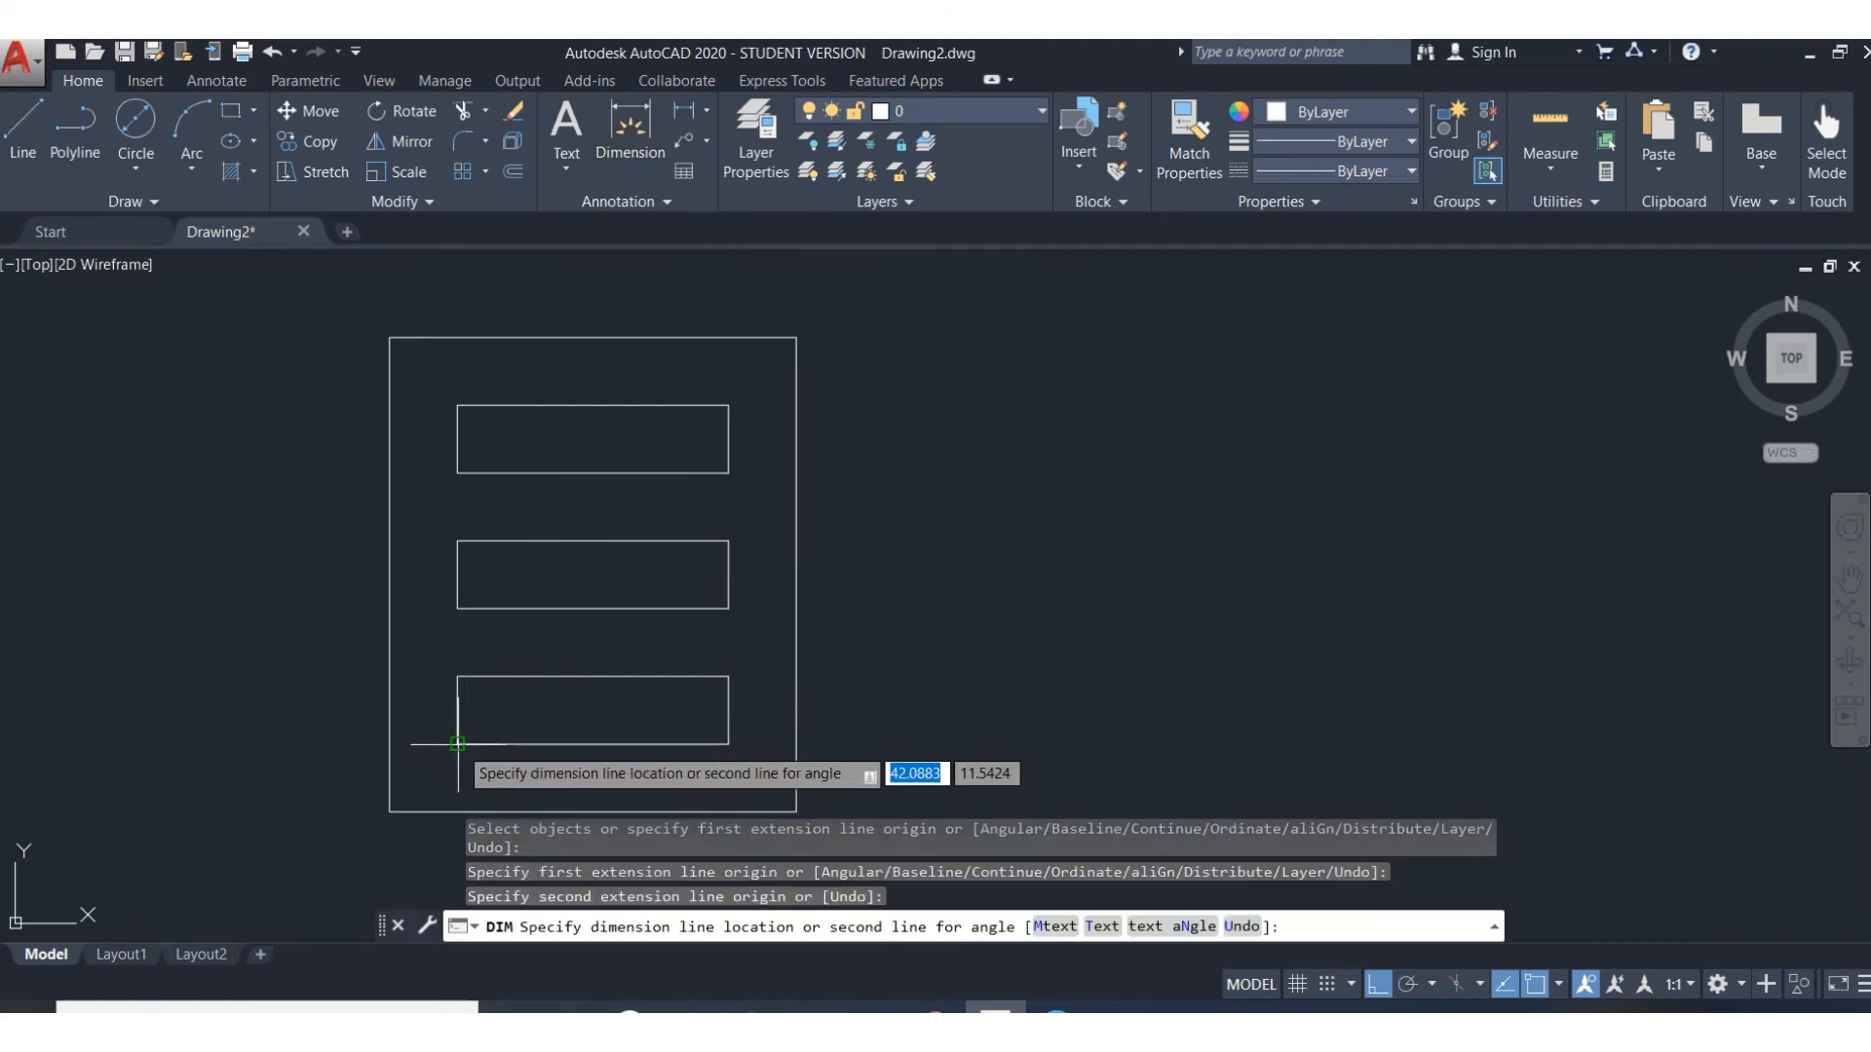
click(295, 774)
key(Return)
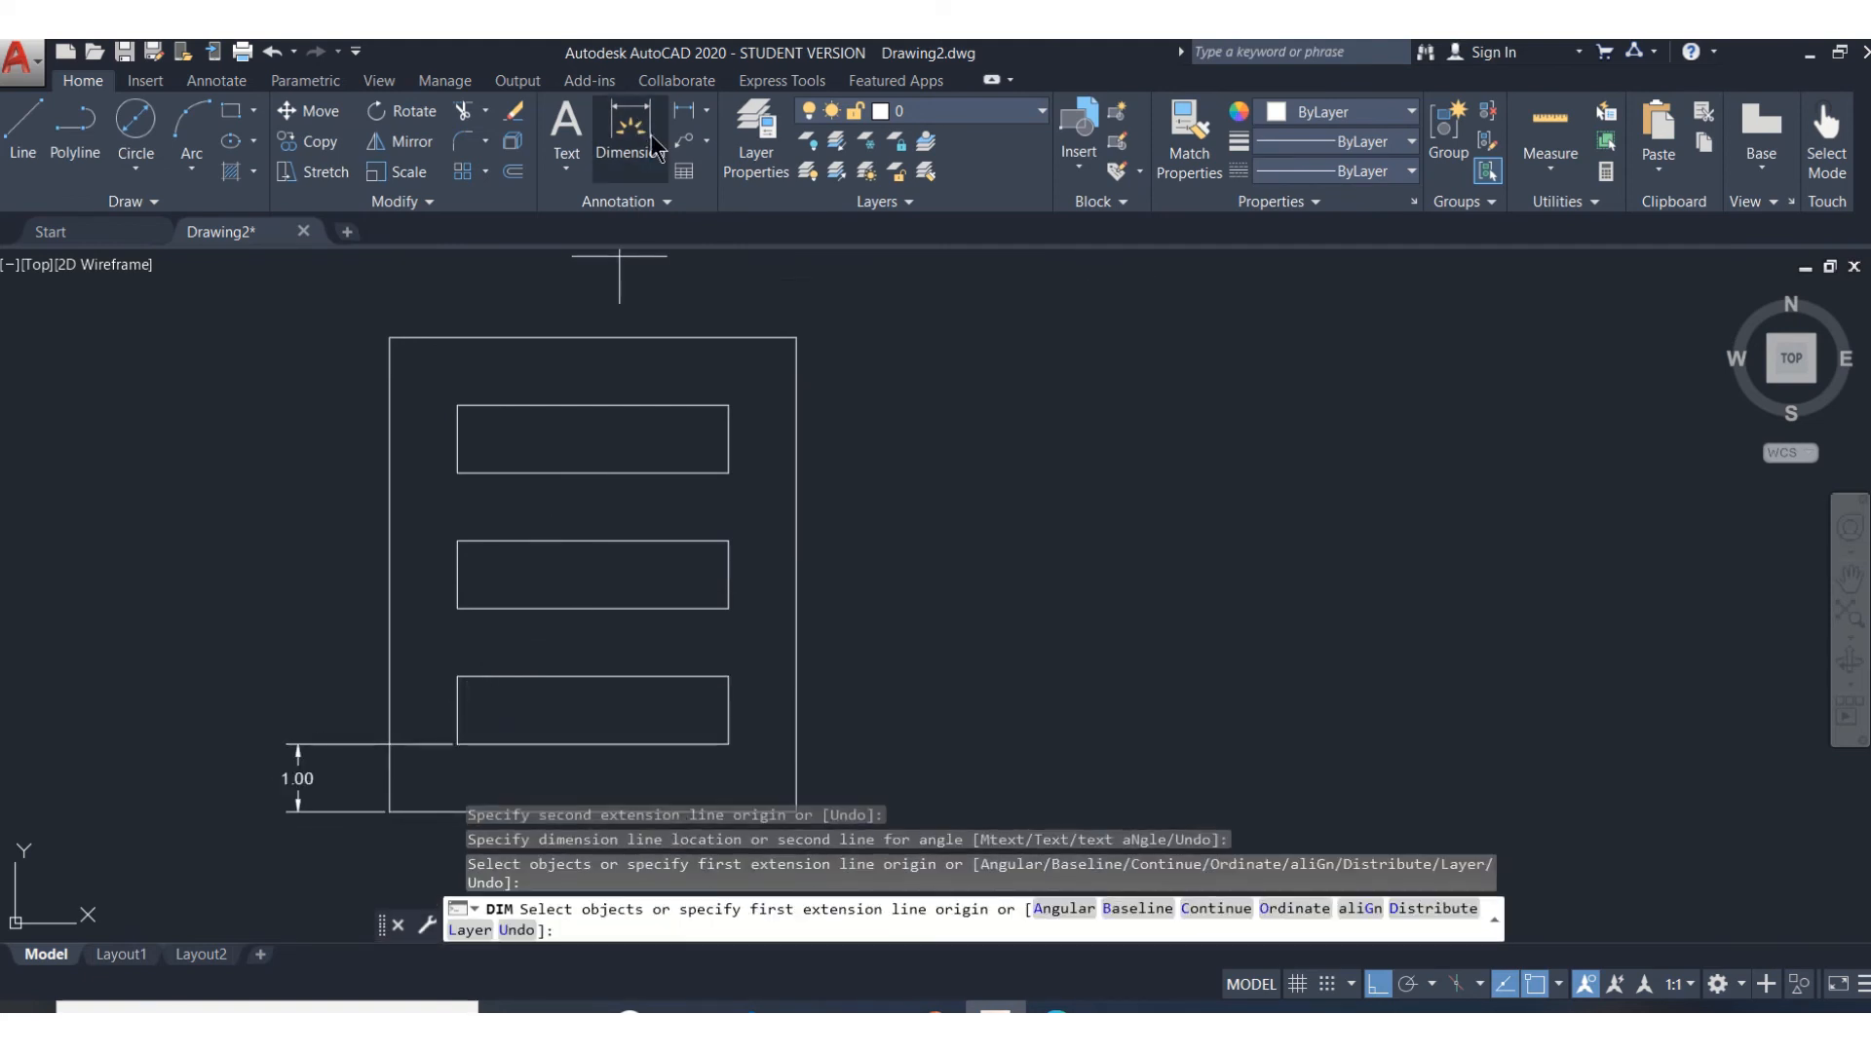
Dimension the height of the lowest inner rectangle along its right side, placing the dimension outside the outer rectangle
click(631, 122)
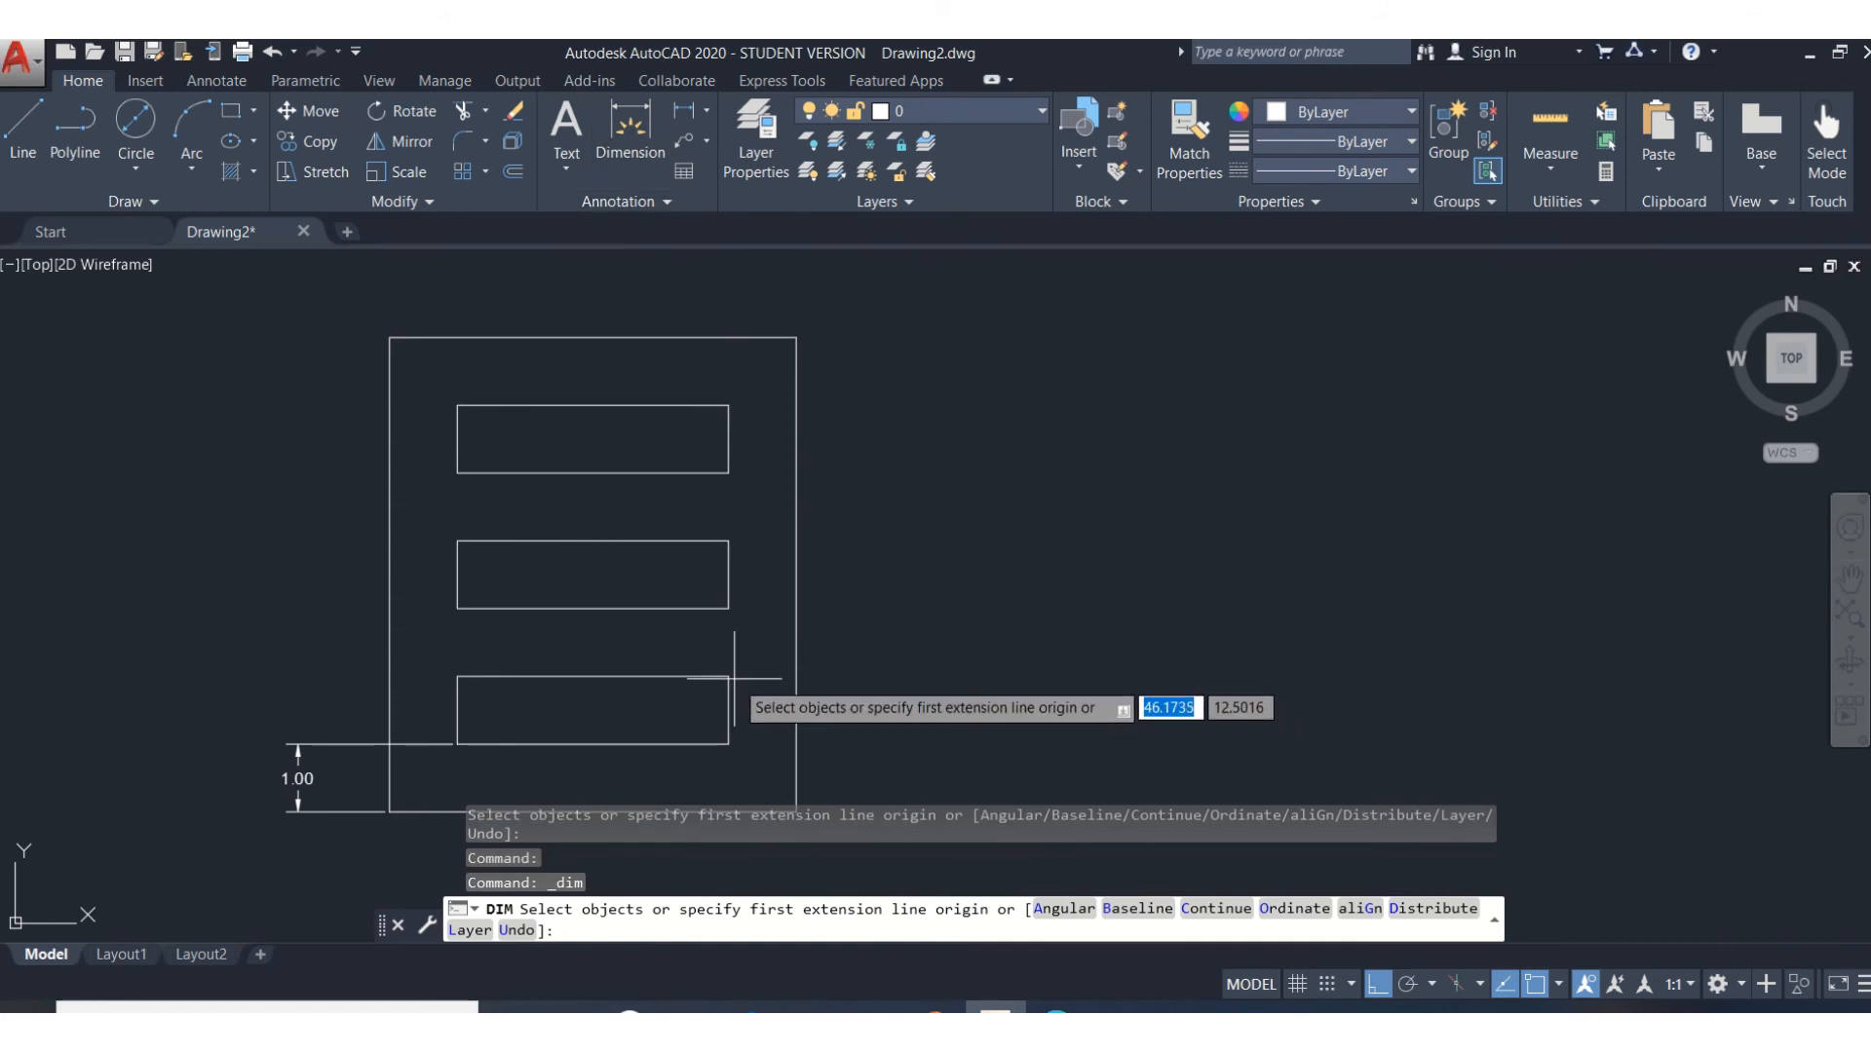
click(728, 676)
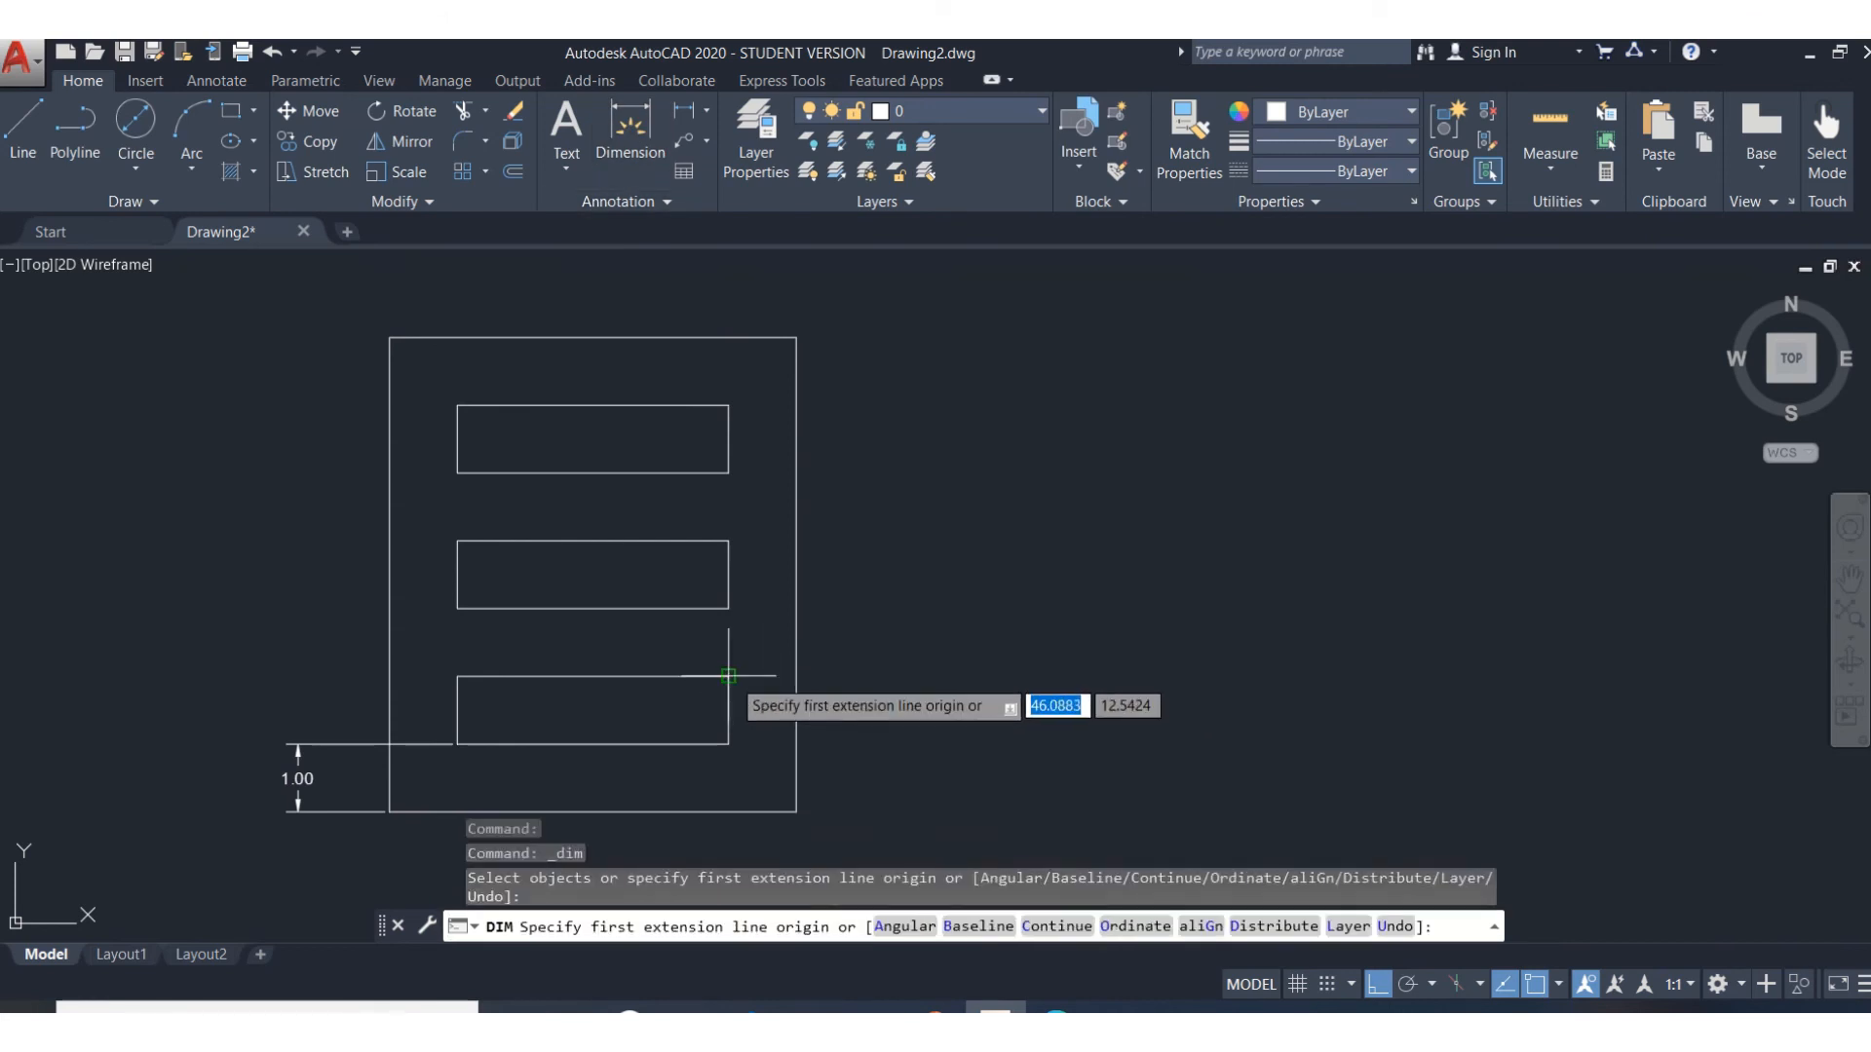
click(728, 745)
click(906, 711)
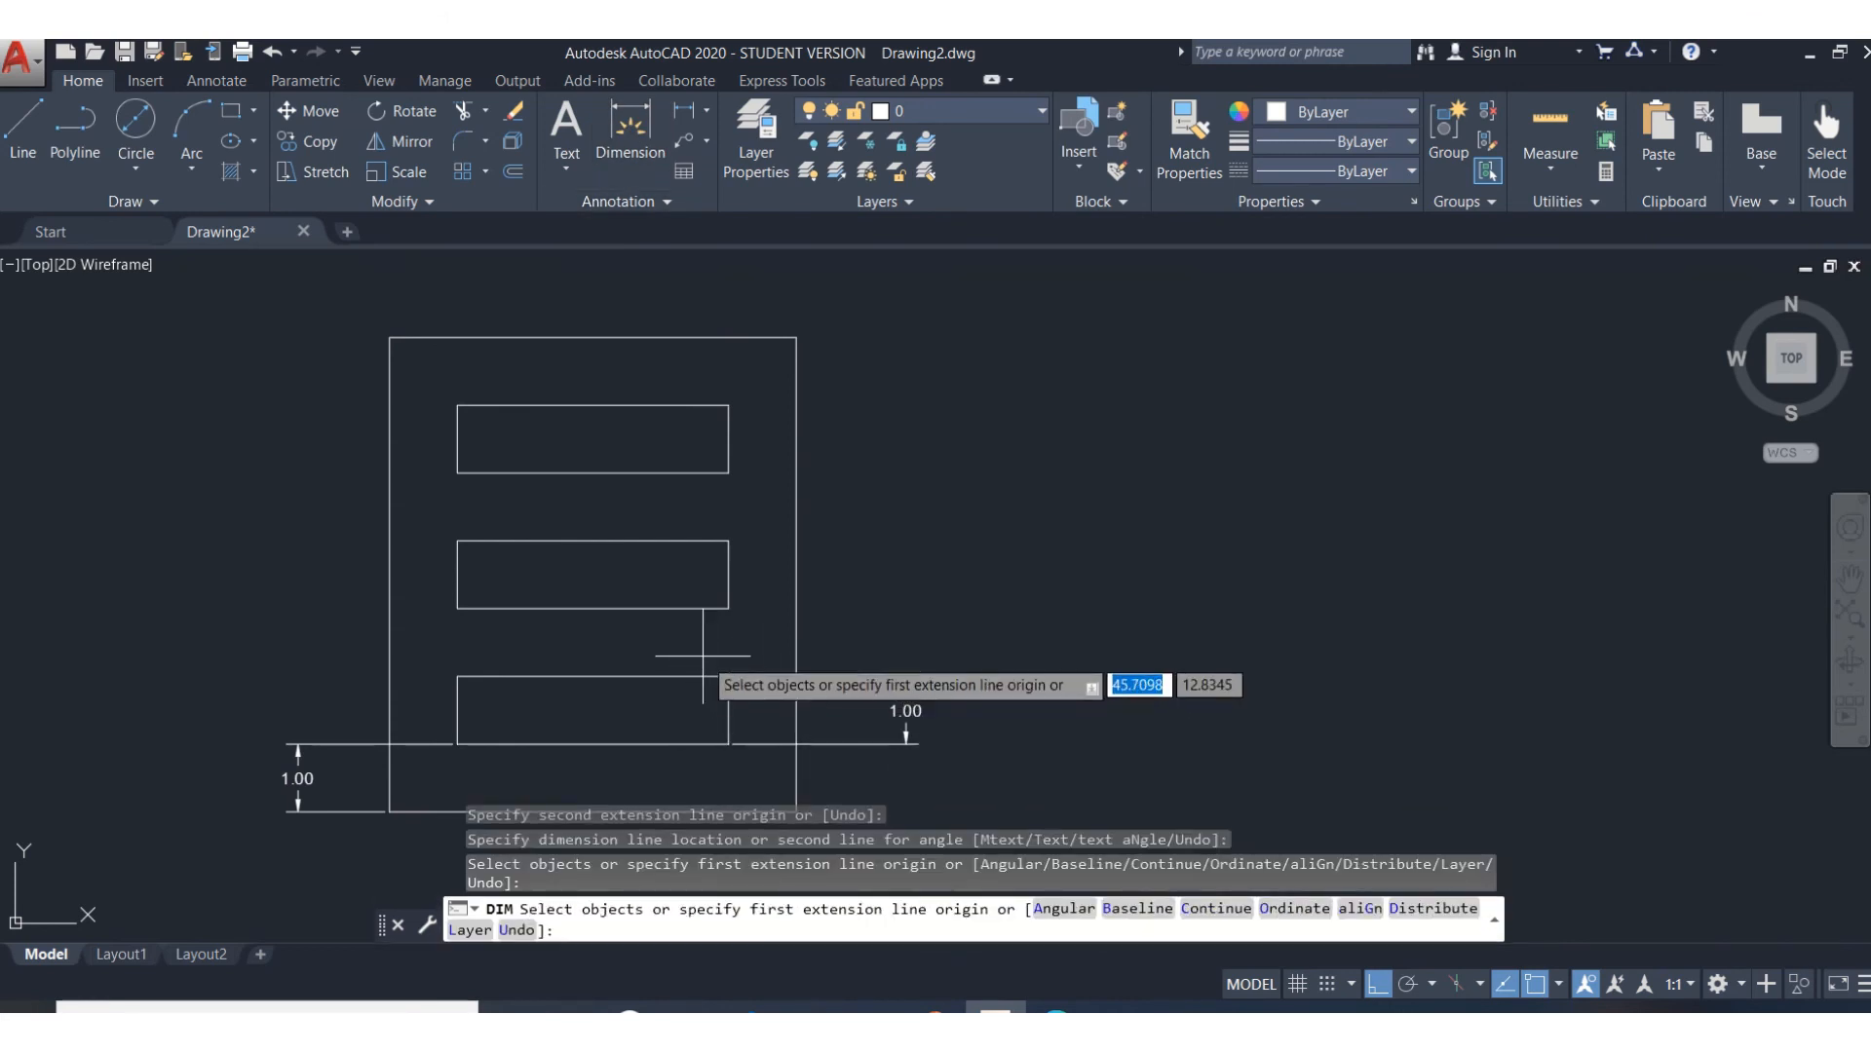
middle_drag(888, 605, 1027, 559)
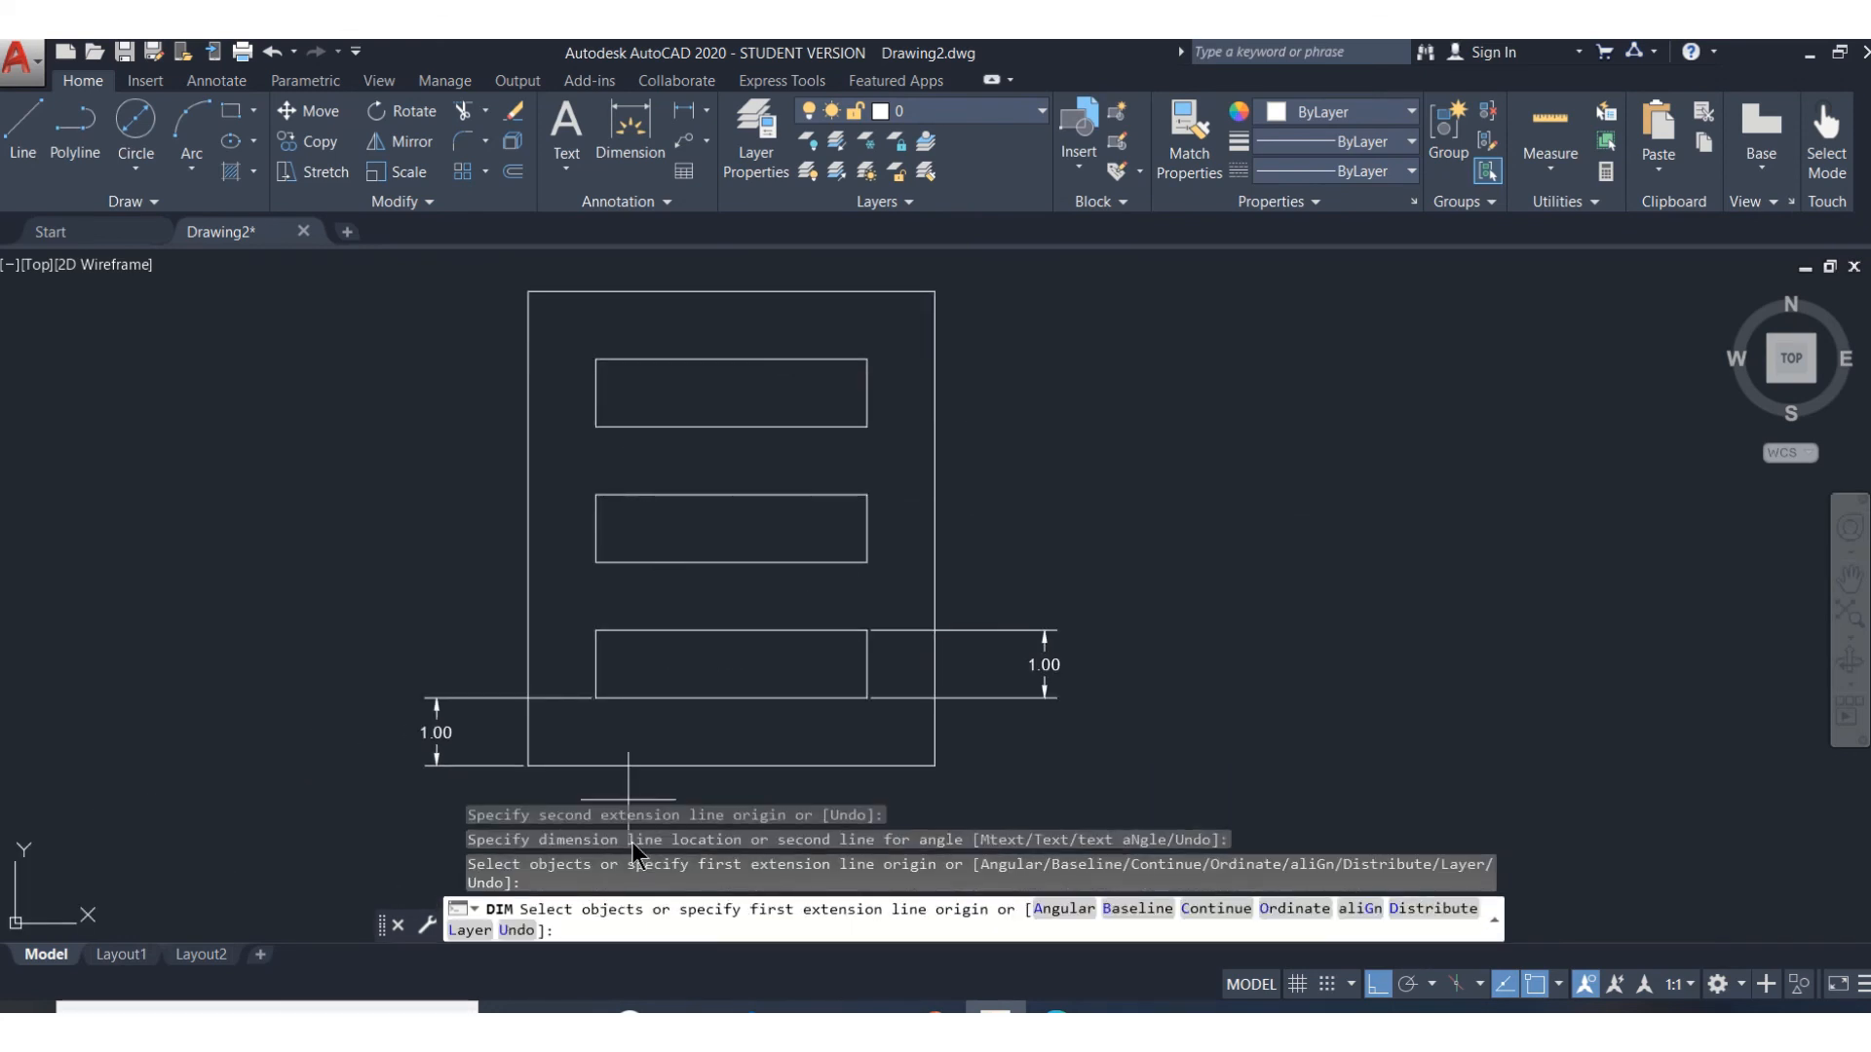
key(Escape)
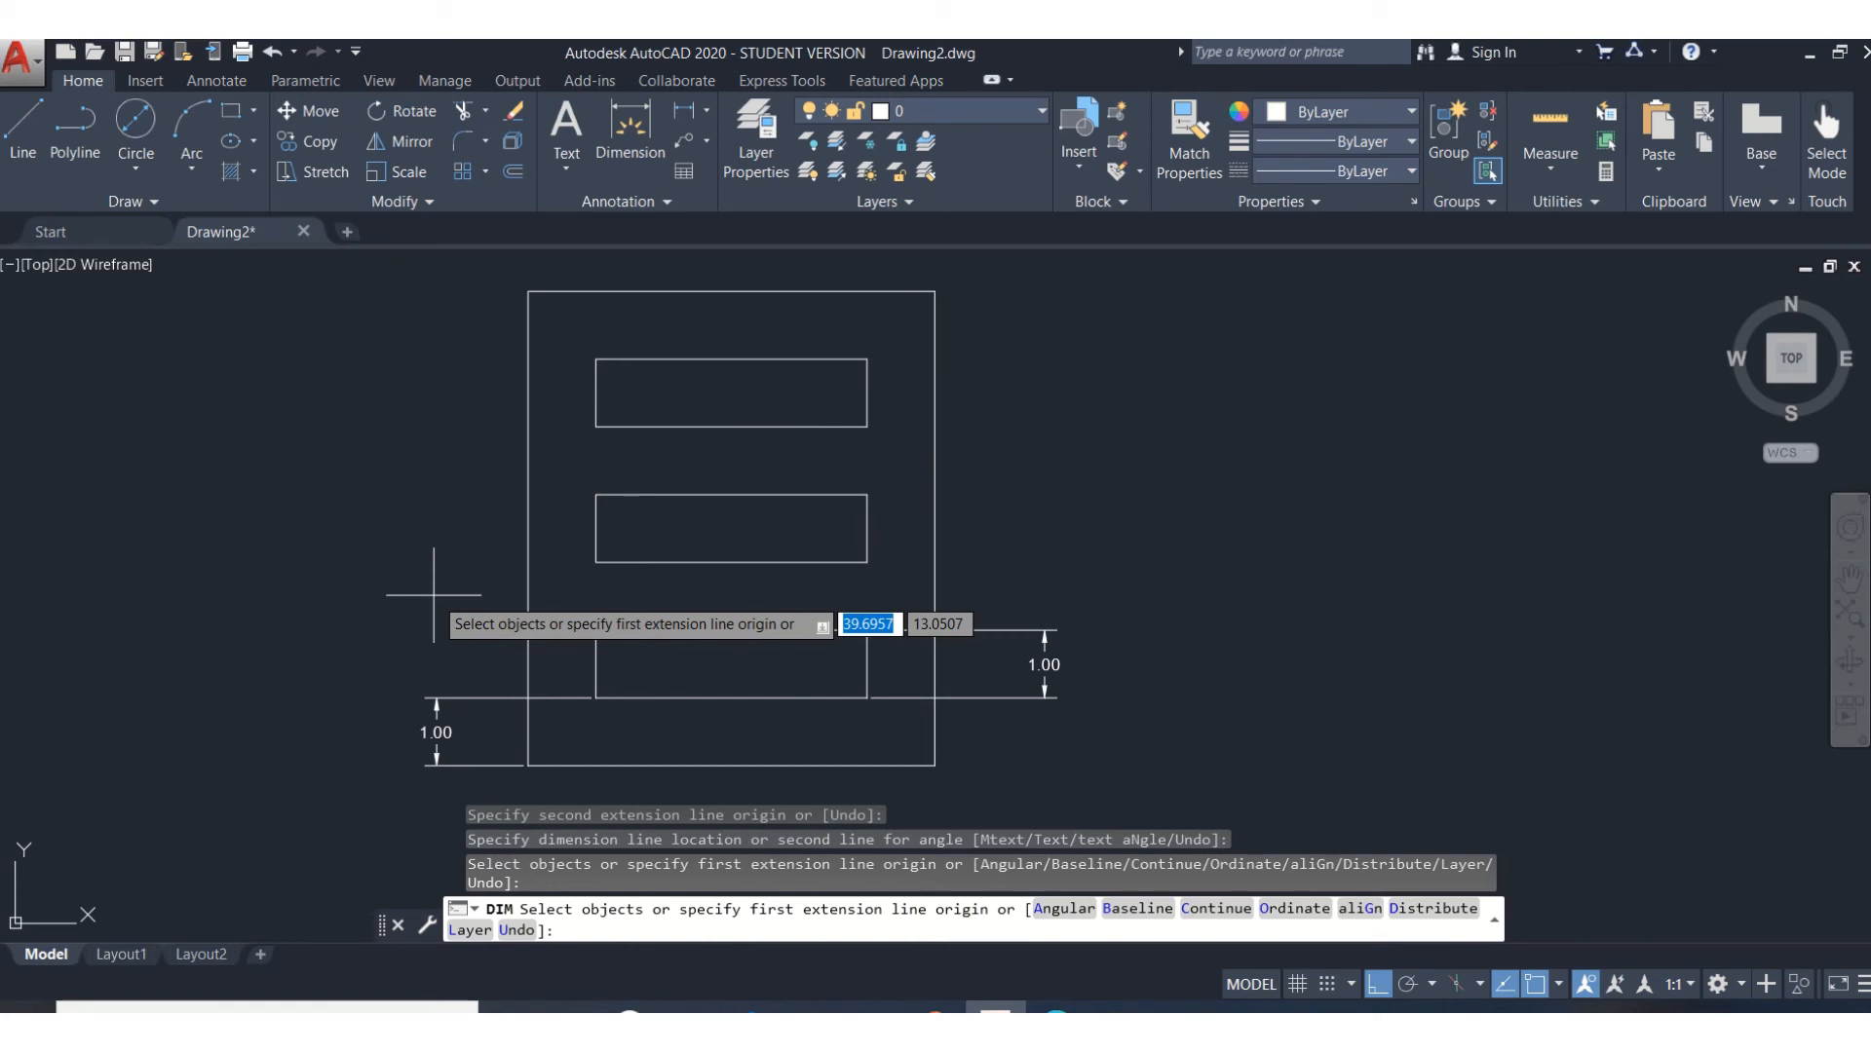
Leave the Dimension command and undo both vertical dimensions
middle_drag(689, 581, 689, 610)
key(Return)
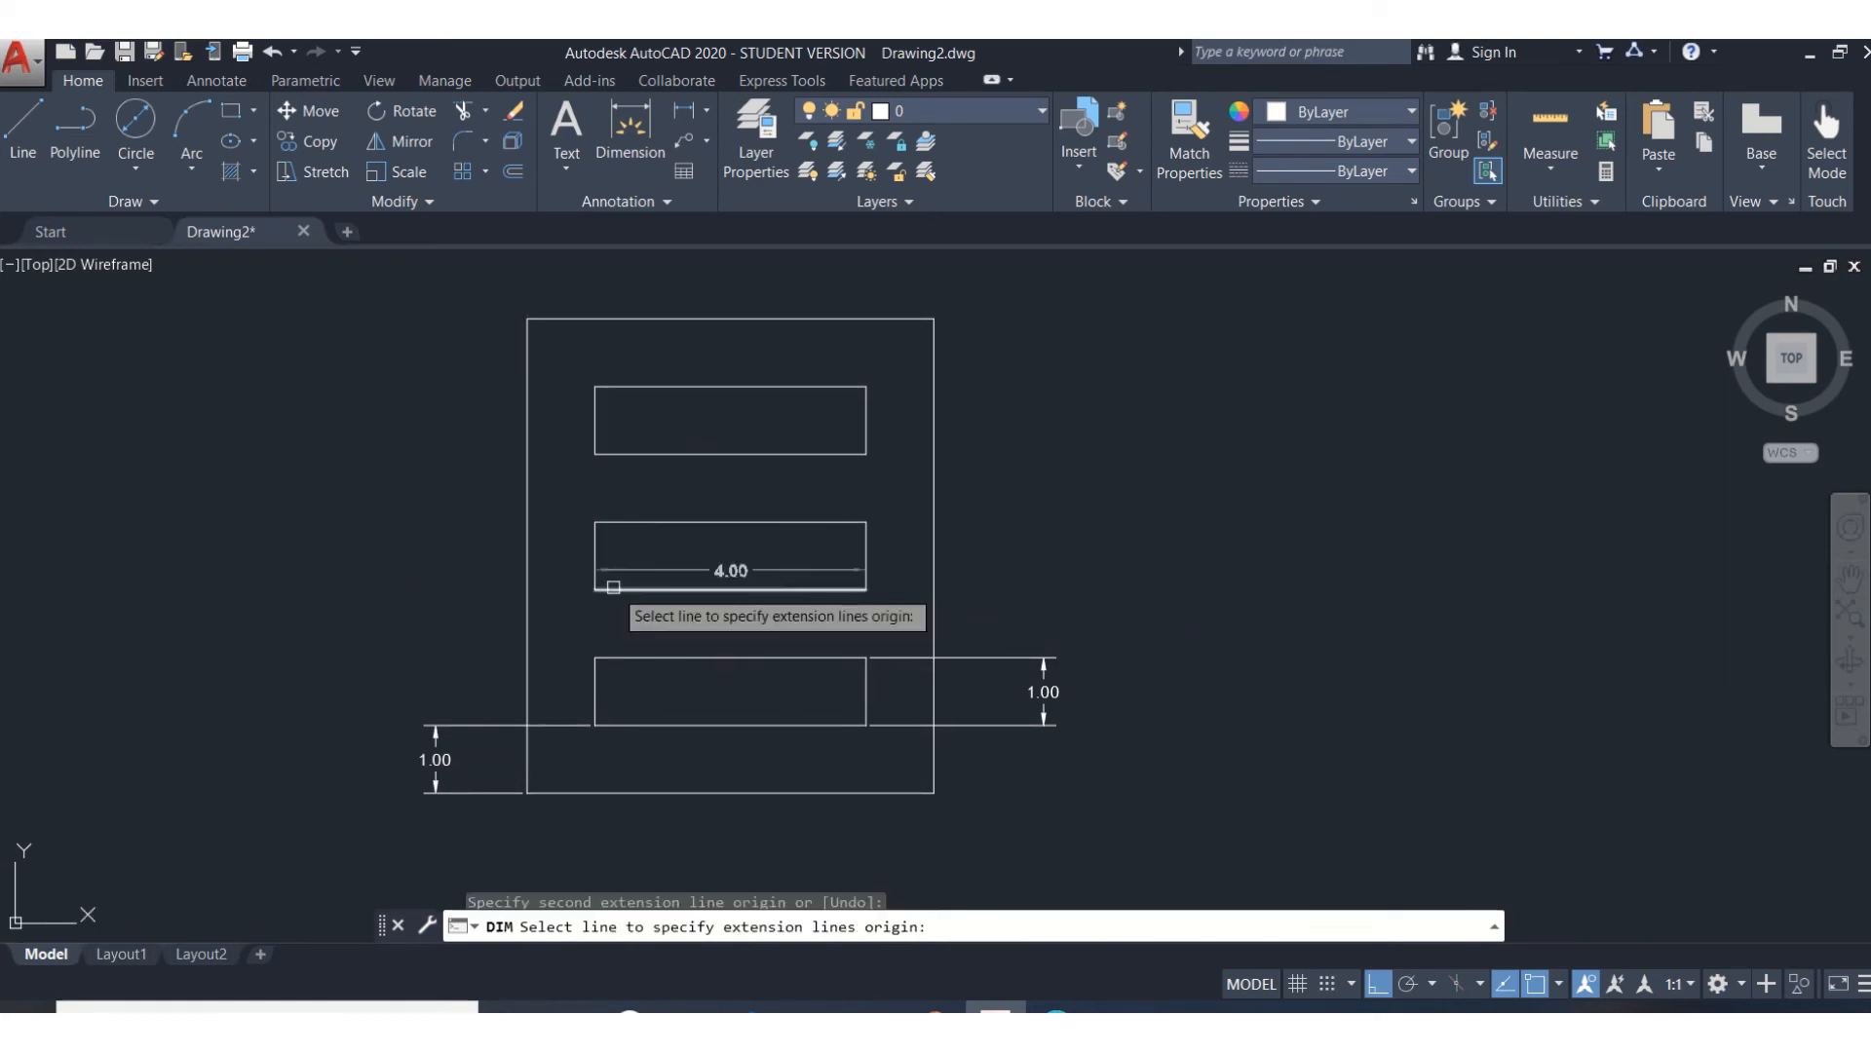
key(Escape)
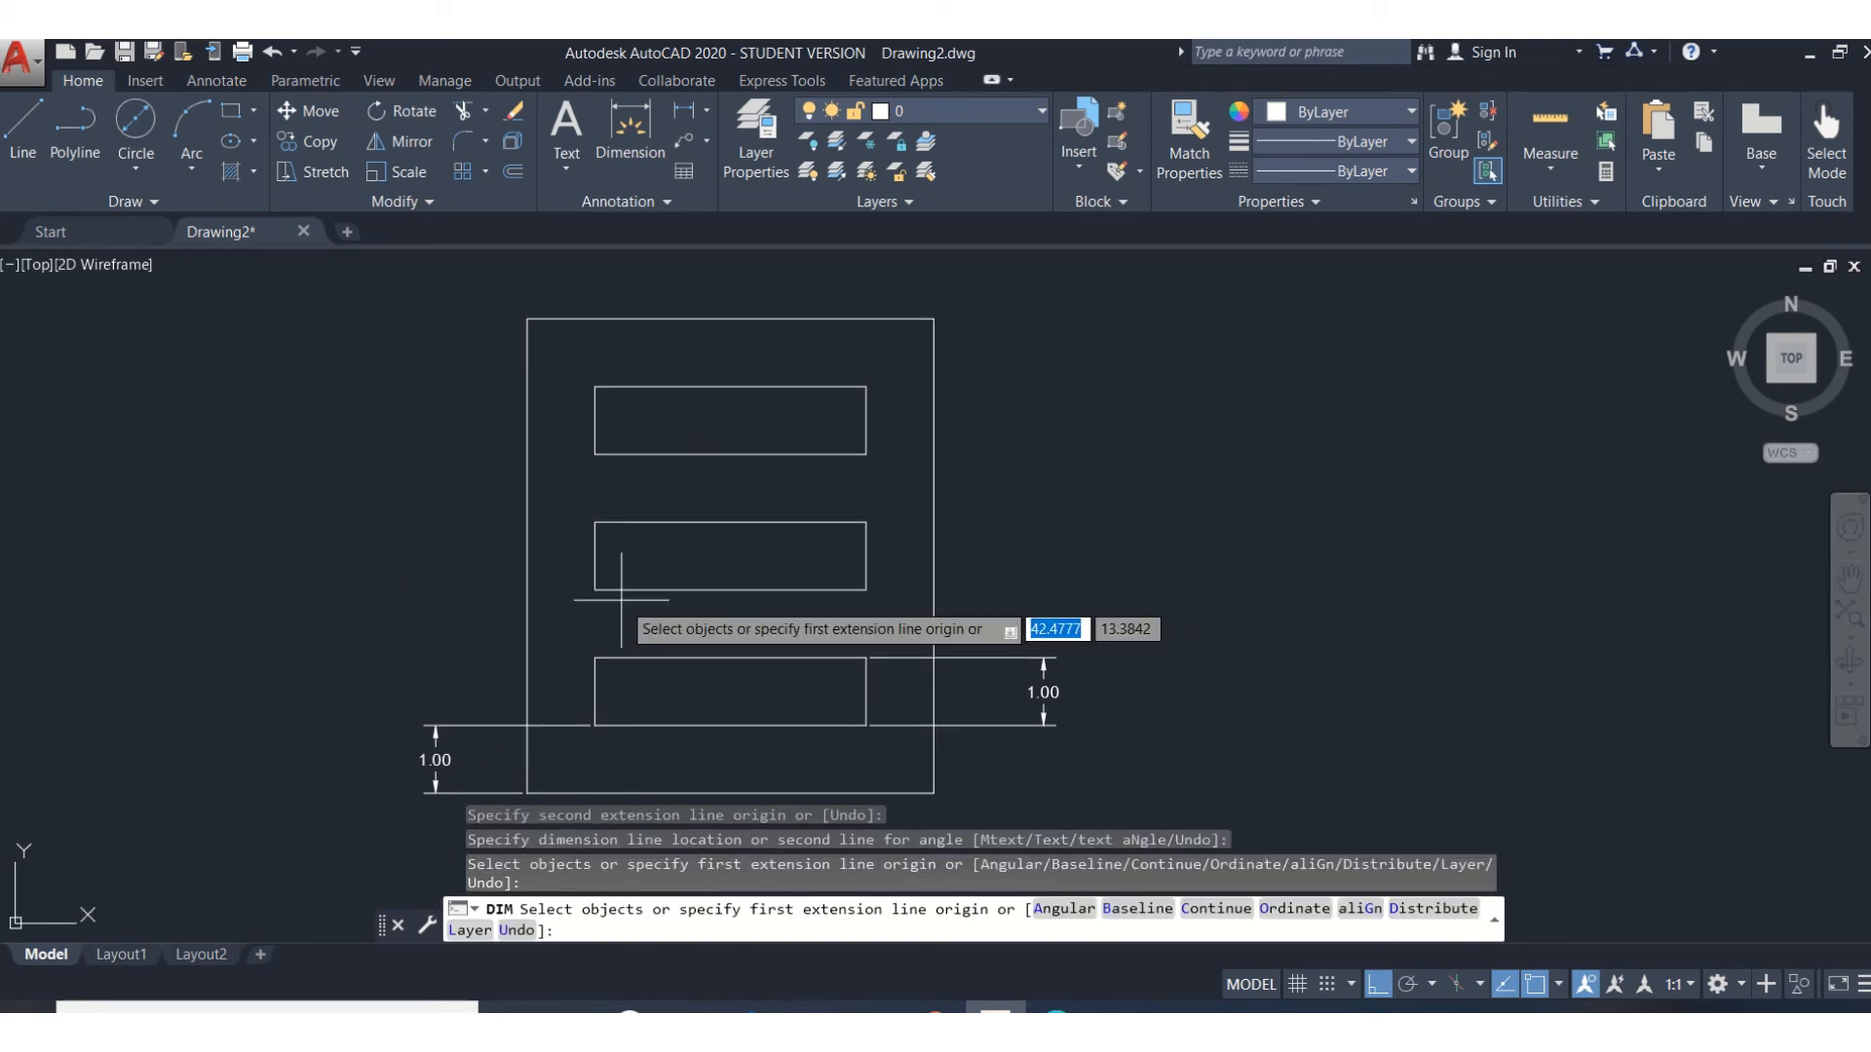
click(273, 52)
middle_drag(726, 400, 1019, 389)
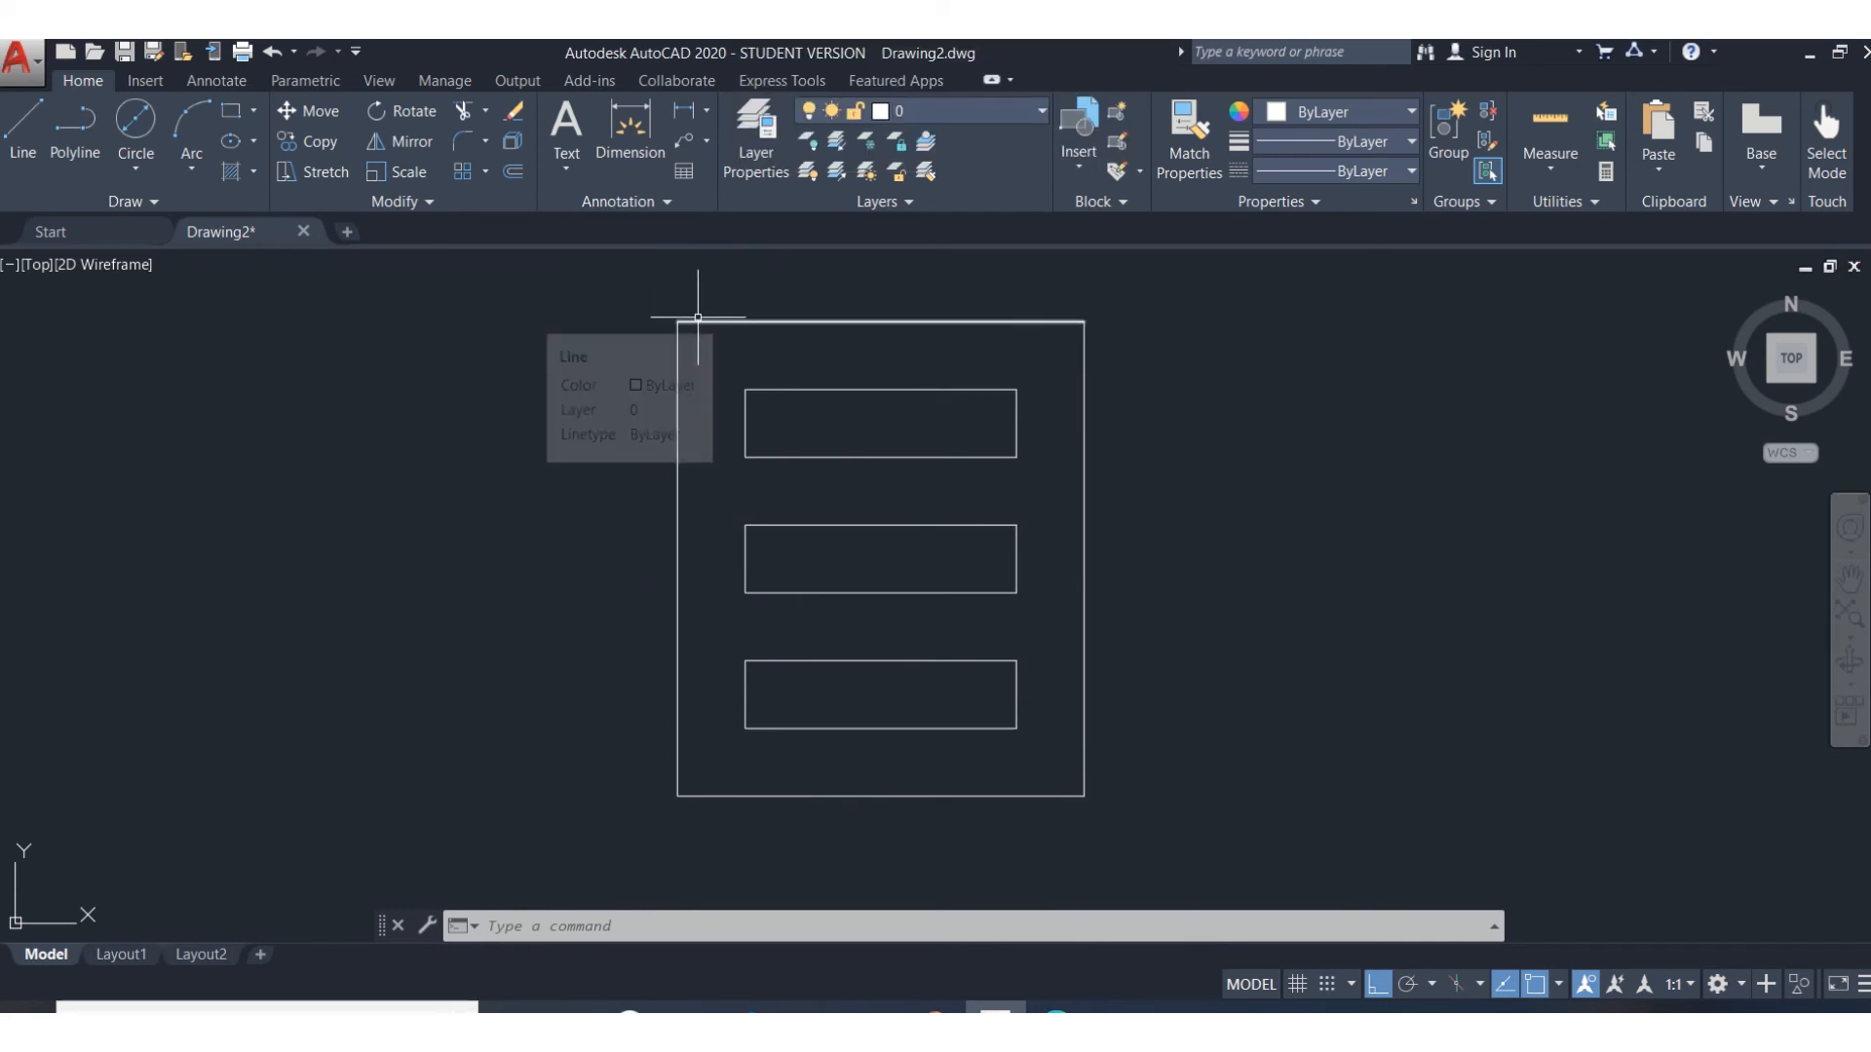
Try to fillet the outer rectangle's upper-left corner between its left and upper lines without setting a radius
click(466, 144)
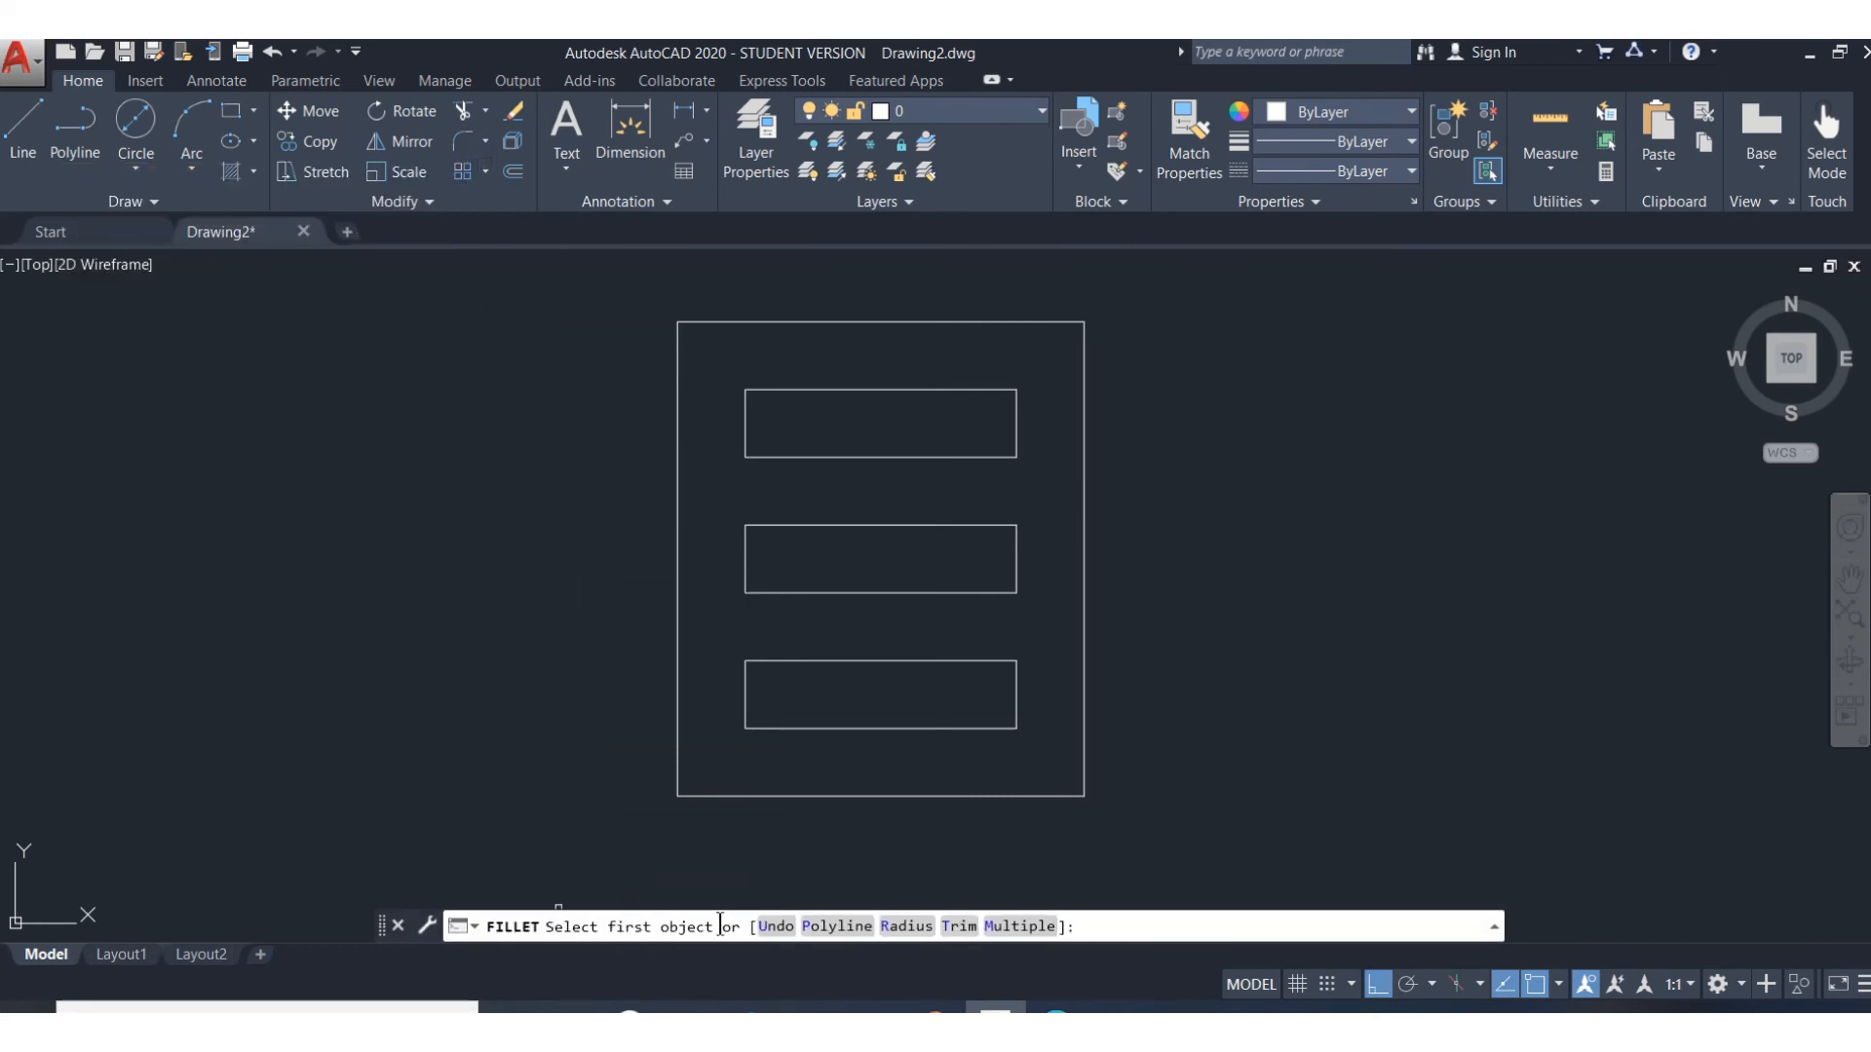
scroll(713, 380, down, 1)
scroll(716, 388, up, 4)
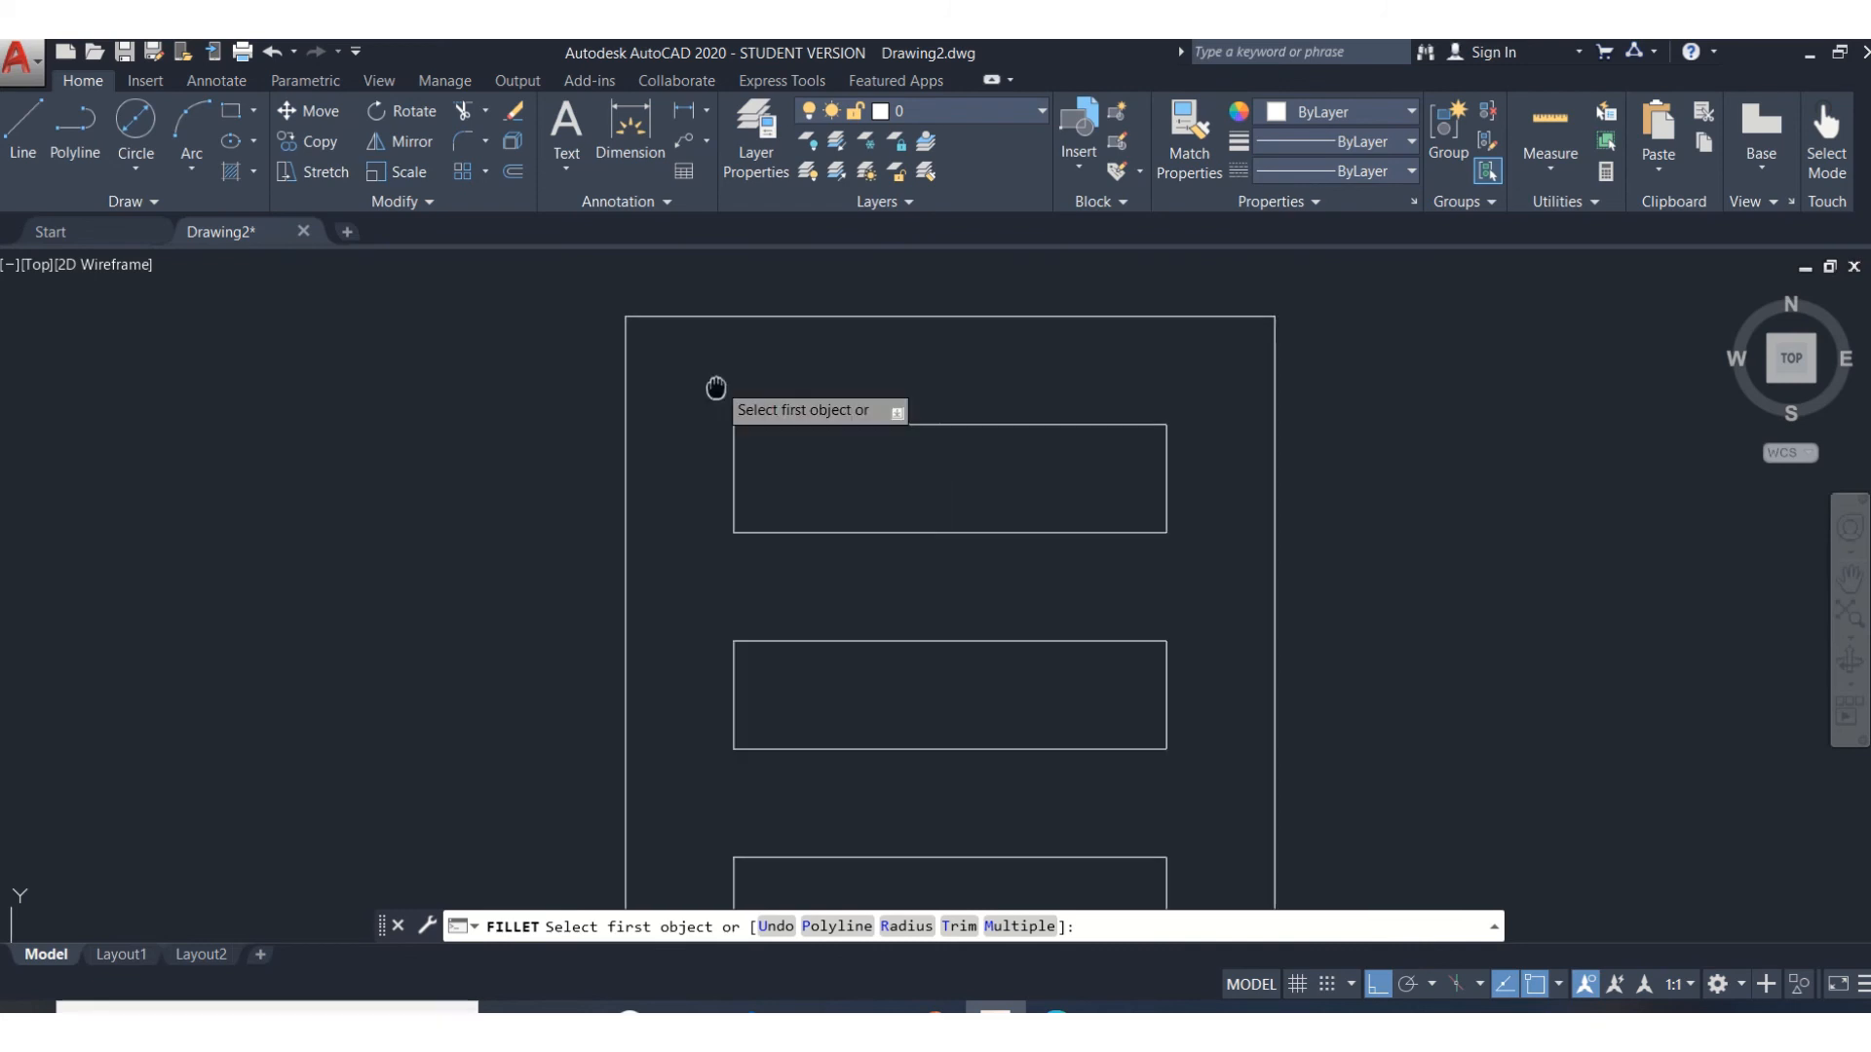
middle_drag(715, 388, 728, 471)
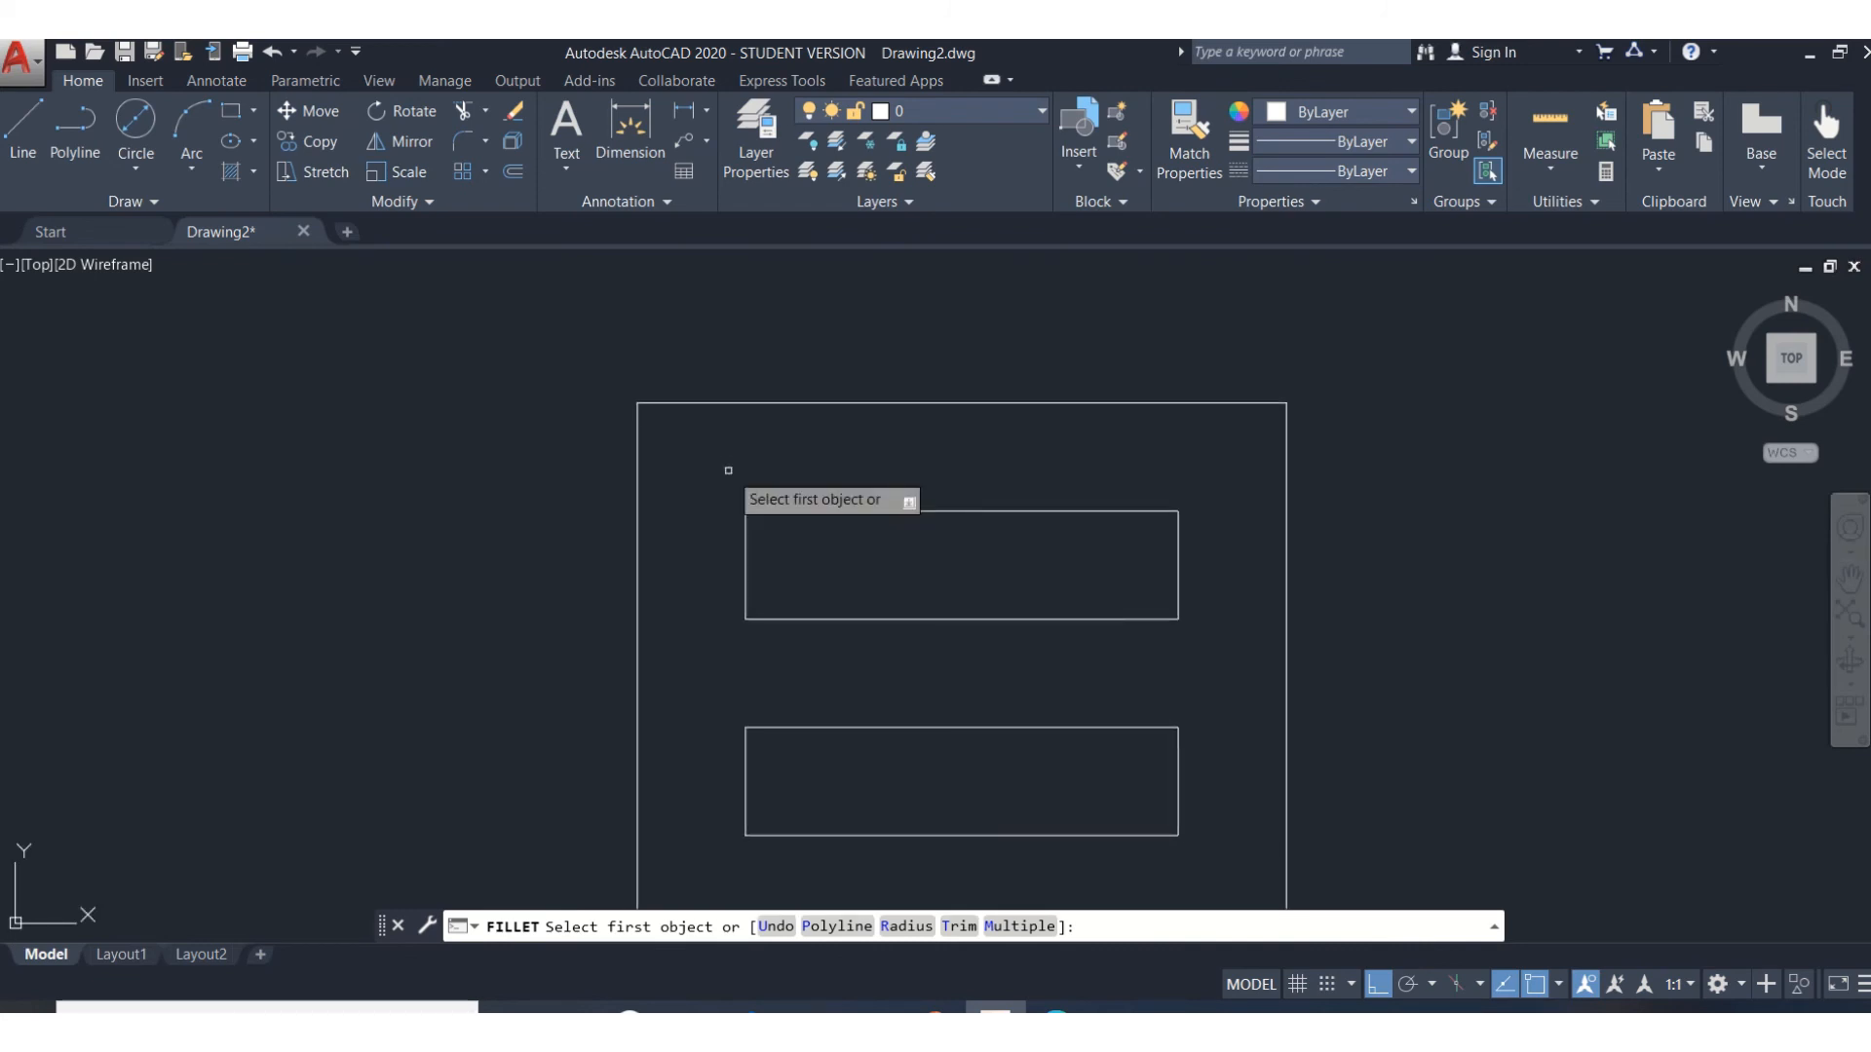
click(638, 450)
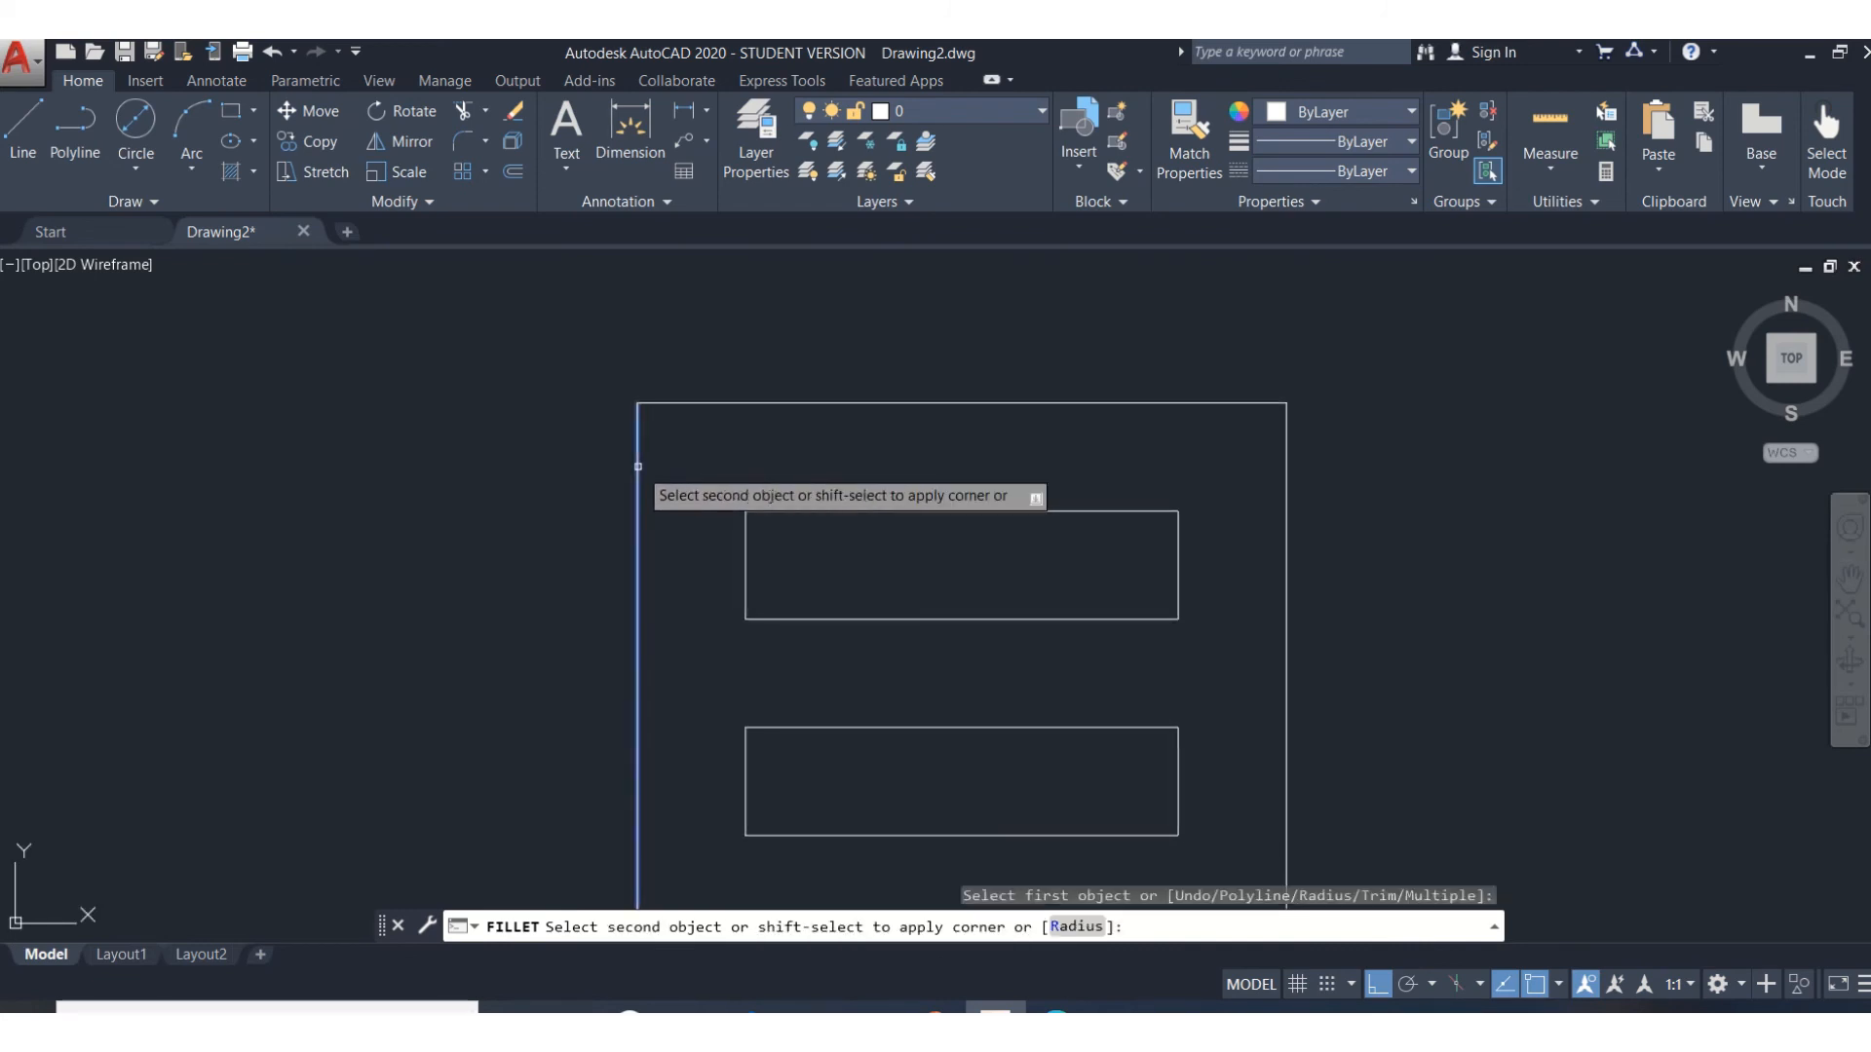
click(681, 404)
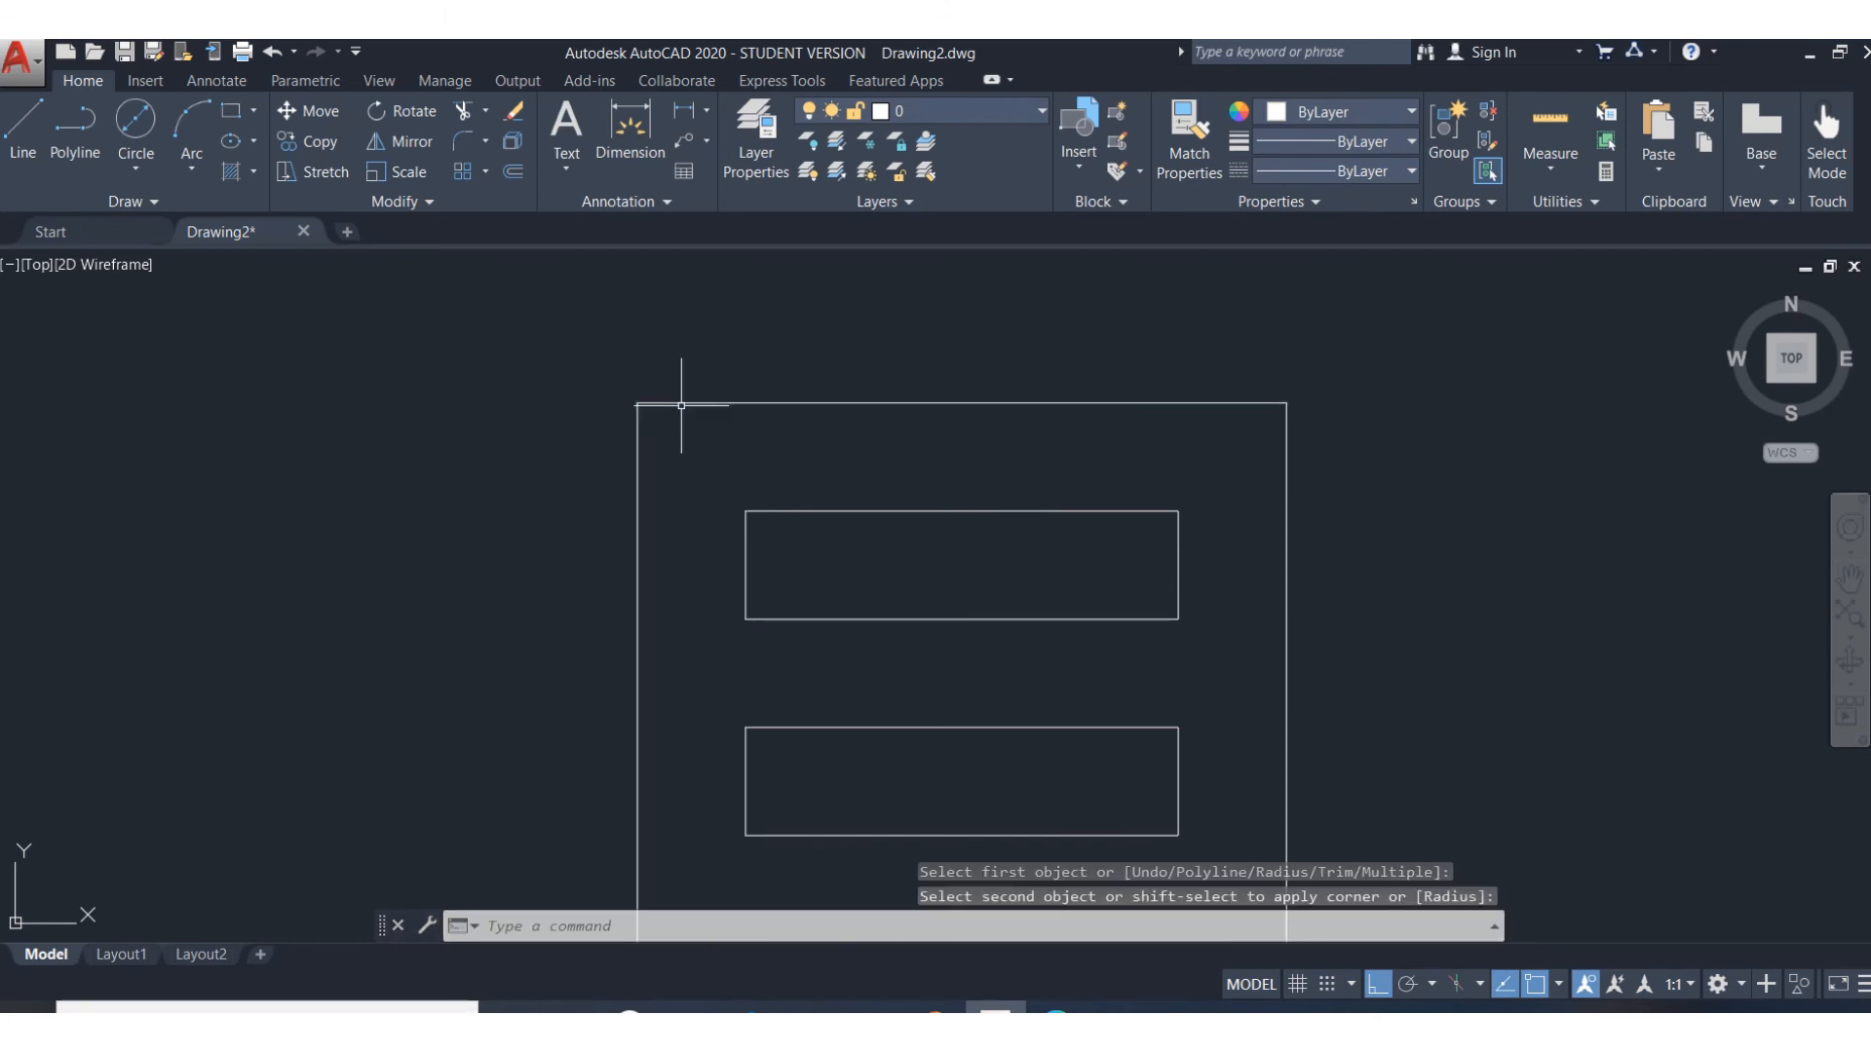
key(Return)
scroll(787, 673, down, 2)
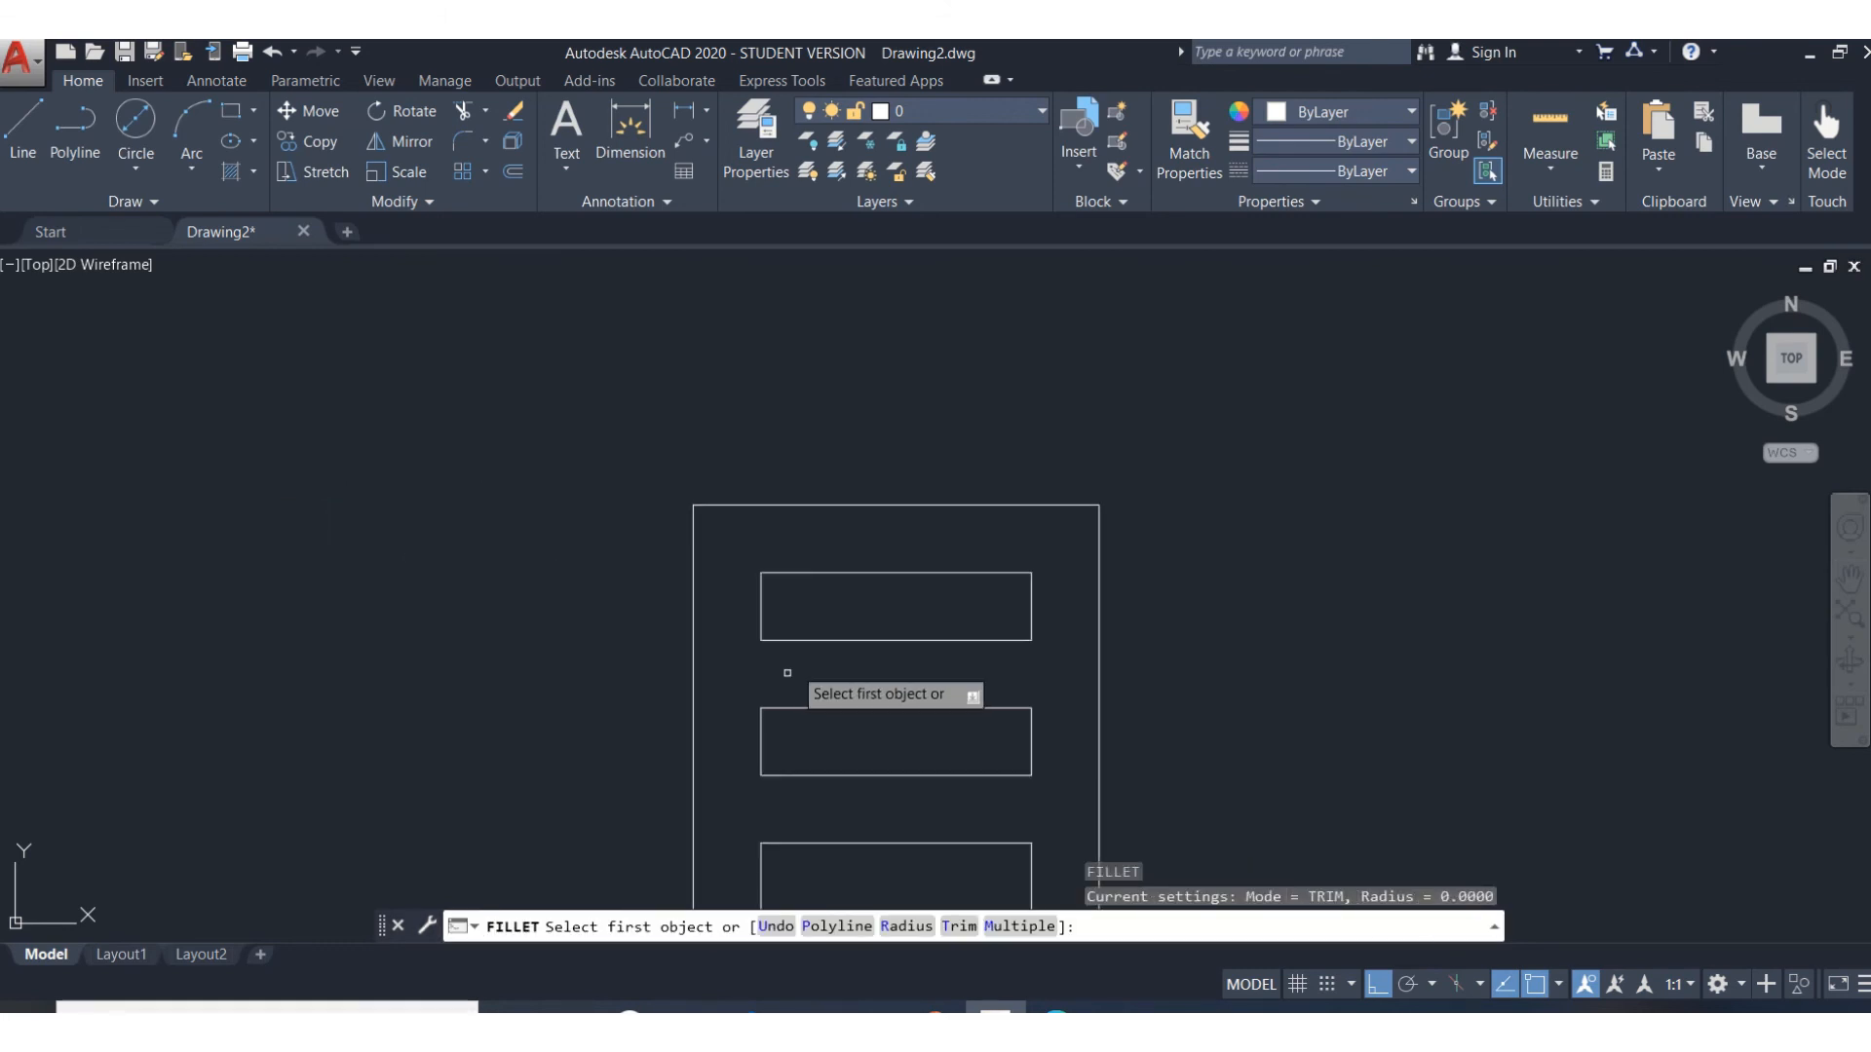
scroll(811, 643, up, 1)
scroll(814, 642, down, 2)
middle_drag(899, 672, 823, 566)
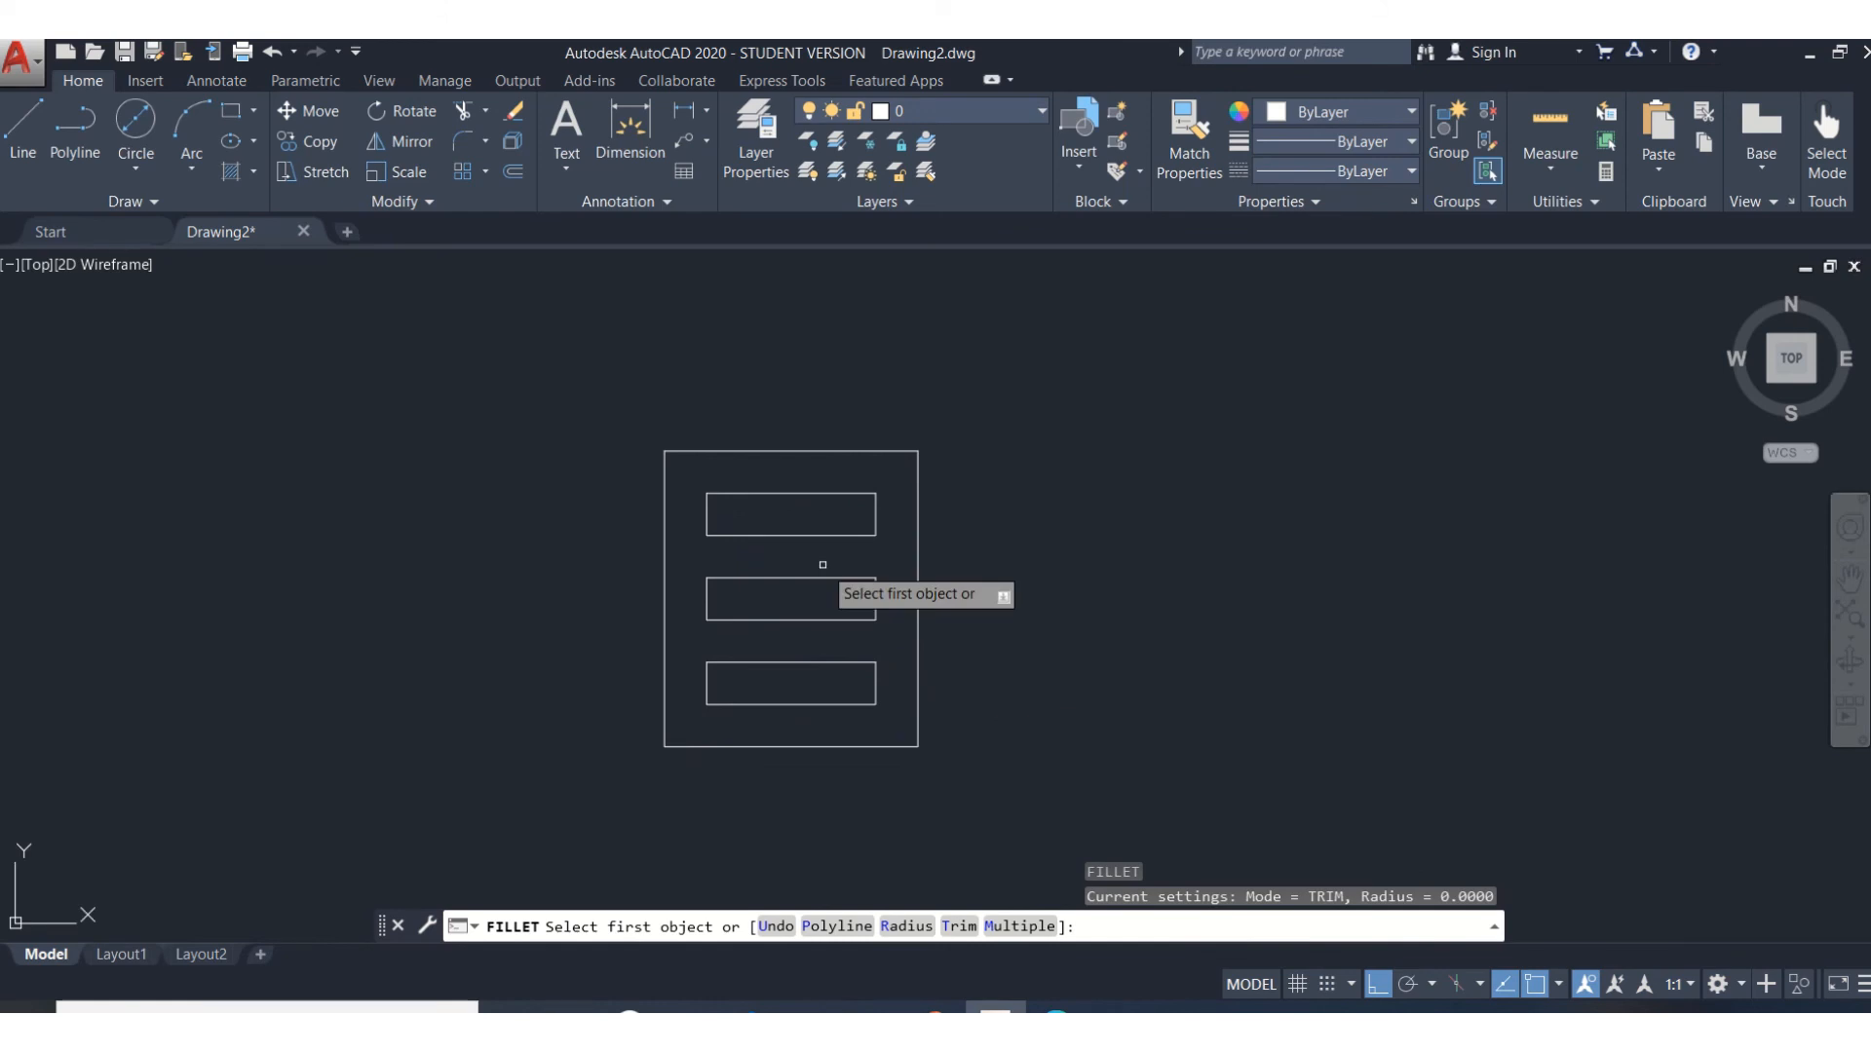
scroll(822, 564, up, 2)
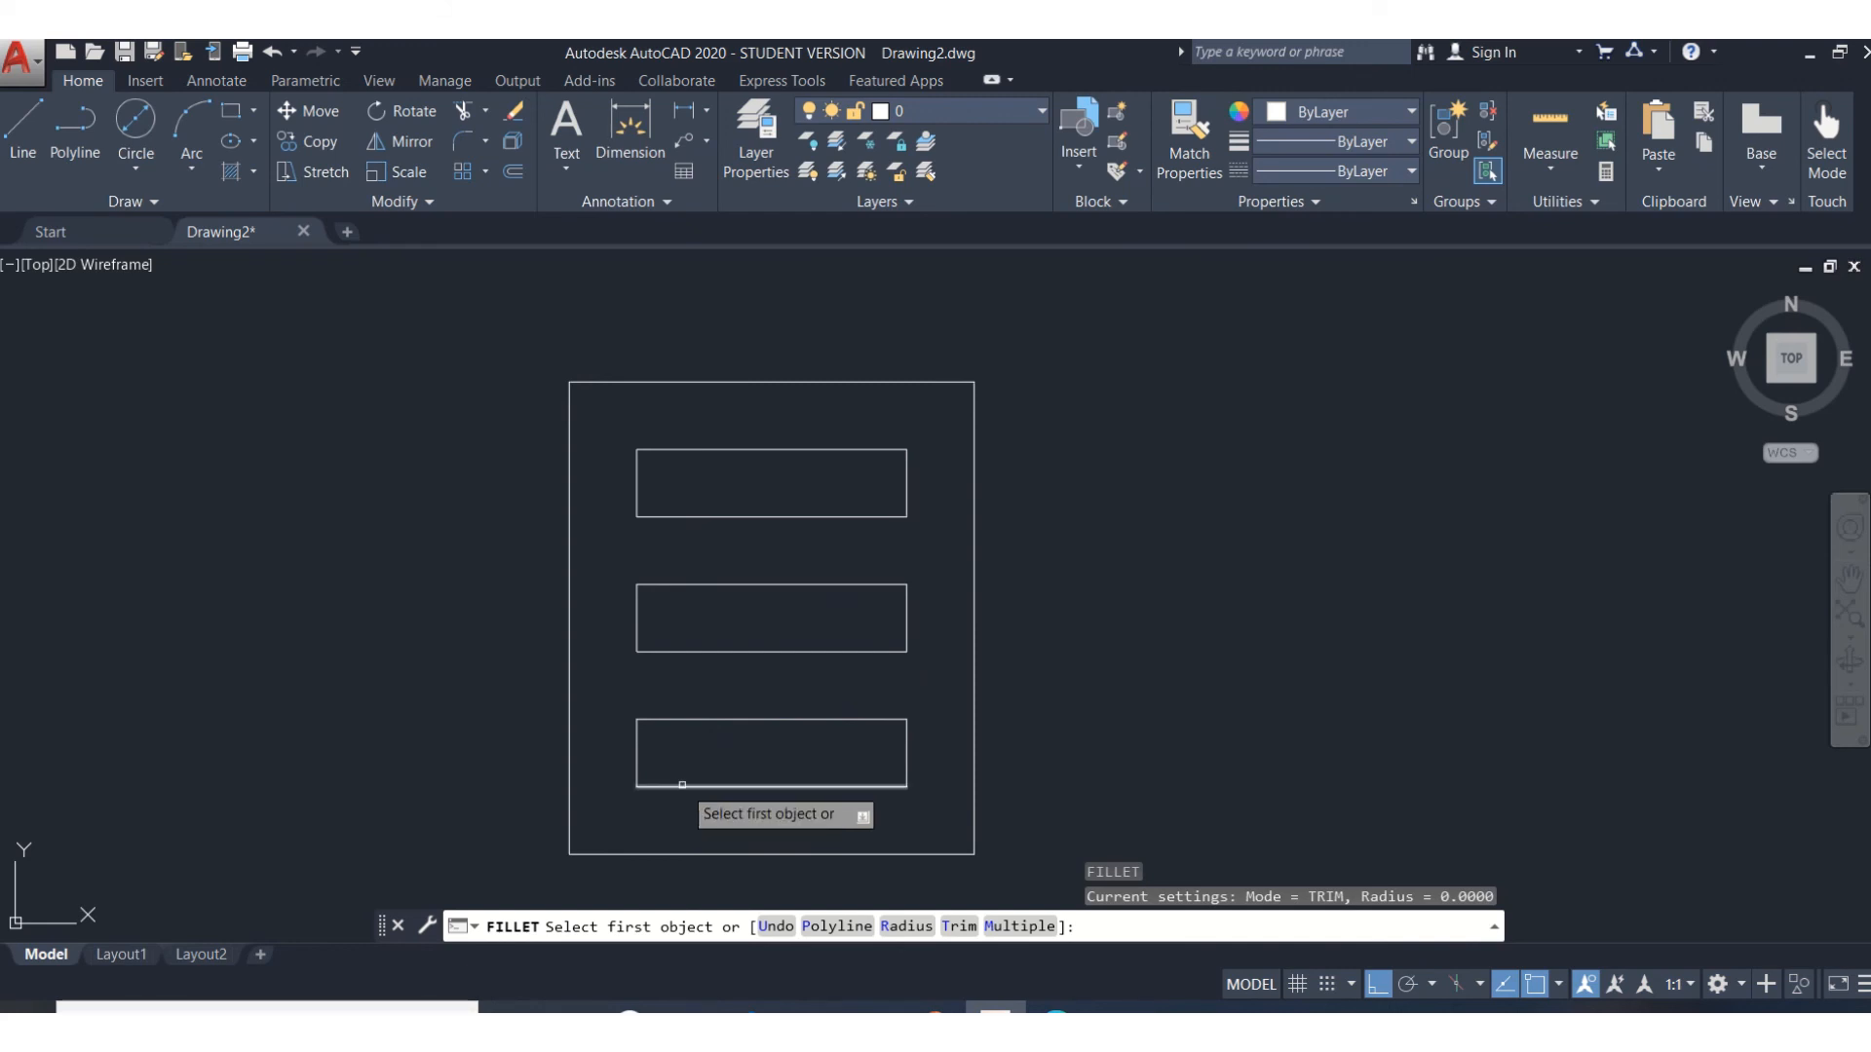
key(Escape)
key(Escape)
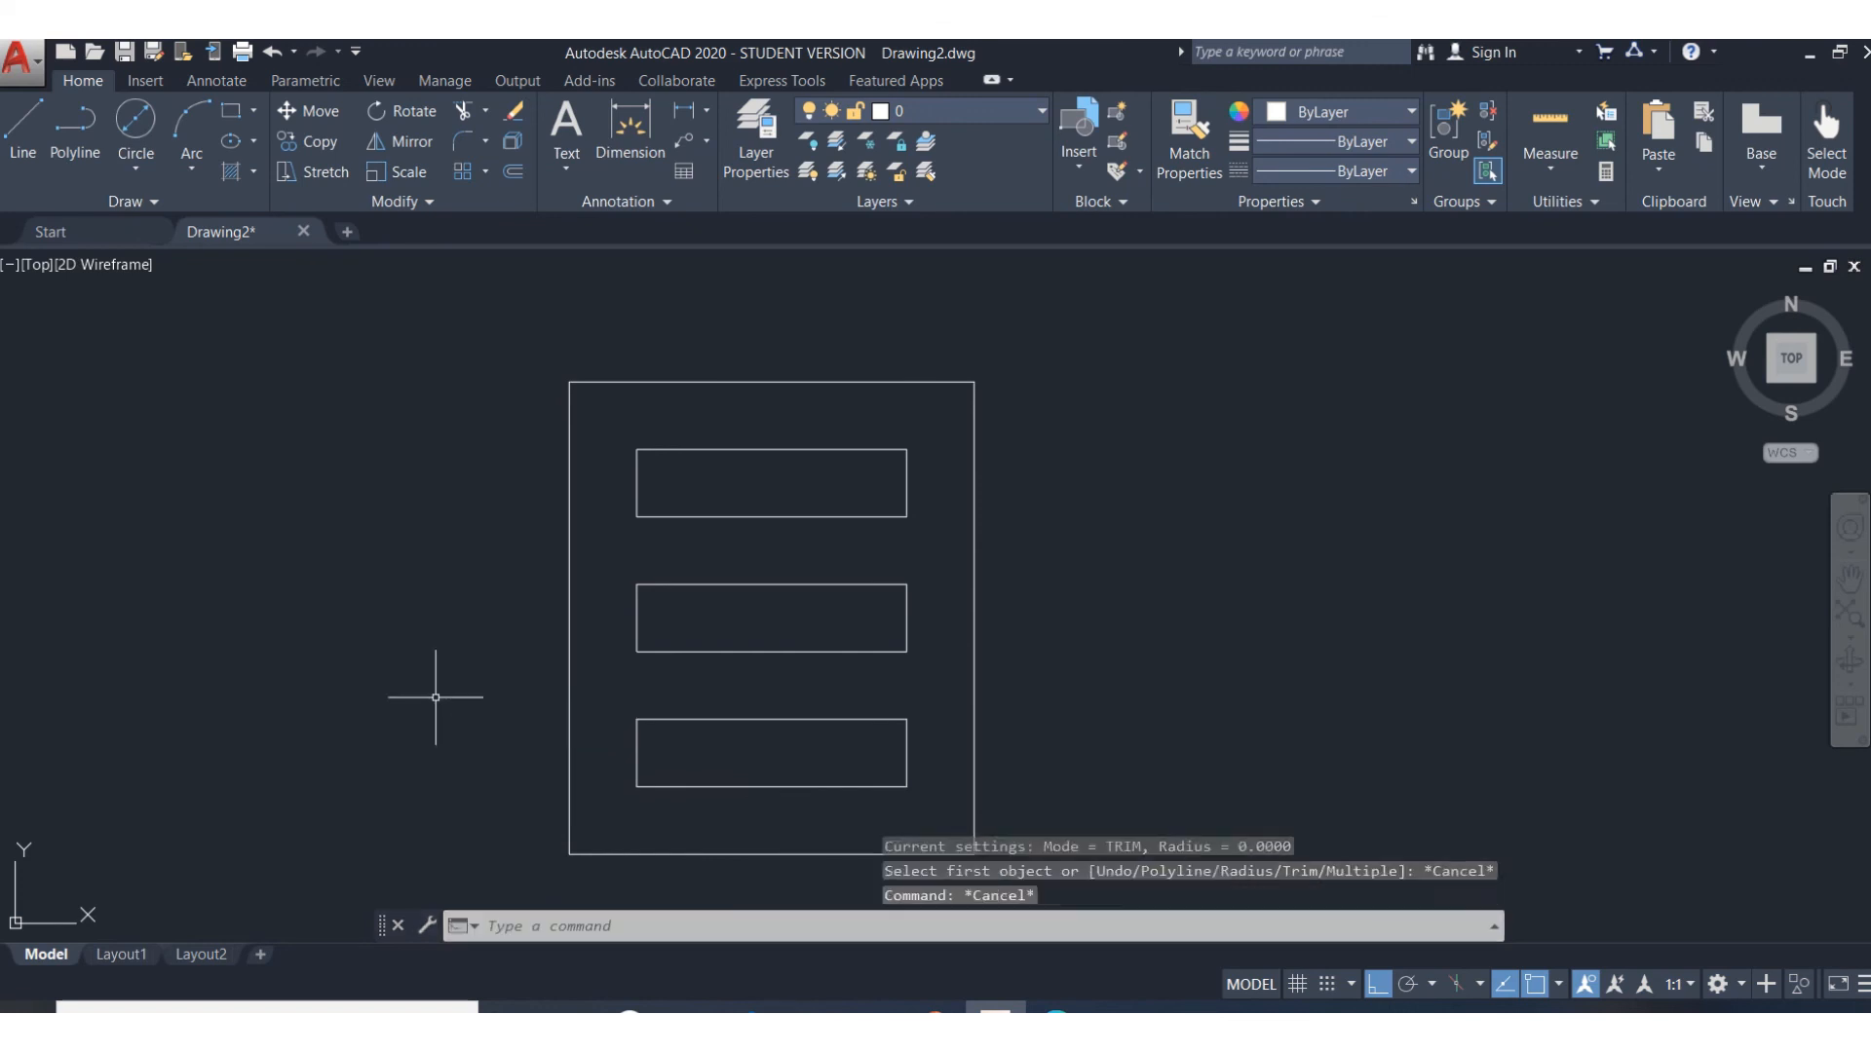
click(466, 143)
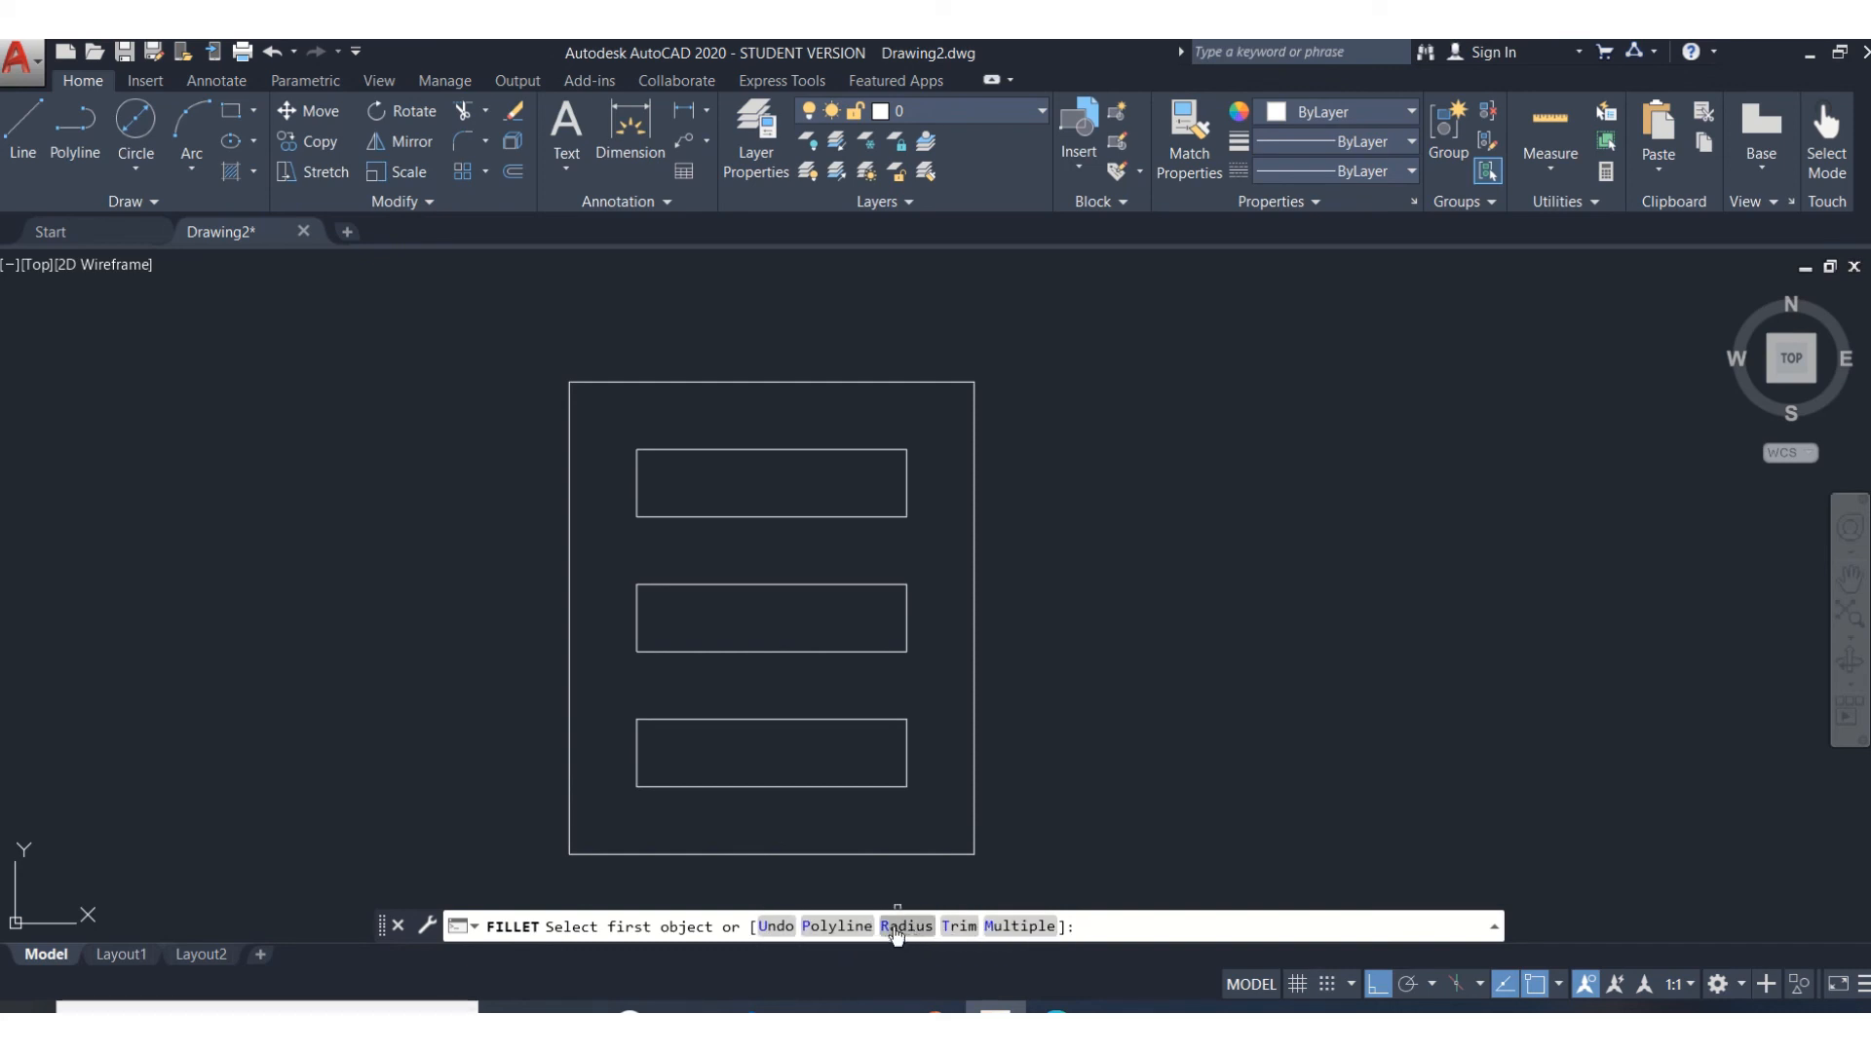
click(896, 928)
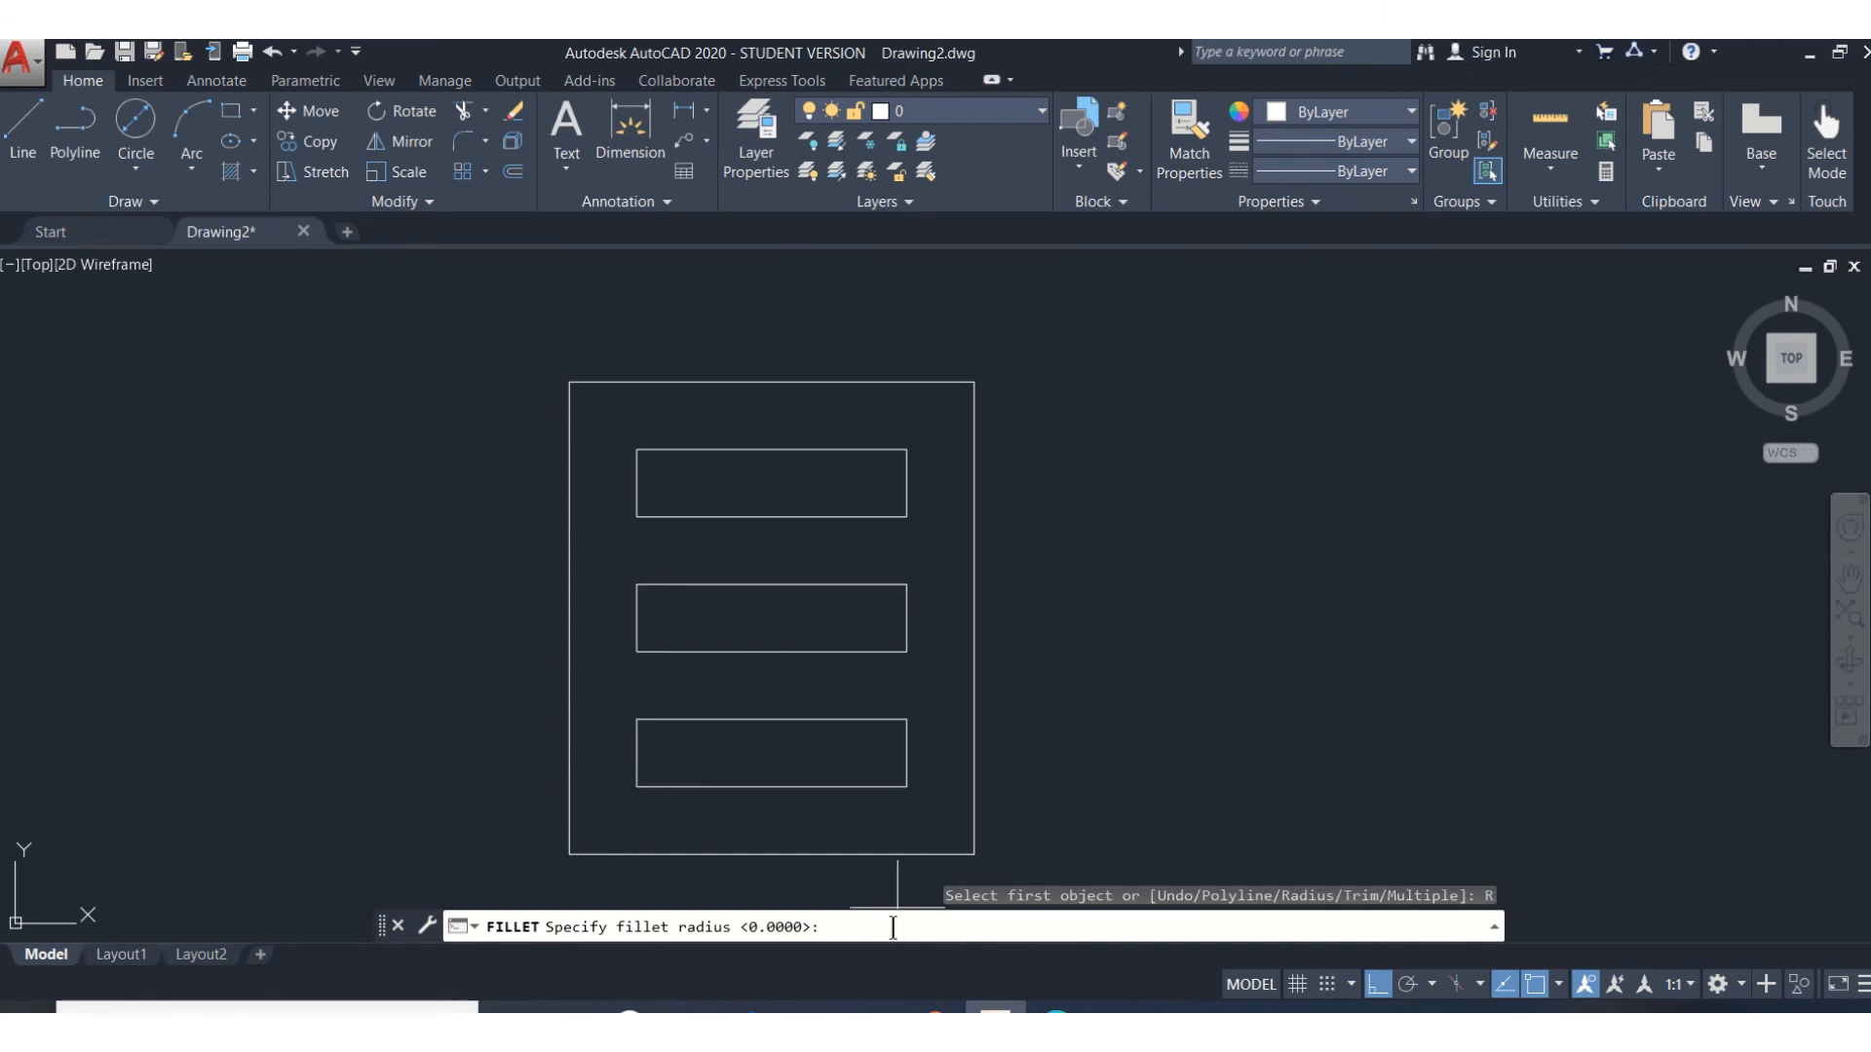
key(Escape)
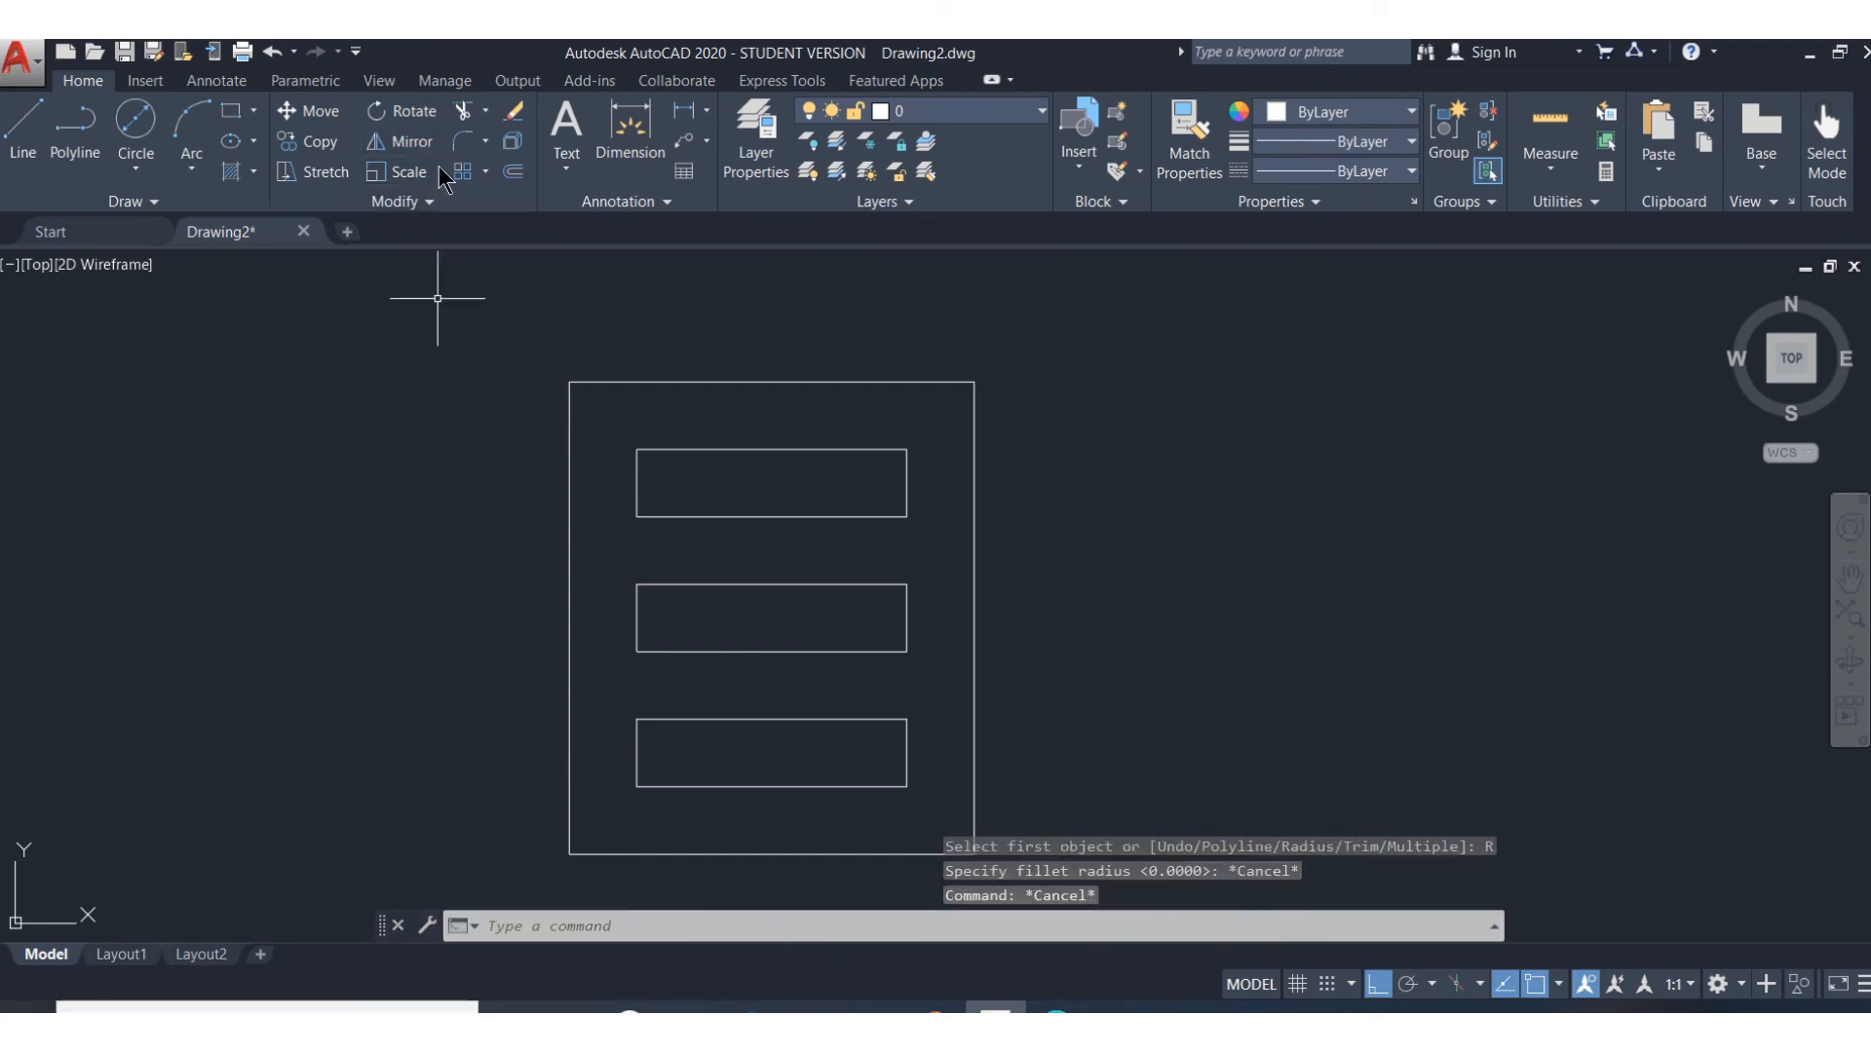
Fillet the outer rectangle's upper-left corner between its left and upper lines with a radius of 0.75
click(463, 141)
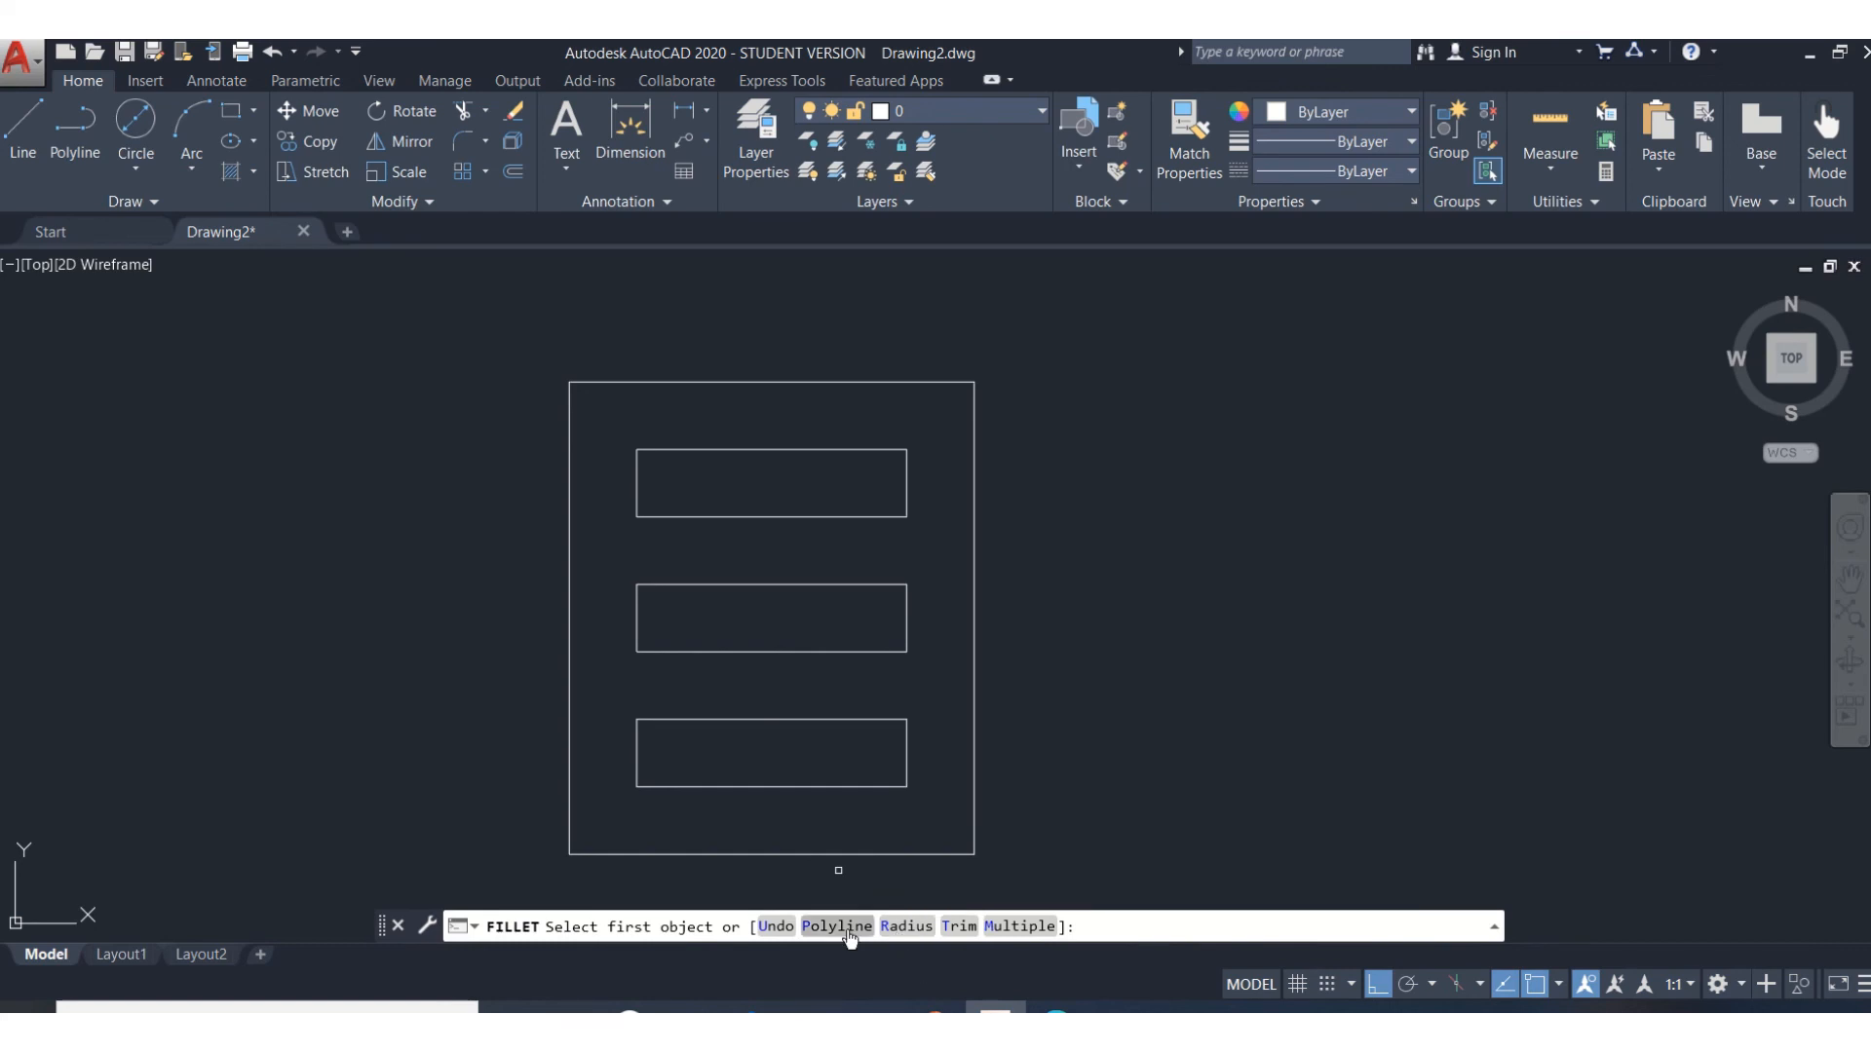
key(Return)
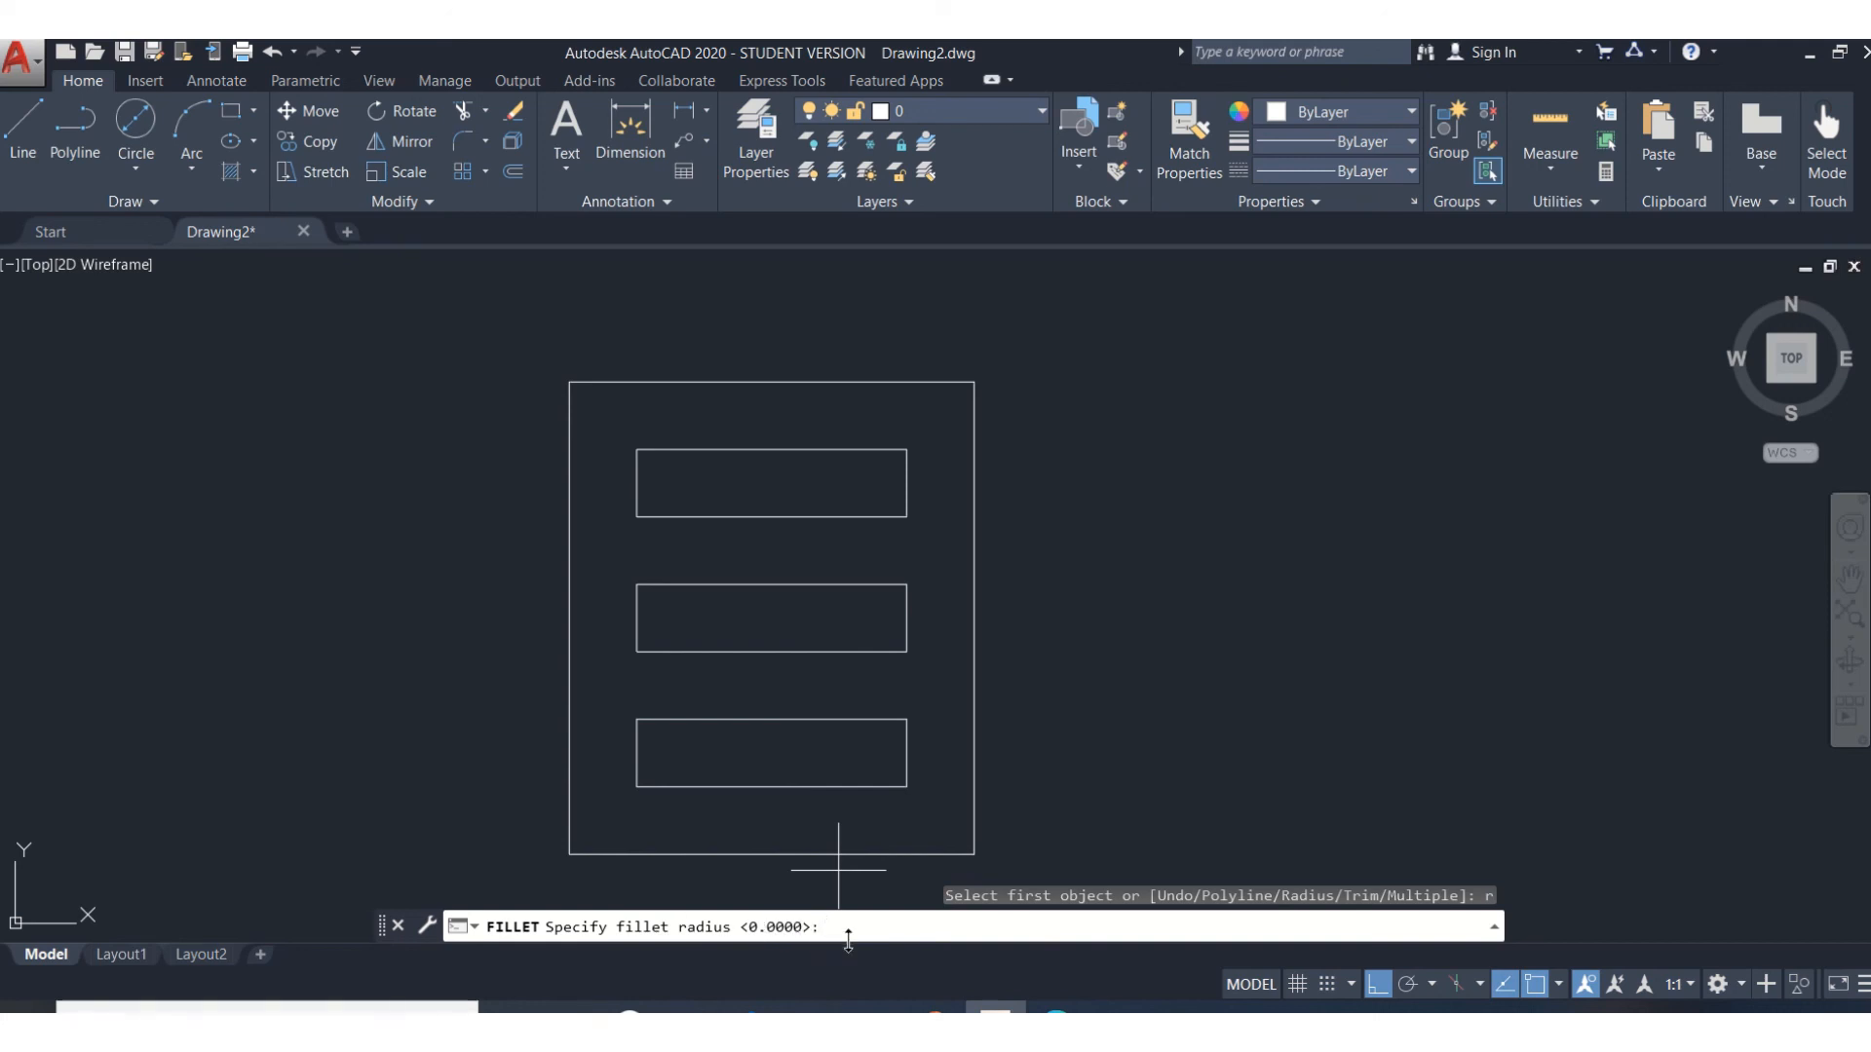
text(.75)
key(Return)
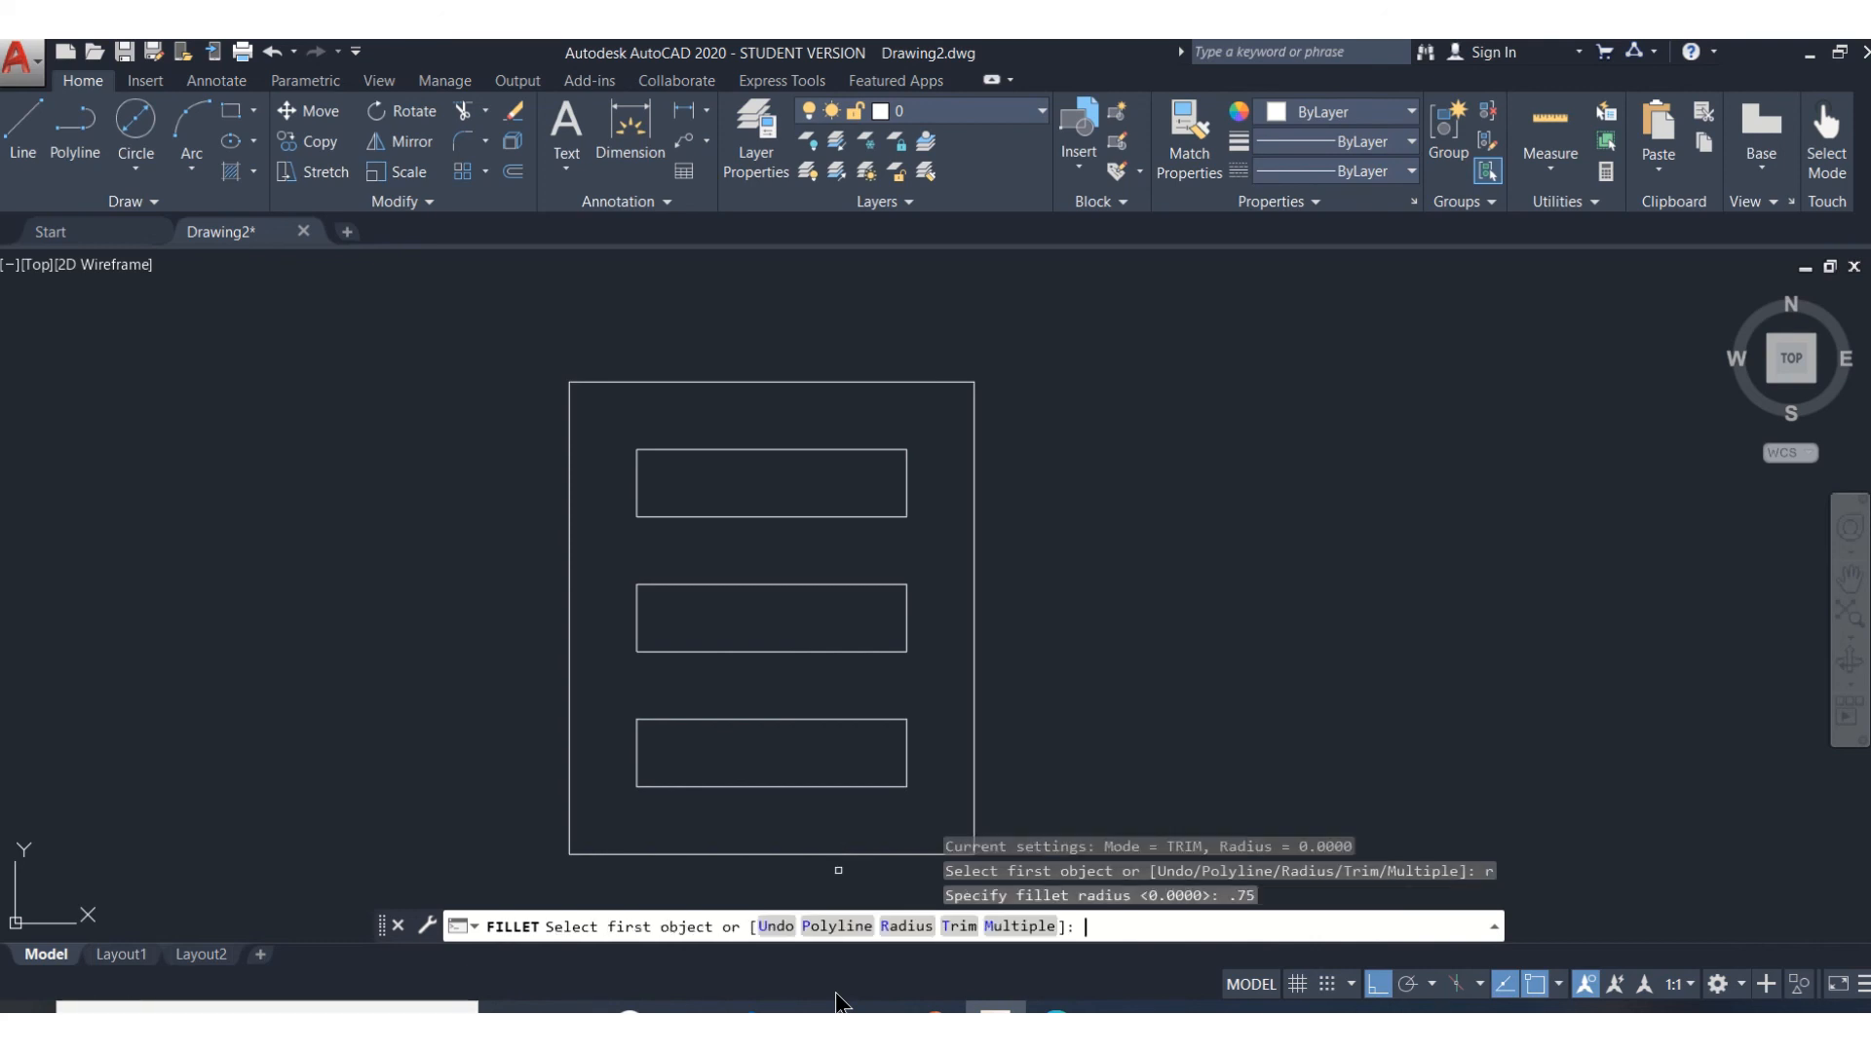
click(569, 415)
click(586, 384)
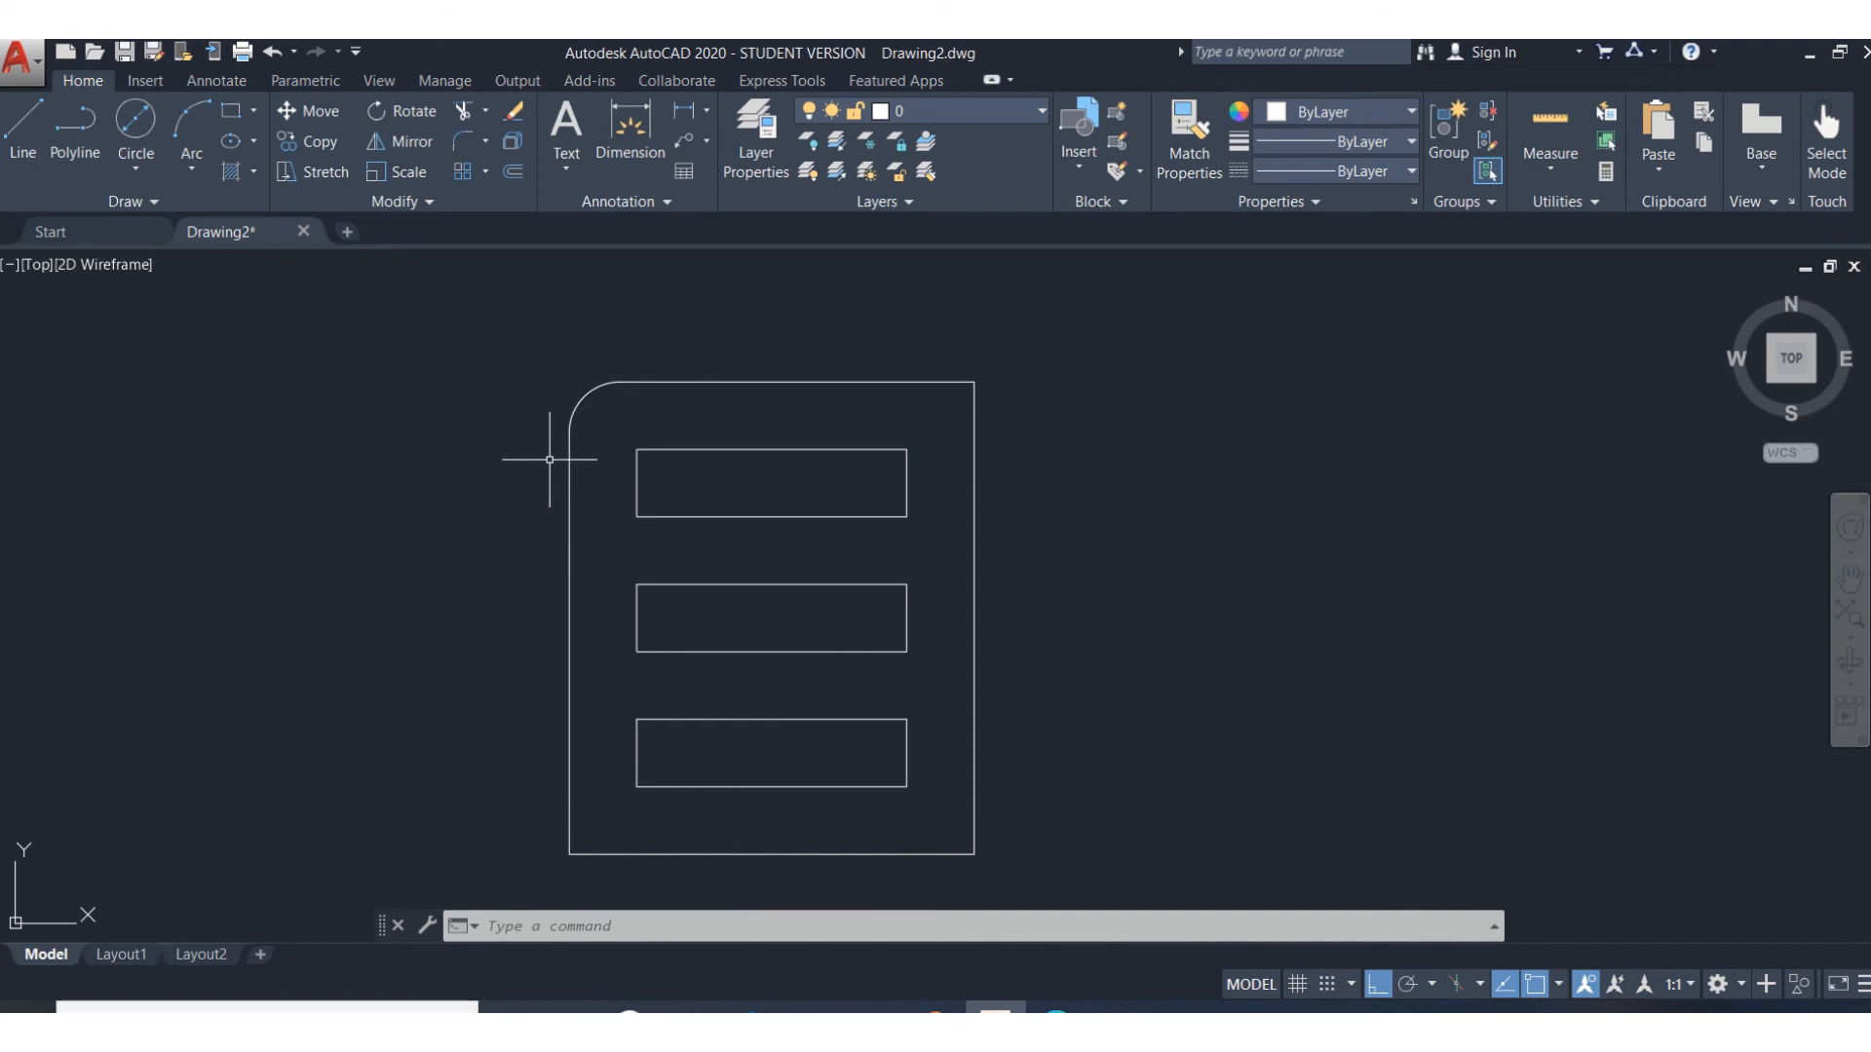
Fillet the outer rectangle's upper-right corner with the same 0.75 radius
text(f)
key(Return)
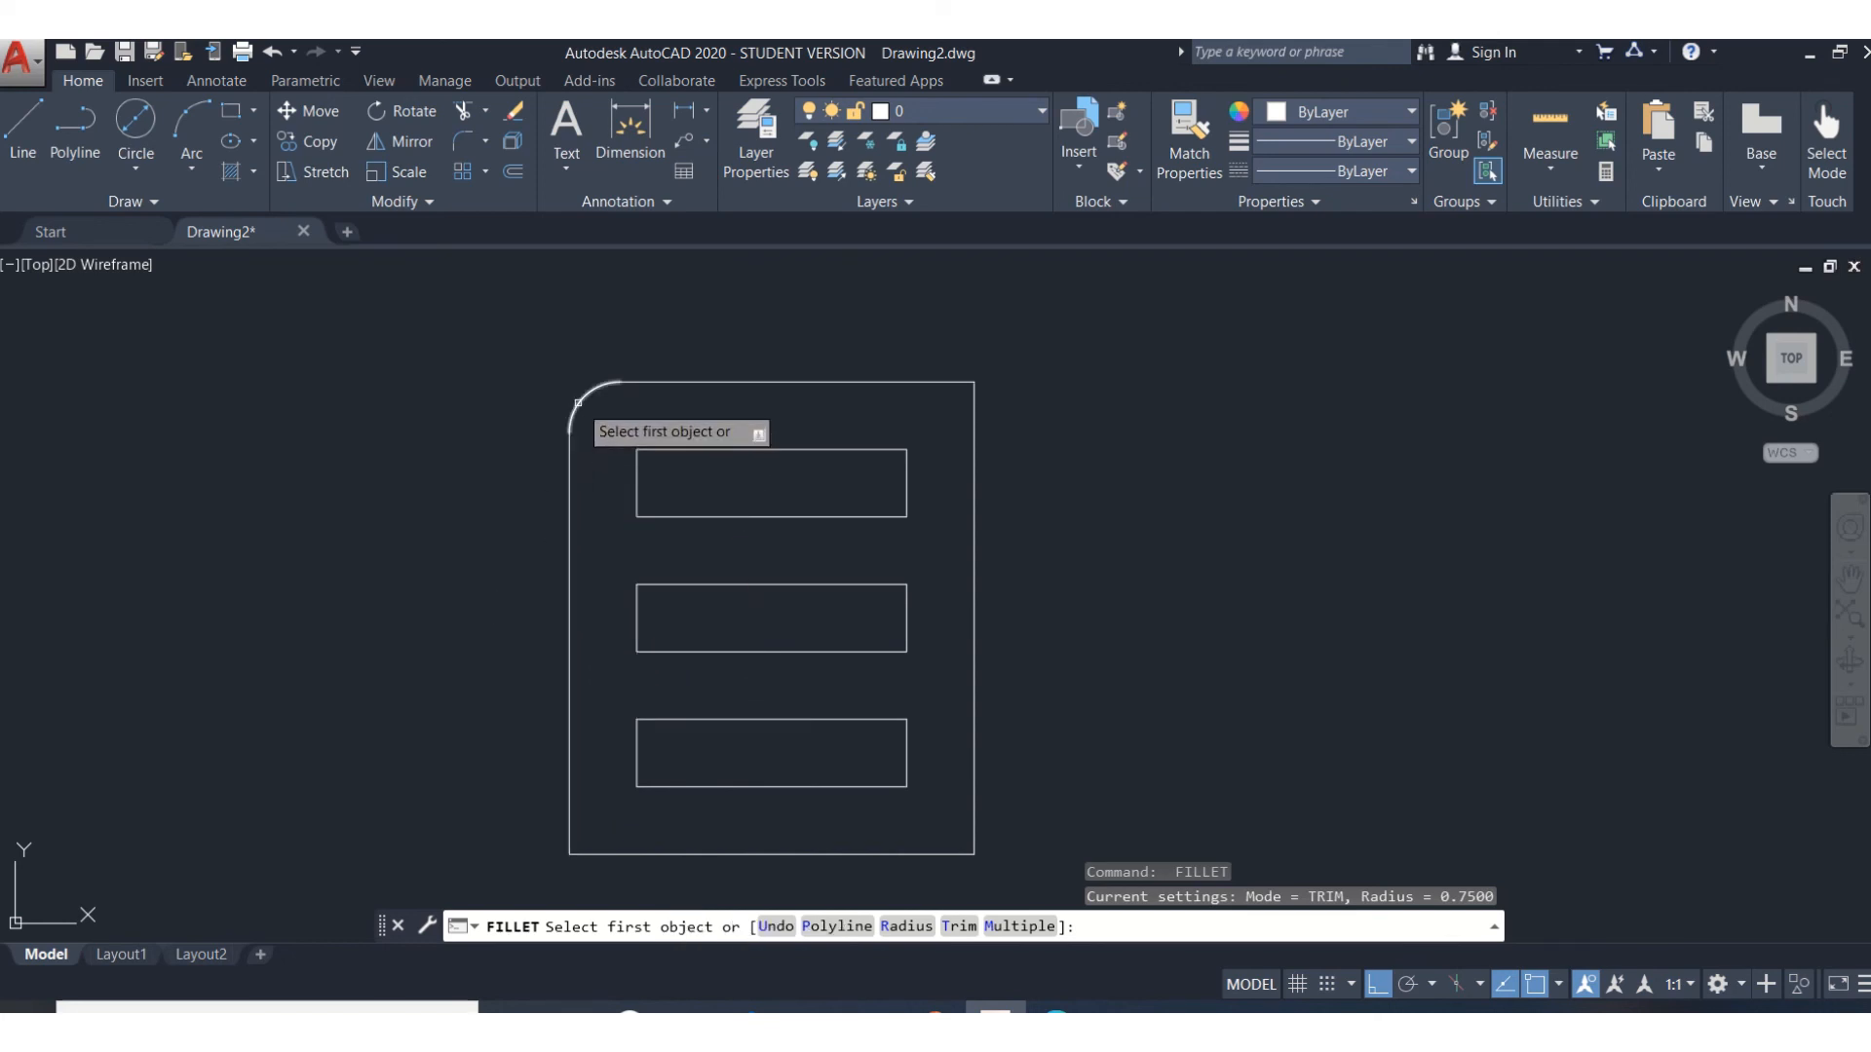
click(938, 383)
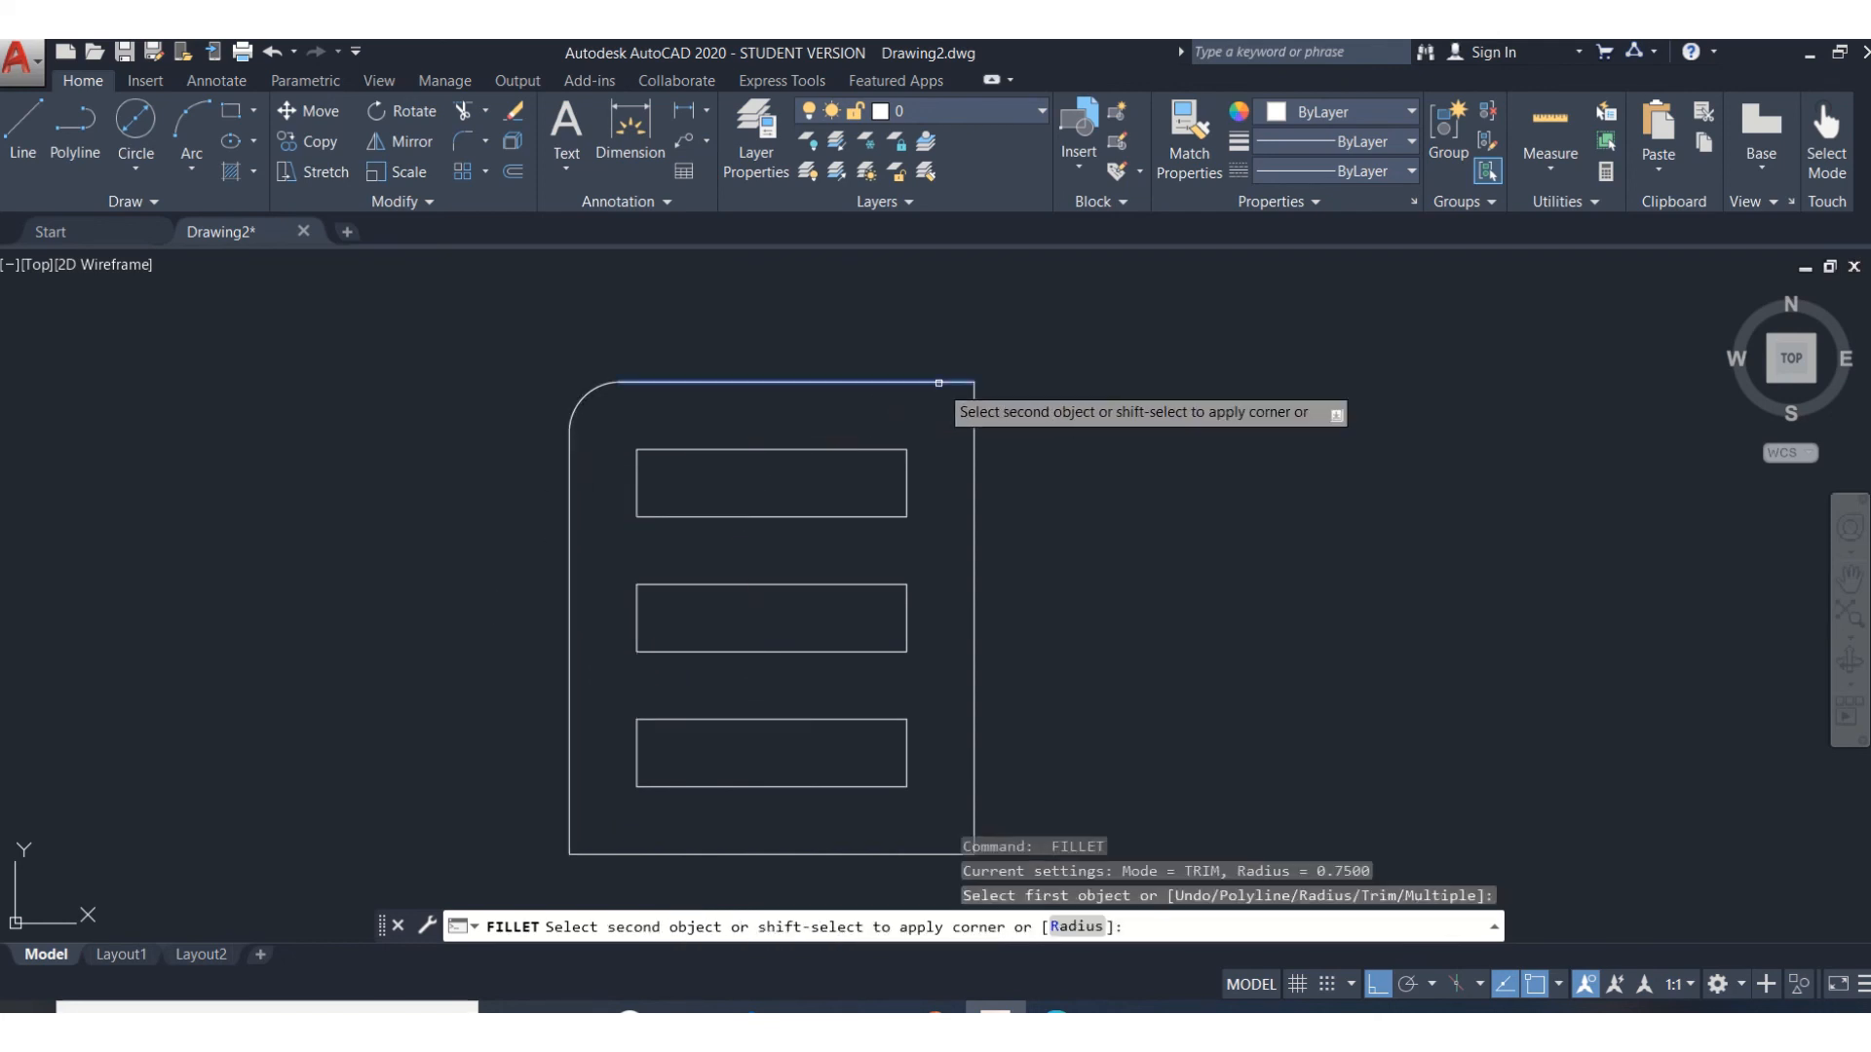
click(972, 420)
Fillet the outer rectangle's lower-right and lower-left corners with the same 0.75 radius
key(Return)
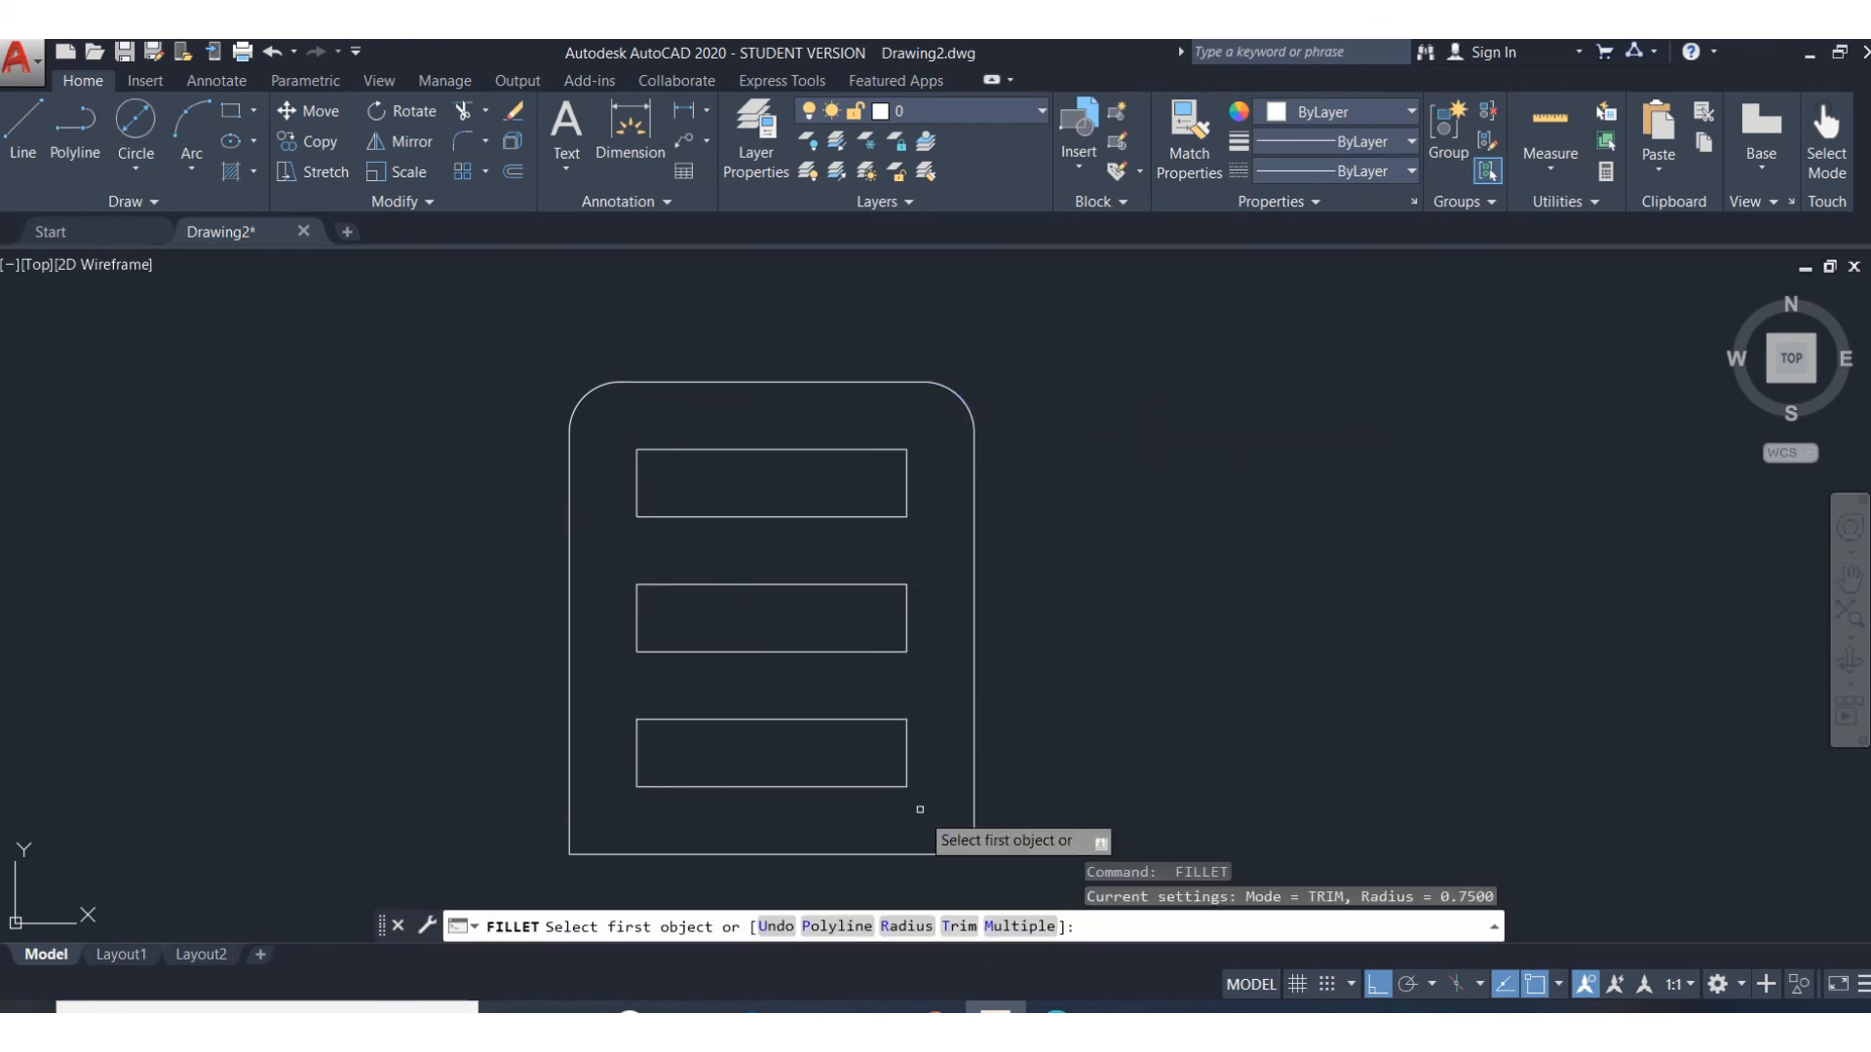
click(930, 849)
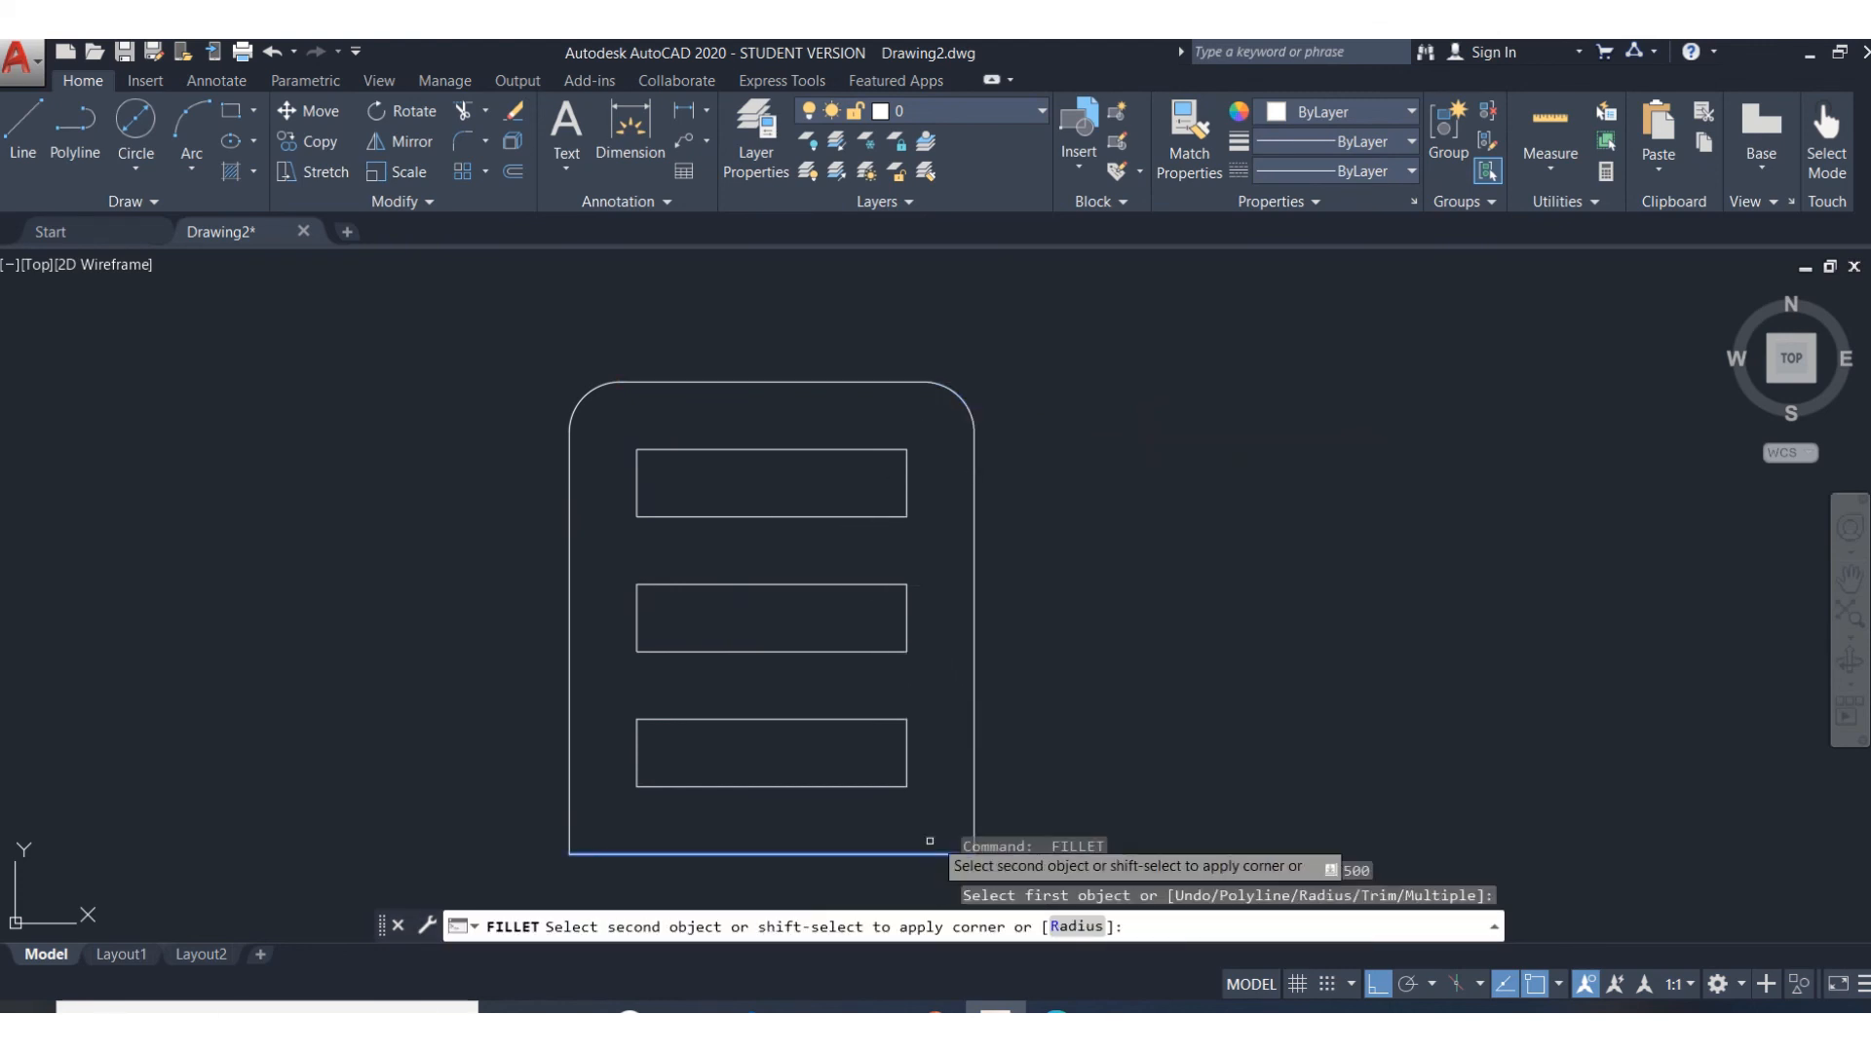
click(978, 800)
key(Return)
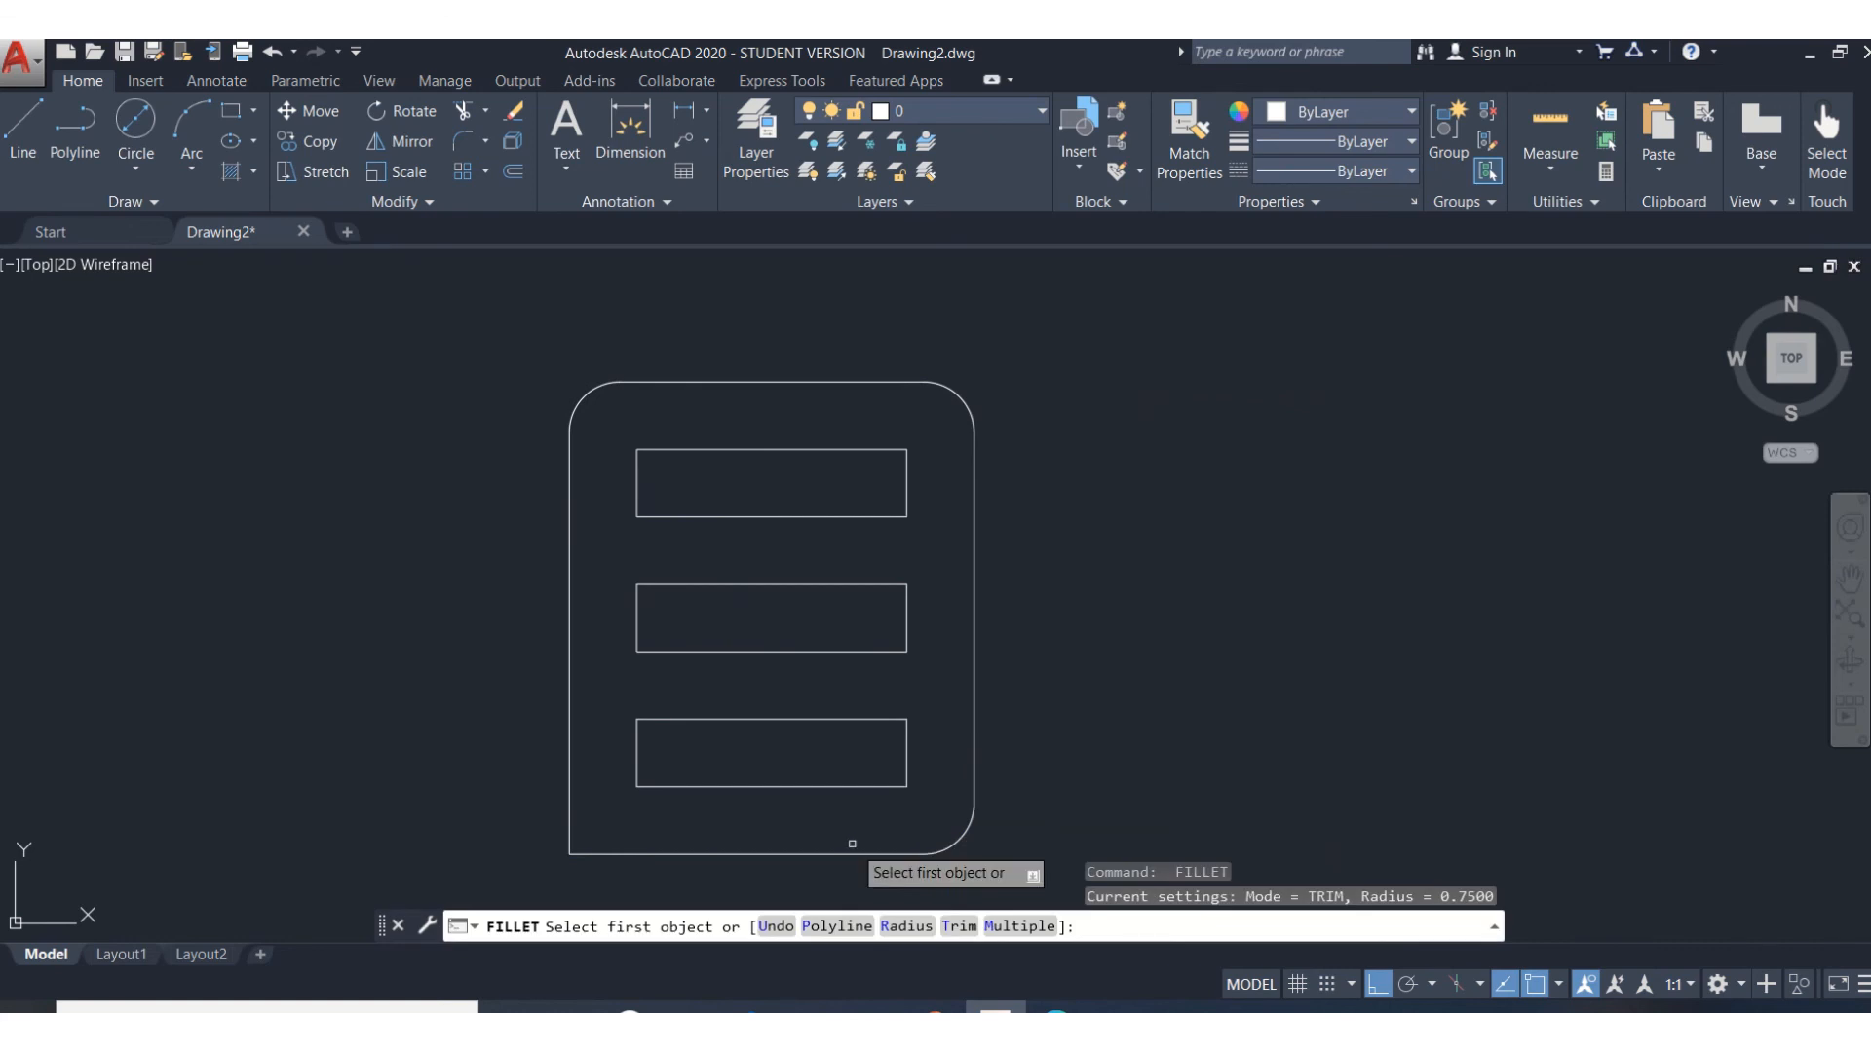
click(675, 852)
click(570, 797)
key(Return)
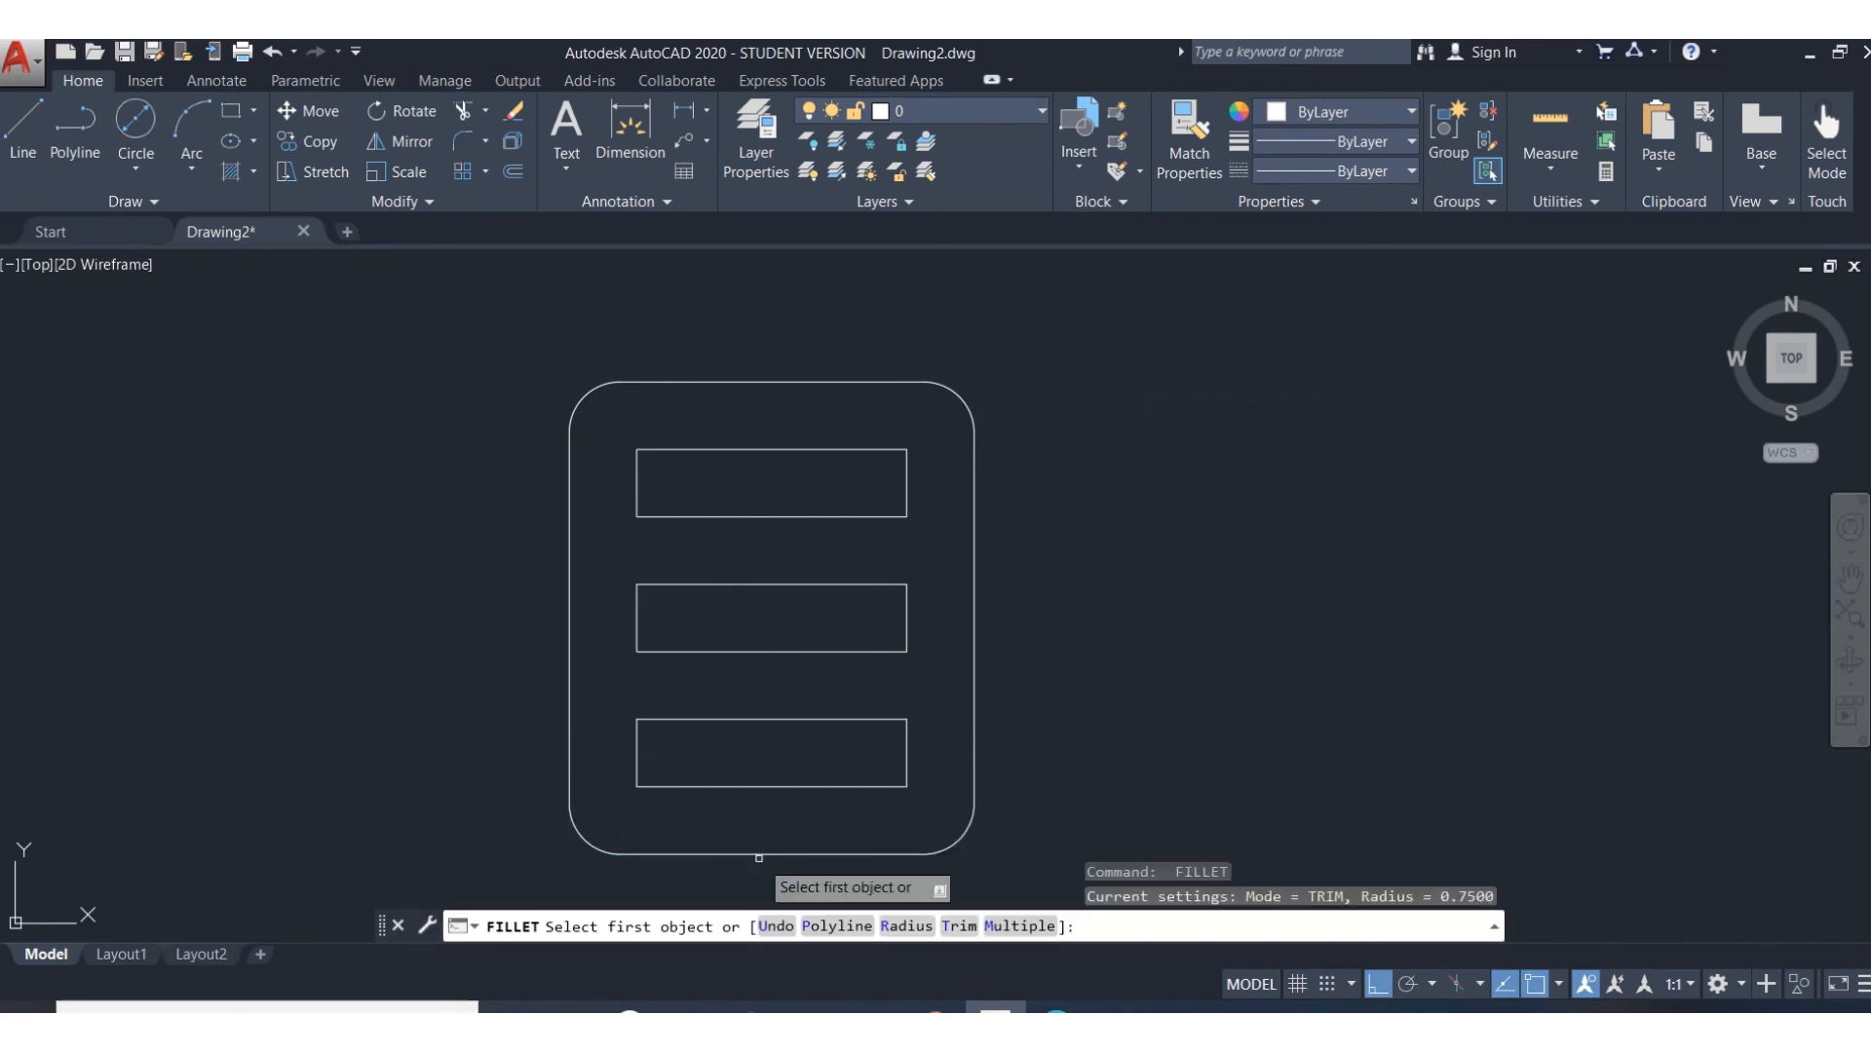
click(885, 926)
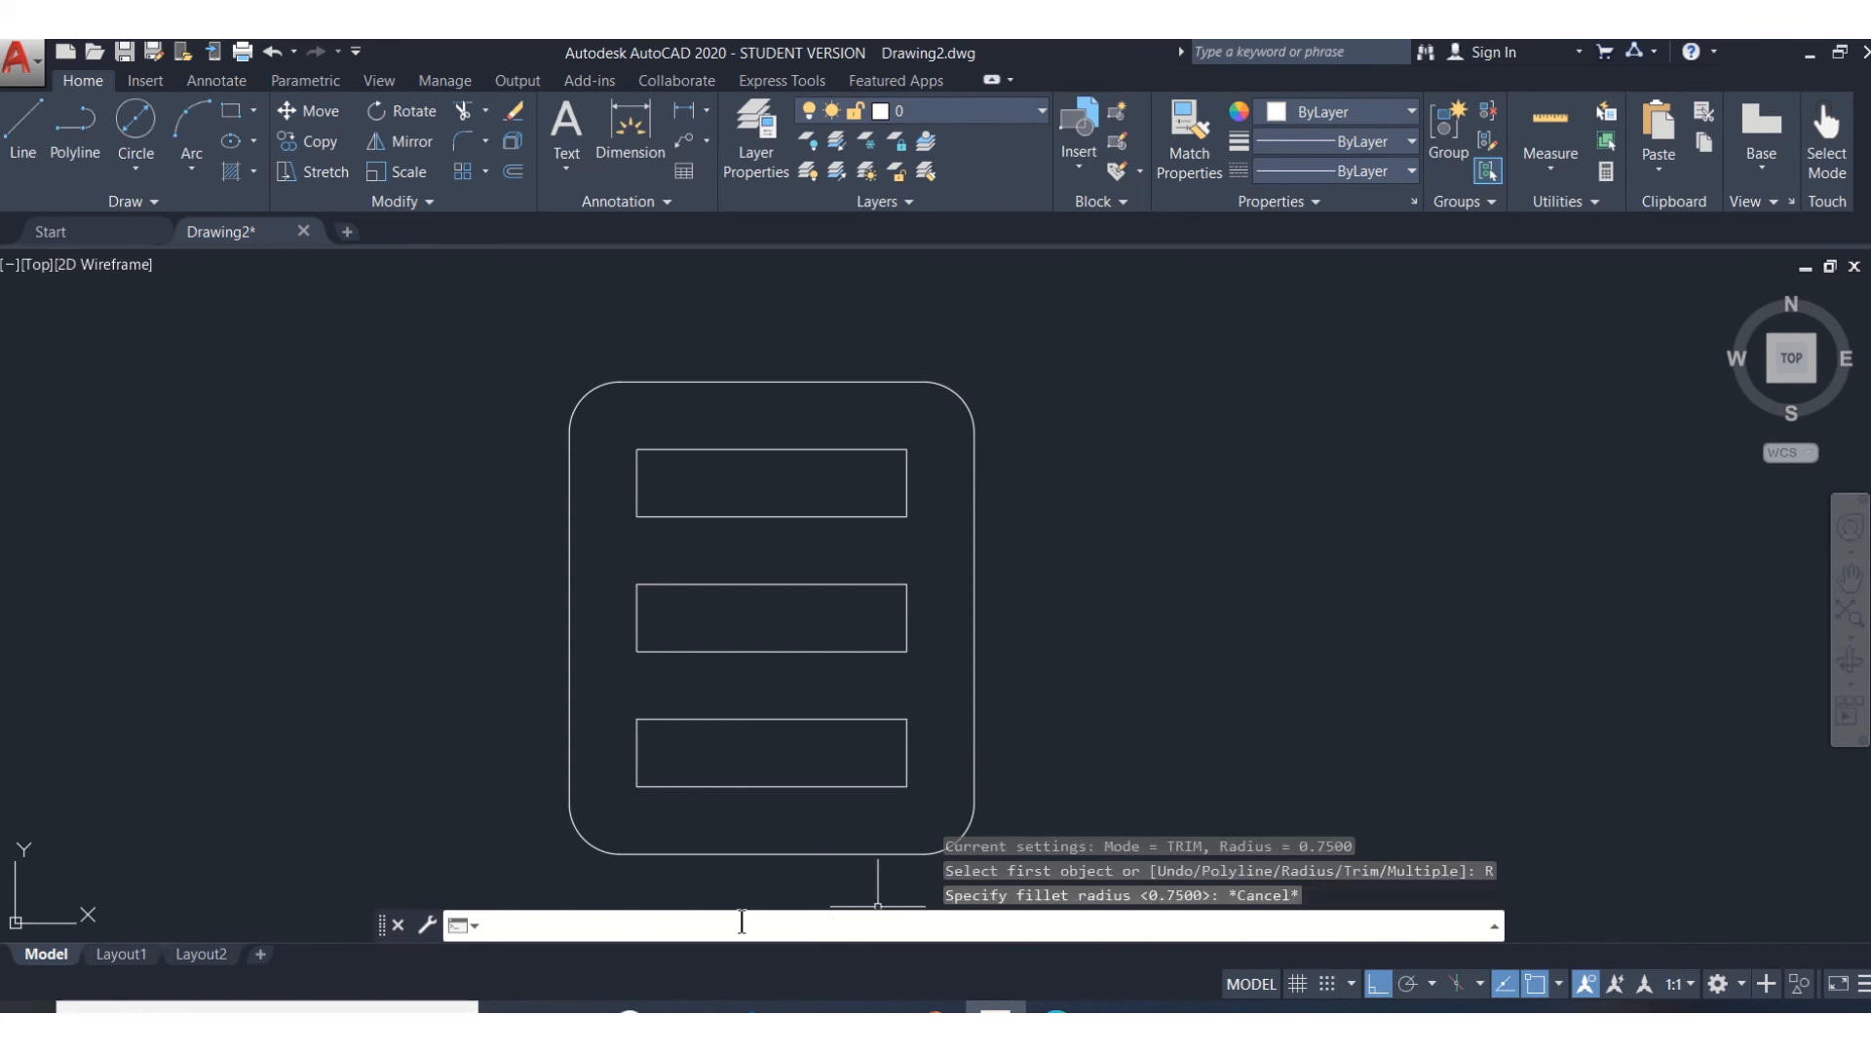
key(Escape)
Undo all four corner fillets on the outer rectangle
click(271, 50)
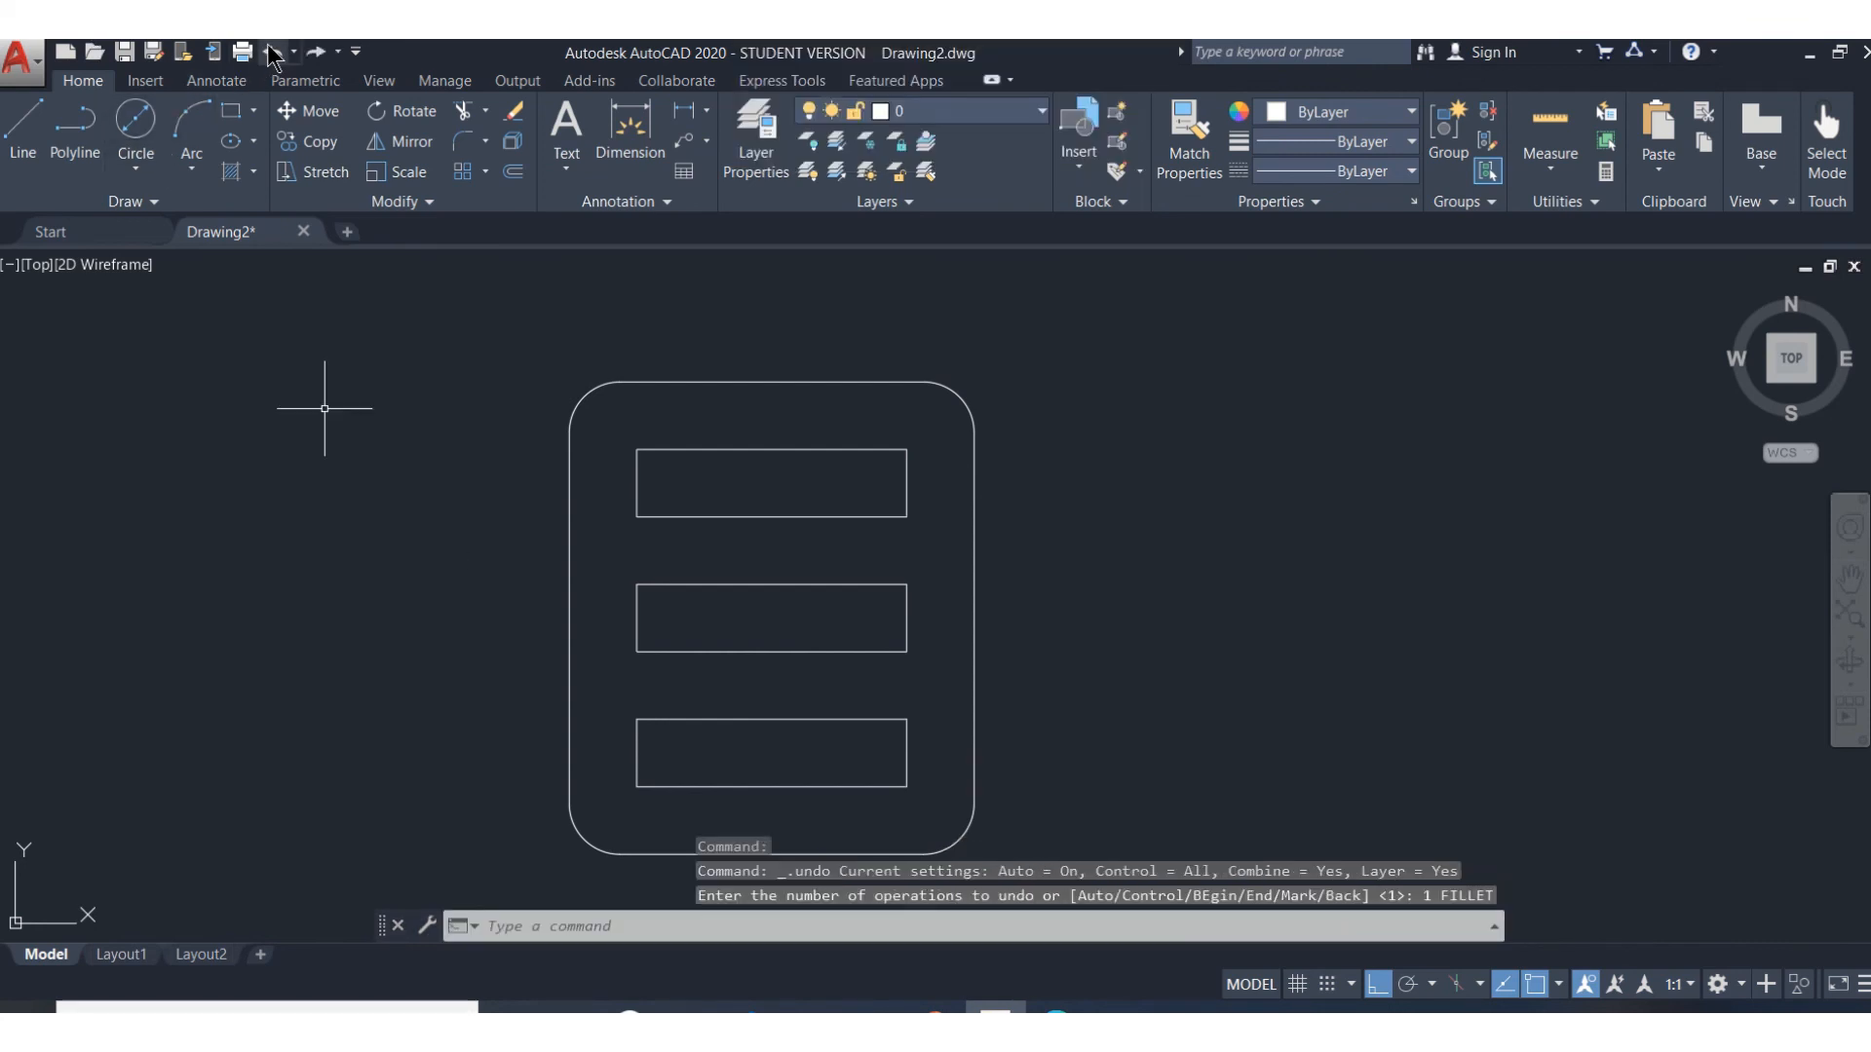
click(271, 50)
click(271, 51)
click(271, 51)
click(271, 51)
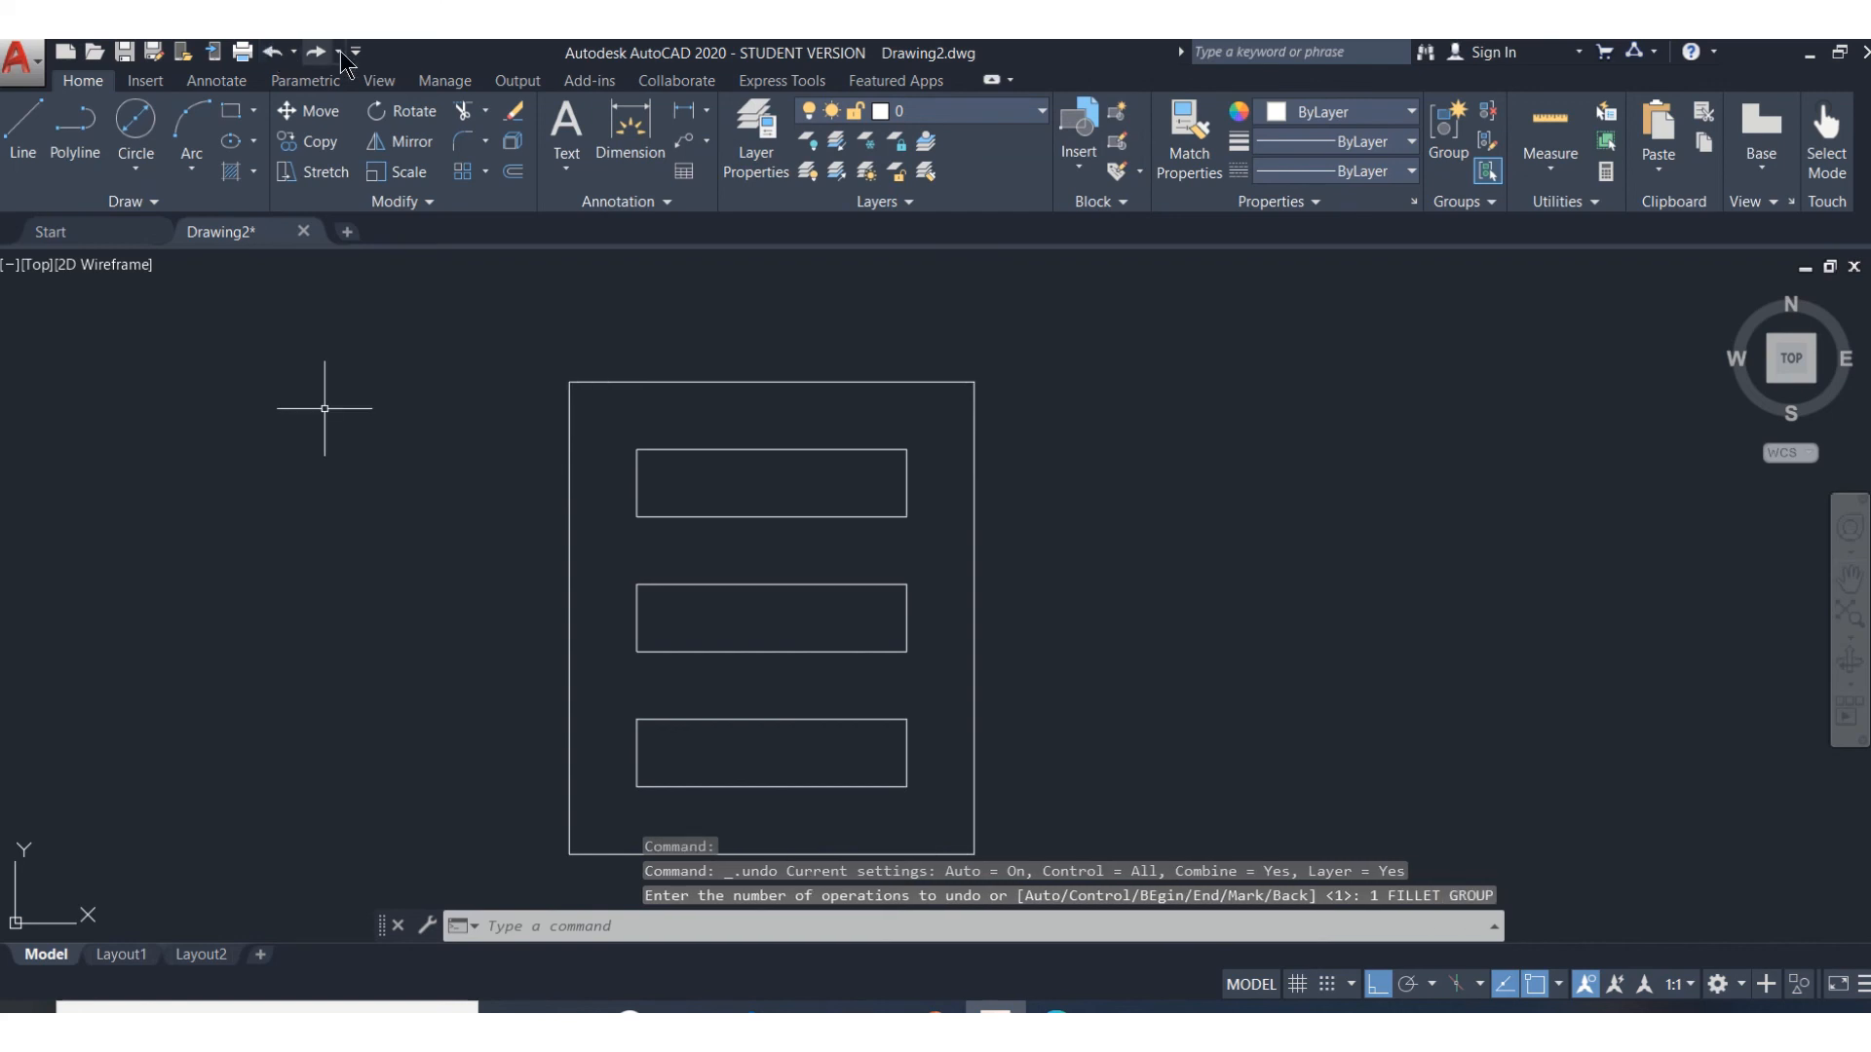
Chamfer the outer rectangle's upper-left corner with both chamfer distances set to 0.5
click(489, 143)
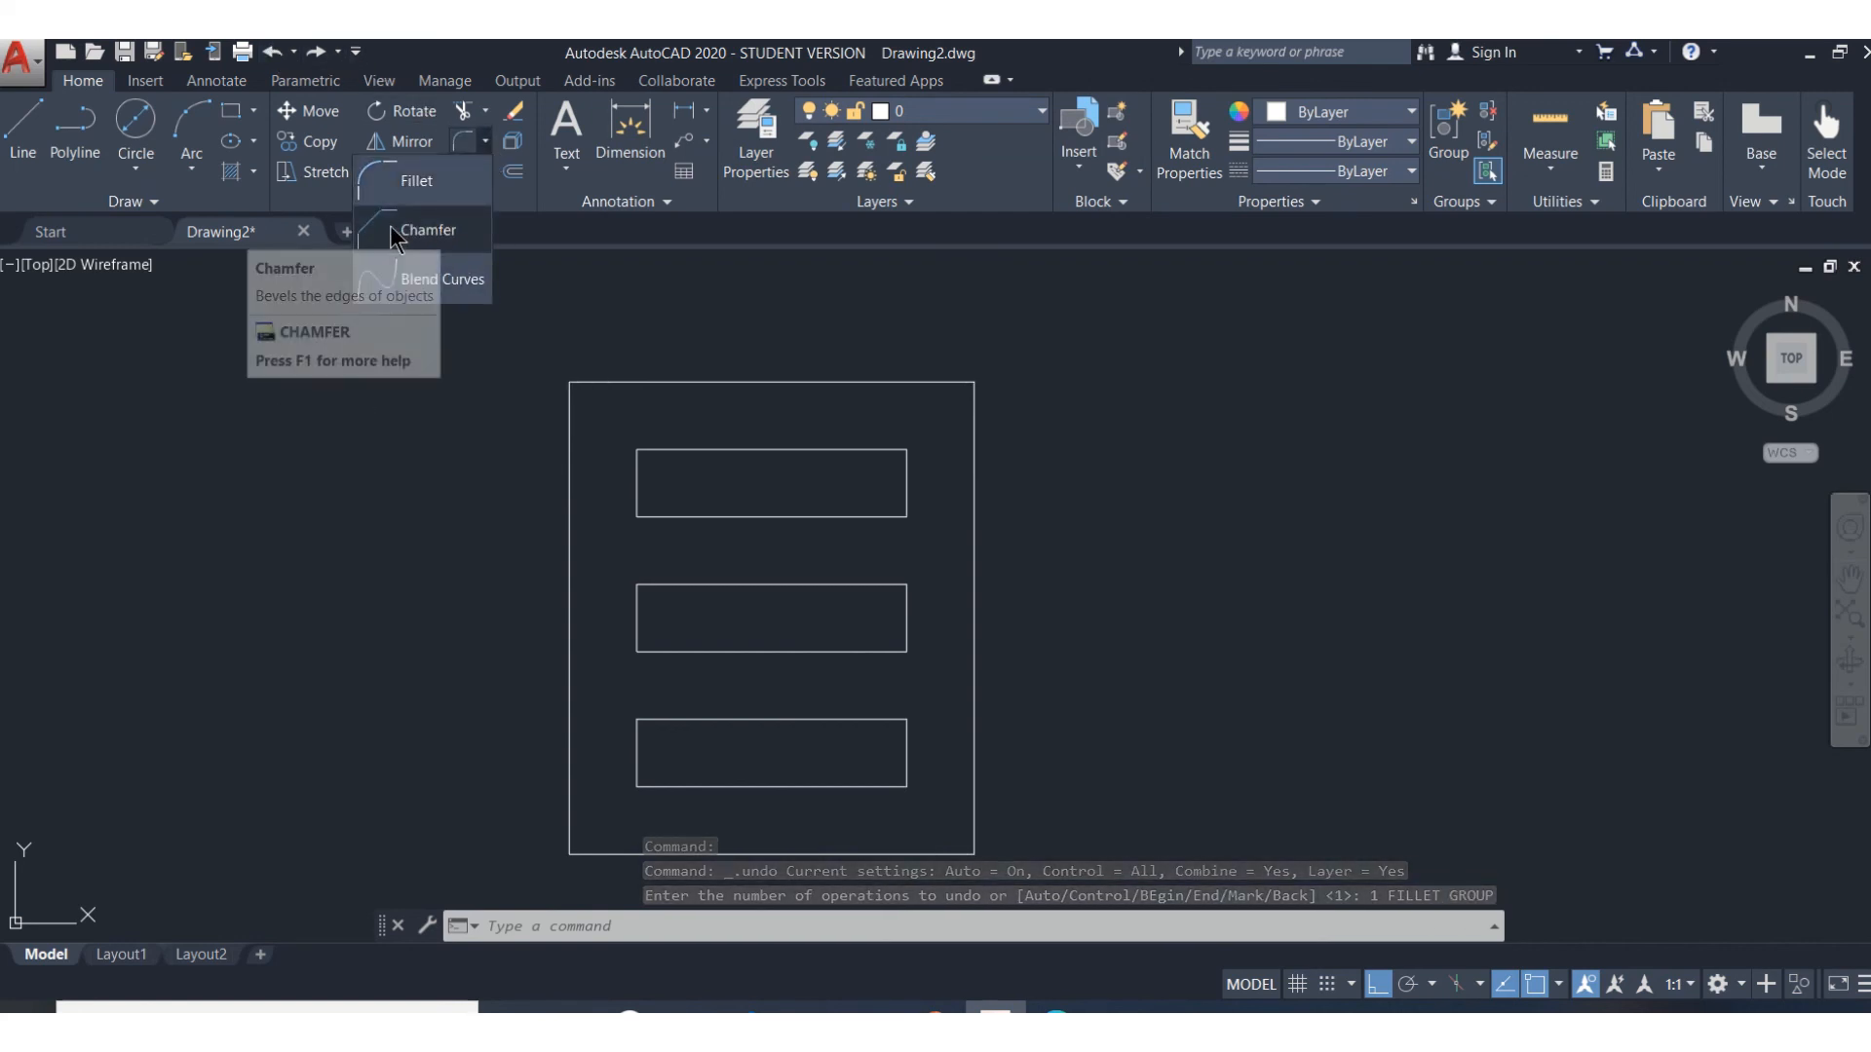
click(423, 235)
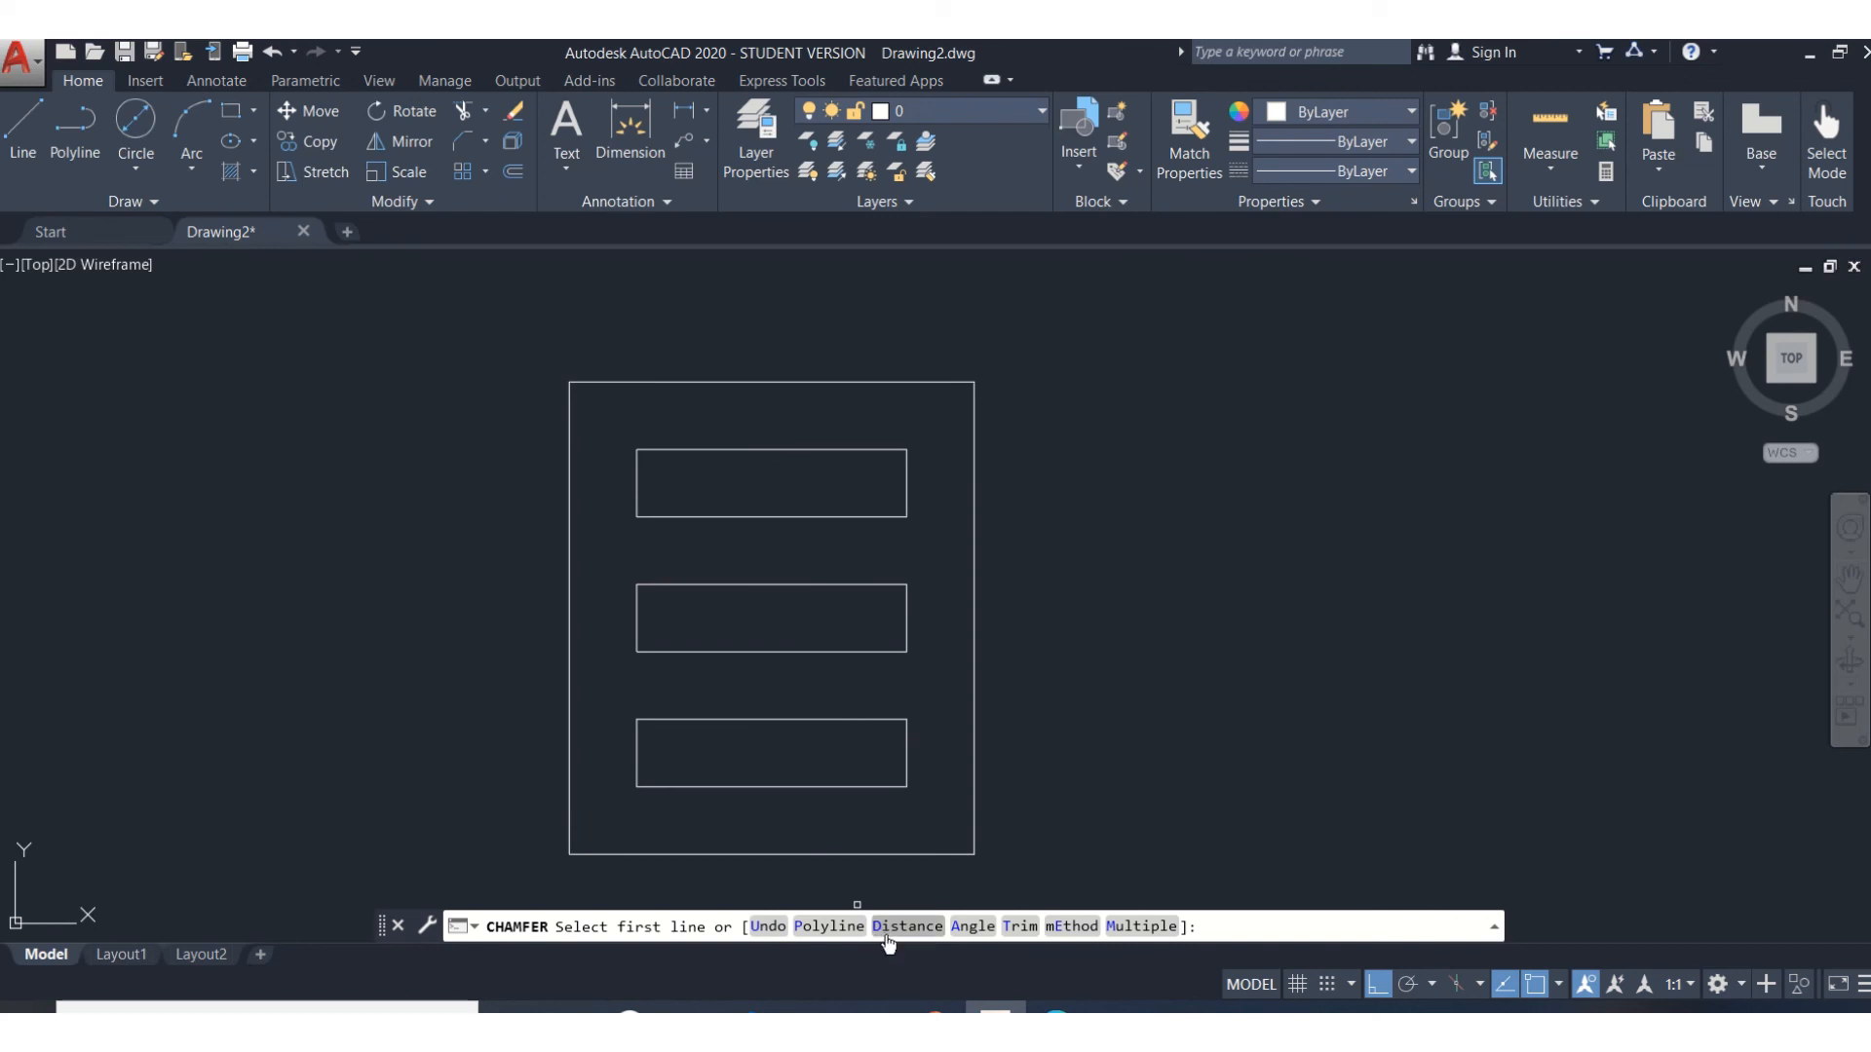
key(Return)
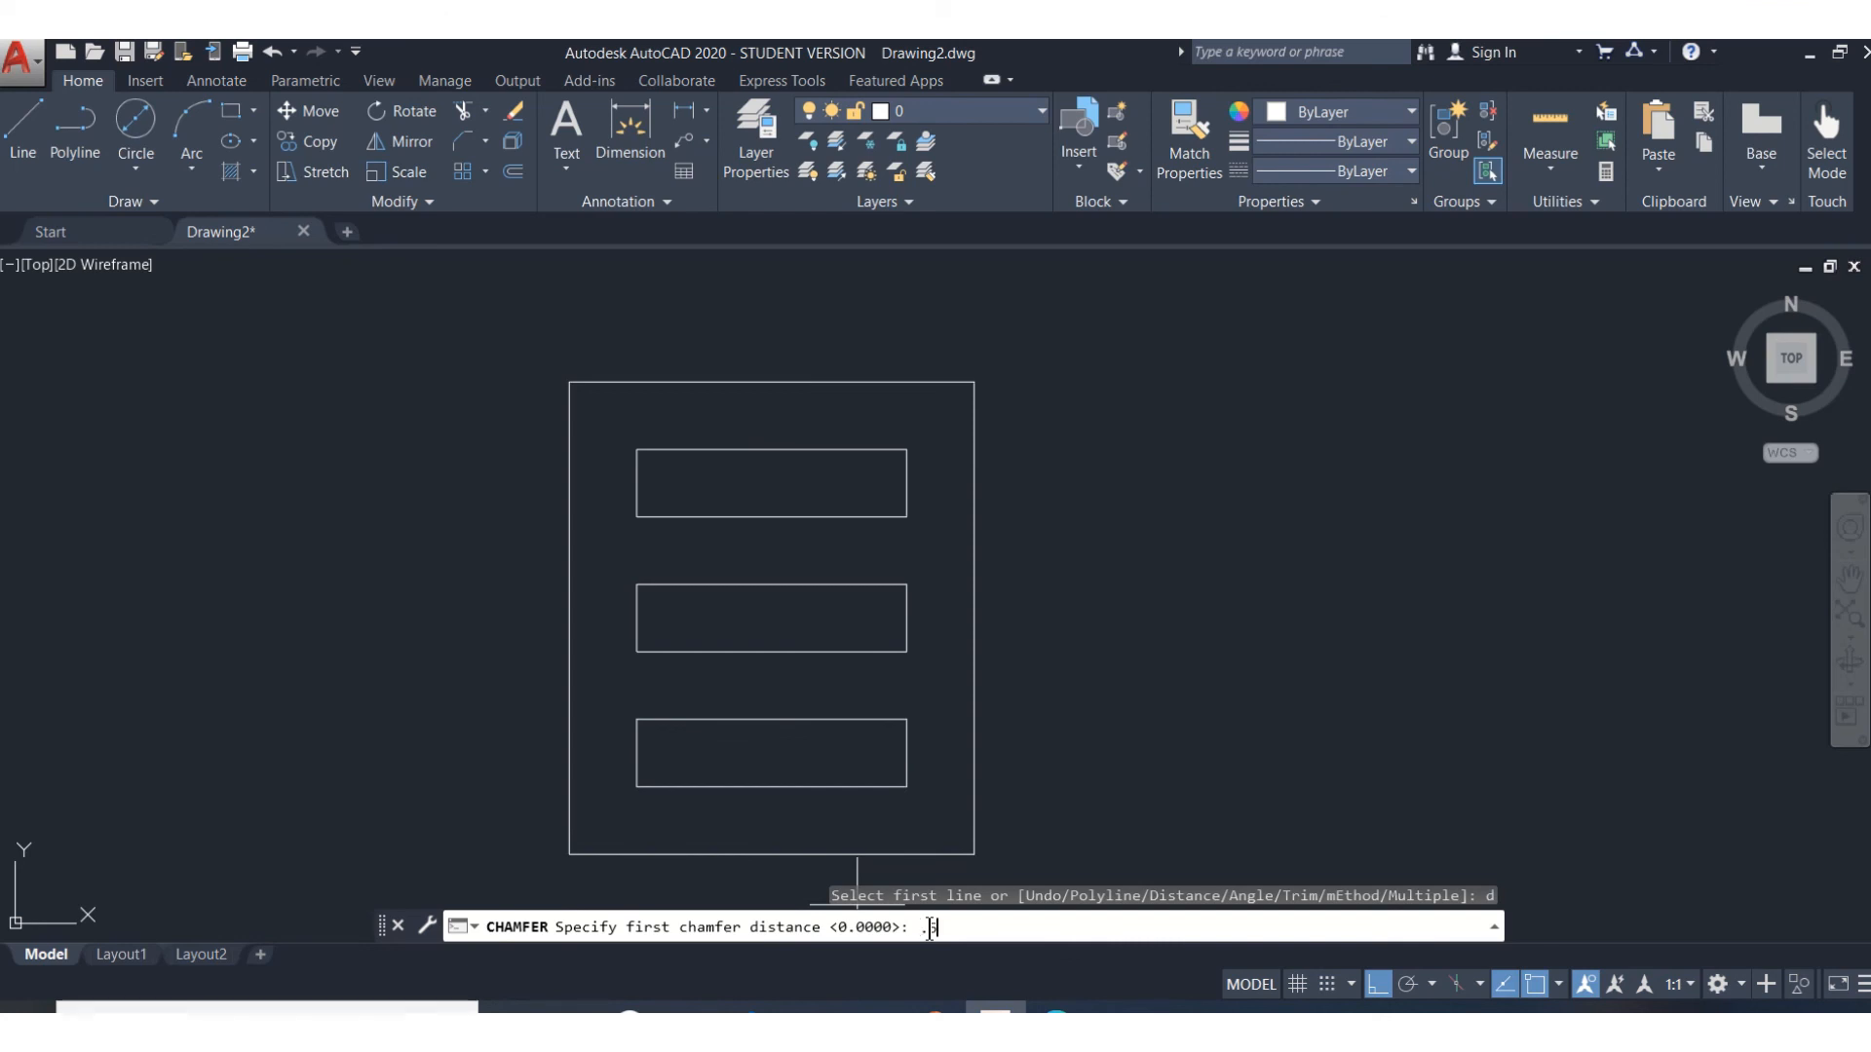
text(.5)
key(Return)
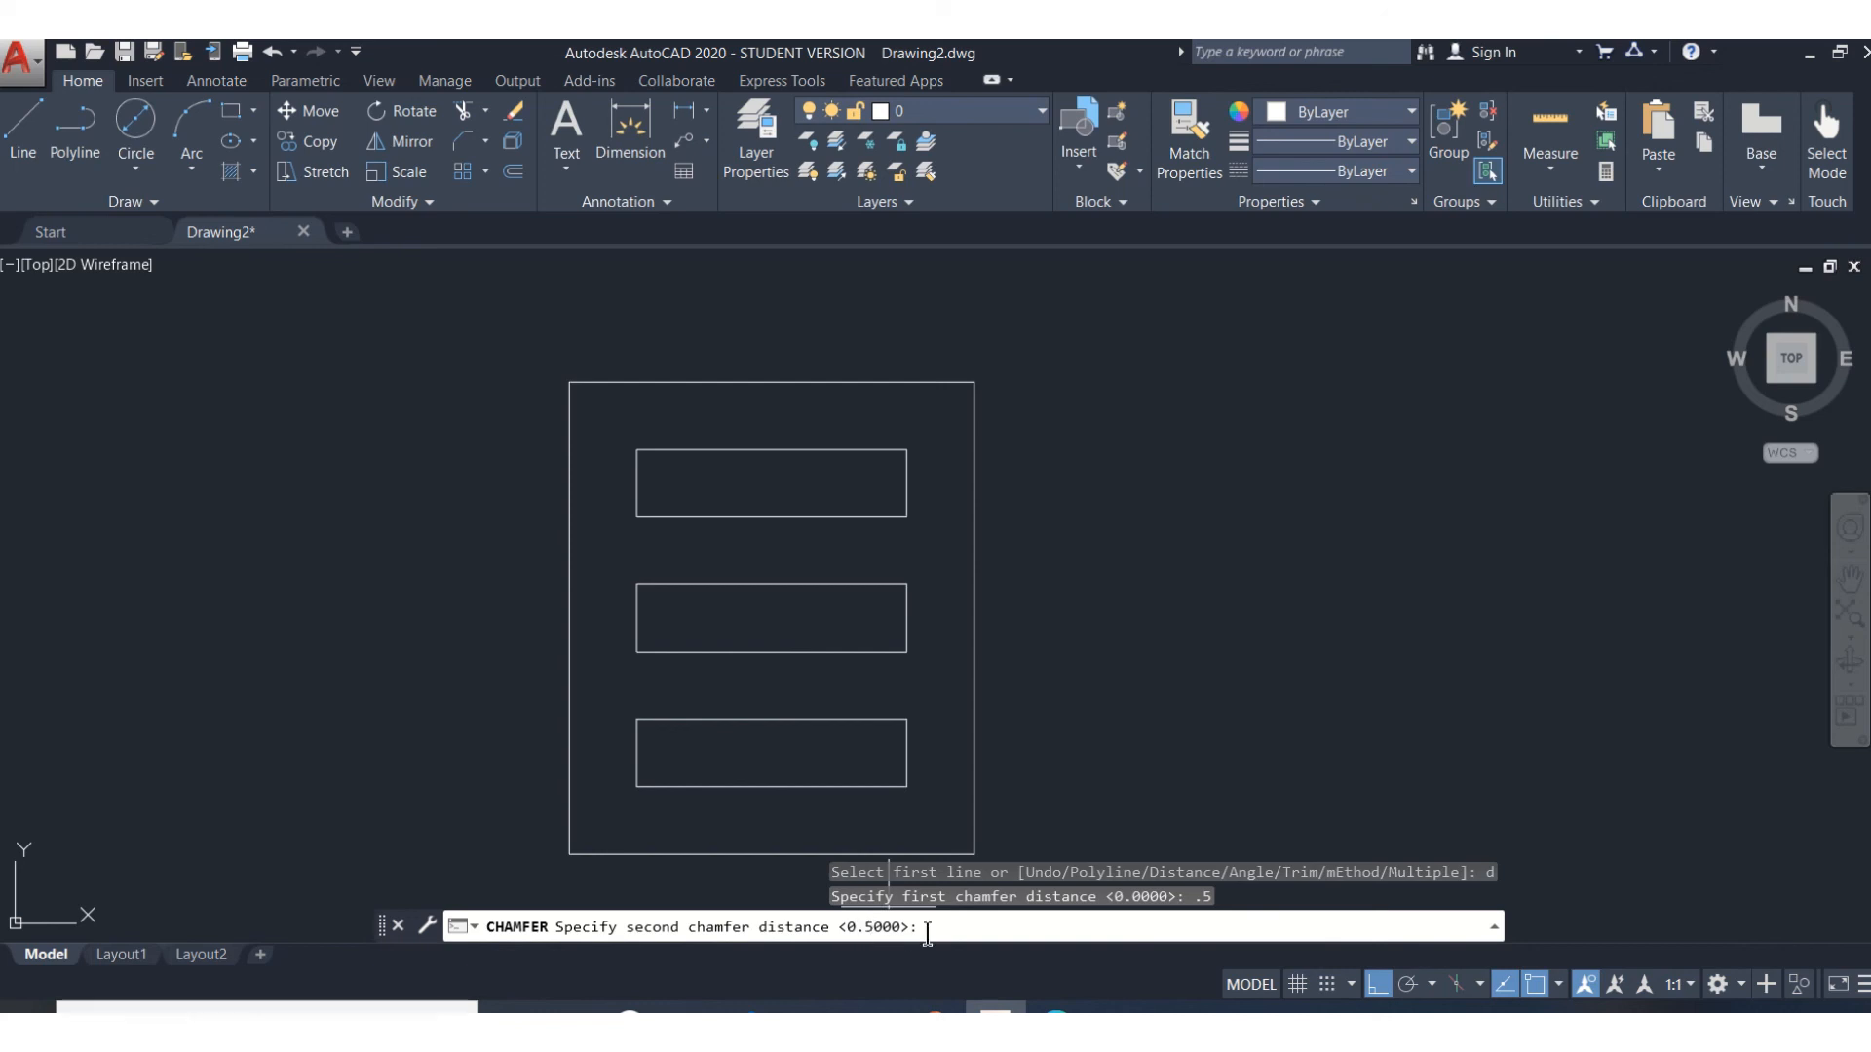
key(Return)
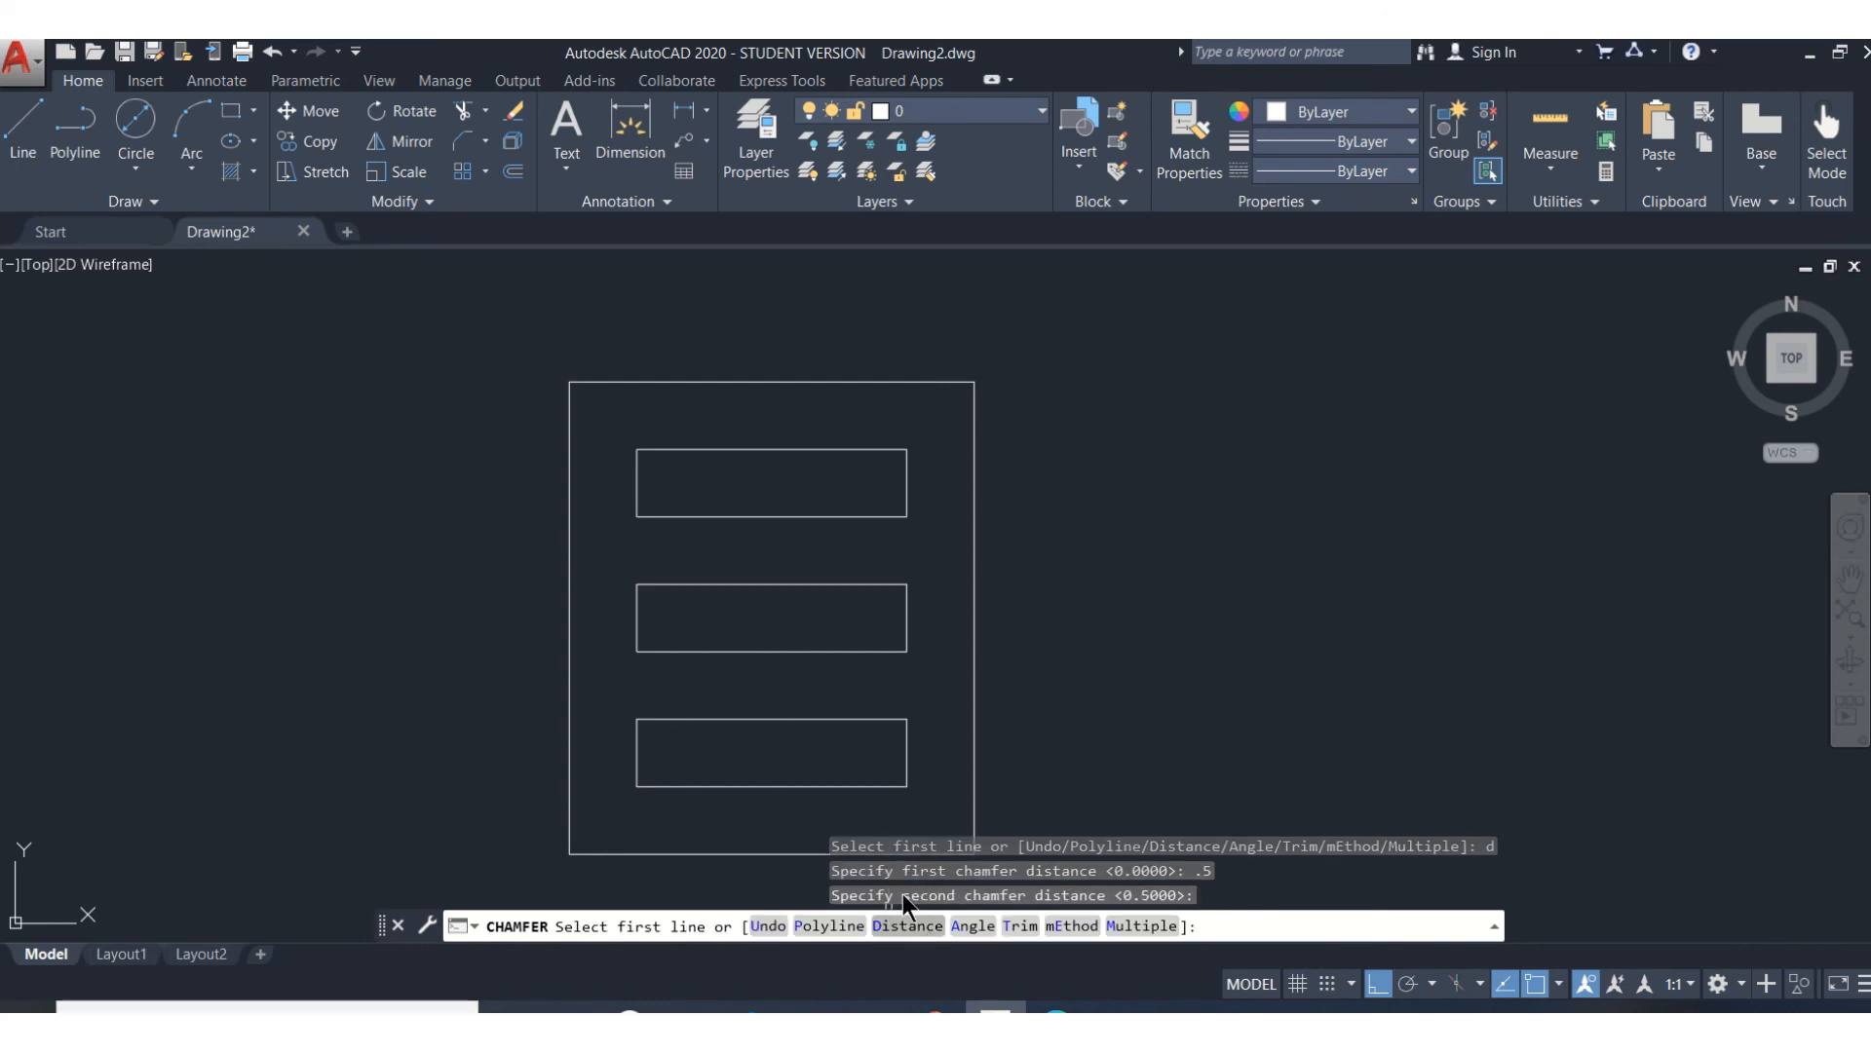
click(570, 428)
click(607, 380)
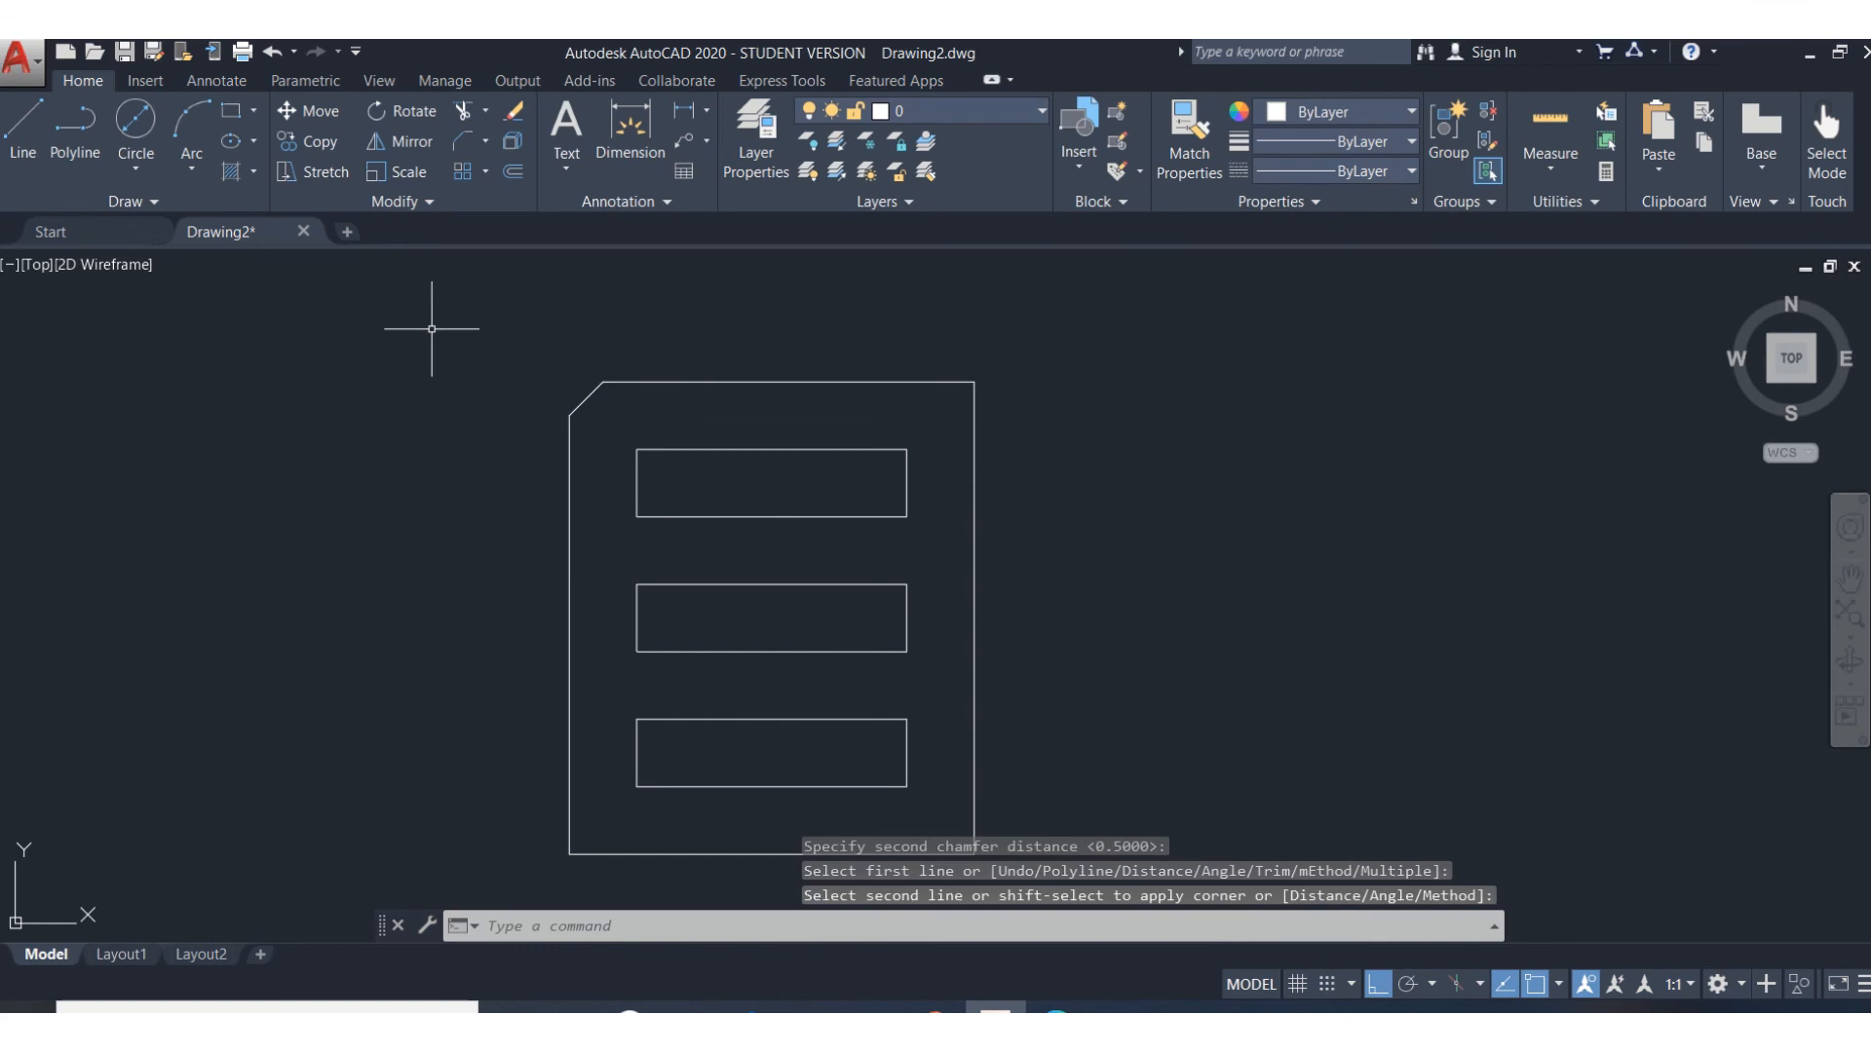
Chamfer the outer rectangle's upper-right corner with the same 0.5 distances and leave the command
key(Return)
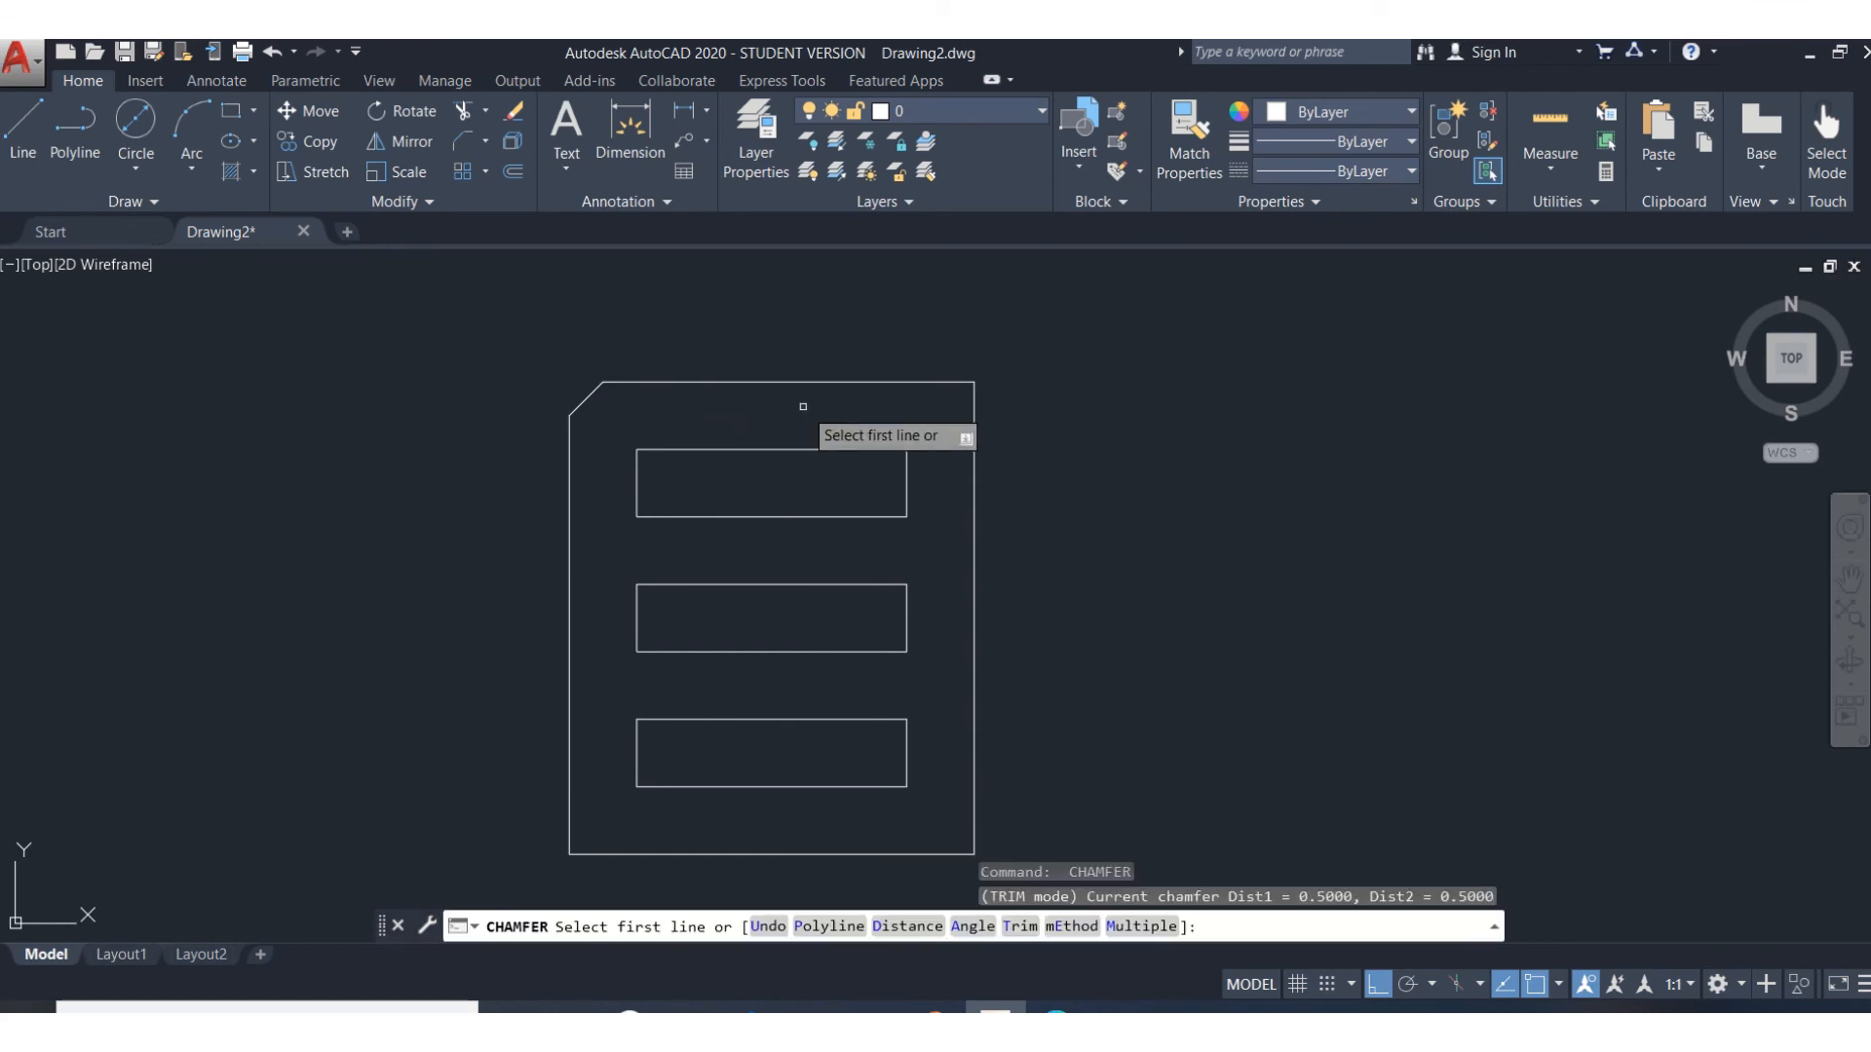
click(859, 382)
click(973, 409)
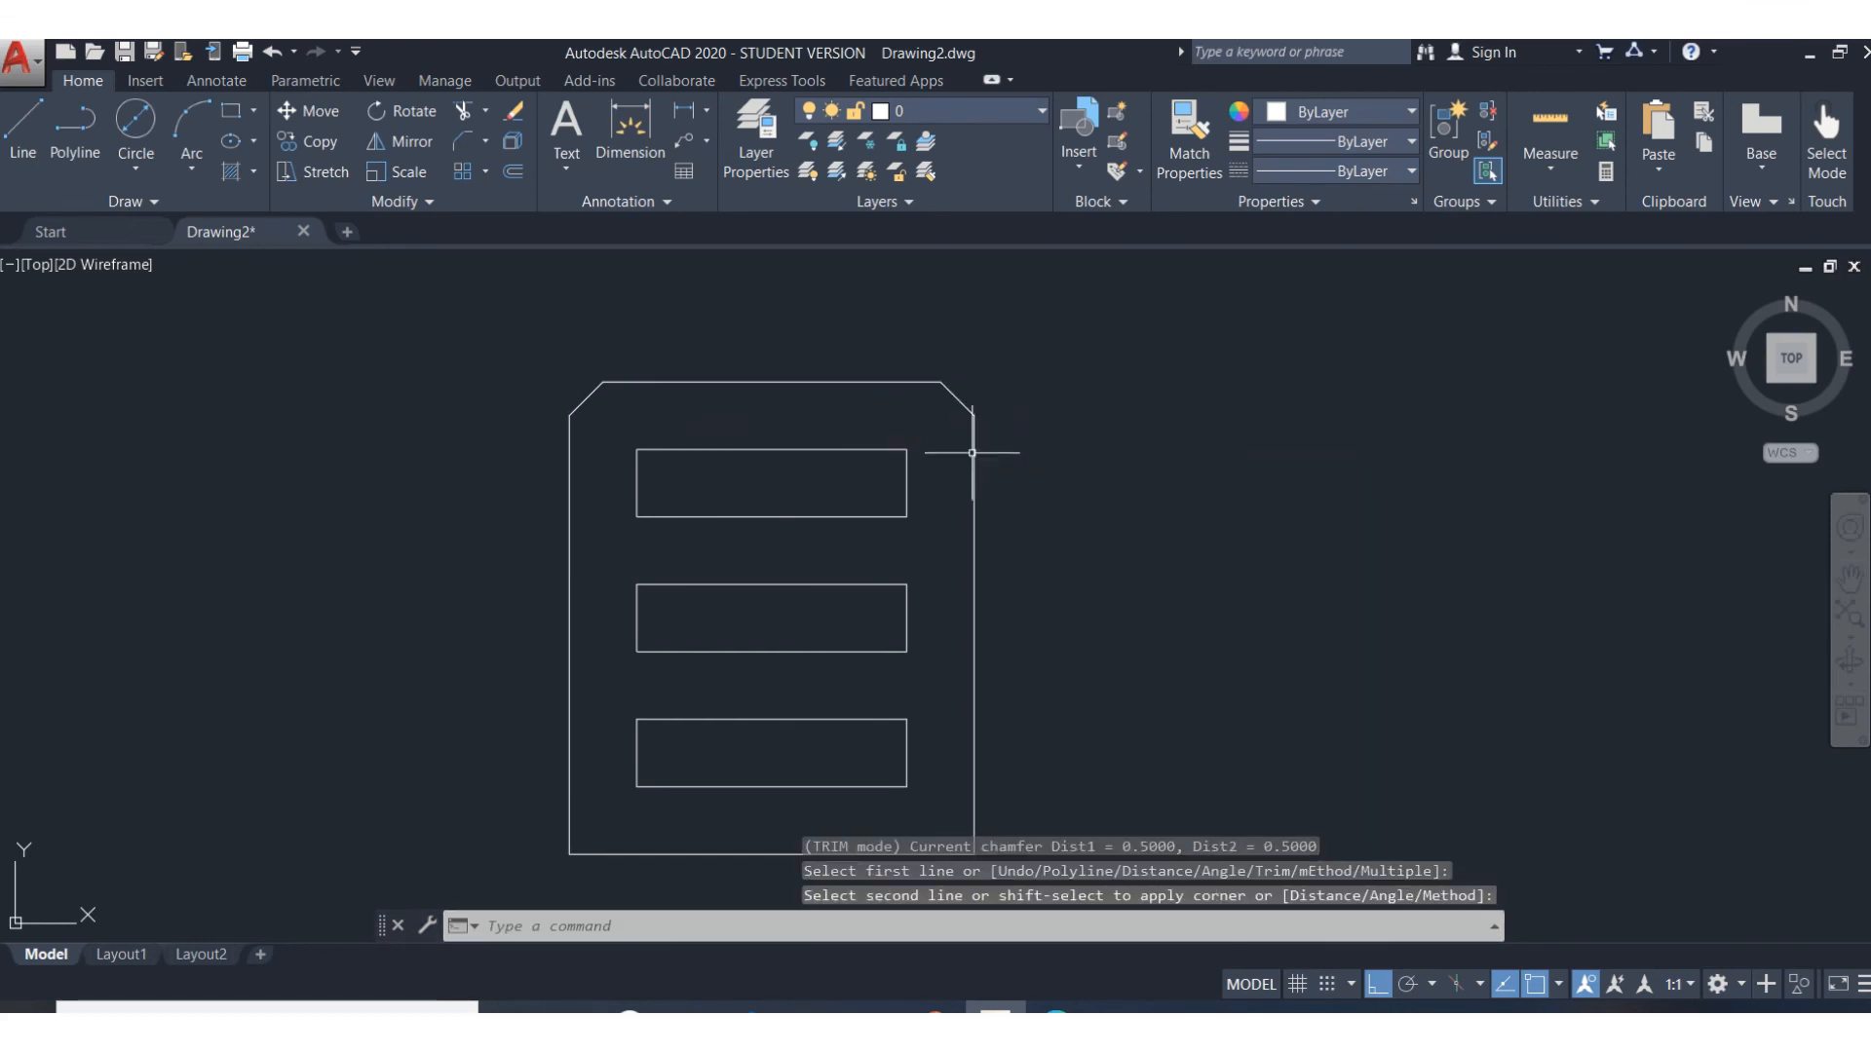
key(Escape)
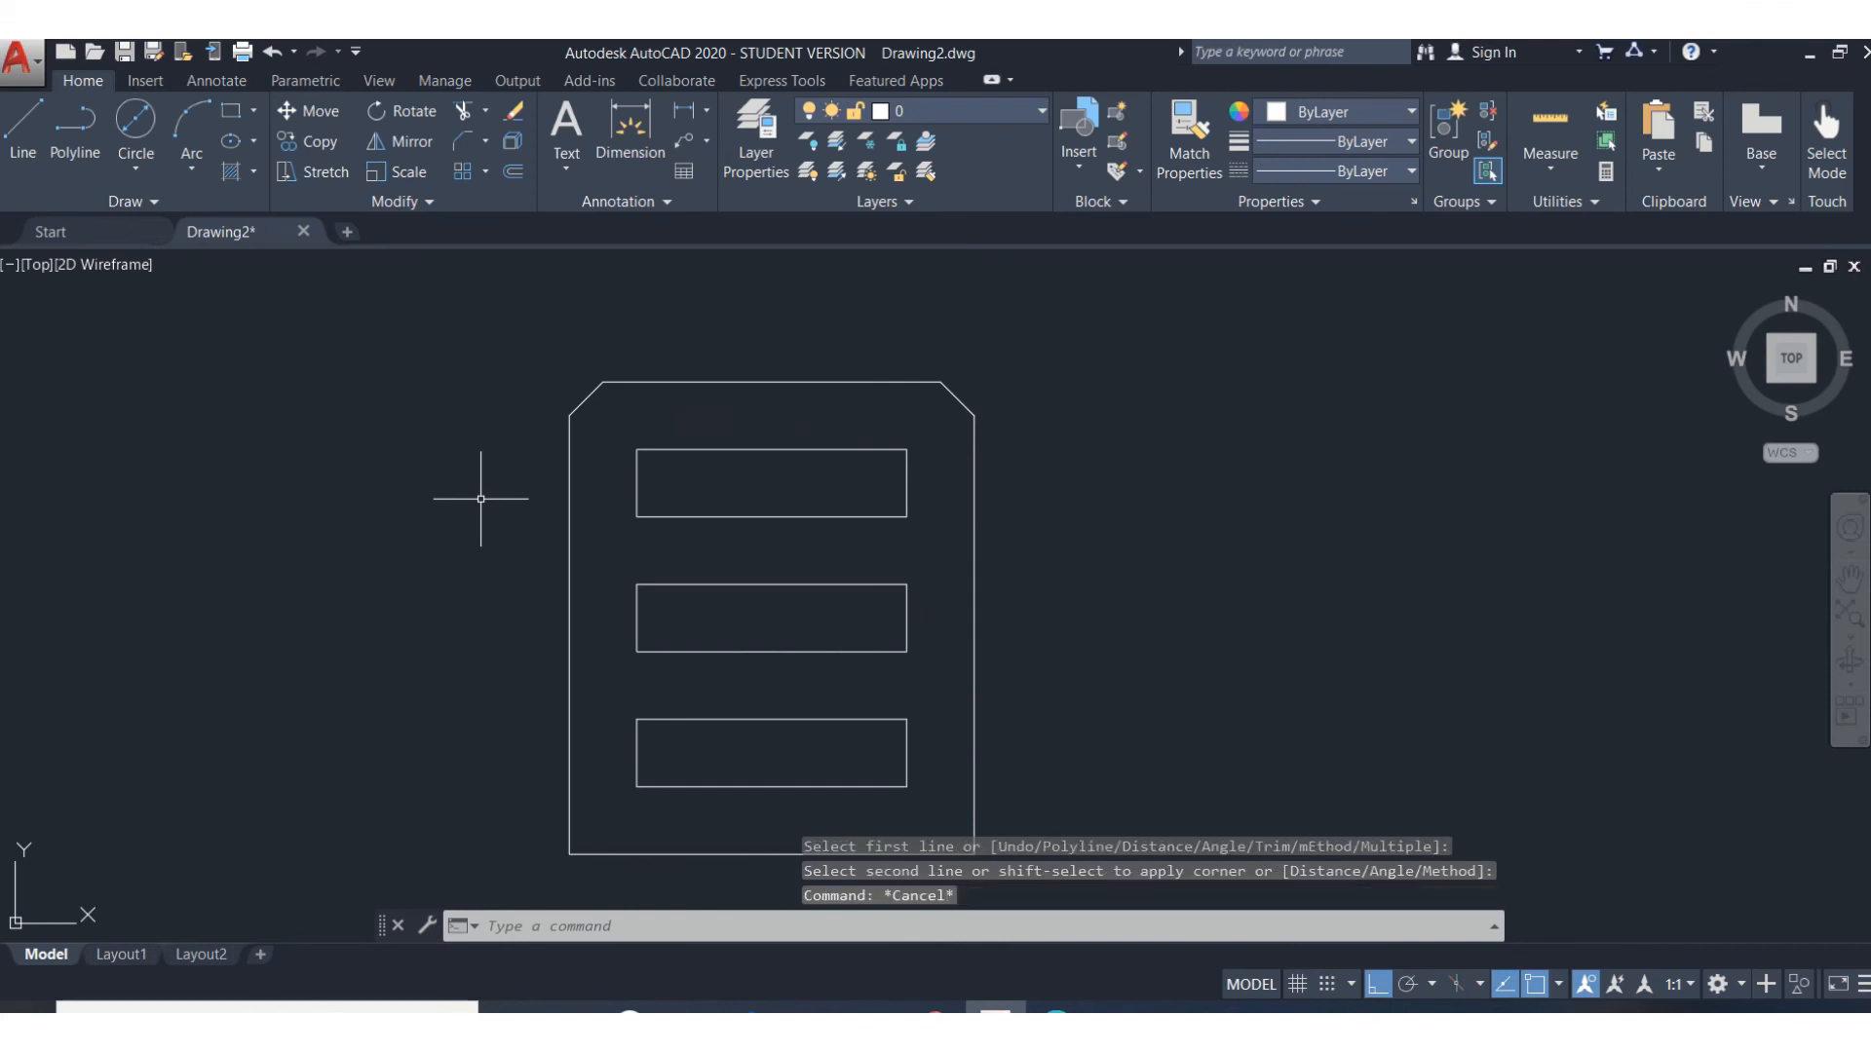
click(484, 141)
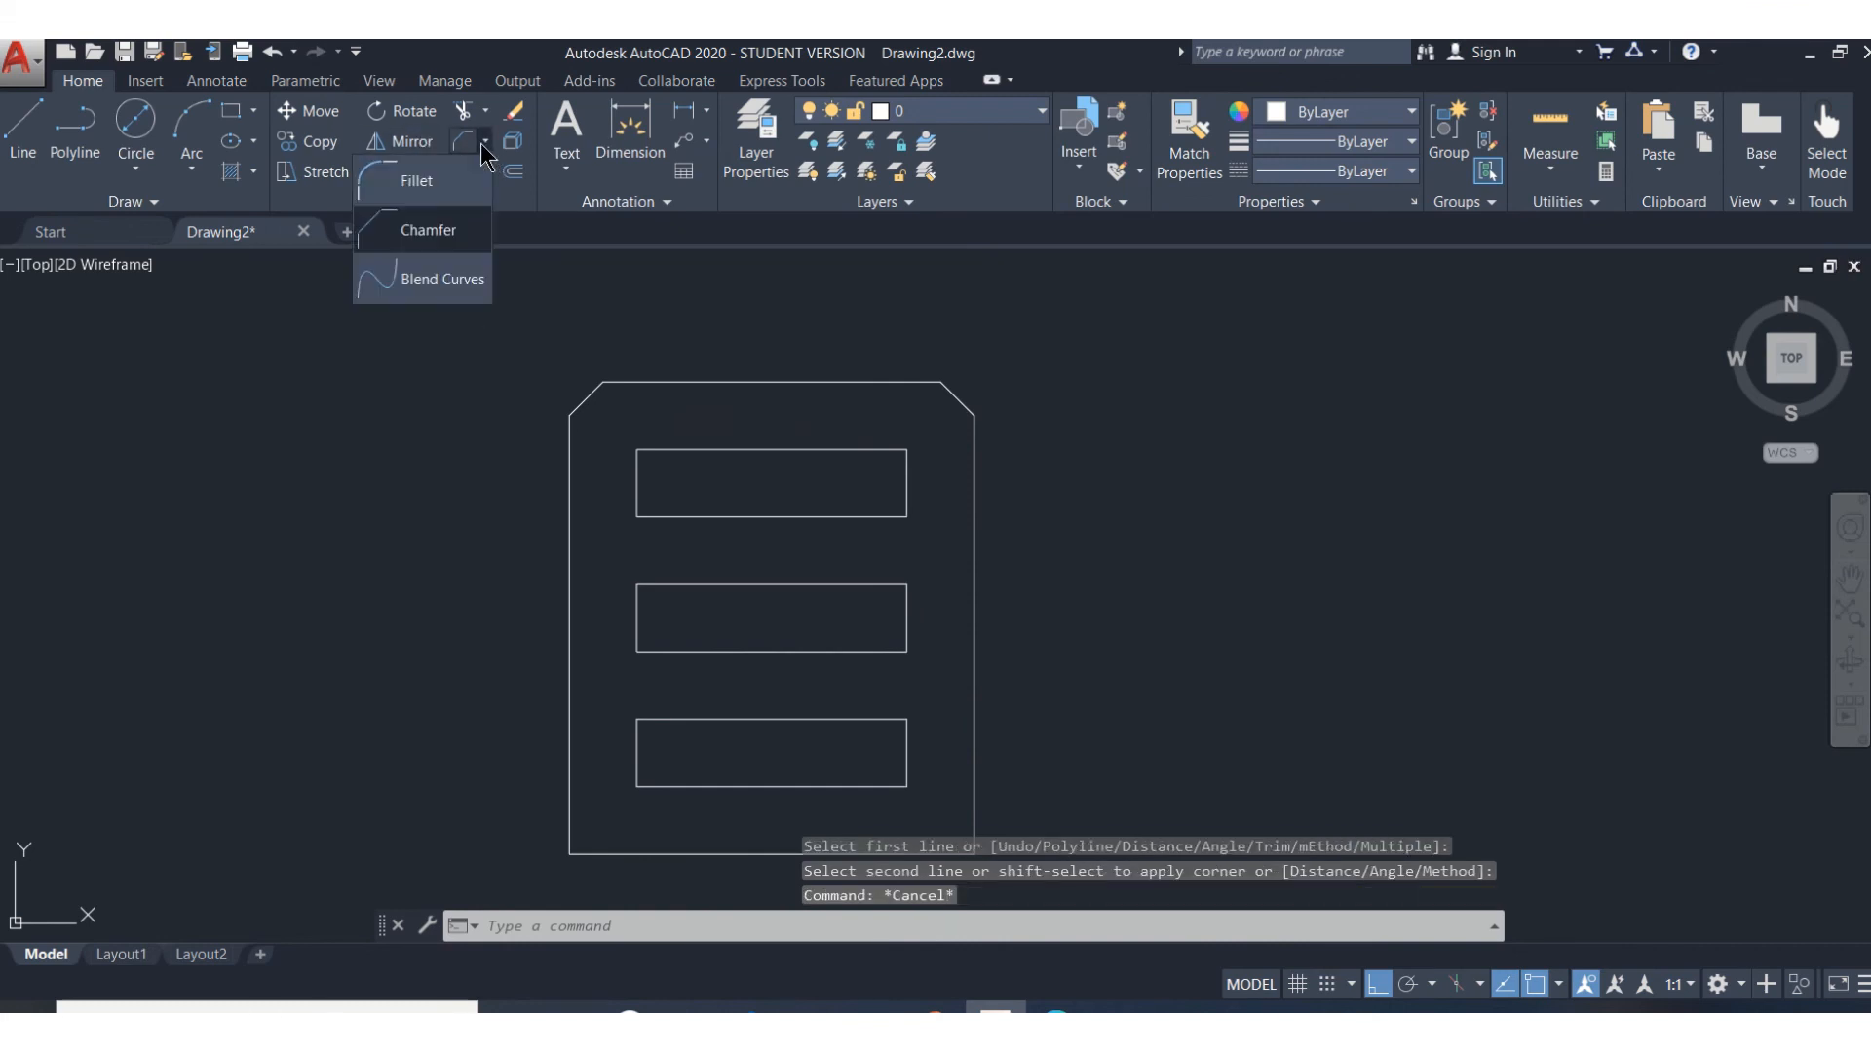
click(443, 187)
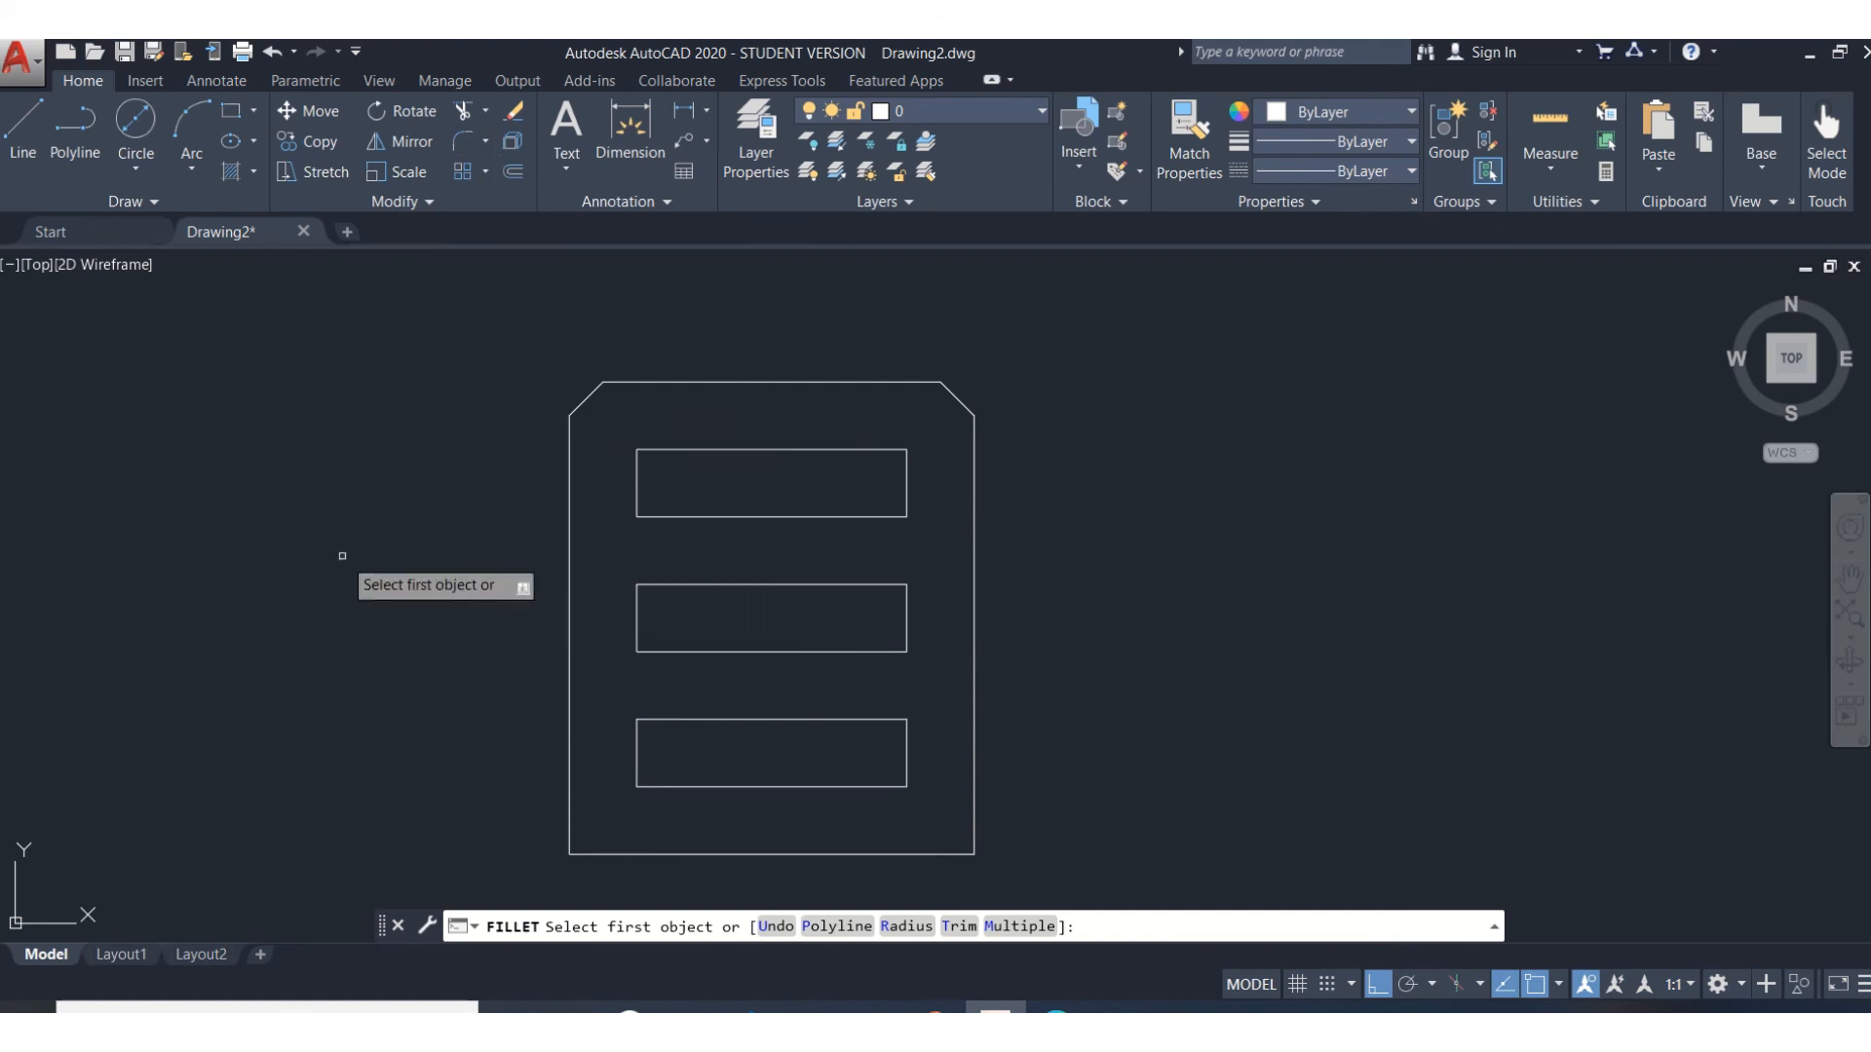
key(Escape)
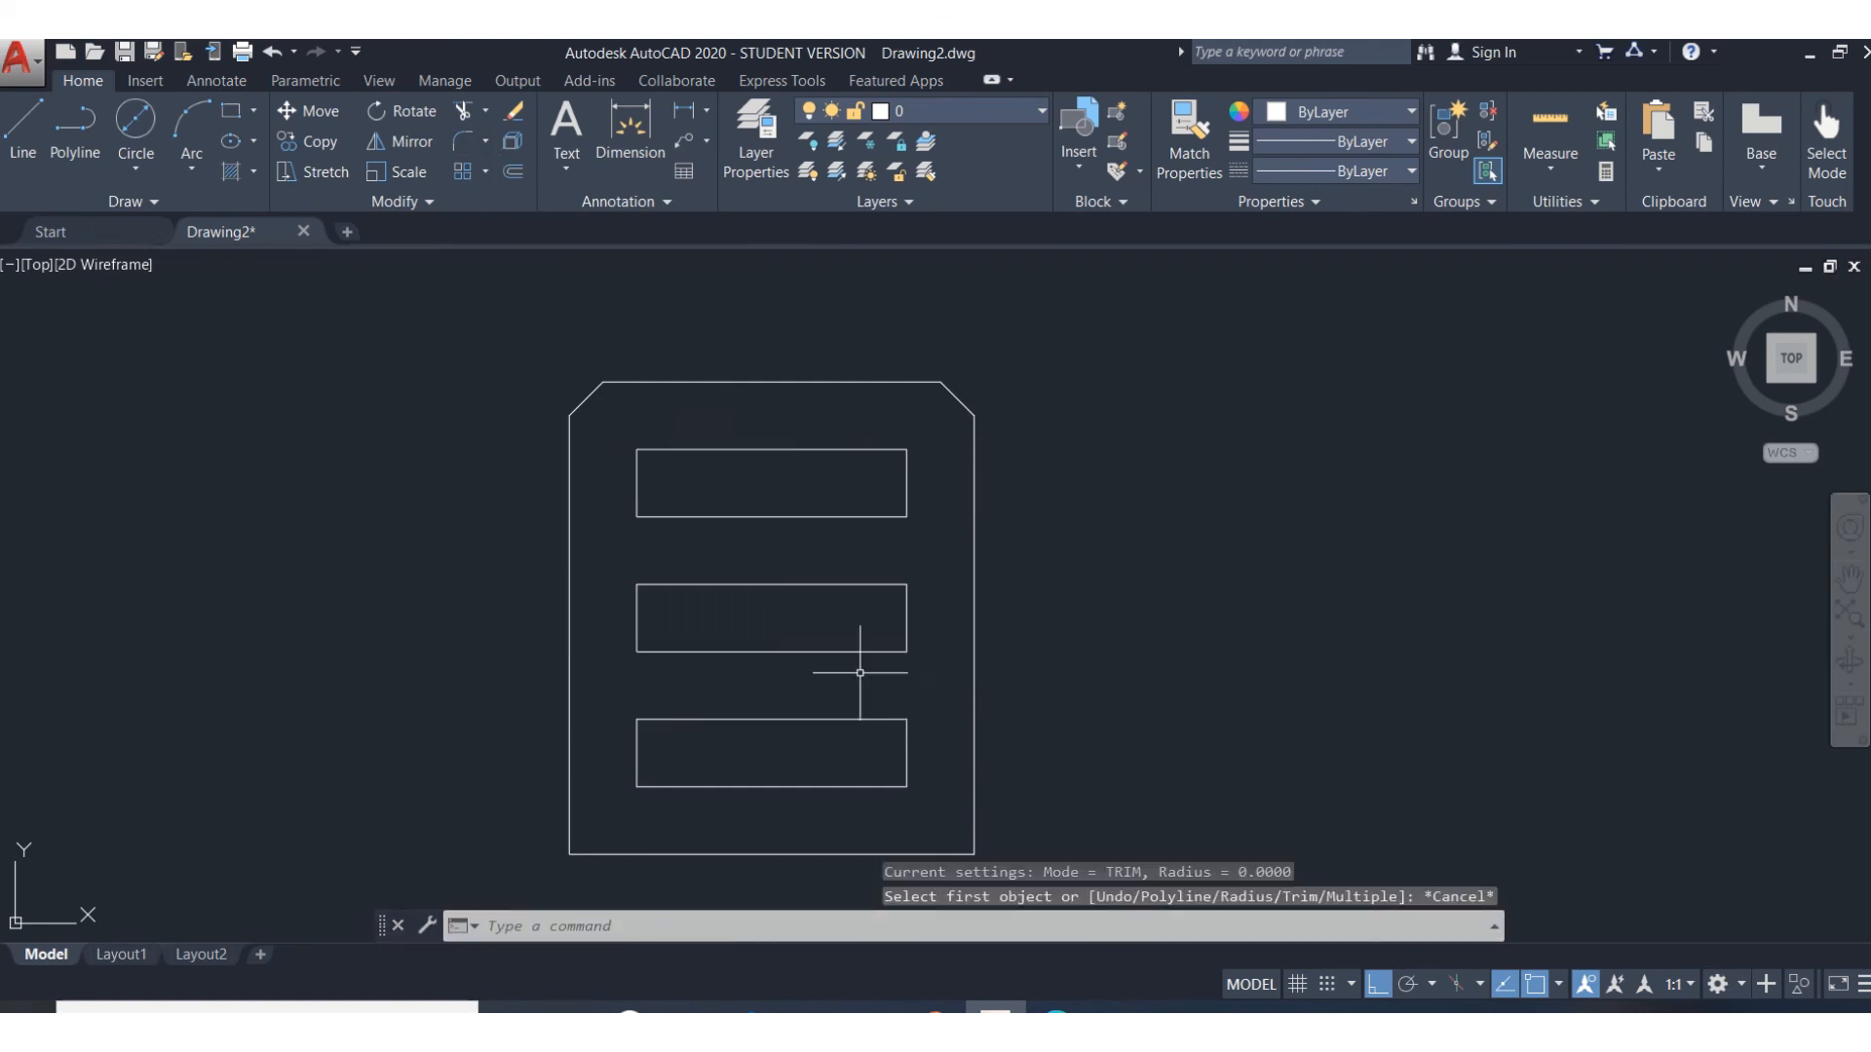
Undo both corner chamfers on the outer rectangle
click(271, 54)
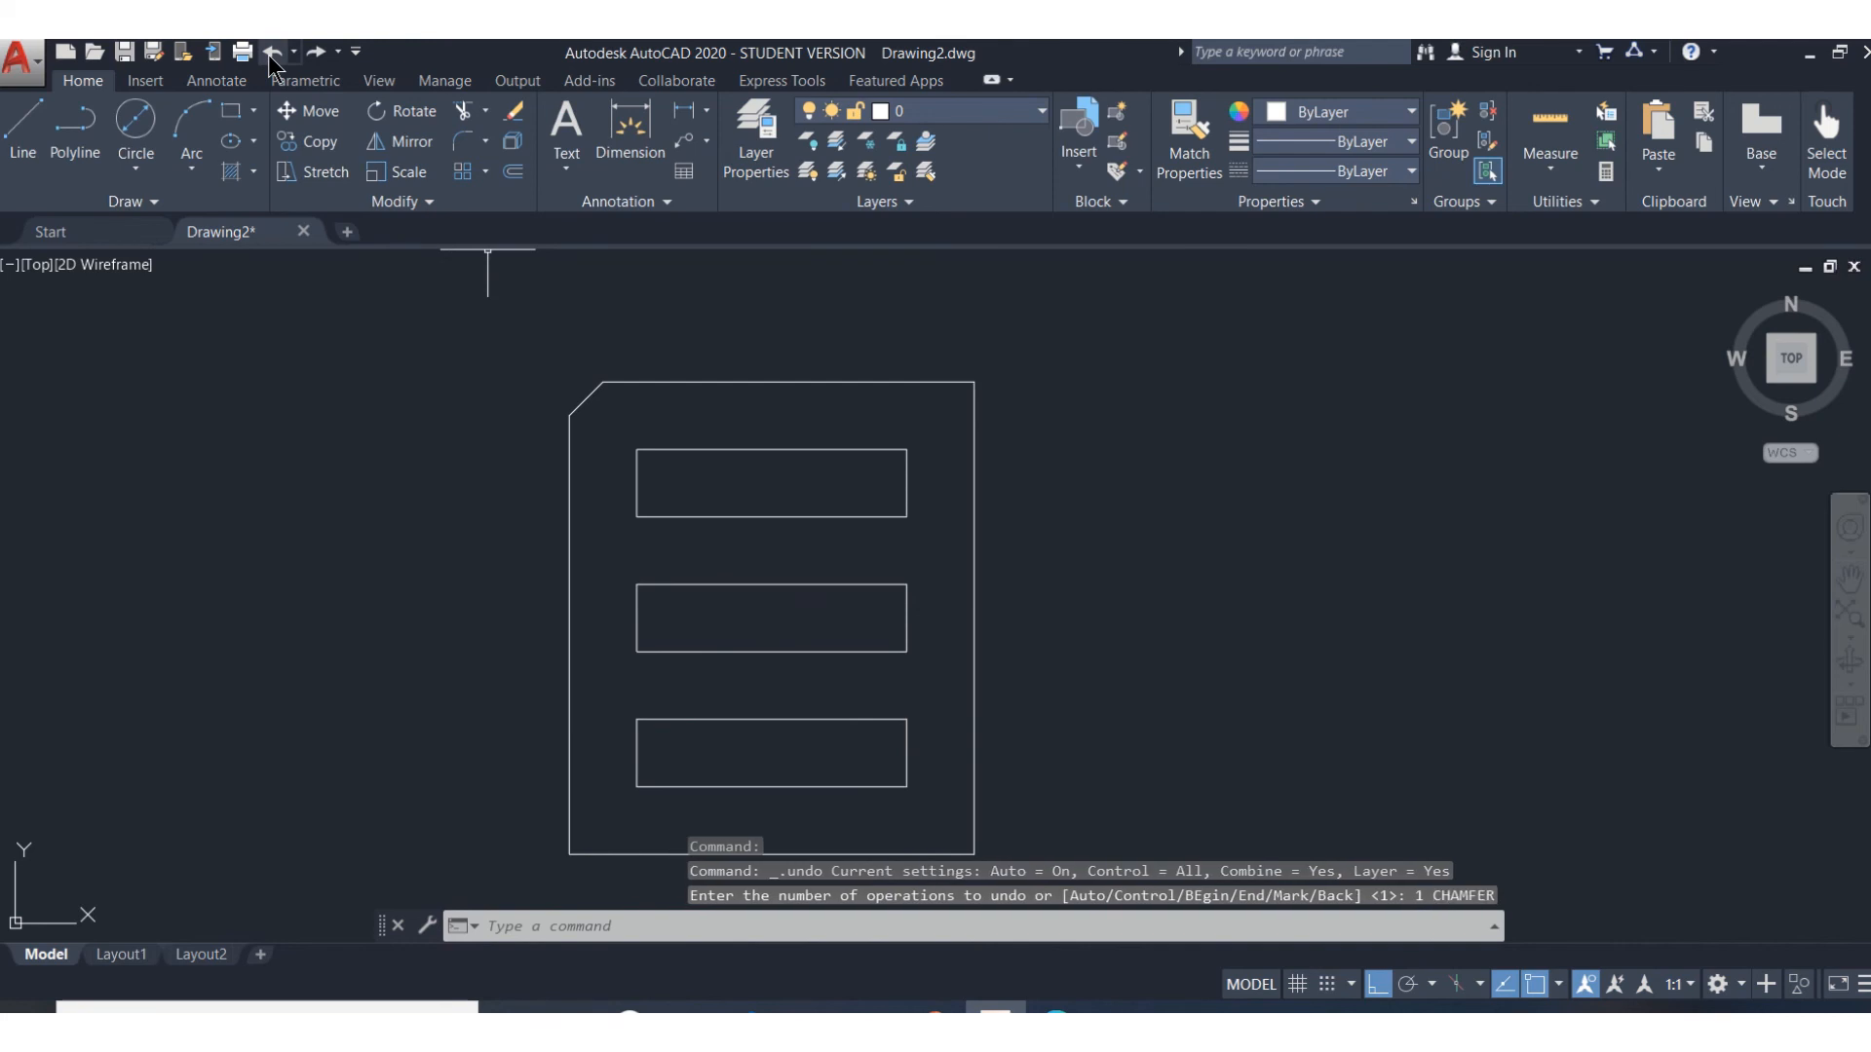
click(271, 55)
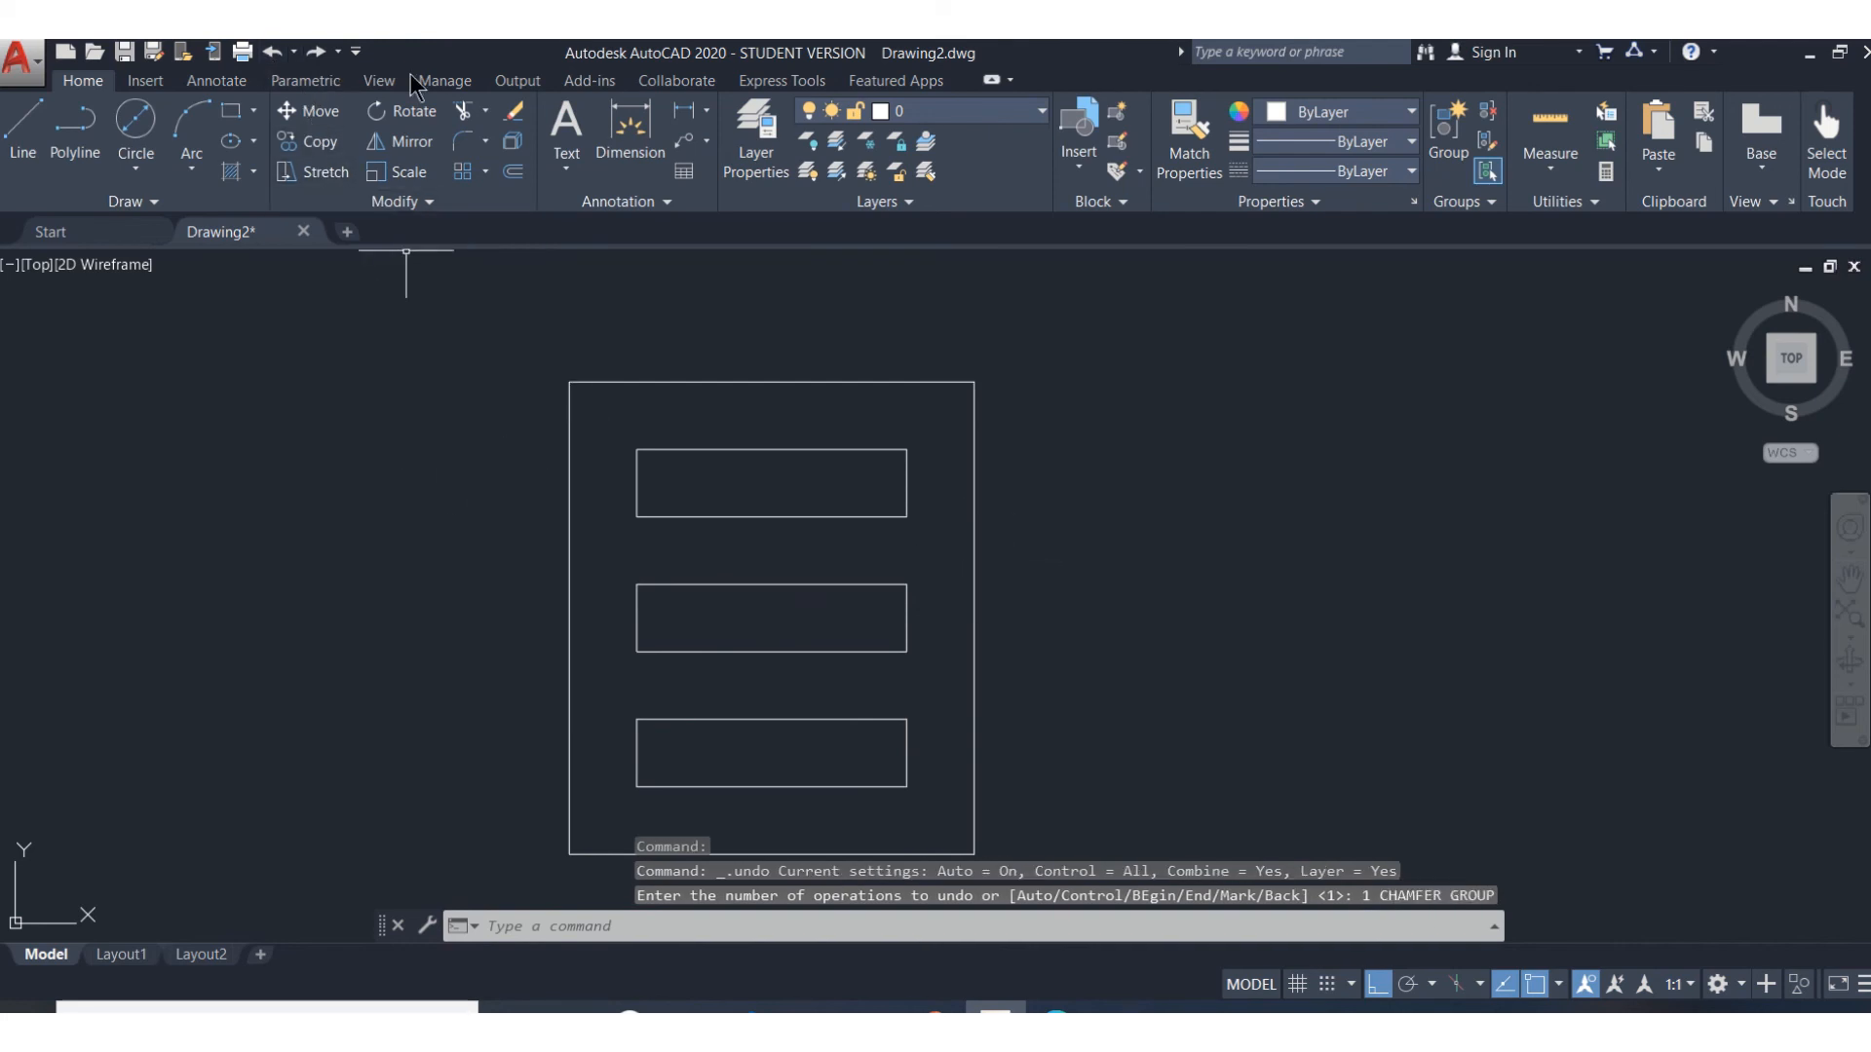
click(402, 201)
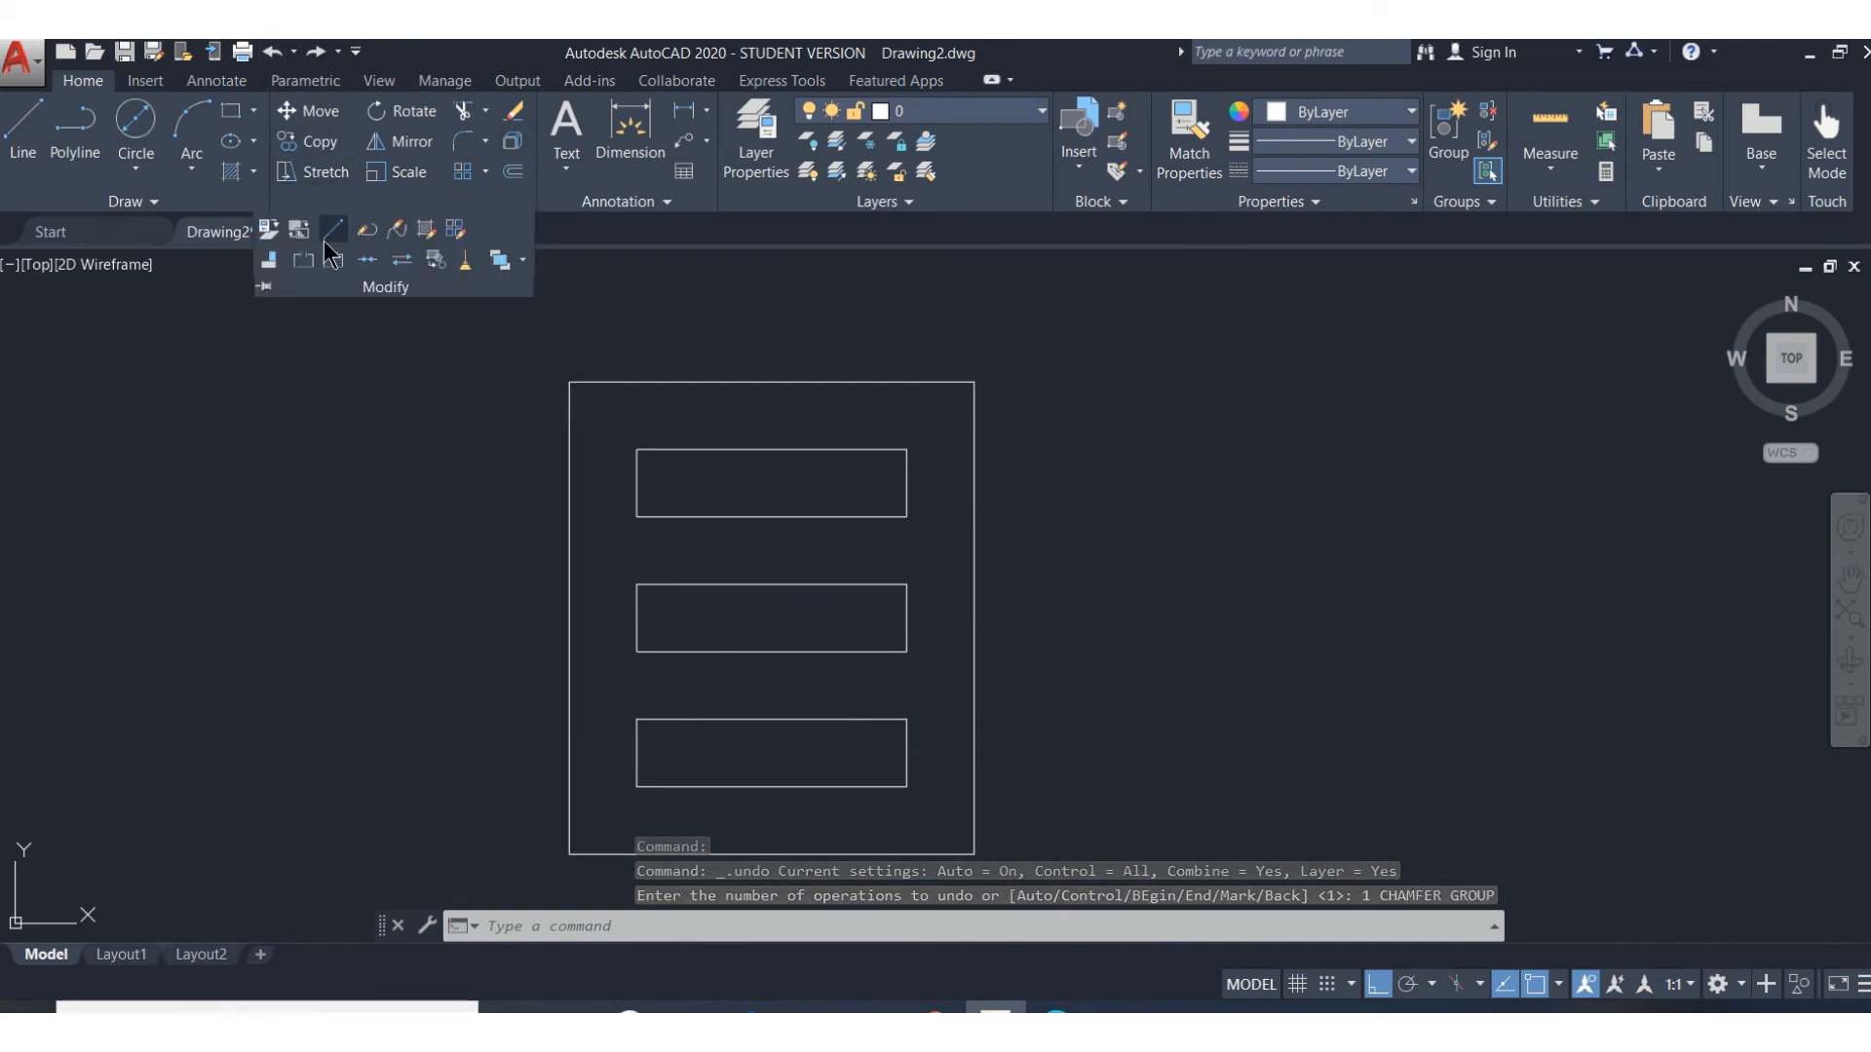
click(462, 341)
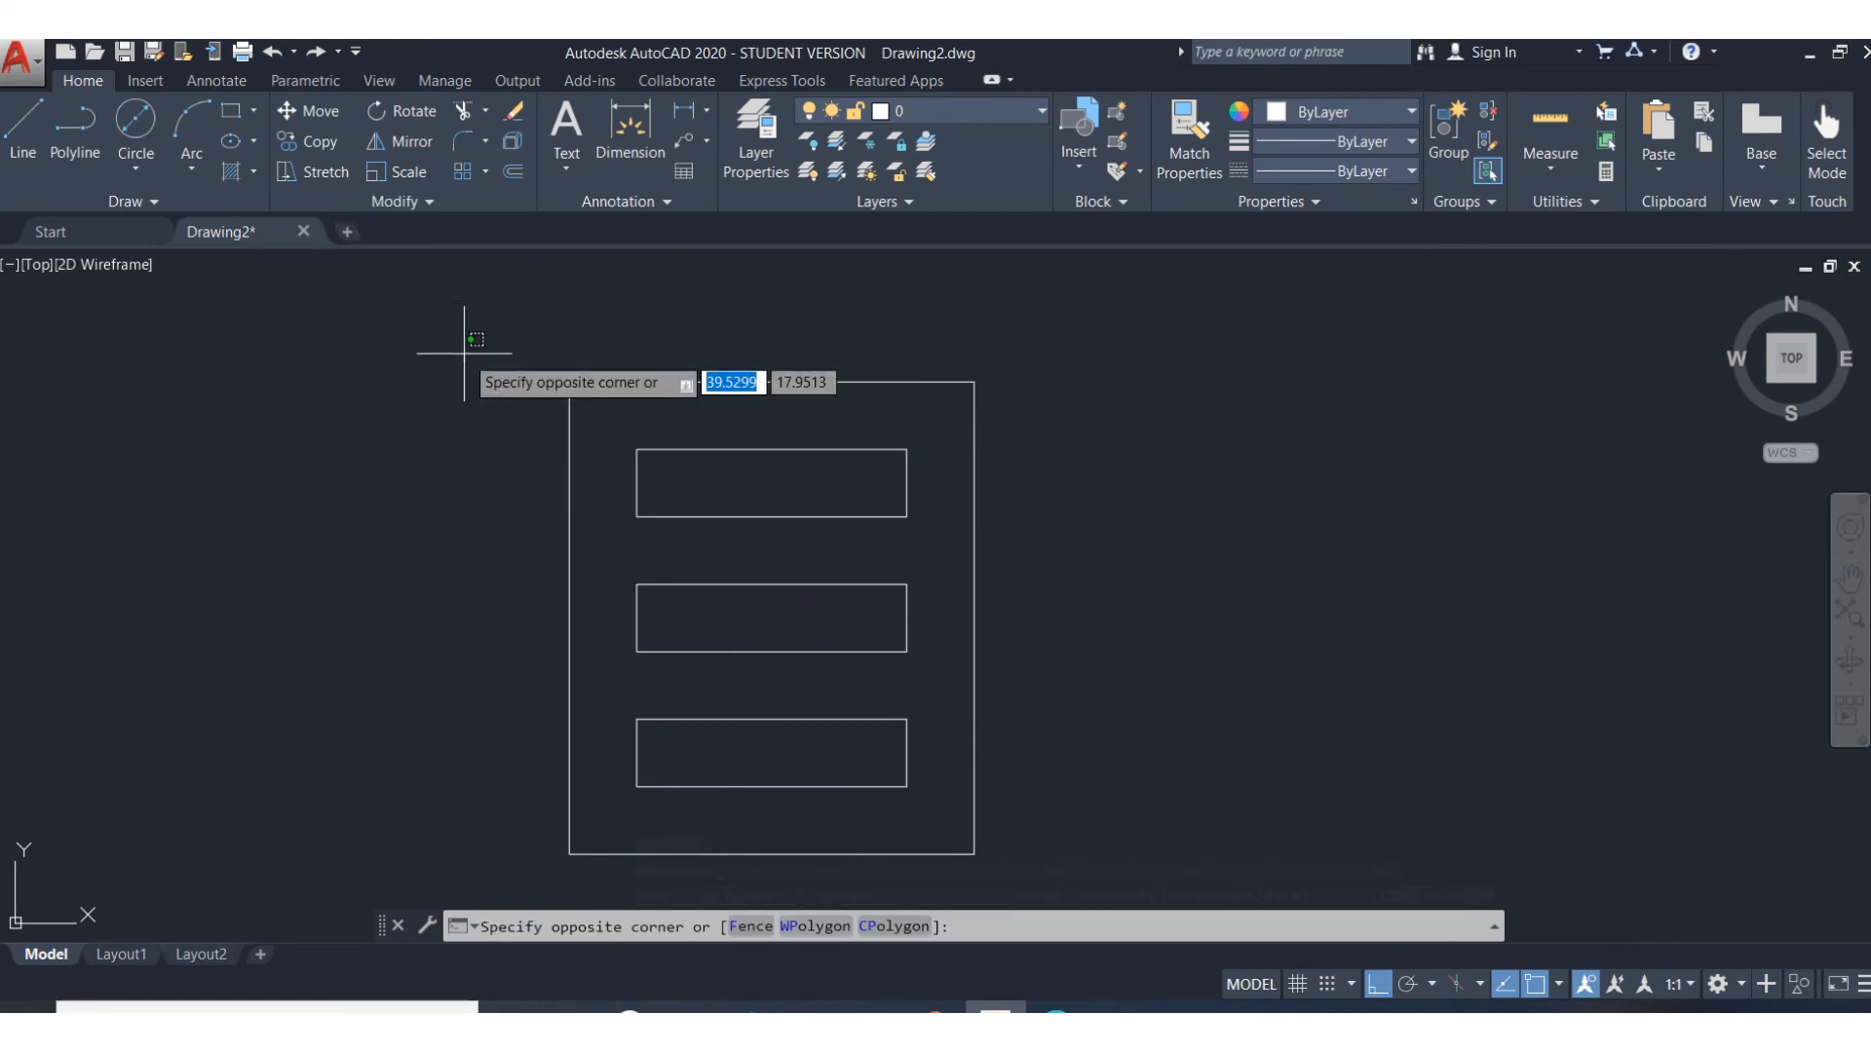
key(Escape)
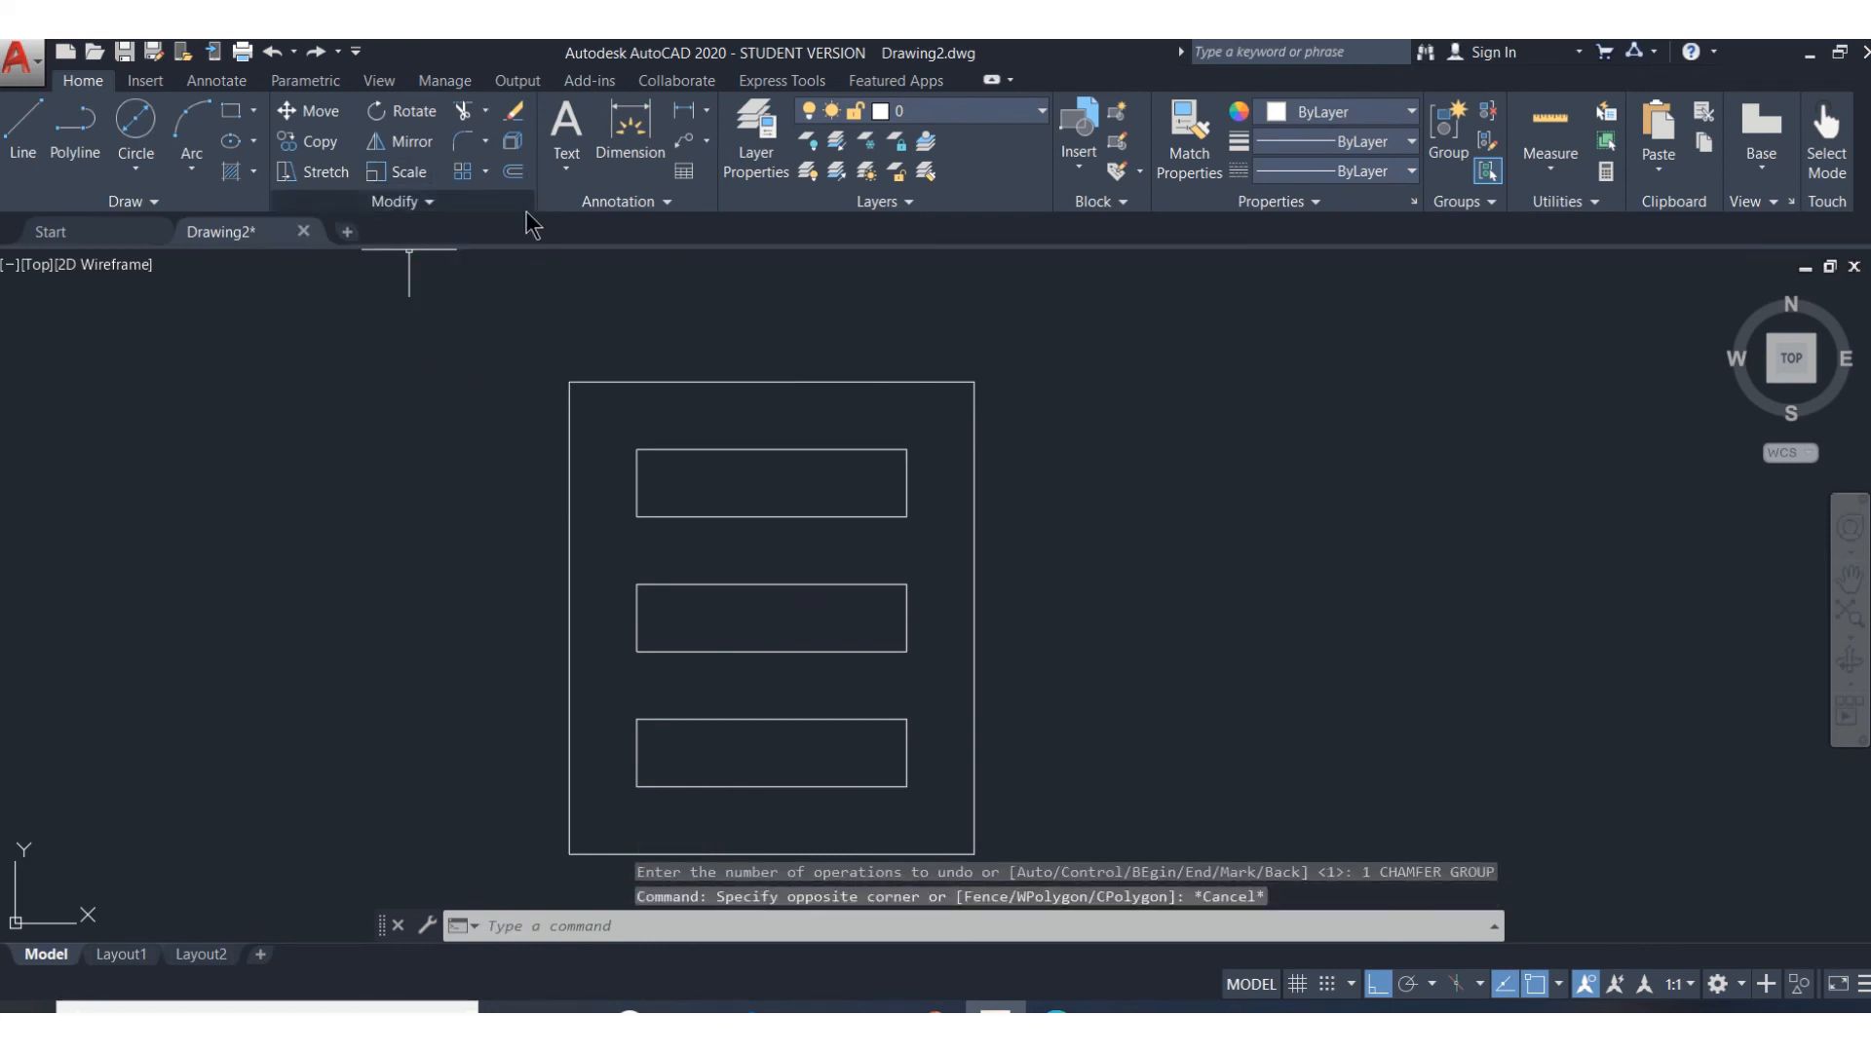